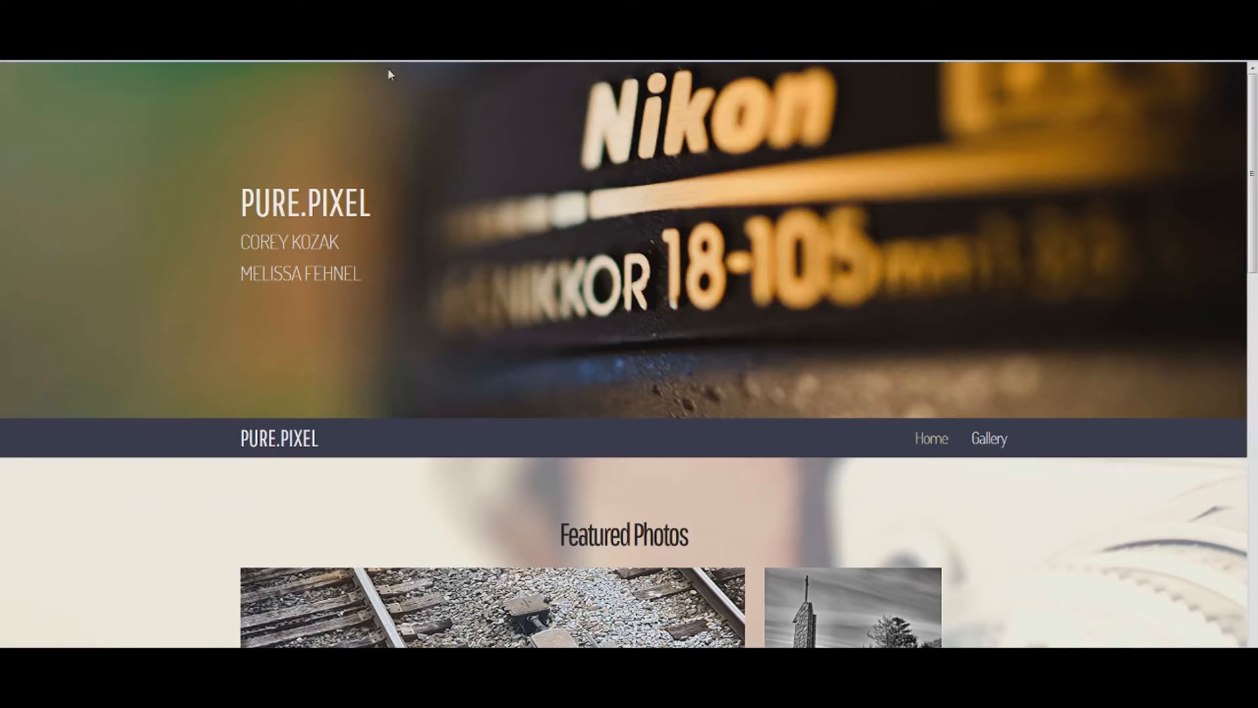
# Examine the PURE.PIXEL photography site's home page and gallery page, including the featured photos and the Naples, Italy section
pyautogui.scroll(-5, 675, 337)
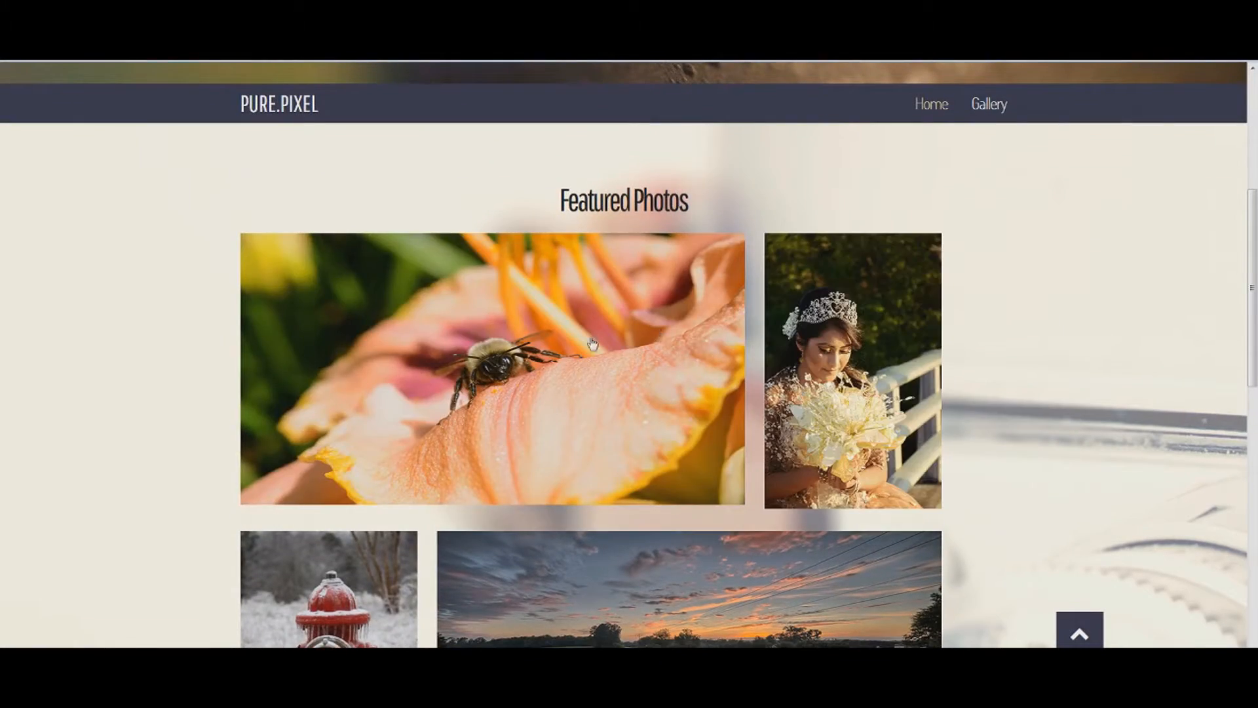
pyautogui.scroll(-5, 497, 348)
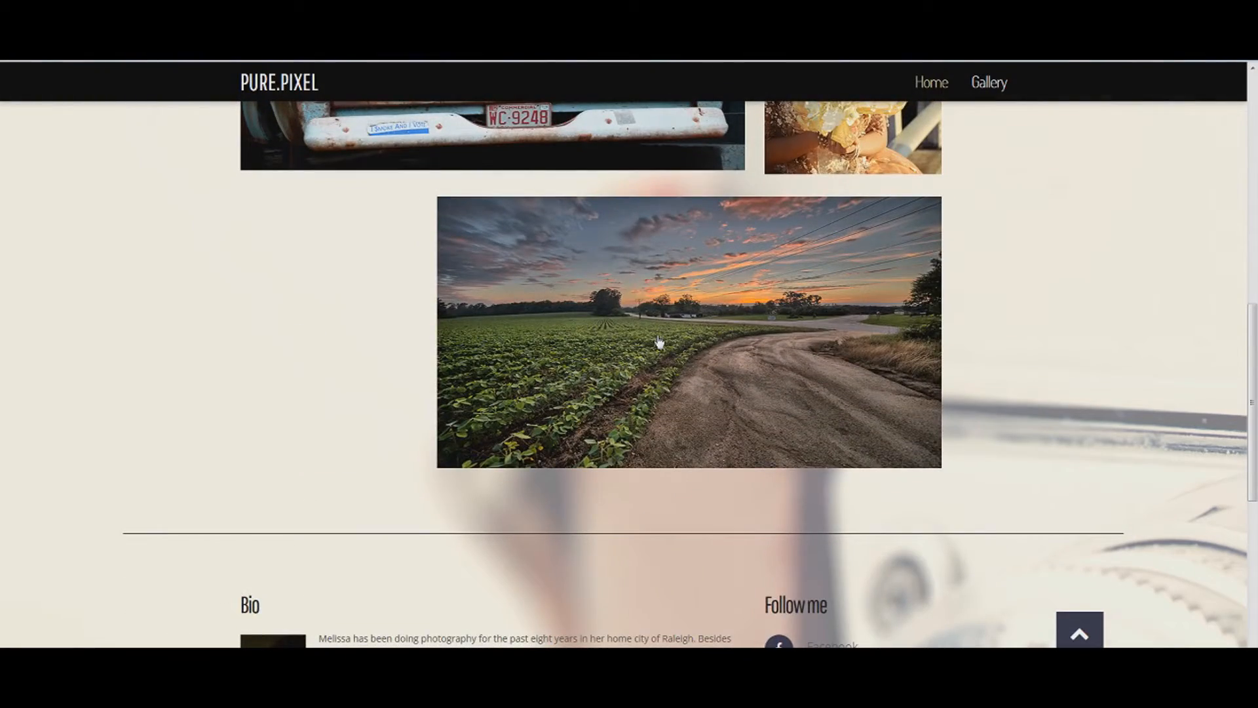
pyautogui.scroll(1, 658, 341)
pyautogui.scroll(7, 658, 341)
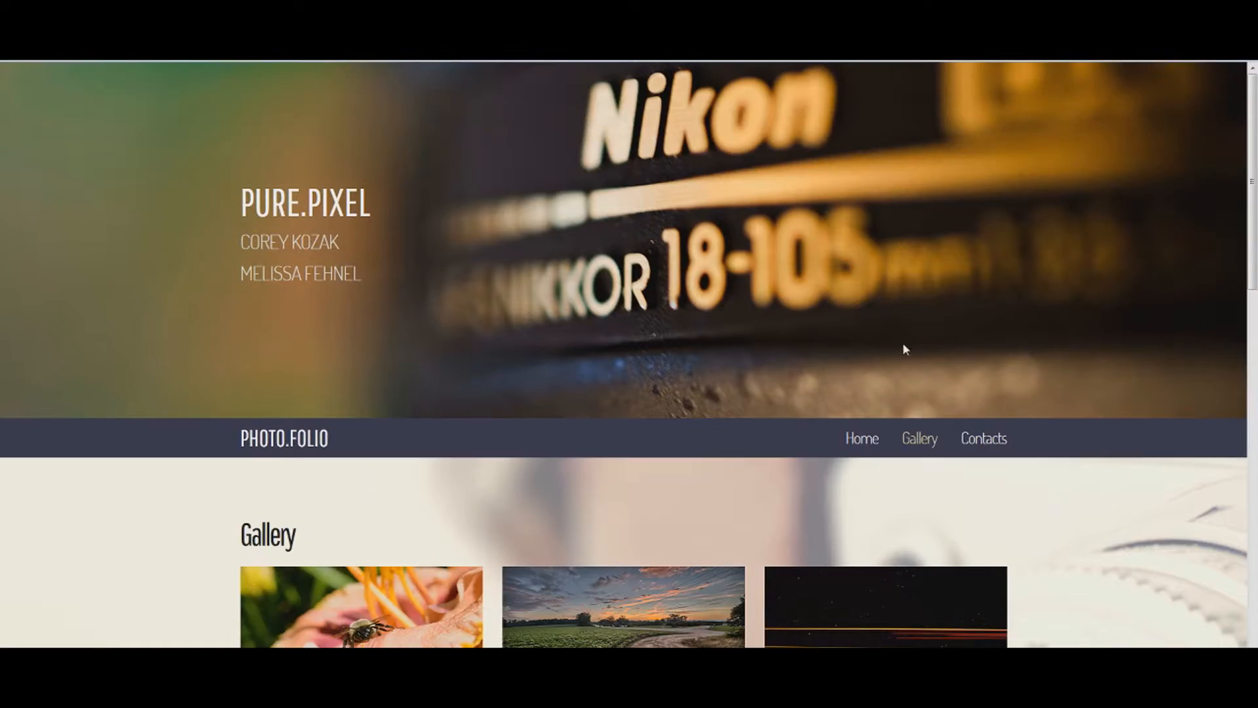
pyautogui.scroll(-2, 328, 366)
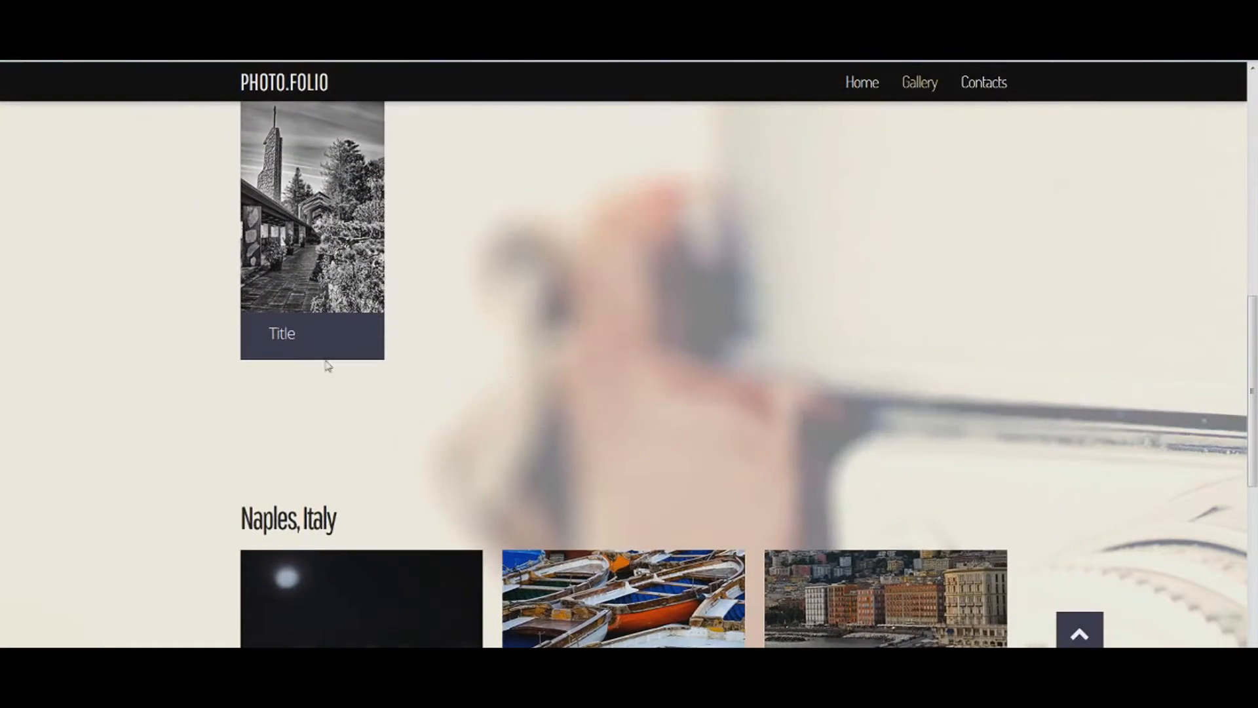
pyautogui.scroll(-6, 515, 341)
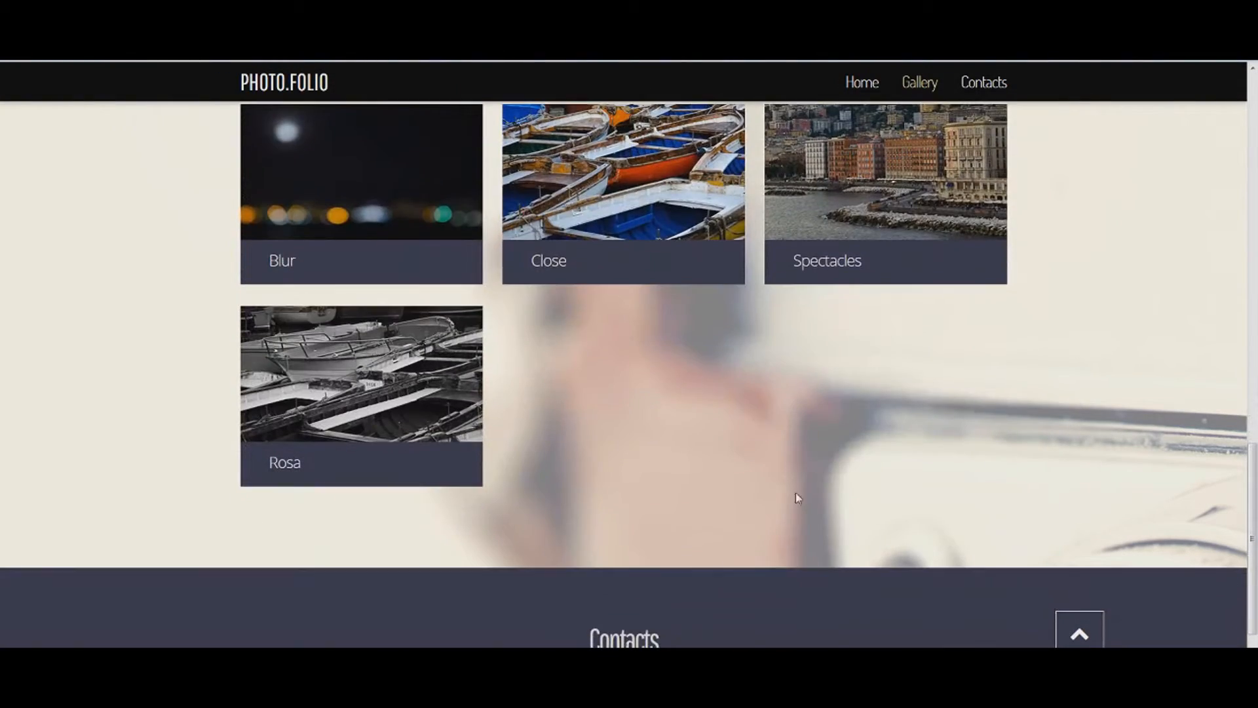
pyautogui.scroll(10, 845, 450)
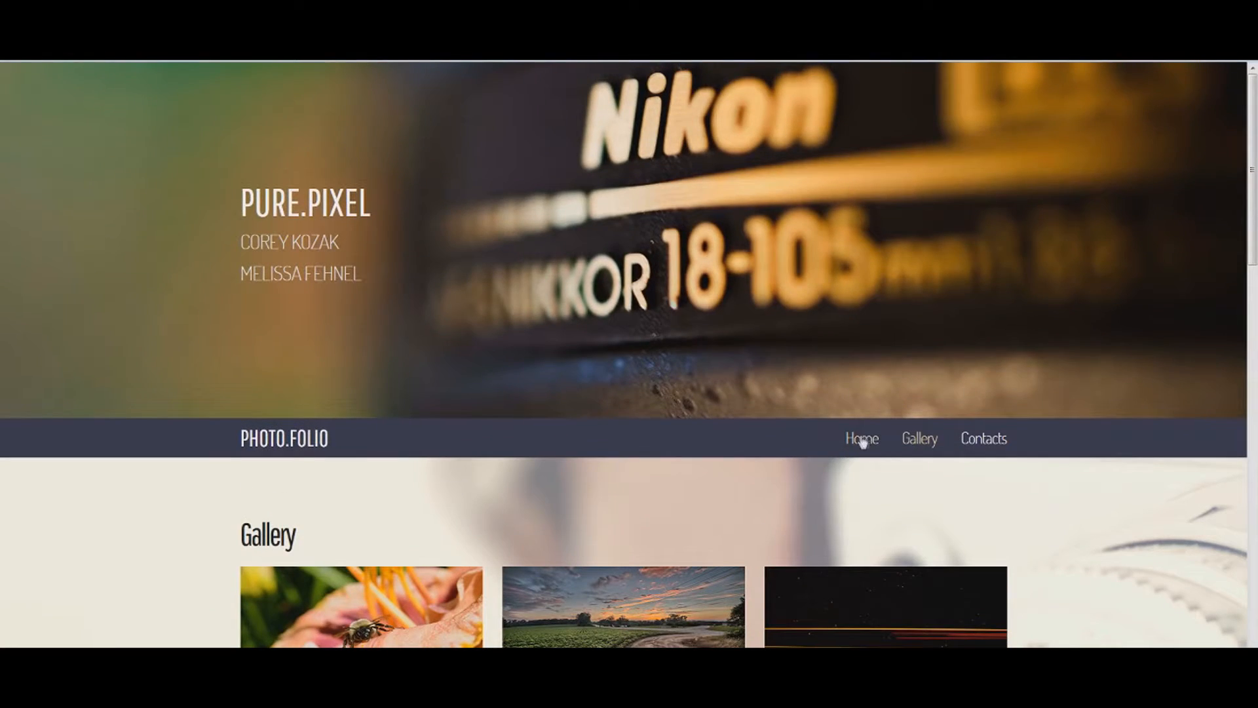
pyautogui.click(862, 439)
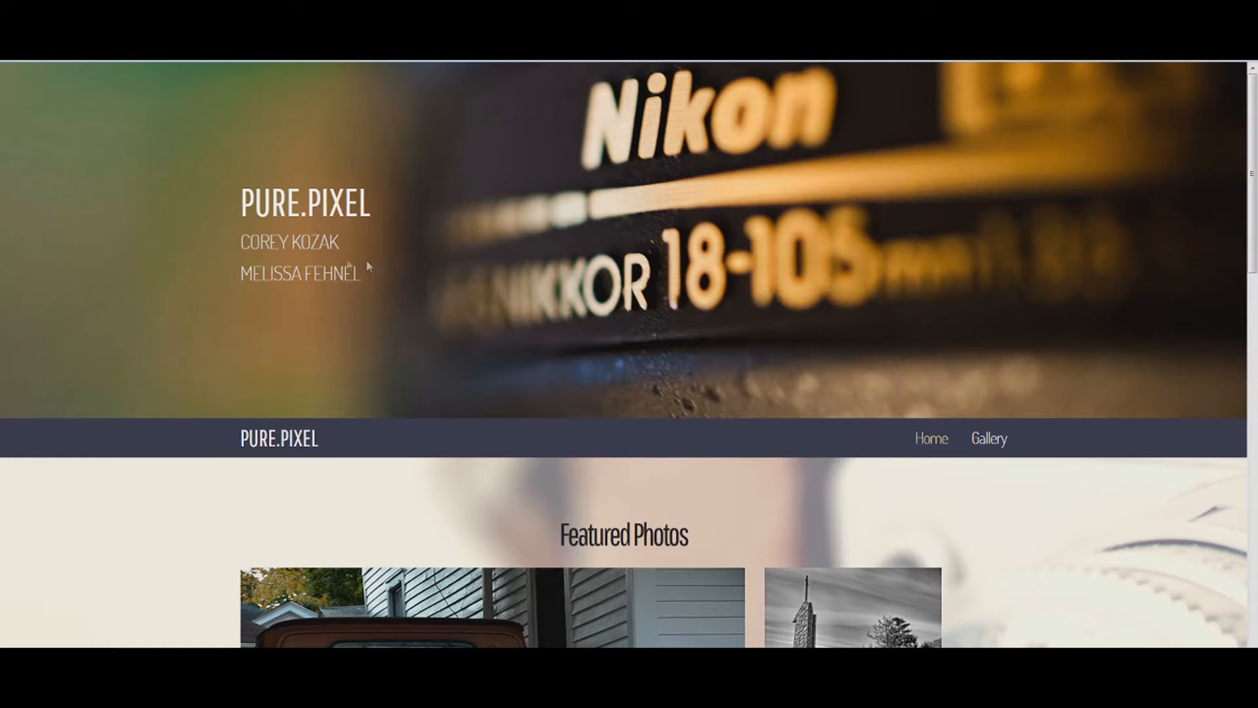
pyautogui.scroll(-8, 804, 534)
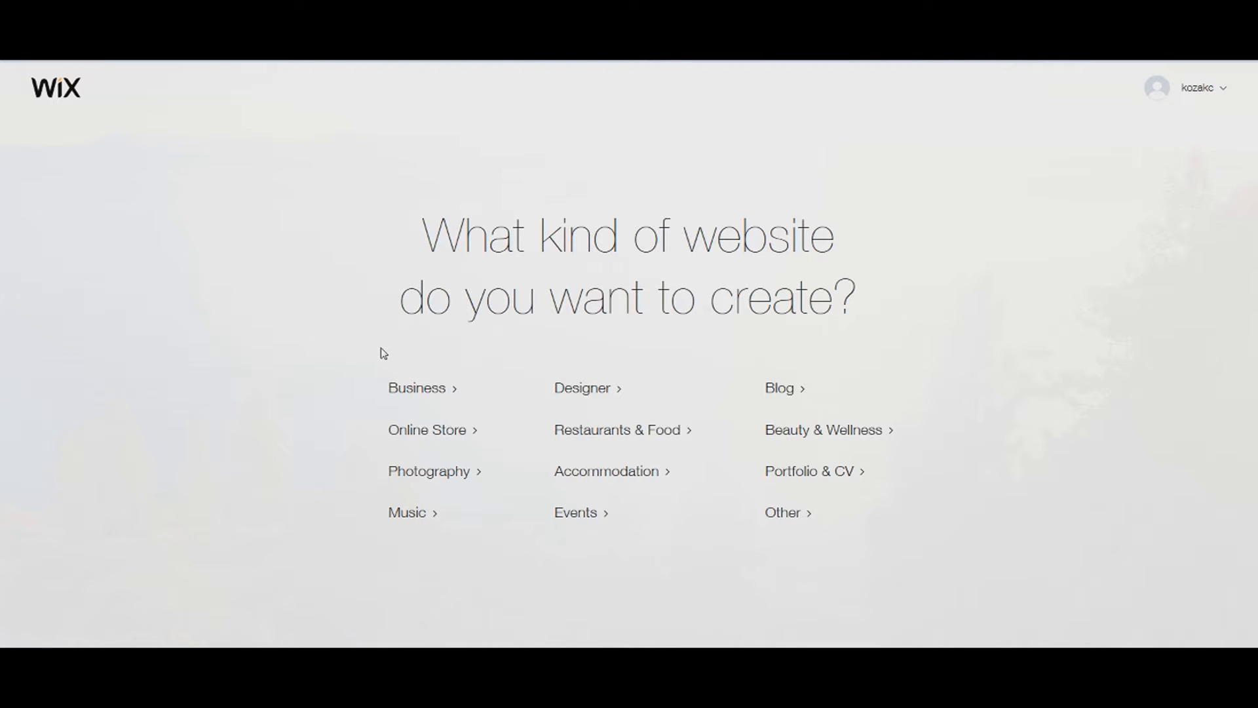
# Choose Photography as the kind of website and start creating it with the Wix Editor
pyautogui.click(434, 475)
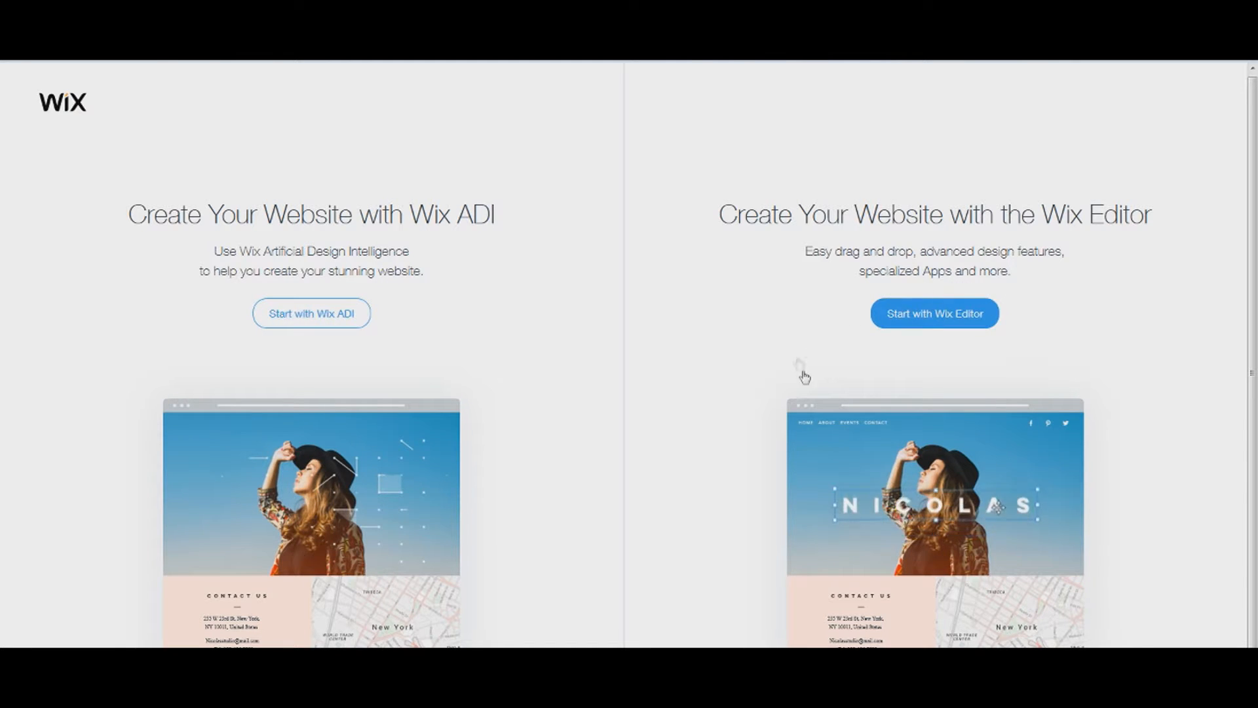
pyautogui.click(945, 316)
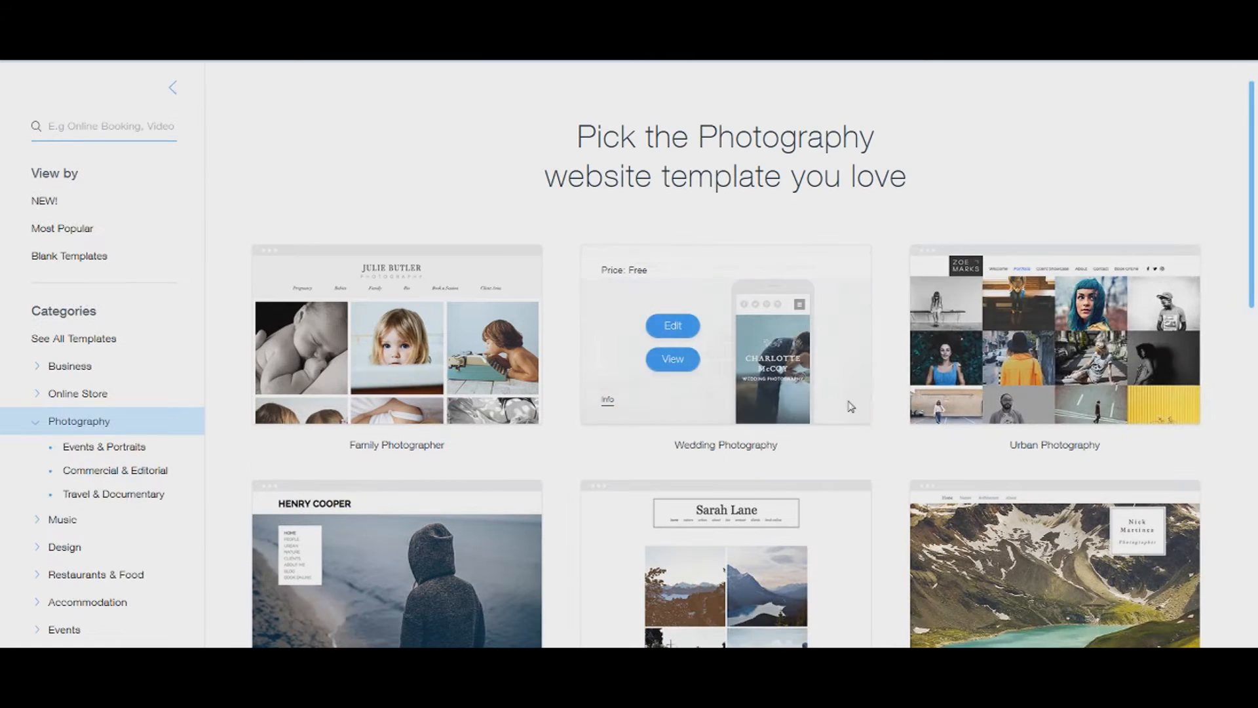
# Look through the first page of Photography website templates to compare their layouts
pyautogui.scroll(-1, 855, 356)
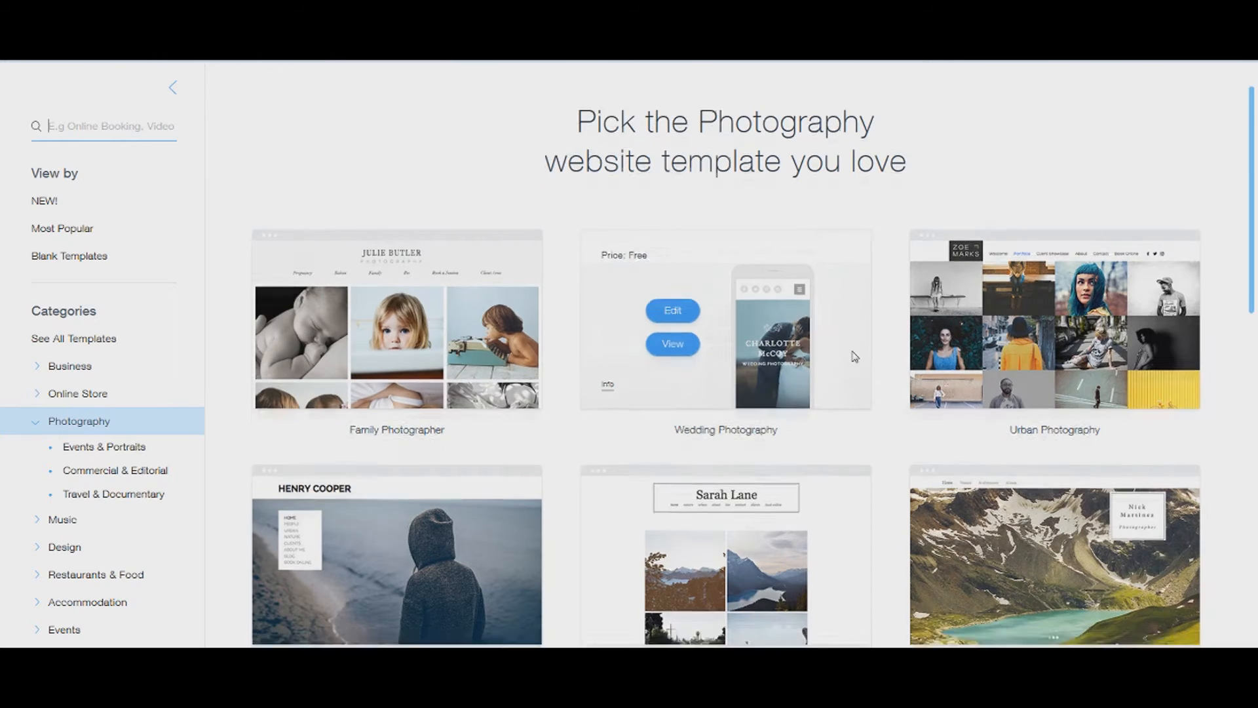
pyautogui.scroll(-5, 855, 356)
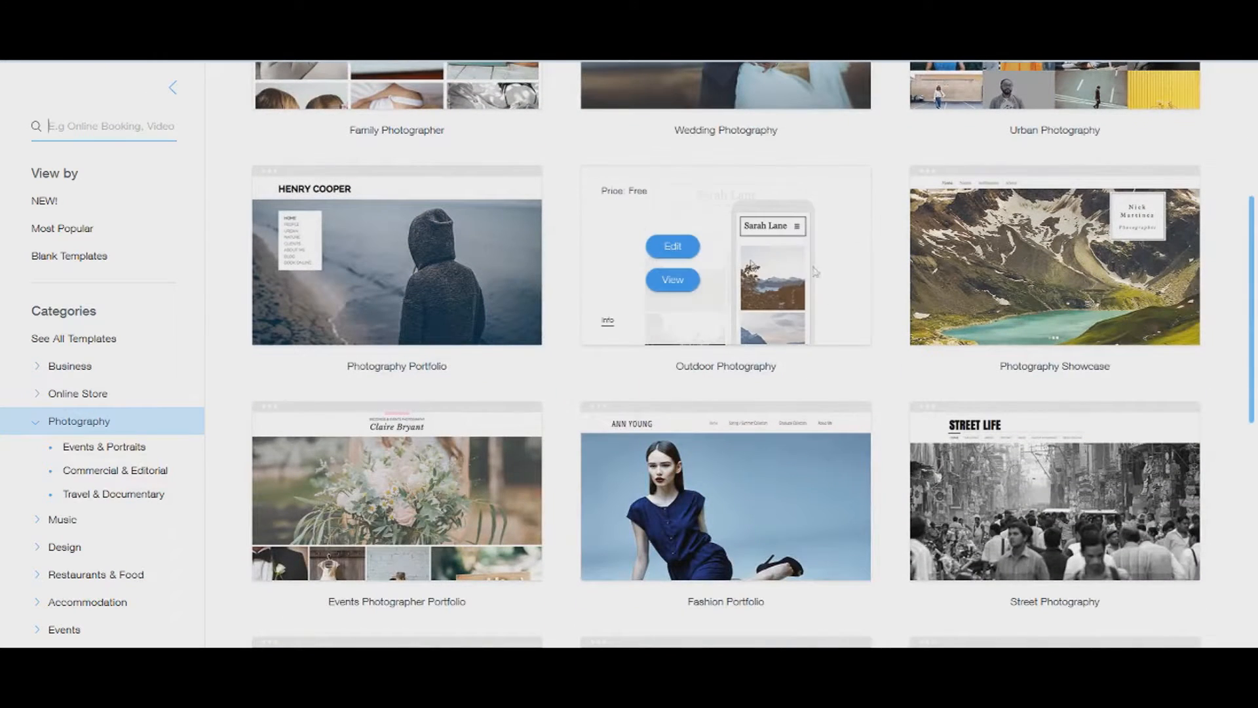
pyautogui.moveTo(825, 451)
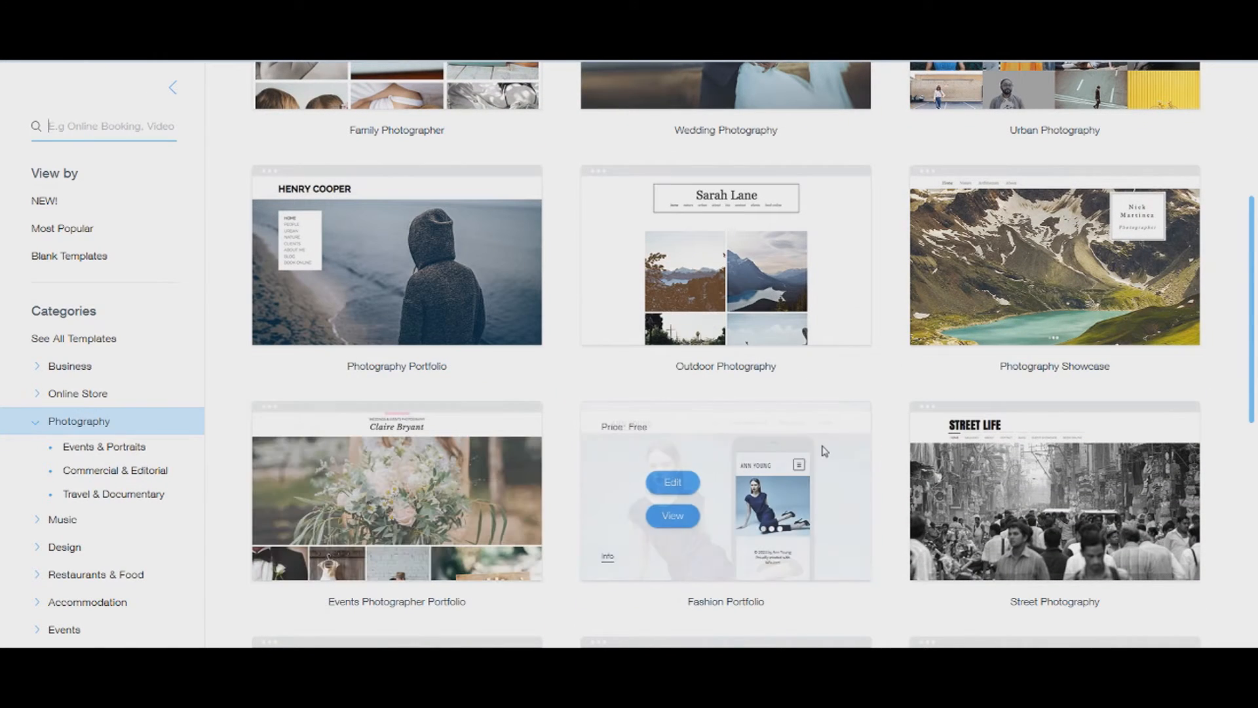
pyautogui.scroll(-6, 825, 451)
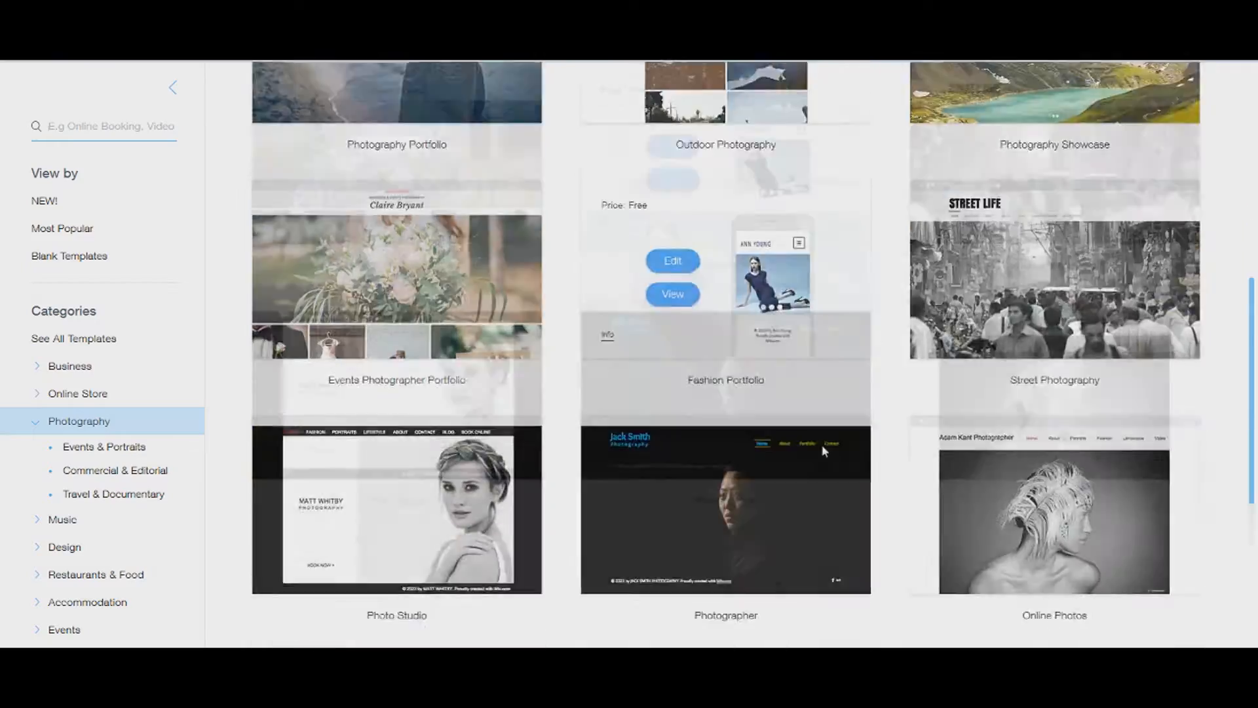
pyautogui.scroll(10, 823, 448)
pyautogui.scroll(3, 824, 446)
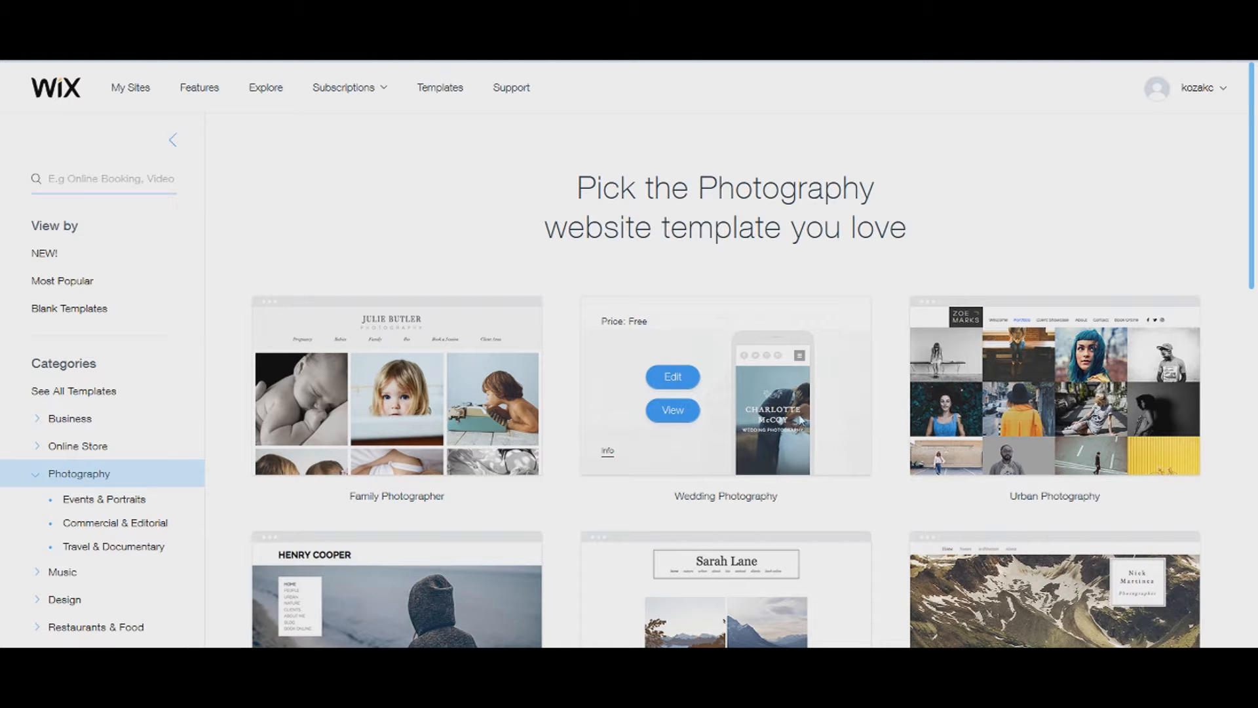
pyautogui.scroll(-3, 829, 389)
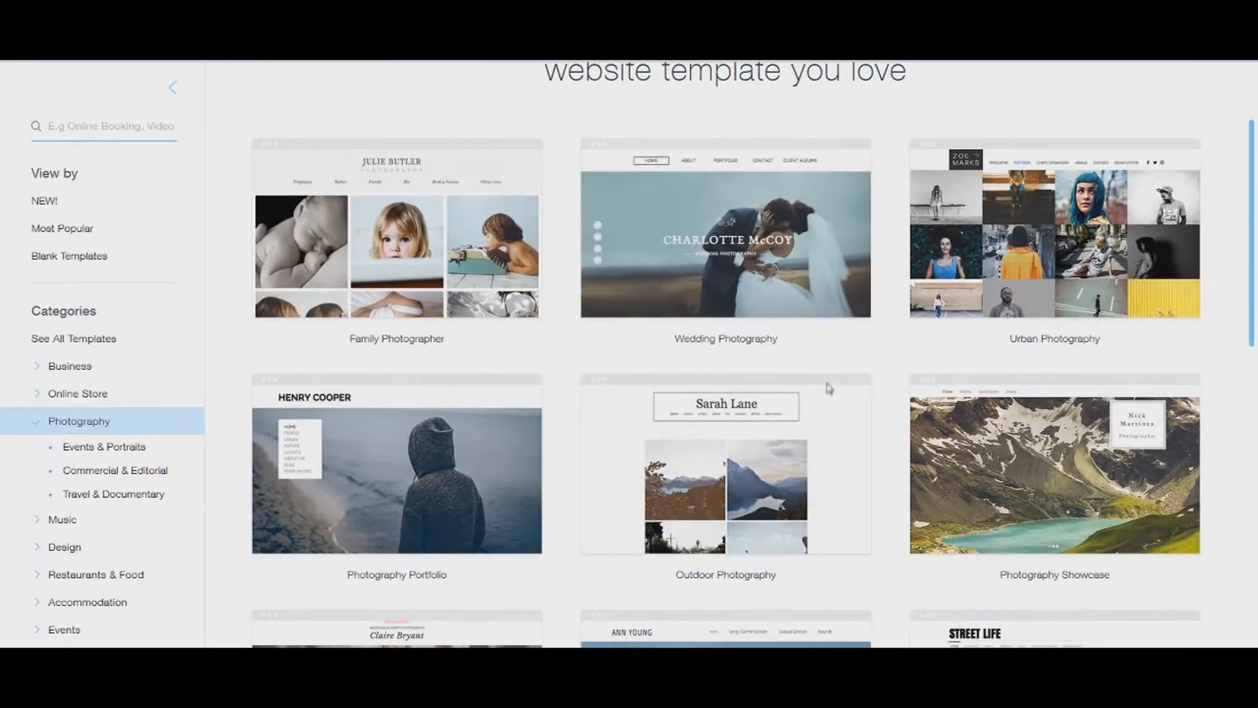
pyautogui.scroll(-2, 829, 386)
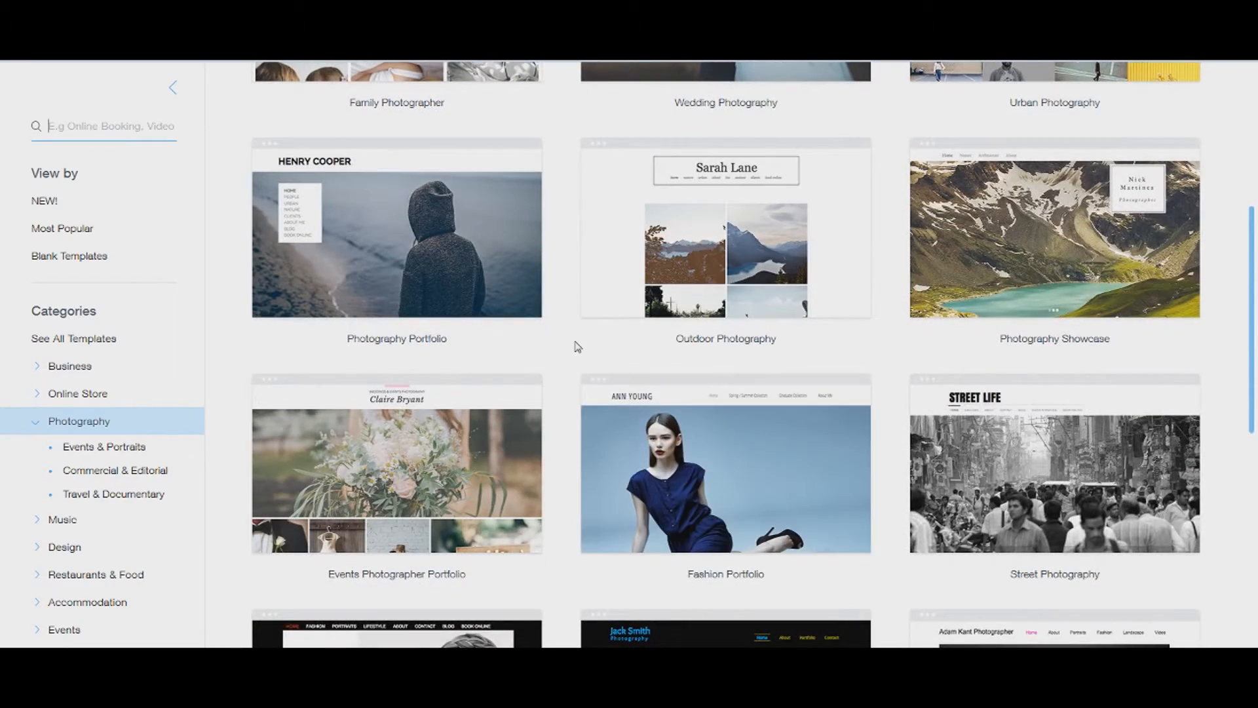
pyautogui.scroll(-3, 575, 343)
pyautogui.scroll(2, 857, 332)
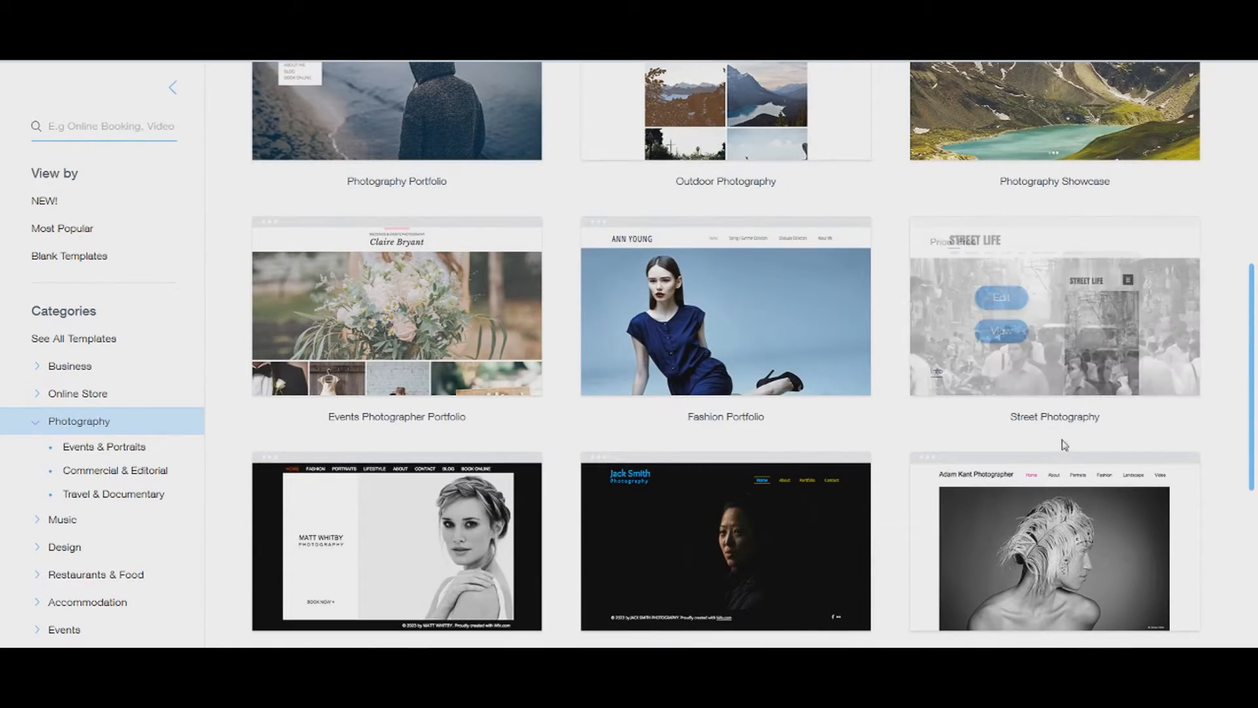
pyautogui.scroll(5, 1117, 393)
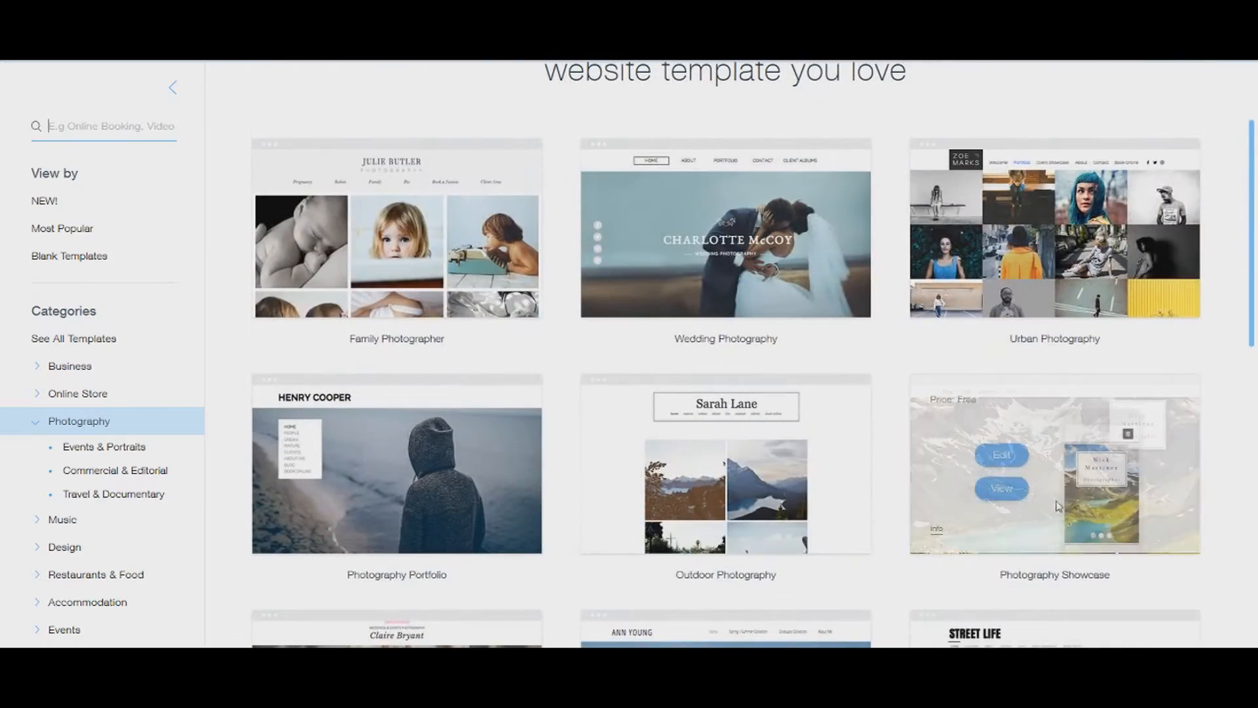
pyautogui.moveTo(1107, 481)
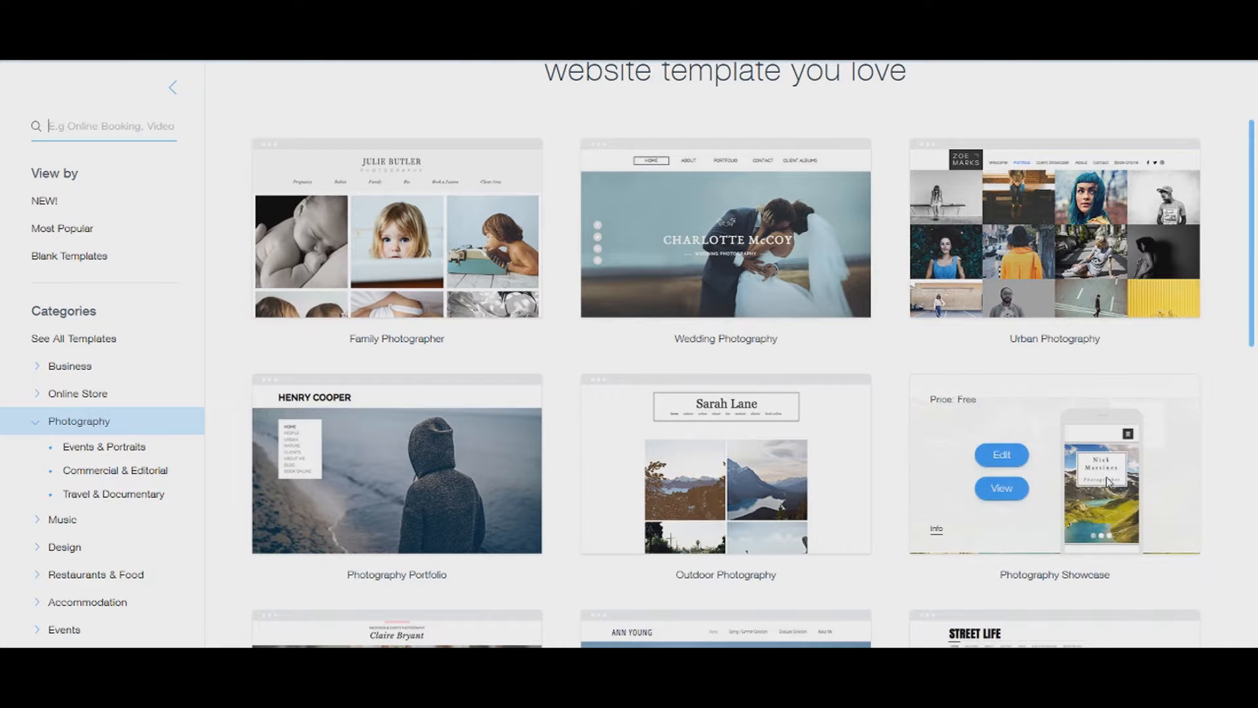
pyautogui.scroll(-4, 587, 282)
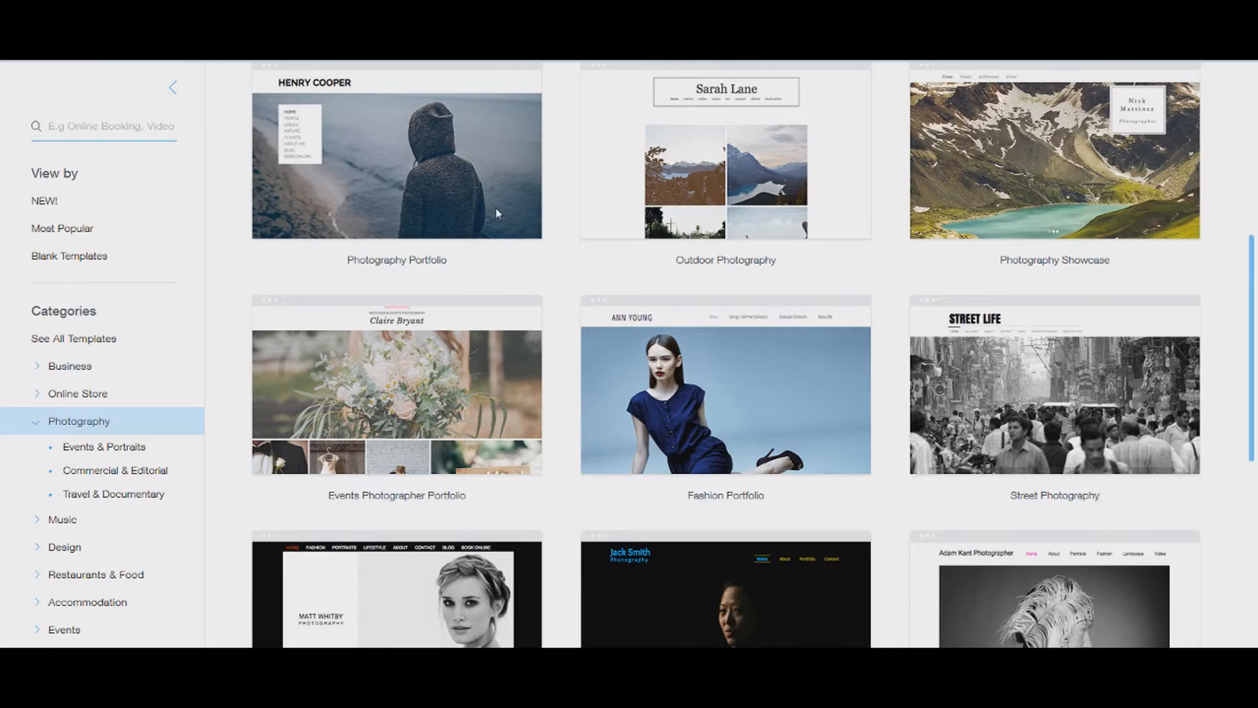
pyautogui.scroll(2, 497, 213)
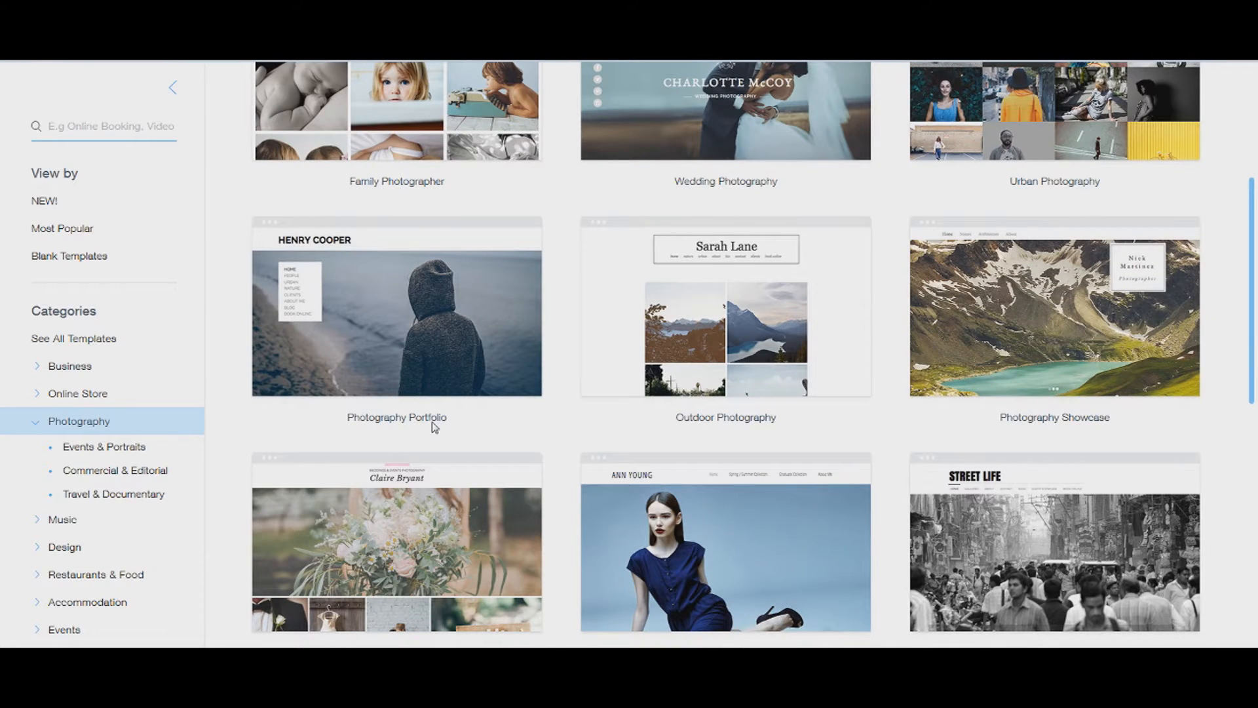
pyautogui.scroll(-4, 433, 428)
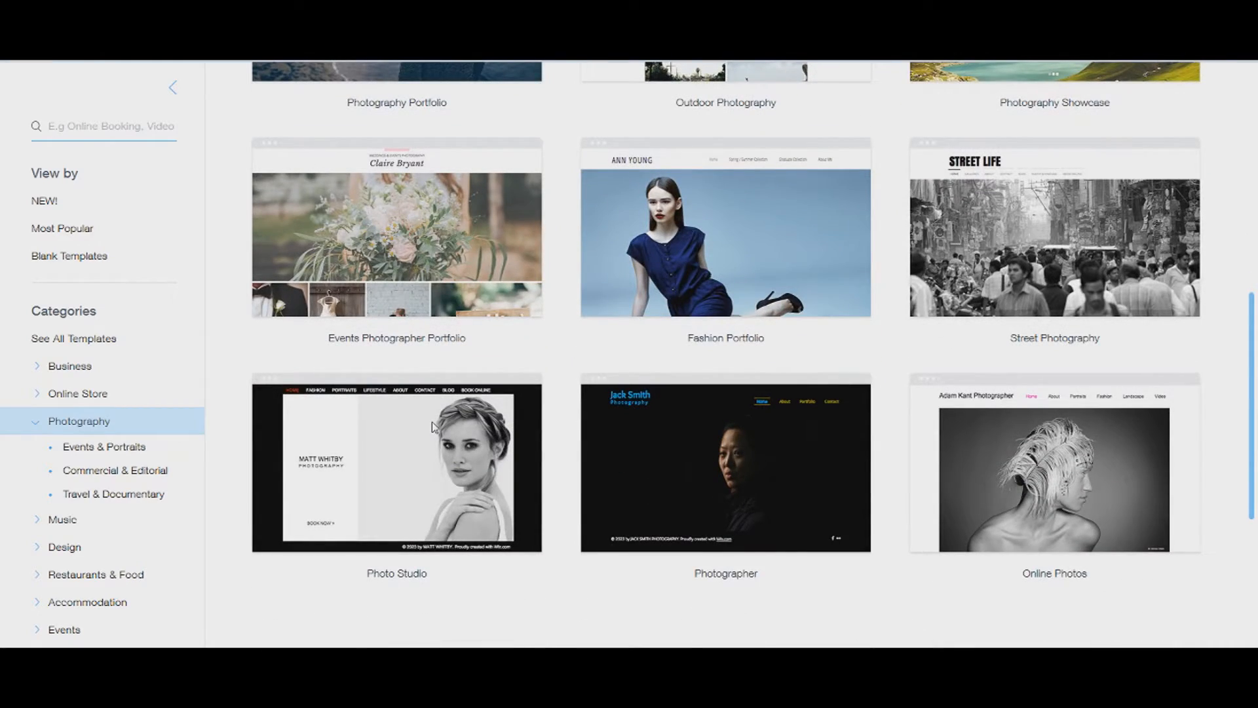
pyautogui.scroll(4, 431, 422)
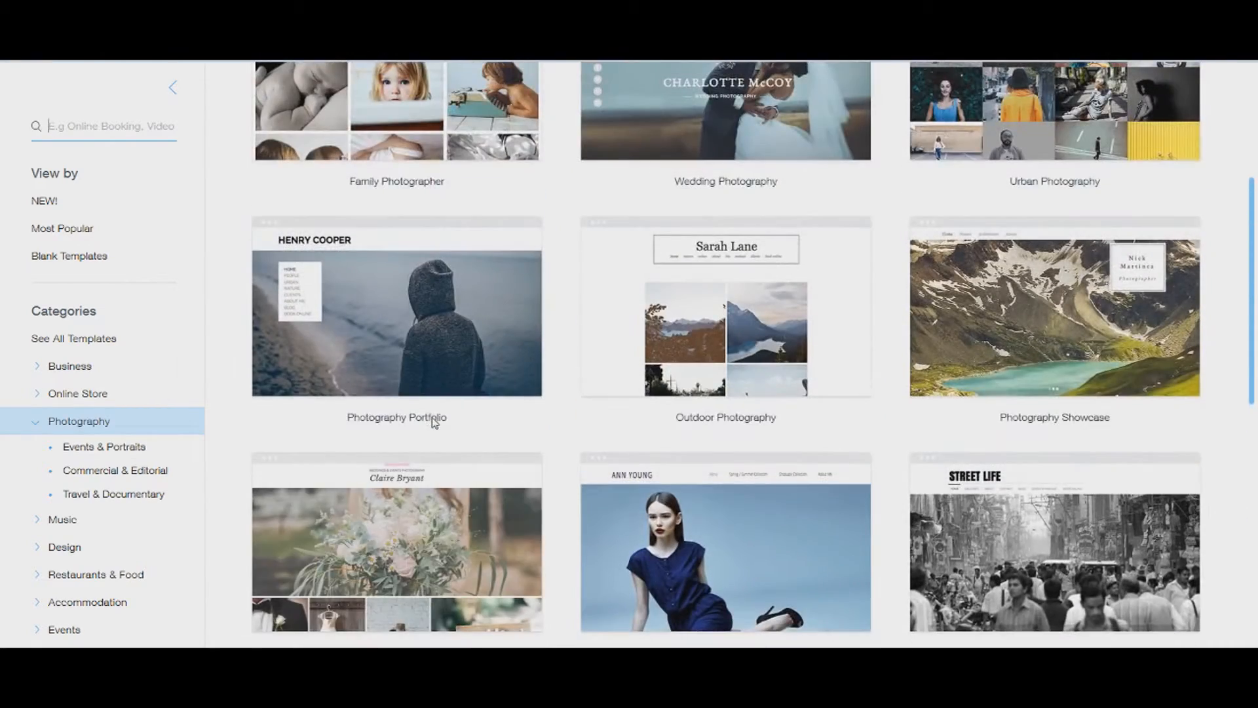
pyautogui.moveTo(413, 348)
pyautogui.moveTo(536, 468)
pyautogui.scroll(-4, 535, 468)
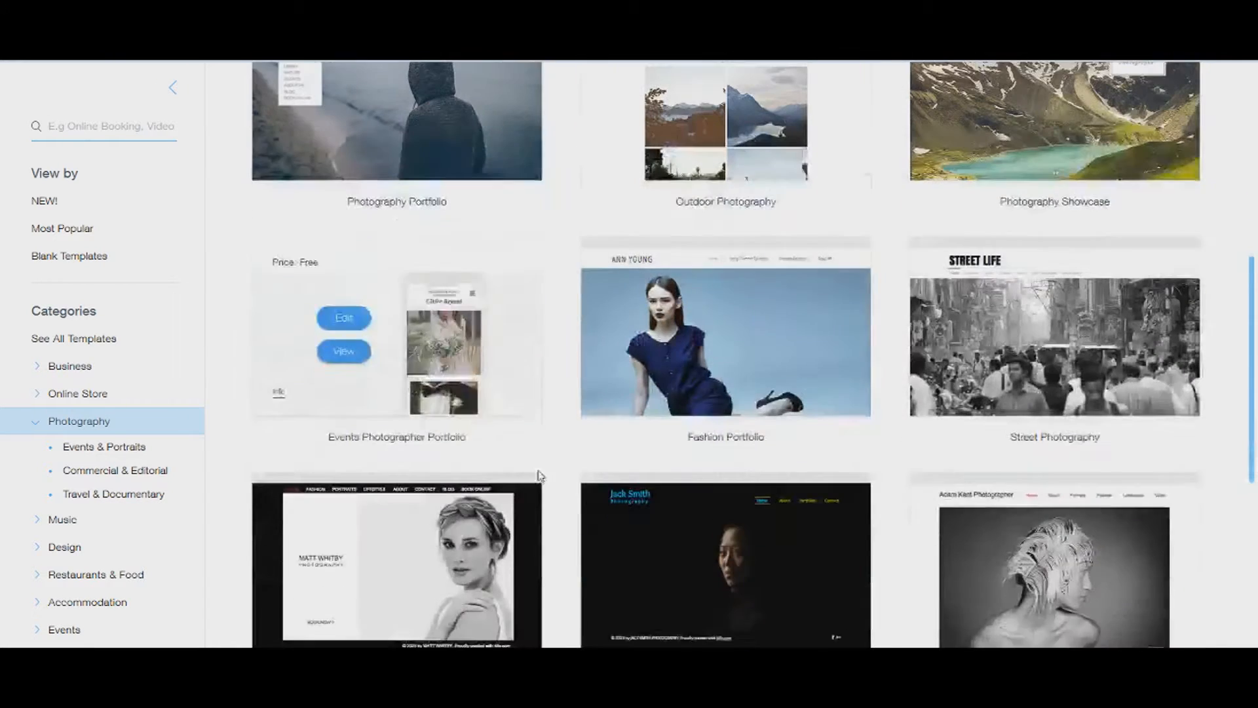
pyautogui.scroll(-2, 564, 441)
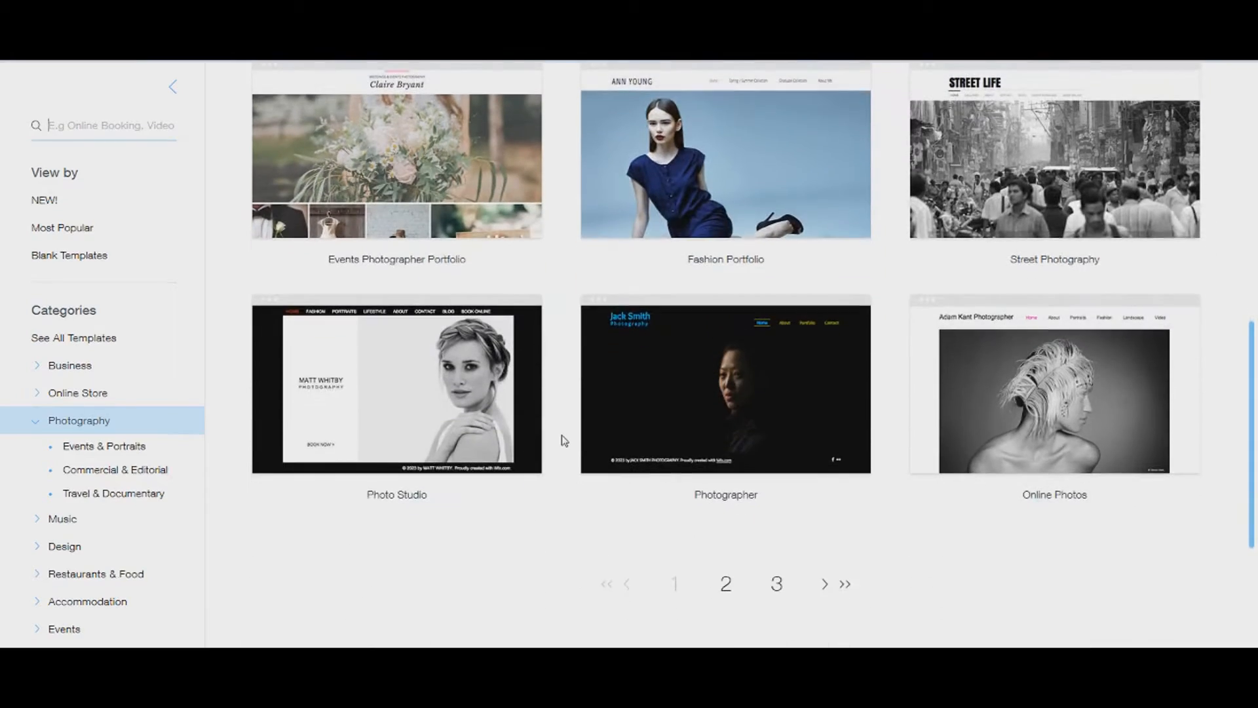
pyautogui.scroll(8, 564, 440)
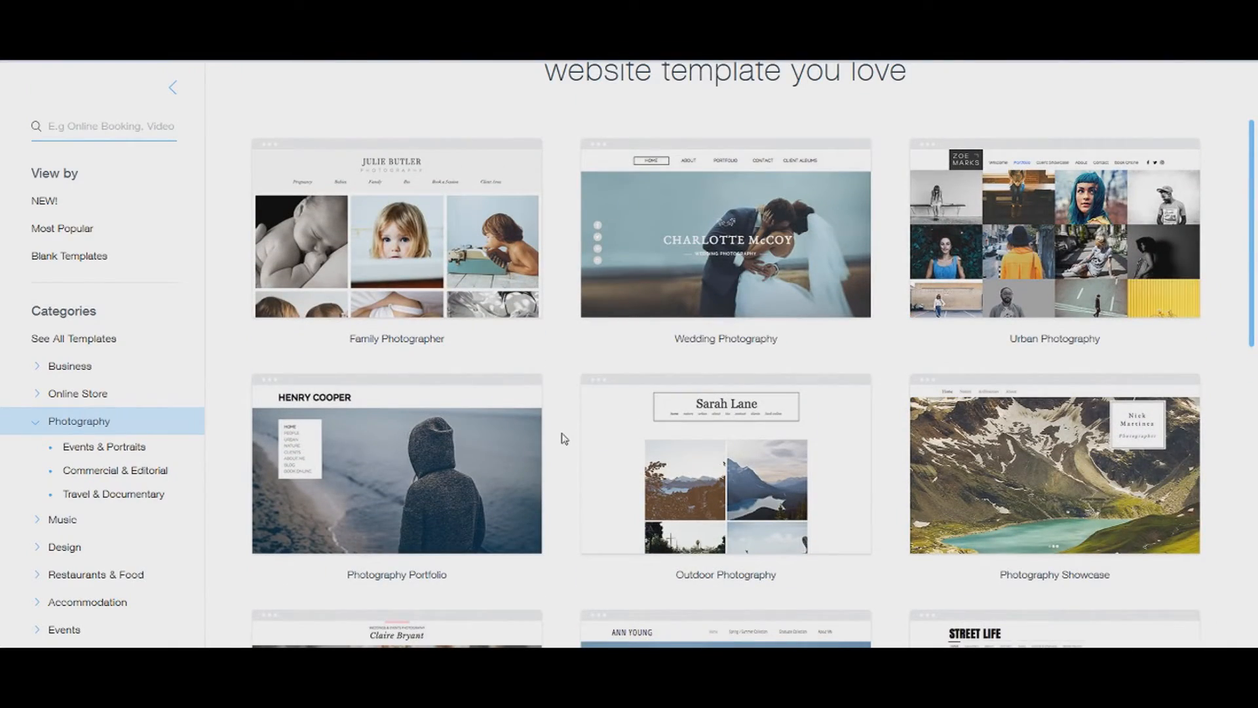
# Preview the Photography Portfolio template and switch between the slides of its home page slideshow
pyautogui.moveTo(406, 483)
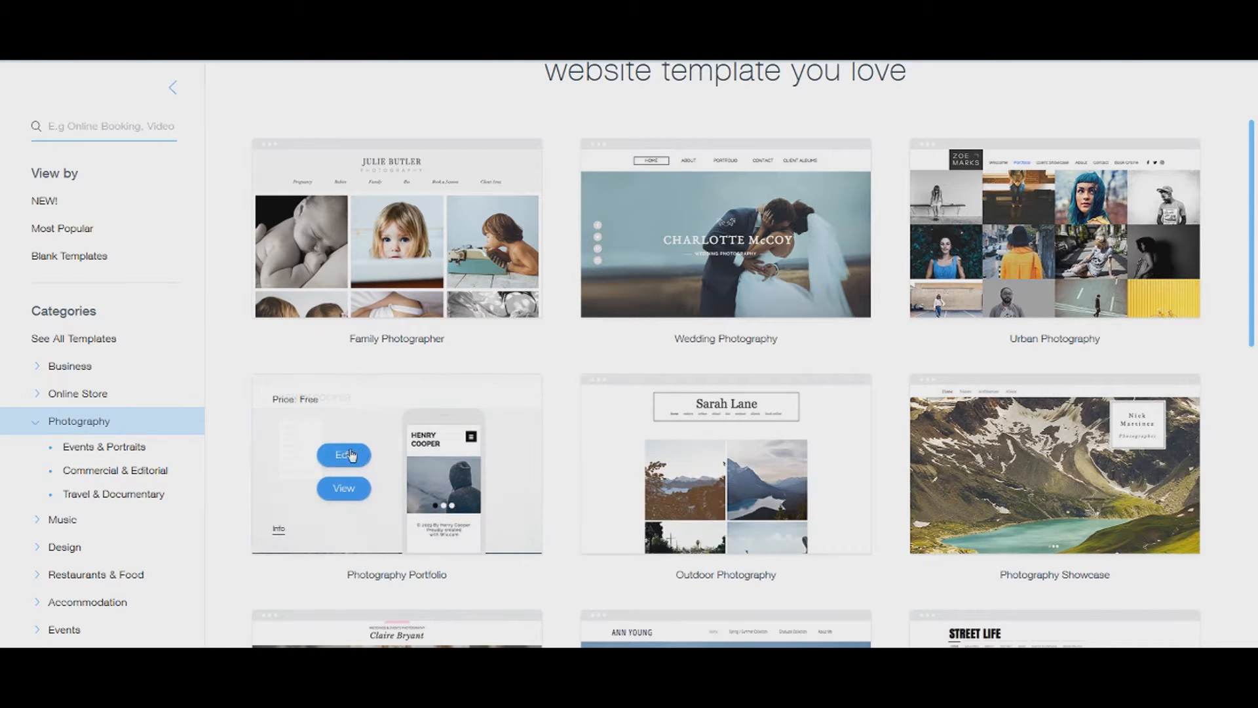
pyautogui.click(341, 493)
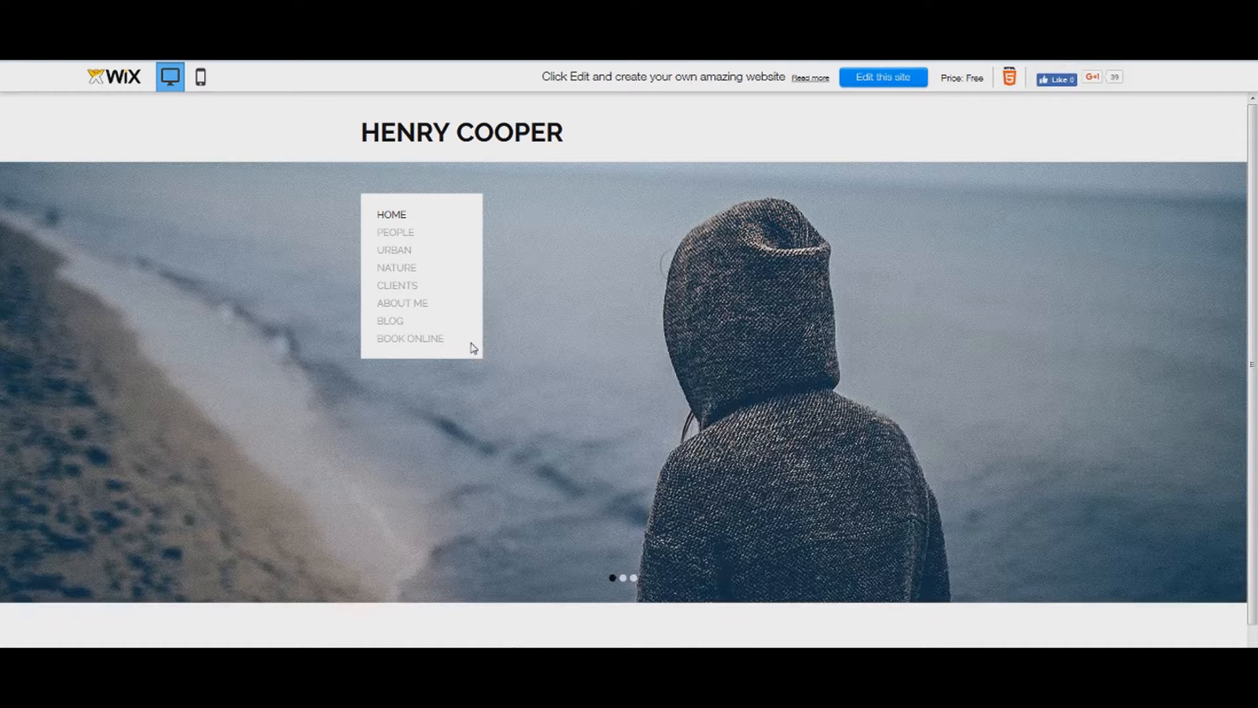
pyautogui.scroll(-1, 474, 347)
pyautogui.scroll(1, 473, 347)
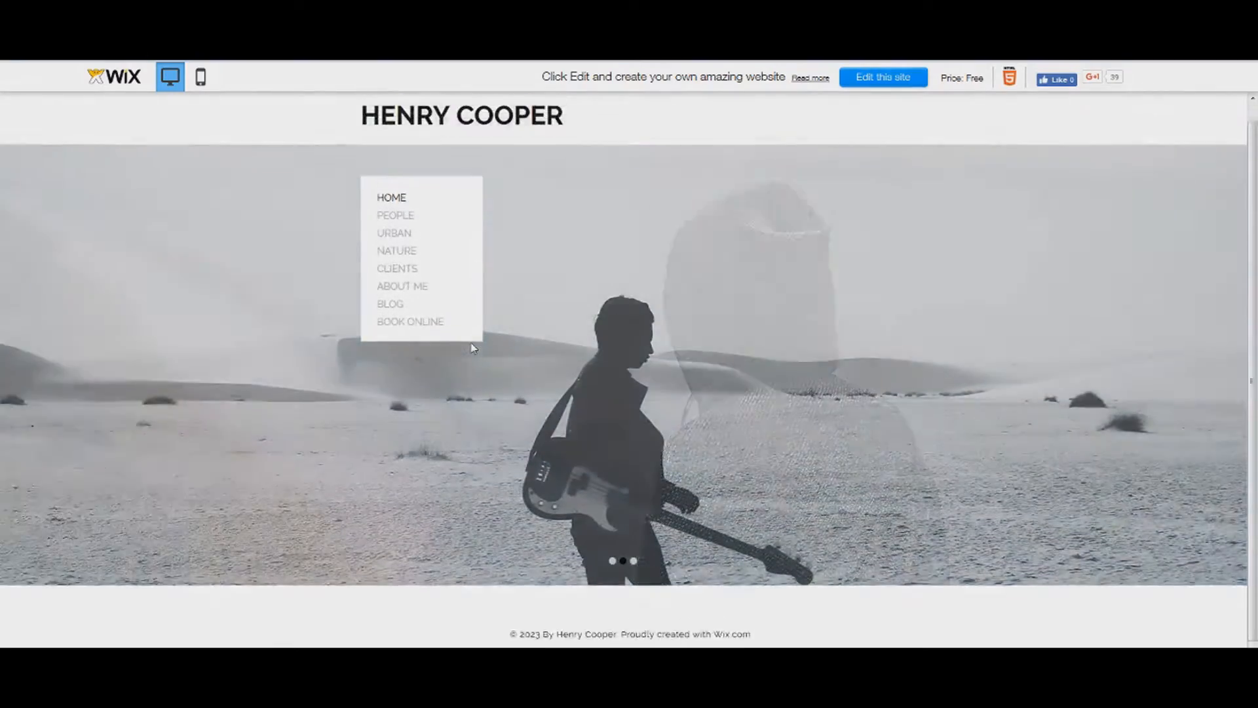
pyautogui.click(612, 577)
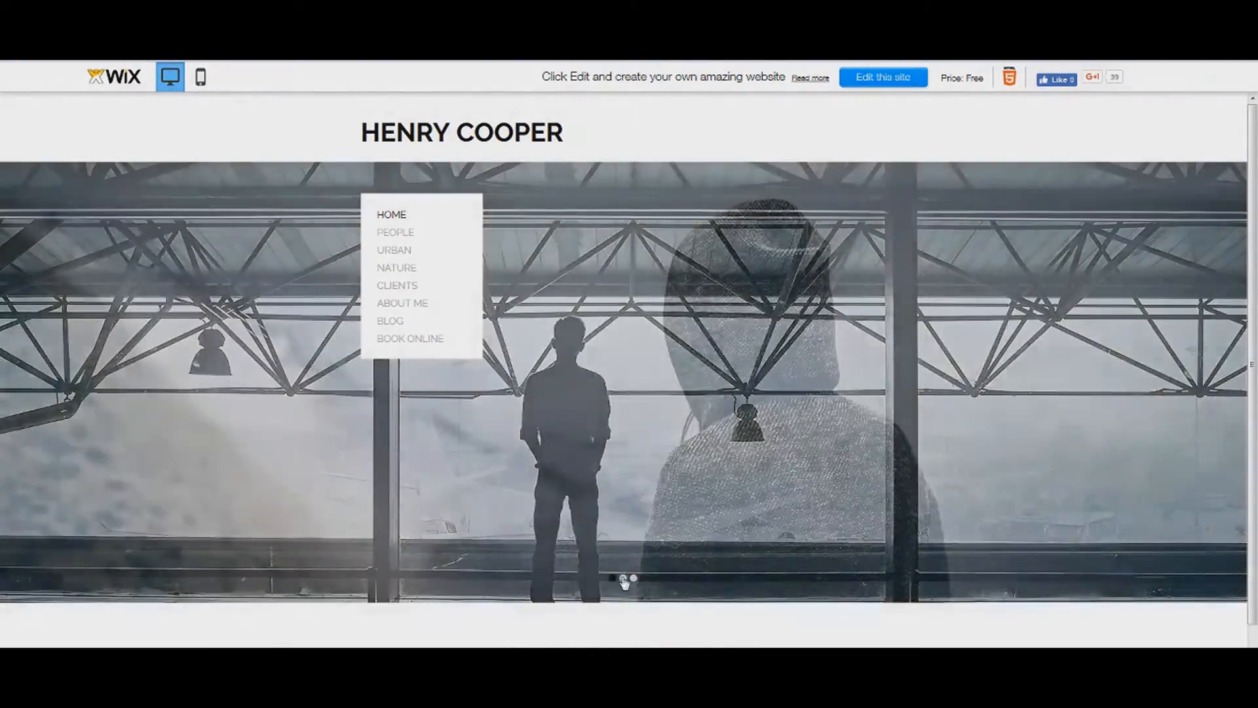
pyautogui.click(624, 578)
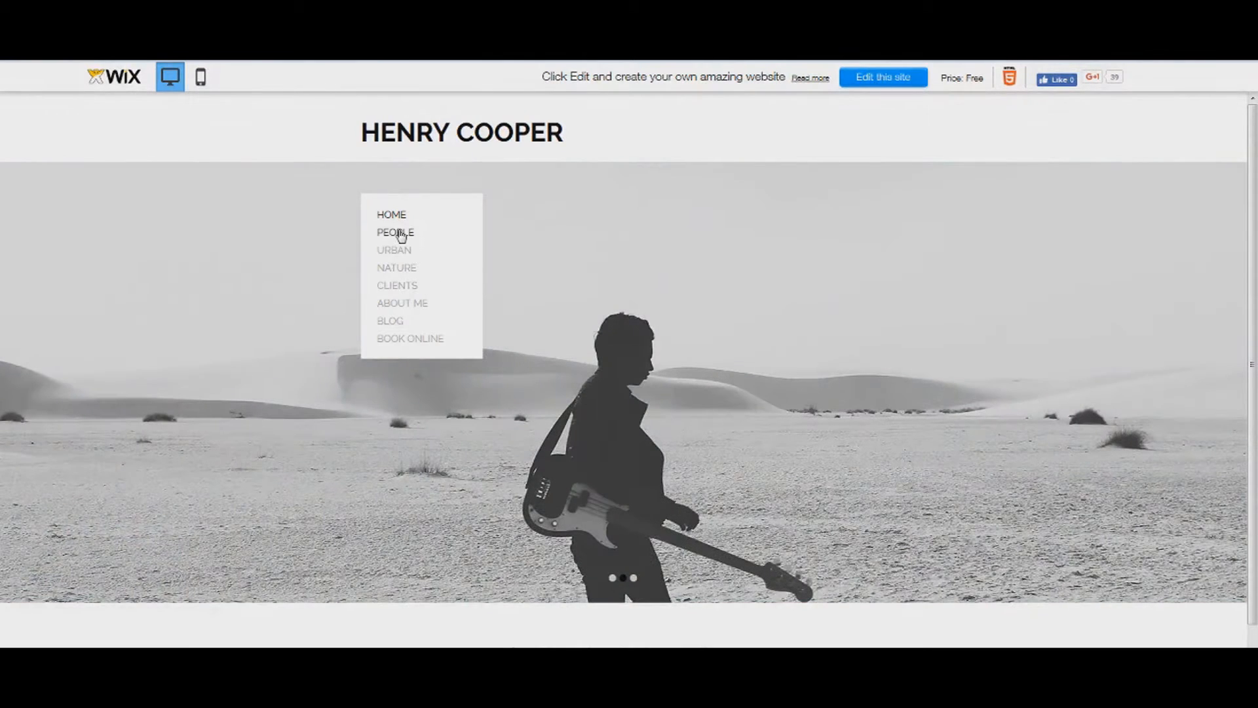
# Go to the template's People page and examine its column of large photos
pyautogui.click(396, 233)
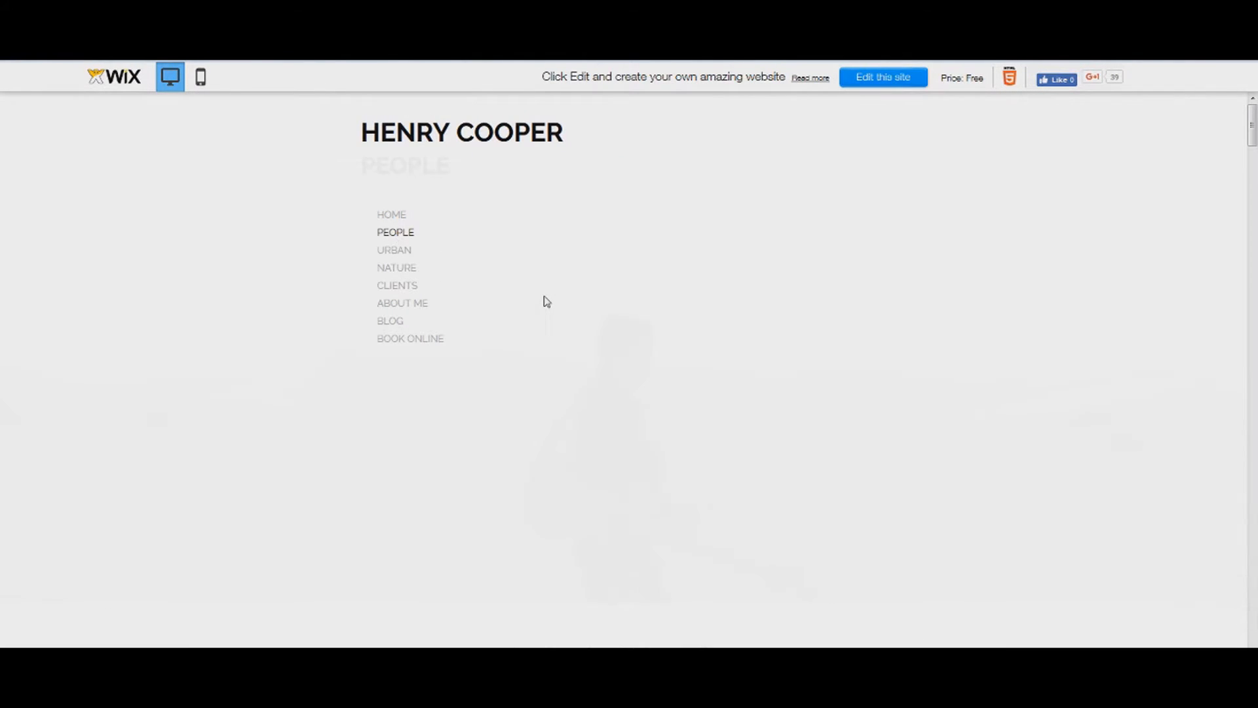
pyautogui.scroll(-15, 518, 378)
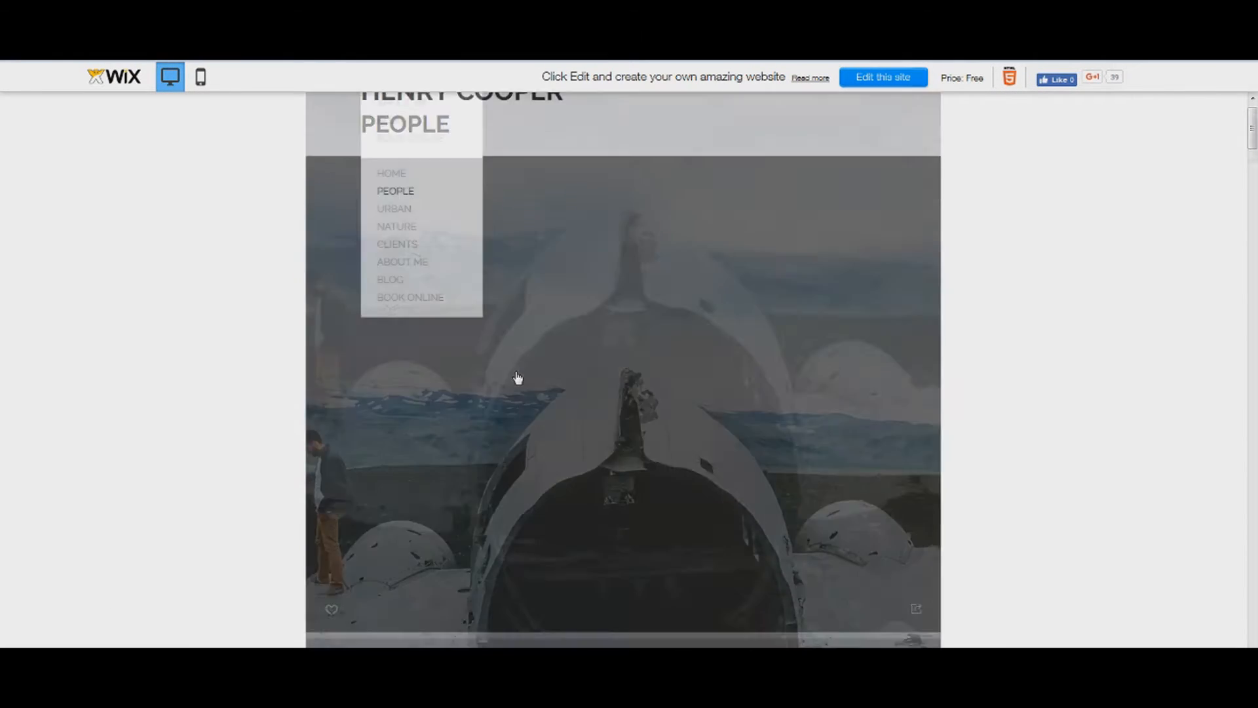
pyautogui.scroll(-20, 518, 378)
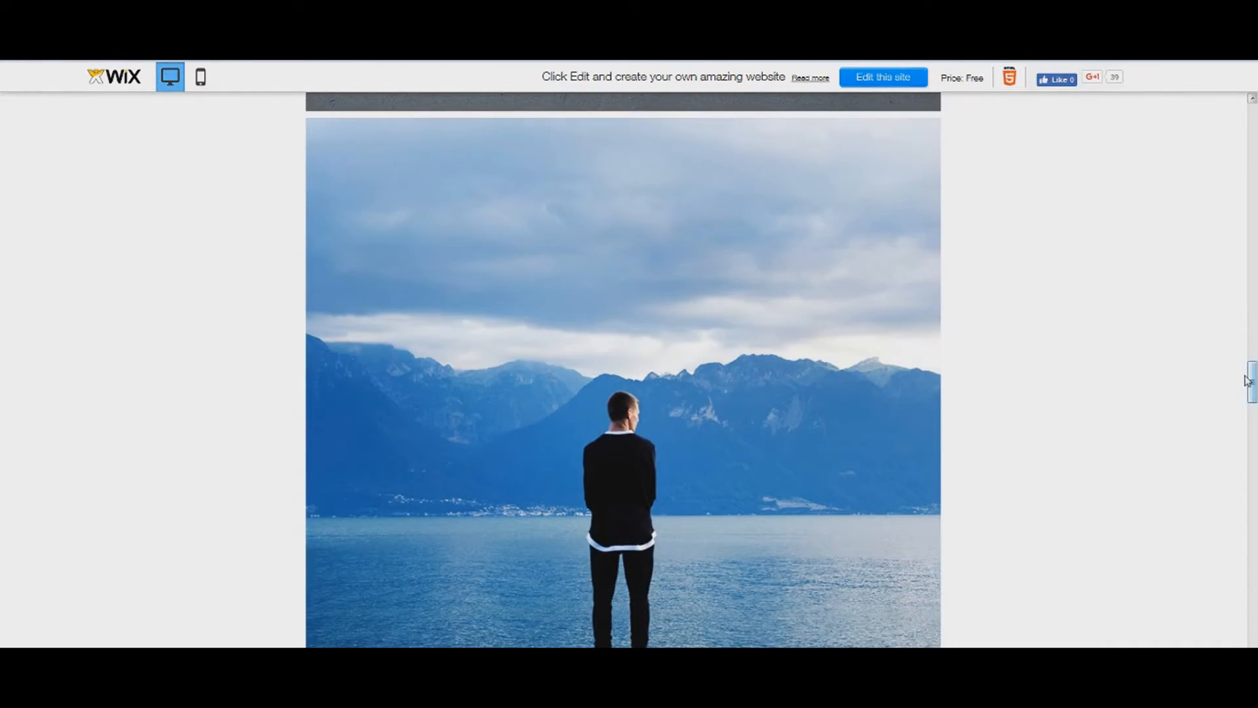
# View the Photography Portfolio template's About Me and Blog pages, and return to the list of Photography templates
pyautogui.moveTo(1250, 380); pyautogui.dragTo(1243, 128)
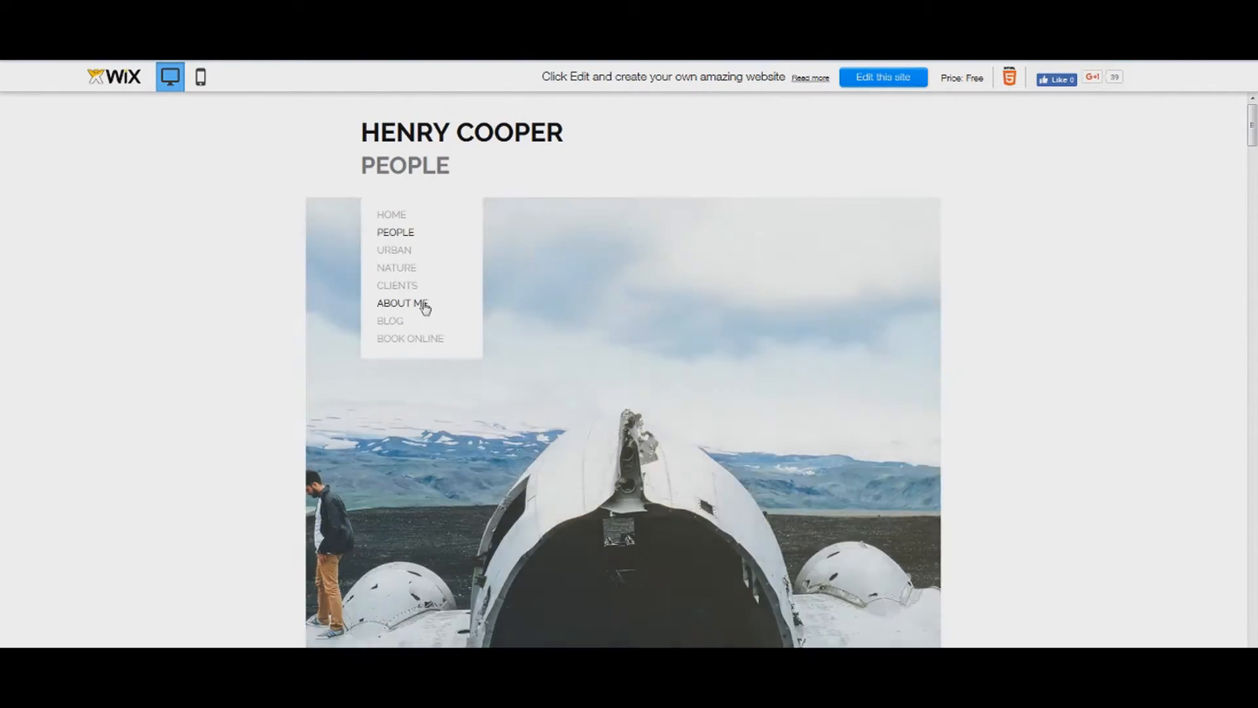
pyautogui.click(425, 307)
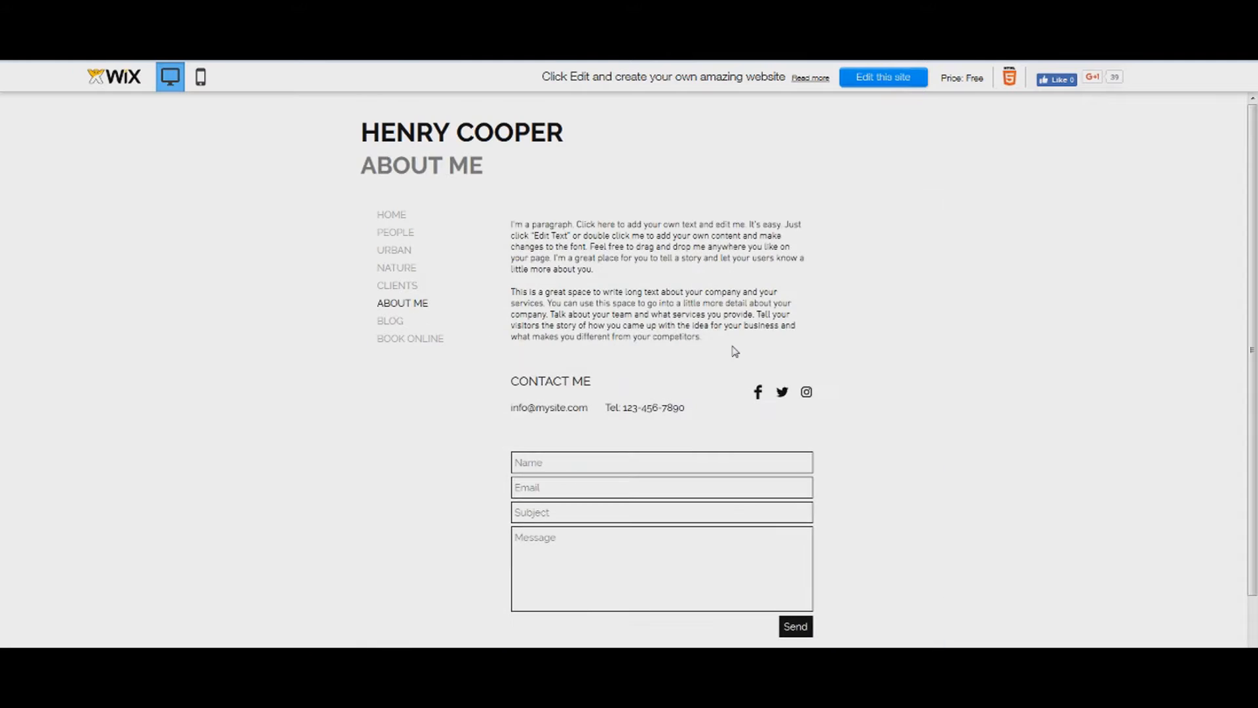
pyautogui.click(390, 325)
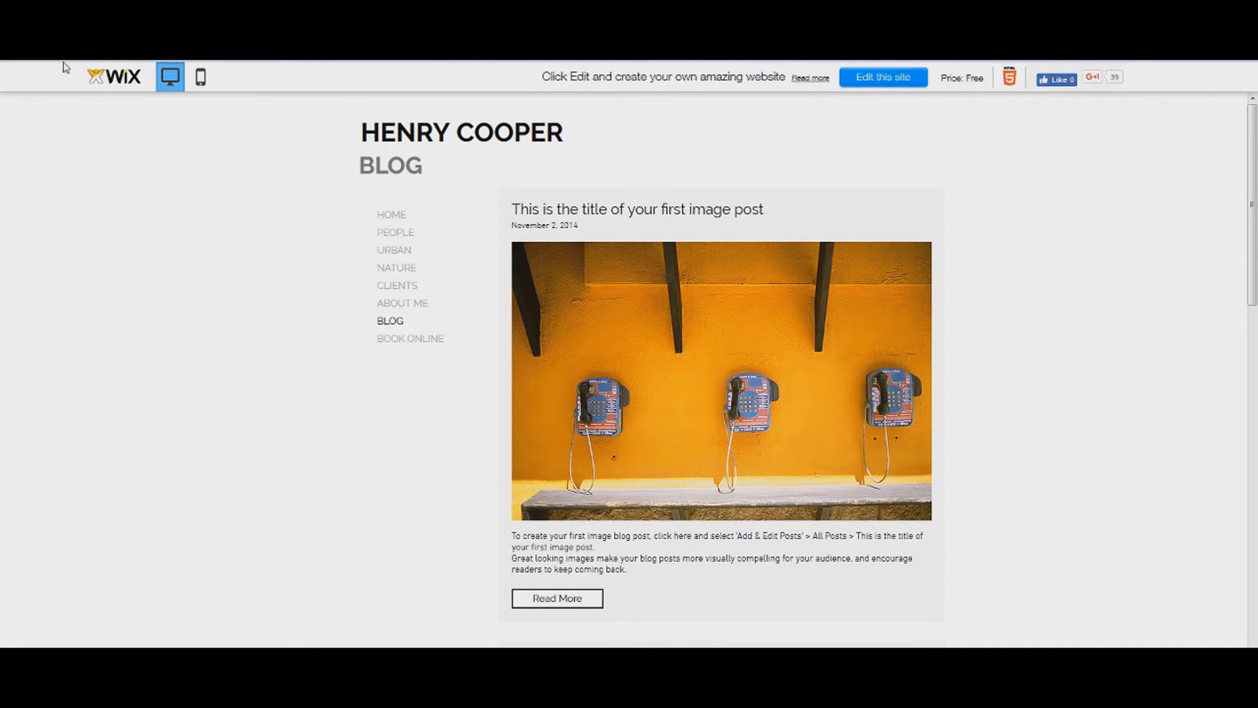
pyautogui.hotkey('alt', 'Left')
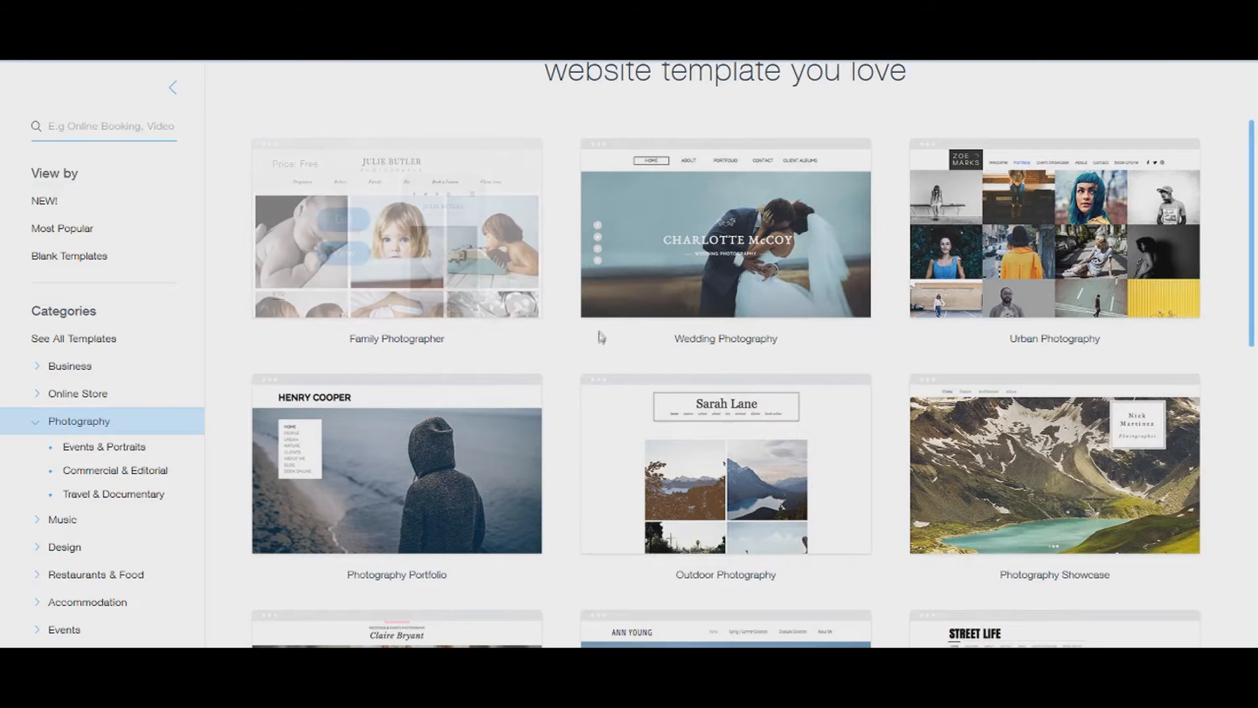
# Look through the remaining templates on the first Photography page and open the second page of results
pyautogui.scroll(-1, 814, 467)
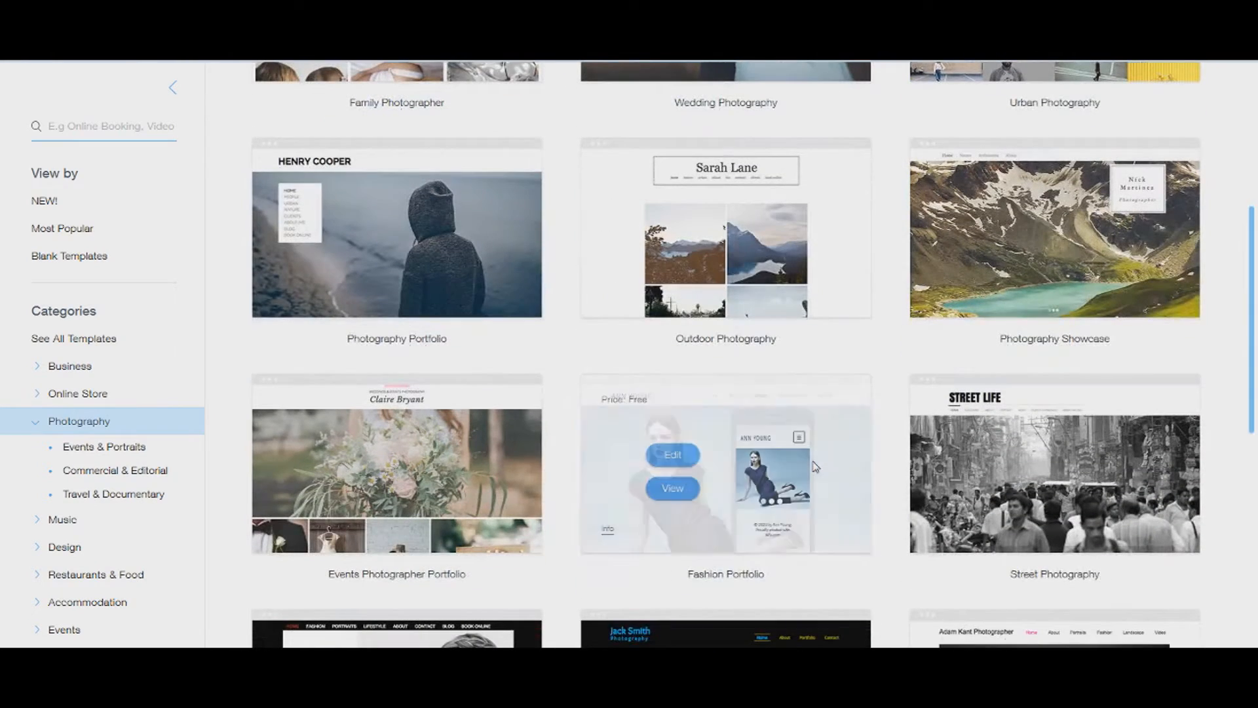
pyautogui.scroll(-6, 815, 467)
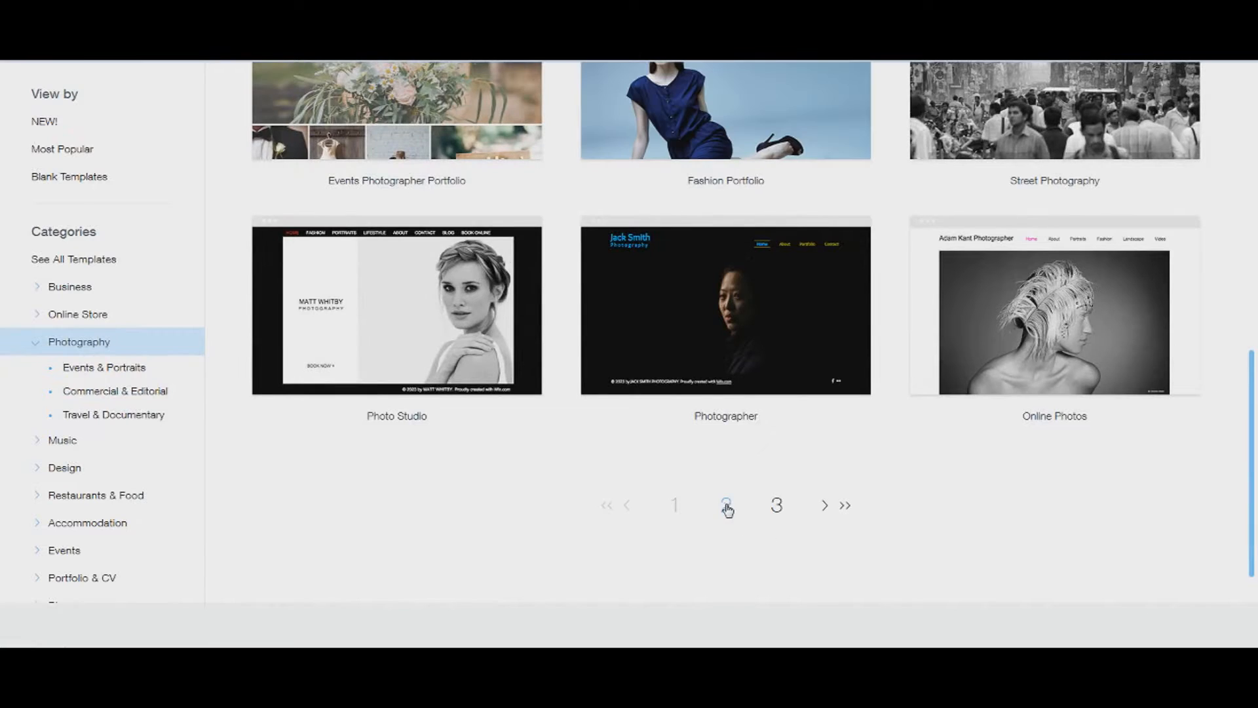
pyautogui.click(726, 506)
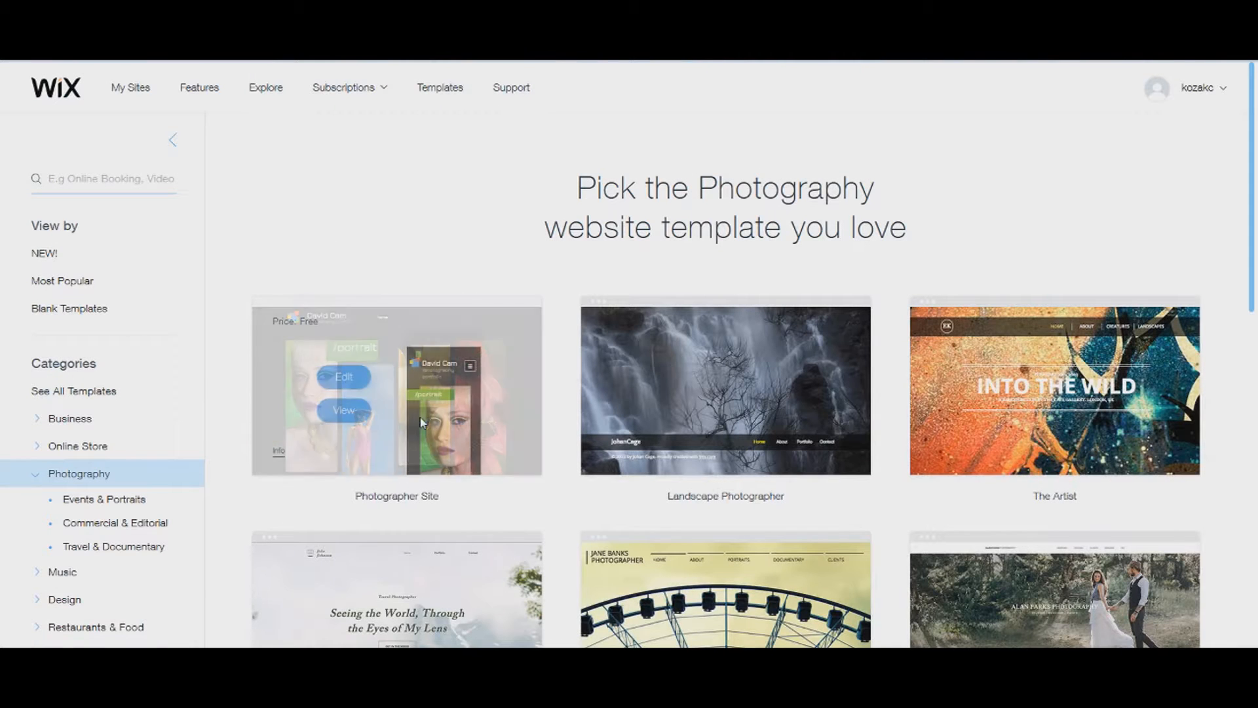
pyautogui.moveTo(678, 390)
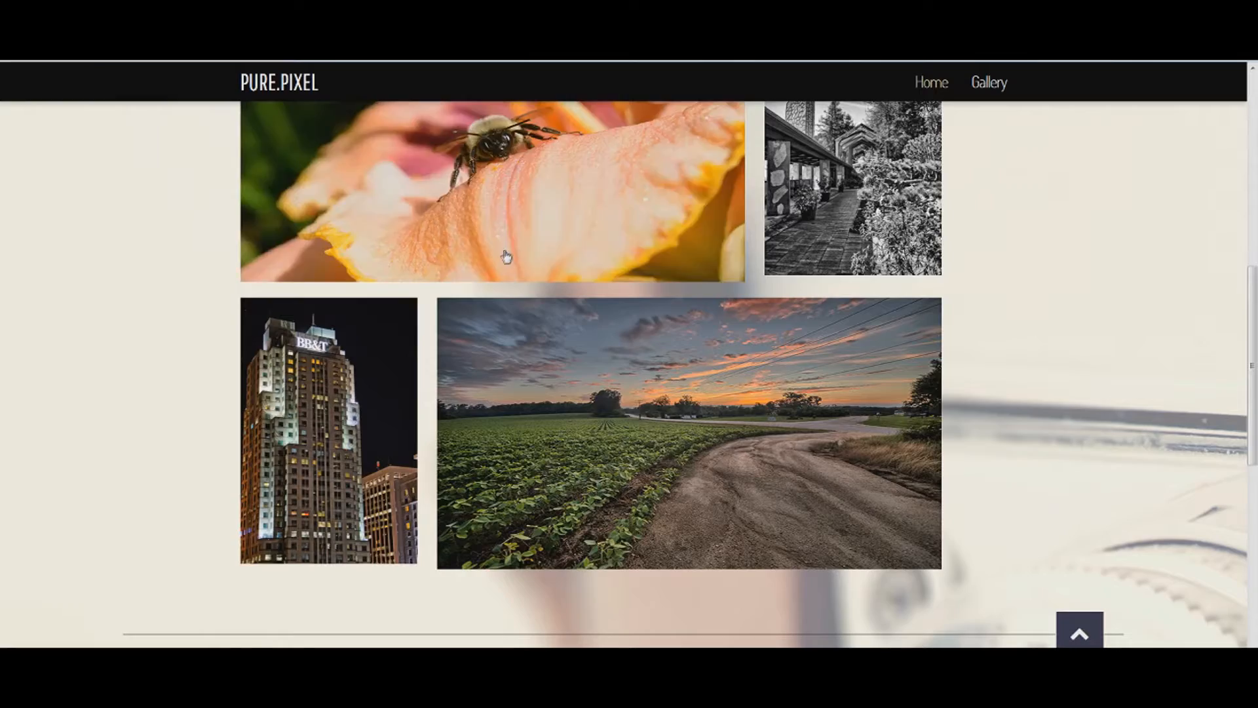
# Switch to the PURE.PIXEL example site and examine its home page photos and its Gallery page, including the Naples, Italy section
pyautogui.scroll(-6, 721, 391)
pyautogui.scroll(8, 721, 391)
pyautogui.scroll(2, 721, 391)
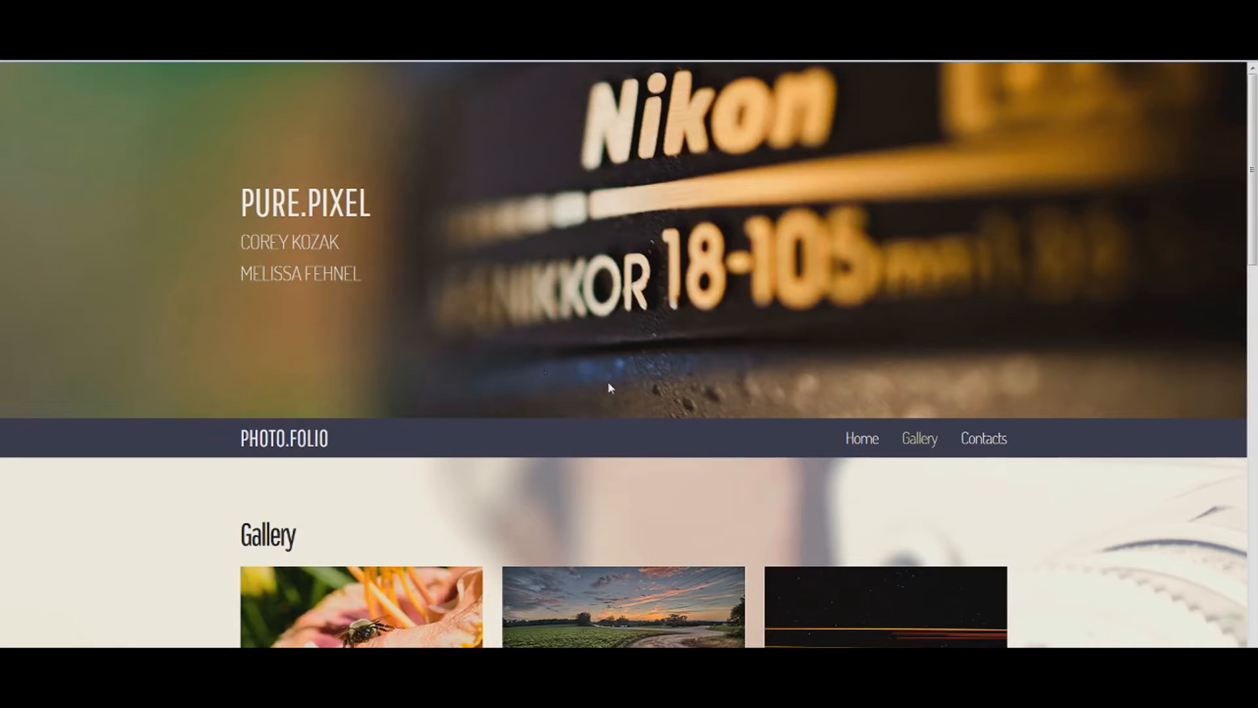
pyautogui.scroll(-10, 607, 381)
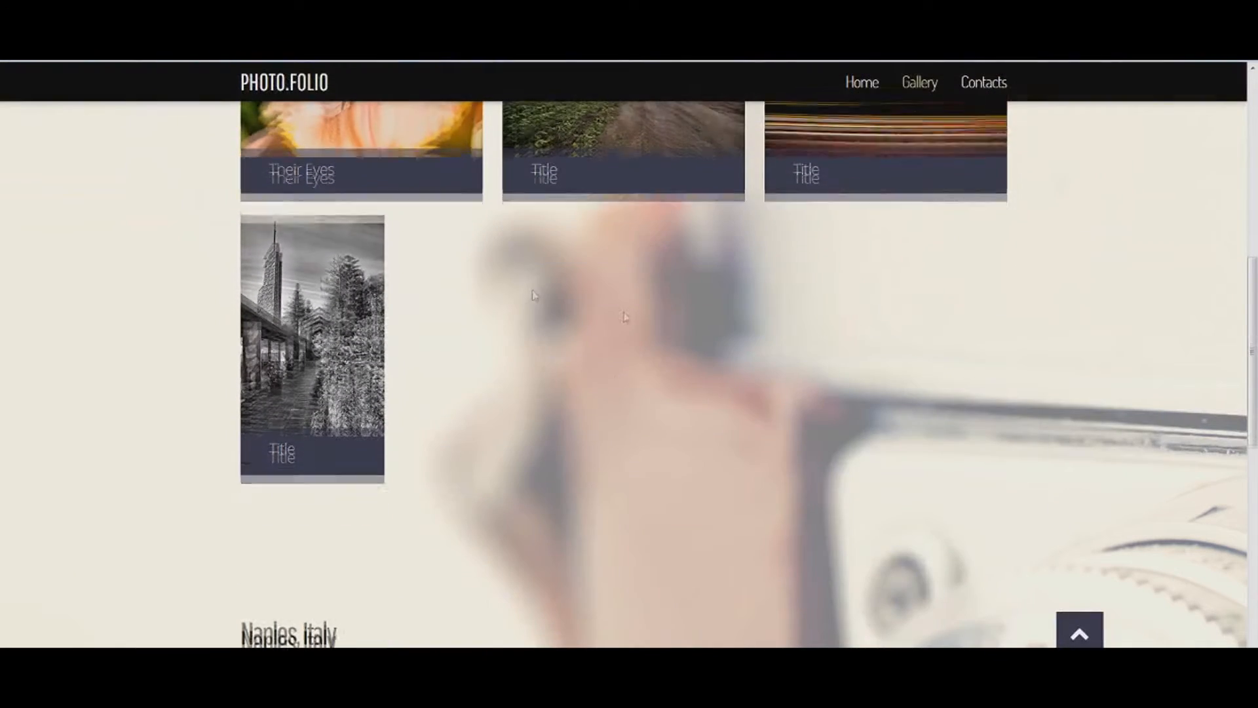
pyautogui.scroll(-8, 649, 410)
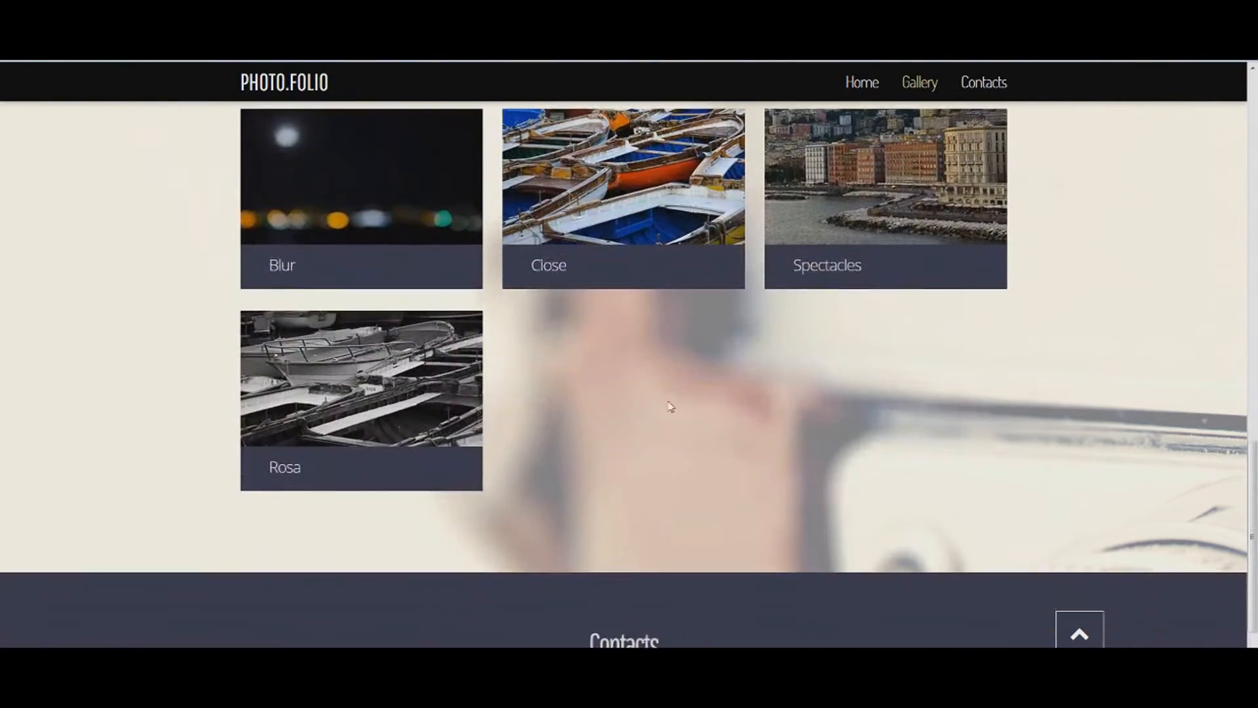
pyautogui.scroll(3, 788, 380)
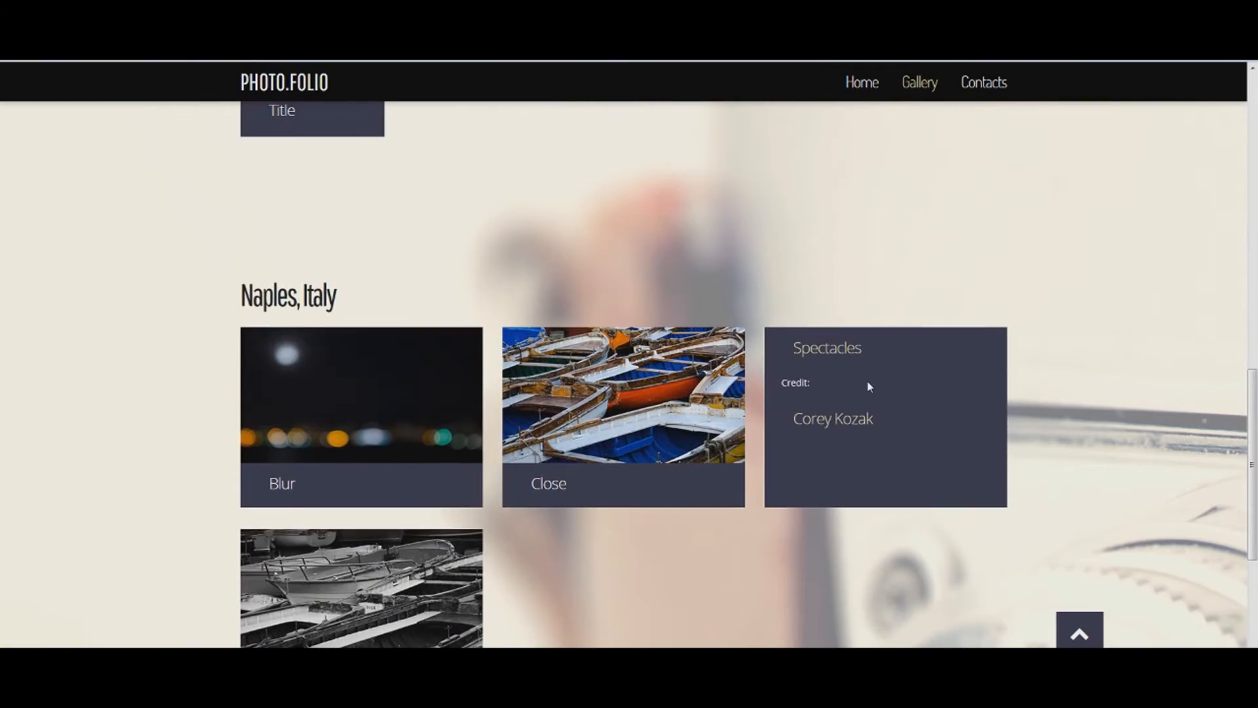
pyautogui.scroll(11, 869, 385)
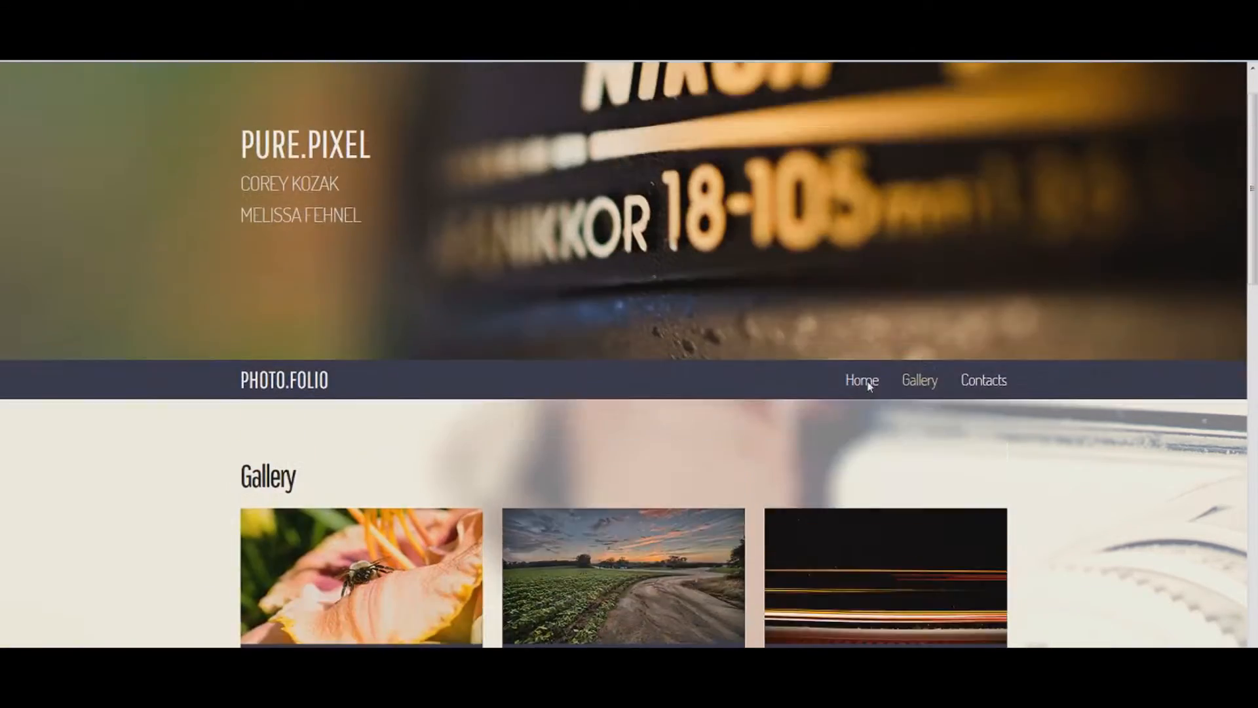
pyautogui.scroll(1, 869, 386)
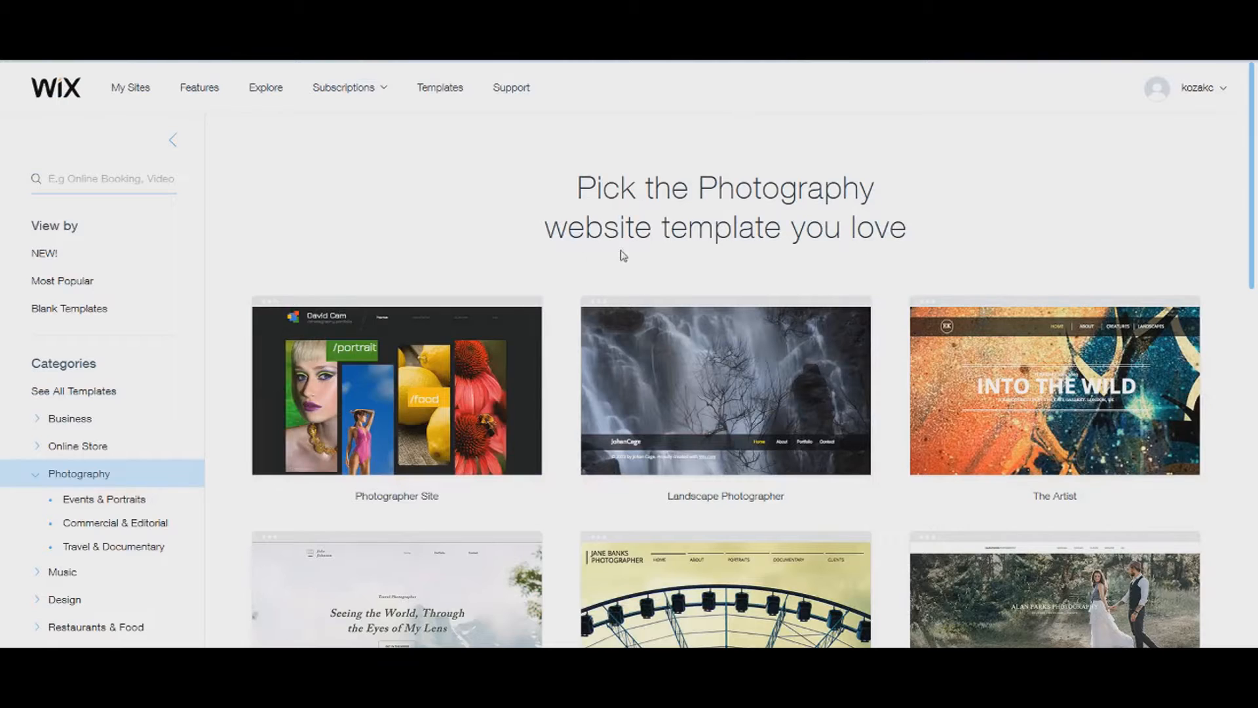
# Preview the Landscape Photographer template, visiting its About and Portfolio pages and advancing the portfolio slideshow
pyautogui.moveTo(801, 408)
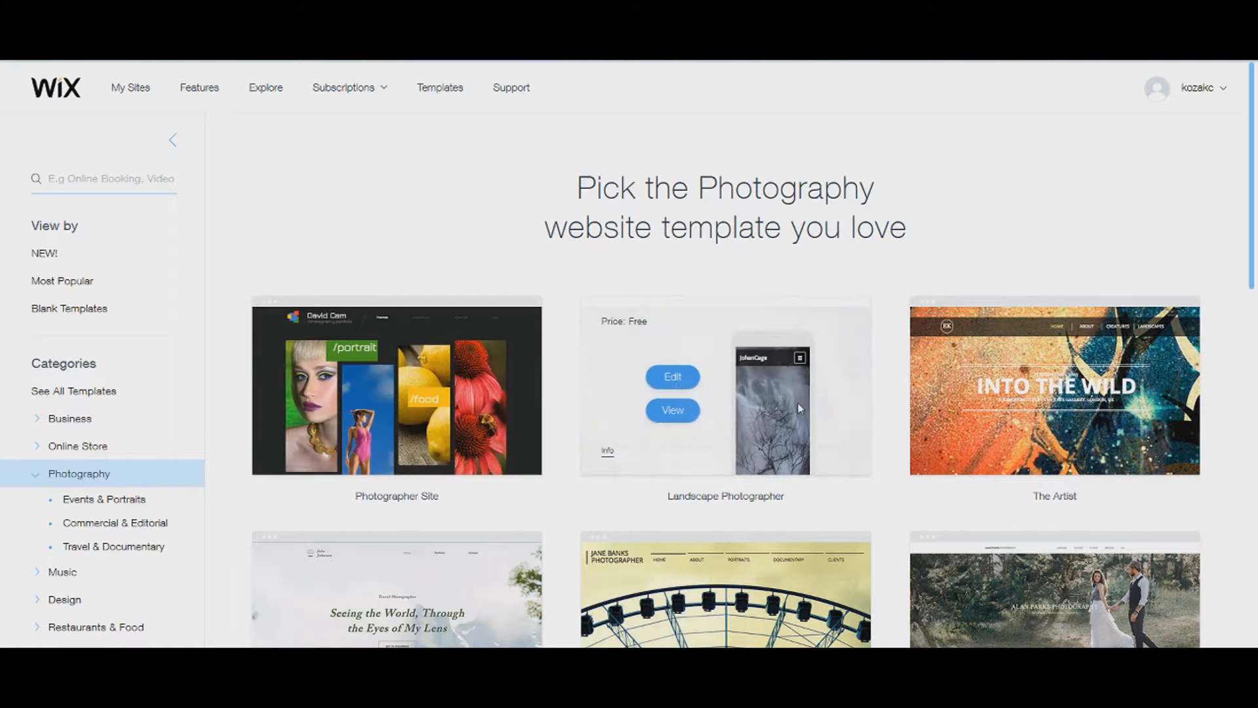
pyautogui.click(675, 411)
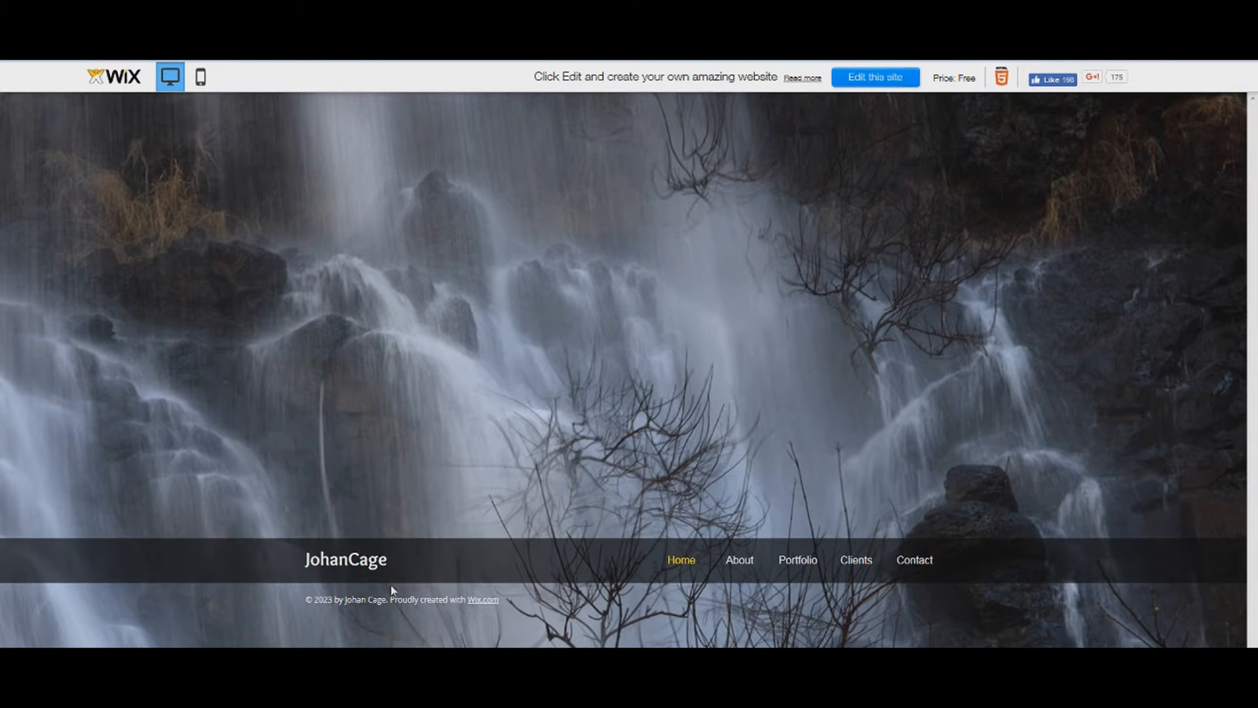
pyautogui.click(728, 565)
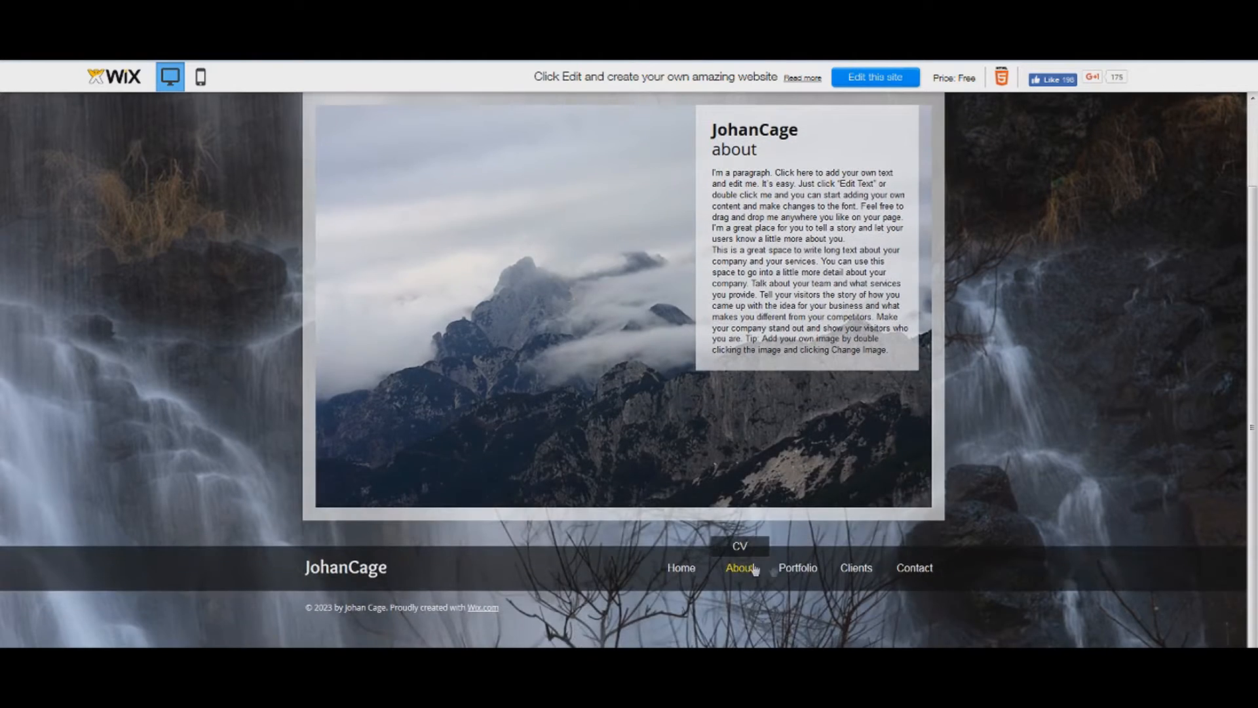
pyautogui.click(797, 567)
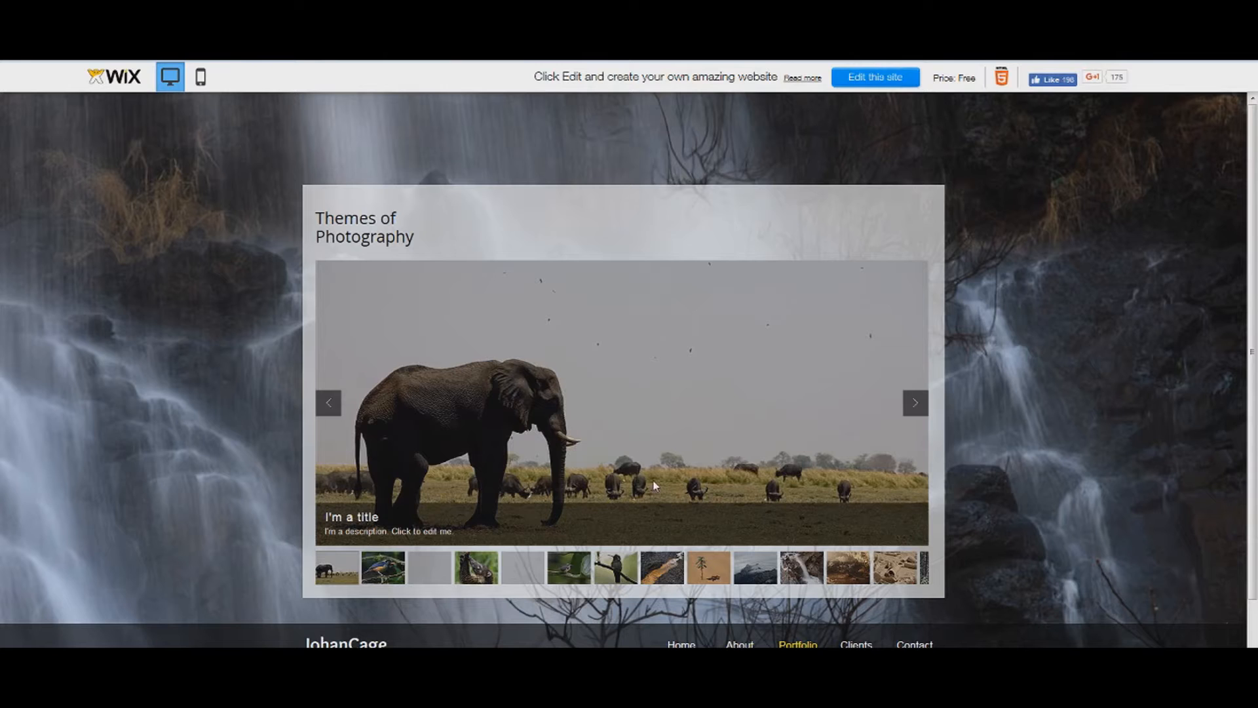
pyautogui.click(914, 408)
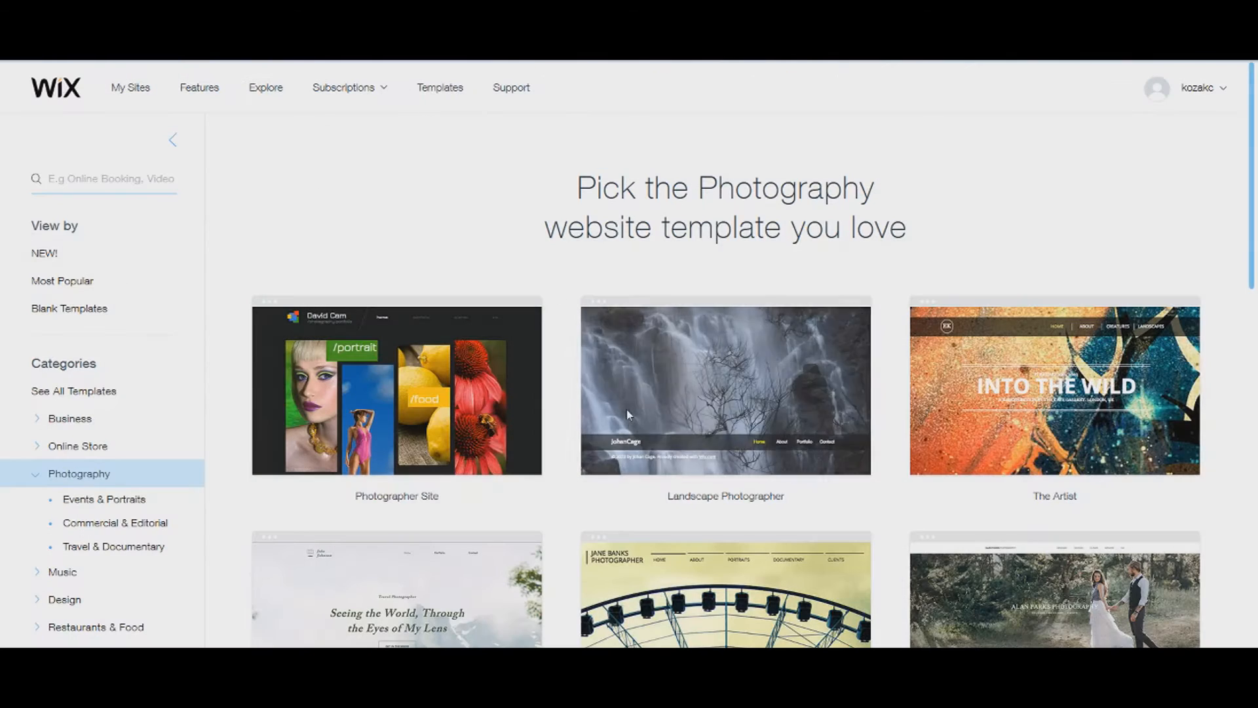
# Return to the template list, preview The Artist template and open its About page
pyautogui.scroll(-3, 627, 410)
pyautogui.moveTo(976, 269)
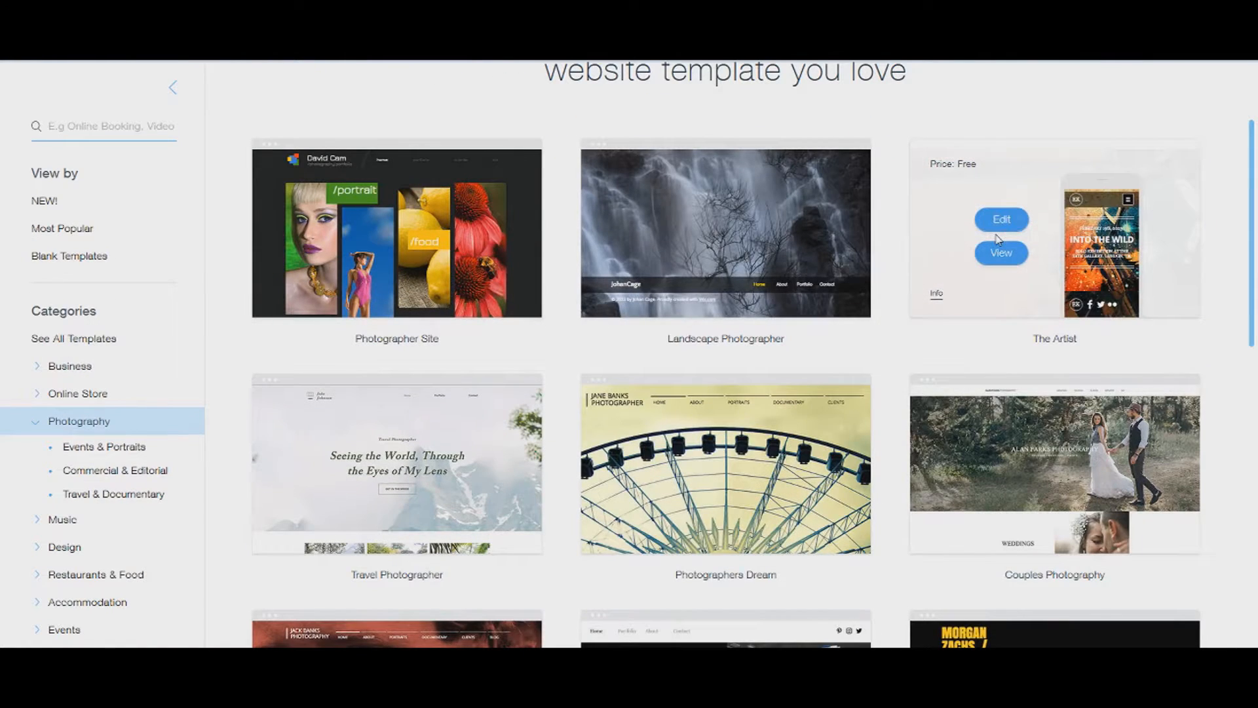
pyautogui.click(1001, 255)
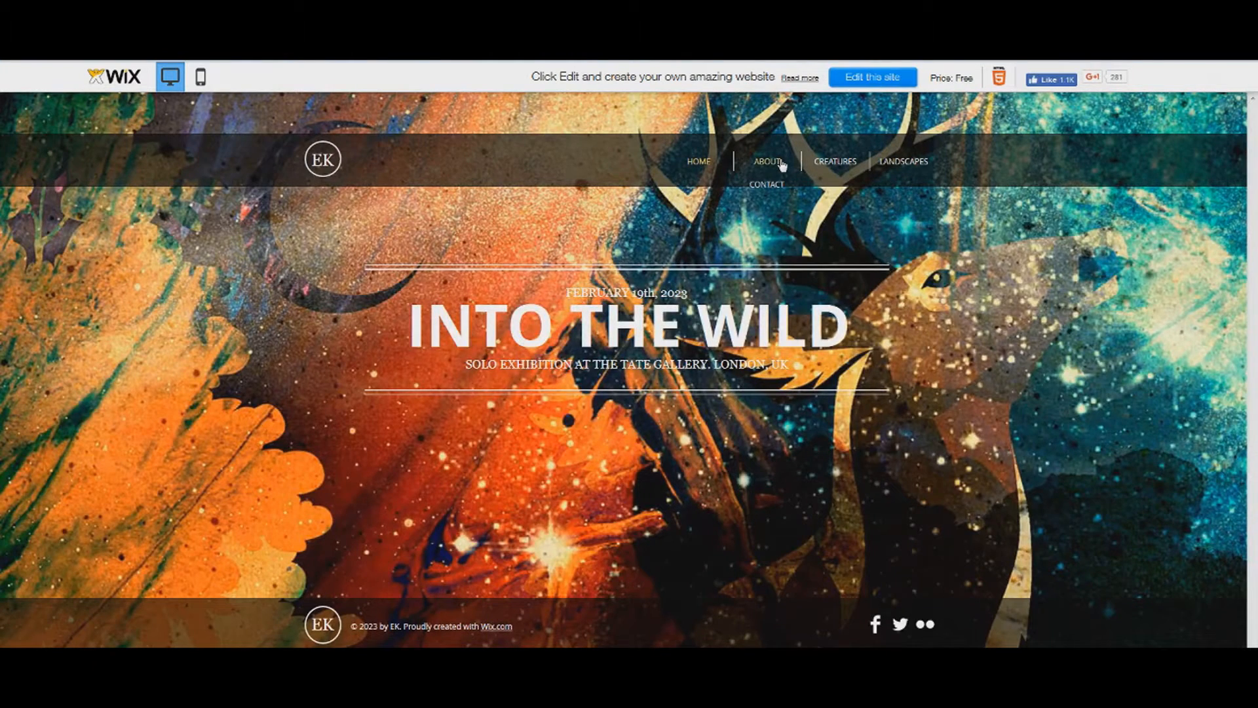
pyautogui.click(782, 165)
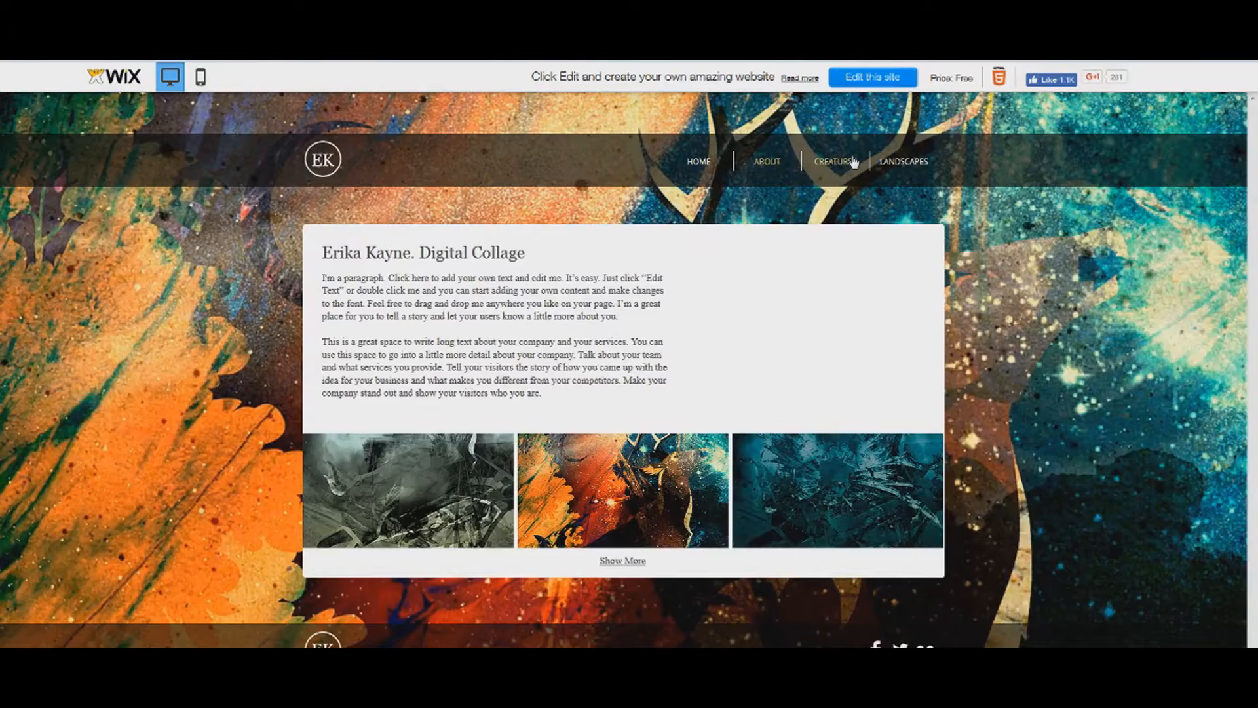
# Open The Artist template's Creatures page and examine its full column of artwork images
pyautogui.click(854, 163)
pyautogui.scroll(-5, 845, 356)
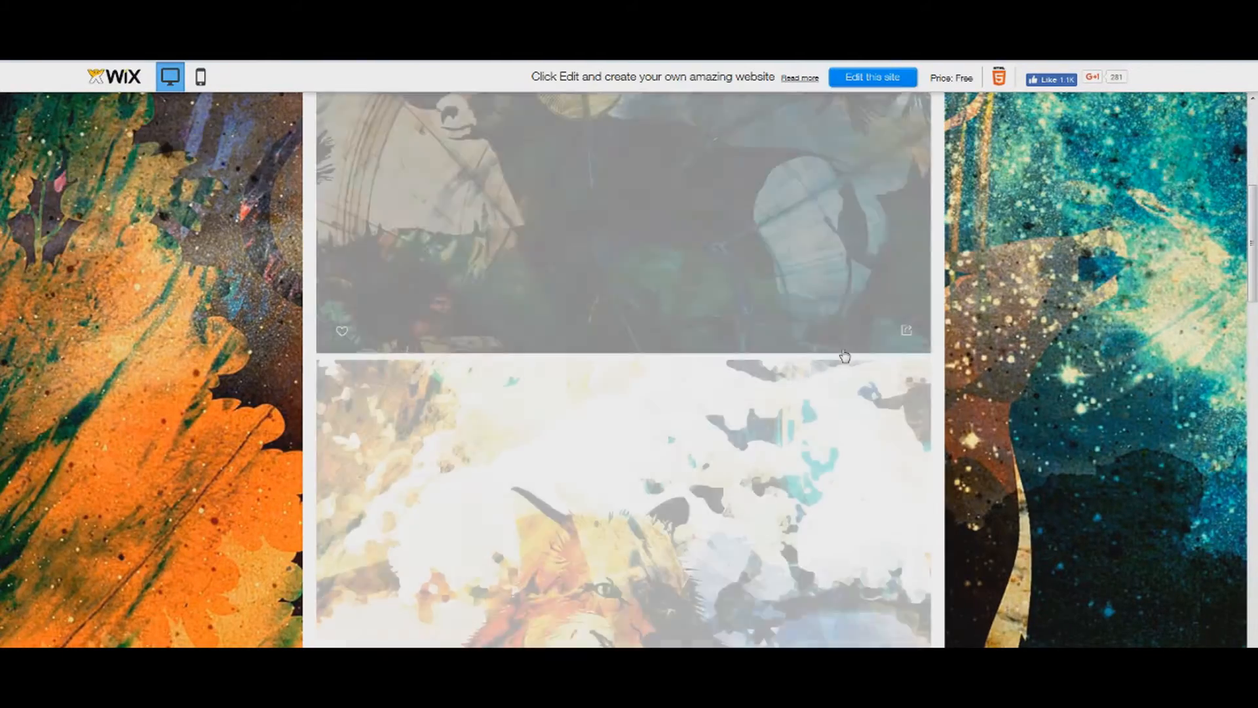
pyautogui.scroll(-10, 845, 356)
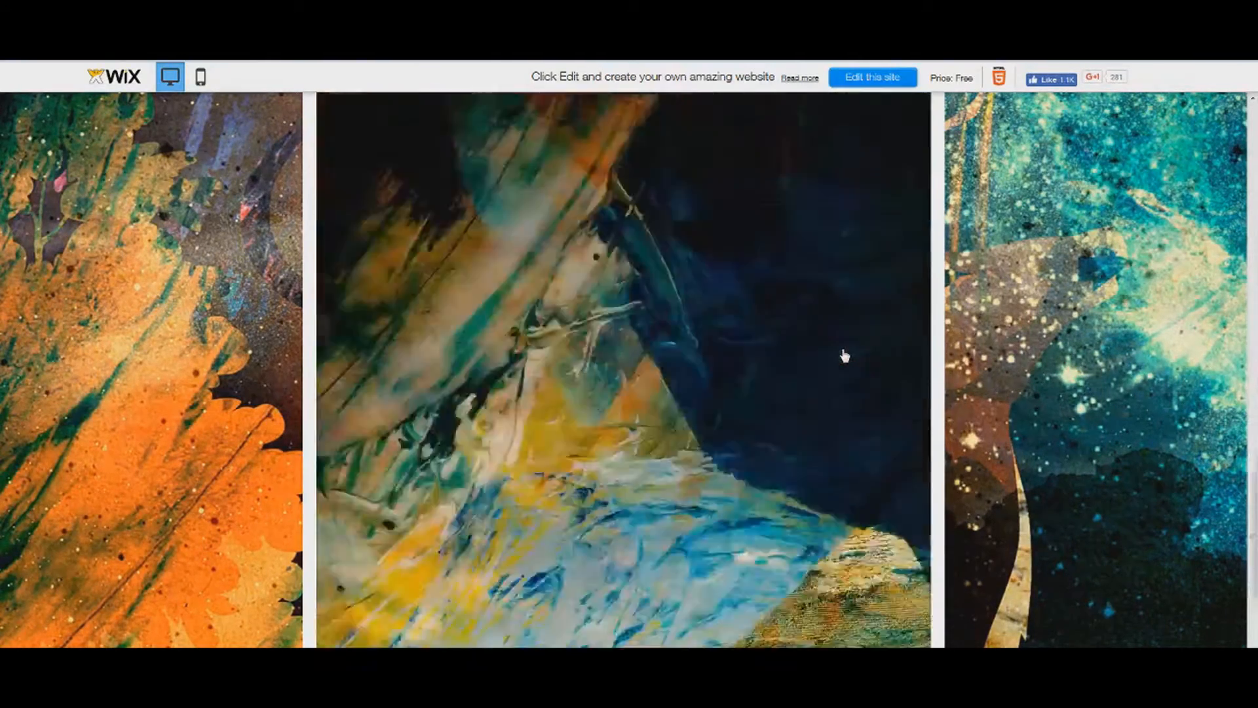
pyautogui.scroll(-5, 844, 355)
pyautogui.scroll(20, 845, 355)
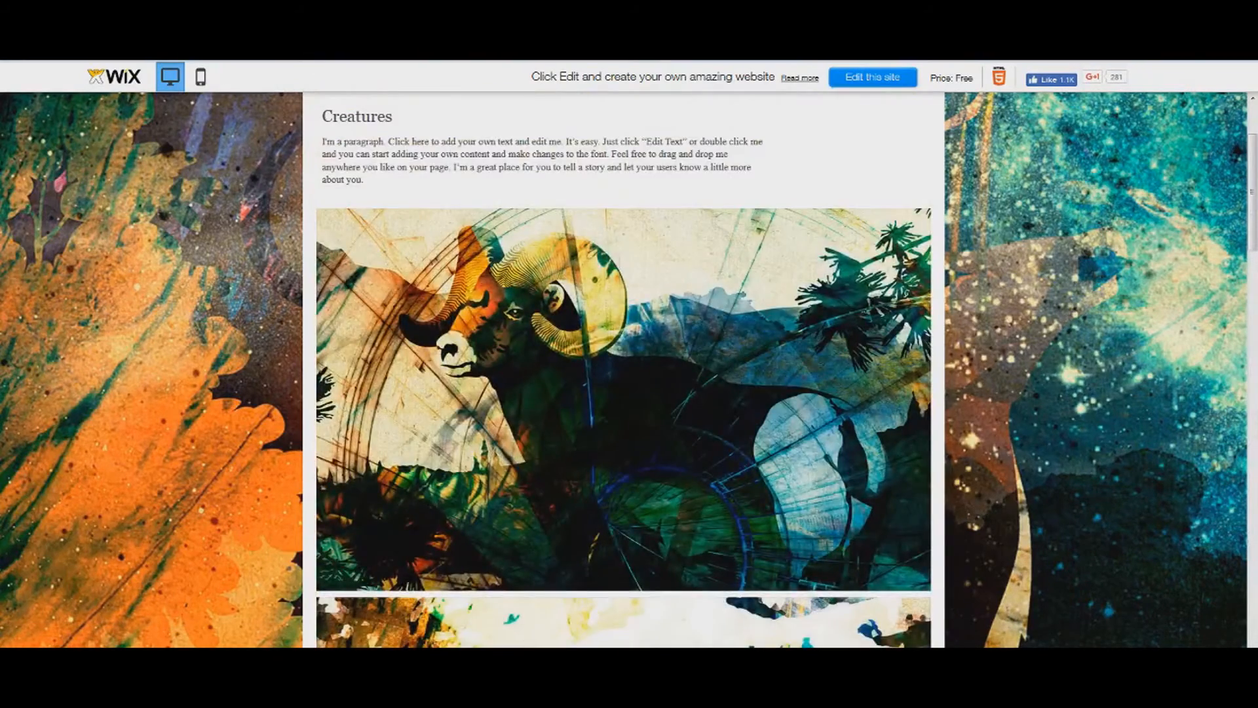
pyautogui.scroll(3, 320, 103)
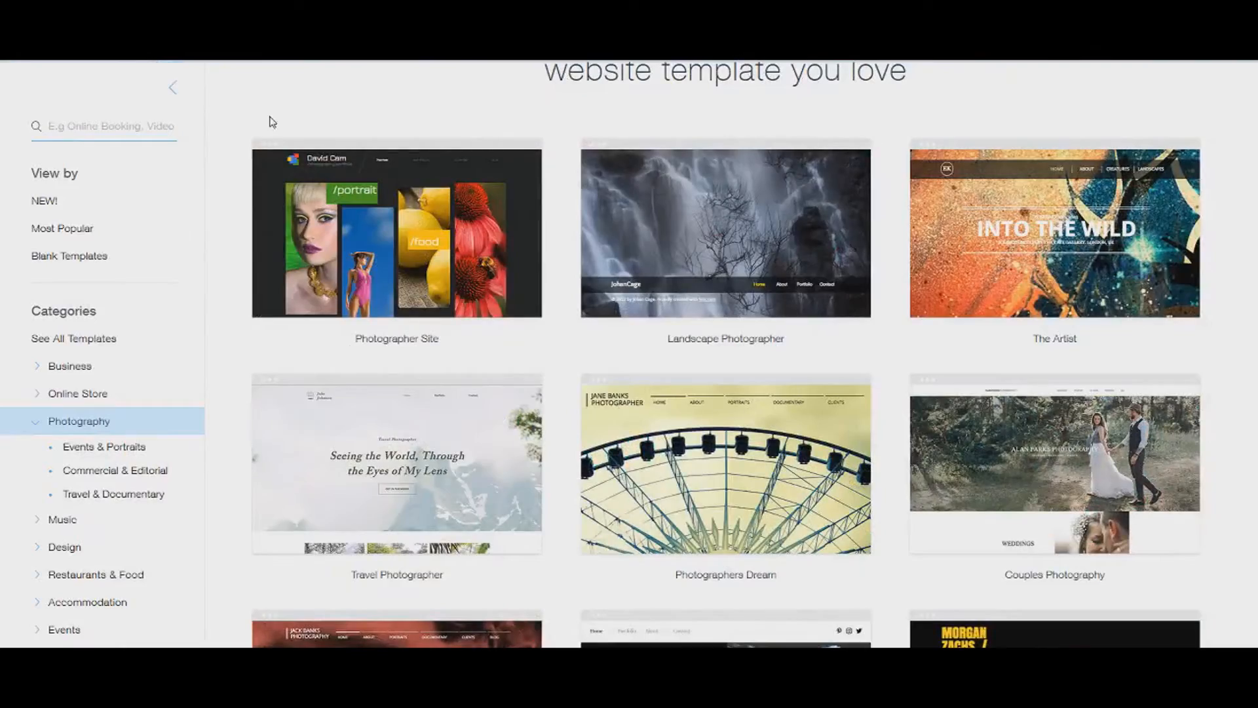
# Go back to the template list and look through the rest of the second page and all of the third page of Photography templates
pyautogui.scroll(-5, 553, 464)
pyautogui.scroll(-5, 555, 465)
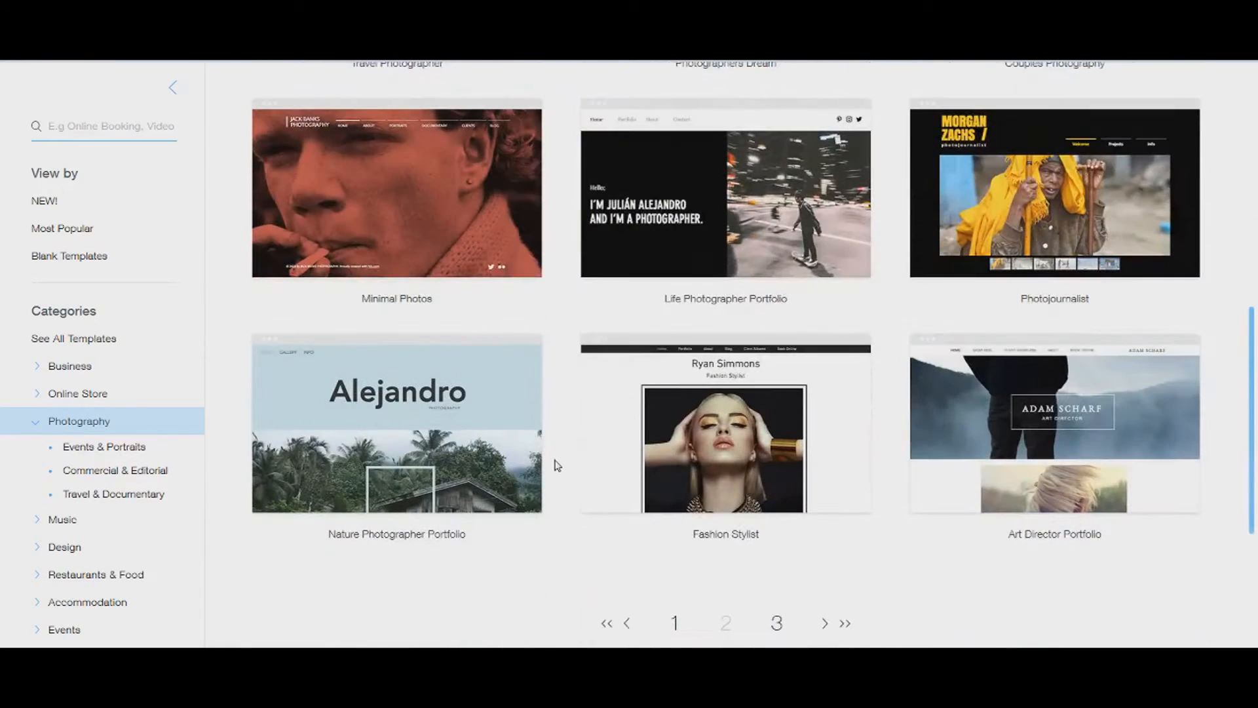
pyautogui.click(776, 624)
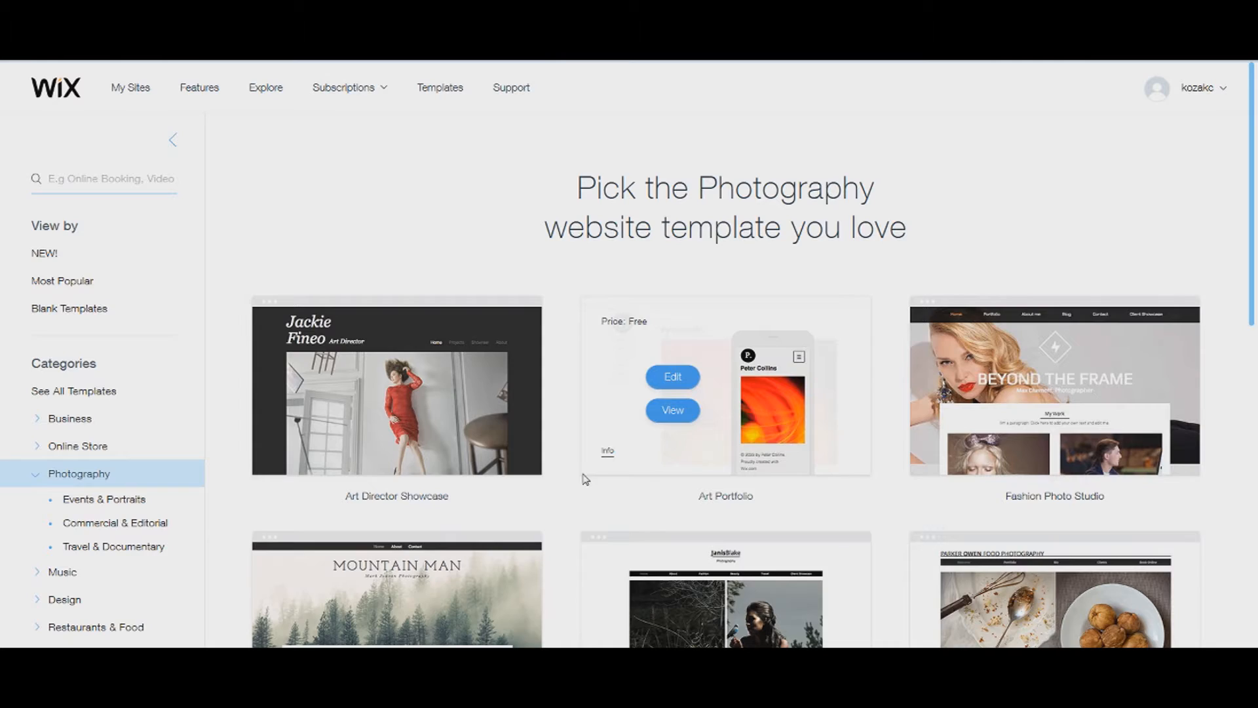
pyautogui.scroll(-3, 557, 474)
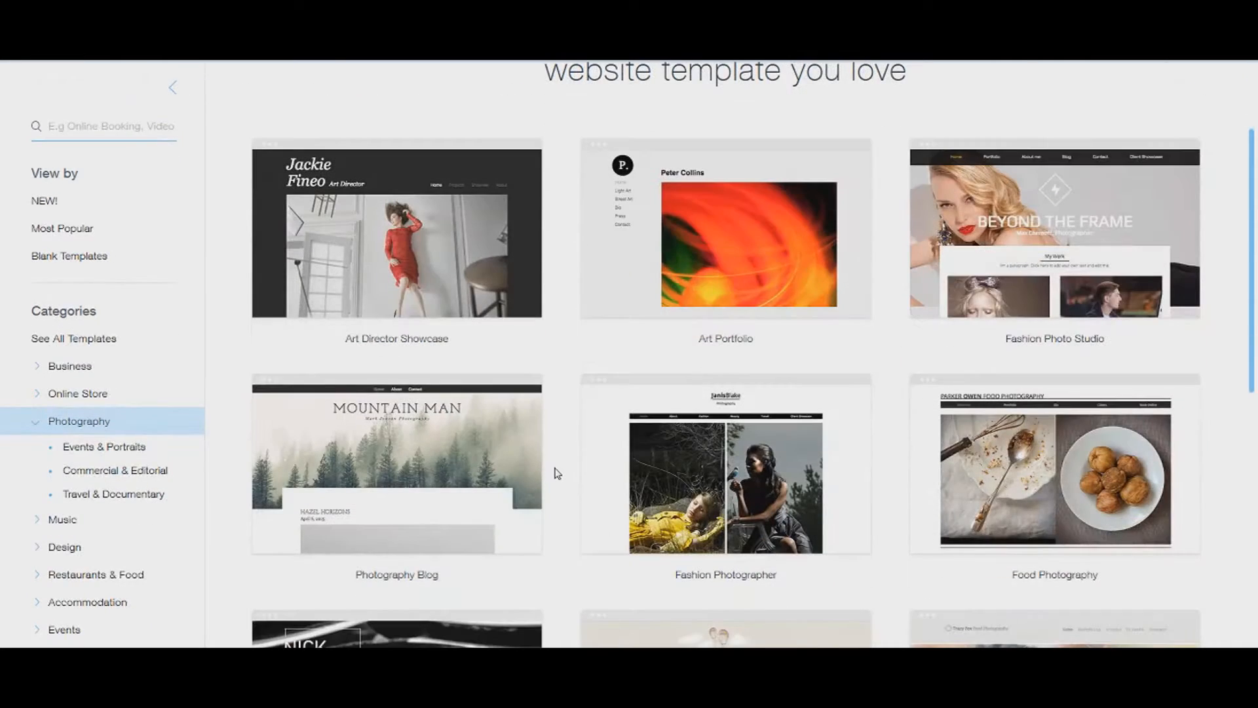
pyautogui.scroll(-4, 557, 473)
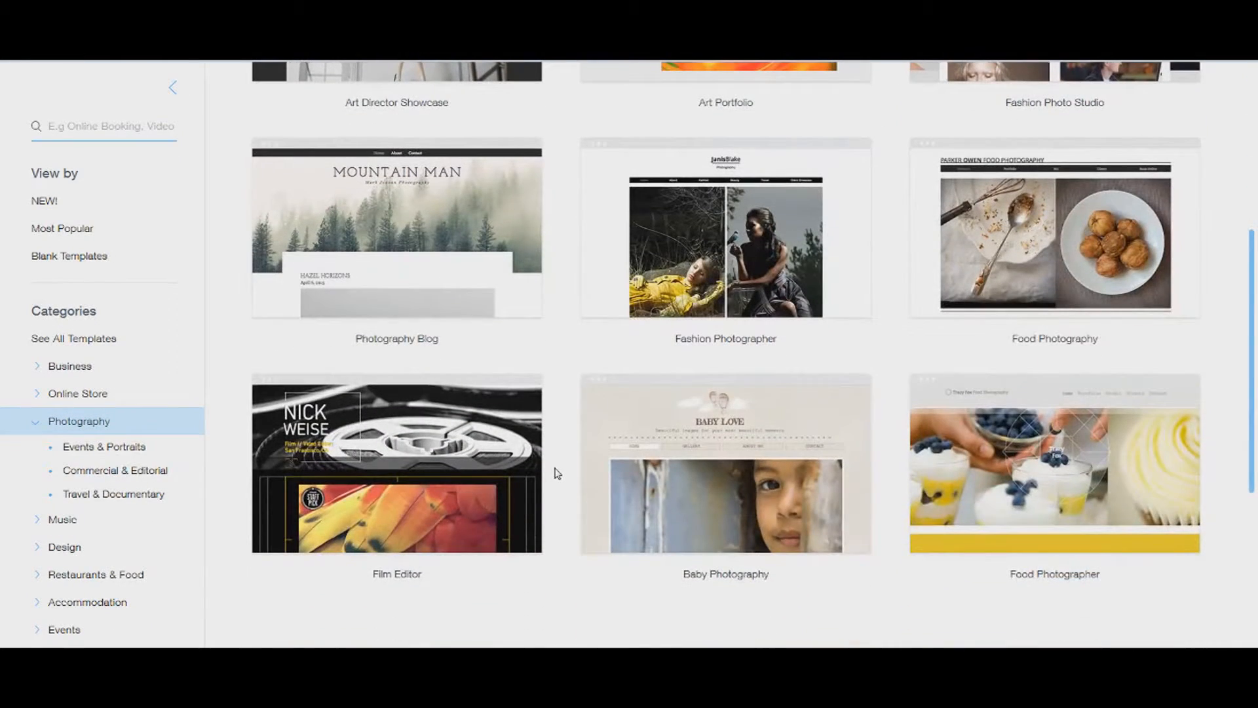
pyautogui.scroll(-3, 557, 473)
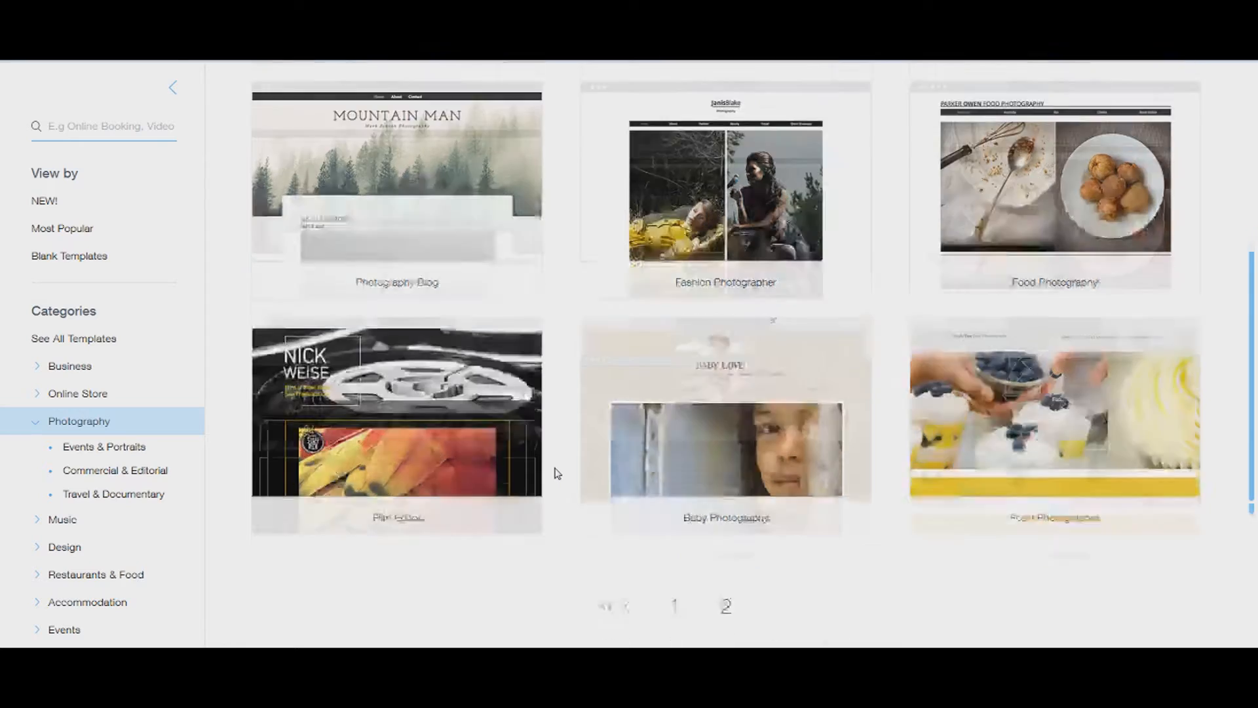
# Return to the first page of Photography templates and preview the Photography Showcase template
pyautogui.click(725, 505)
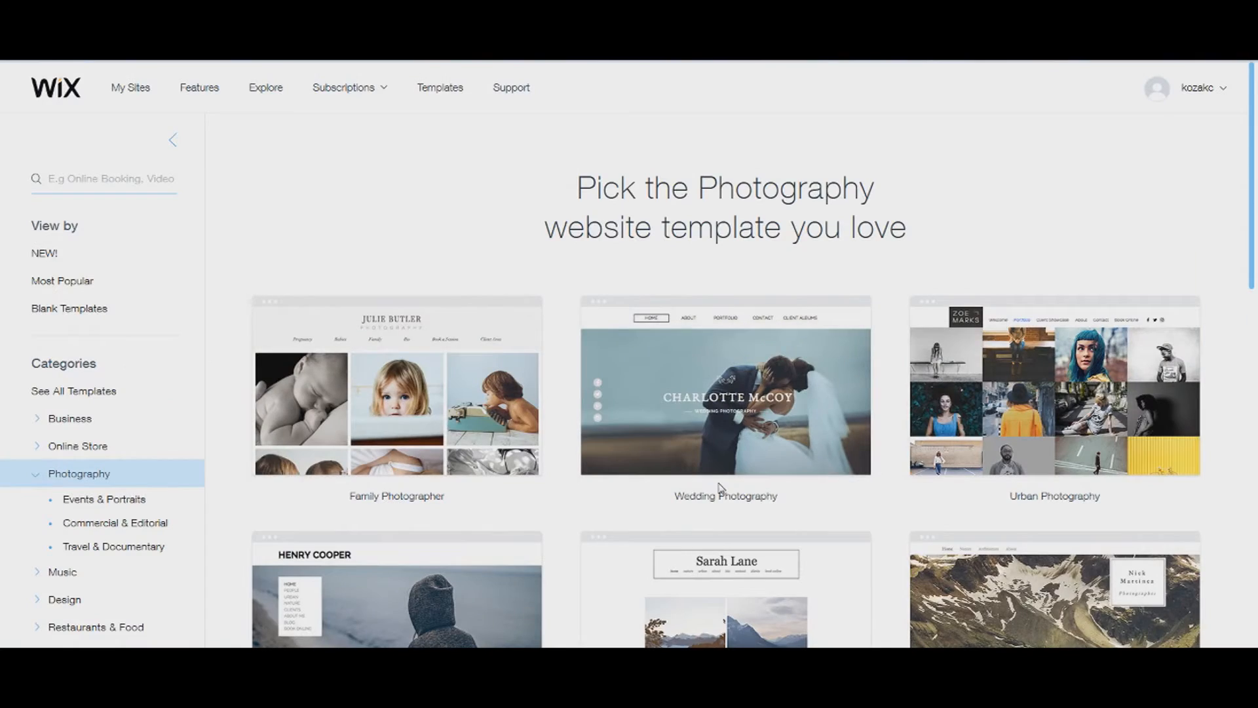
pyautogui.scroll(-3, 721, 488)
pyautogui.moveTo(1022, 518)
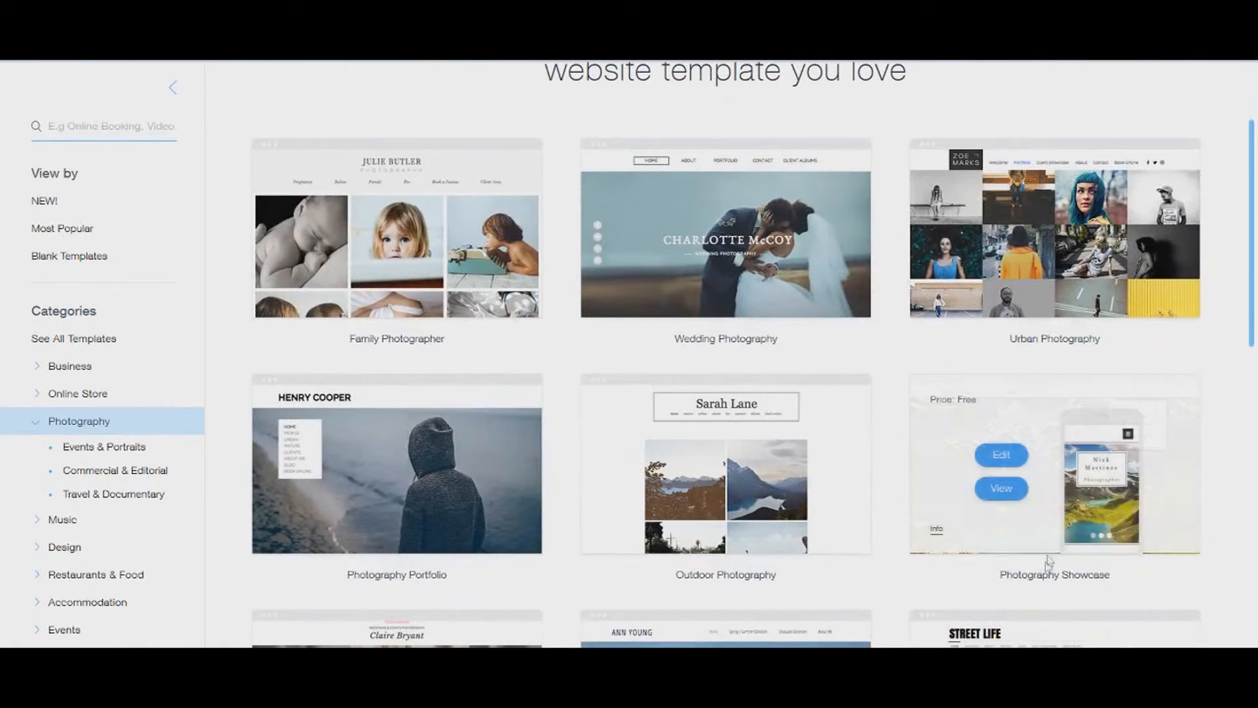
pyautogui.click(1006, 486)
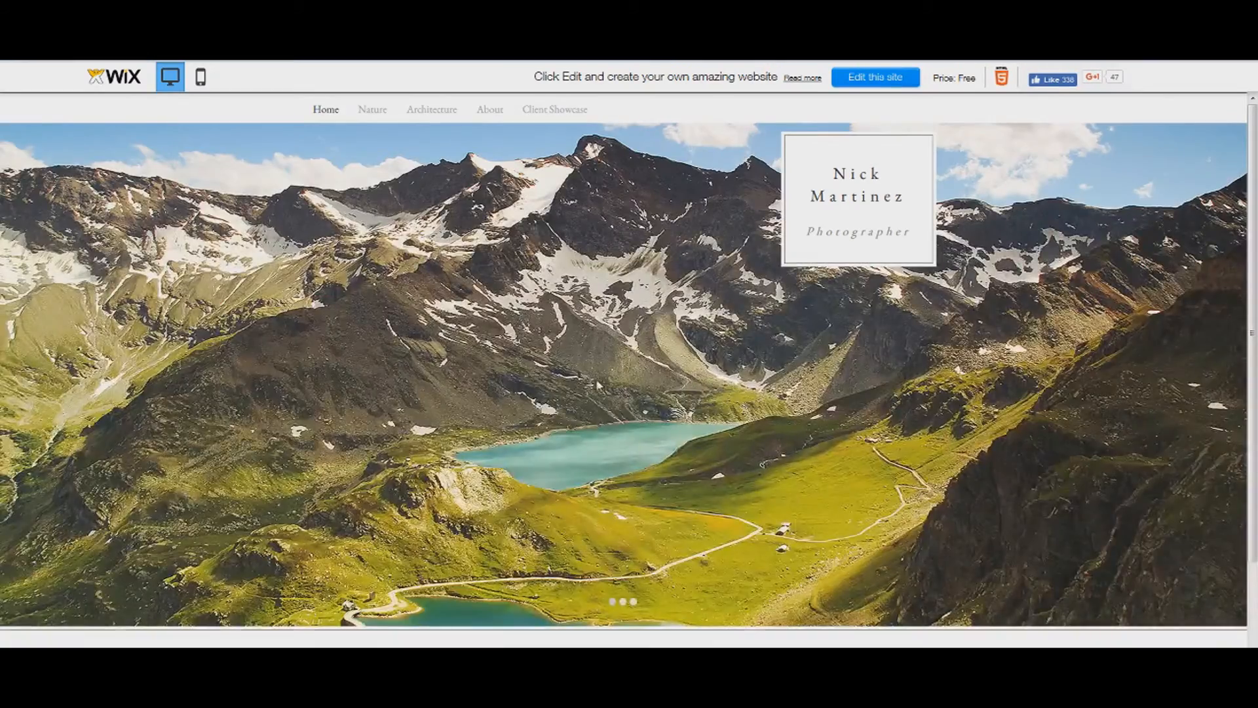
# Look over the Photography Showcase home page and open the template's Nature page
pyautogui.scroll(-2, 629, 353)
pyautogui.scroll(2, 629, 354)
pyautogui.click(369, 113)
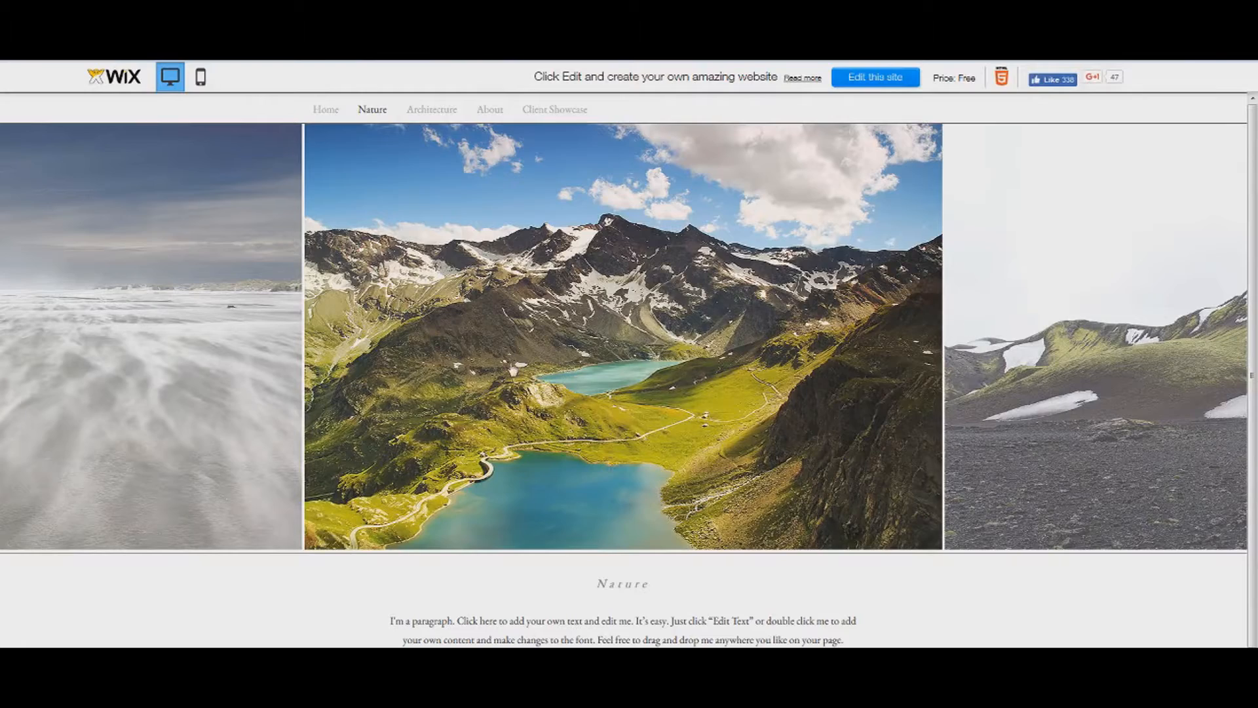
# Enlarge the snow-streaked hill photo in the Nature page's gallery, close it and advance the gallery
pyautogui.click(1041, 324)
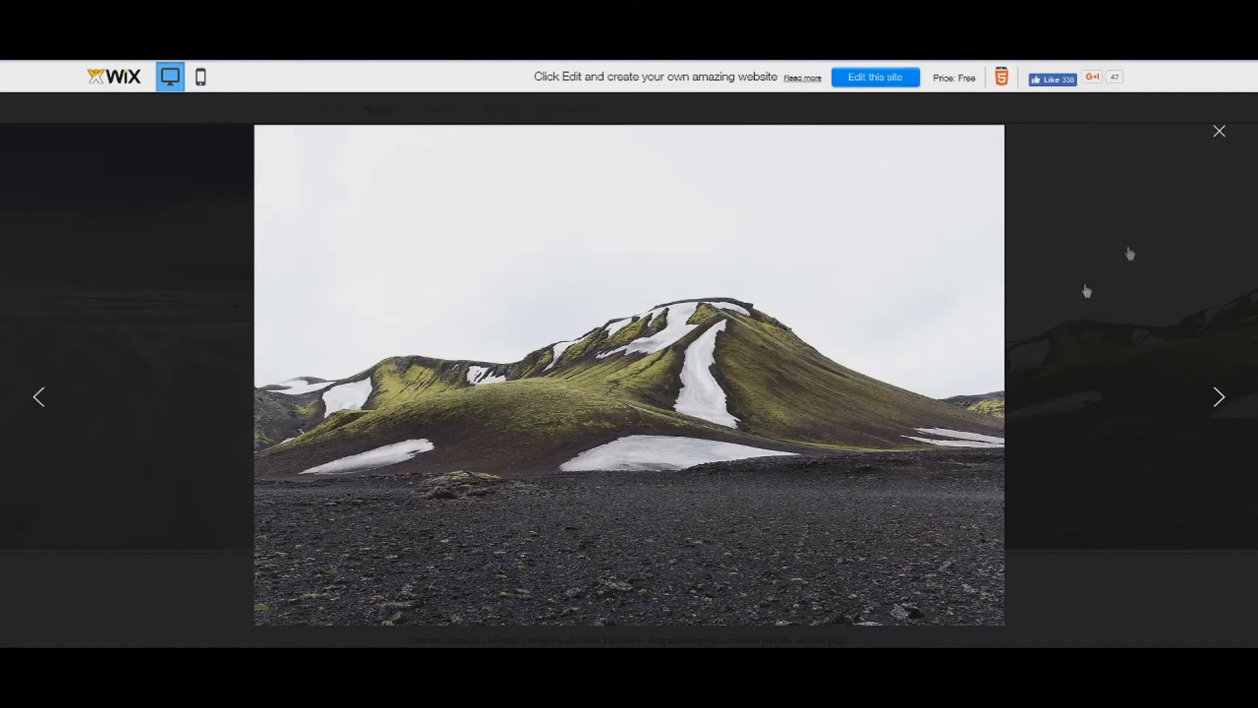
pyautogui.click(1219, 132)
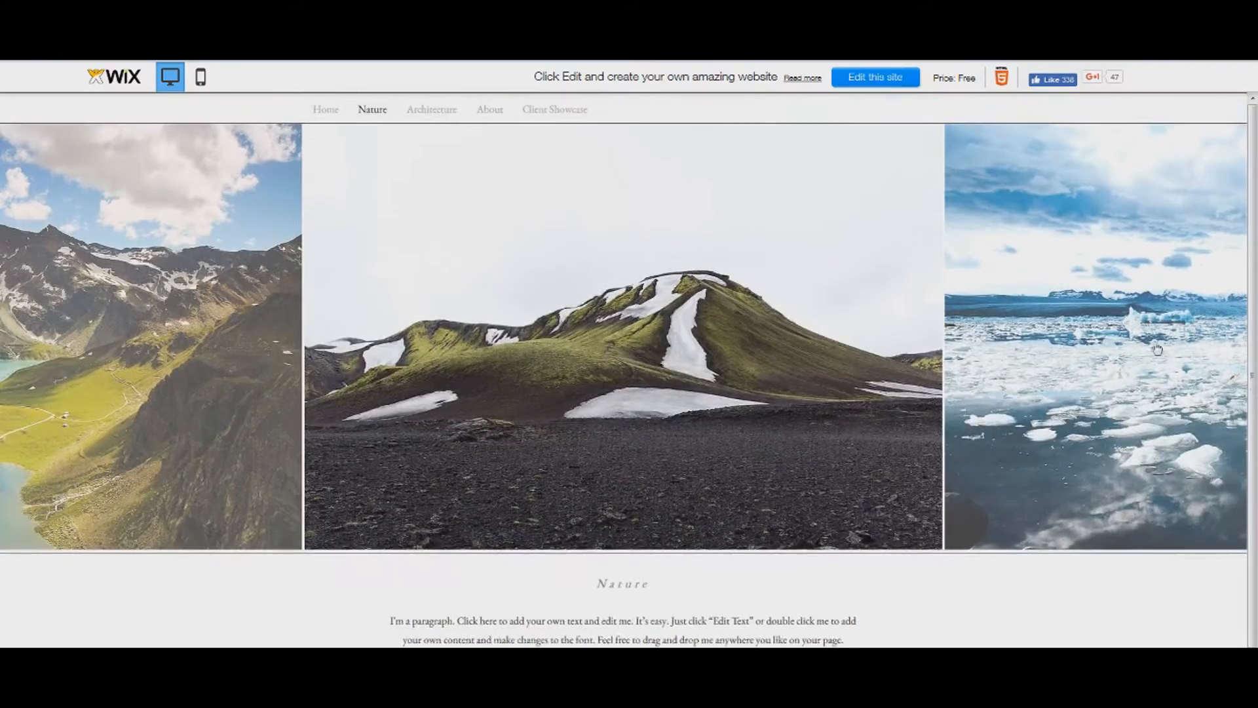
pyautogui.click(1206, 348)
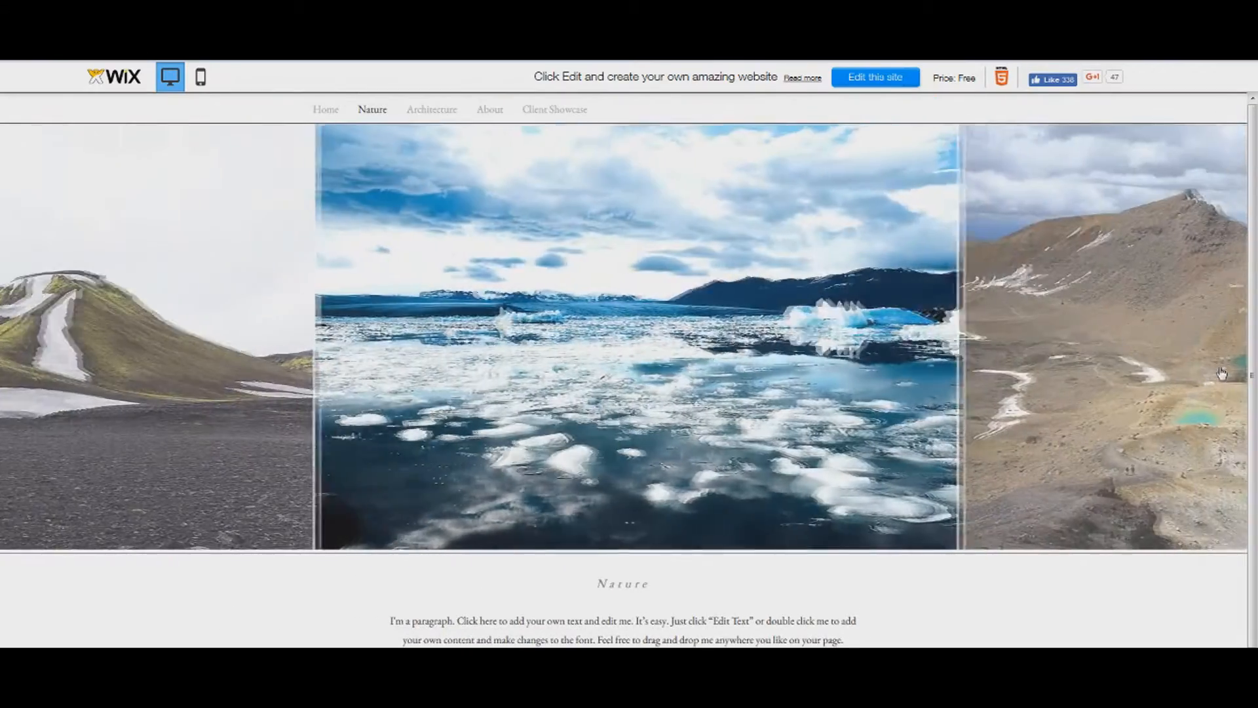
# Look over the template's Architecture, About and Client Showcase pages and return to its home page
pyautogui.click(439, 108)
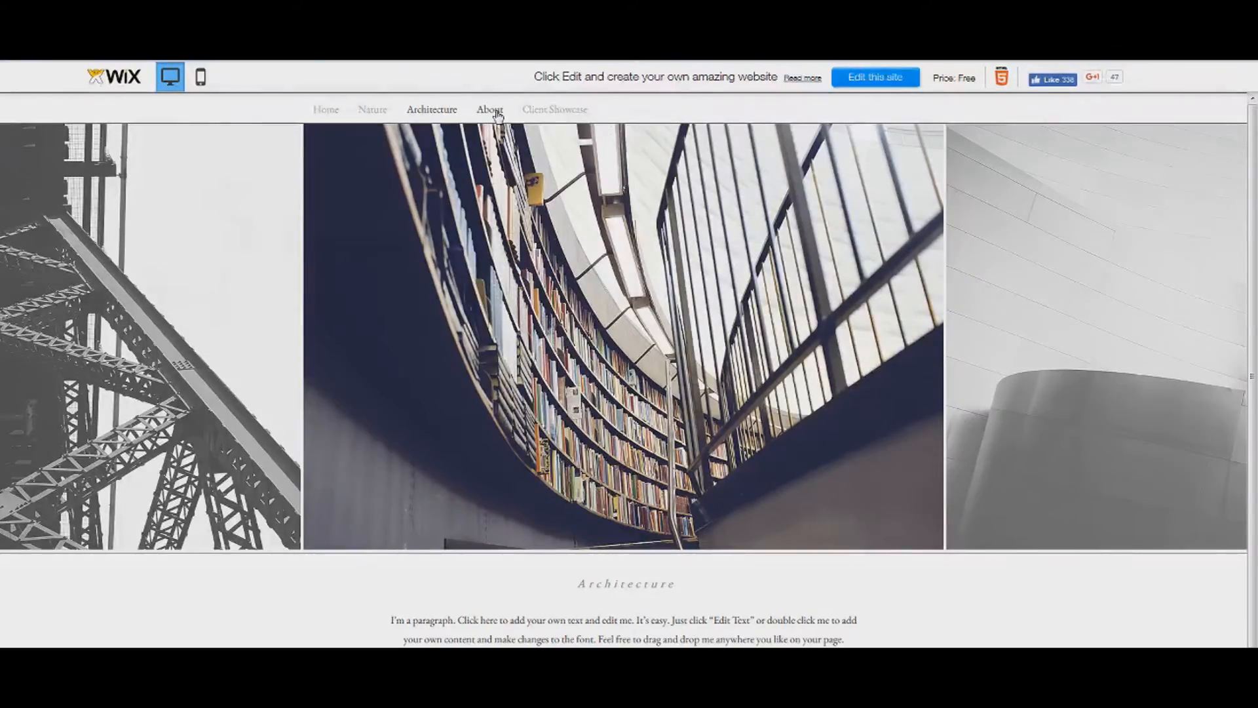
pyautogui.click(496, 112)
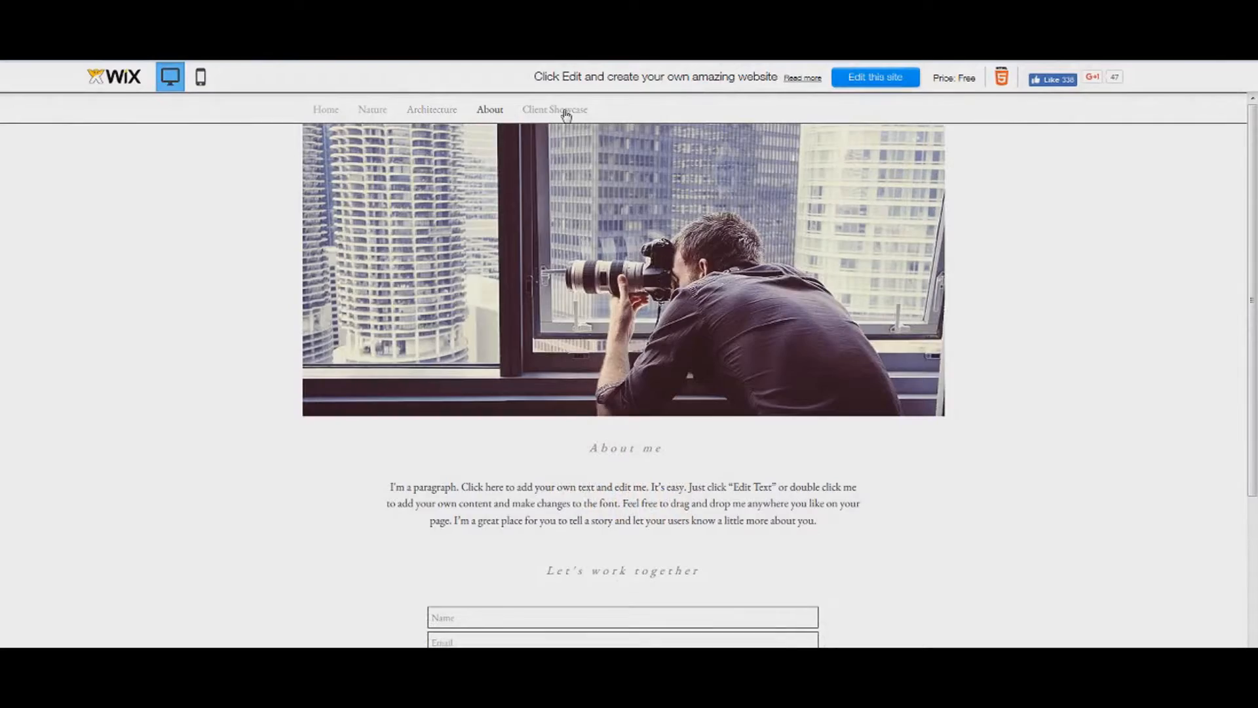
pyautogui.click(560, 113)
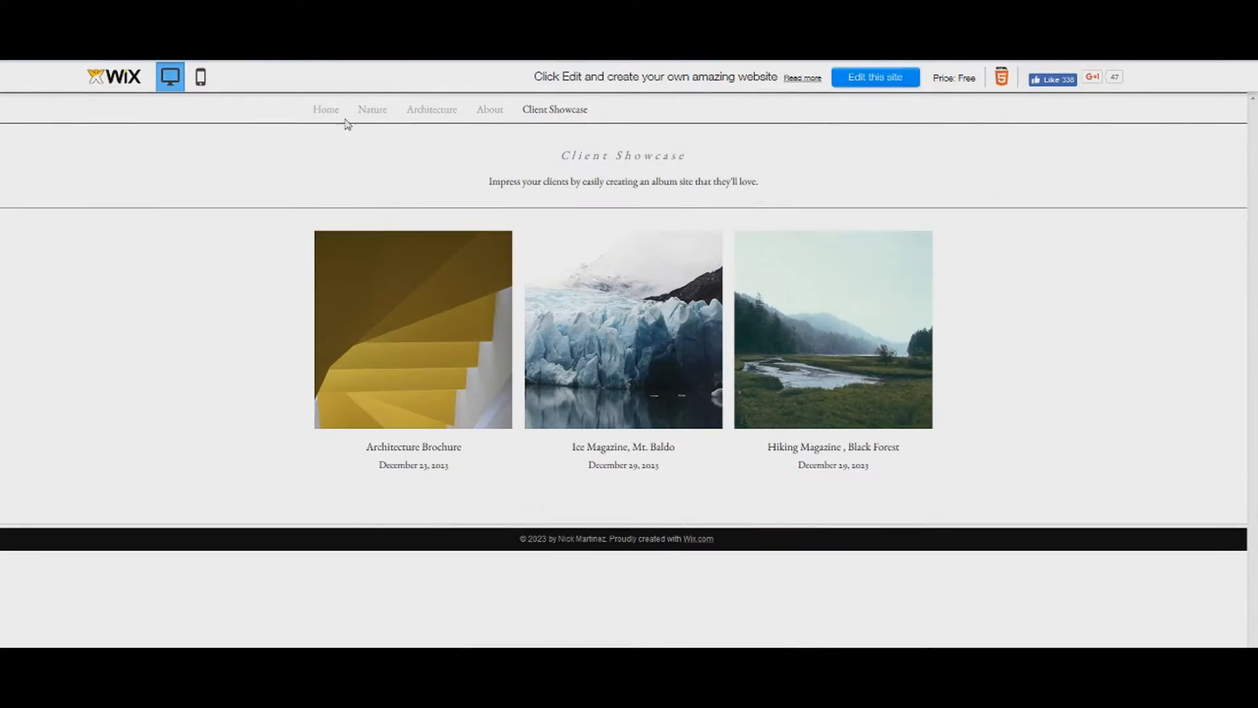
pyautogui.click(326, 114)
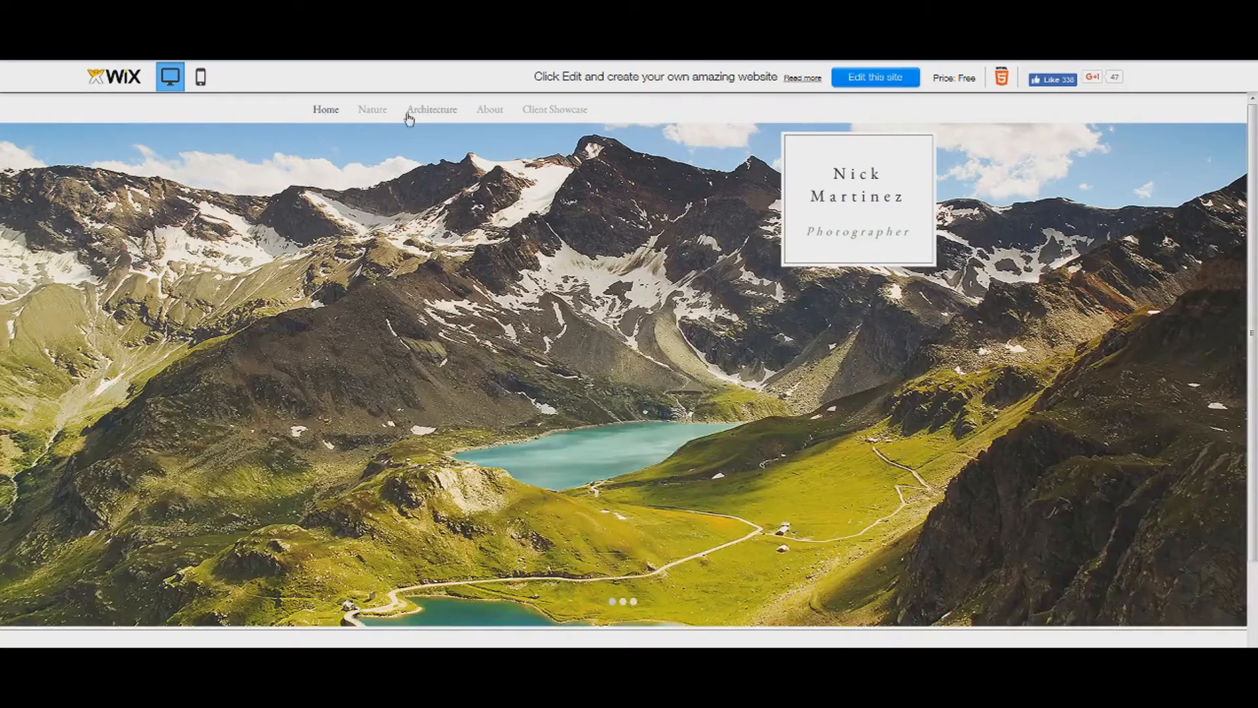
# Reopen the Nature page, browse its gallery backwards and go back to the home page
pyautogui.click(373, 112)
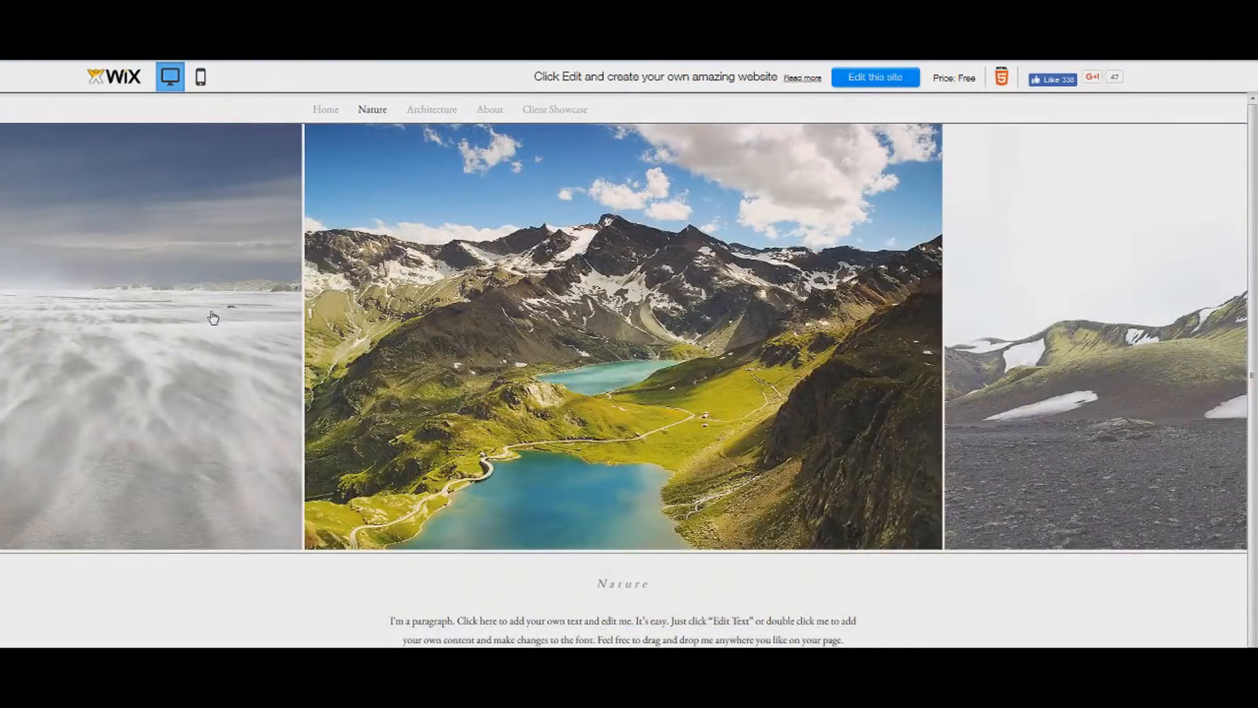
pyautogui.click(213, 318)
pyautogui.click(213, 318)
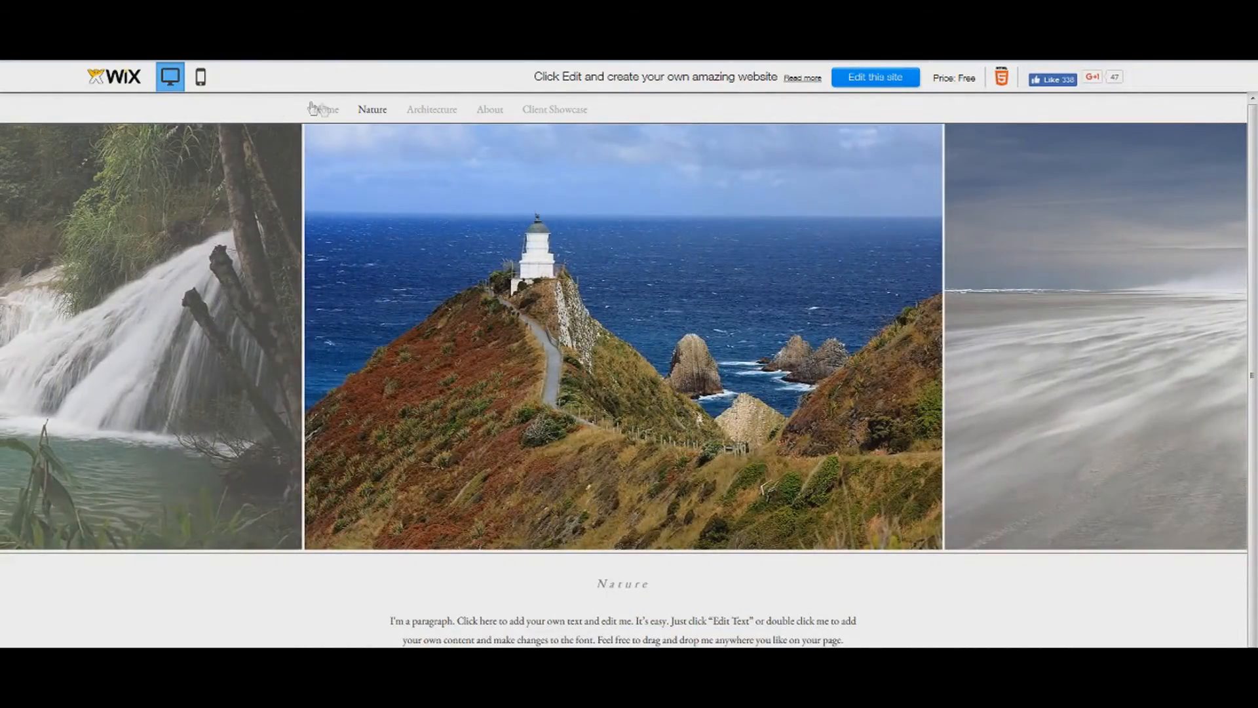
pyautogui.click(314, 109)
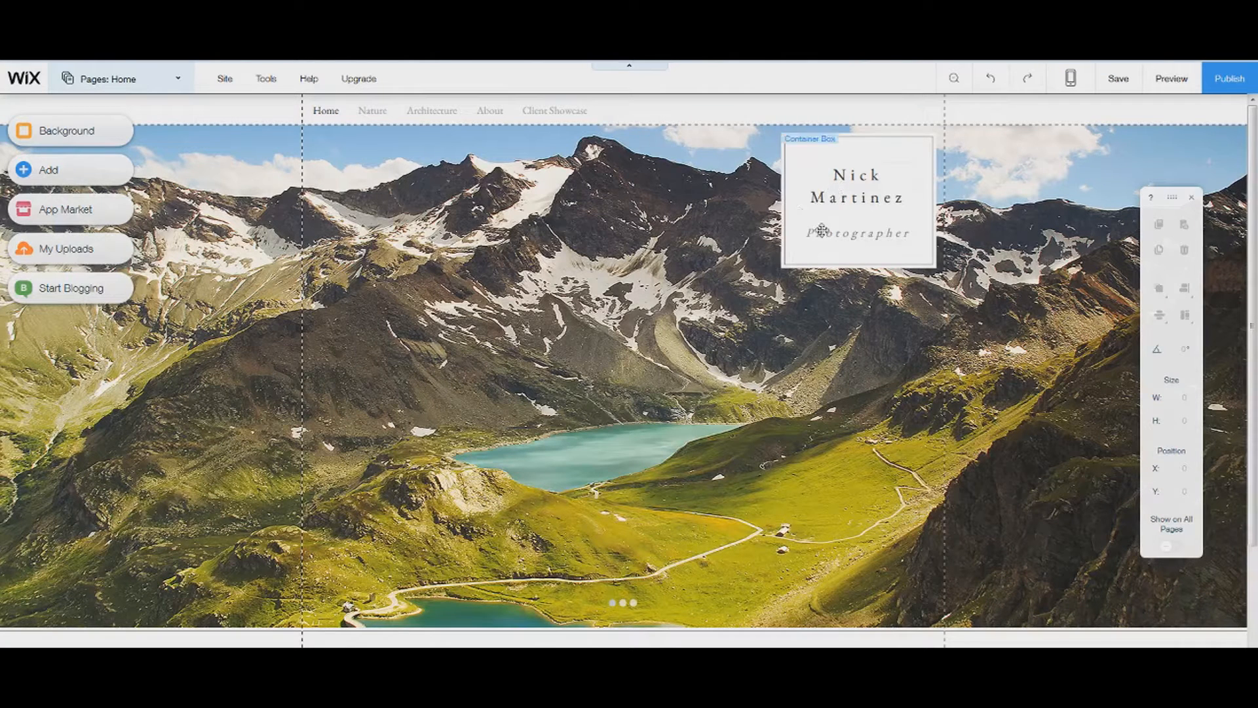
# Move the photographer title text and its container box to the centre of the home page's mountain image
pyautogui.click(800, 196)
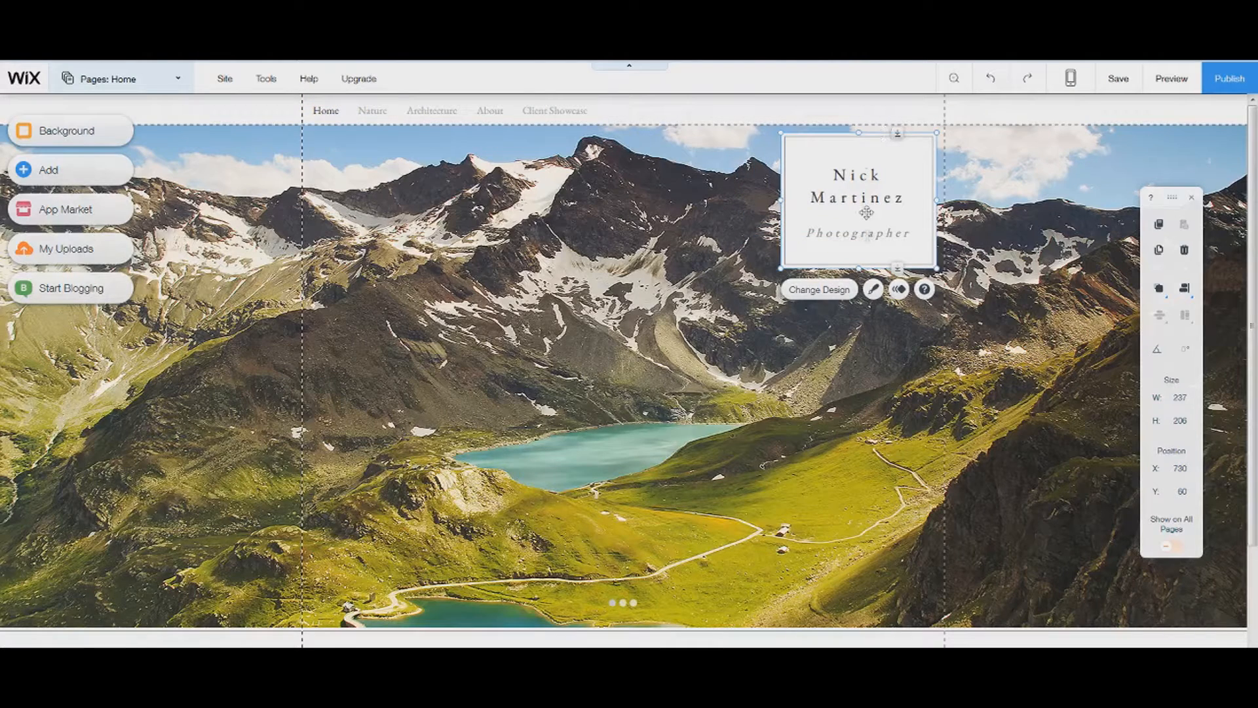
pyautogui.moveTo(852, 209); pyautogui.dragTo(610, 418)
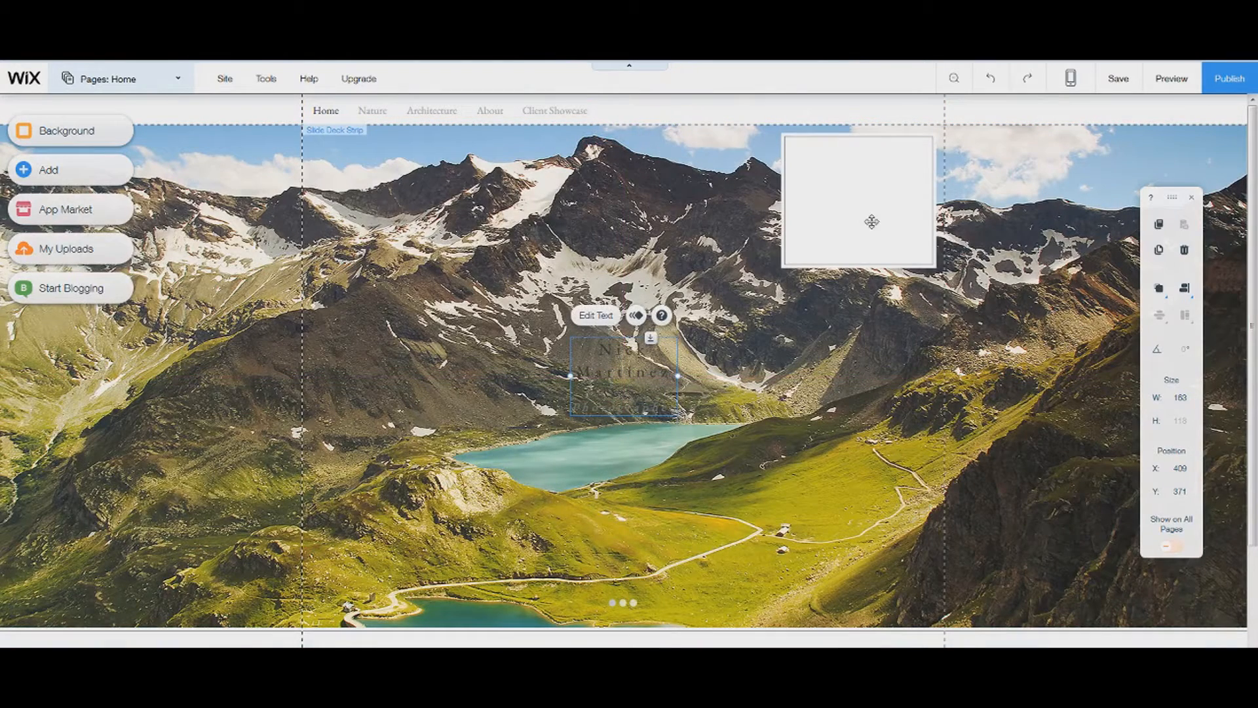
pyautogui.click(884, 140)
pyautogui.moveTo(877, 138); pyautogui.dragTo(649, 319)
# Resize the title's container box to about 435 by 243 and centre it horizontally on the mountain image
pyautogui.moveTo(699, 442); pyautogui.dragTo(877, 521)
pyautogui.hotkey('ctrl', 'z')
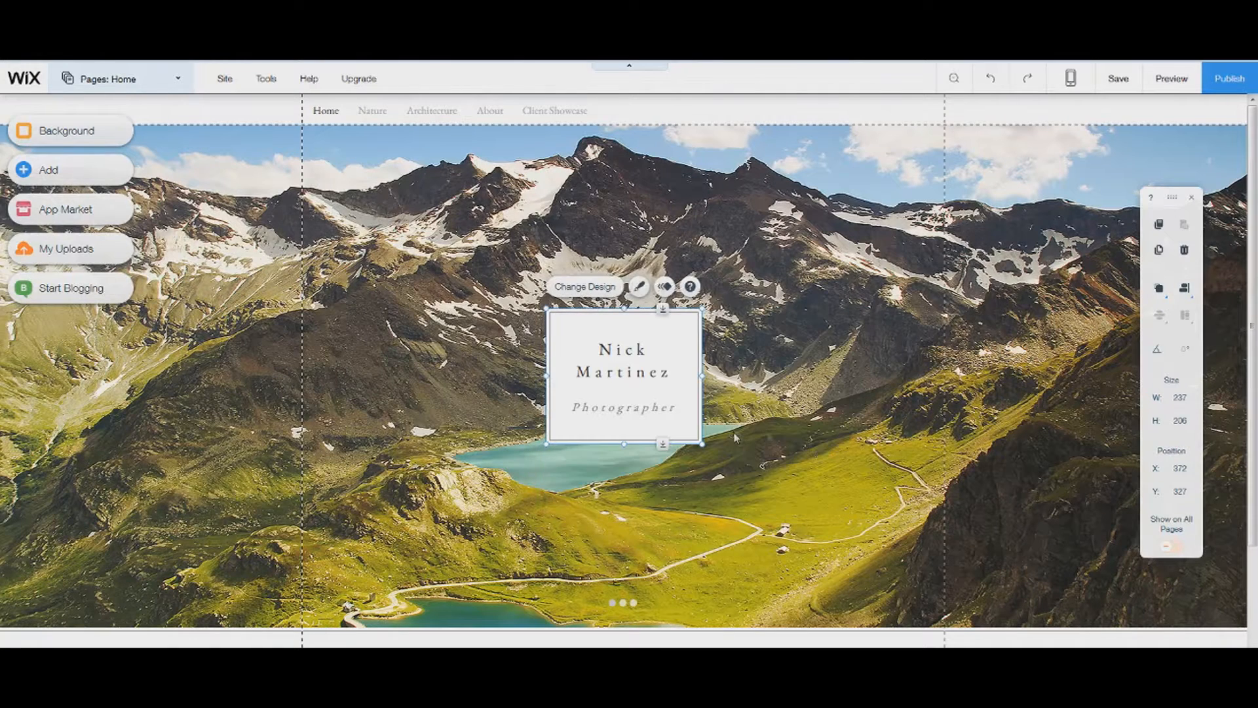
pyautogui.moveTo(702, 444); pyautogui.dragTo(867, 516)
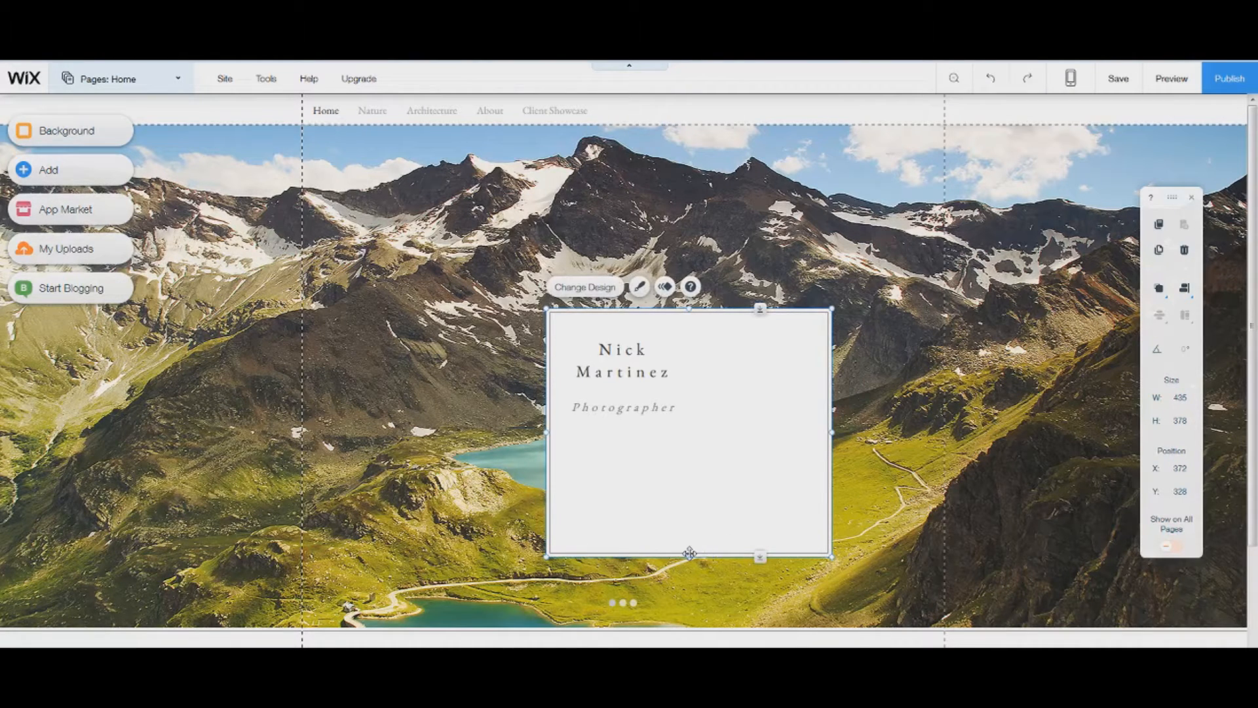
pyautogui.moveTo(689, 552); pyautogui.dragTo(695, 472)
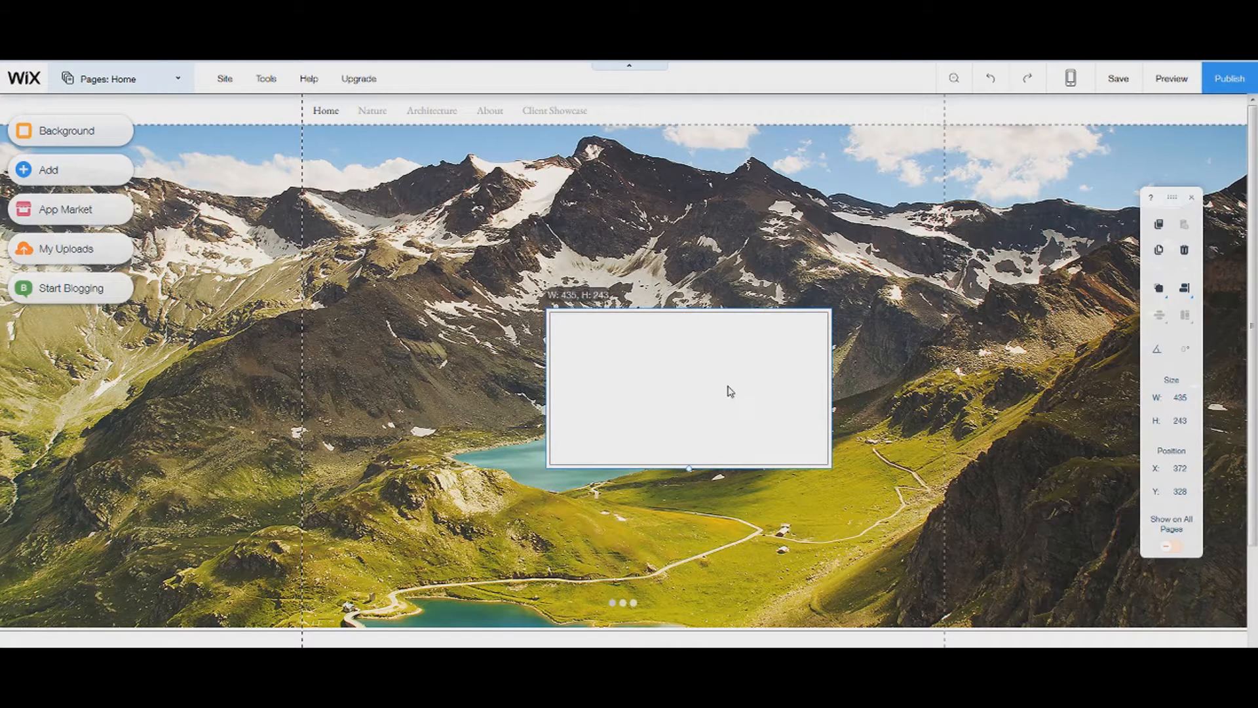
pyautogui.moveTo(730, 391); pyautogui.dragTo(754, 377)
# Widen the title text element to about 409 and replace all its text with PURE.PIXEL
pyautogui.click(638, 362)
pyautogui.moveTo(571, 375); pyautogui.dragTo(485, 382)
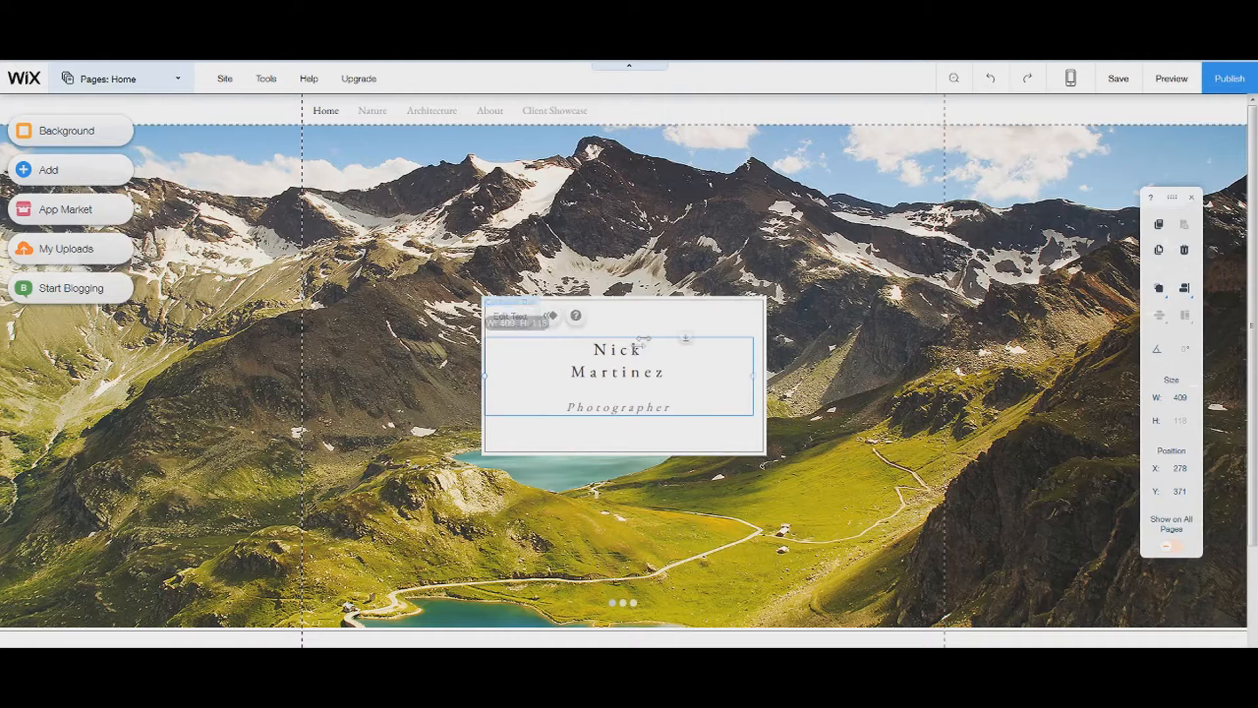
pyautogui.doubleClick(624, 351)
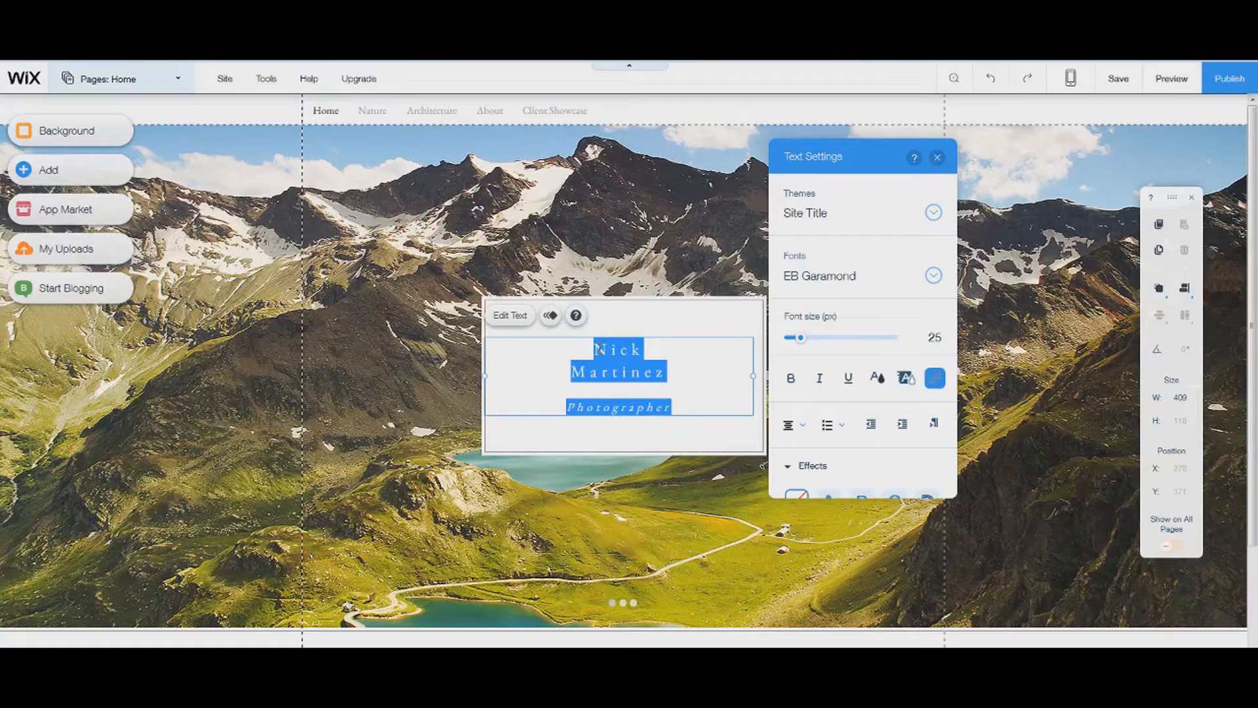
pyautogui.write('PURE')
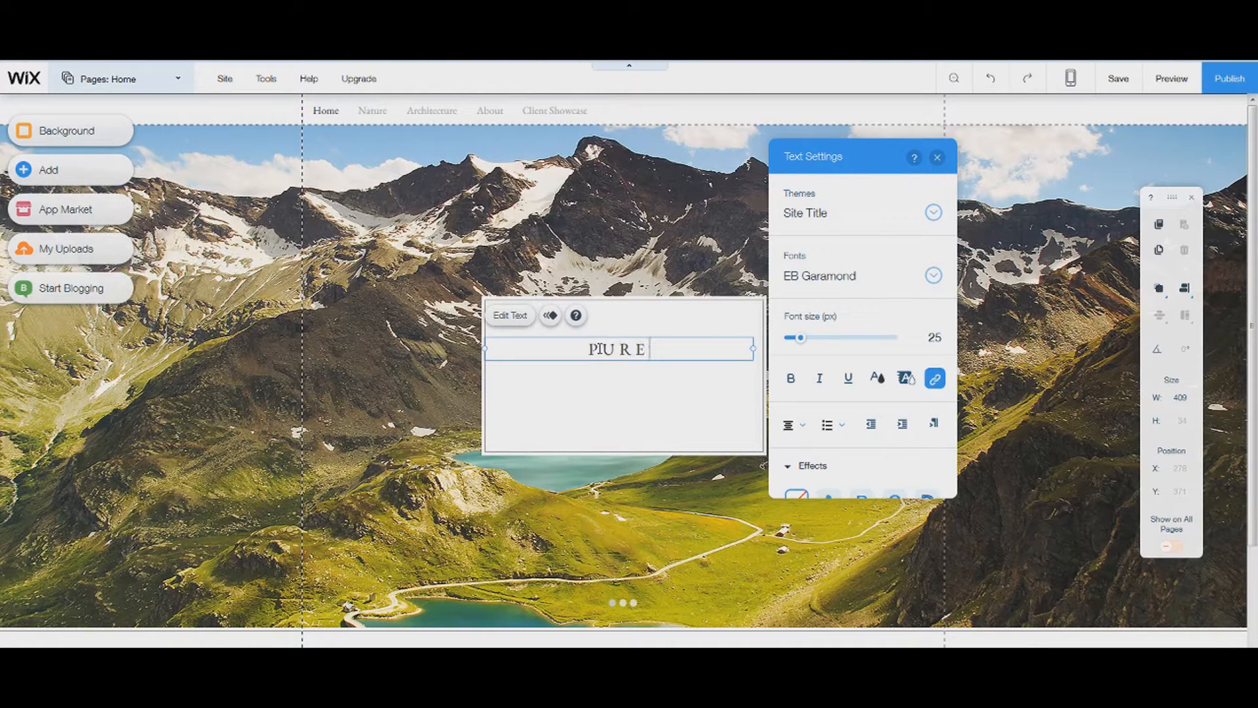
pyautogui.write('.PIXEL')
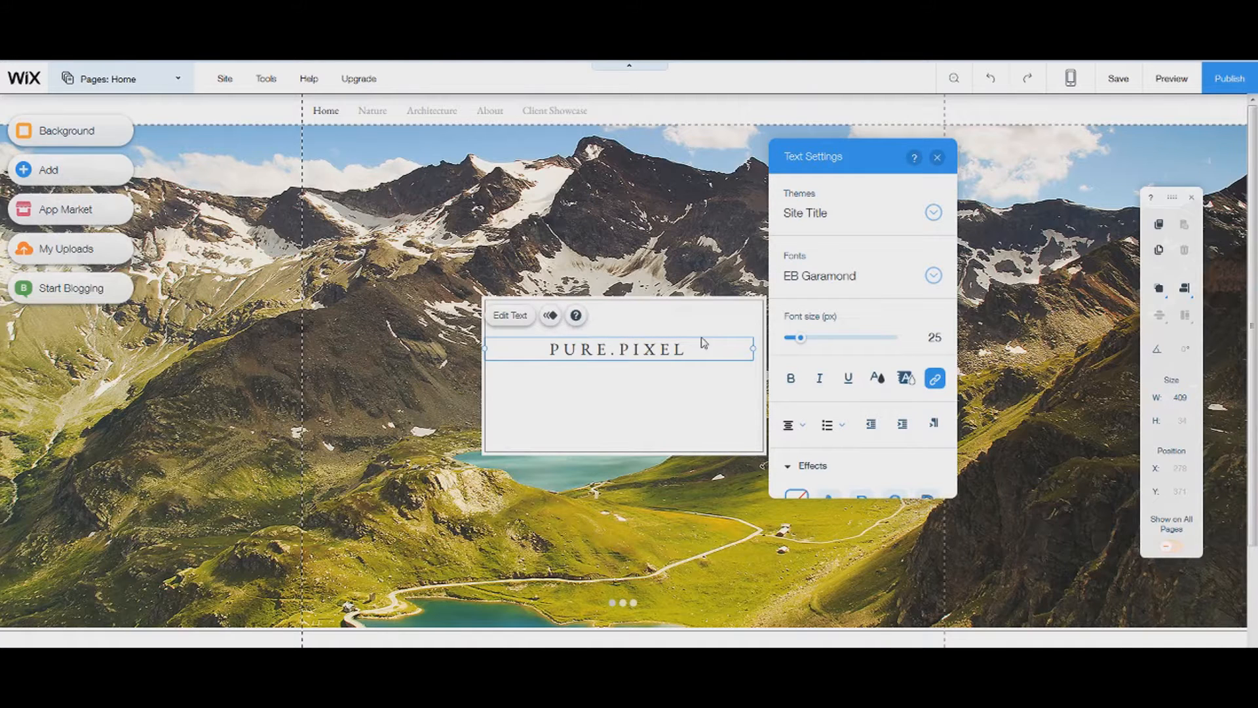
pyautogui.press('Escape')
# Centre the PURE.PIXEL text vertically in its container box and shrink the box to about 77 high
pyautogui.moveTo(674, 354); pyautogui.dragTo(676, 376)
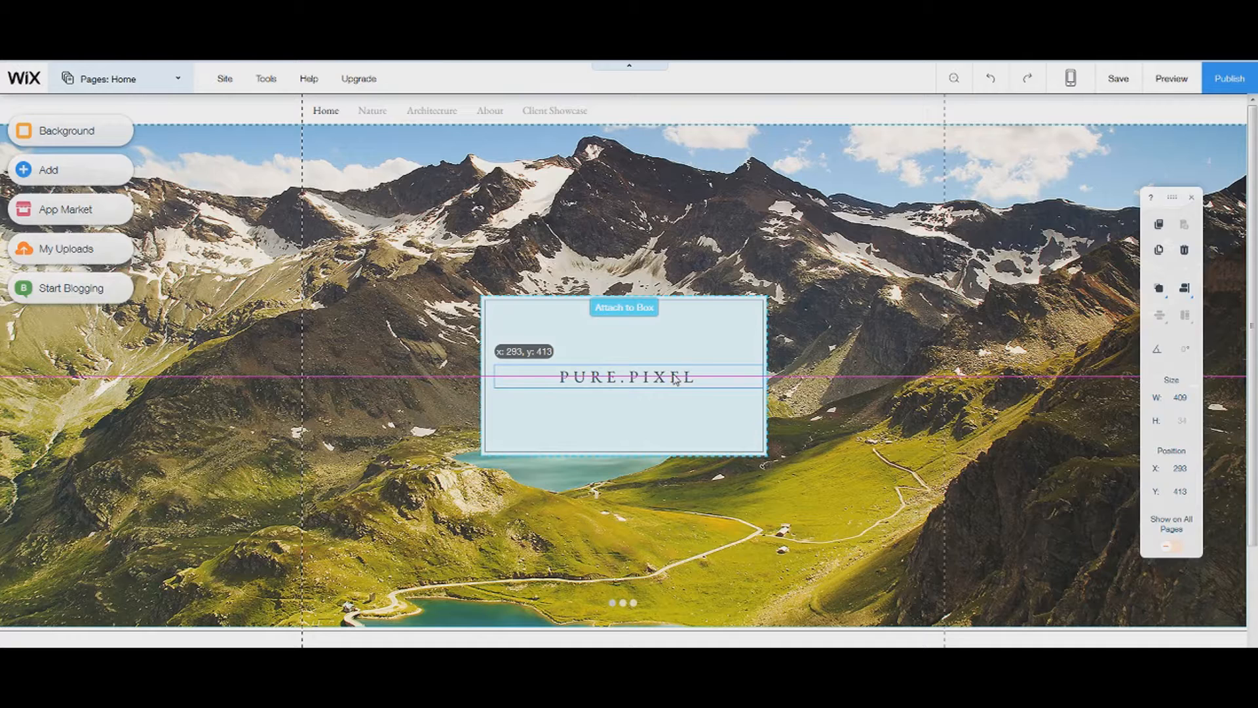
pyautogui.moveTo(677, 380); pyautogui.dragTo(678, 378)
pyautogui.moveTo(667, 441); pyautogui.dragTo(624, 403)
pyautogui.click(623, 453)
pyautogui.moveTo(624, 297); pyautogui.dragTo(636, 354)
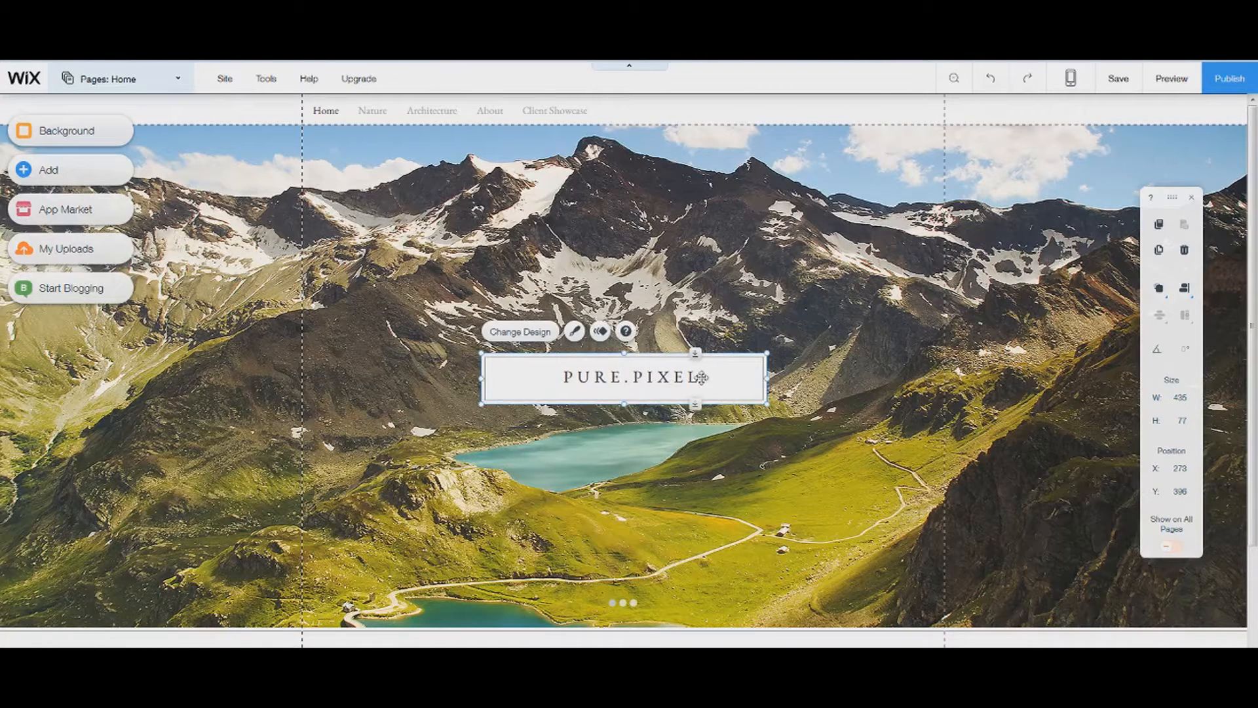
# Adjust the PURE.PIXEL text's horizontal position and narrow its container box to about 422 so the title sits centred
pyautogui.moveTo(728, 377)
pyautogui.mouseDown()
pyautogui.moveTo(740, 382)
pyautogui.moveTo(724, 386)
pyautogui.mouseUp()
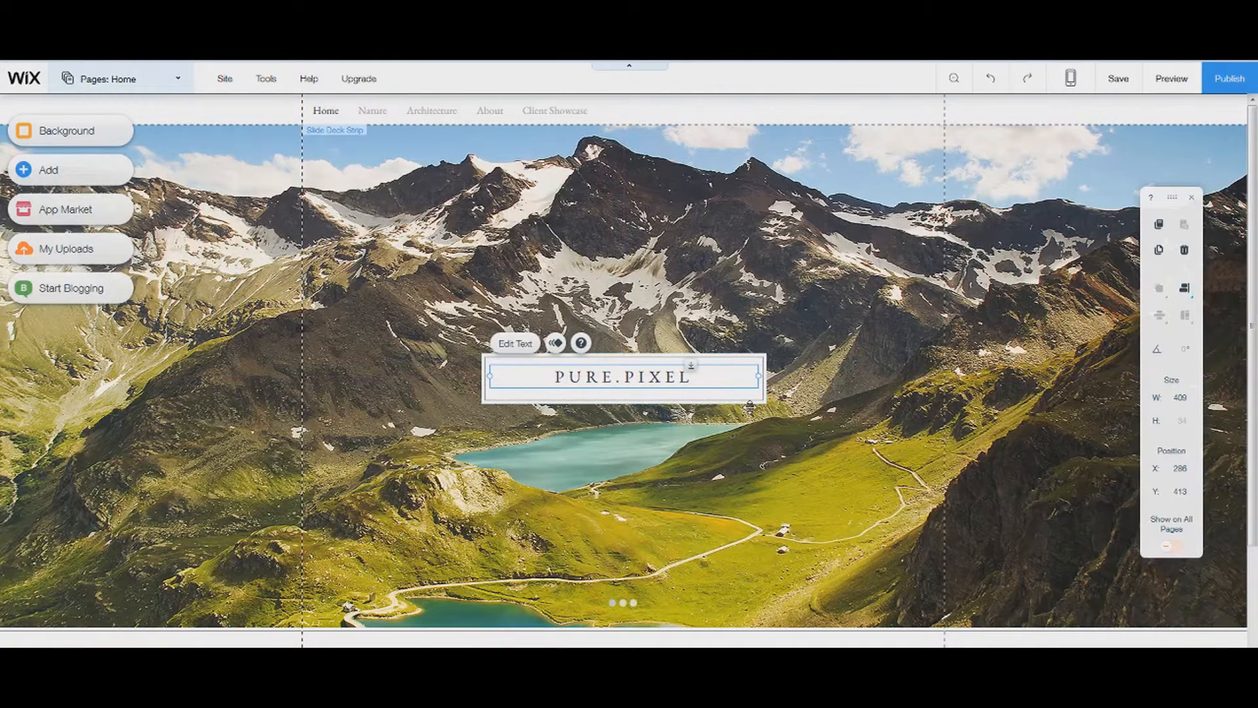
pyautogui.click(793, 409)
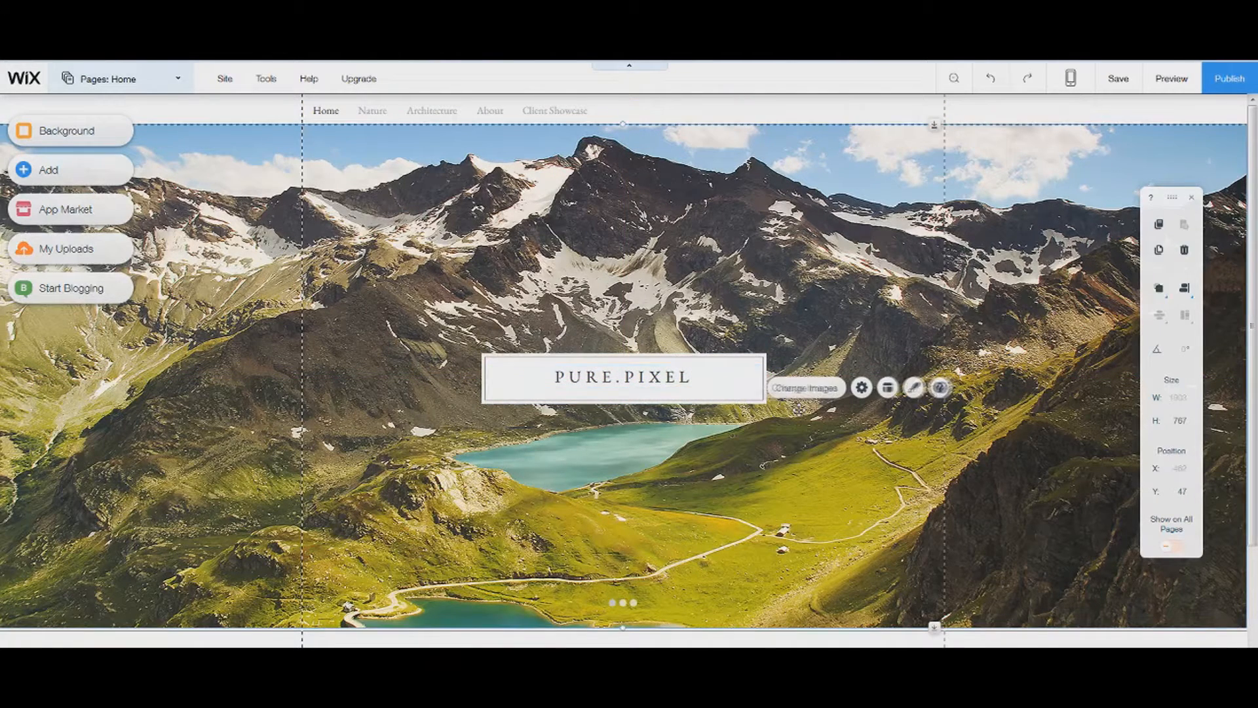
pyautogui.click(716, 398)
pyautogui.moveTo(759, 378); pyautogui.dragTo(748, 384)
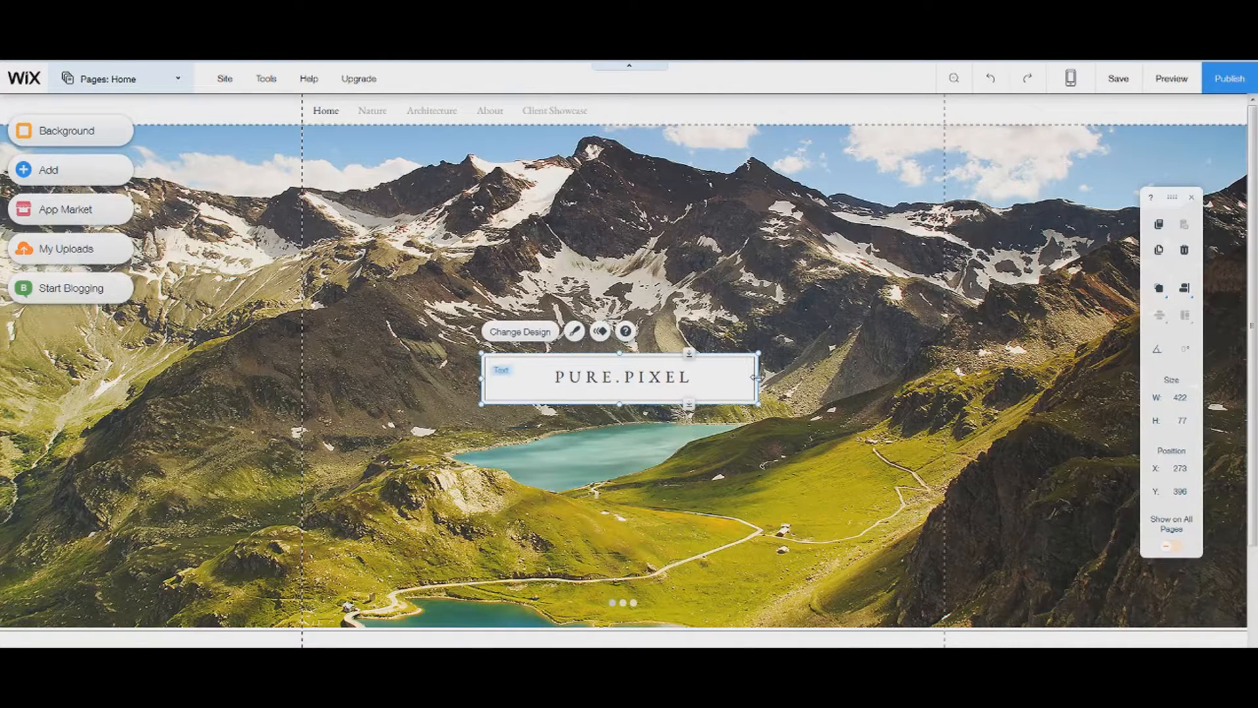
pyautogui.moveTo(733, 374); pyautogui.dragTo(745, 386)
pyautogui.click(734, 401)
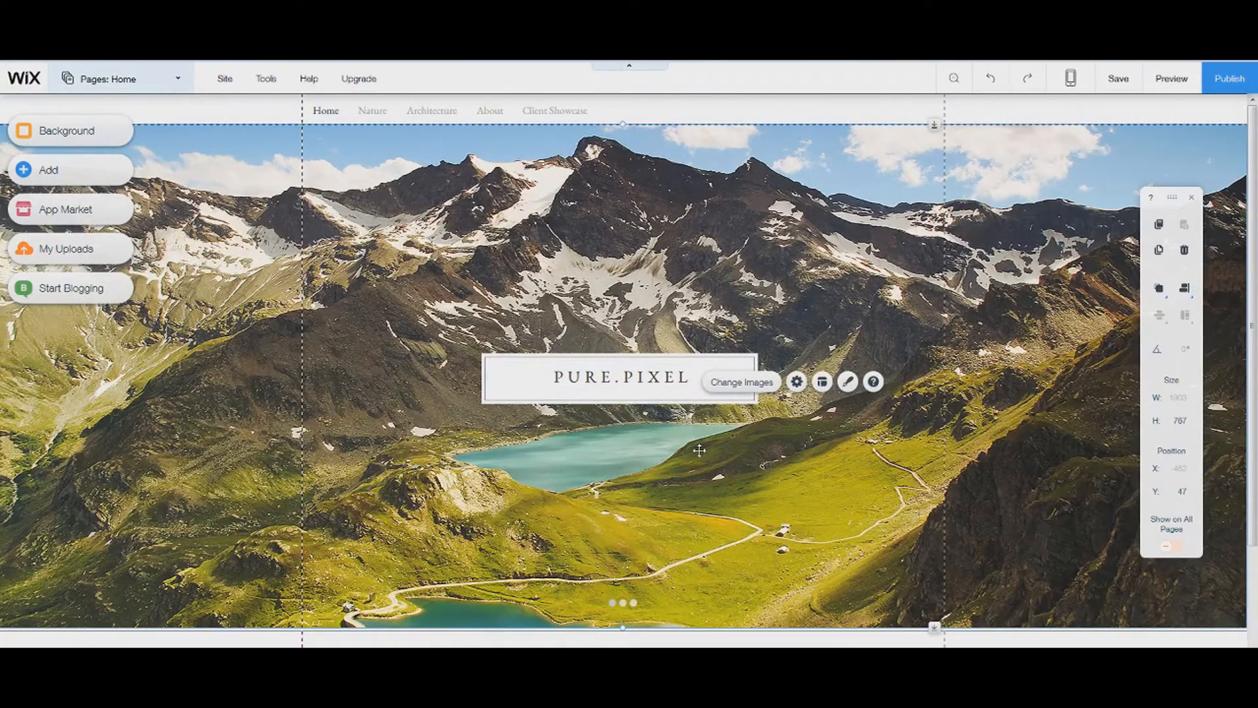
# Try Enriqueta as the font of the PURE.PIXEL title and settle on Jura
pyautogui.scroll(-3, 708, 490)
pyautogui.scroll(1, 721, 506)
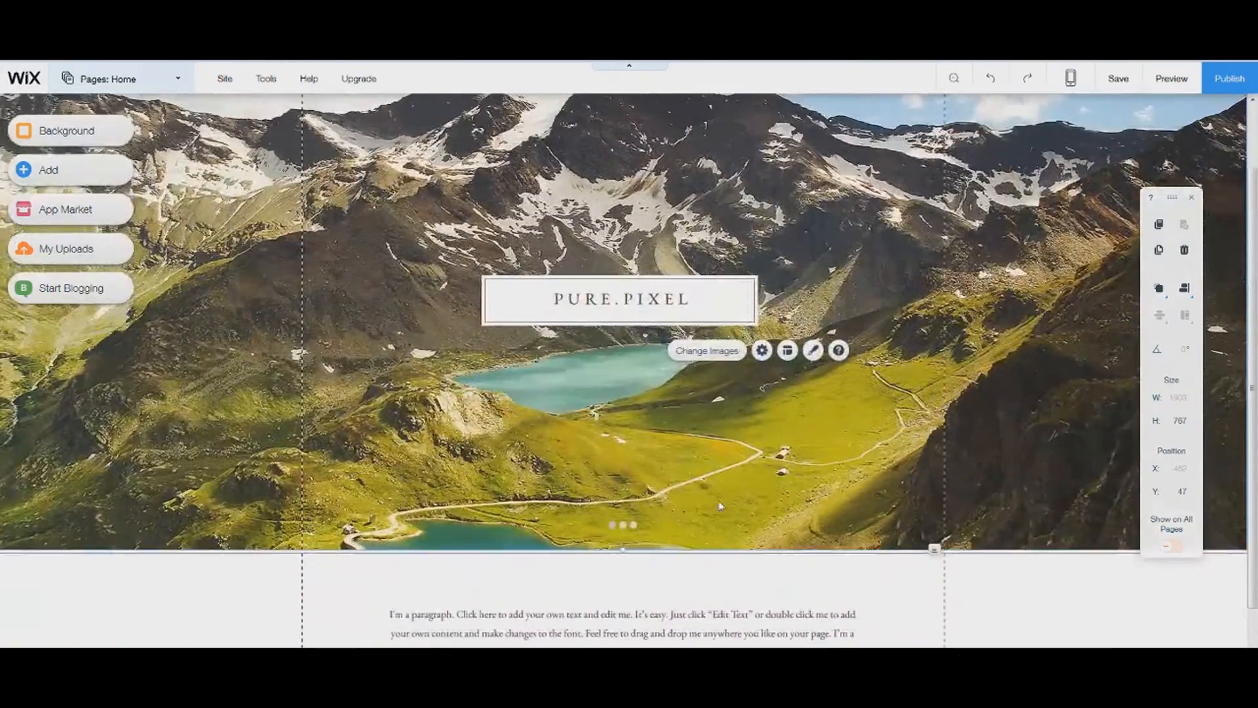
pyautogui.click(671, 310)
pyautogui.doubleClick(671, 310)
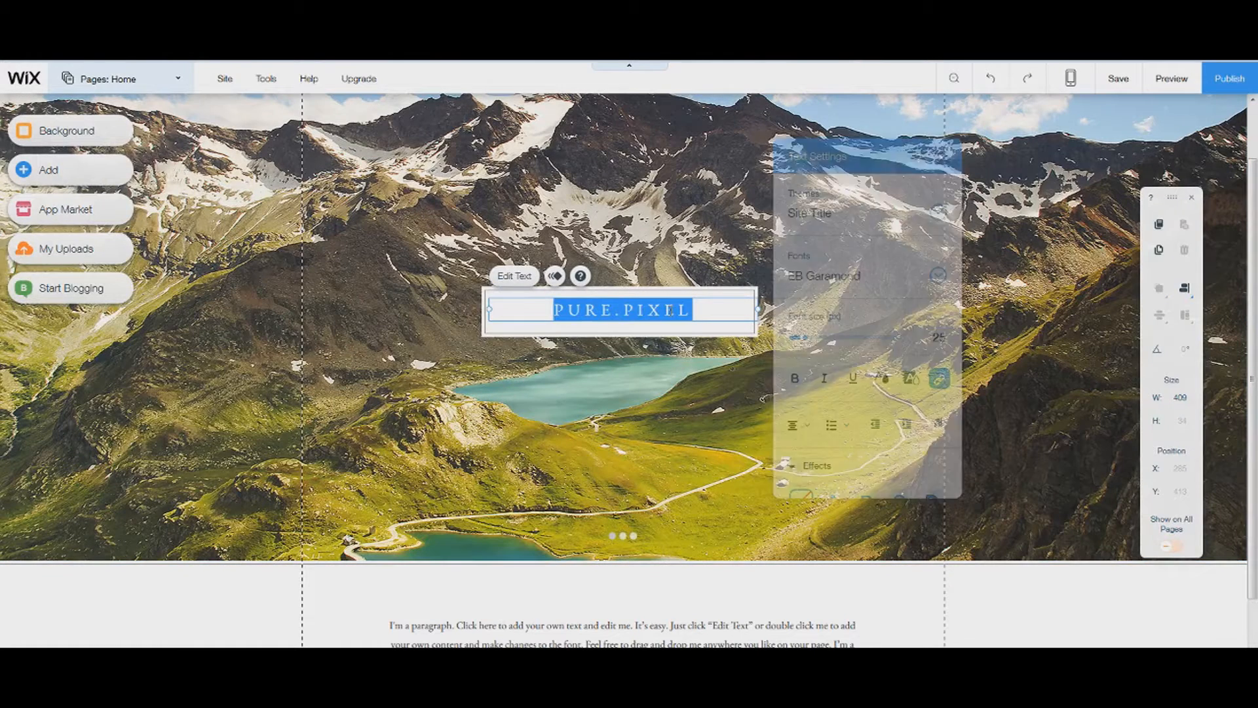
pyautogui.click(937, 278)
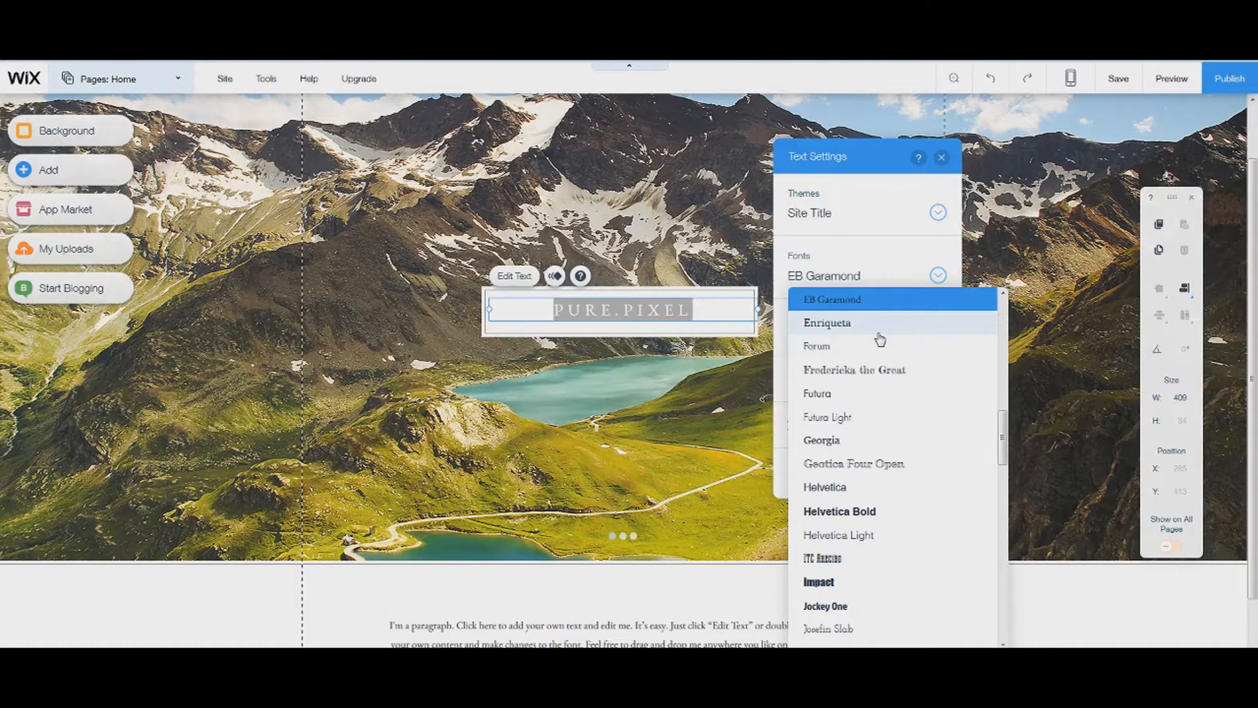
pyautogui.click(878, 324)
pyautogui.click(944, 288)
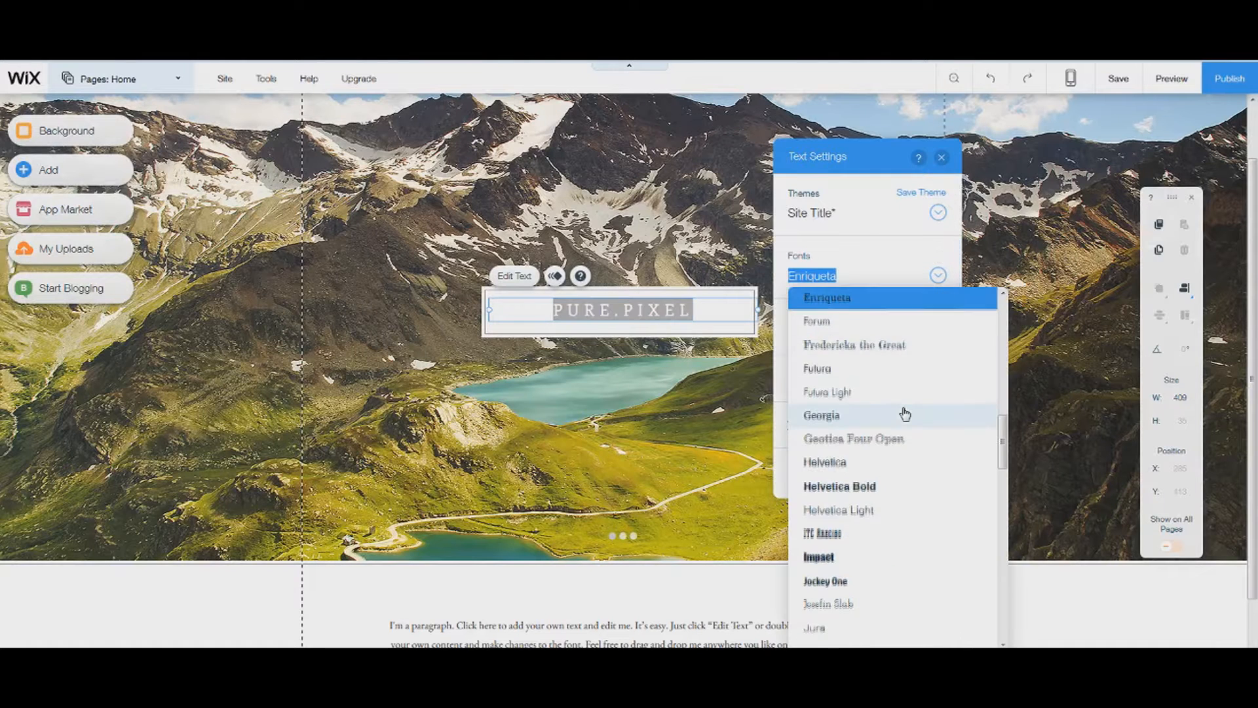
pyautogui.scroll(-1, 905, 413)
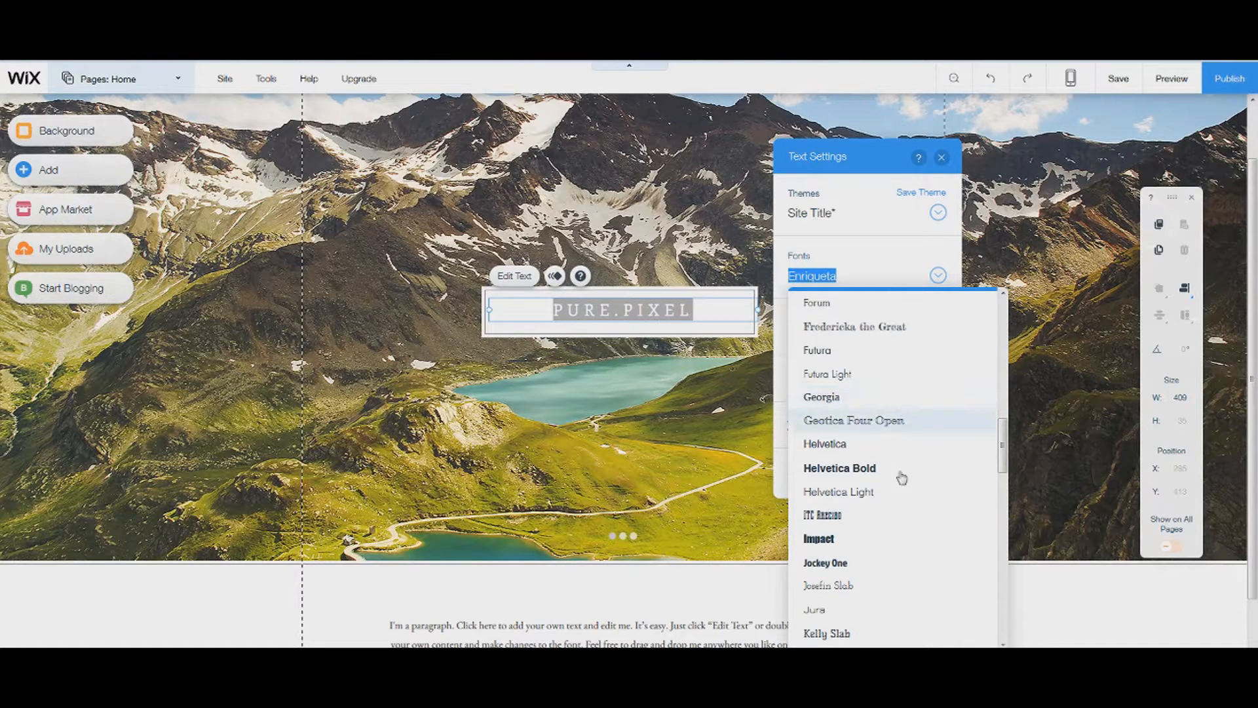
pyautogui.click(845, 597)
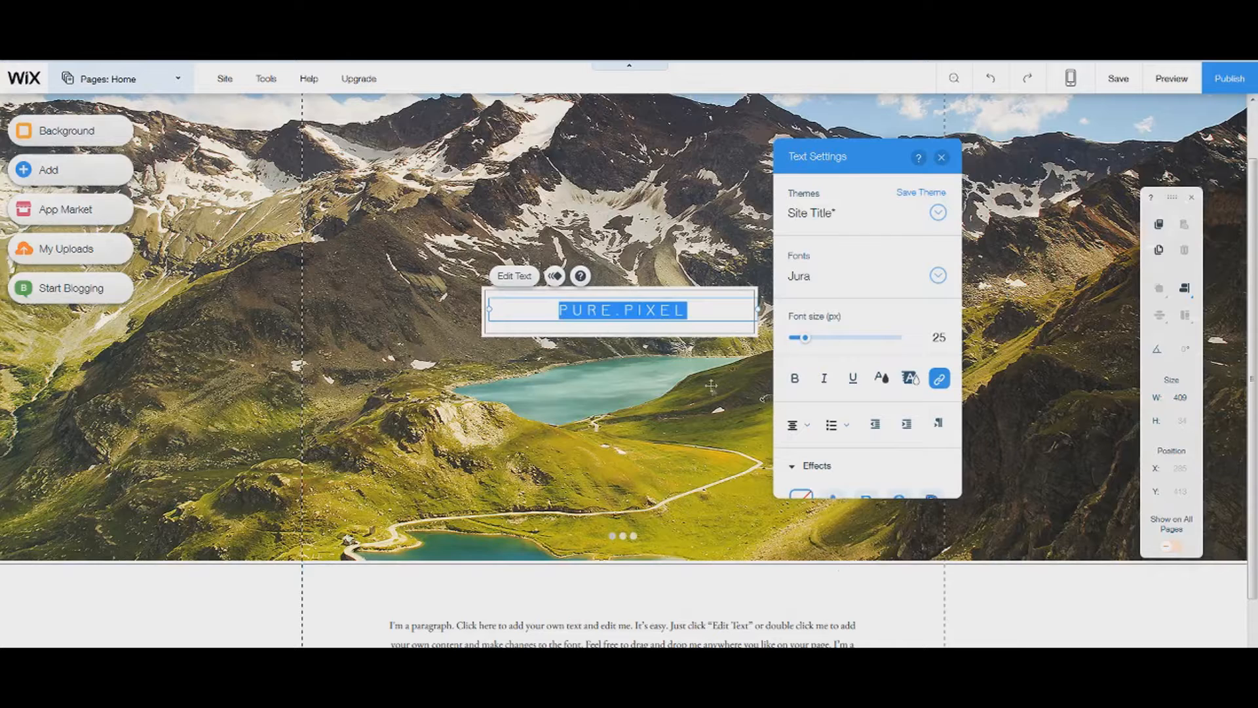
# Try bold formatting on the PURE.PIXEL title and turn it off again
pyautogui.click(796, 378)
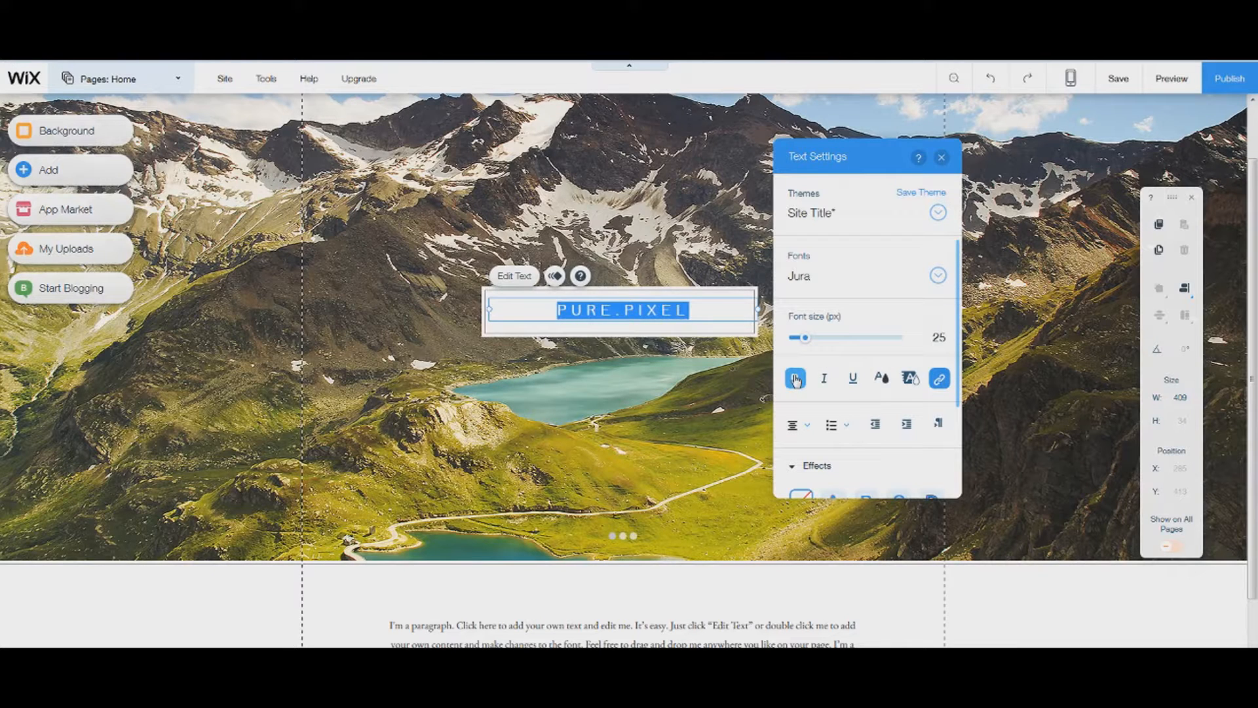
pyautogui.click(702, 430)
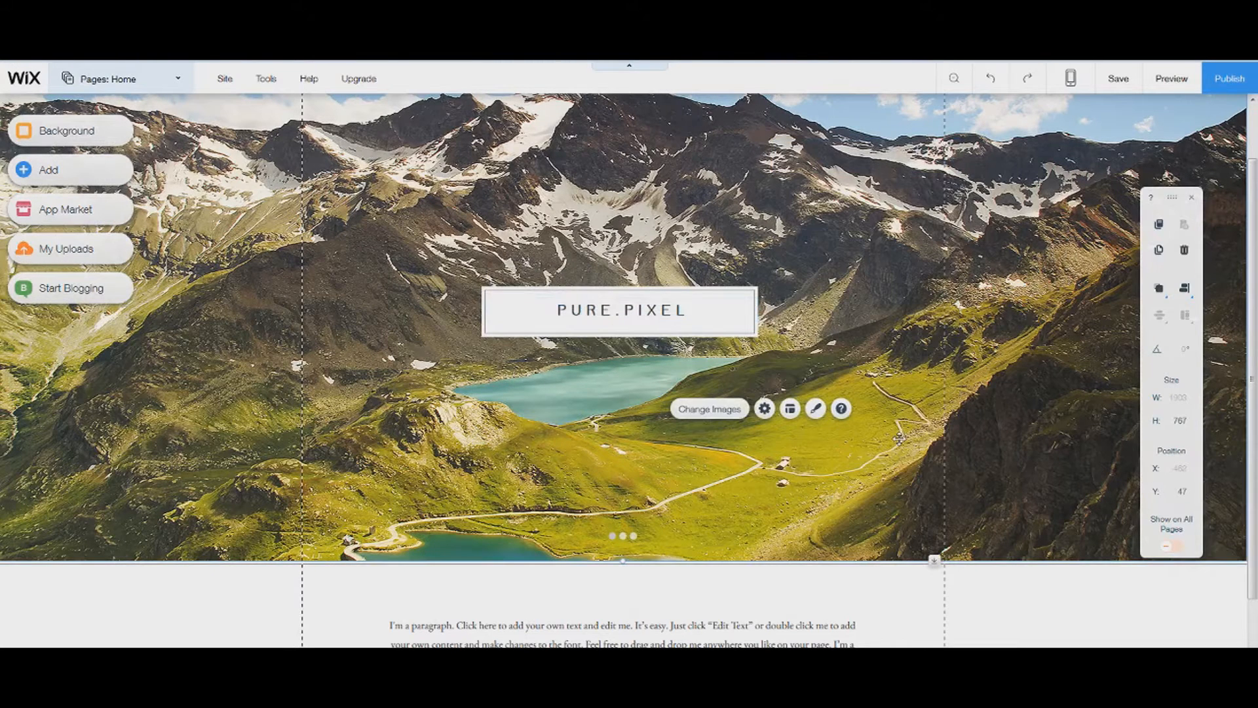
pyautogui.doubleClick(685, 309)
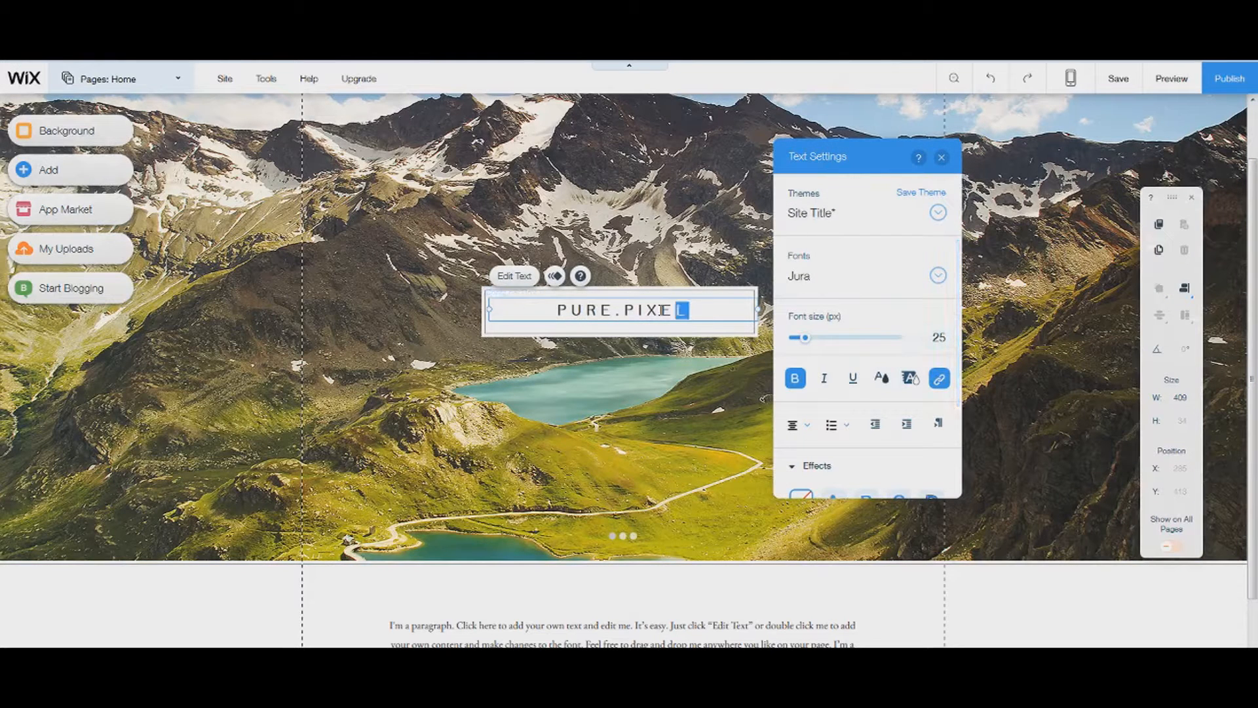
pyautogui.click(795, 378)
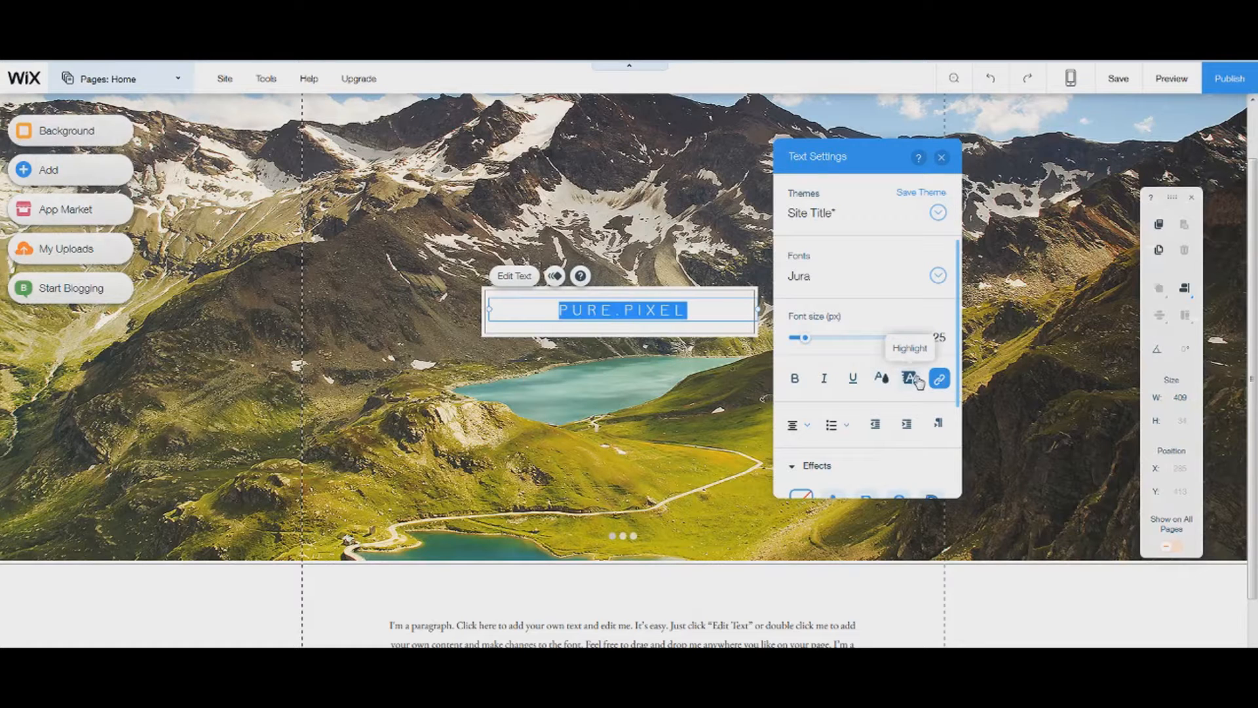
# Enlarge the font size of the PURE.PIXEL title until the text spans most of its box's width
pyautogui.moveTo(806, 339); pyautogui.dragTo(819, 342)
pyautogui.click(715, 413)
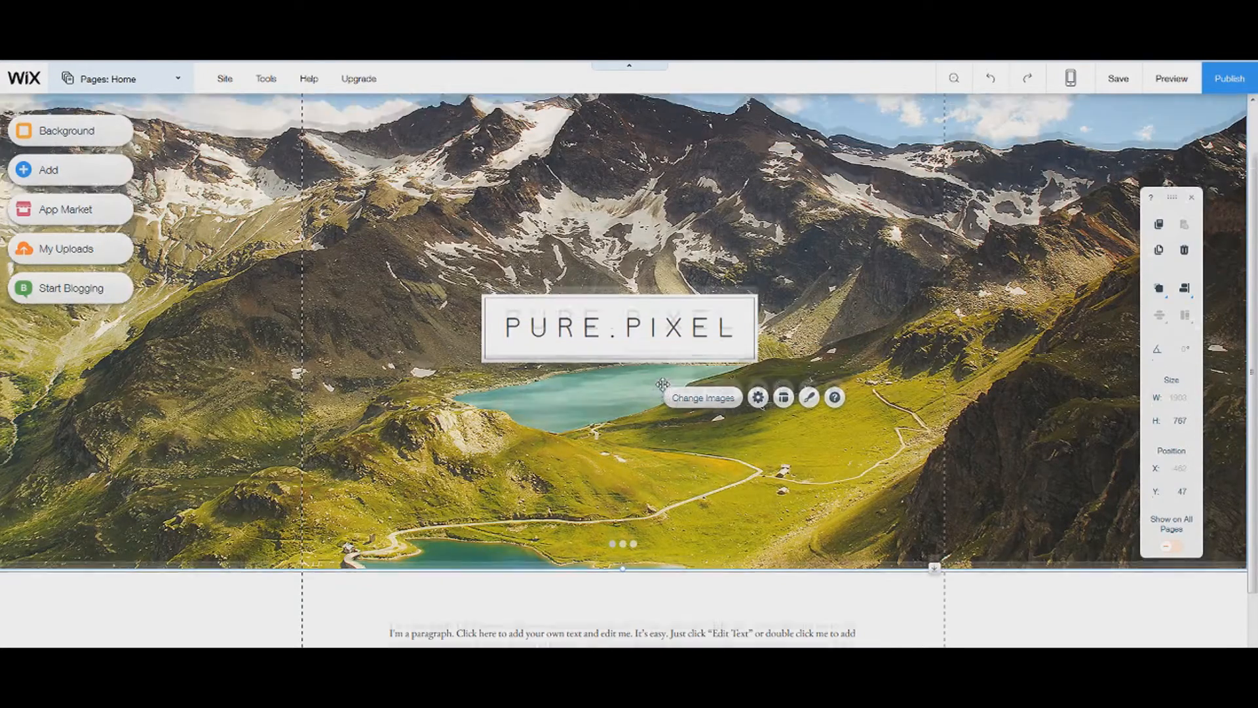
pyautogui.scroll(1, 729, 407)
pyautogui.scroll(-2, 852, 459)
# Try the shoreline buildings photo as the background image of the paragraph strip below the slideshow
pyautogui.click(862, 536)
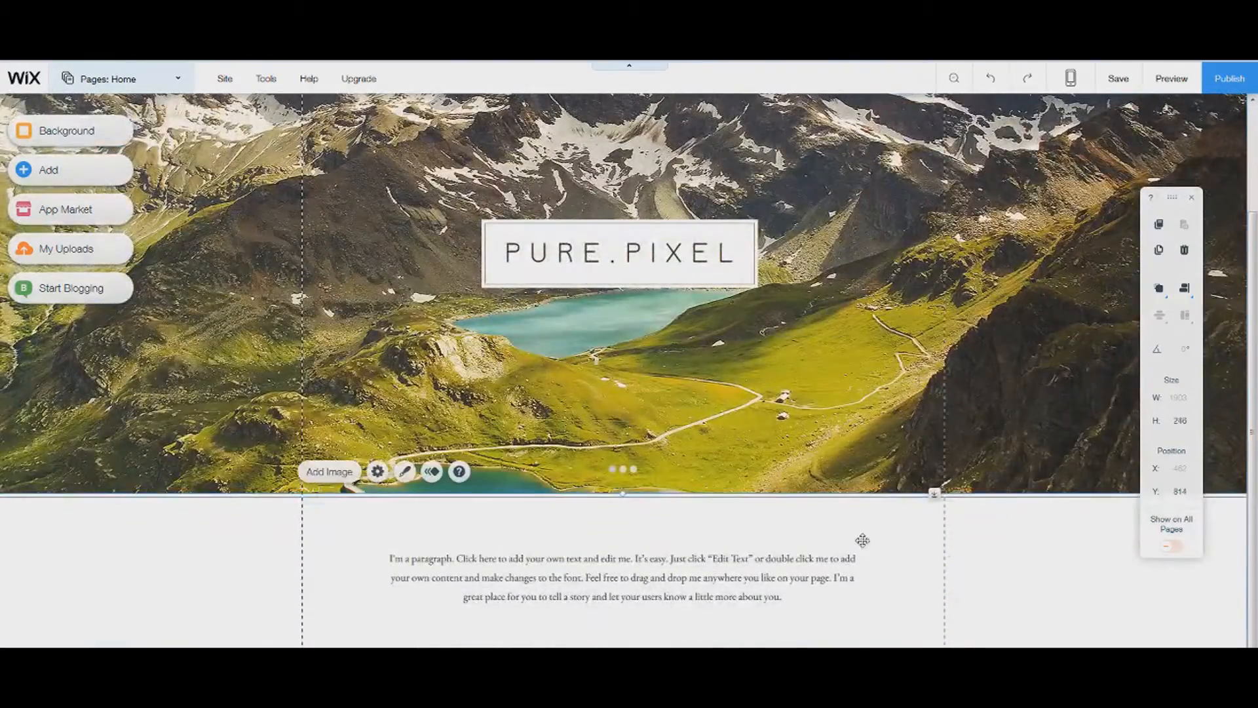
pyautogui.scroll(2, 786, 512)
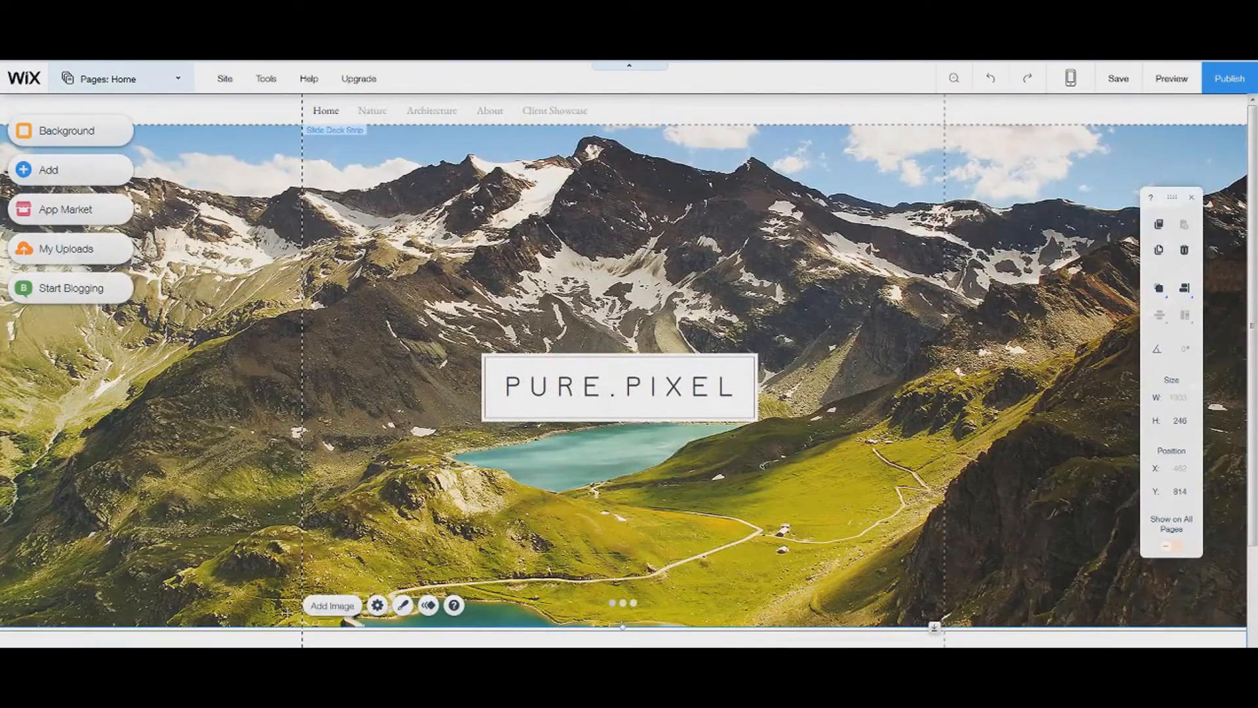
pyautogui.scroll(-1, 336, 605)
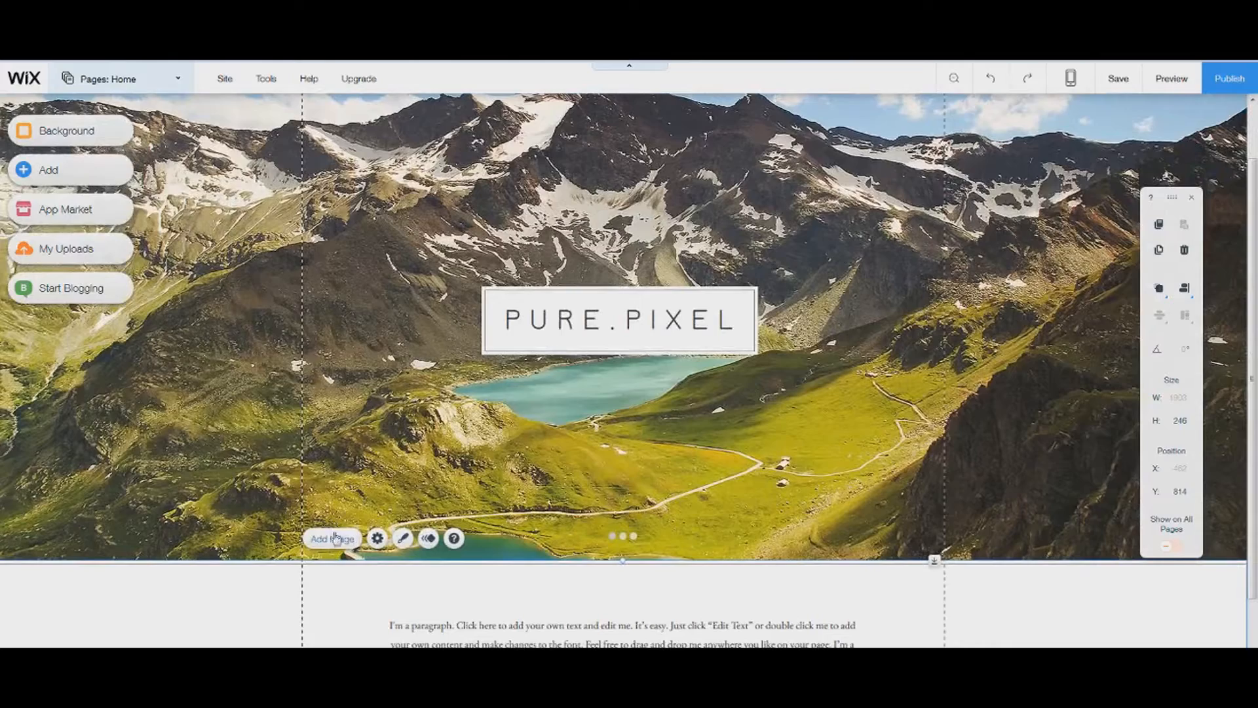
pyautogui.click(336, 539)
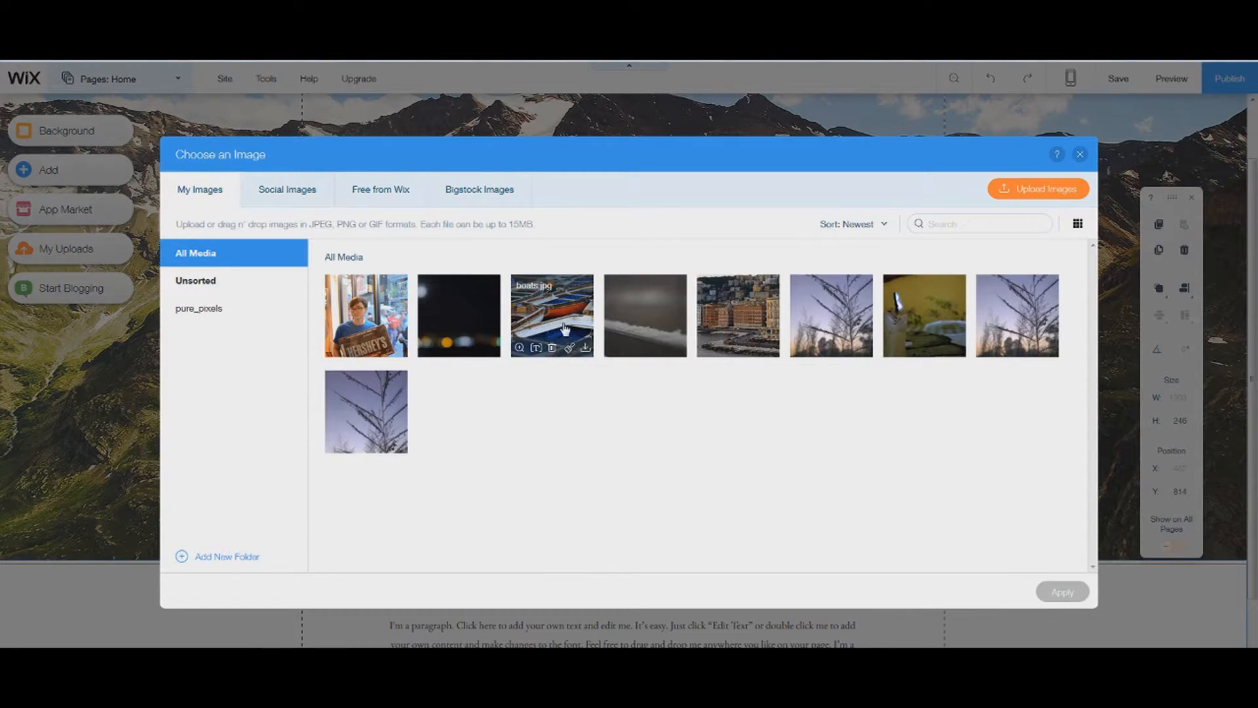
pyautogui.click(739, 315)
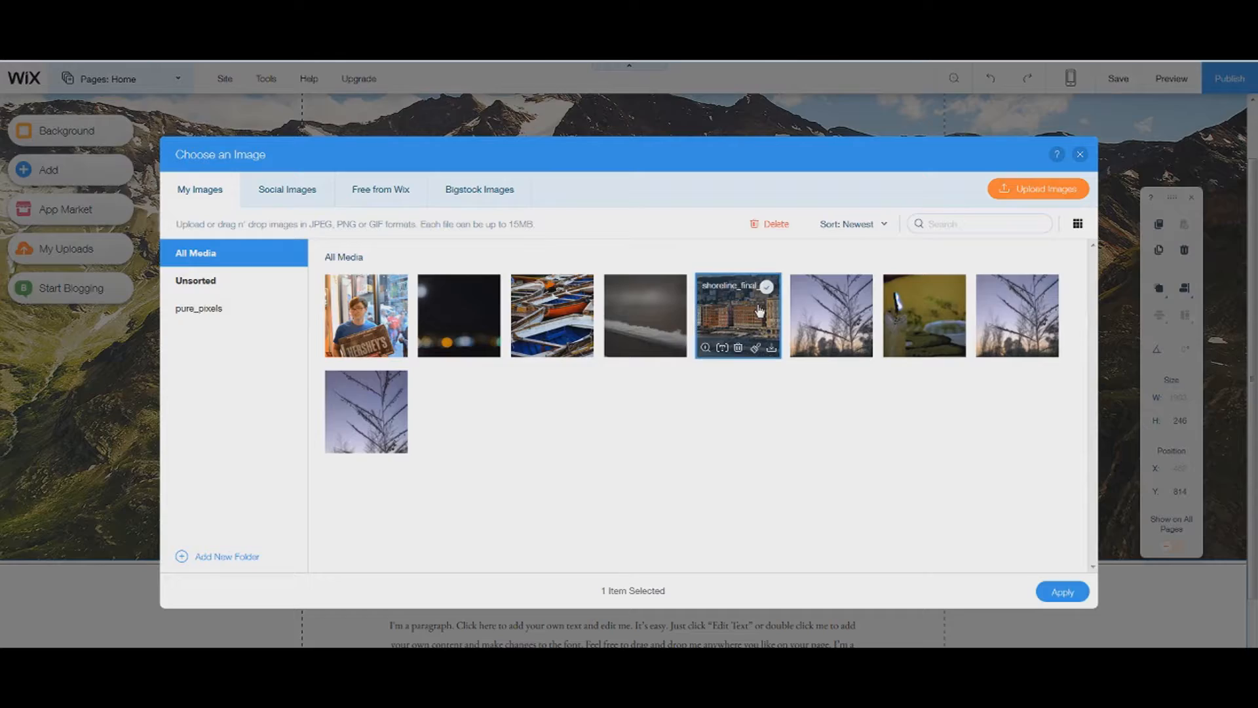
pyautogui.click(1062, 592)
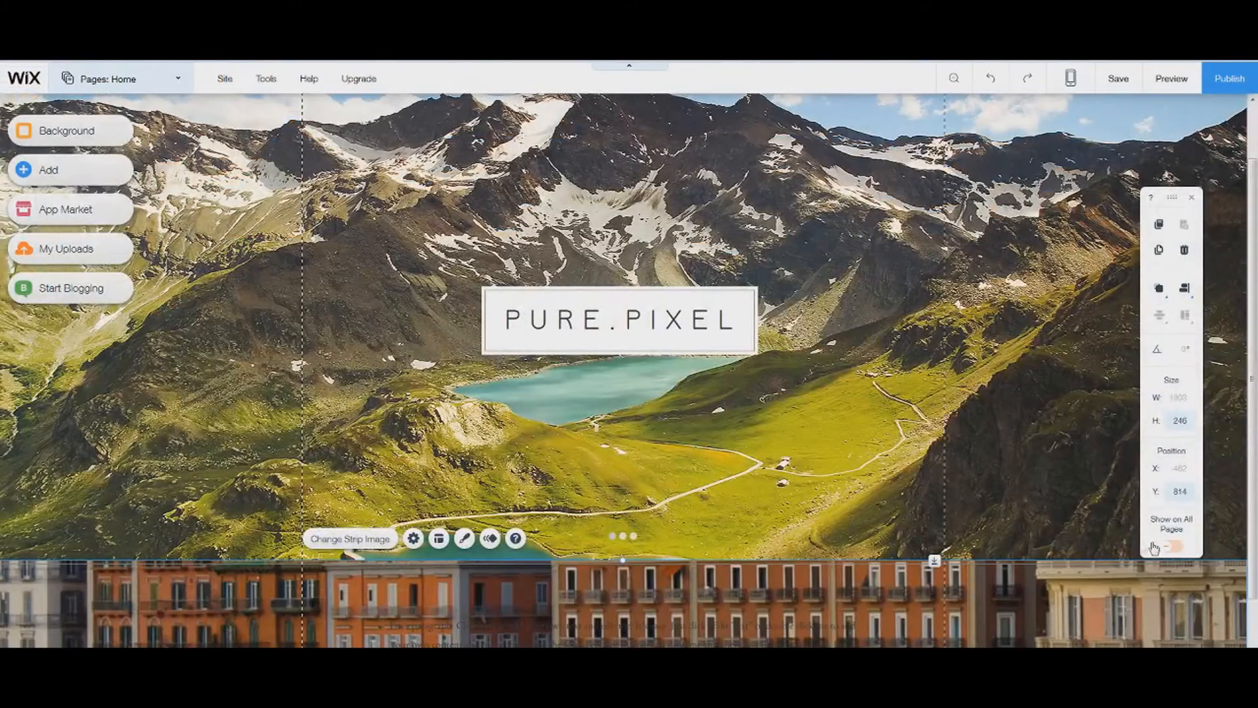
# Change the paragraph strip's background image to the dark grey blurred photo from My Images
pyautogui.scroll(-2, 764, 542)
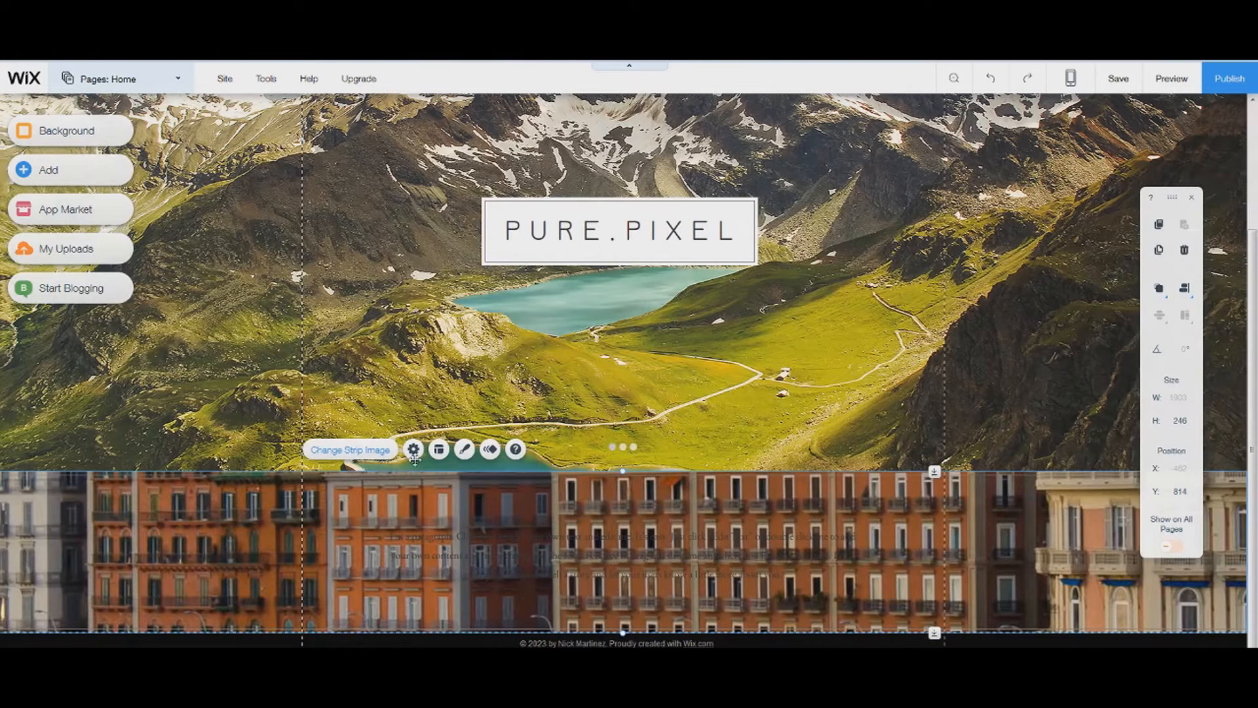
pyautogui.click(355, 451)
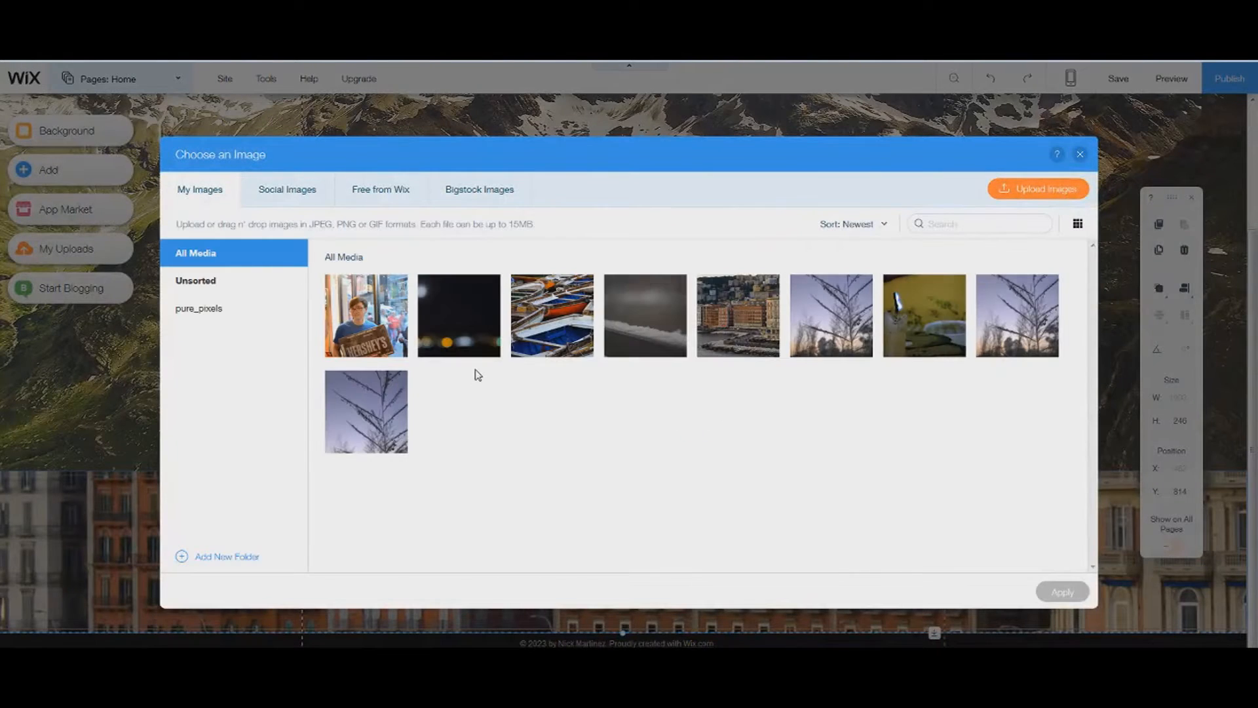
pyautogui.click(616, 330)
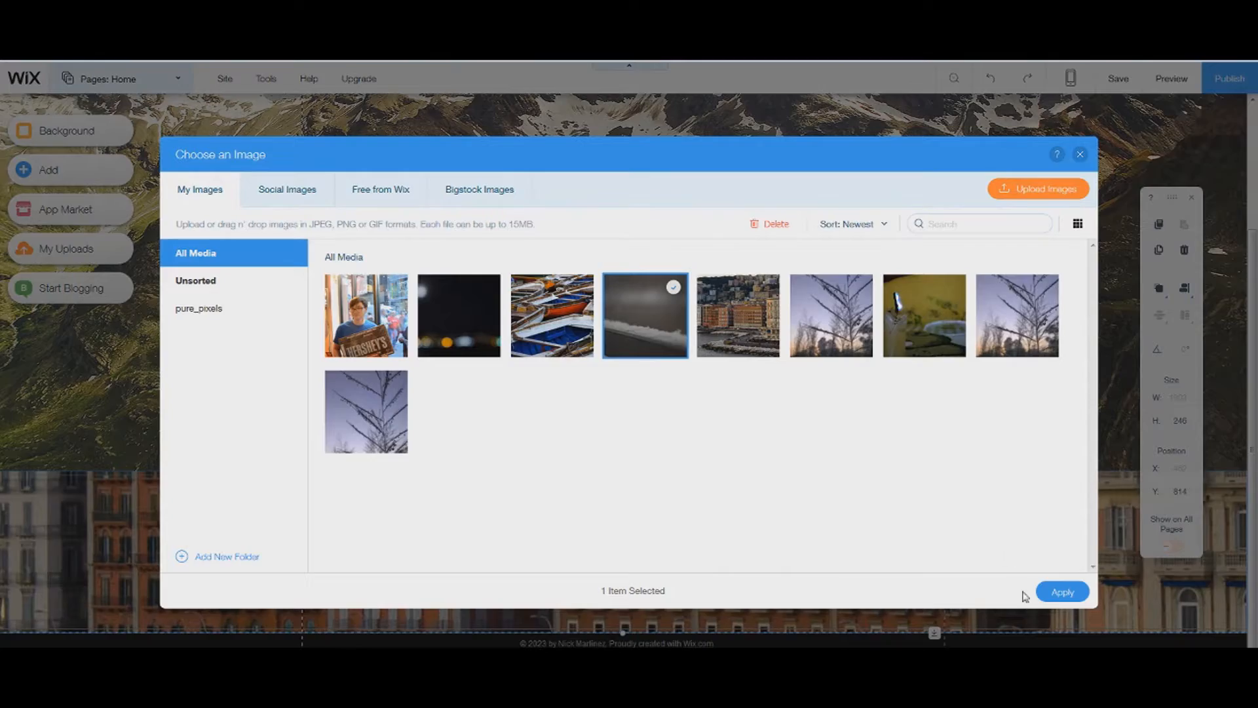
pyautogui.click(533, 620)
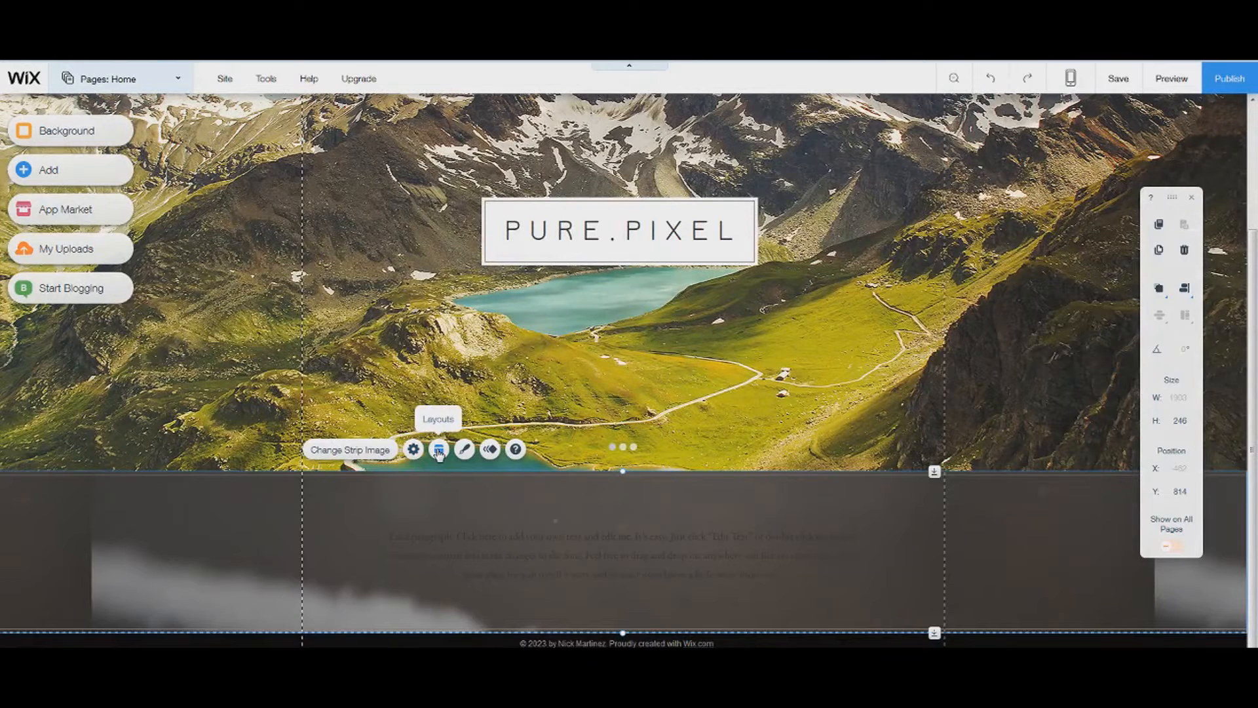
# Try the right, top and bottom positions for the strip's background image and return it to the centre
pyautogui.click(439, 449)
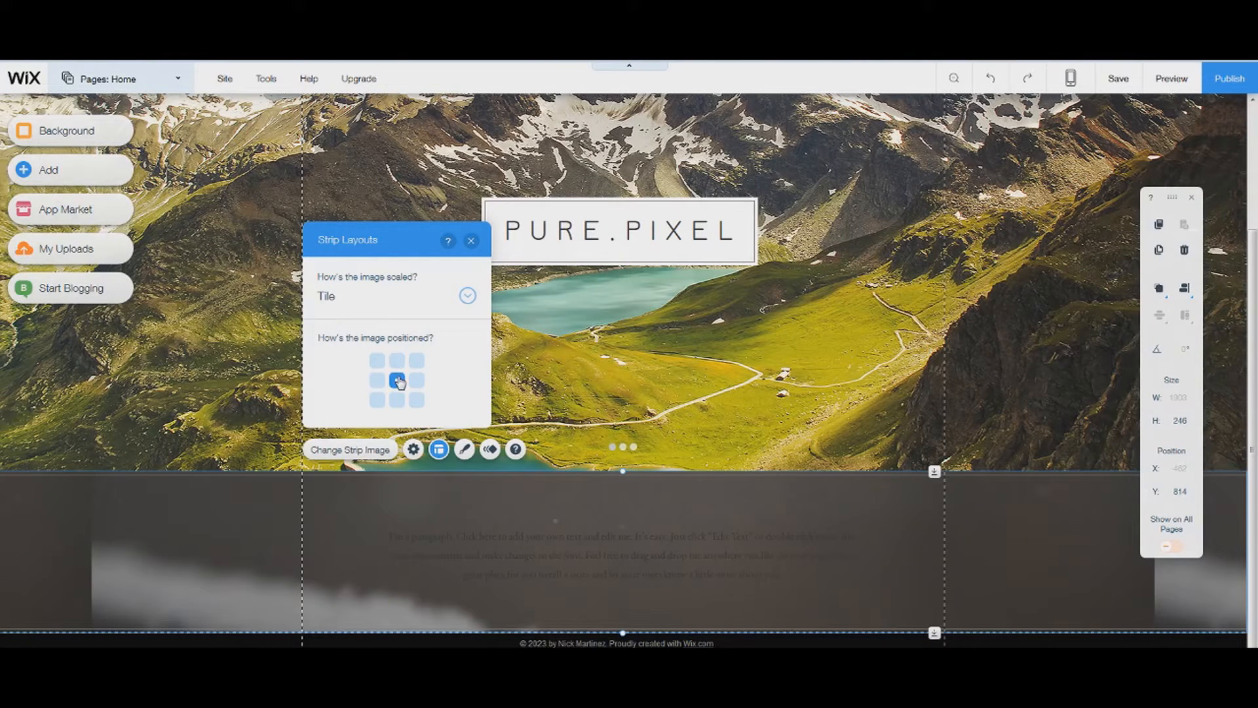
pyautogui.click(418, 382)
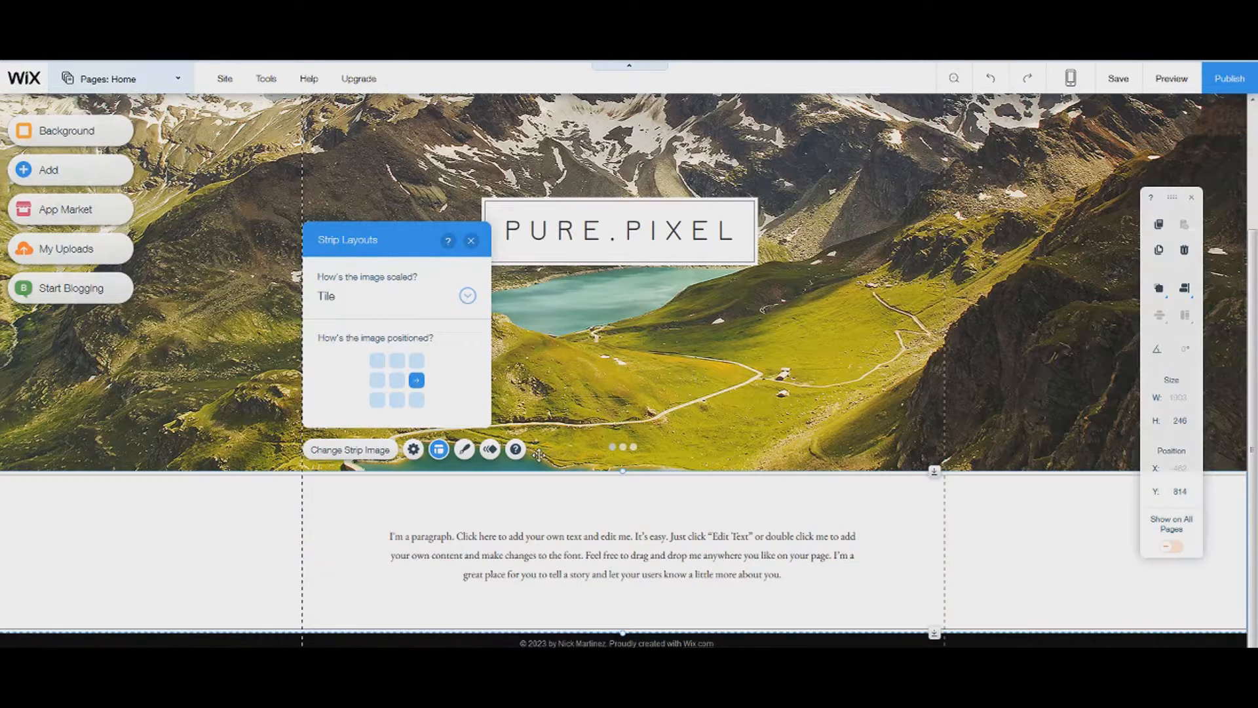
pyautogui.click(397, 361)
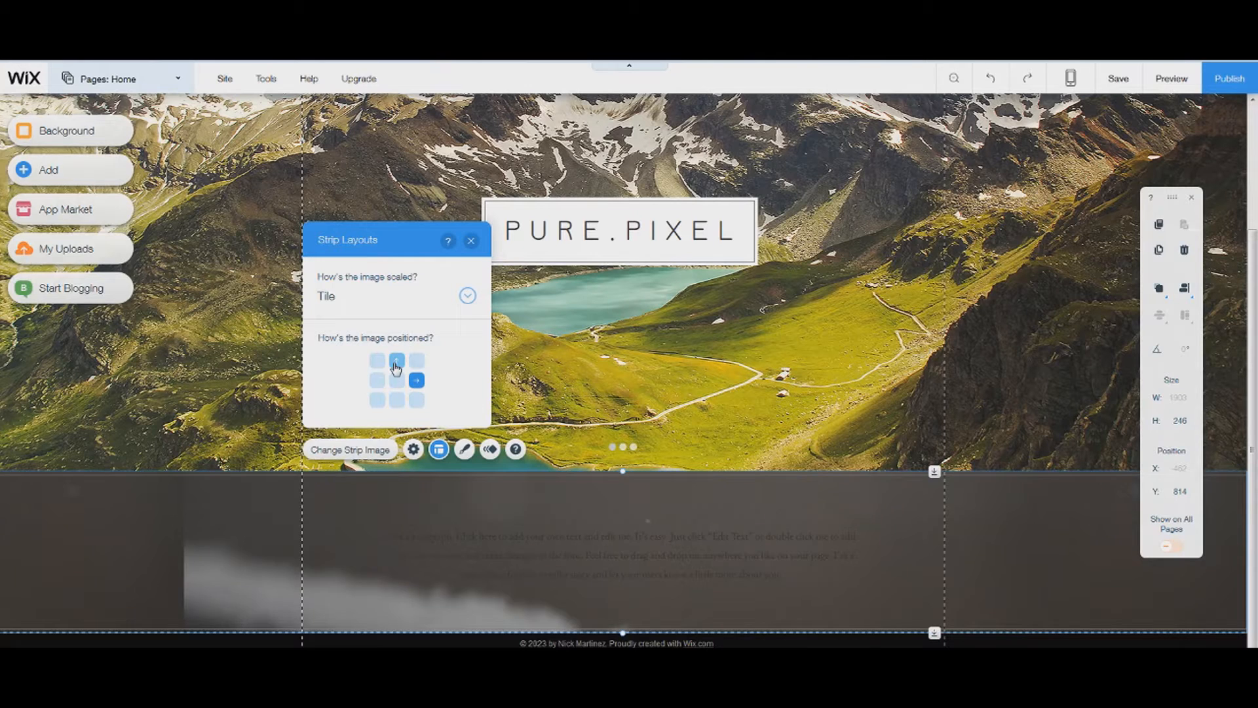
pyautogui.click(398, 401)
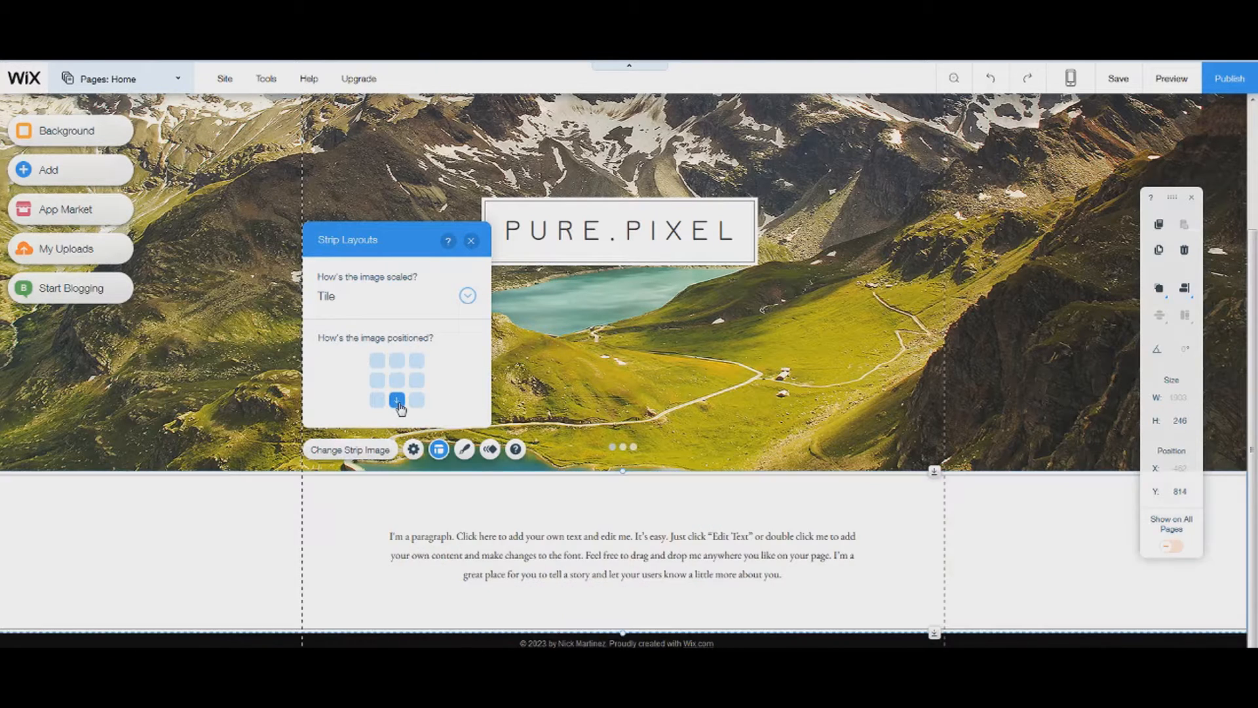
pyautogui.click(396, 382)
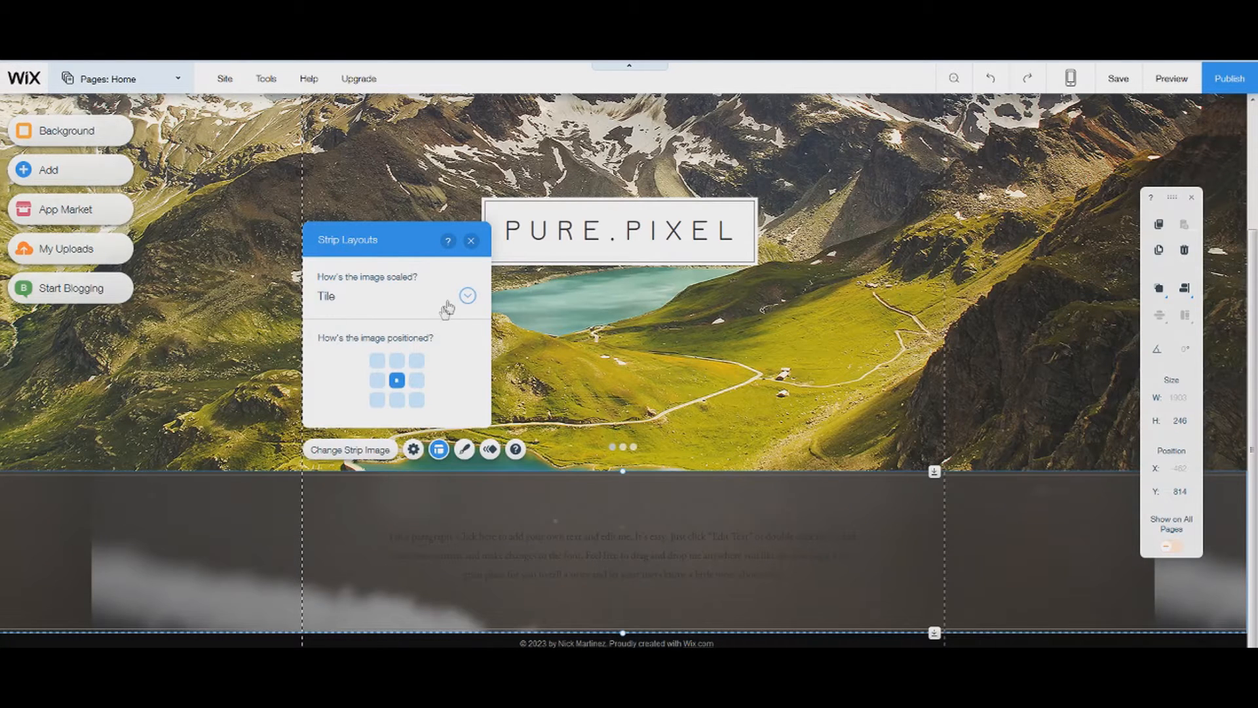
# Try the Fit & Tile, Fit, Original Size, Tile Horizontally and Tile scalings on the strip's background image
pyautogui.click(468, 299)
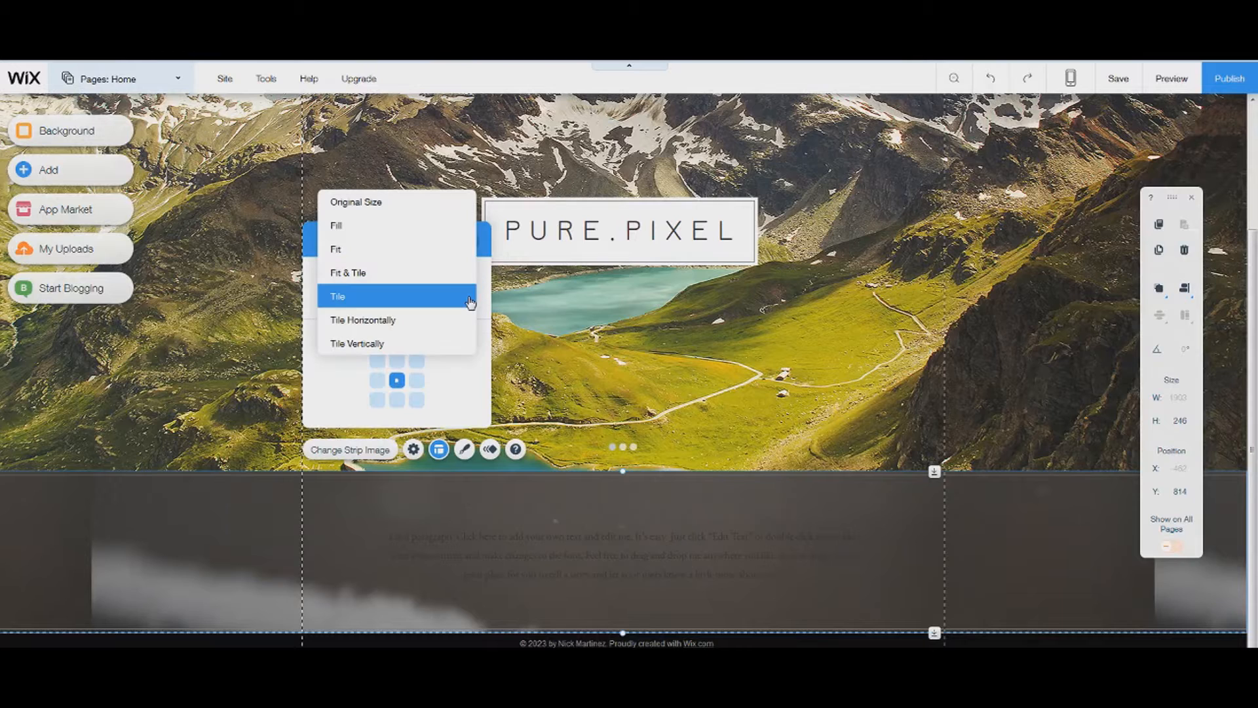
pyautogui.click(426, 274)
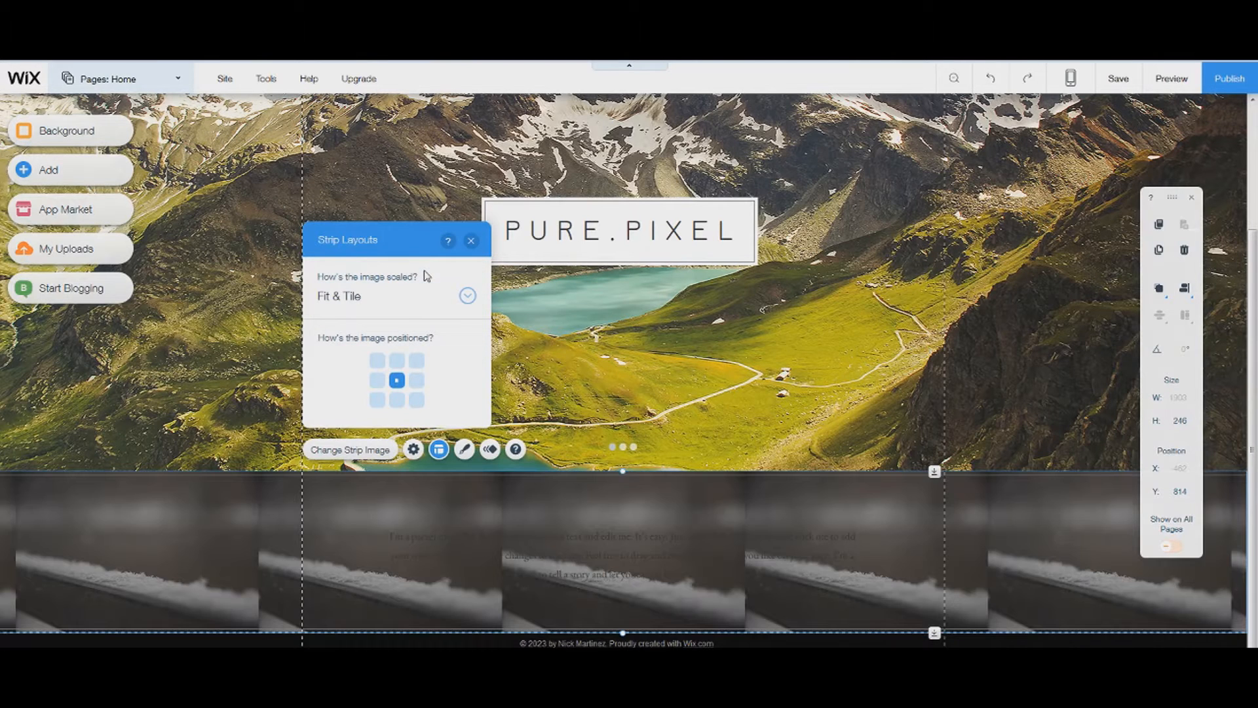
pyautogui.click(467, 293)
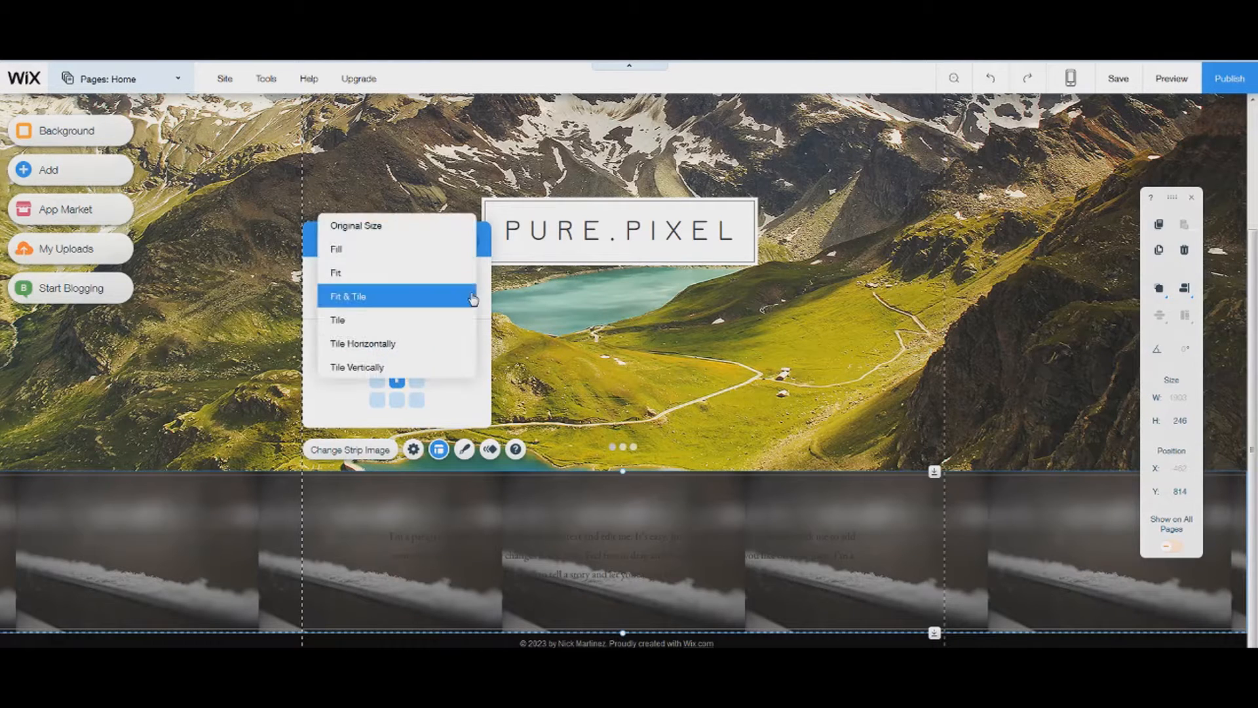
pyautogui.click(407, 274)
pyautogui.click(482, 293)
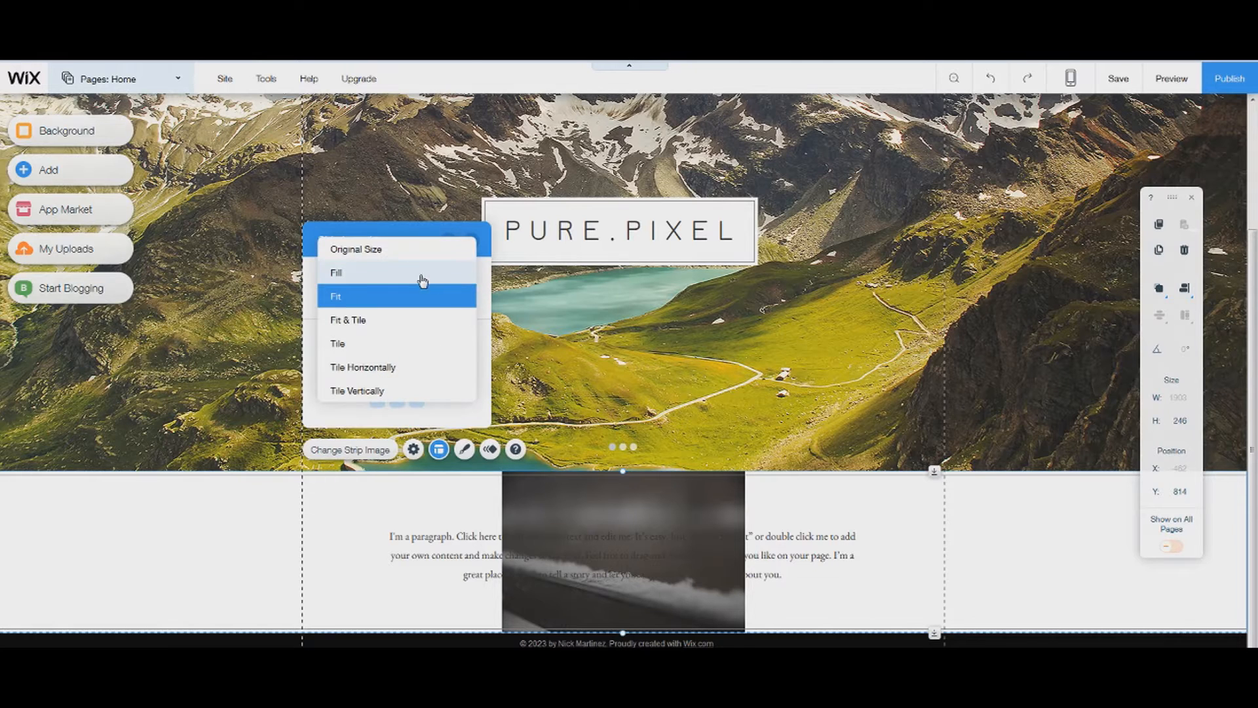
pyautogui.click(393, 252)
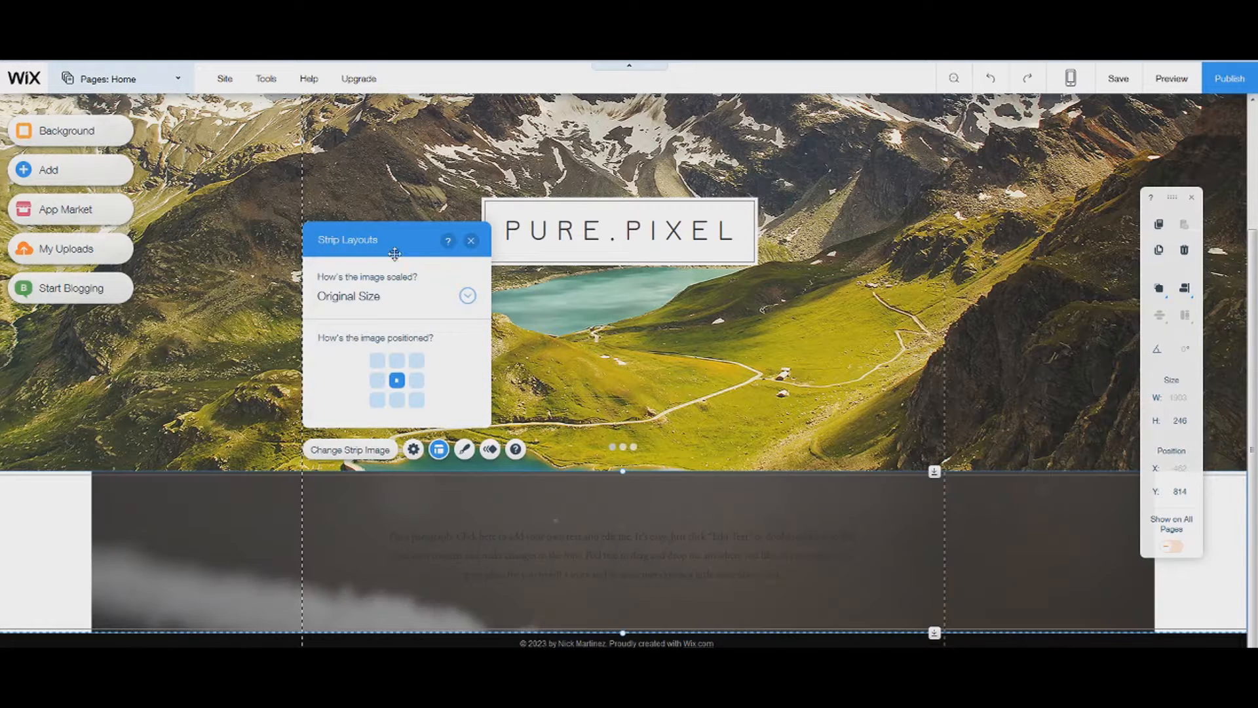
pyautogui.click(465, 296)
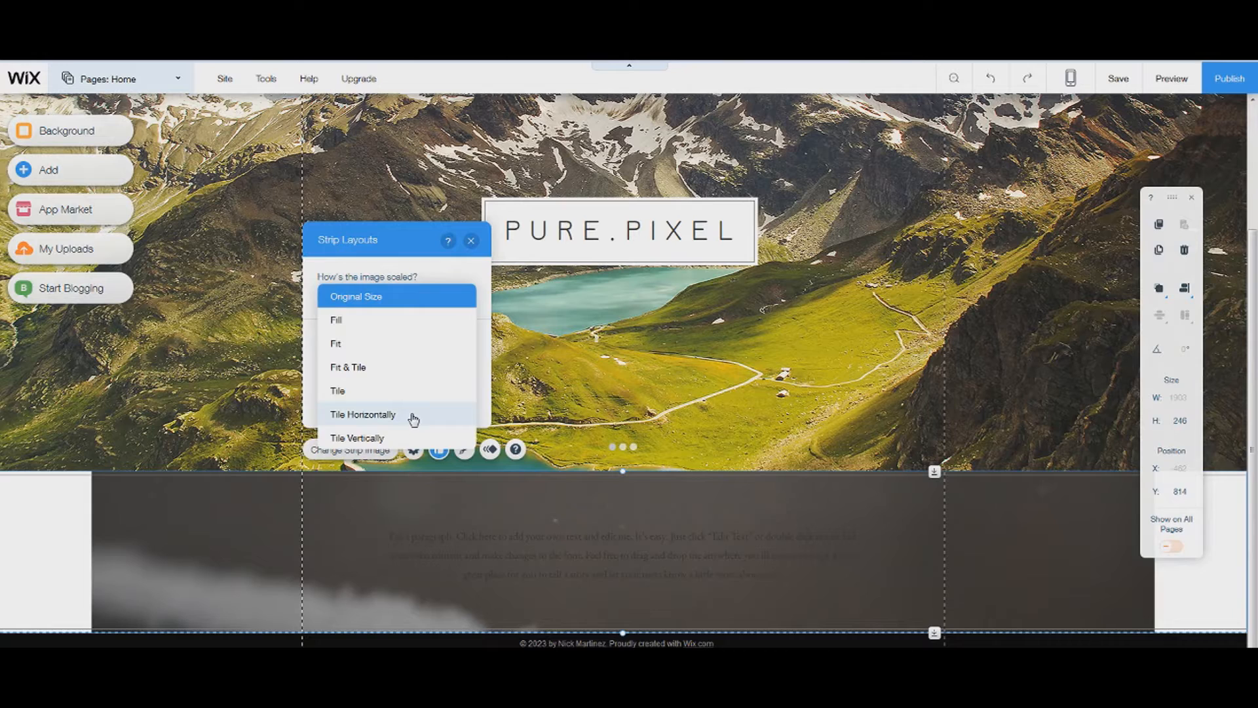
pyautogui.click(413, 414)
pyautogui.click(466, 297)
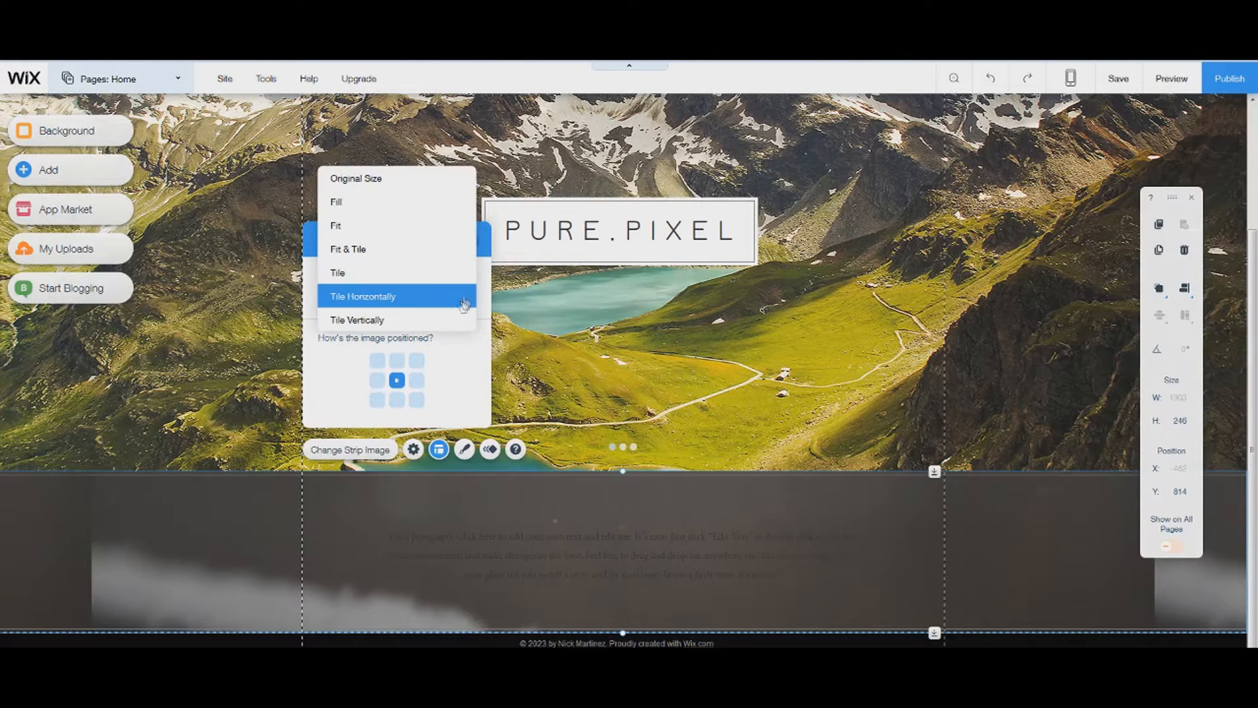
pyautogui.click(357, 274)
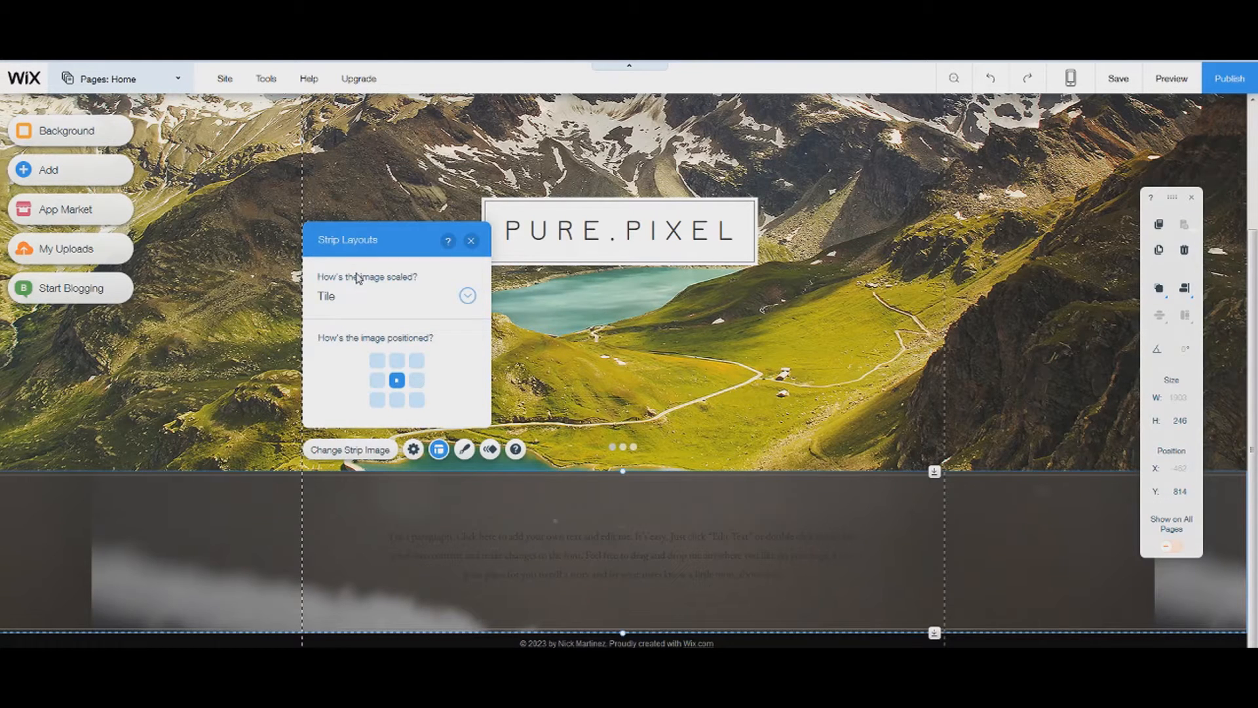
# Scale the strip's background image to Fill, try the bottom position and settle on the centre position
pyautogui.click(469, 297)
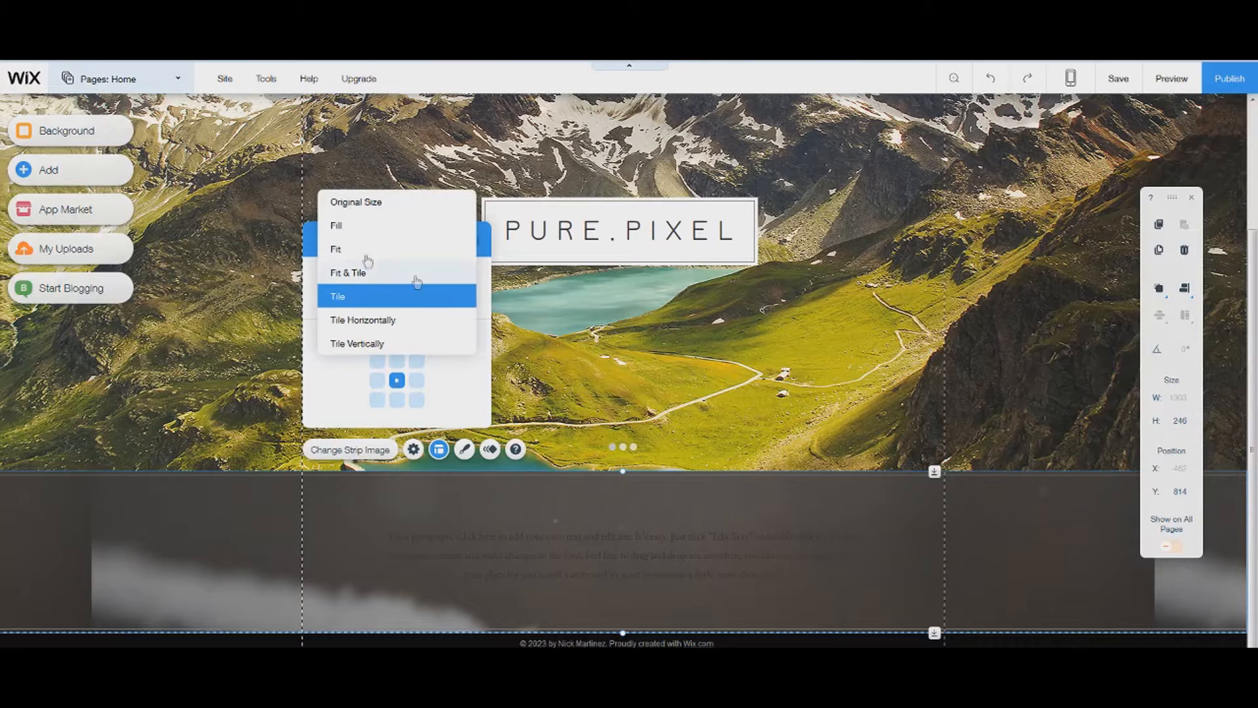
pyautogui.click(349, 226)
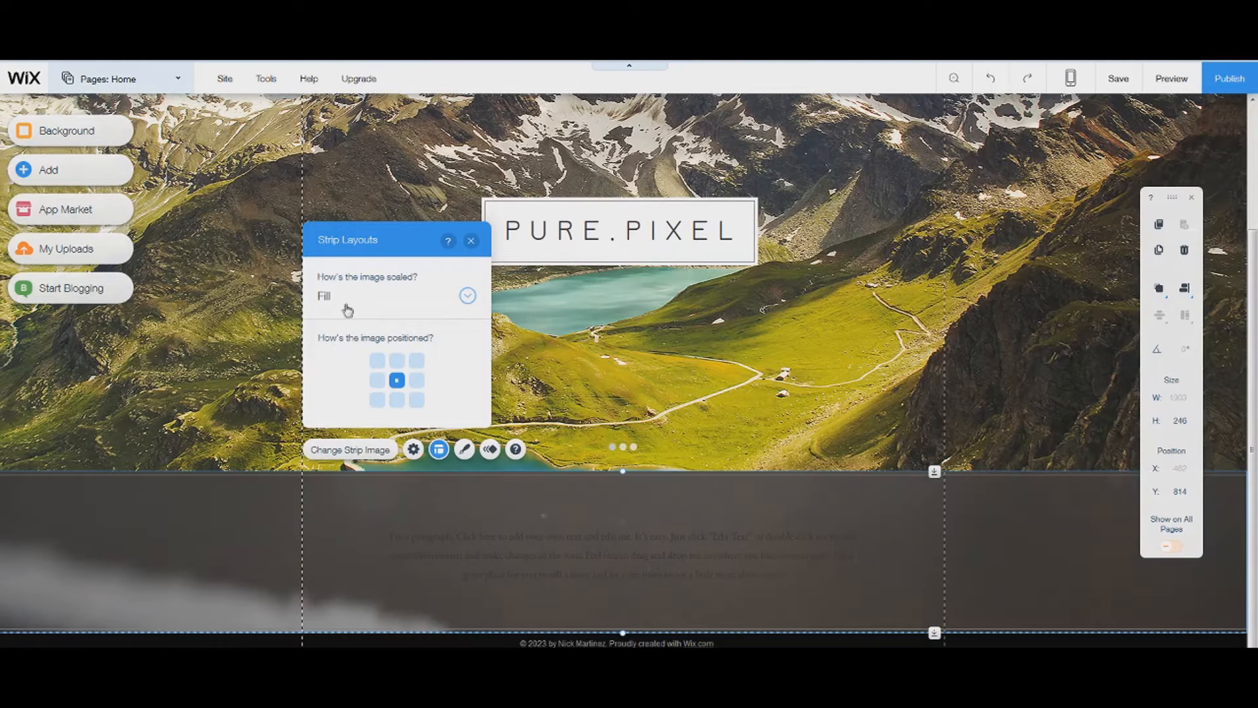
pyautogui.click(401, 403)
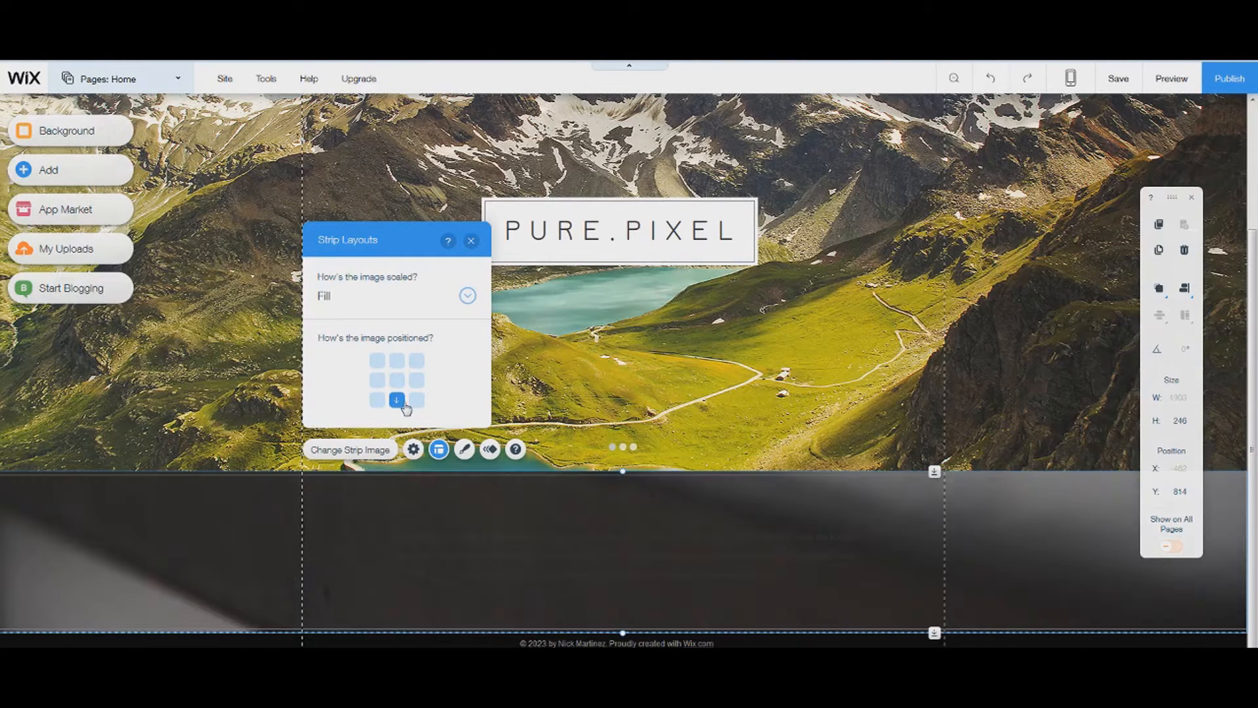
pyautogui.click(397, 381)
# Try moving the mountain slideshow up and bring it back down against the strip, at about Y 48
pyautogui.click(651, 369)
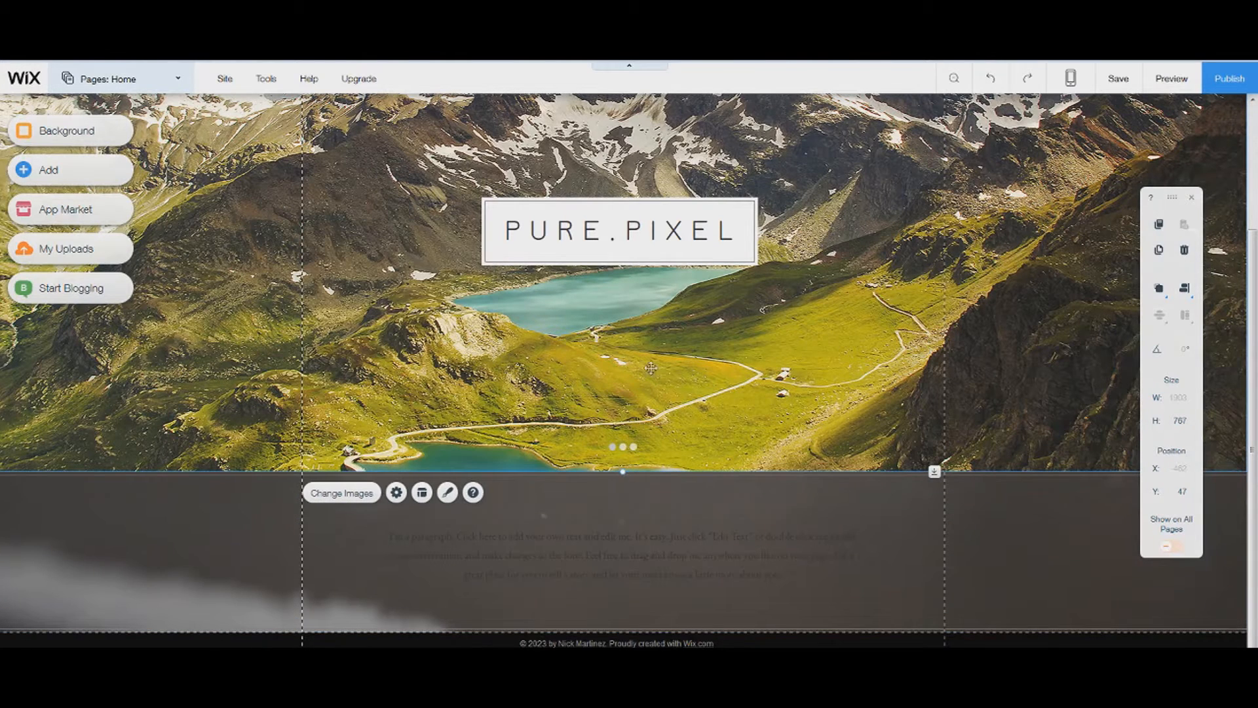
pyautogui.moveTo(491, 408); pyautogui.dragTo(622, 374)
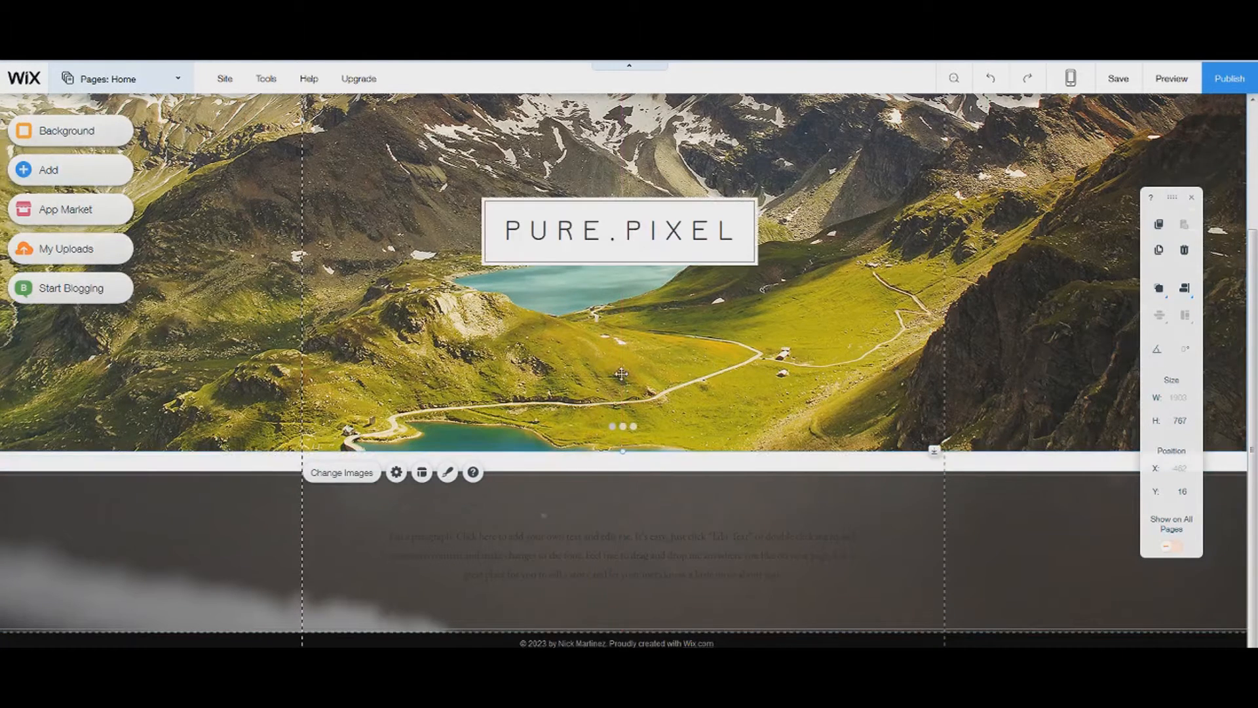
pyautogui.moveTo(622, 374); pyautogui.dragTo(631, 401)
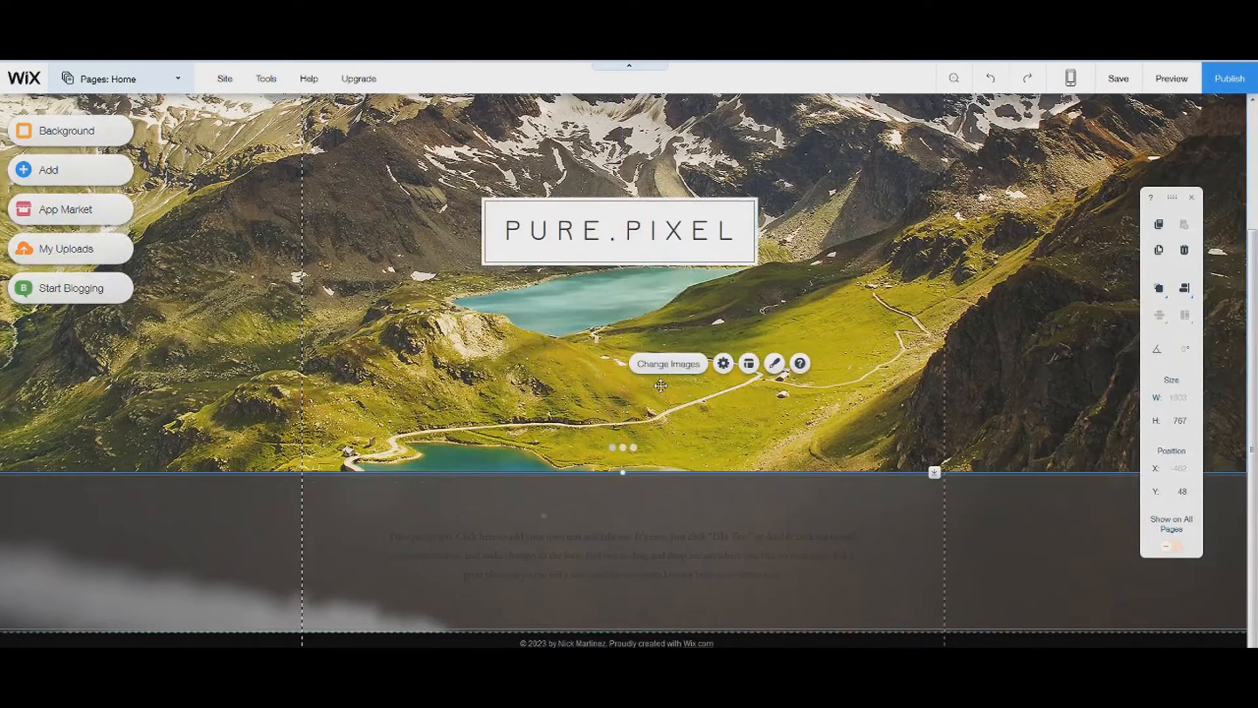
# Add the shoreline buildings photo to the slideshow's gallery and remove the three template landscape images
pyautogui.click(662, 369)
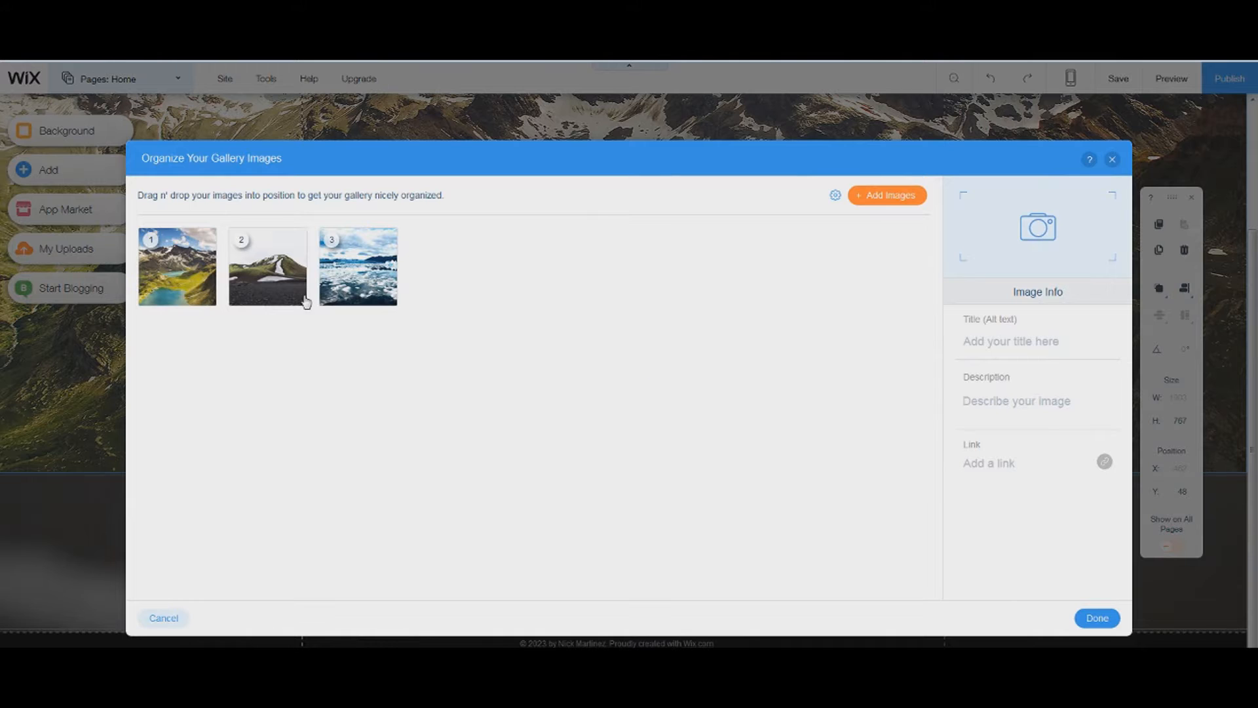
pyautogui.click(896, 200)
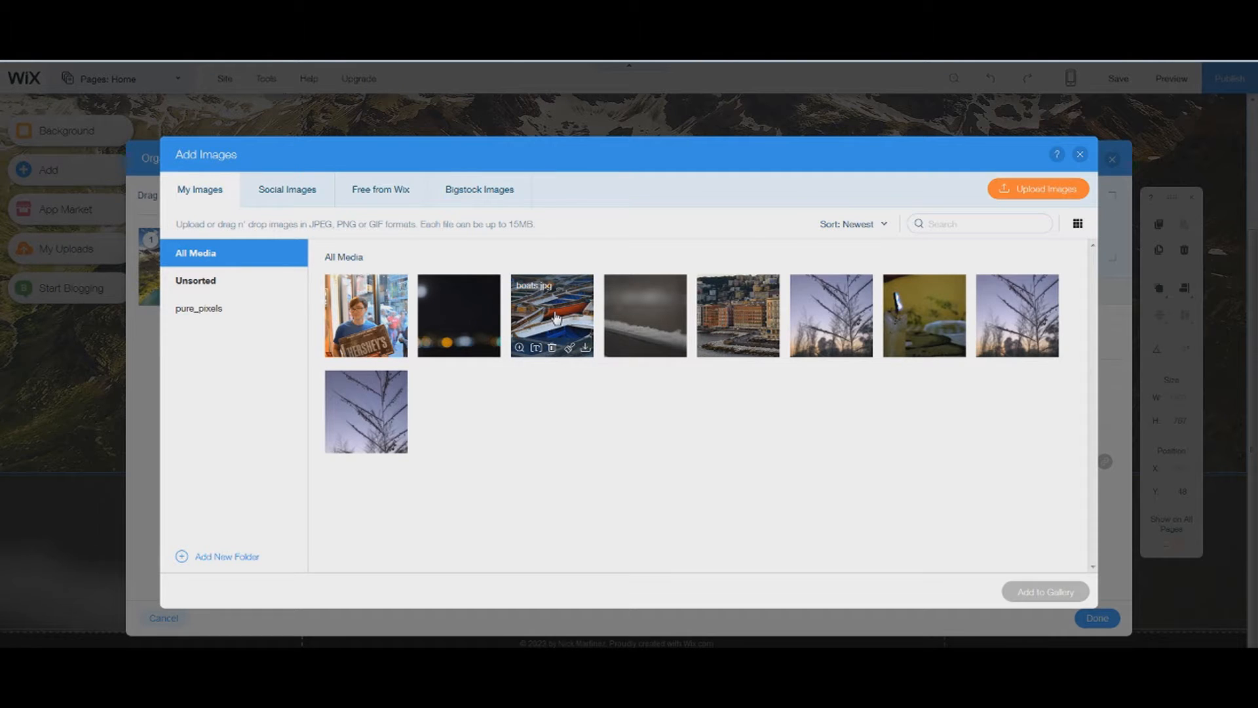
pyautogui.click(739, 315)
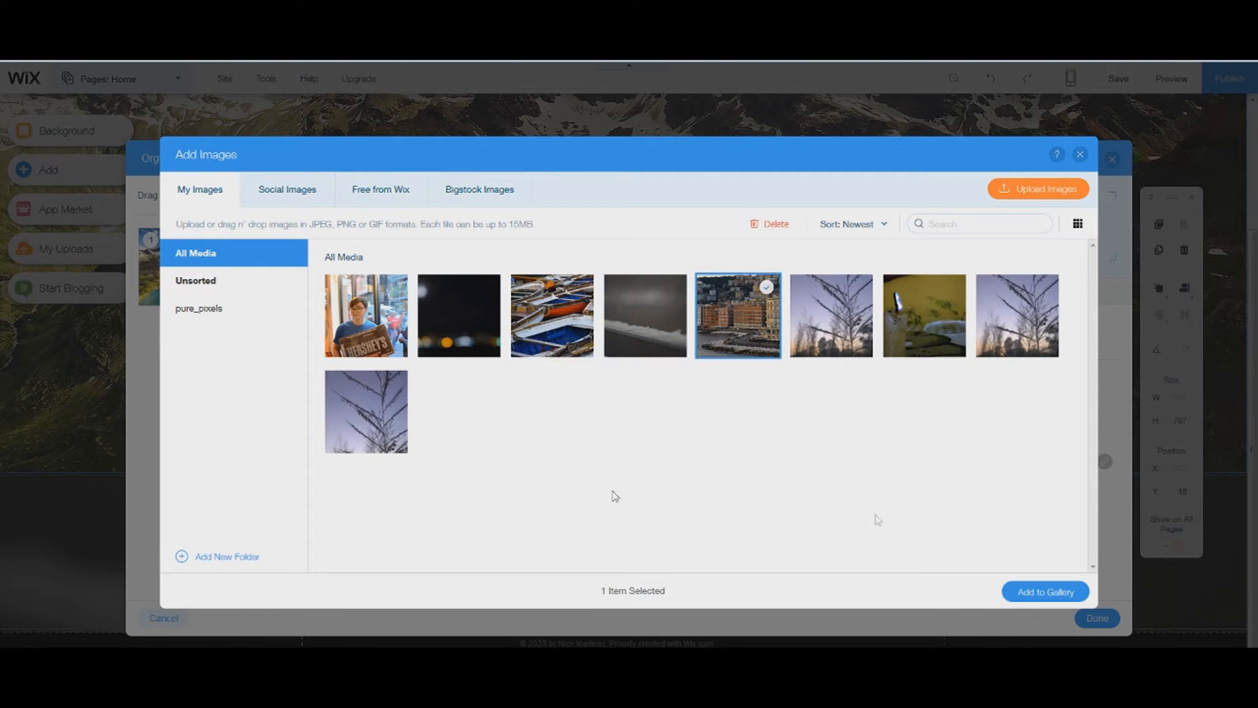
pyautogui.click(1035, 592)
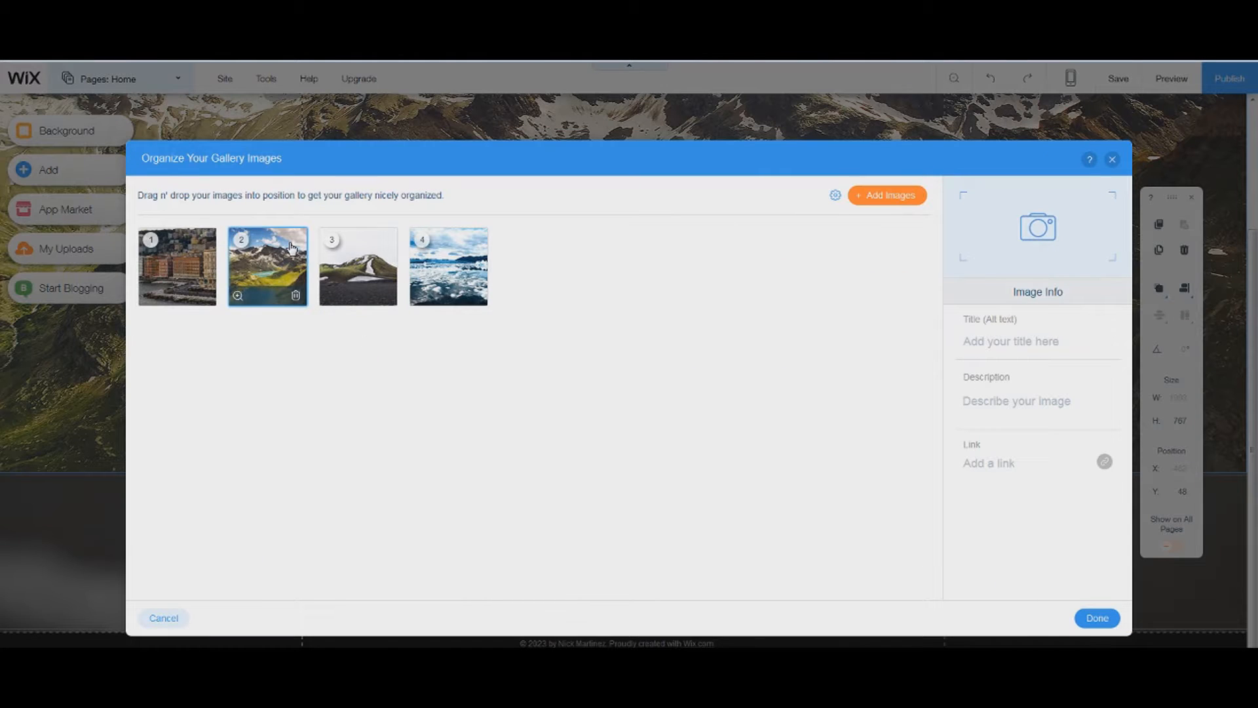
pyautogui.click(296, 297)
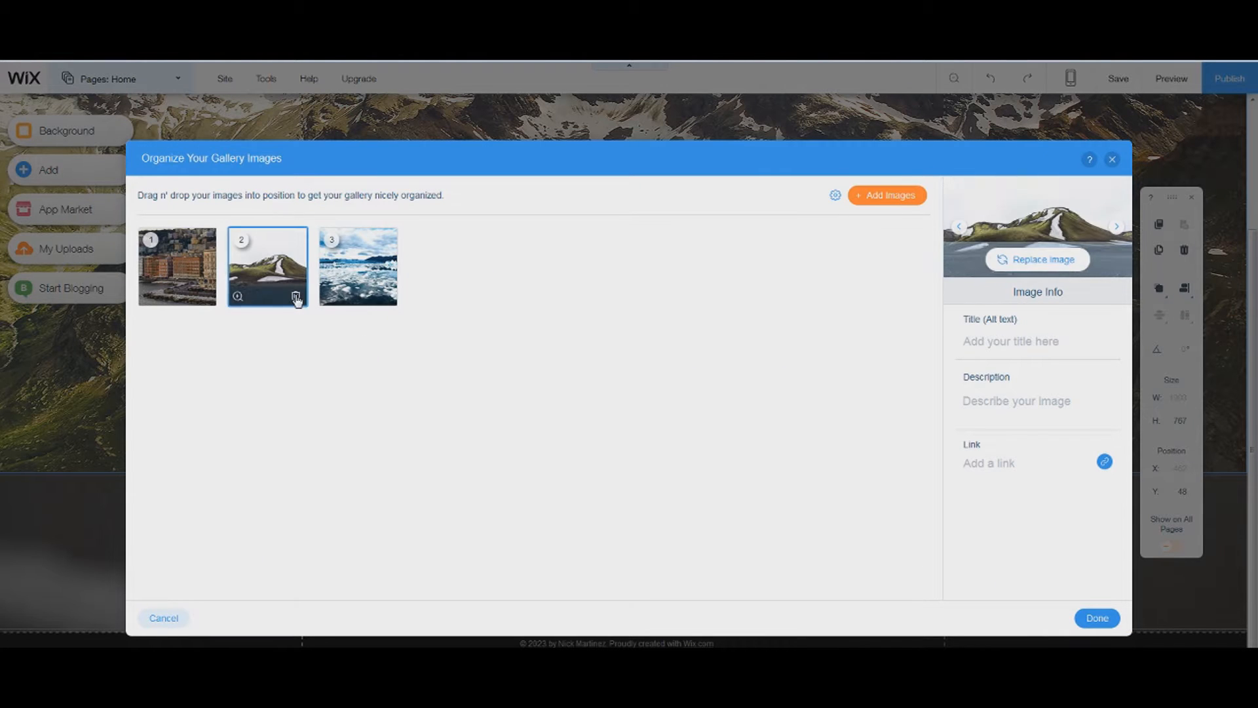
pyautogui.click(296, 297)
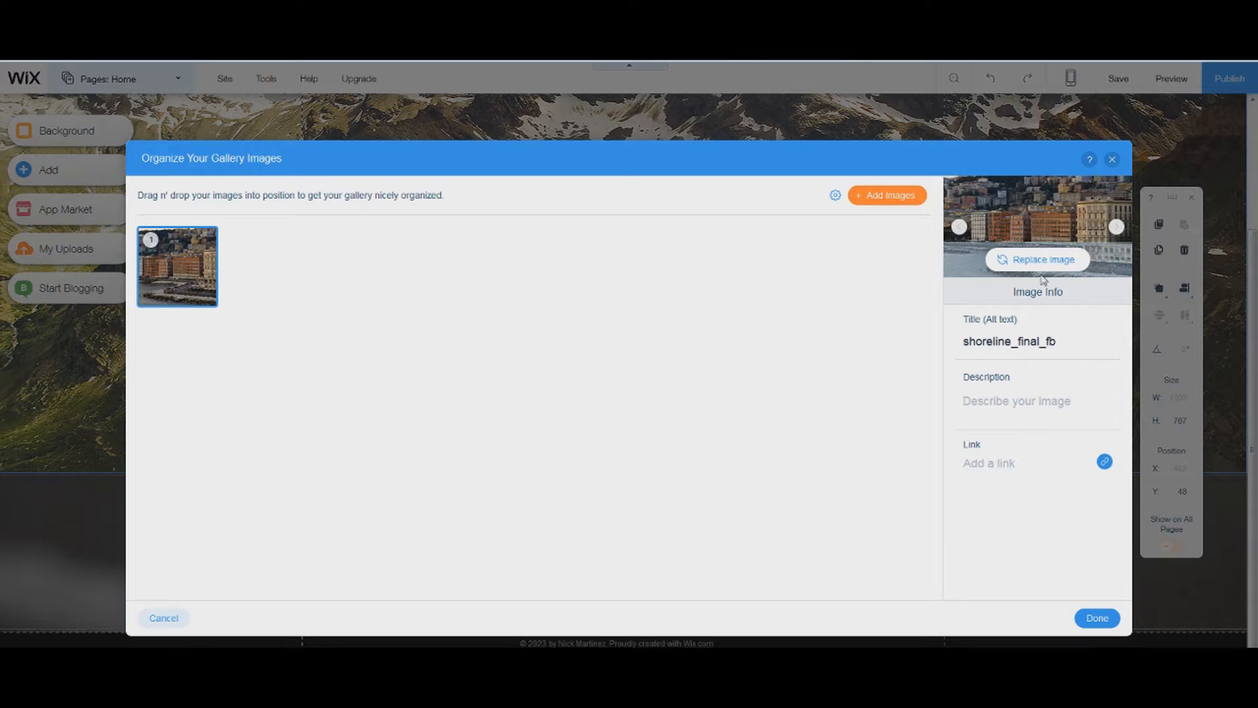
# Add the Blur.jpg night lights photo to the slideshow's gallery and apply the new image set
pyautogui.click(872, 197)
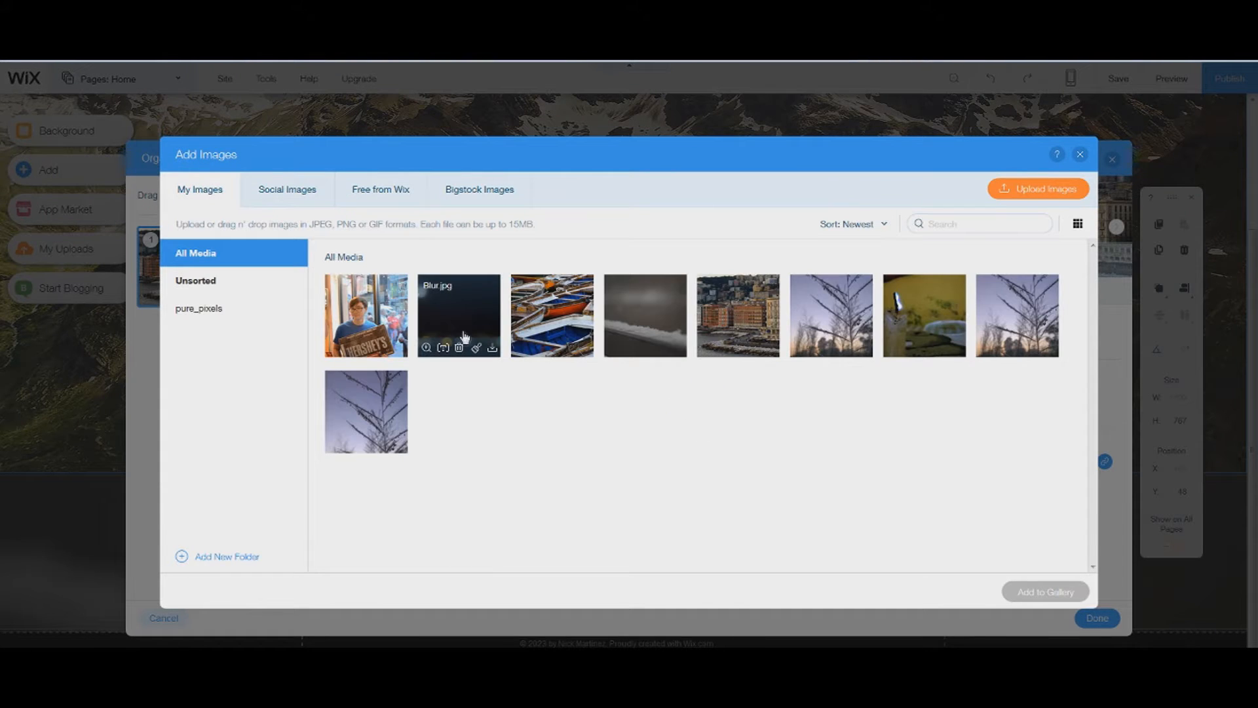
pyautogui.click(578, 327)
pyautogui.click(474, 314)
pyautogui.click(581, 288)
pyautogui.click(1049, 592)
pyautogui.click(1100, 616)
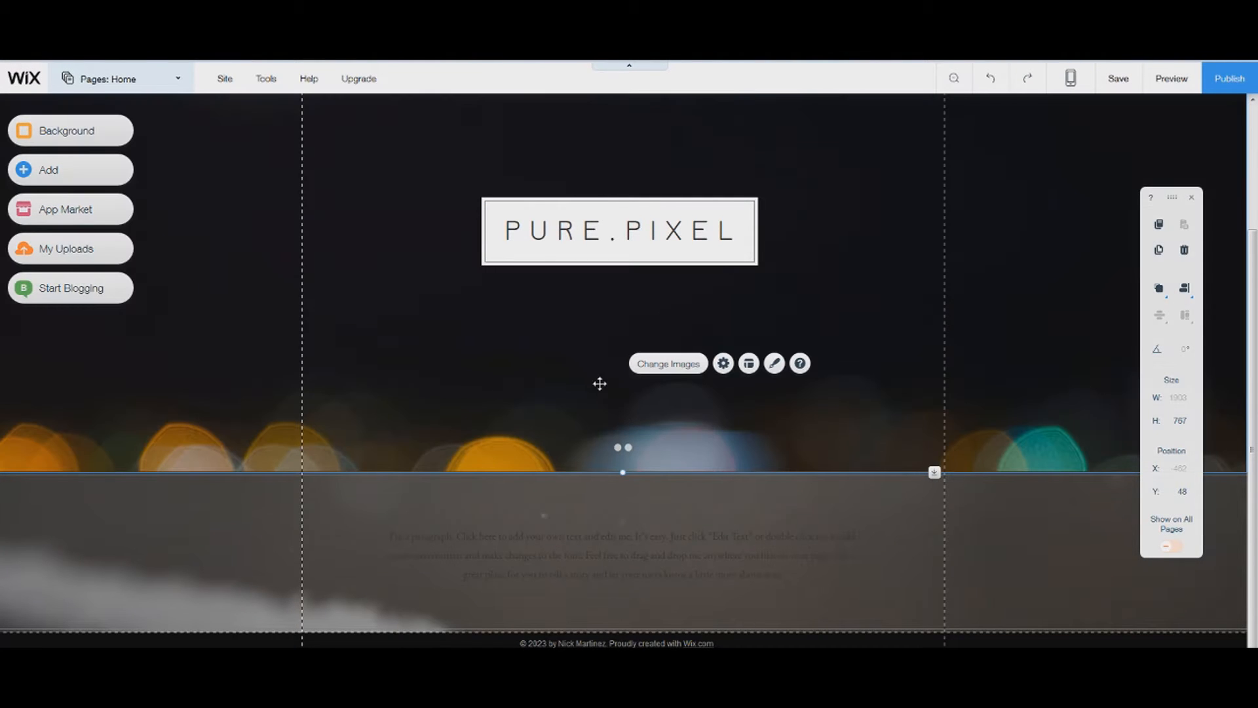
pyautogui.click(749, 365)
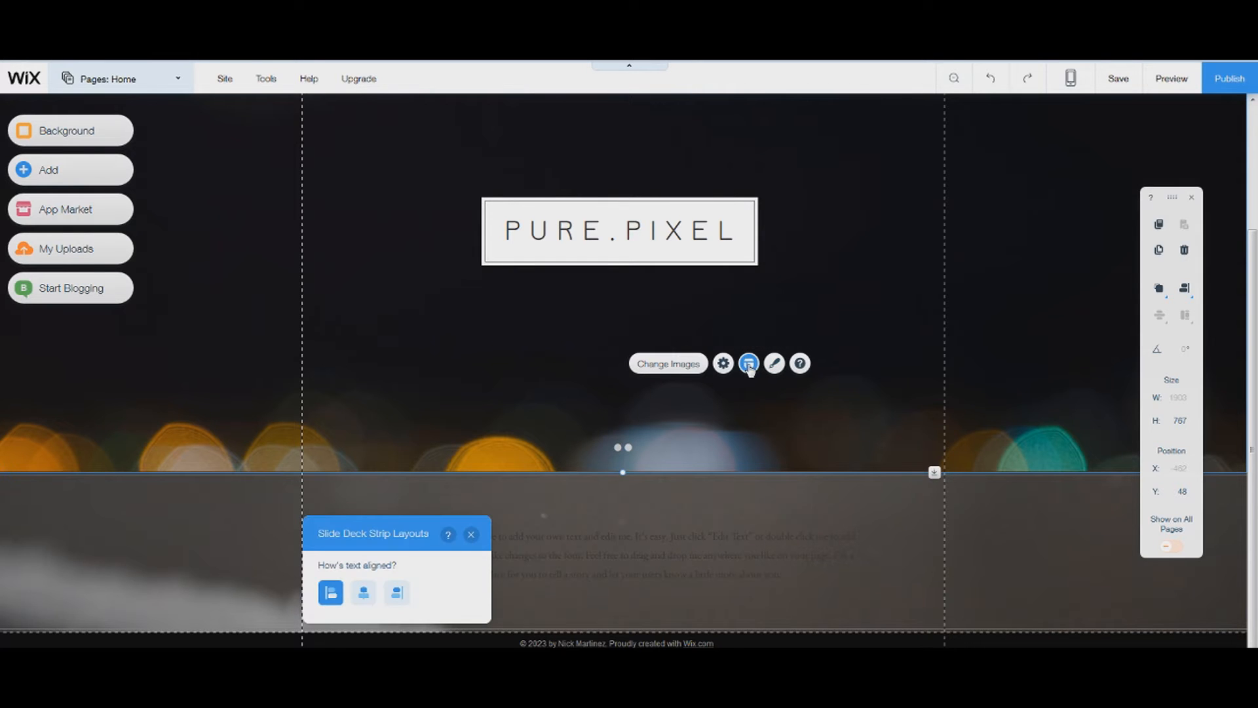
pyautogui.click(471, 534)
pyautogui.doubleClick(368, 508)
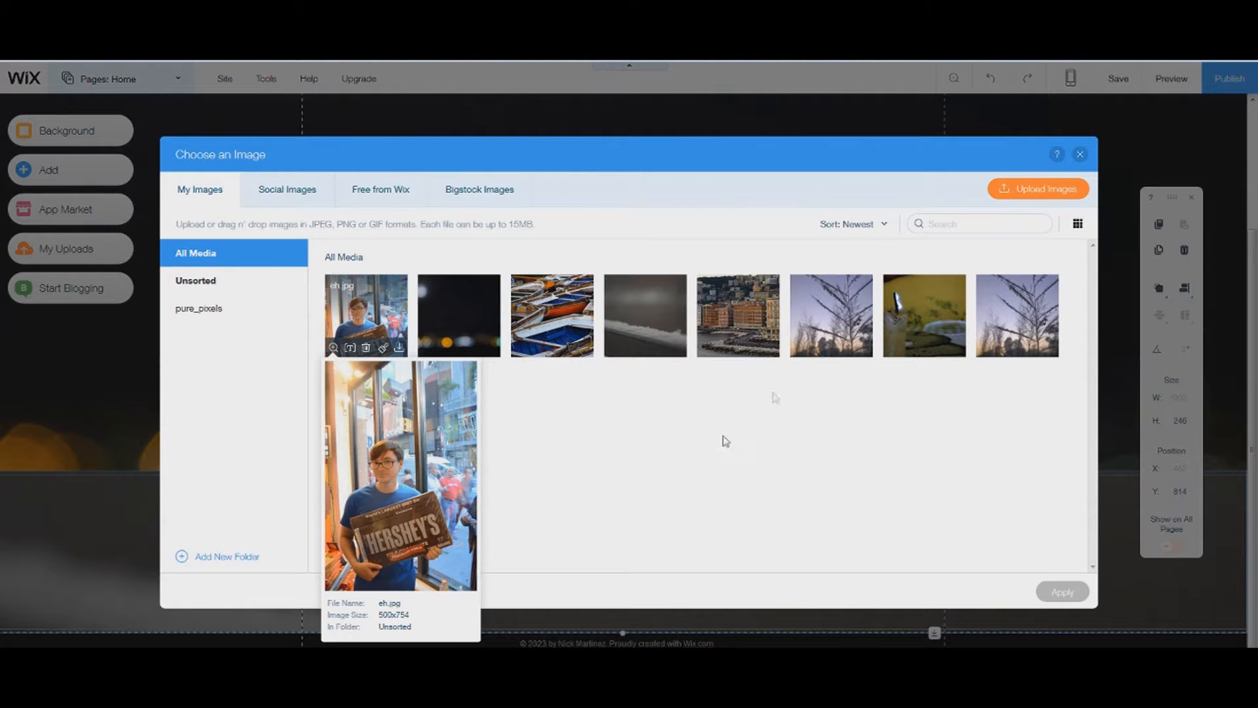
pyautogui.click(1080, 155)
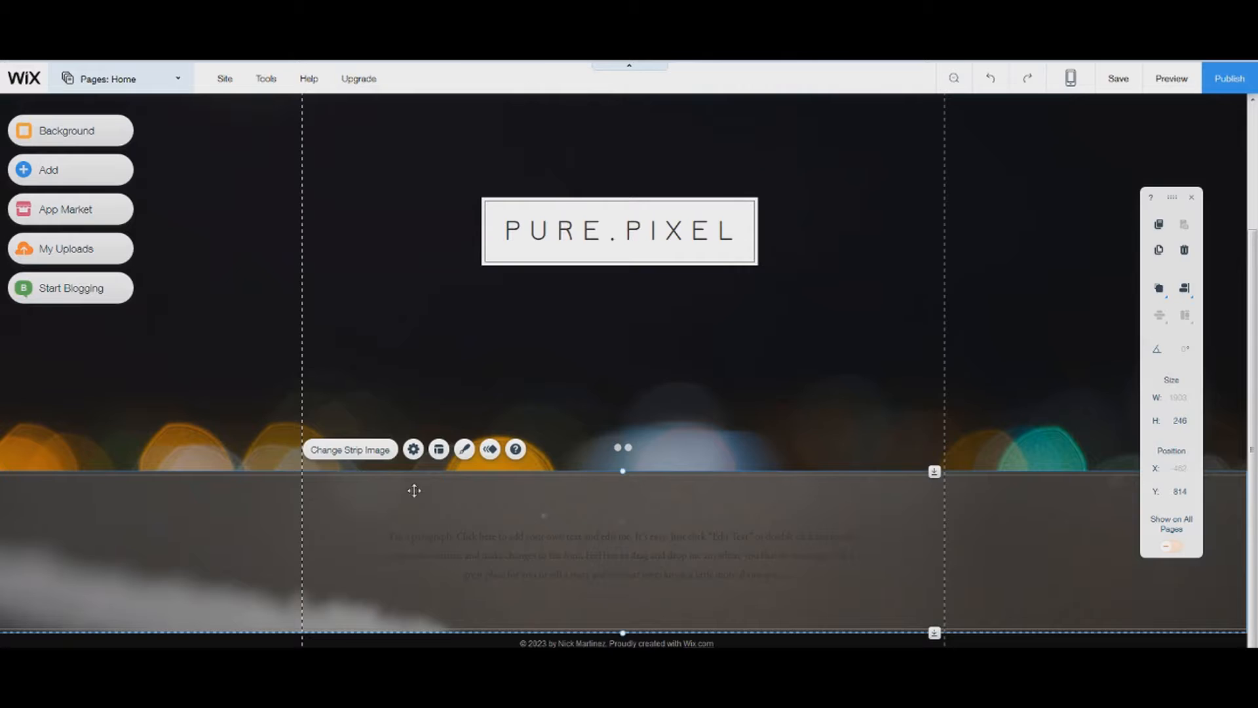
pyautogui.doubleClick(365, 534)
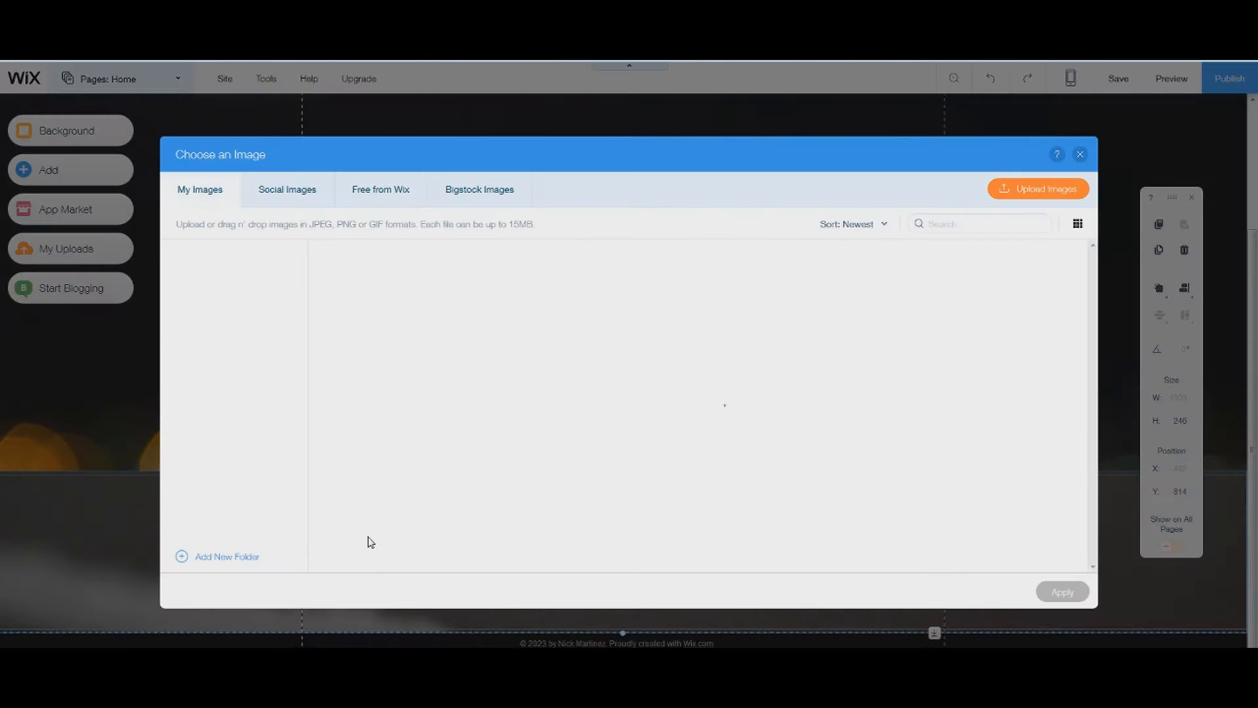
pyautogui.moveTo(343, 321)
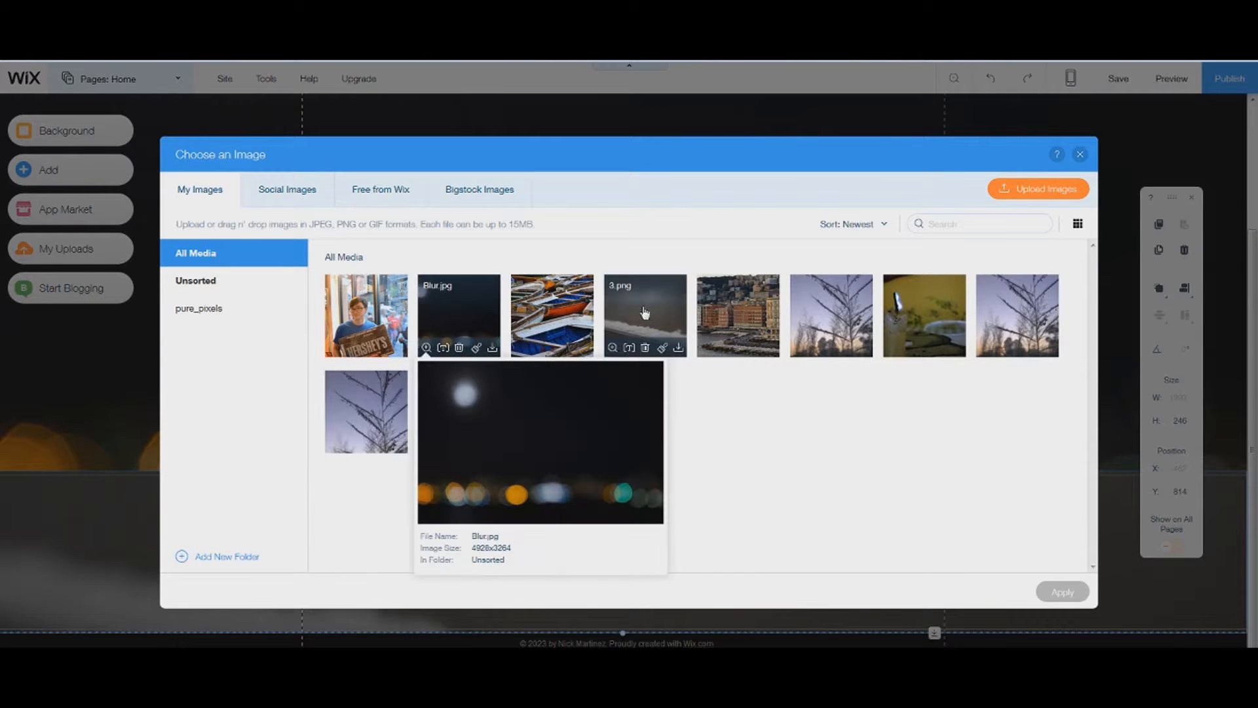
pyautogui.click(1080, 155)
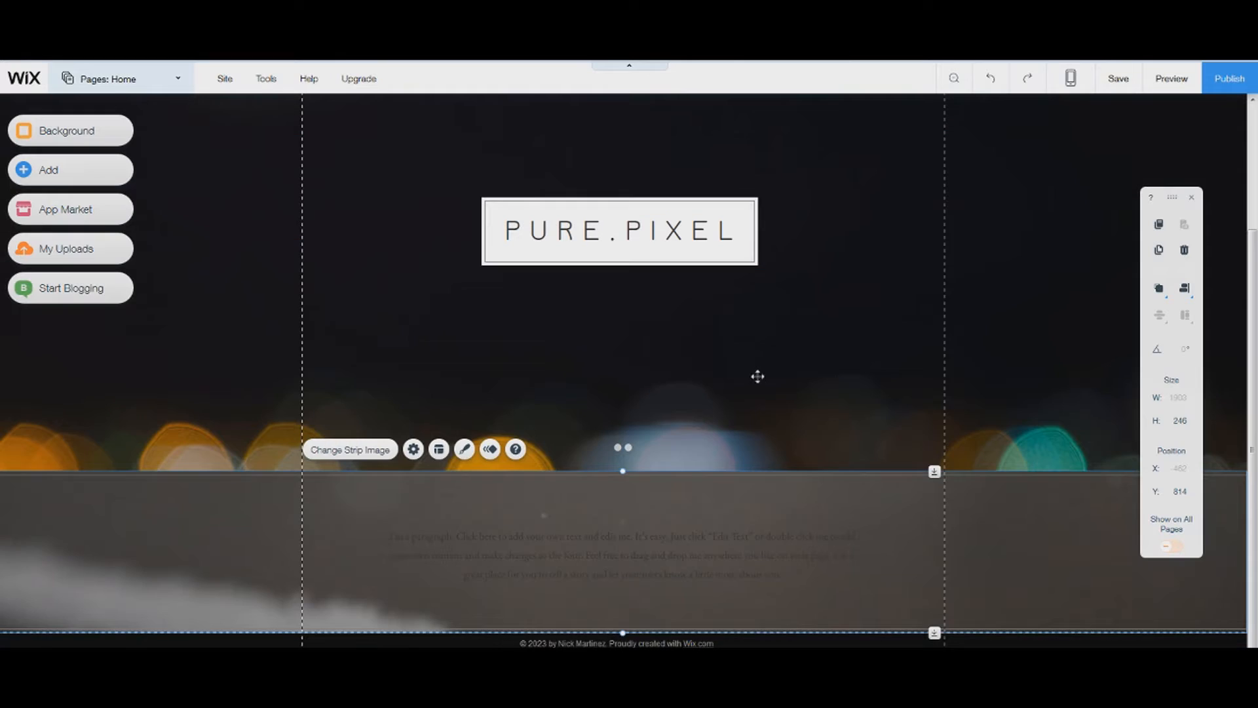
# Try the plain blue strip design on the strip behind the paragraph
pyautogui.click(466, 450)
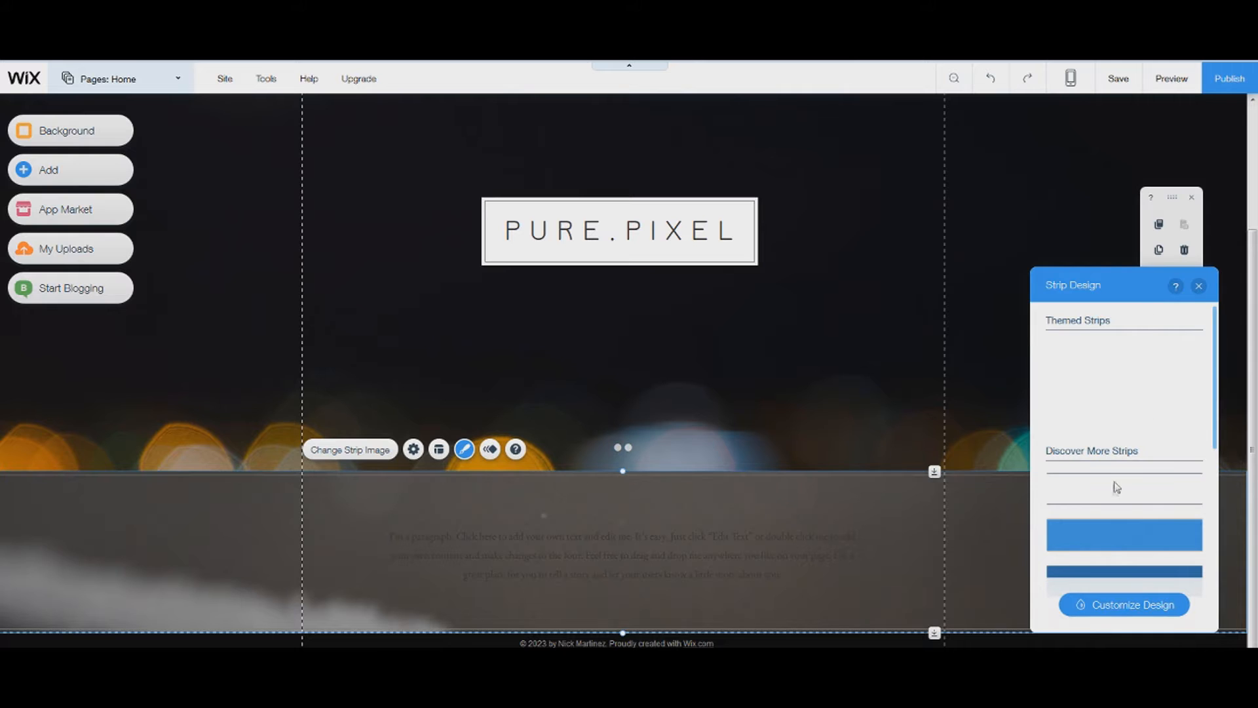
pyautogui.click(1120, 544)
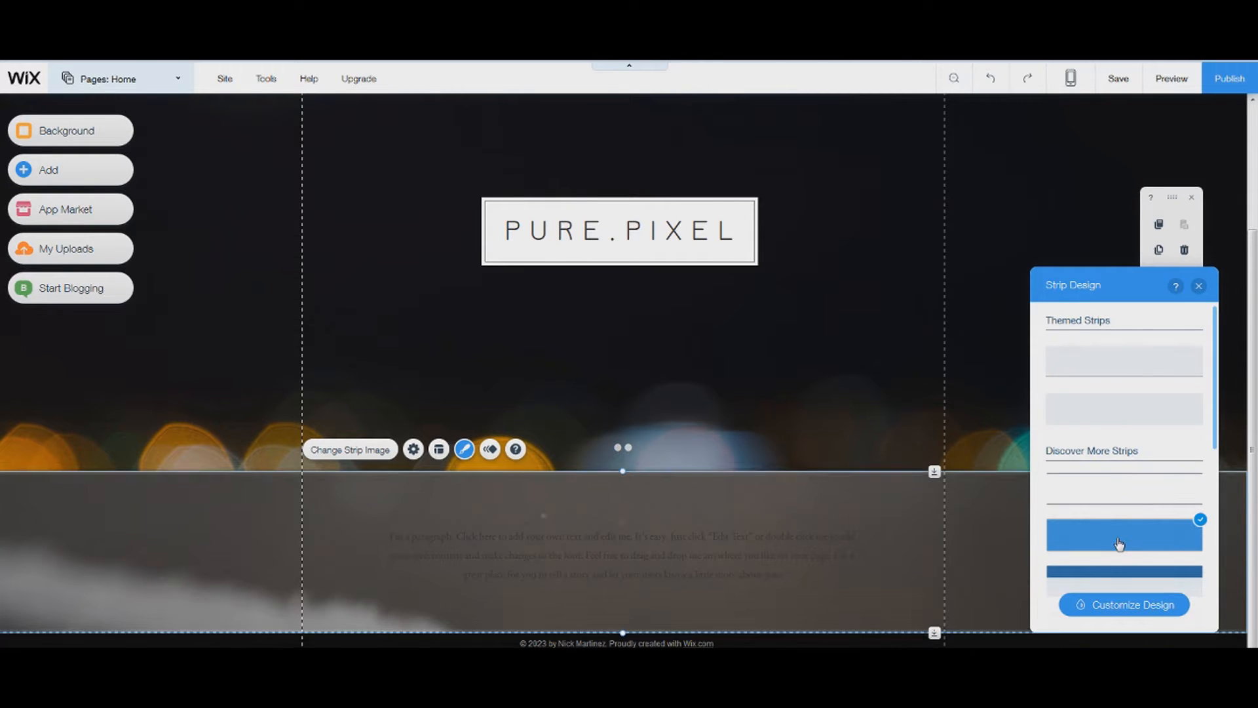
pyautogui.click(1198, 286)
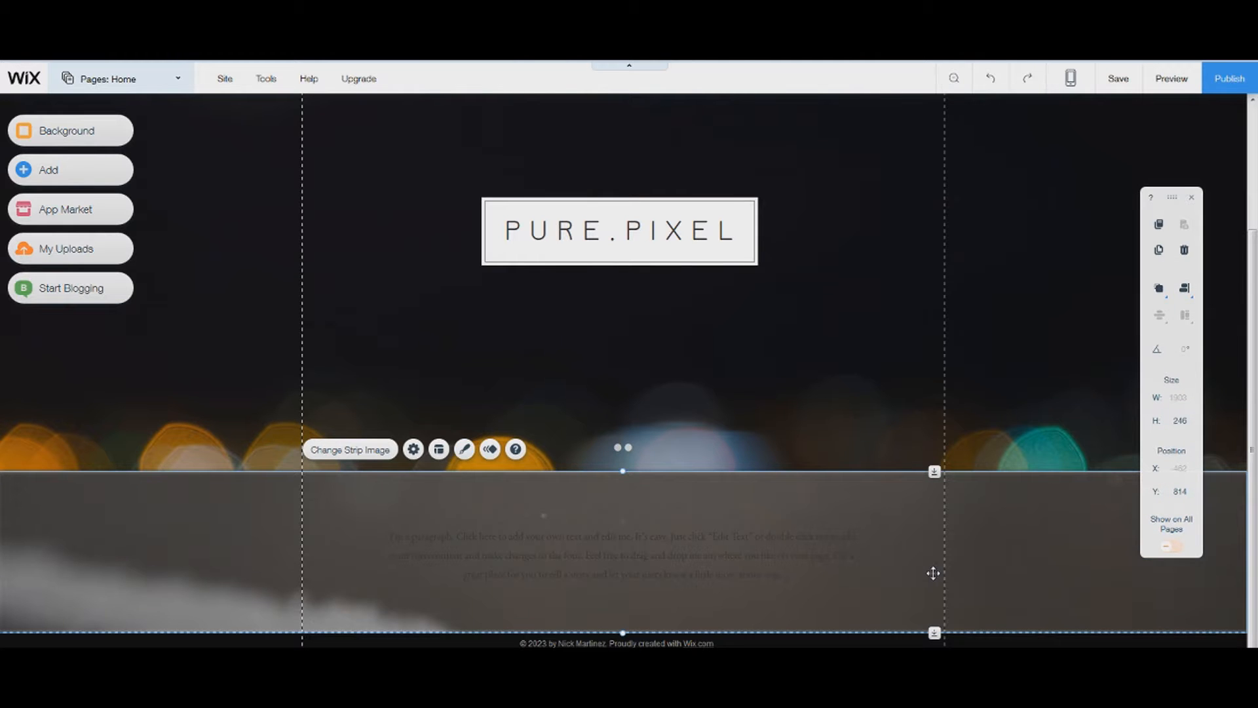
# Delete the strip behind the paragraph below the slideshow
pyautogui.press('Delete')
pyautogui.hotkey('ctrl', 'z')
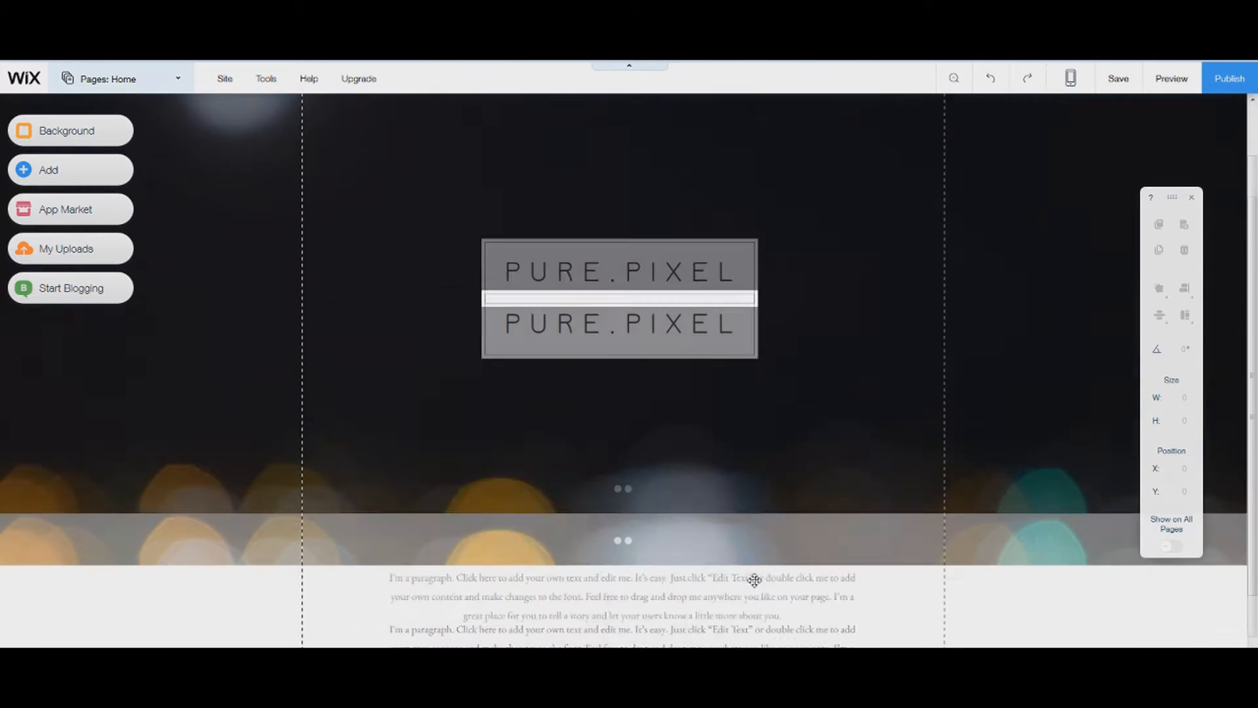
pyautogui.scroll(-1, 590, 514)
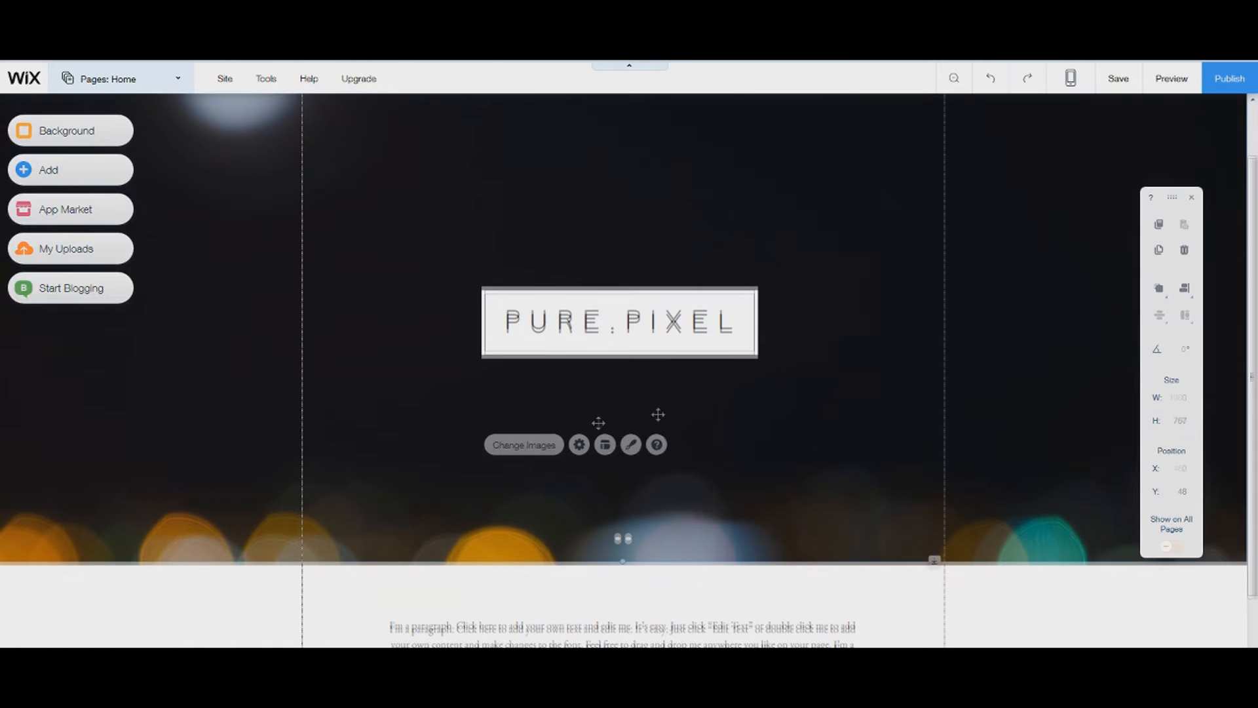
# Try several Grid Galleries designs on the slideshow, including the collage, the framed grid and the grid with dark caption bars
pyautogui.click(979, 452)
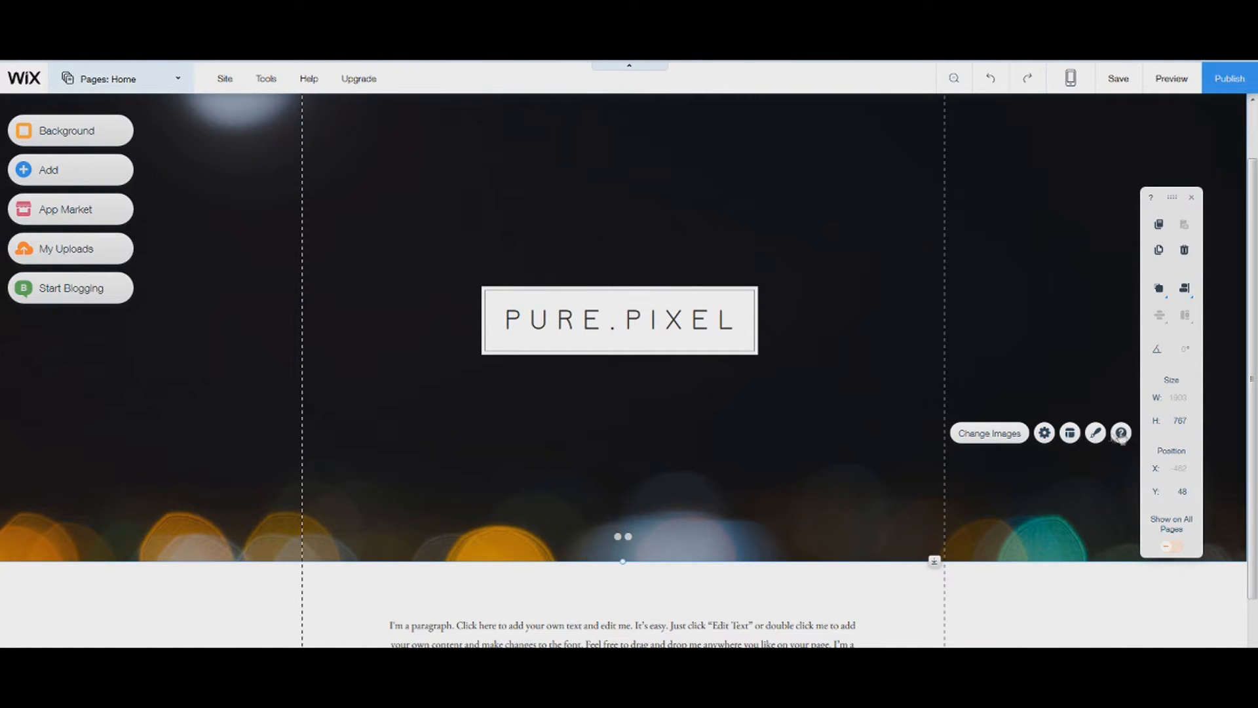
pyautogui.click(1096, 434)
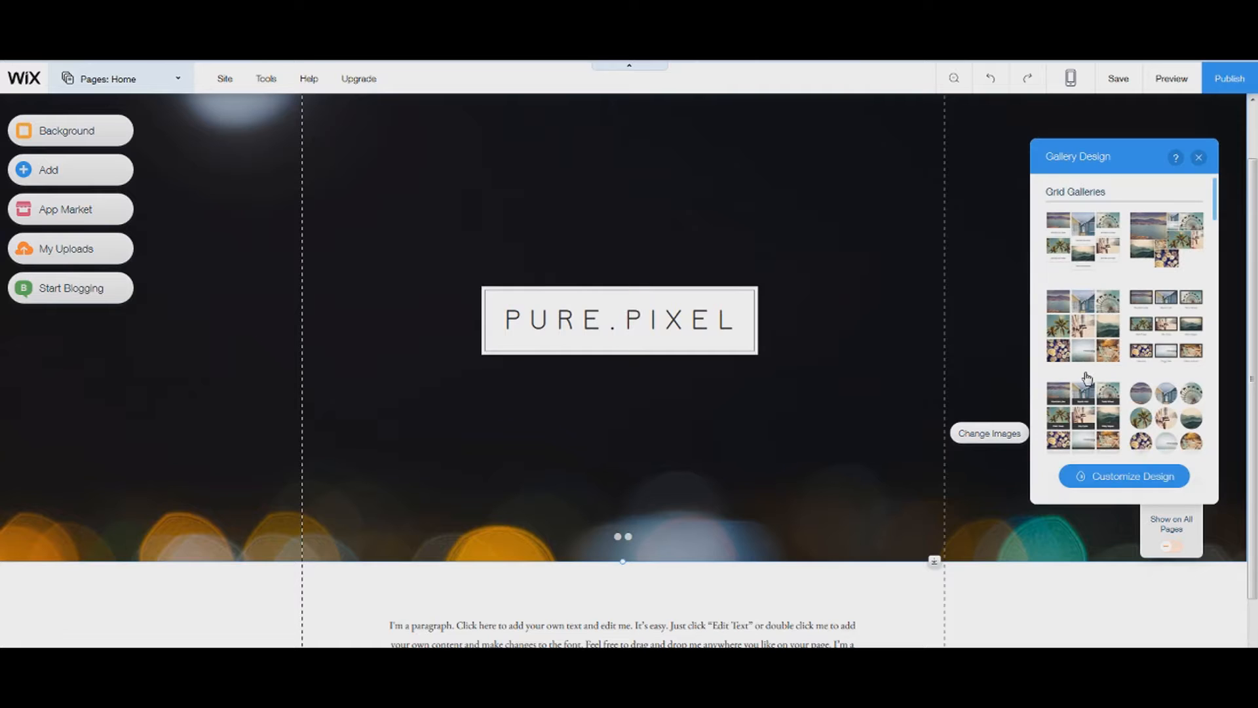
pyautogui.click(1096, 269)
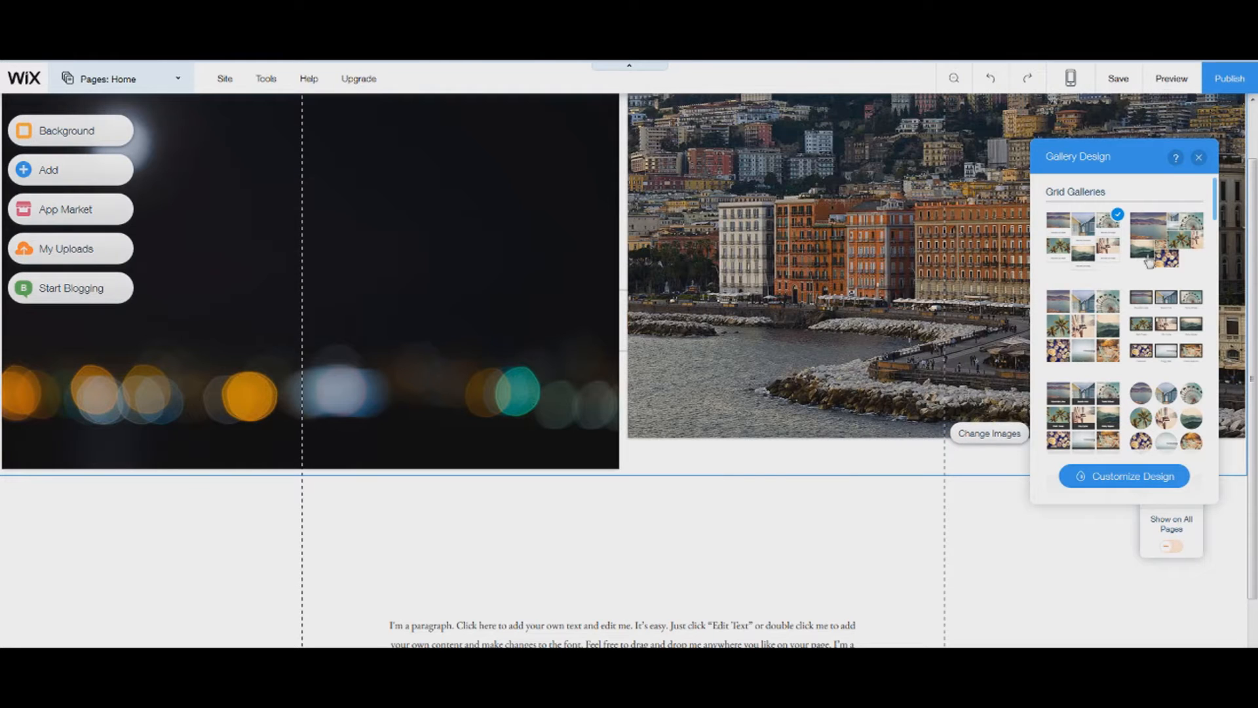
pyautogui.click(1171, 260)
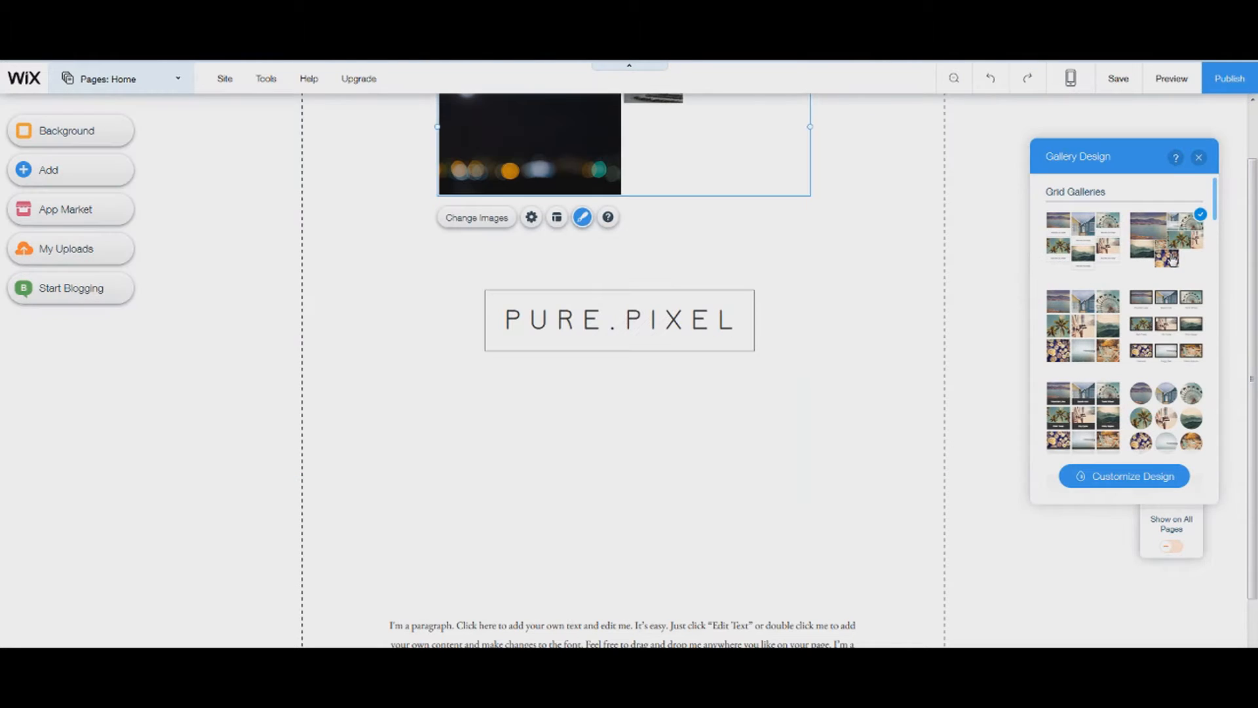
pyautogui.click(1162, 328)
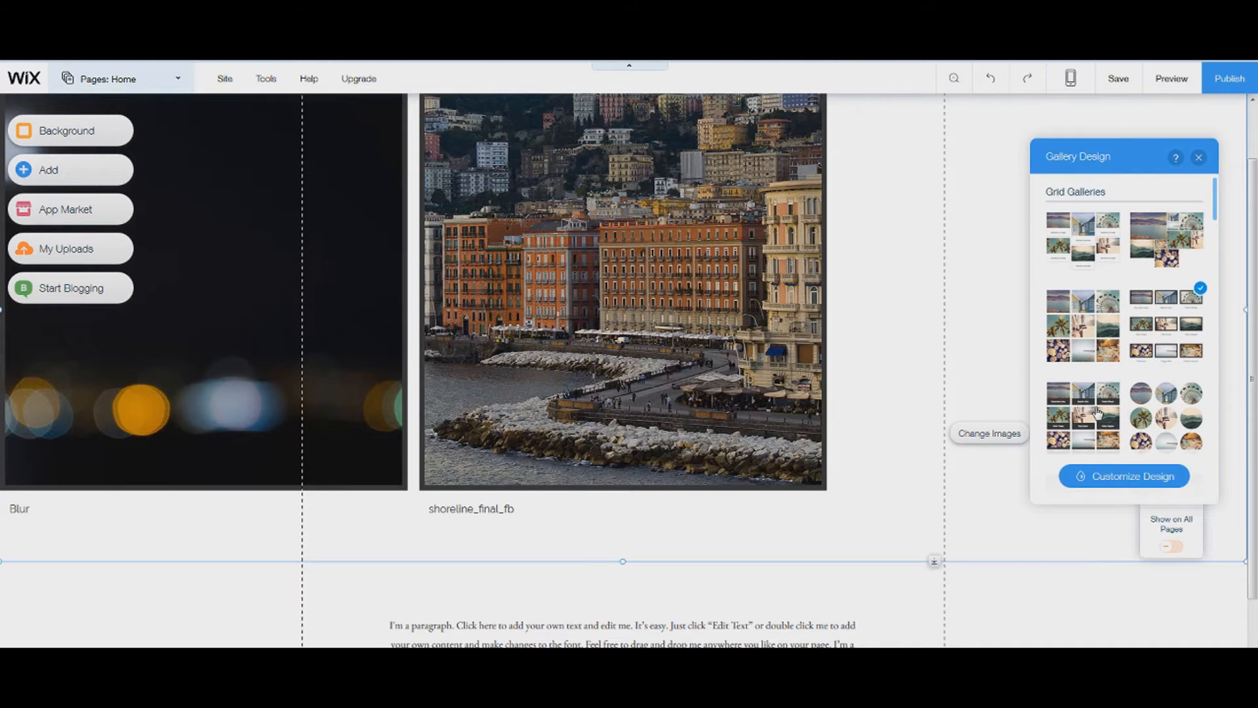
pyautogui.click(1099, 411)
pyautogui.scroll(-3, 1098, 411)
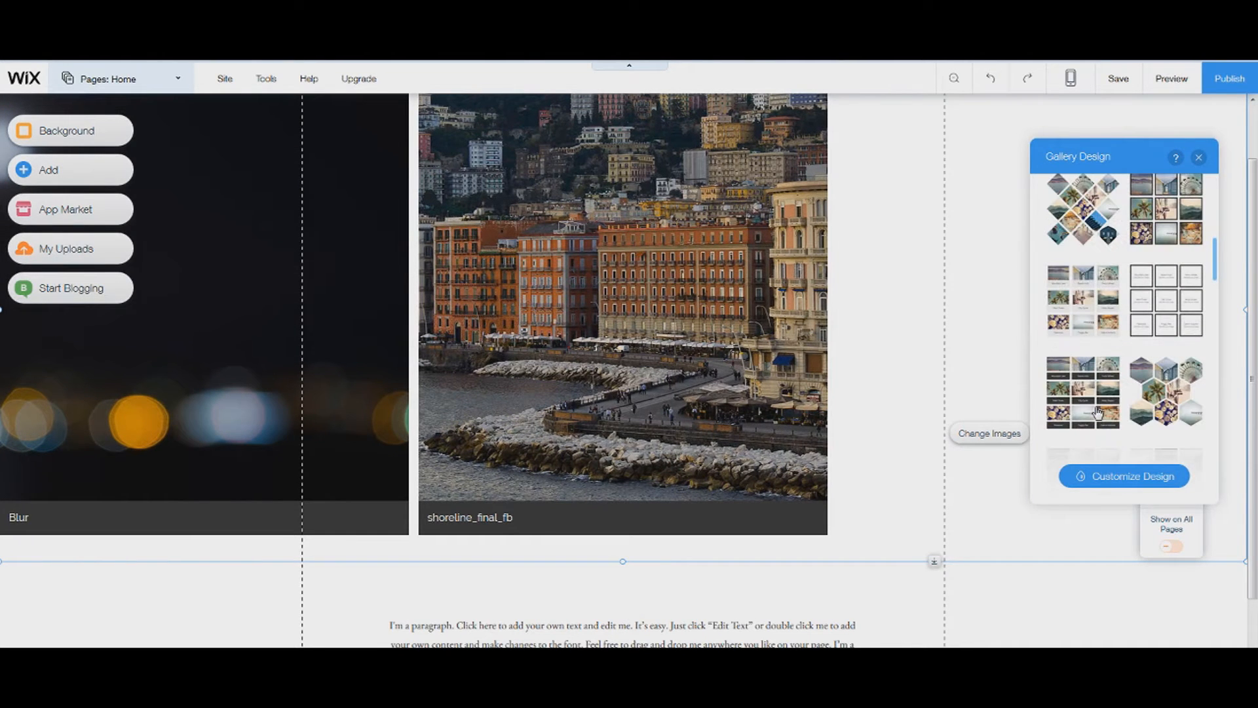
pyautogui.scroll(5, 1098, 412)
pyautogui.click(1199, 157)
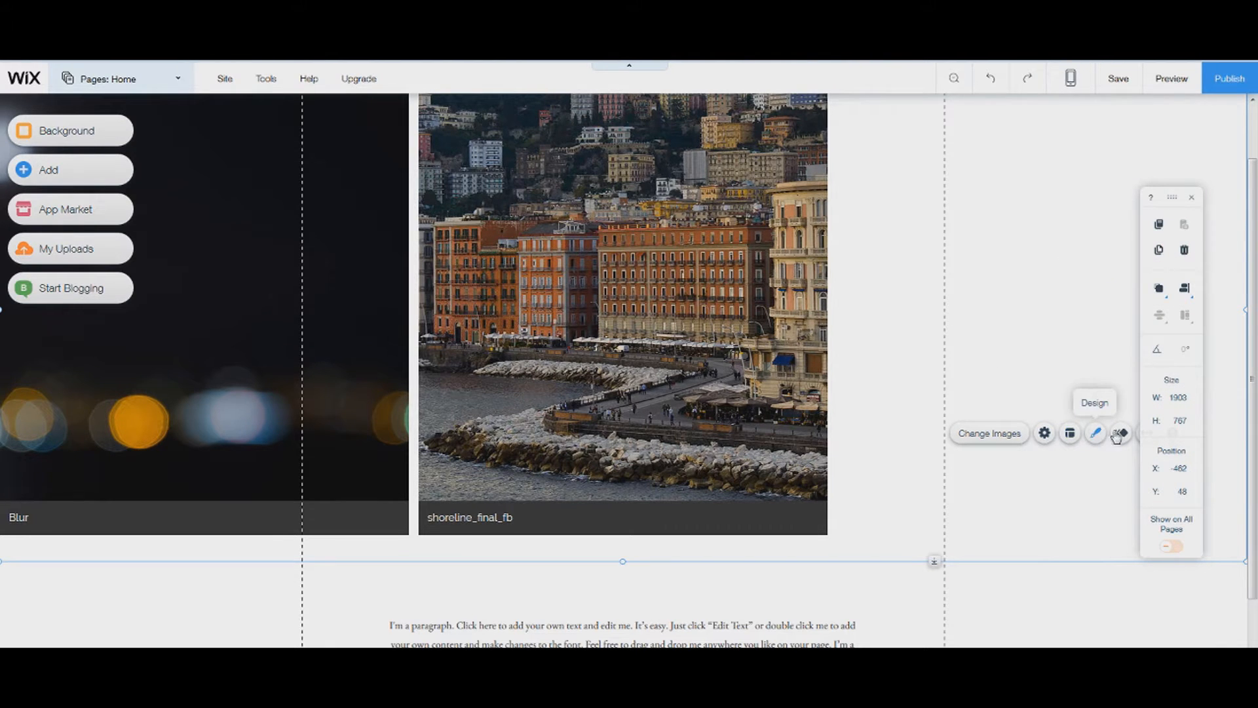
# Undo the gallery design changes back to the full-width slideshow
pyautogui.click(845, 403)
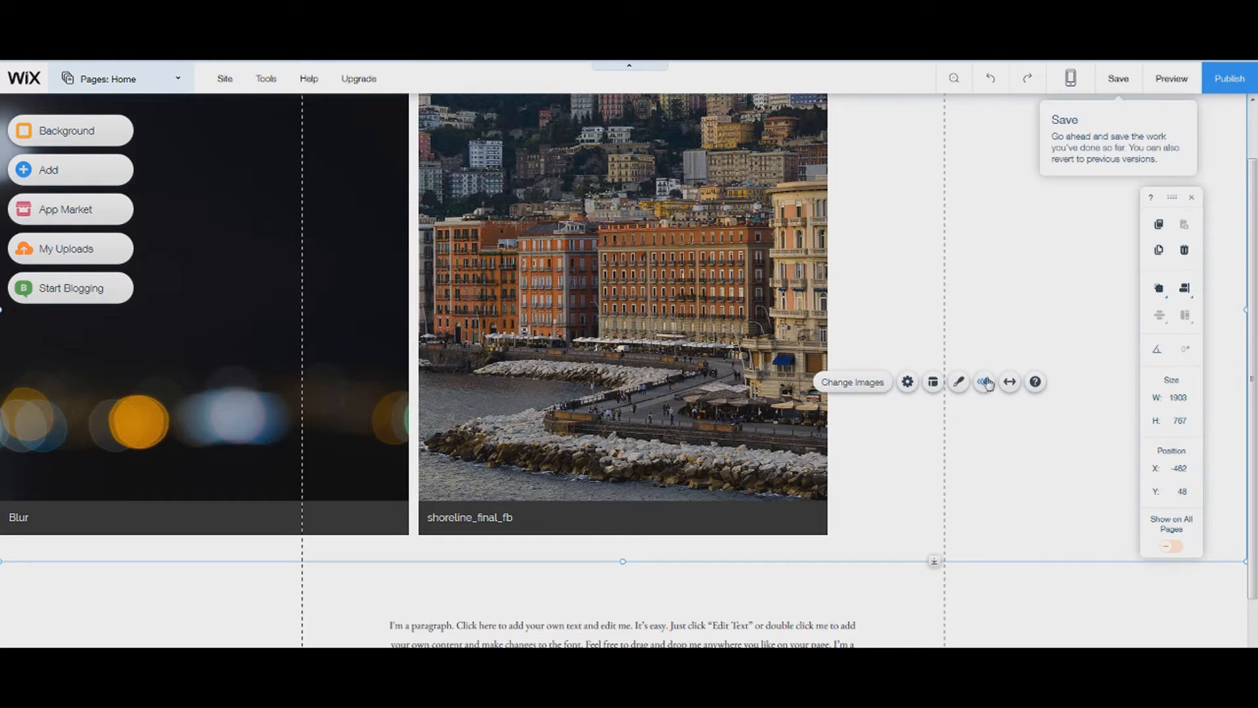
pyautogui.click(898, 422)
pyautogui.hotkey('ctrl', 'z')
pyautogui.hotkey('ctrl', 'z')
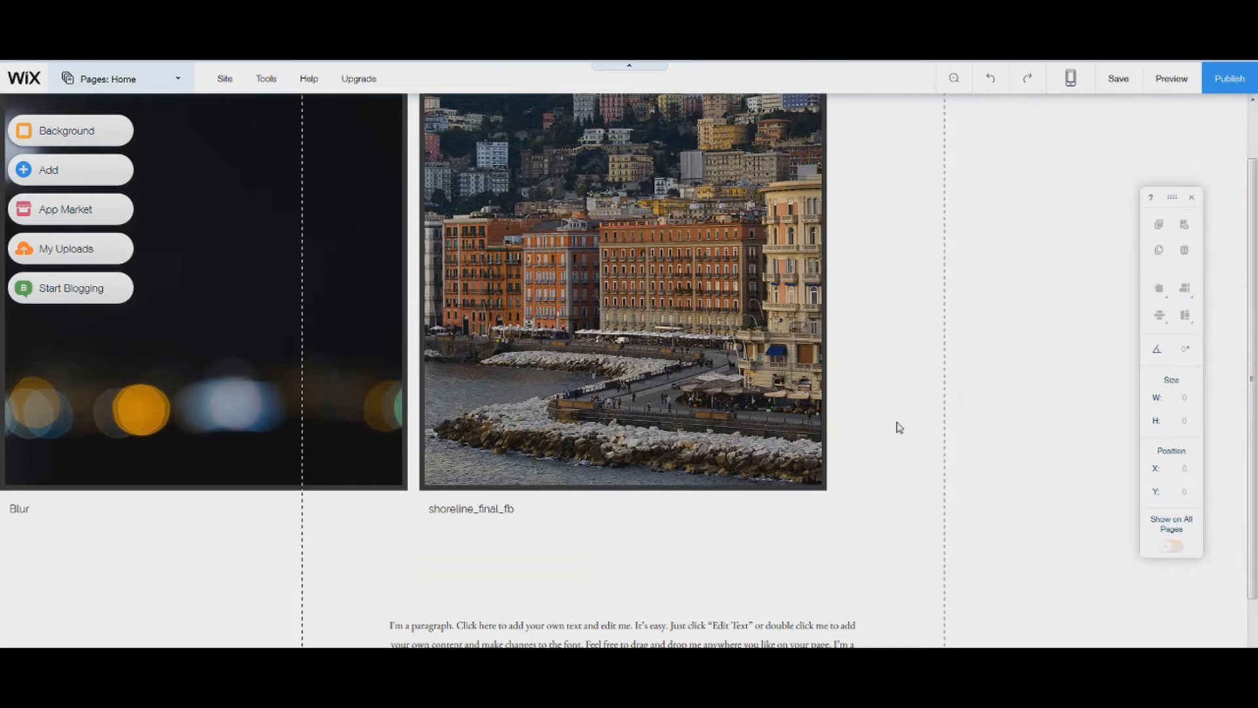
pyautogui.hotkey('ctrl', 'z')
pyautogui.hotkey('ctrl', 'z')
pyautogui.hotkey('ctrl', 'z')
pyautogui.hotkey('ctrl', 'z')
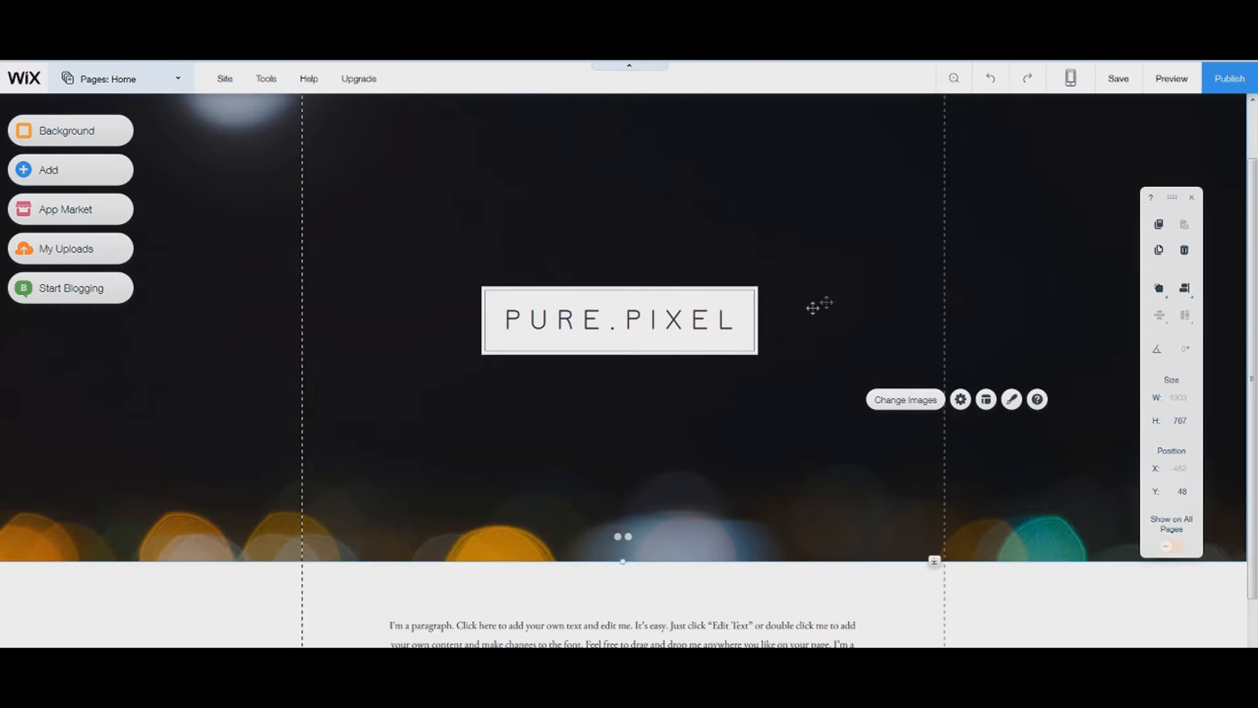
# Check the slideshow's autoplay settings and move the slideshow up to about Y 36
pyautogui.click(962, 400)
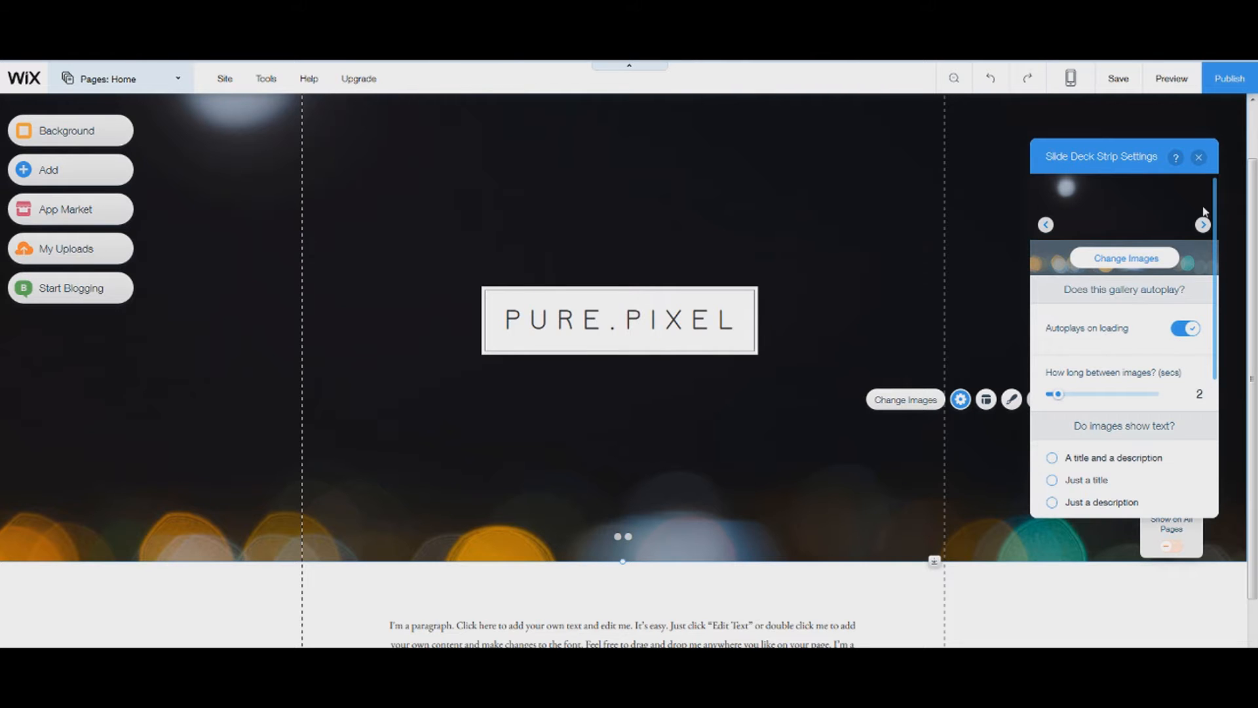
pyautogui.click(1199, 164)
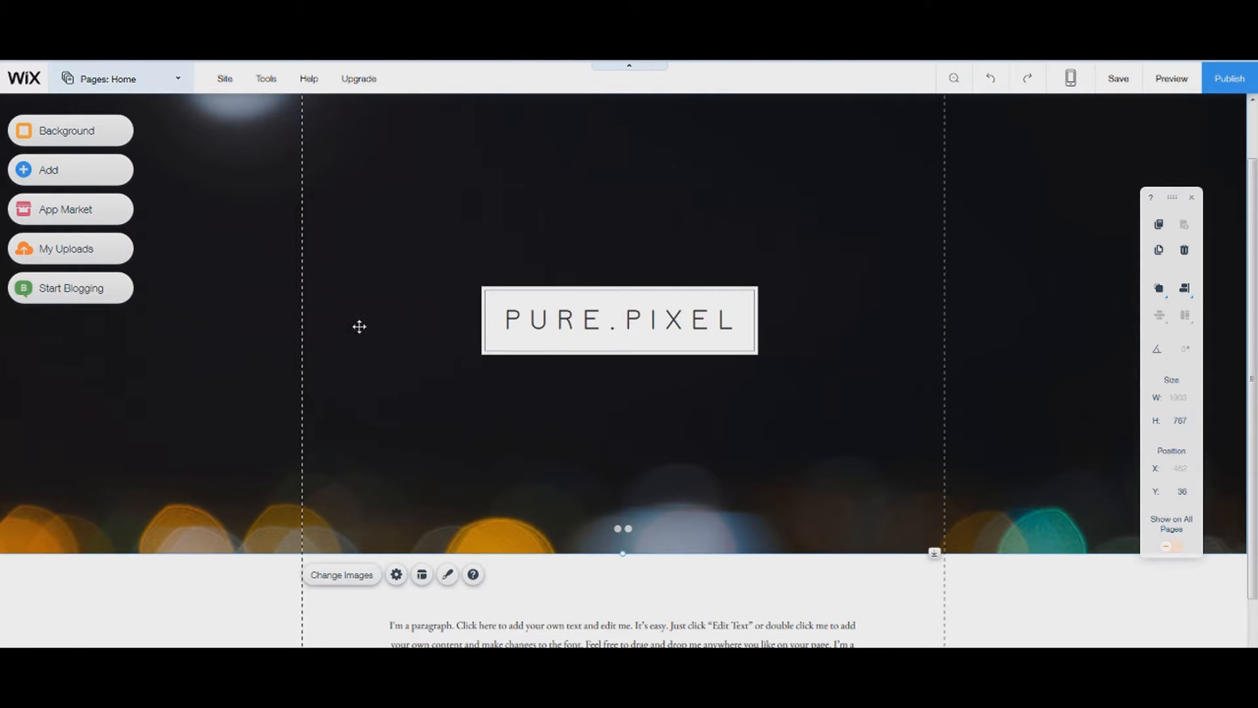
pyautogui.rightClick(370, 295)
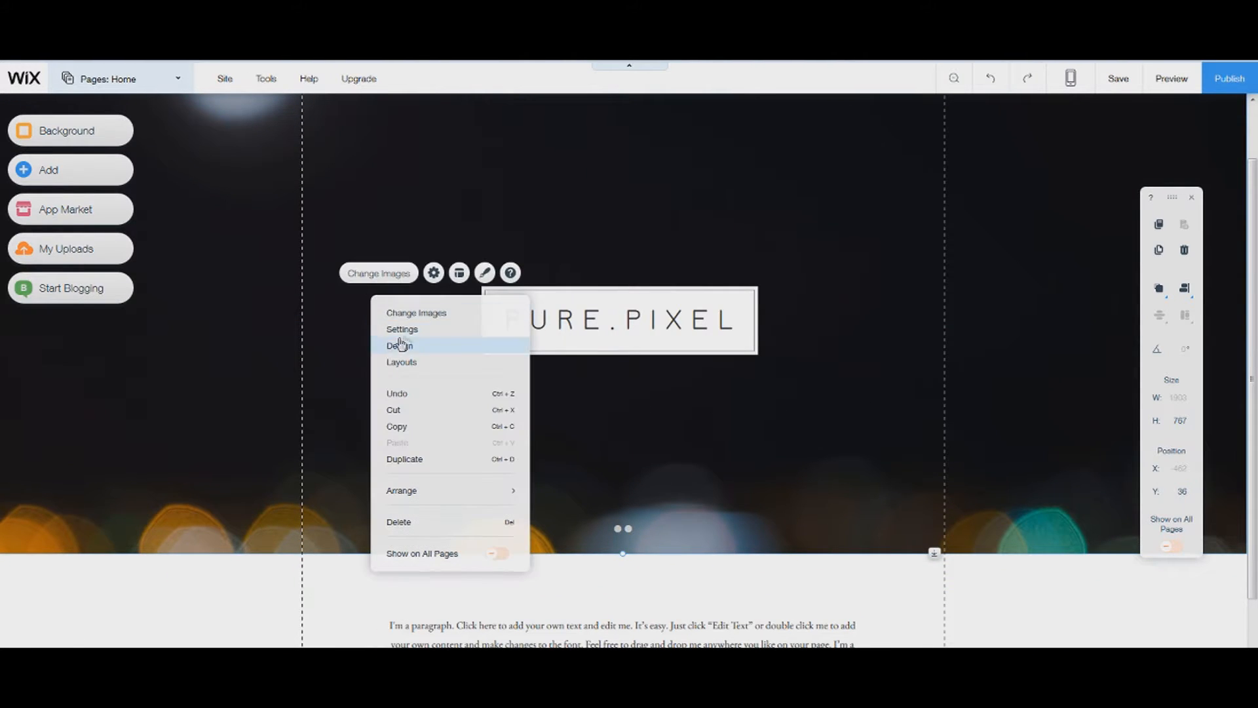
pyautogui.moveTo(454, 497)
pyautogui.click(568, 388)
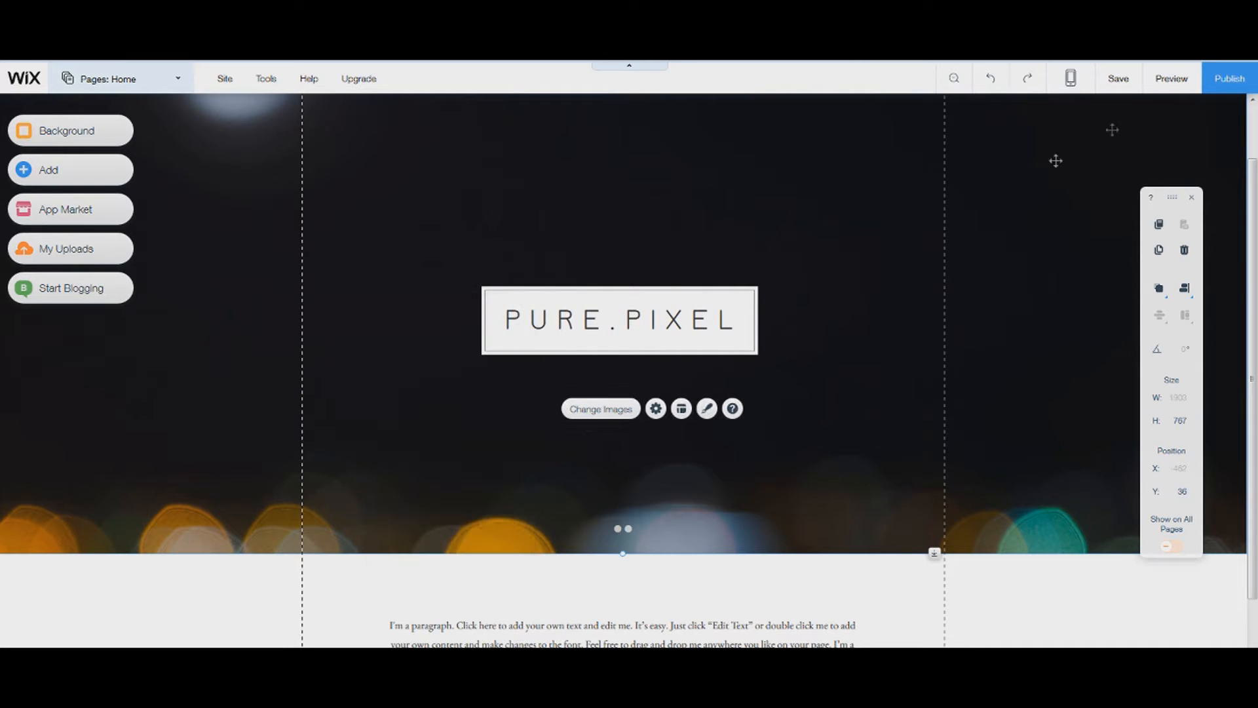
# Preview the site and examine the home page's slideshow and the content around it
pyautogui.click(1174, 80)
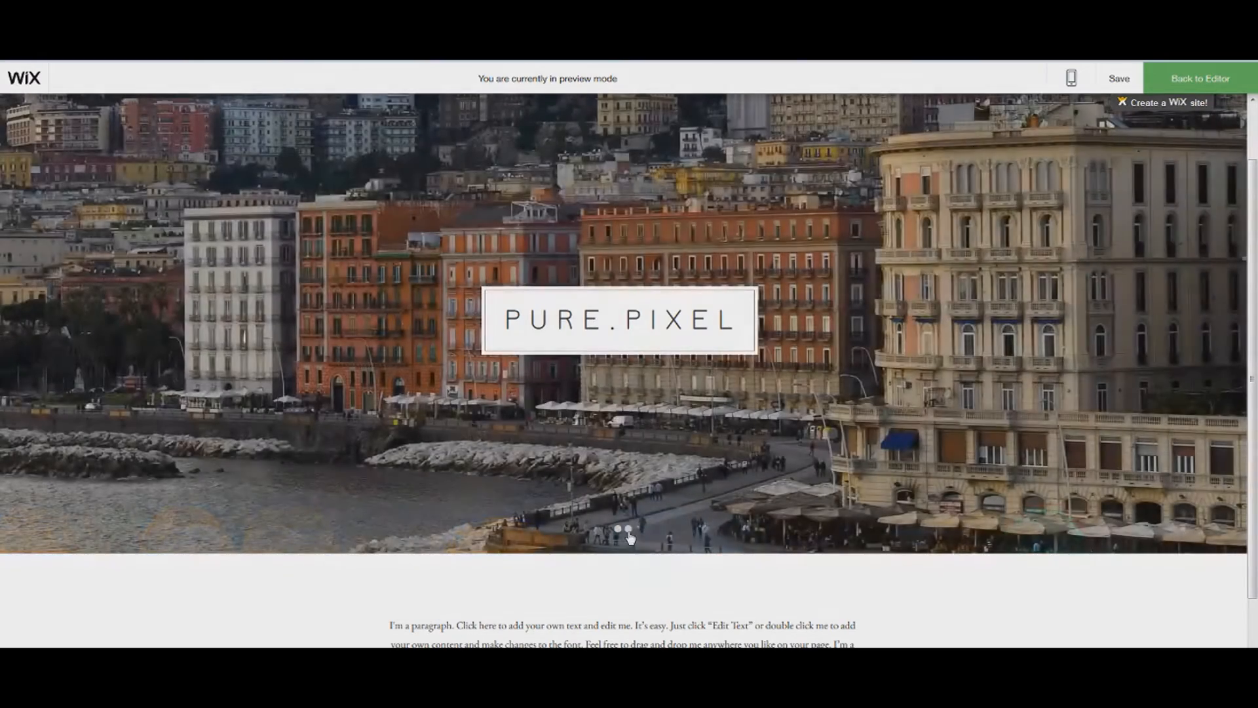
pyautogui.scroll(-2, 772, 577)
pyautogui.scroll(4, 770, 566)
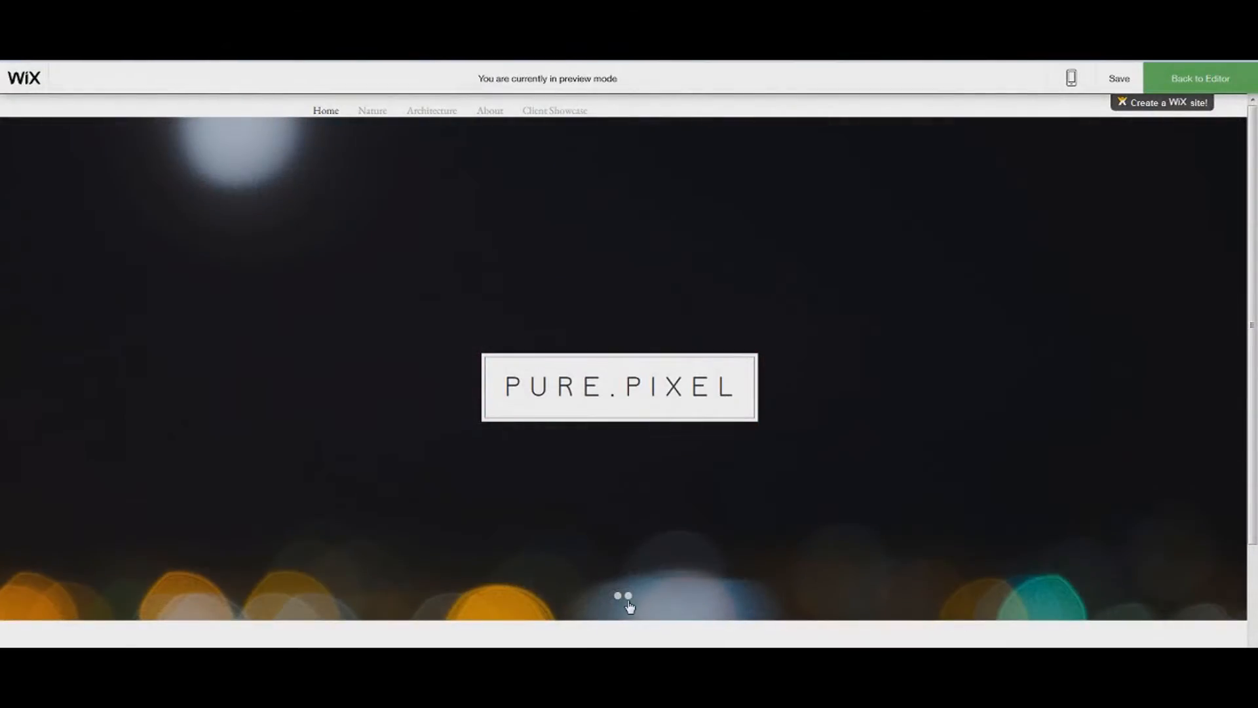
# Switch between the slideshow's photos in the preview, examine the home page, and return to editing
pyautogui.click(628, 601)
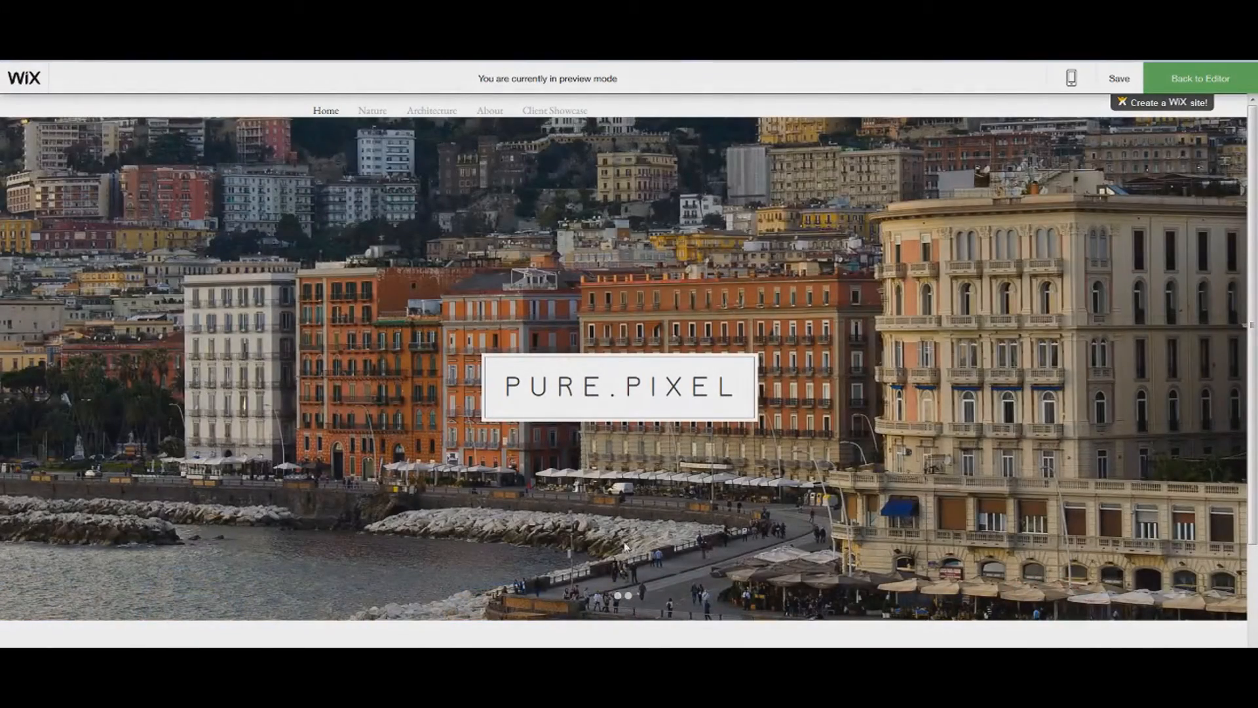
pyautogui.click(618, 595)
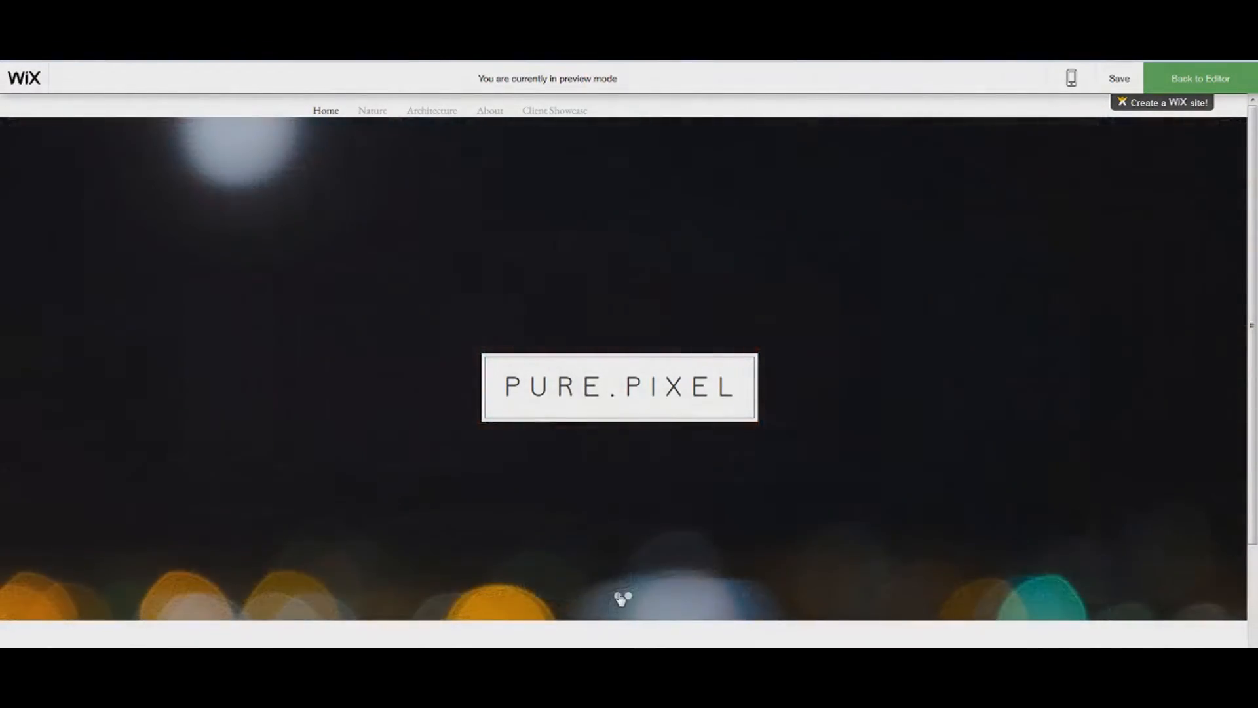
pyautogui.scroll(-3, 635, 557)
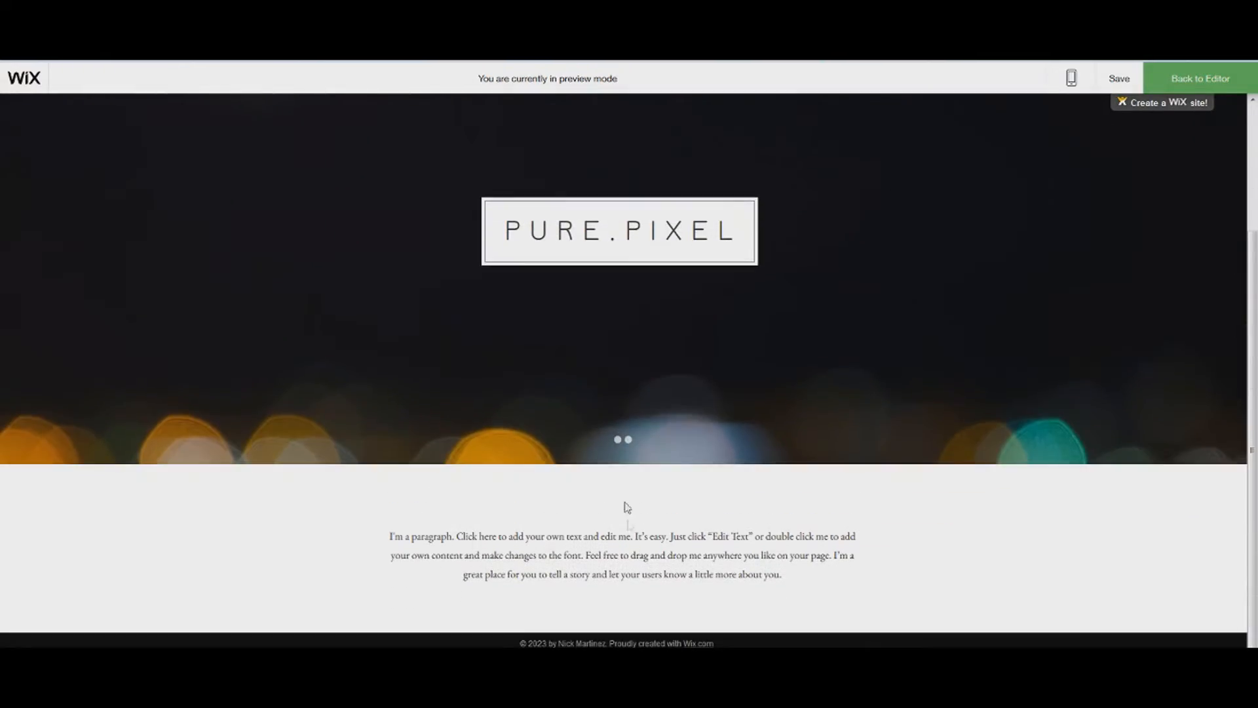
pyautogui.click(628, 440)
pyautogui.scroll(3, 635, 438)
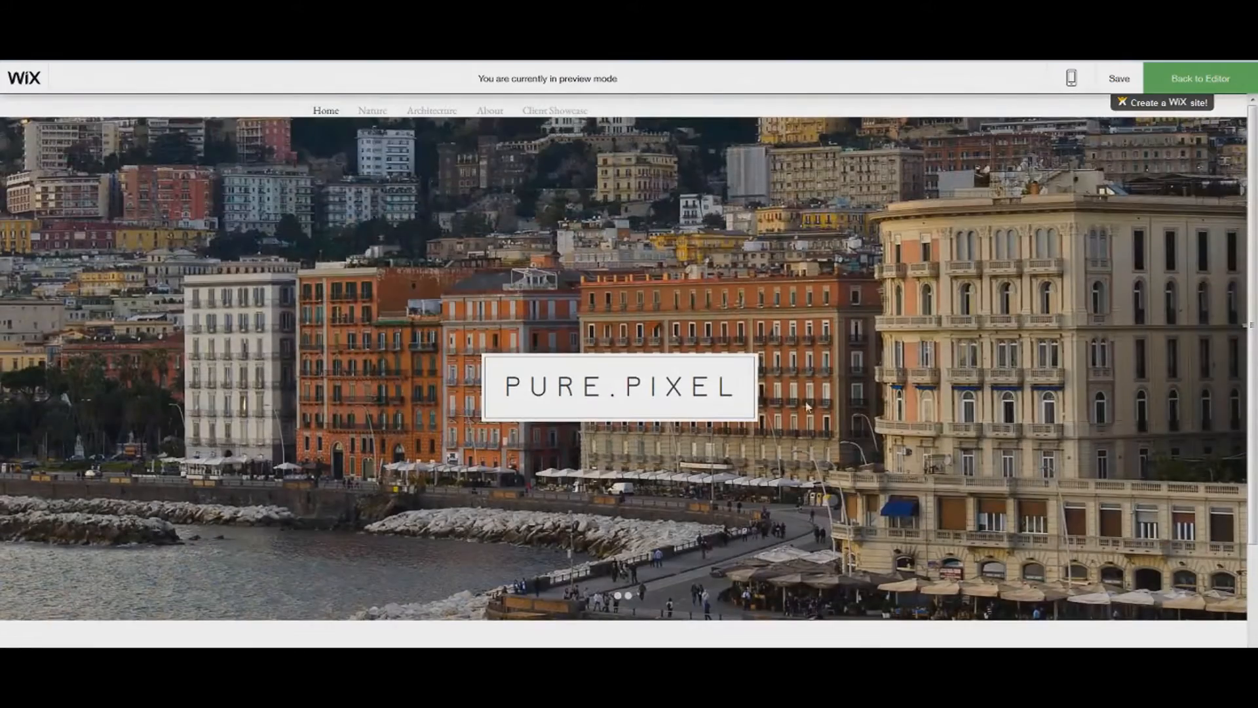
pyautogui.scroll(-2, 702, 435)
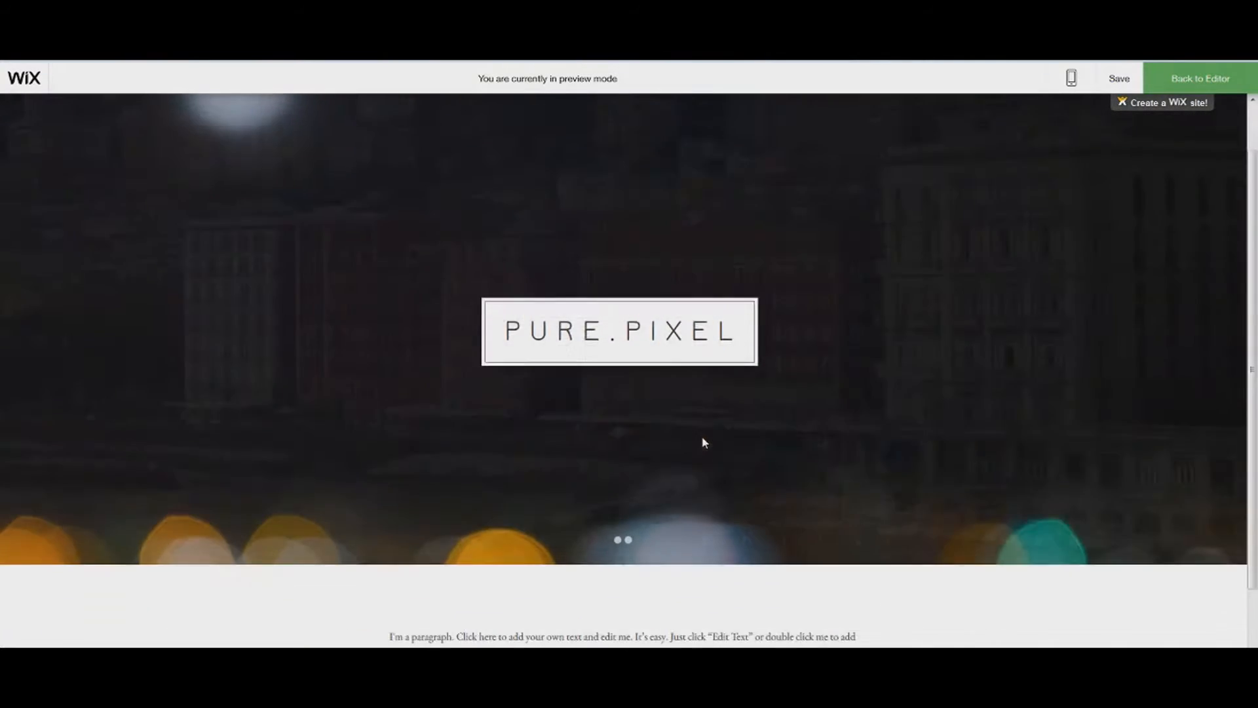
pyautogui.click(1190, 92)
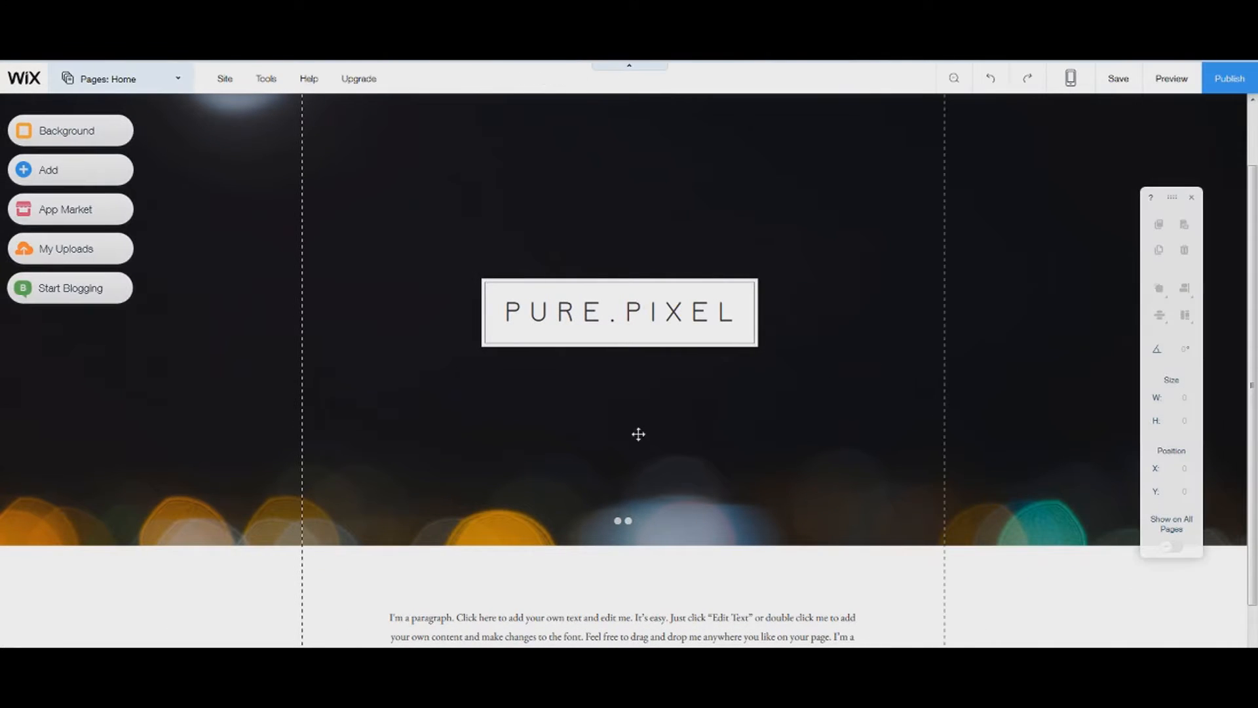
pyautogui.rightClick(633, 407)
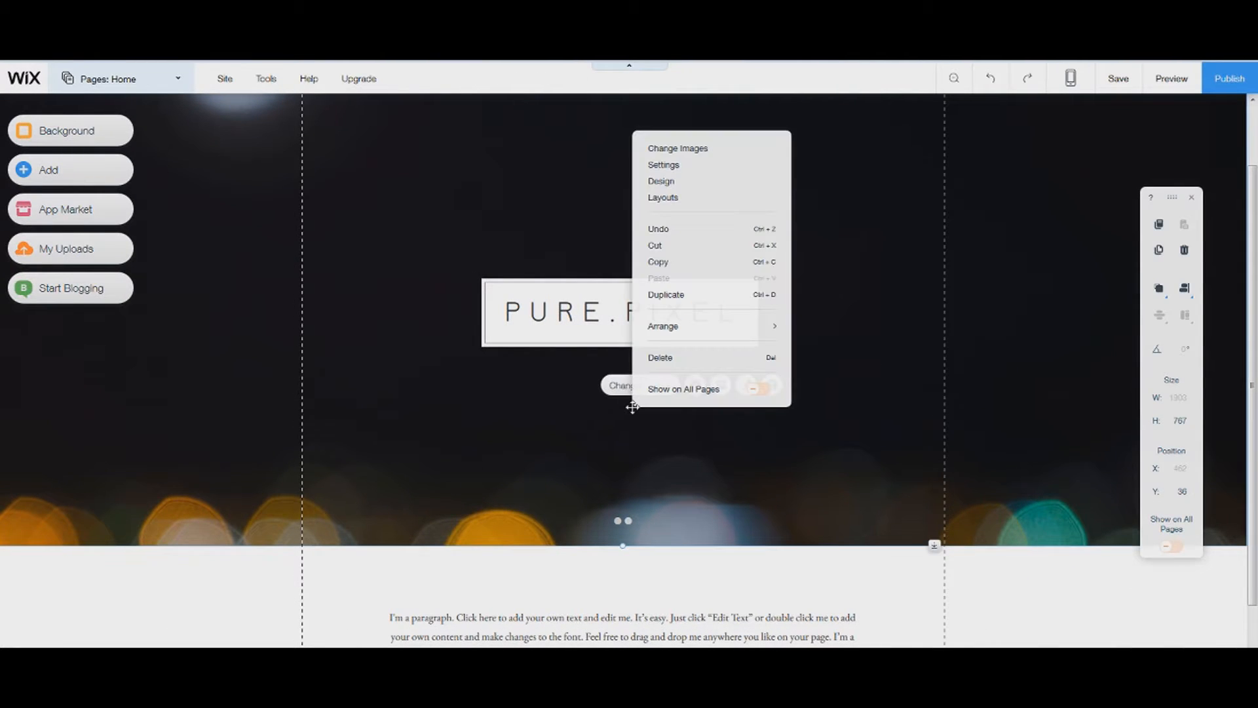
pyautogui.click(658, 182)
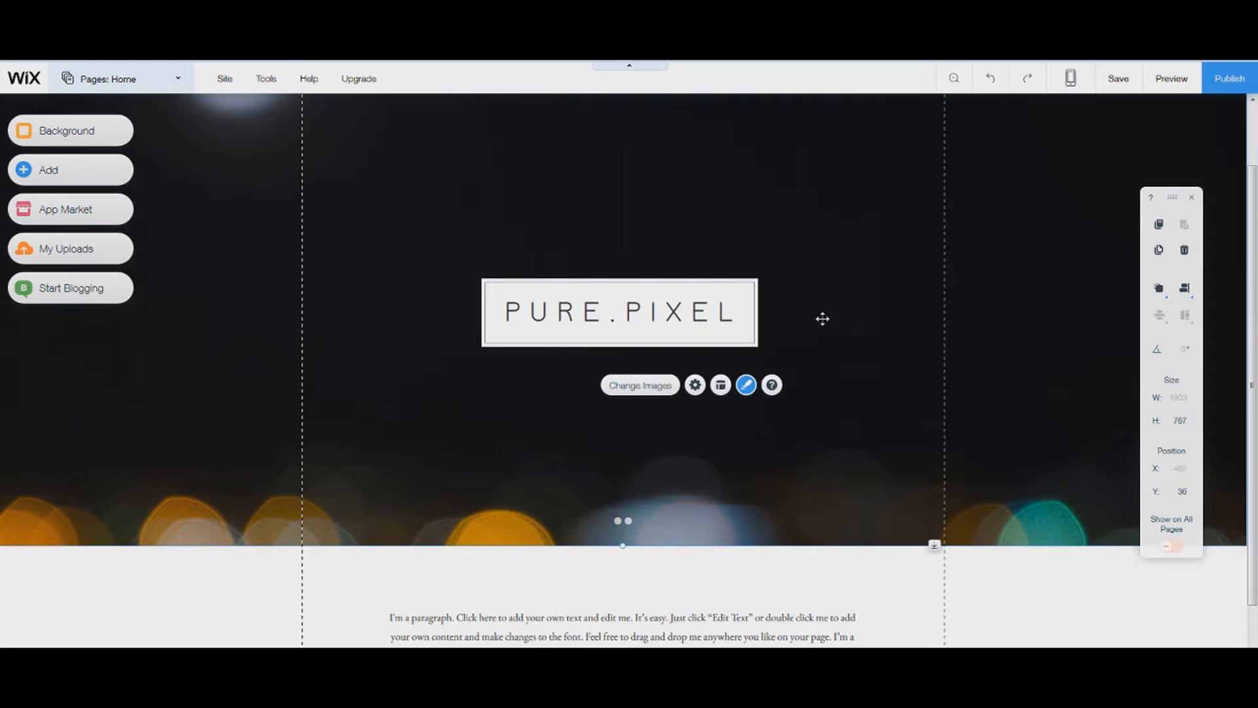
pyautogui.click(1201, 159)
# Set the home page slideshow's transition effect to Horizontal in its settings
pyautogui.rightClick(580, 417)
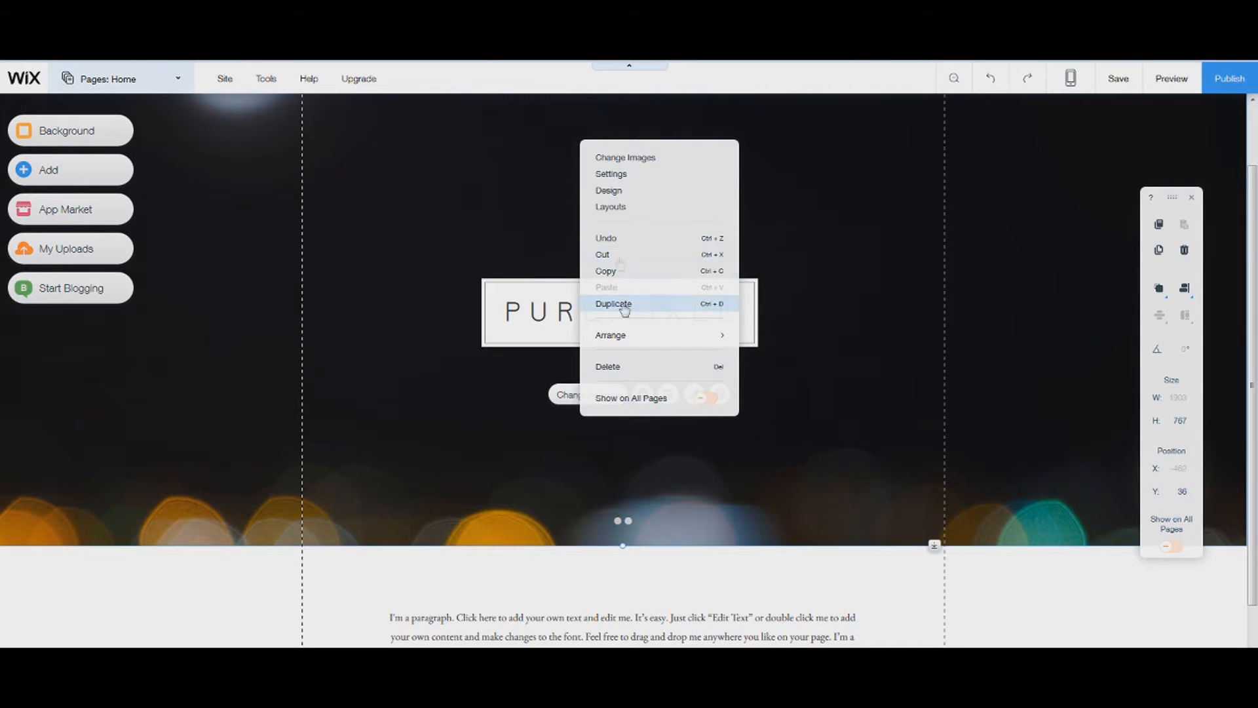
pyautogui.click(642, 174)
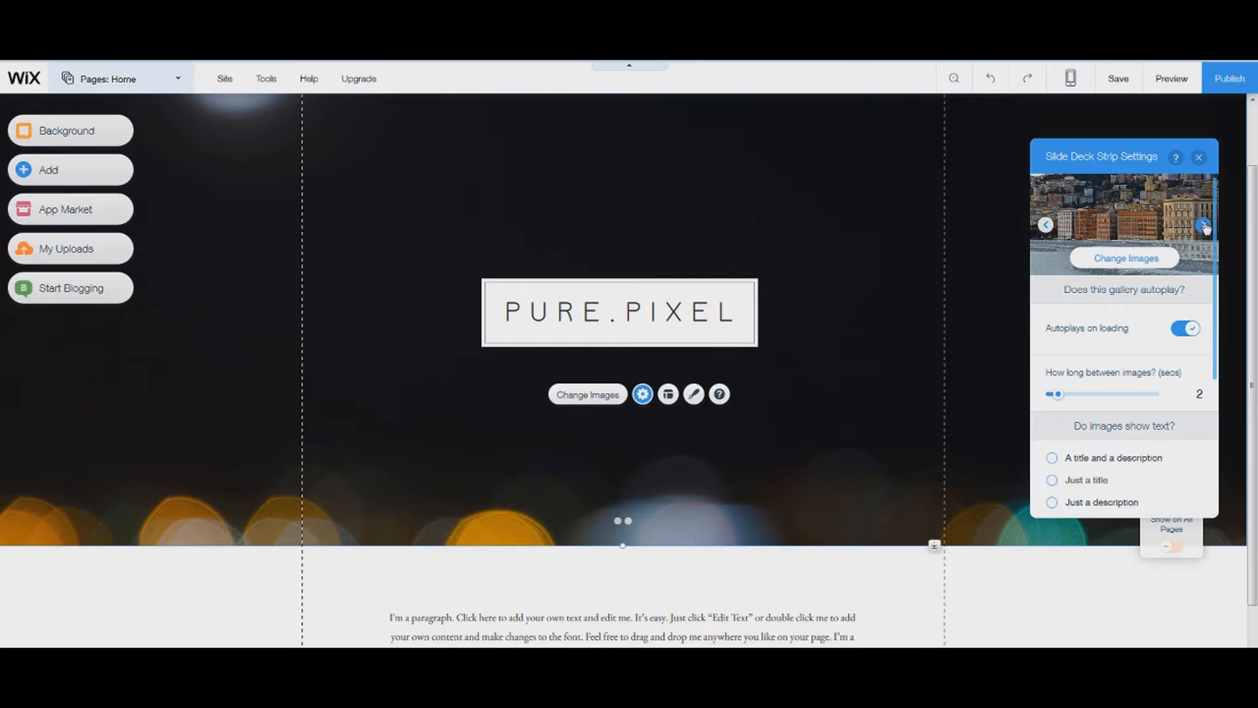
pyautogui.moveTo(1217, 352); pyautogui.dragTo(1221, 485)
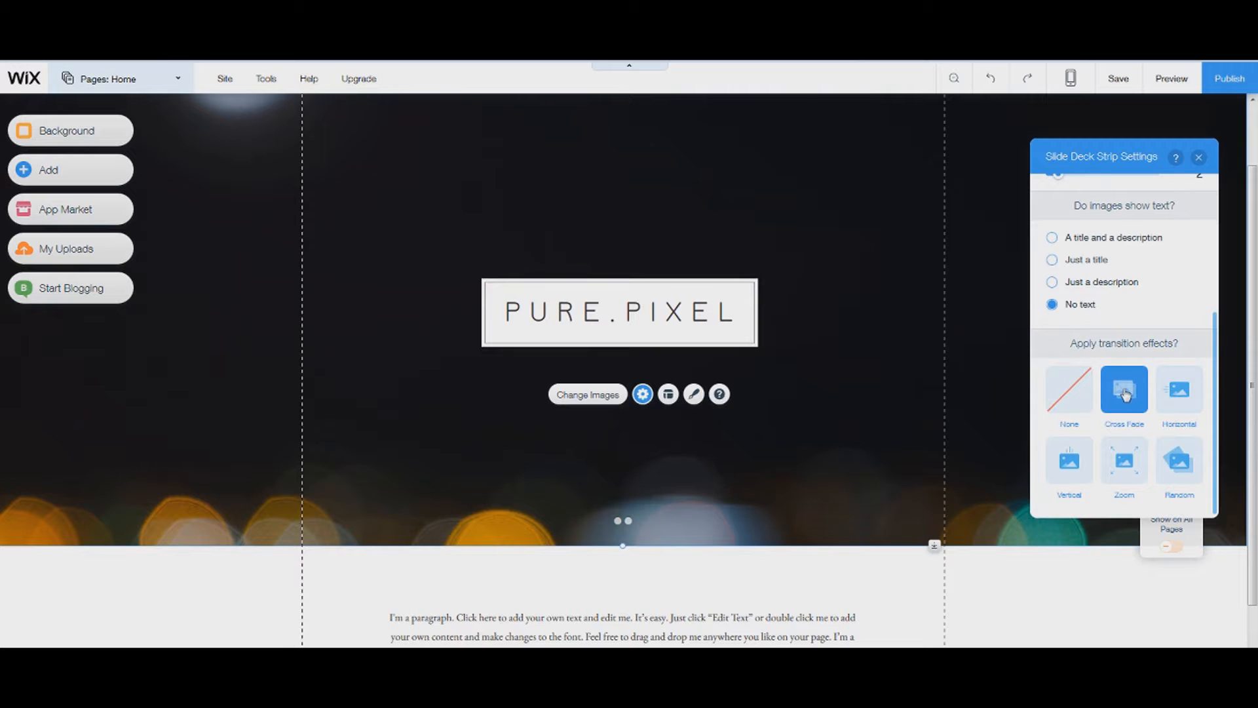
pyautogui.click(1179, 395)
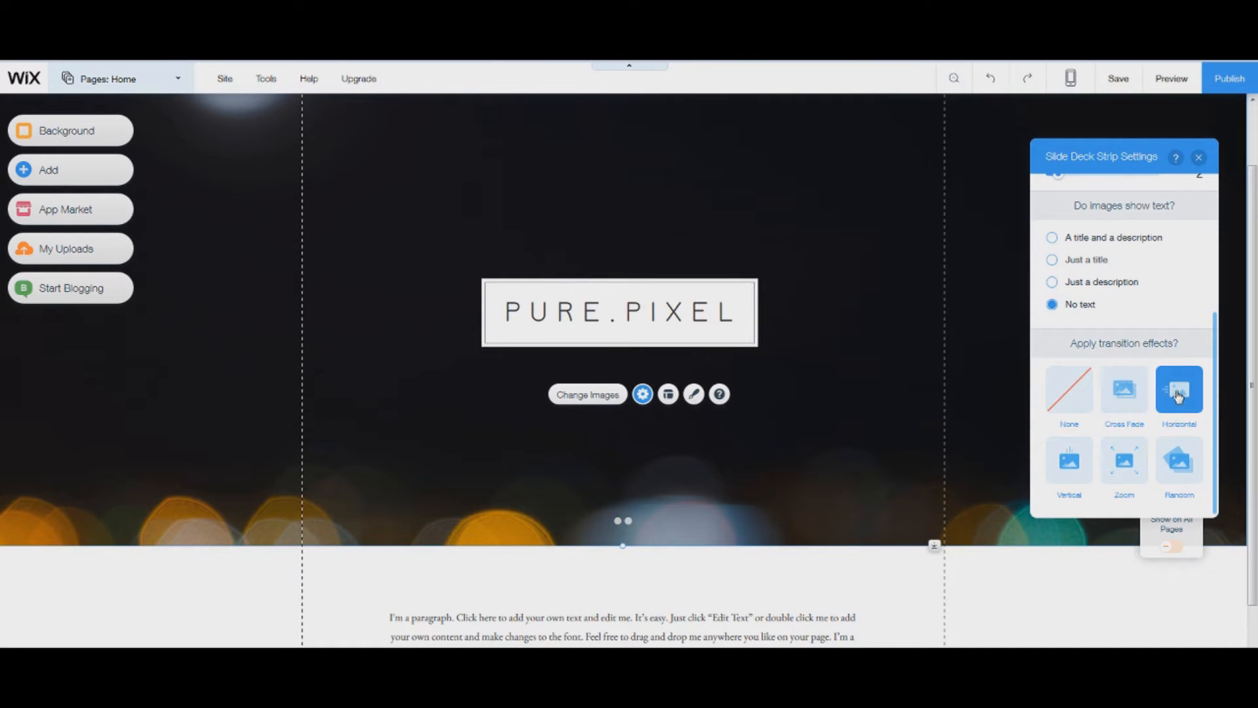
pyautogui.click(1199, 157)
# Replace the slideshow's first image, the dark Blur photo, with boats.jpg from the uploaded images
pyautogui.click(578, 396)
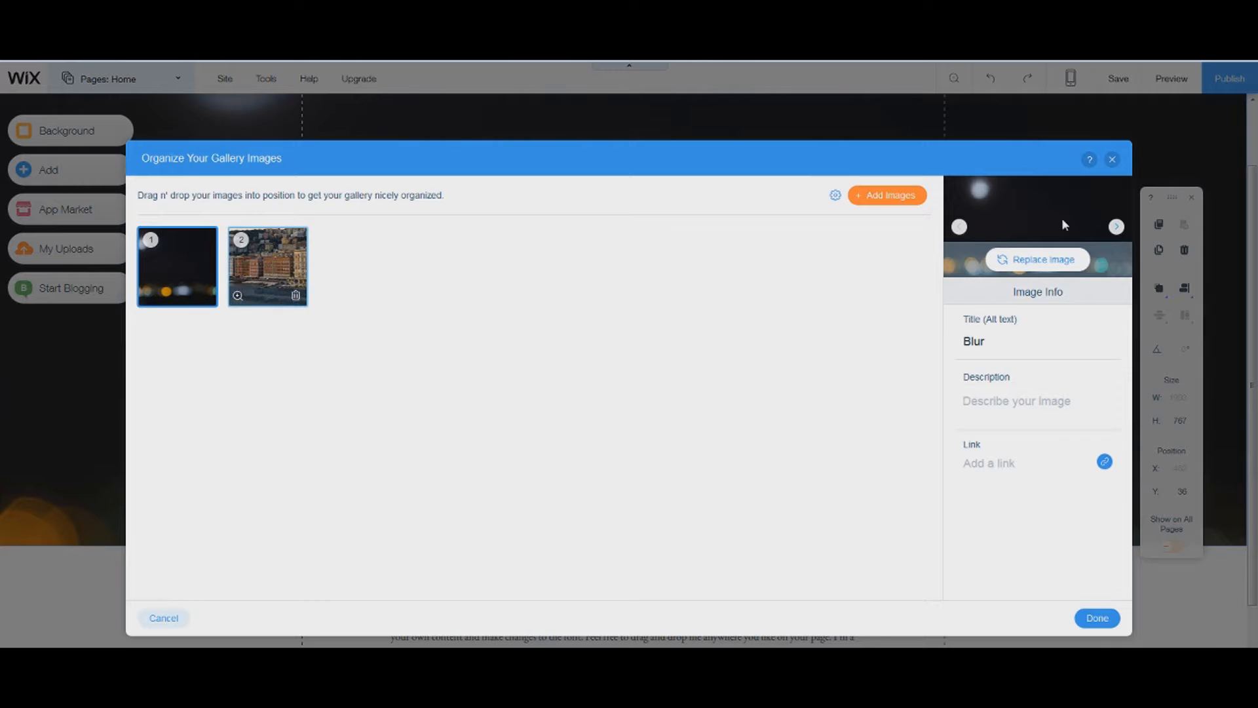
pyautogui.click(1013, 260)
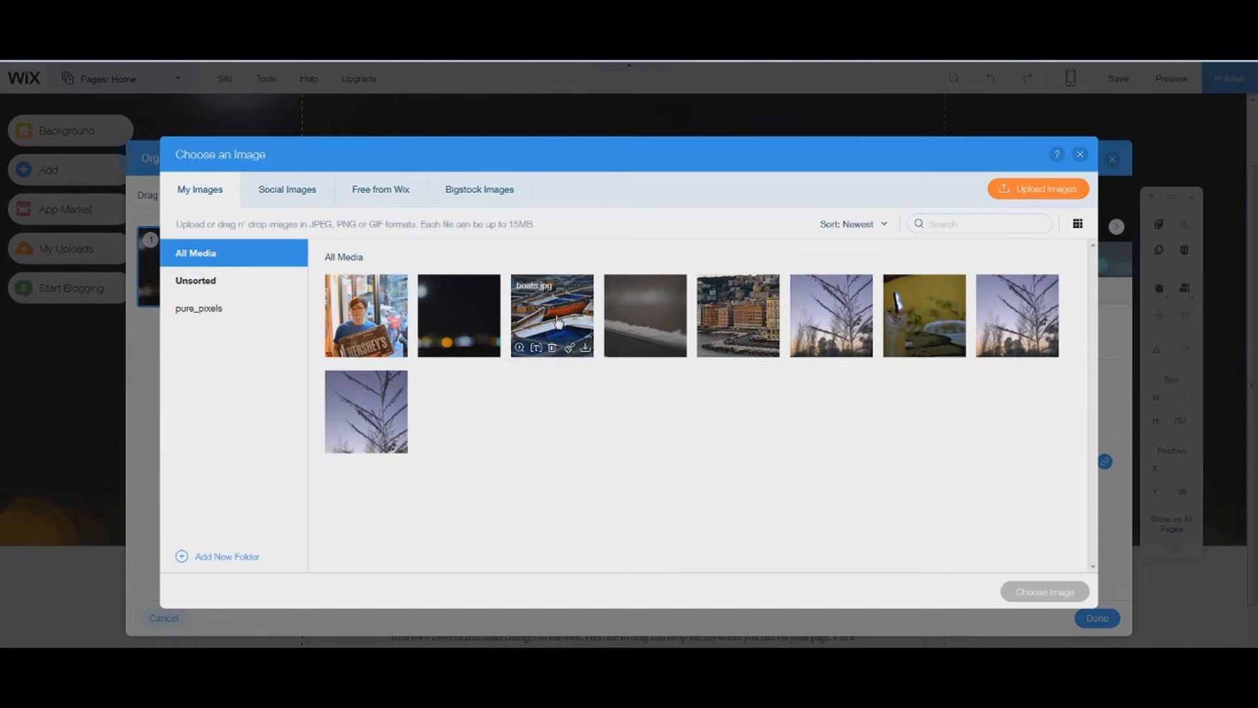
pyautogui.click(543, 335)
pyautogui.click(1044, 591)
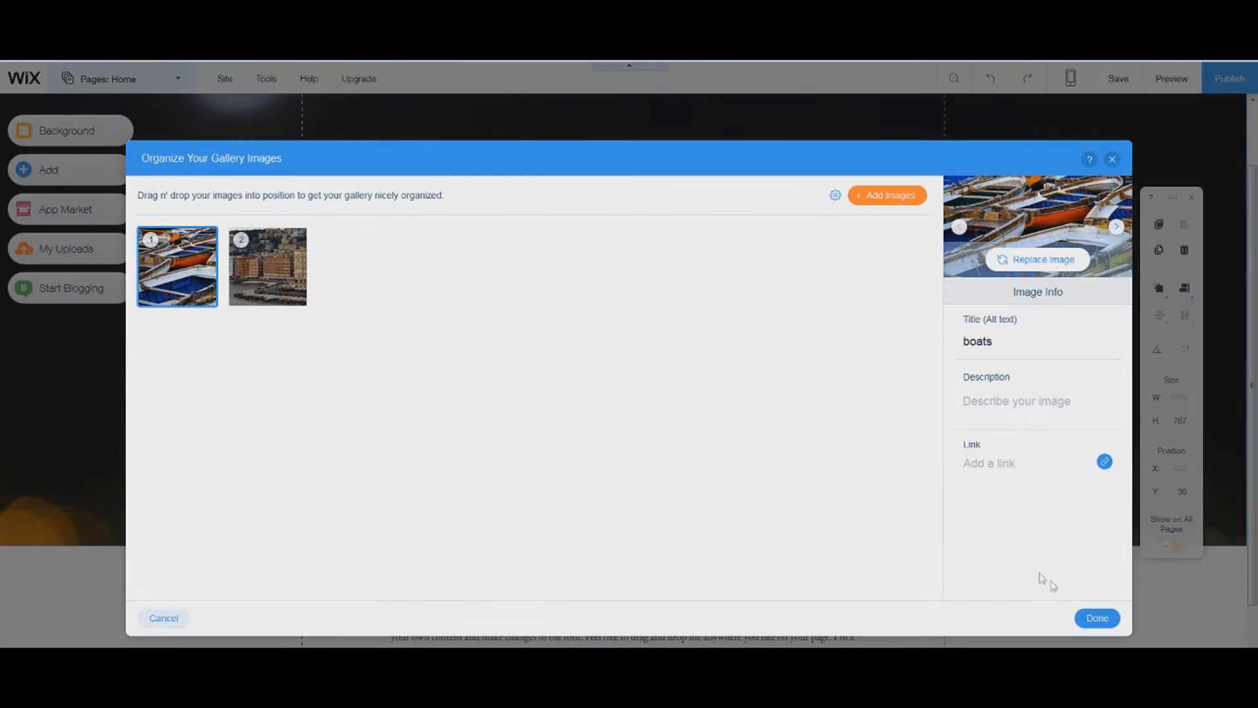
pyautogui.click(1096, 618)
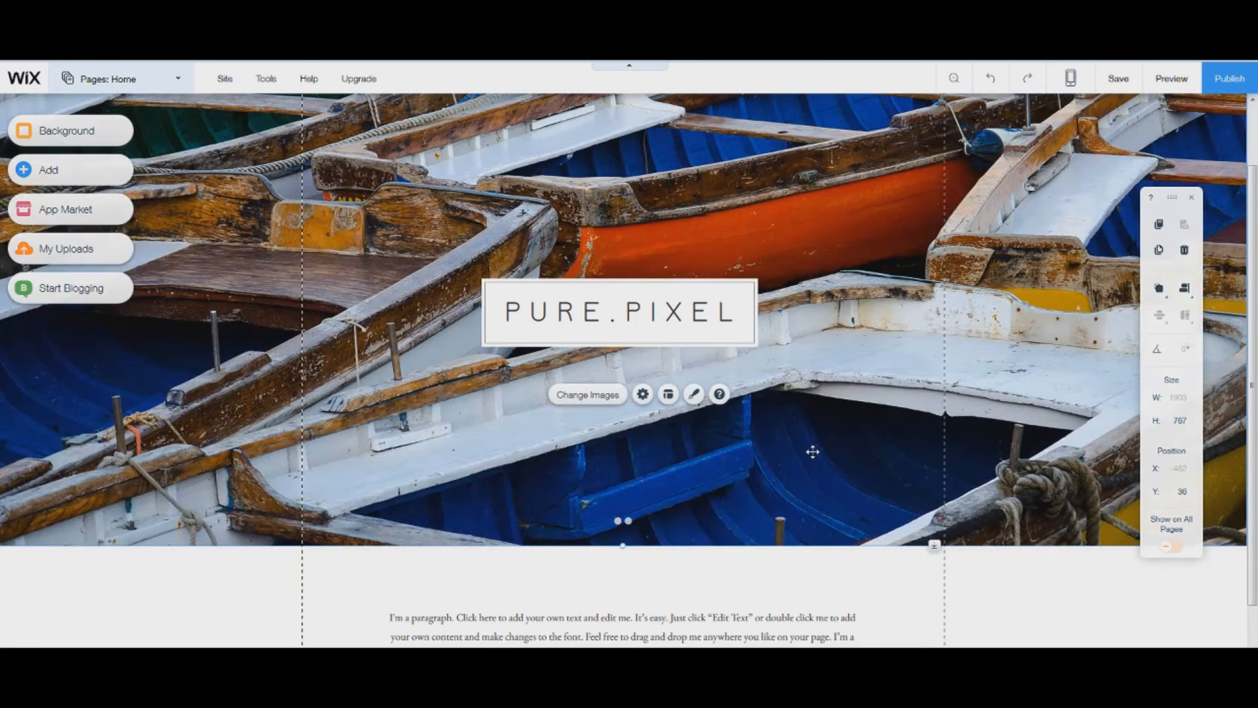
# Preview the home page and check its slideshow photos and the placeholder paragraph below them
pyautogui.click(1158, 79)
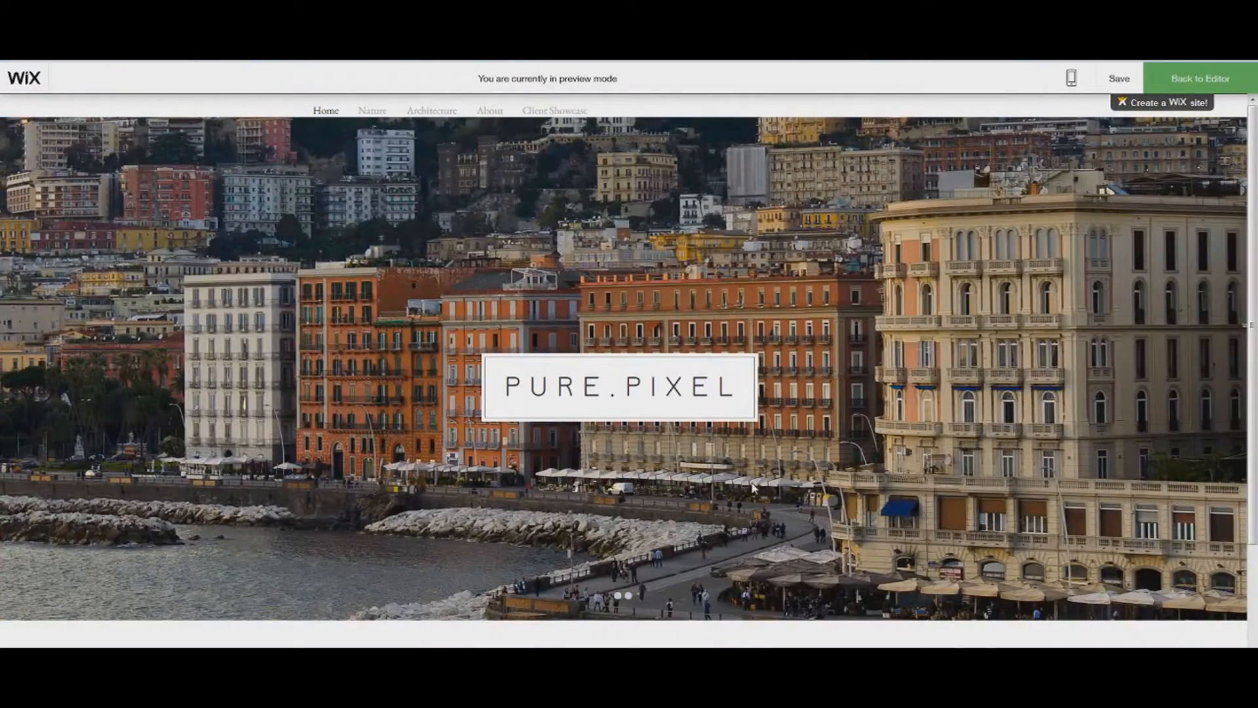
pyautogui.scroll(-3, 802, 462)
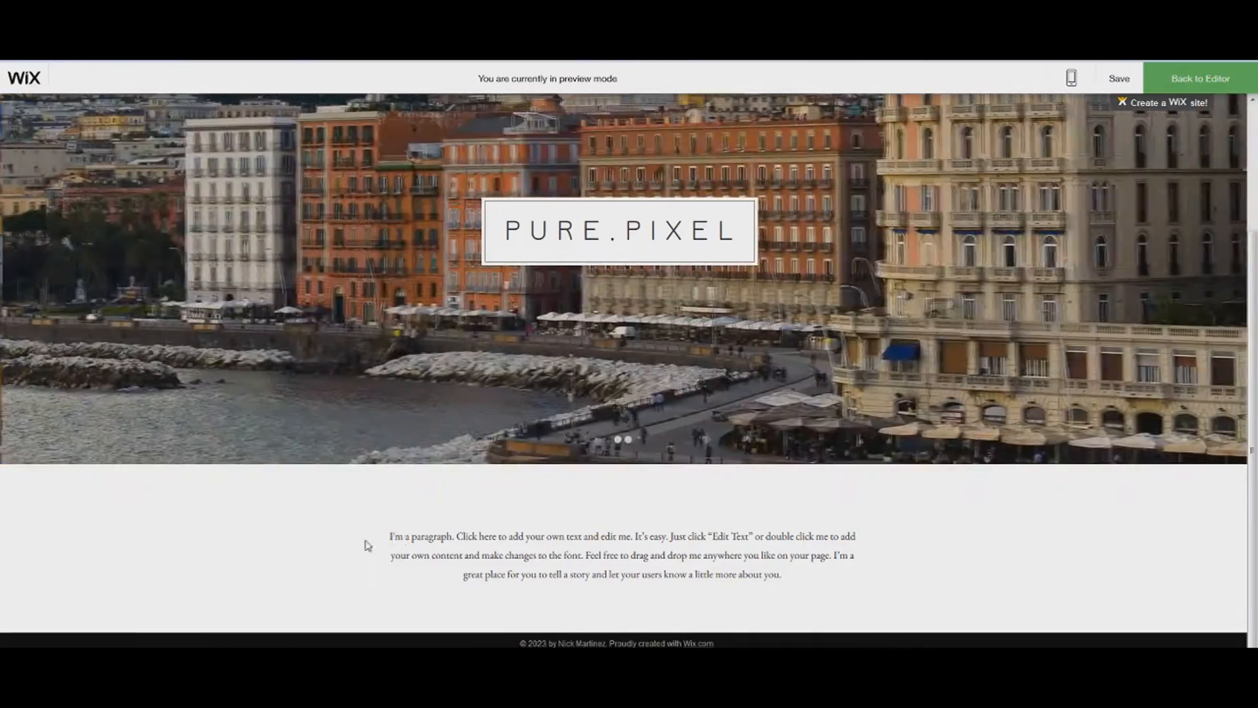
pyautogui.moveTo(387, 536); pyautogui.dragTo(792, 575)
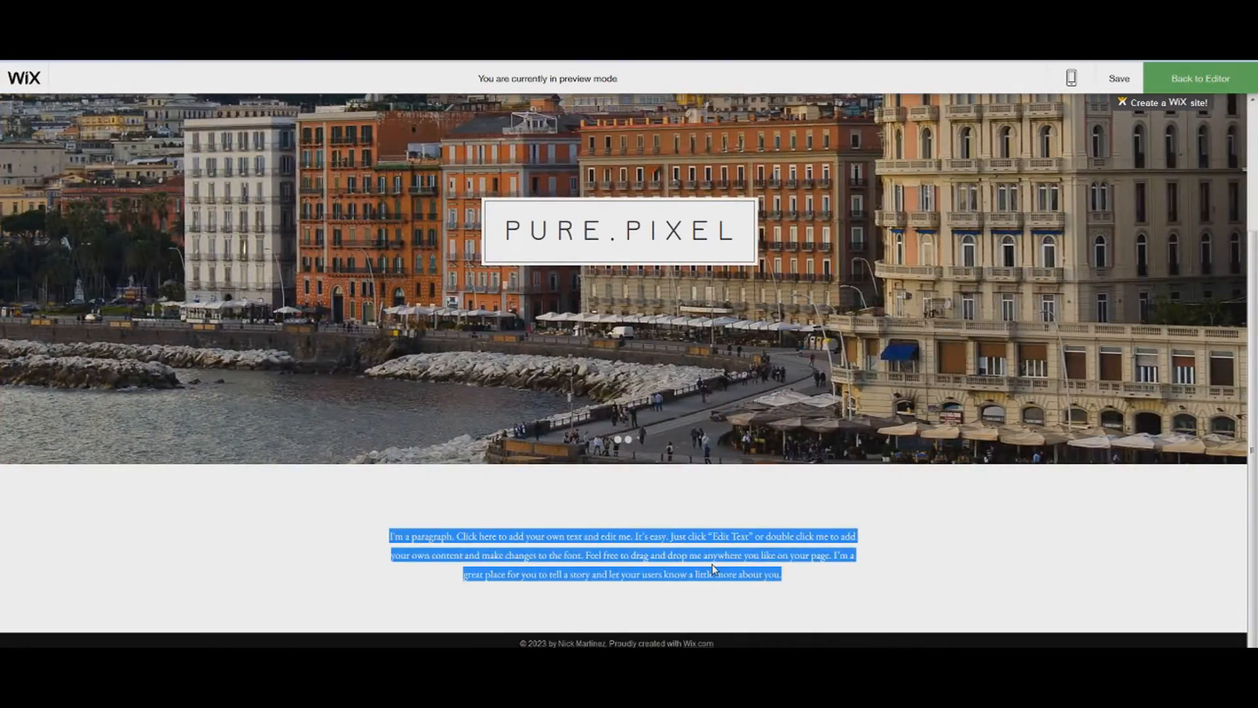
pyautogui.scroll(3, 714, 569)
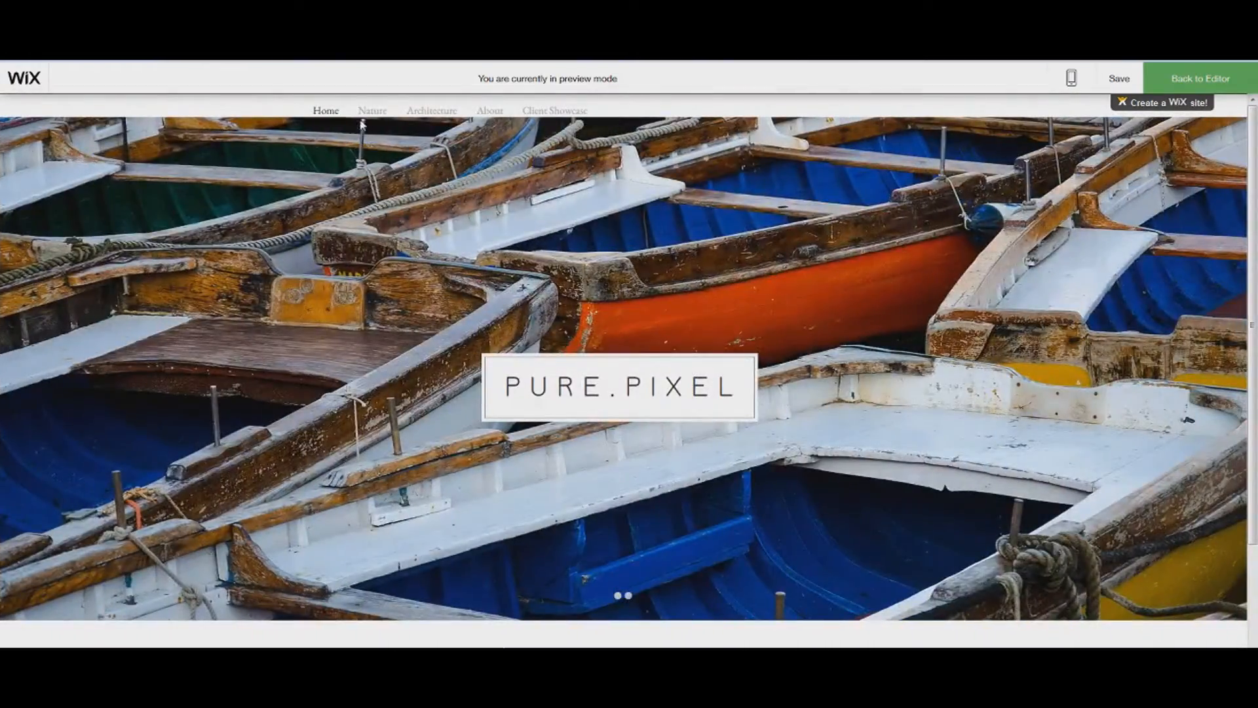
# Examine the Nature page's photo gallery and enlarged images in the preview, and return to editing that page
pyautogui.click(373, 113)
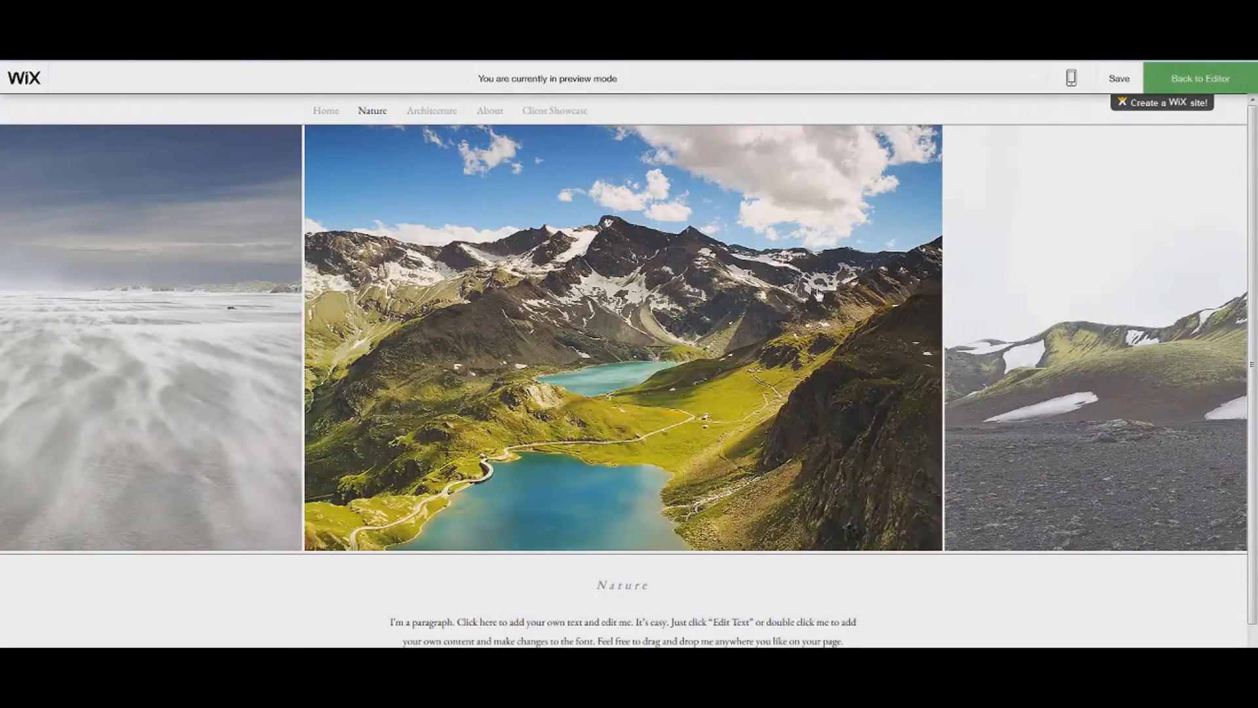
pyautogui.click(843, 296)
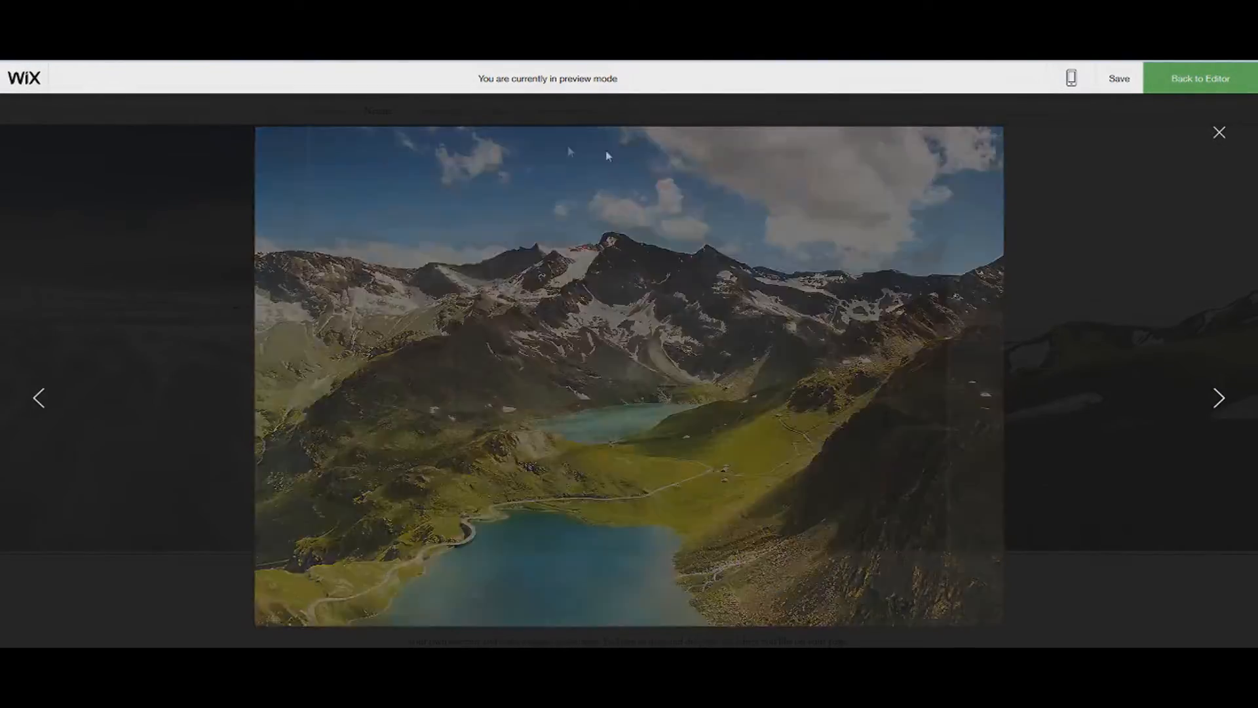
pyautogui.click(608, 156)
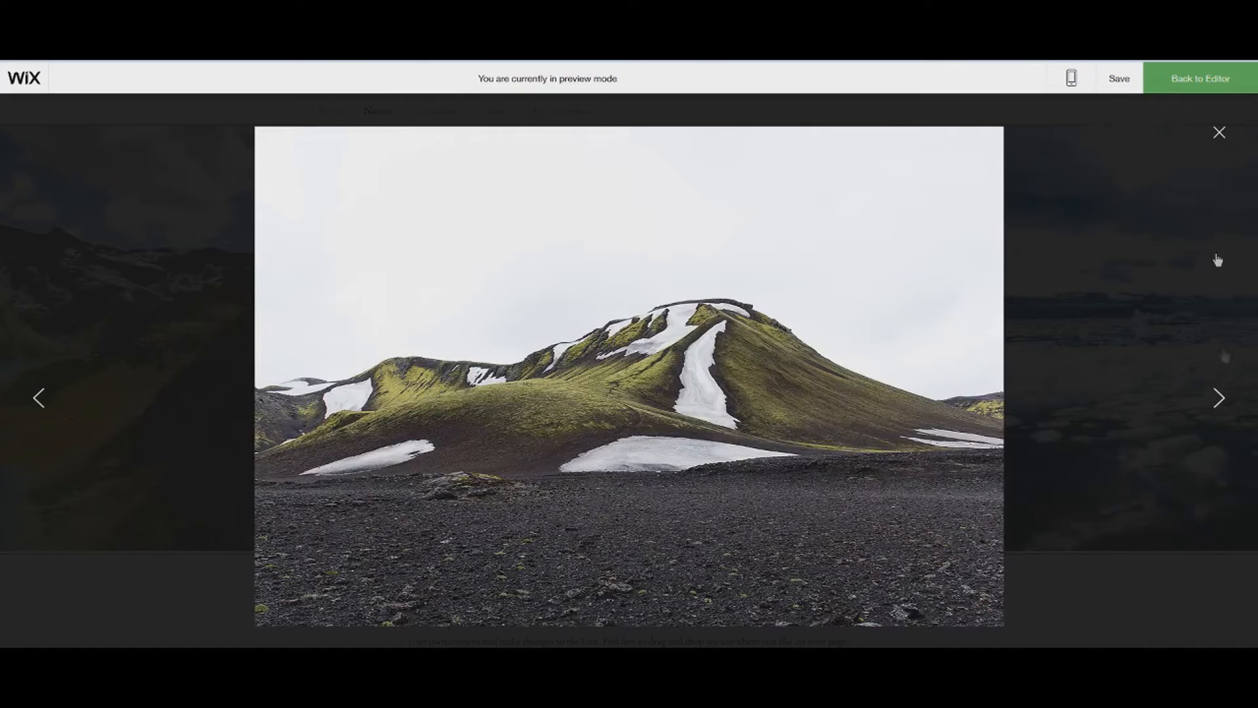
pyautogui.click(1218, 134)
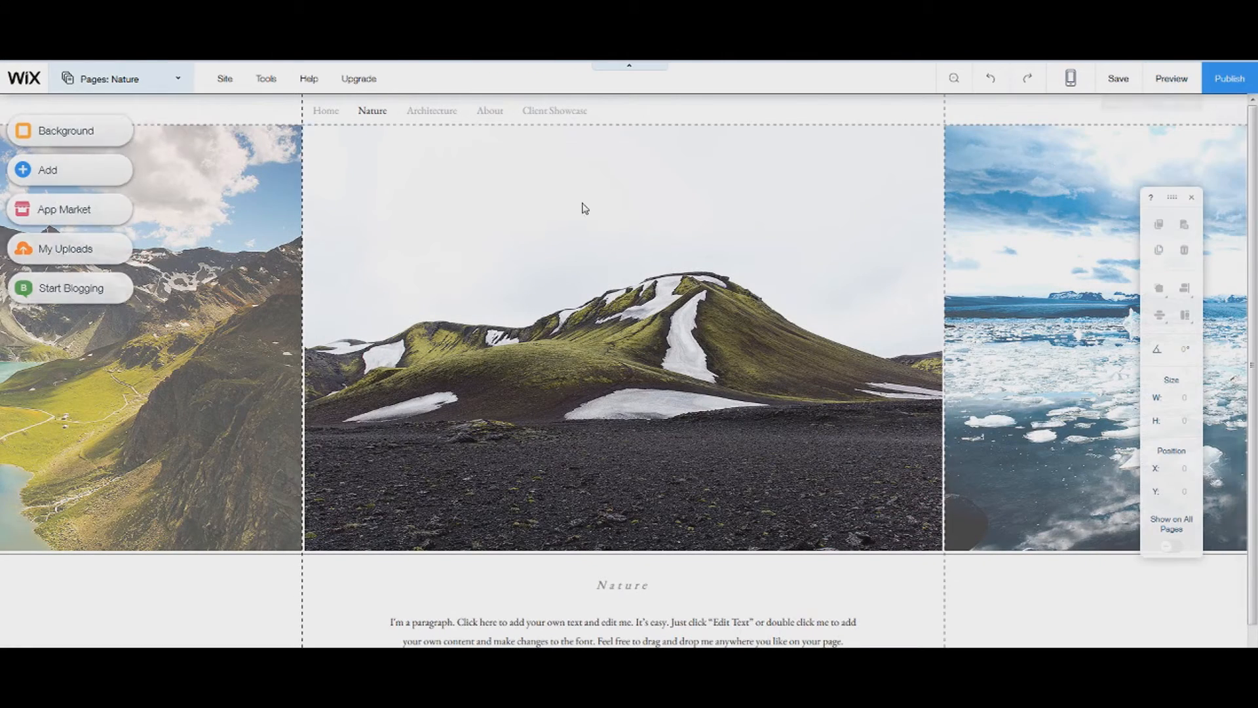
pyautogui.scroll(-2, 606, 496)
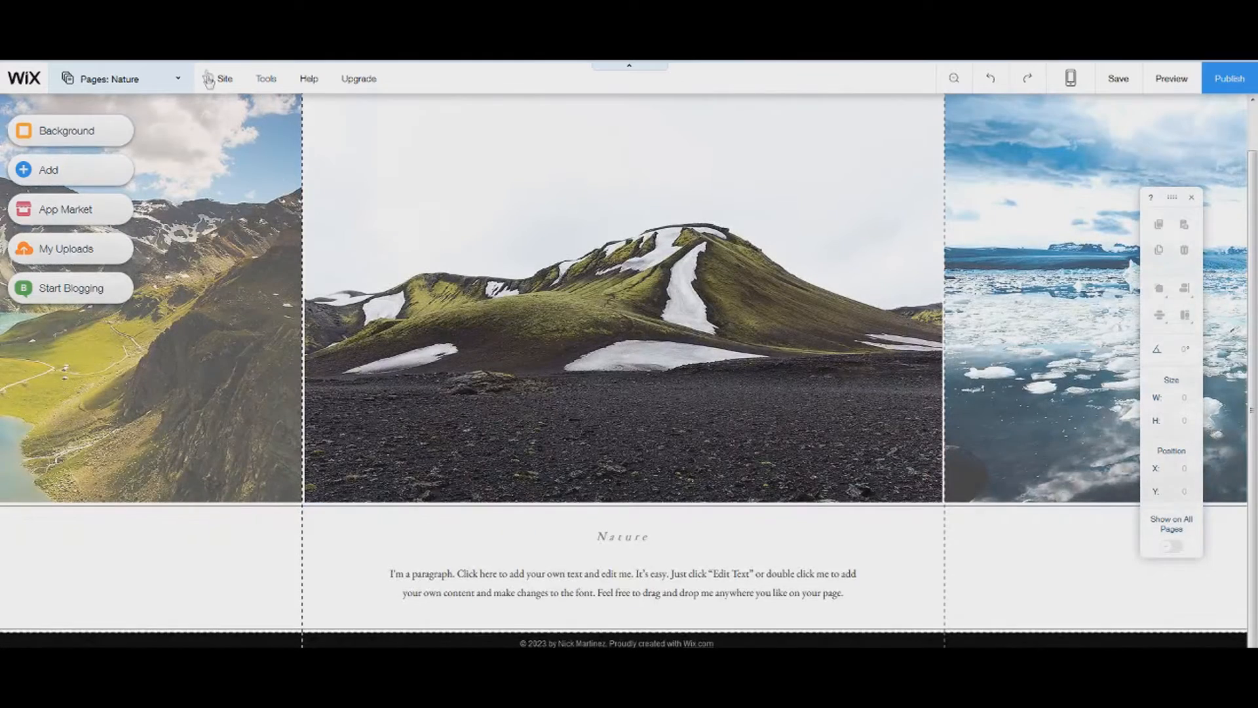
pyautogui.scroll(1, 222, 246)
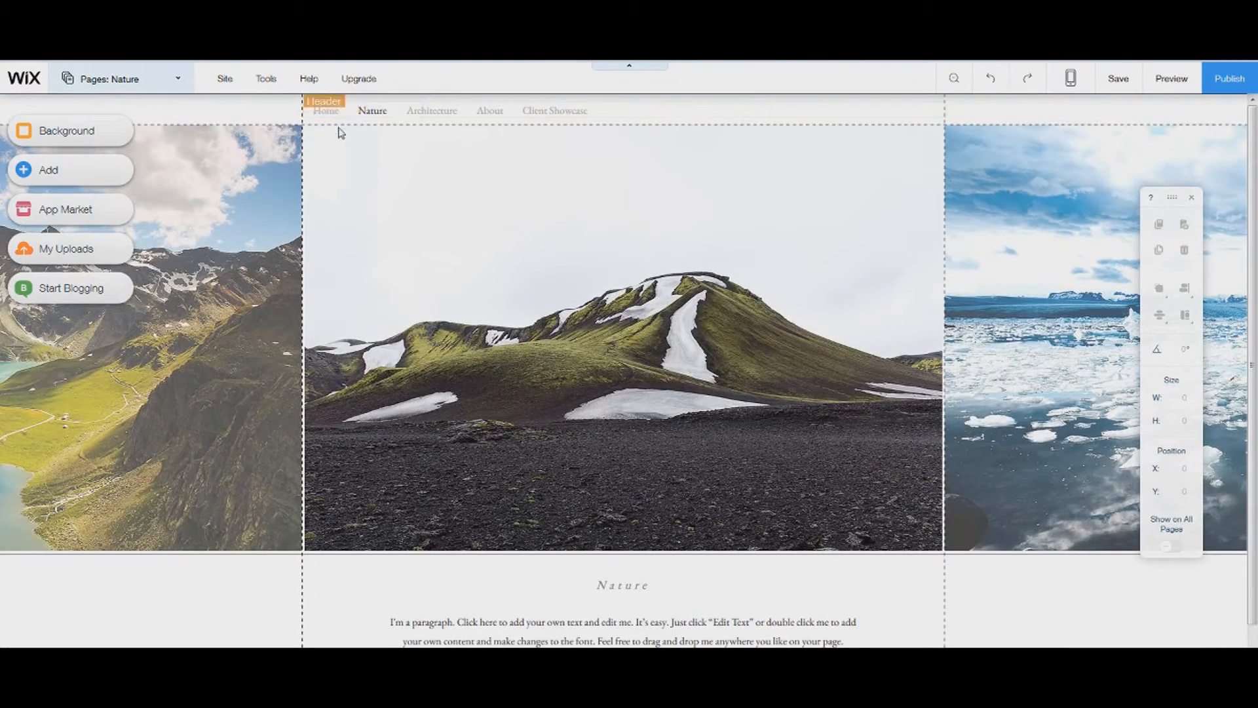
# Switch from the Nature page to the Home page for editing
pyautogui.click(327, 110)
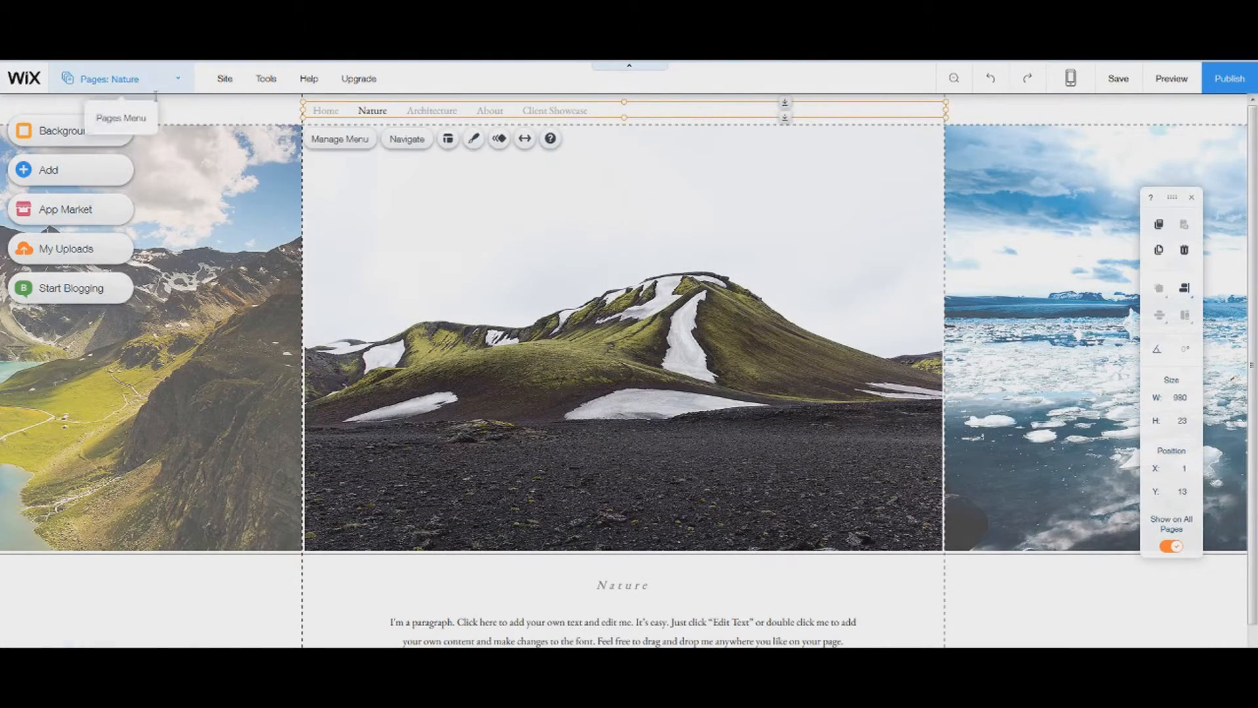
pyautogui.click(121, 82)
pyautogui.click(125, 179)
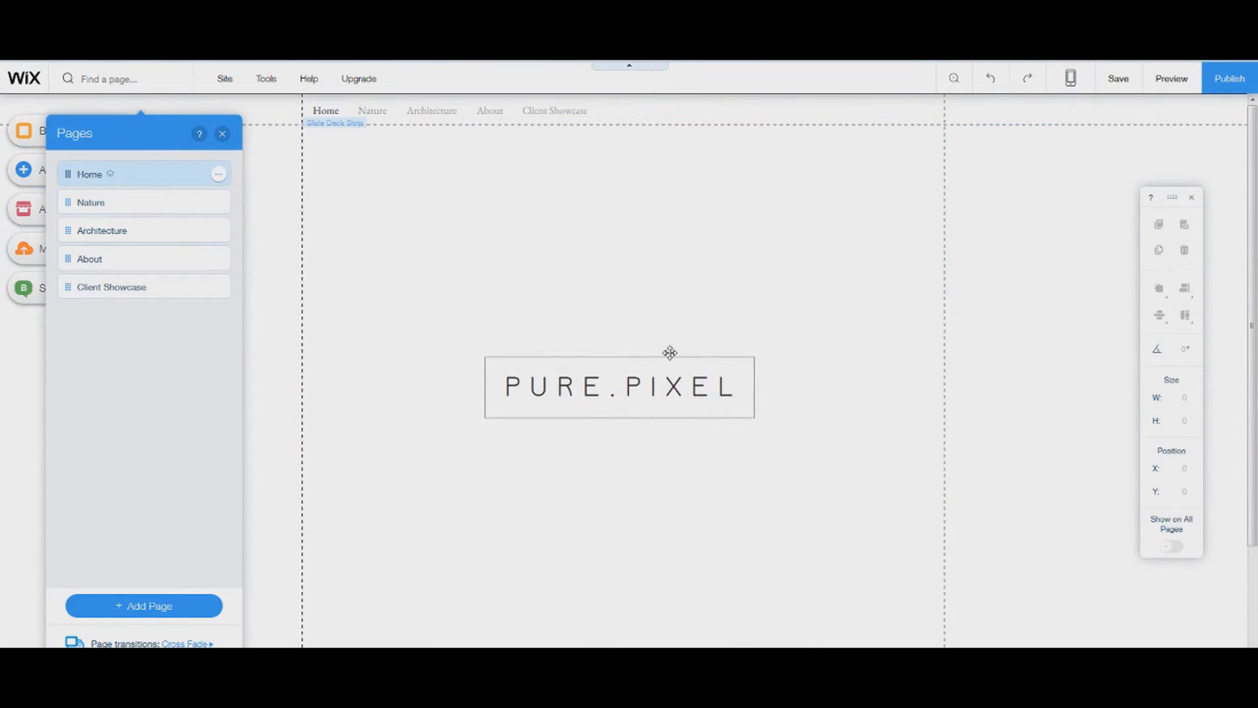
# Replace the placeholder paragraph below the slideshow with "PURE.PIXEL is pretty great guys!" and select the new sentence
pyautogui.scroll(-3, 632, 437)
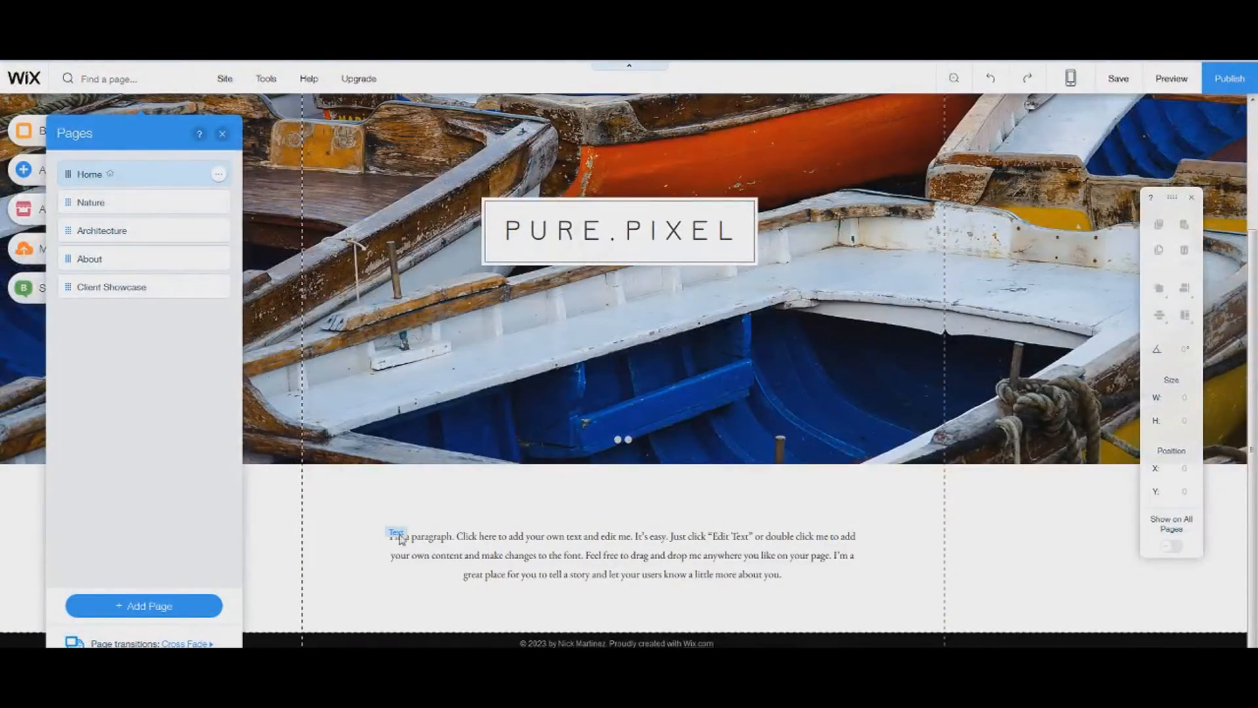
pyautogui.click(409, 536)
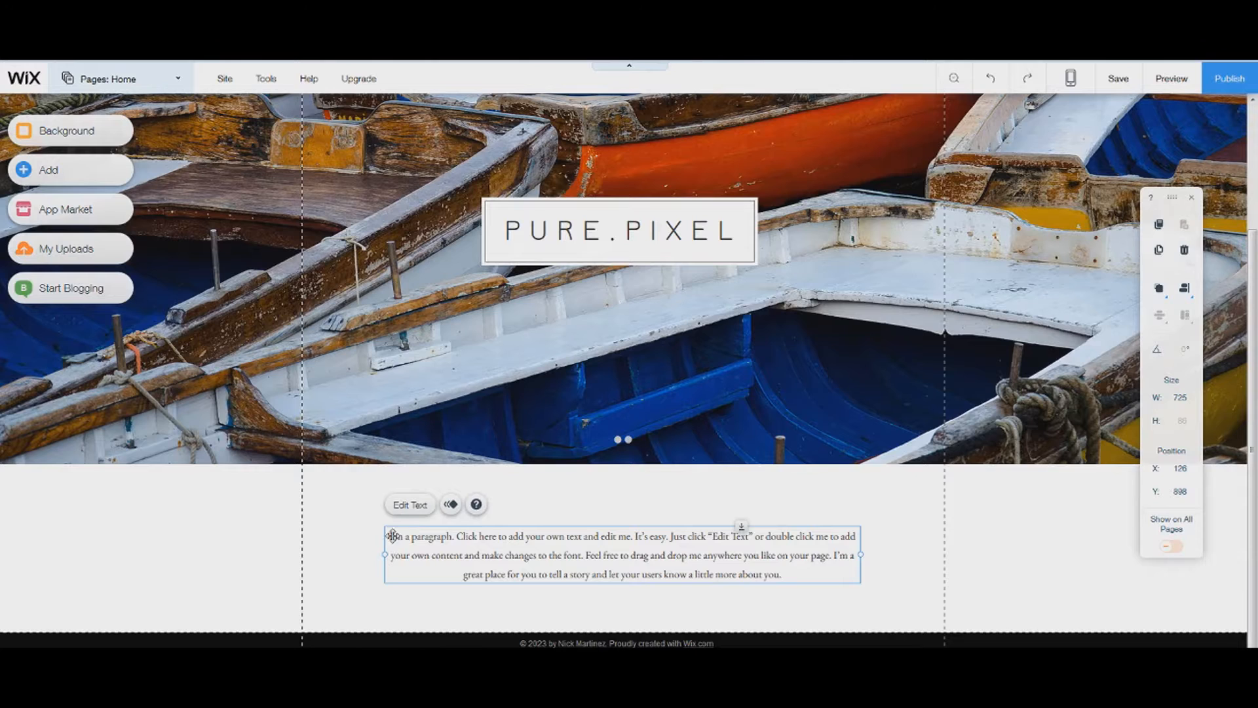
pyautogui.click(404, 506)
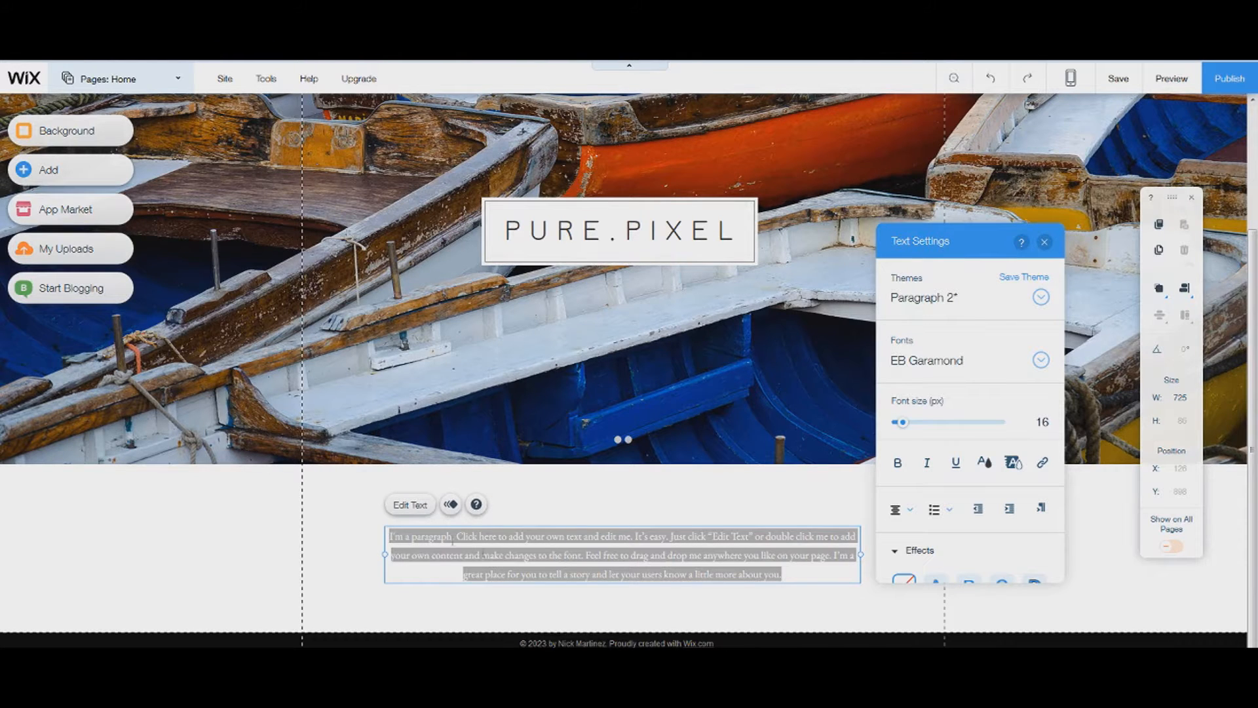
pyautogui.moveTo(794, 567); pyautogui.dragTo(395, 533)
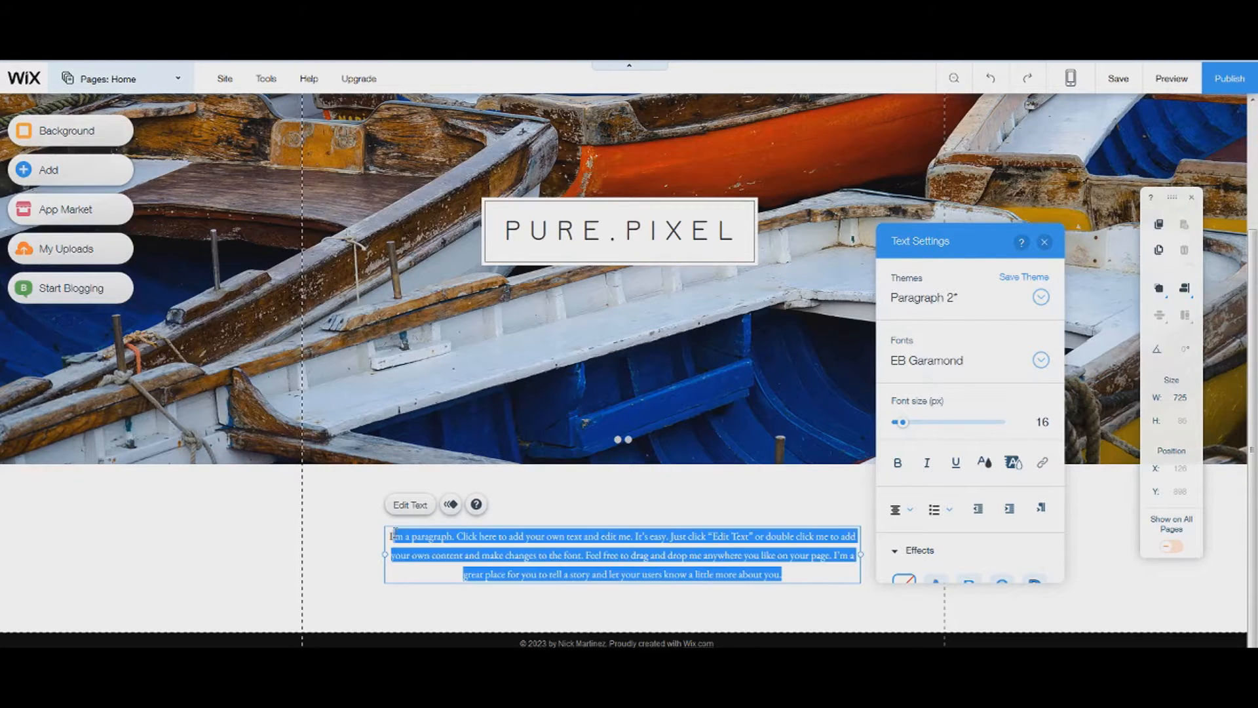
pyautogui.press('BackSpace')
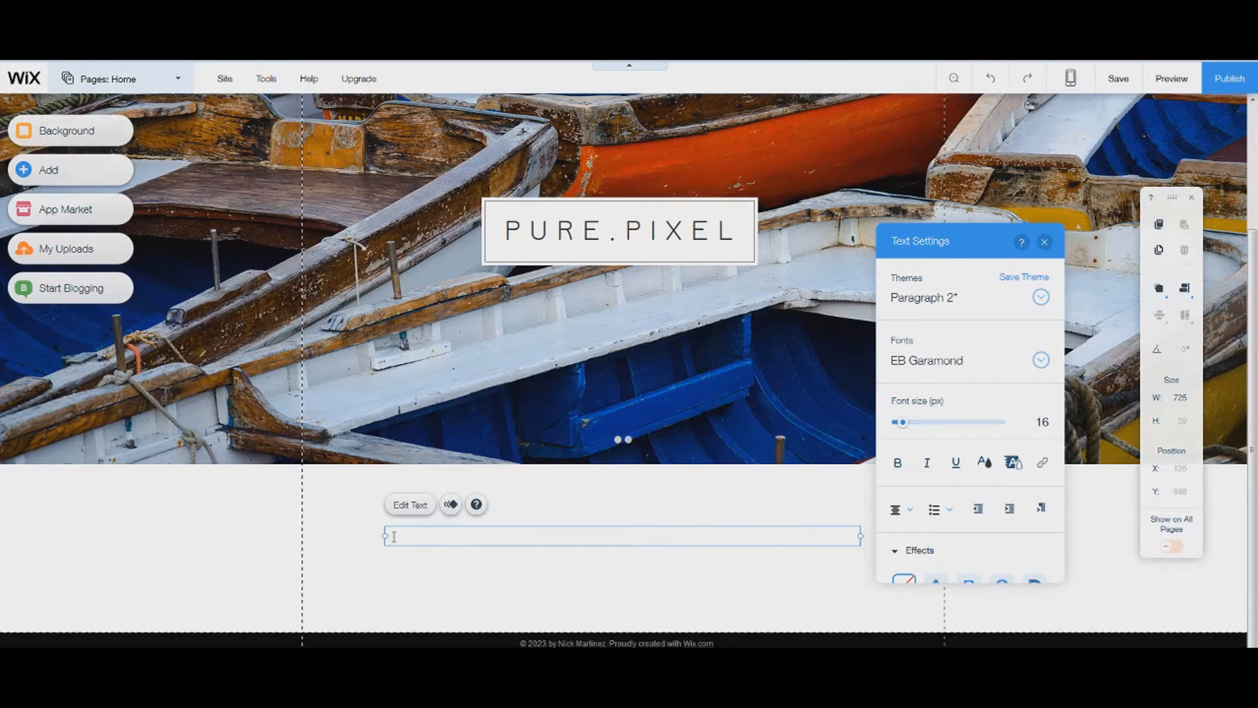
pyautogui.write('PURE.PIXEL is pretty great guys!')
pyautogui.press('BackSpace')
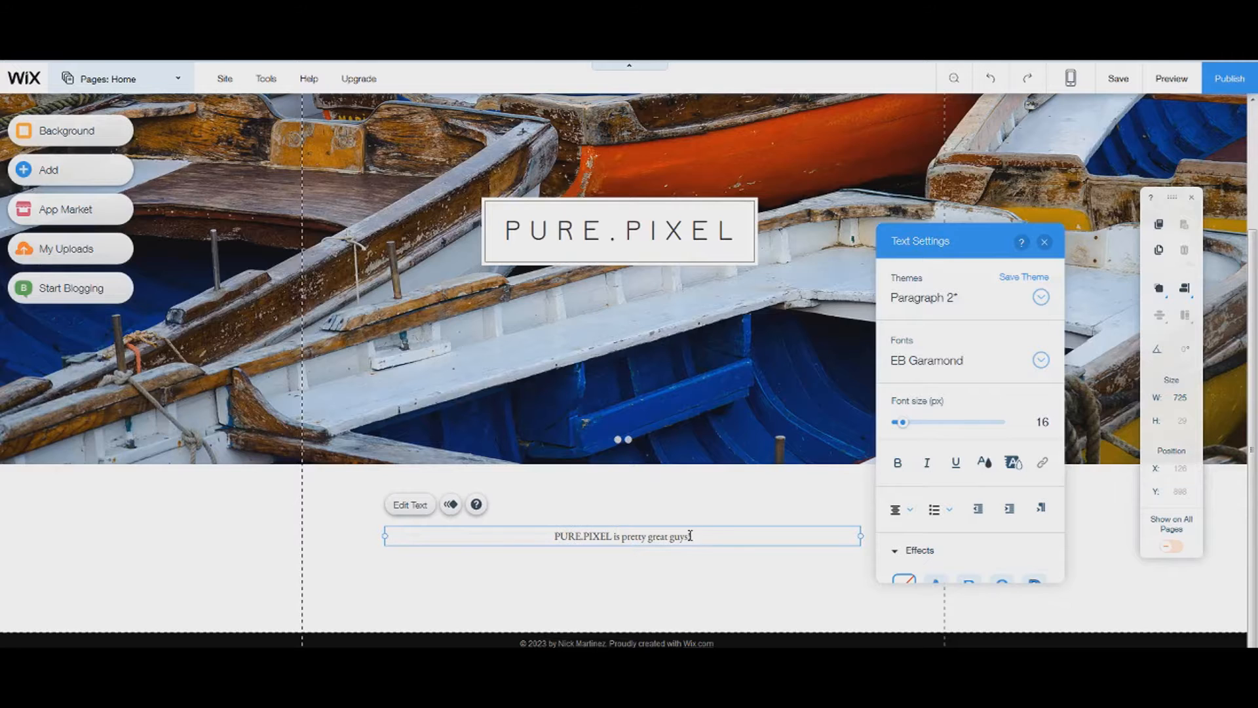
pyautogui.moveTo(690, 537); pyautogui.dragTo(523, 555)
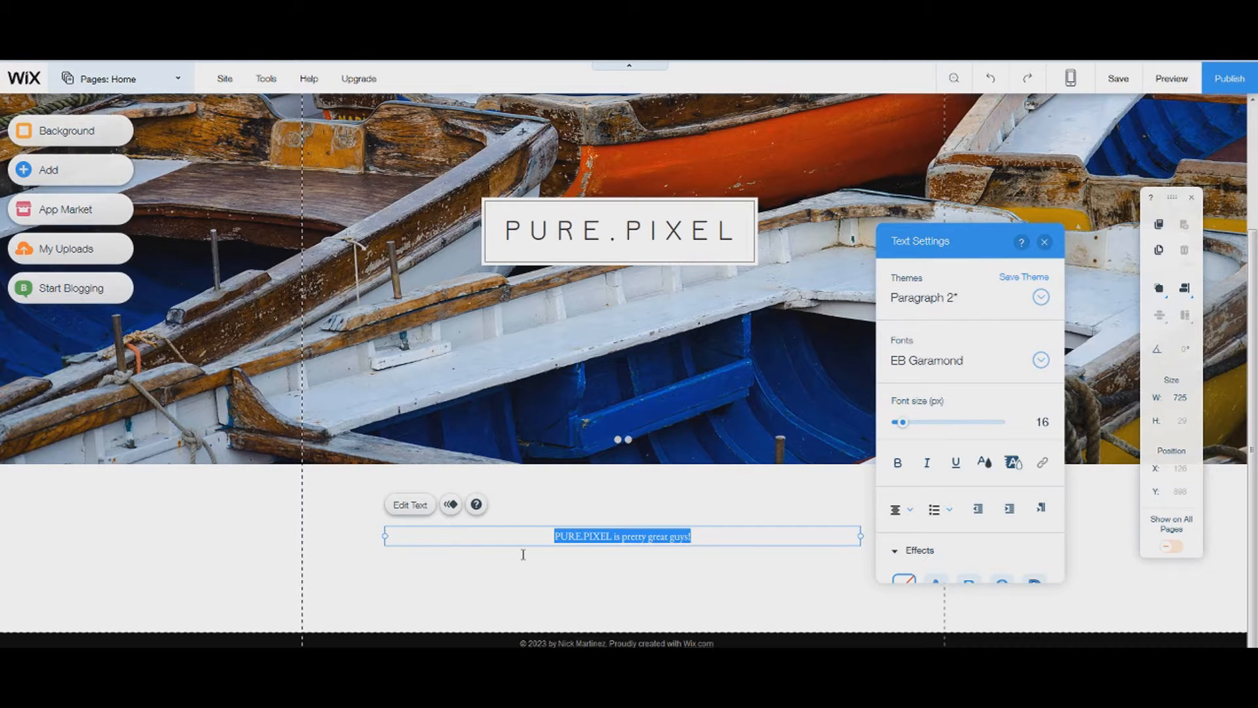
# Change the font of the sentence below the slideshow to Jura
pyautogui.click(1042, 360)
pyautogui.scroll(-1, 969, 564)
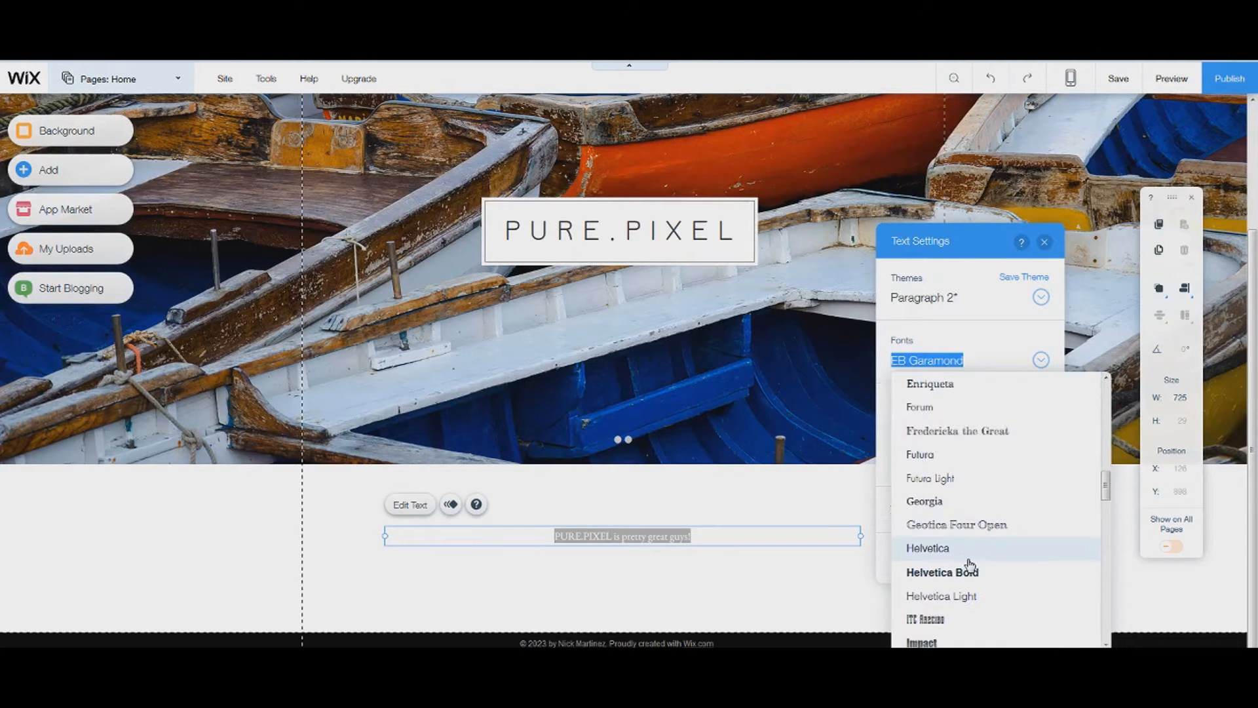
pyautogui.moveTo(1104, 503); pyautogui.dragTo(1106, 515)
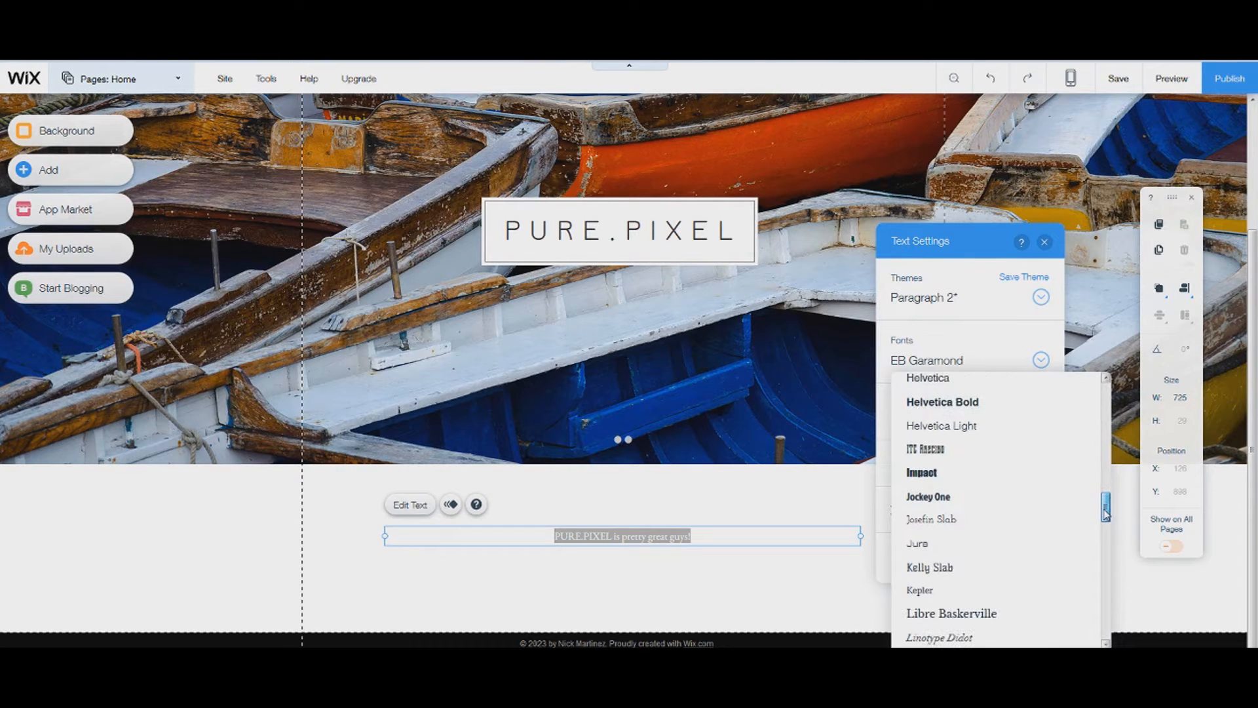
pyautogui.click(972, 546)
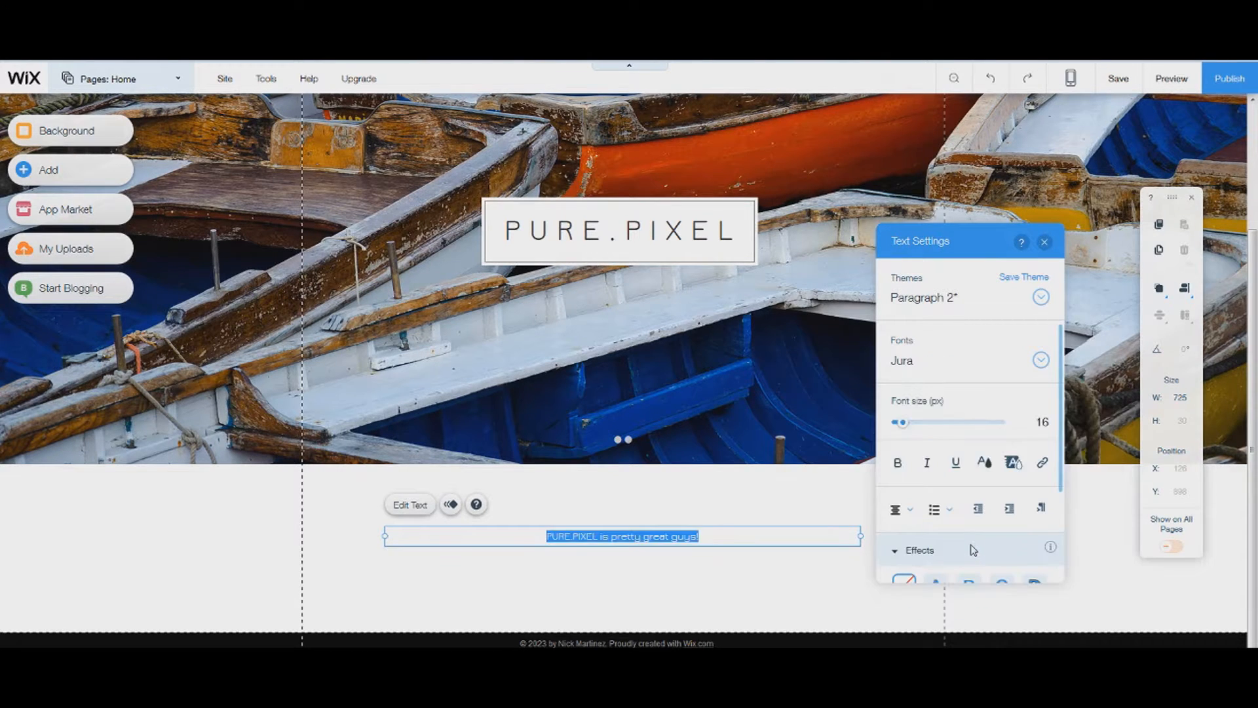
pyautogui.click(671, 595)
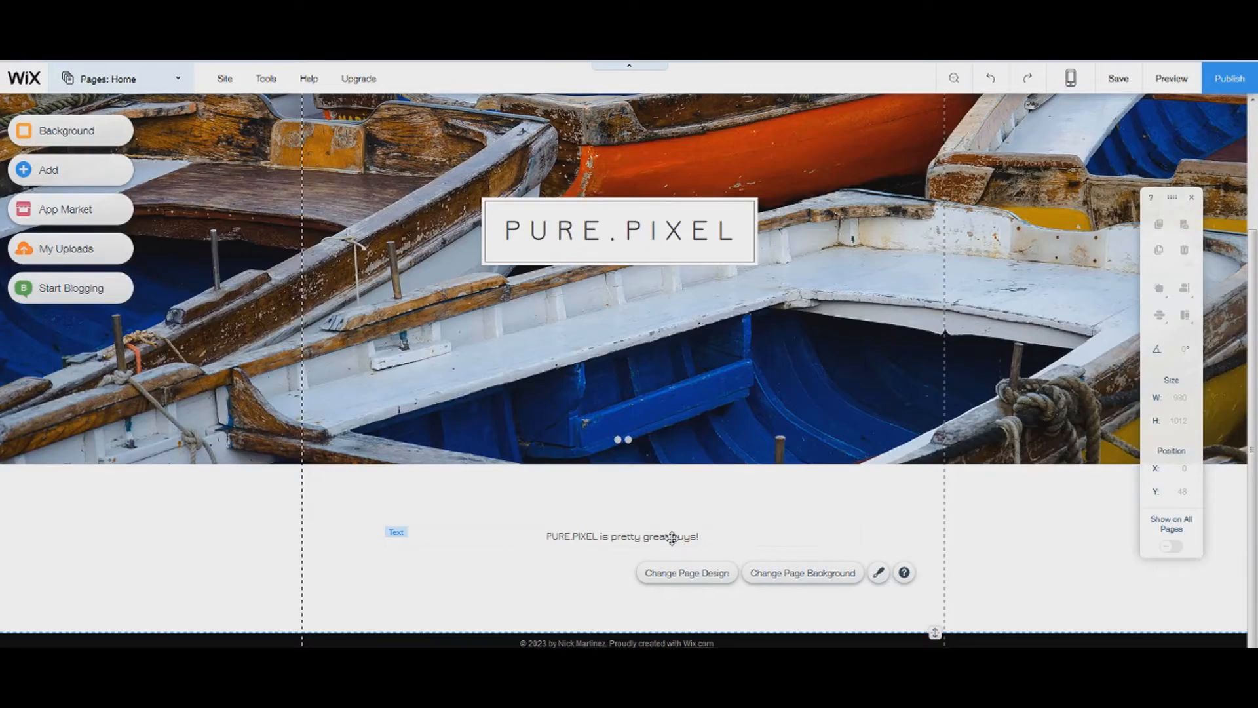
pyautogui.scroll(3, 672, 538)
pyautogui.scroll(-4, 672, 538)
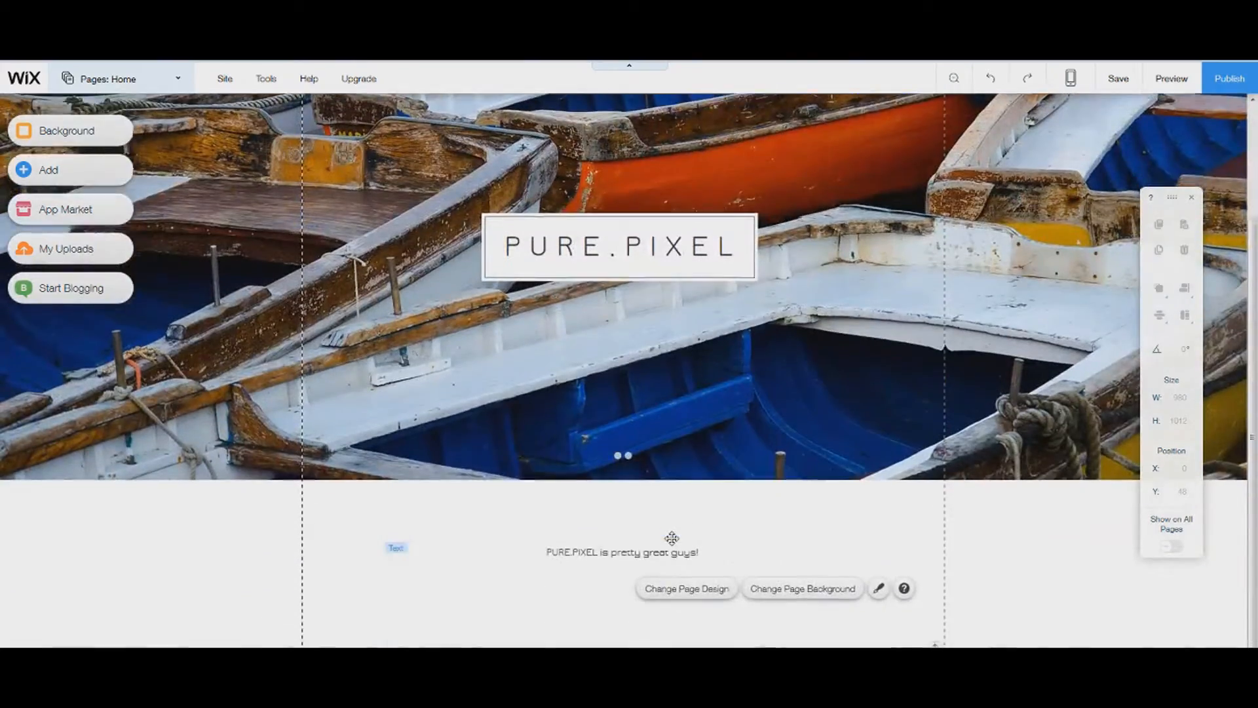
pyautogui.scroll(4, 672, 538)
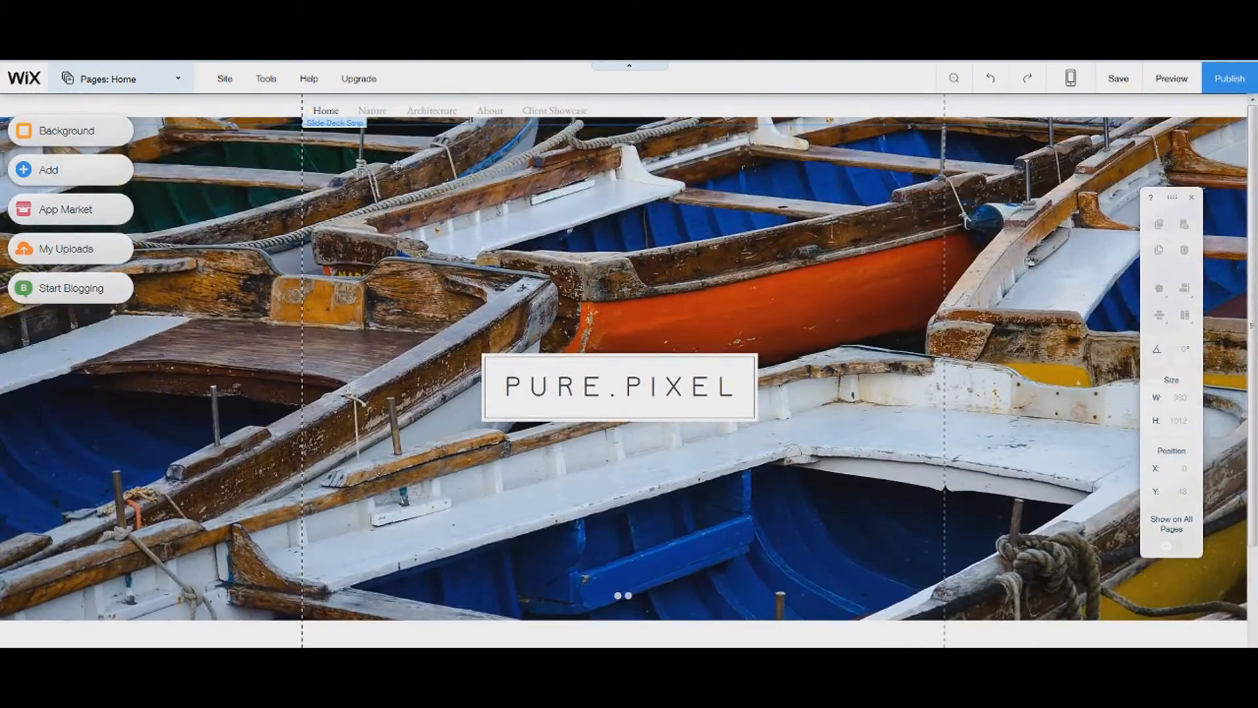
pyautogui.click(380, 111)
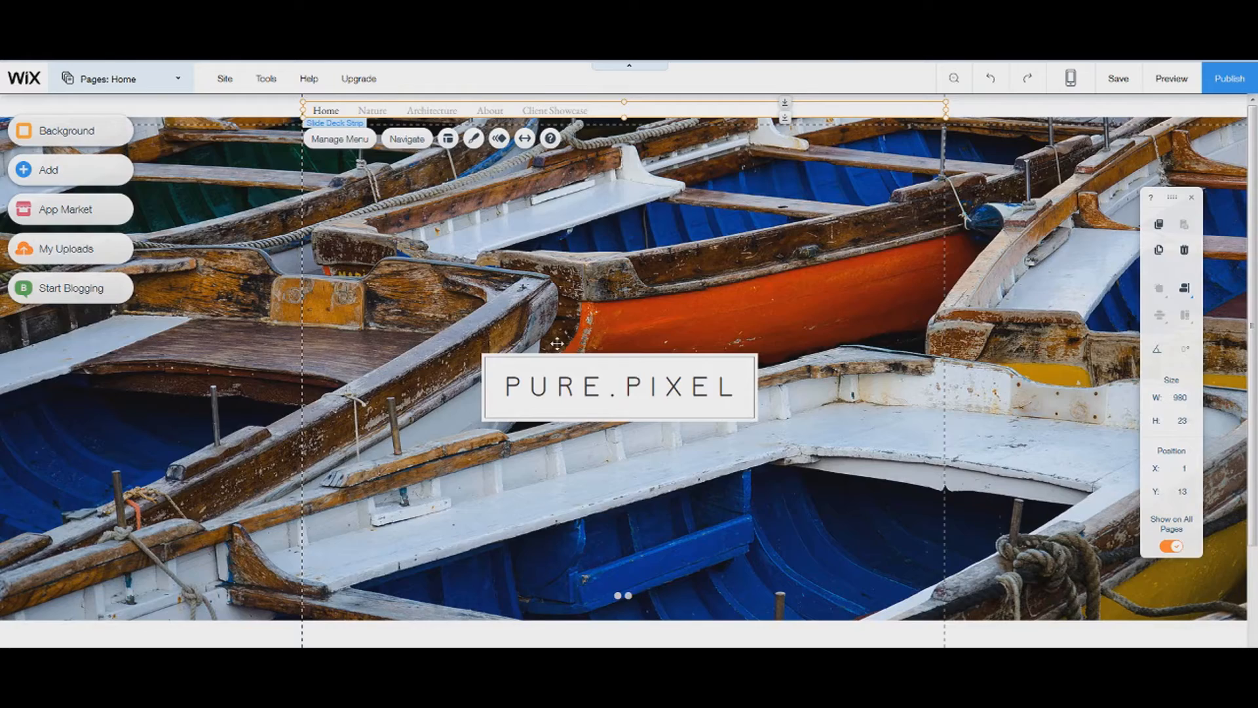
# Append a short introduction giving the photographer's first name and the words "the photographer" to the sentence below the slideshow
pyautogui.scroll(-3, 619, 529)
pyautogui.doubleClick(619, 535)
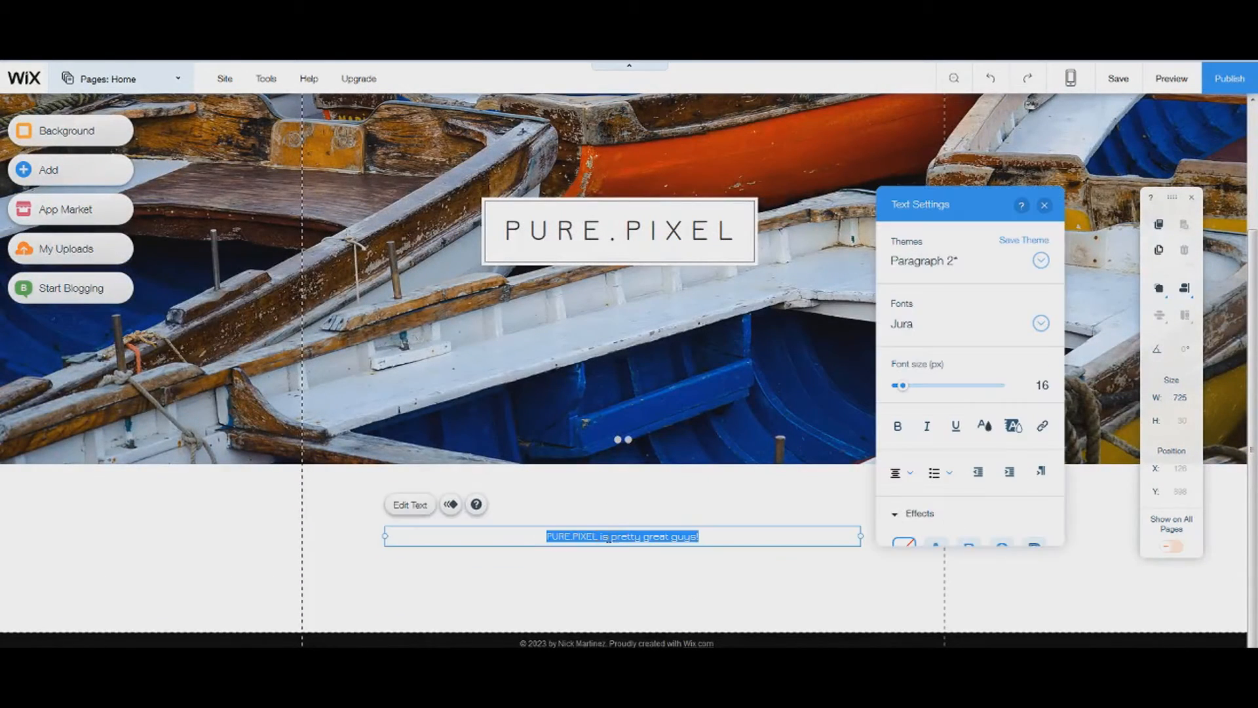
pyautogui.click(740, 540)
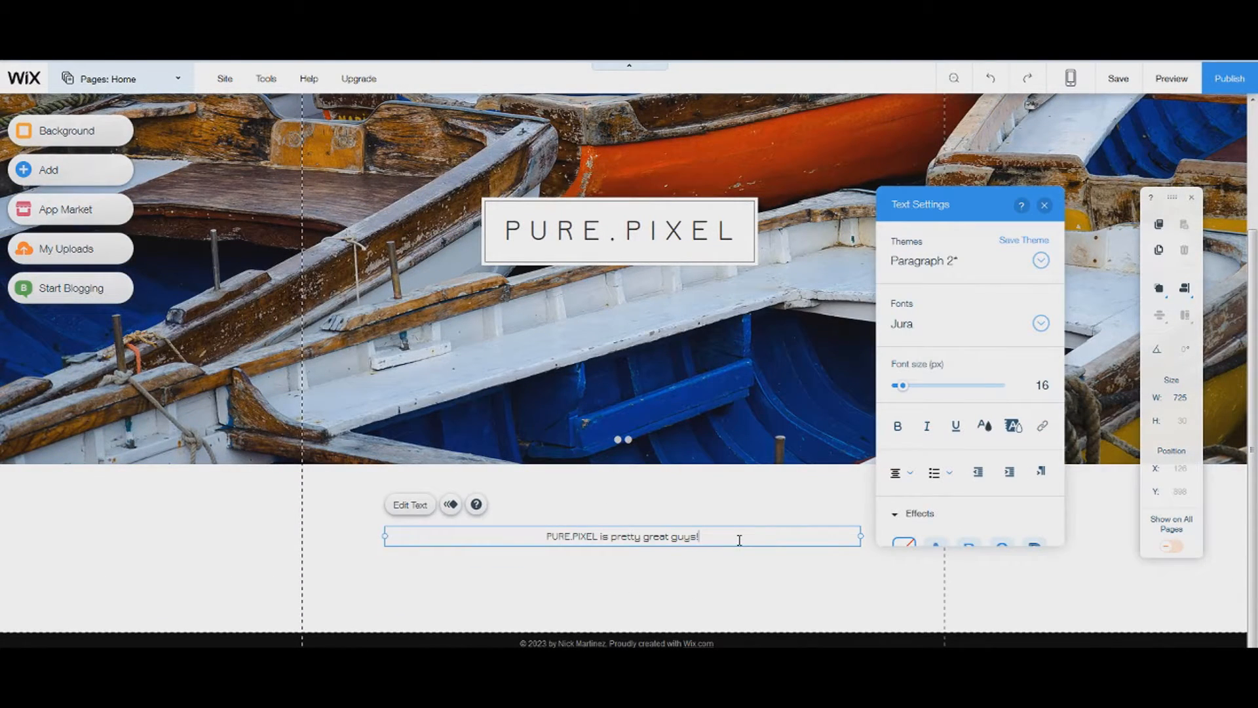
pyautogui.write('Im core')
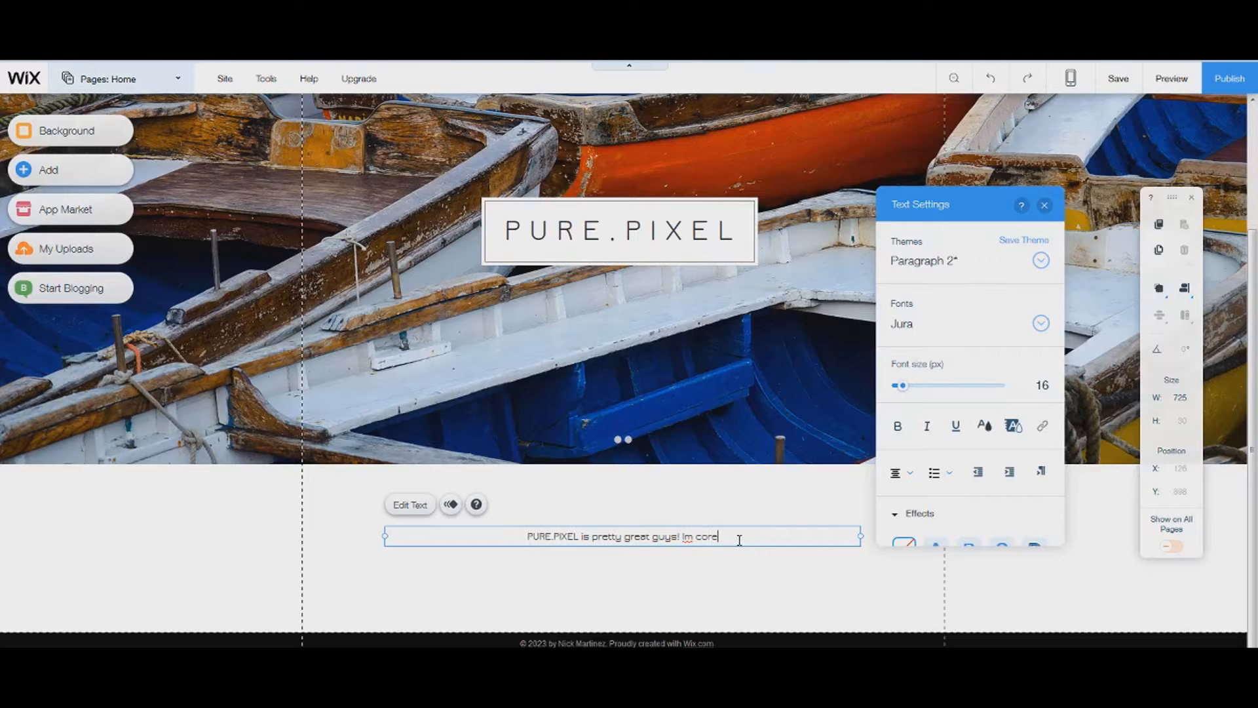
pyautogui.write('y, the pho')
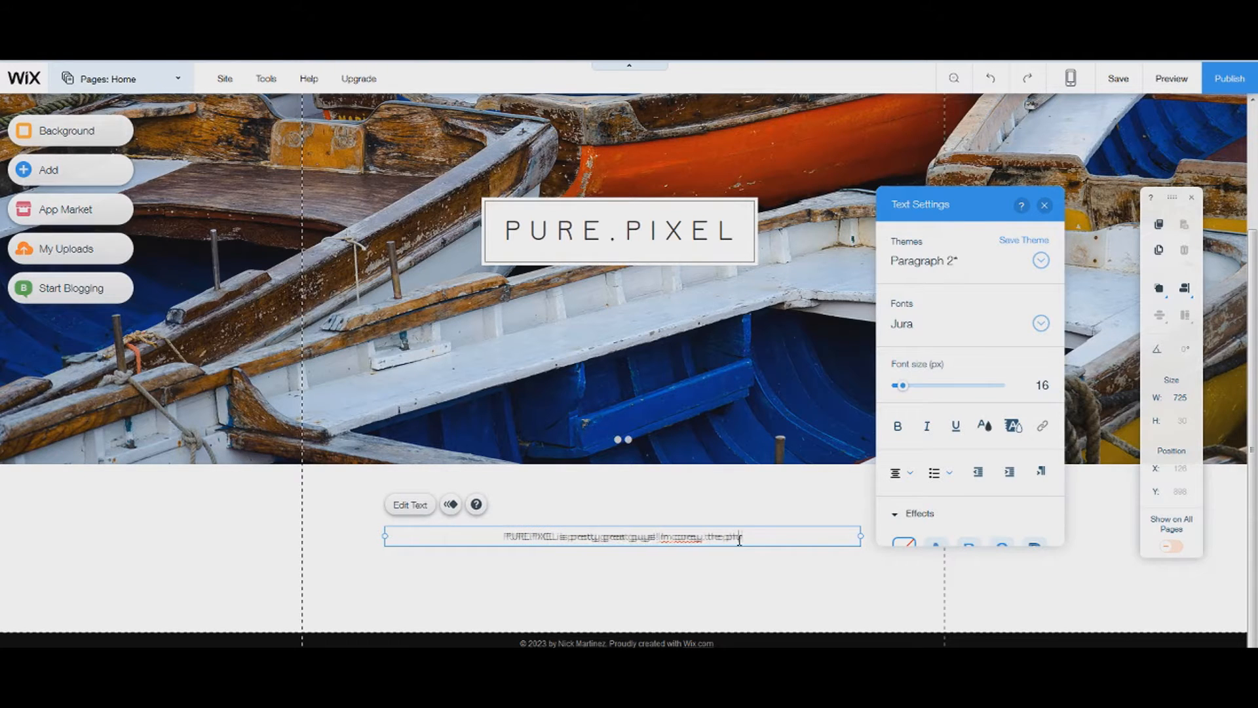
pyautogui.write('tographyer')
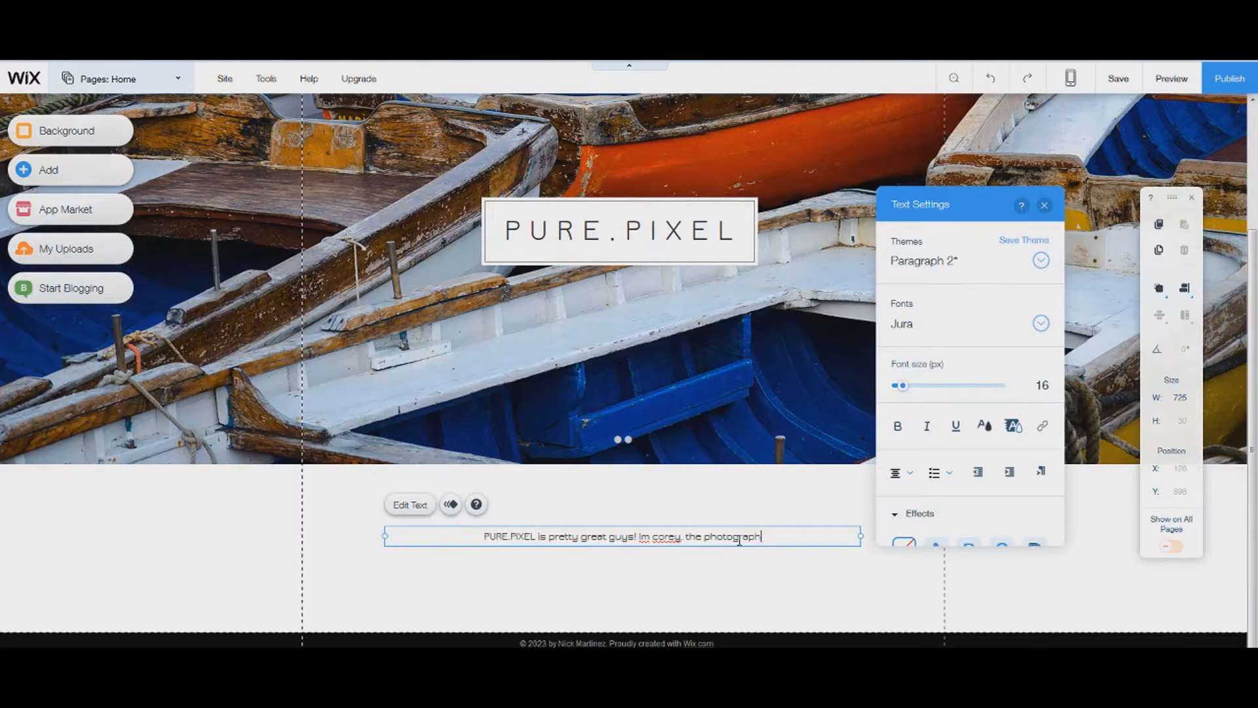
pyautogui.press('BackSpace')
pyautogui.press('BackSpace')
pyautogui.press('BackSpace')
pyautogui.press('BackSpace')
pyautogui.write('er')
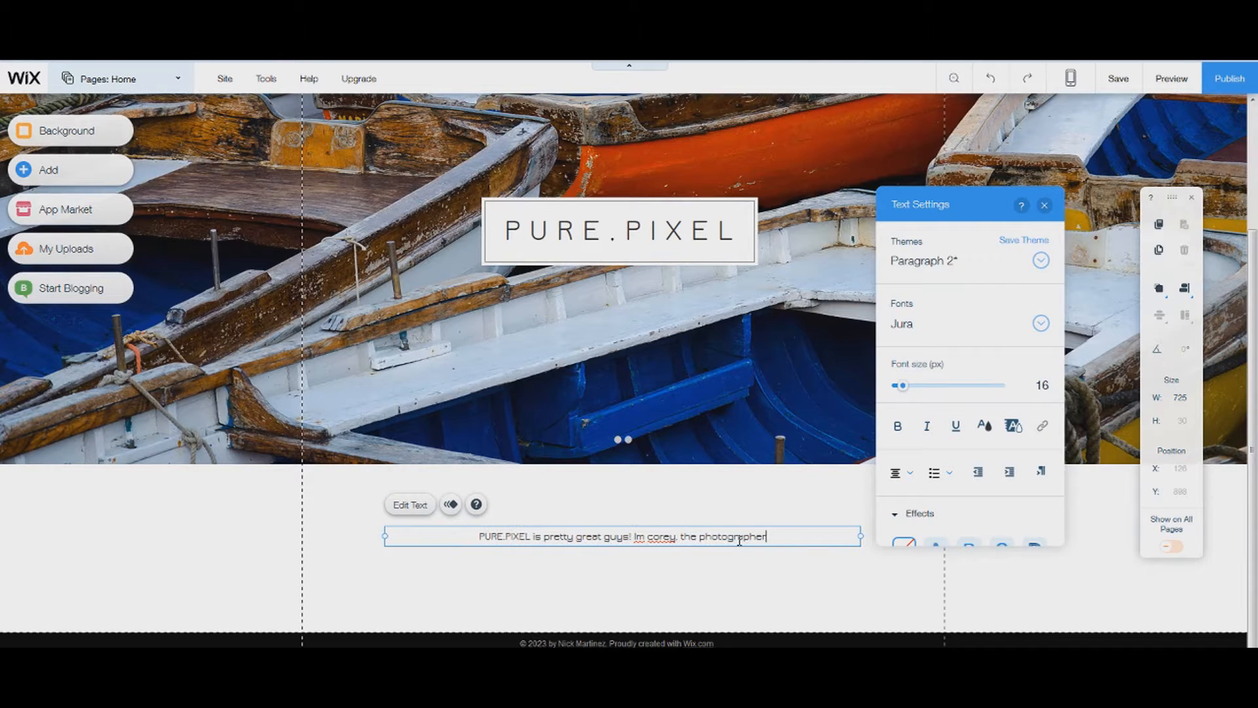
pyautogui.click(1044, 205)
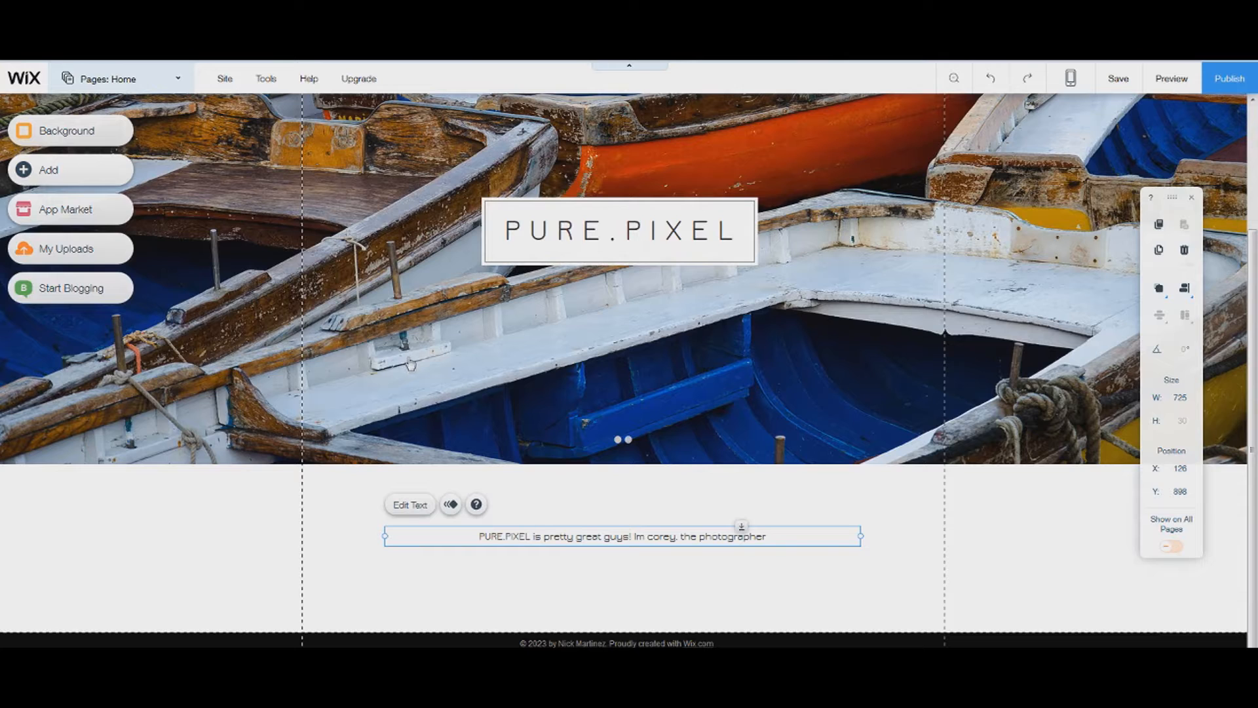
# Add the uploaded photo of the man holding a Hershey's bar to the home page
pyautogui.click(61, 170)
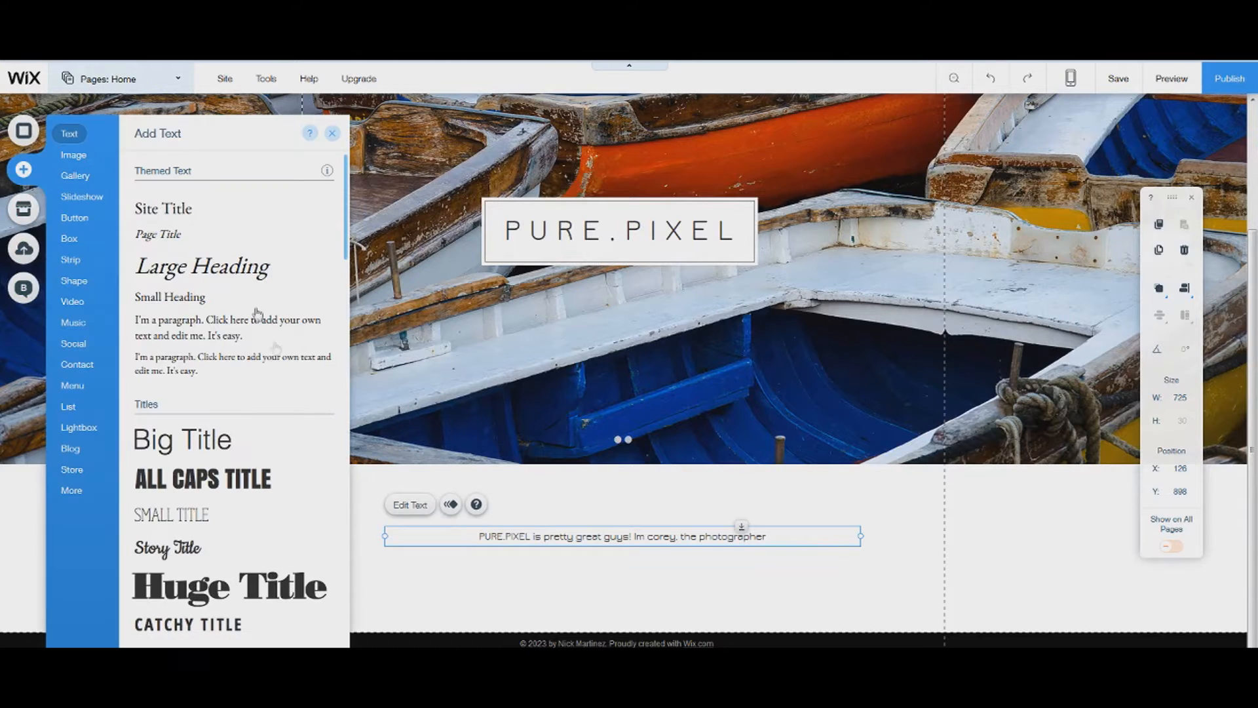
pyautogui.click(74, 155)
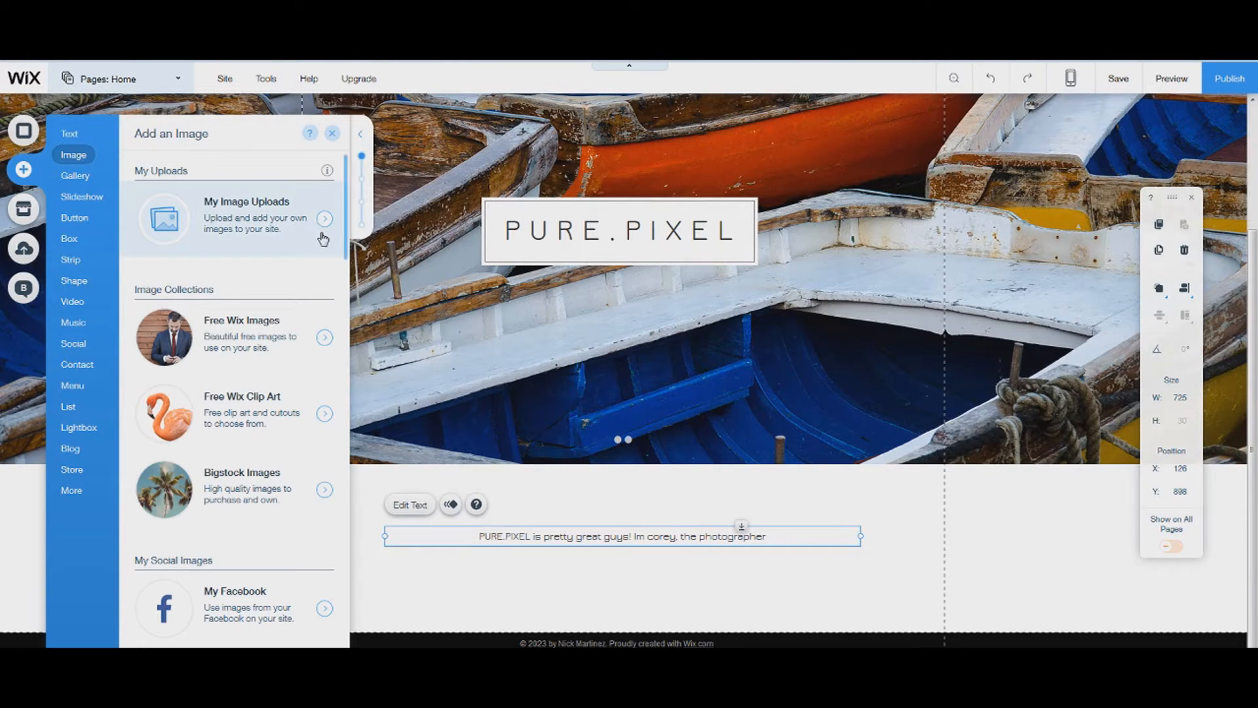
pyautogui.click(211, 220)
pyautogui.moveTo(426, 347)
pyautogui.click(366, 311)
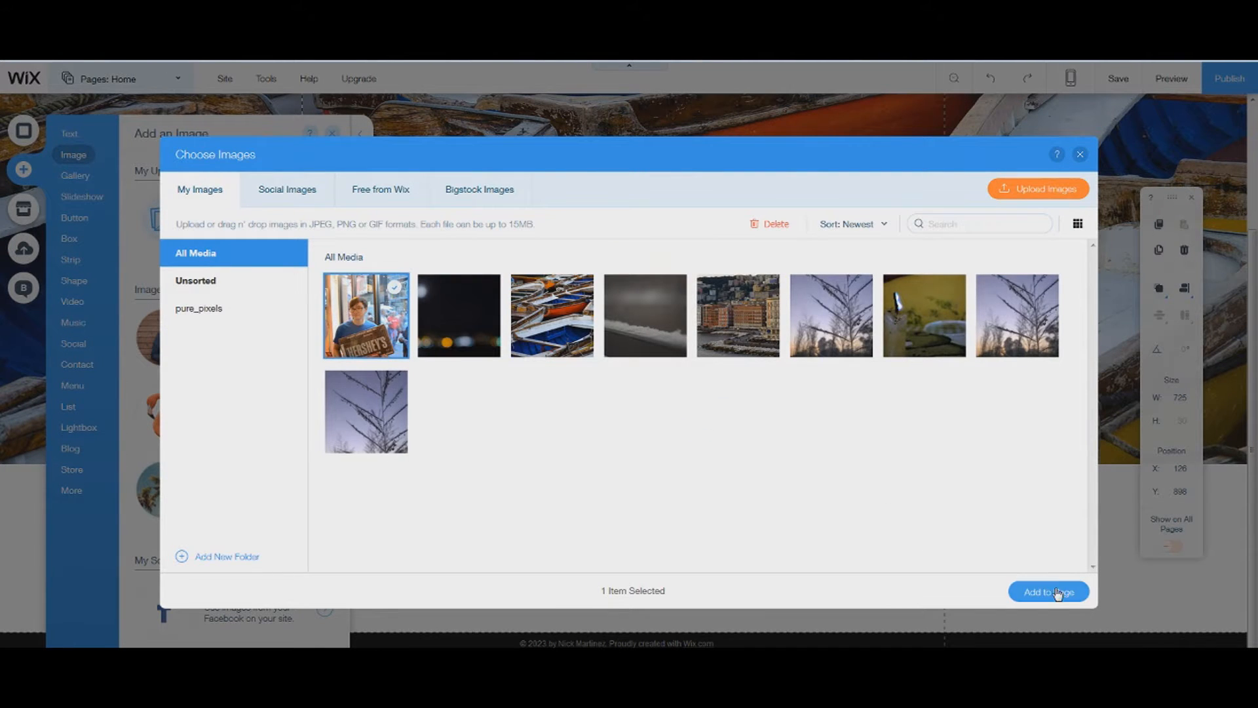
pyautogui.click(1048, 592)
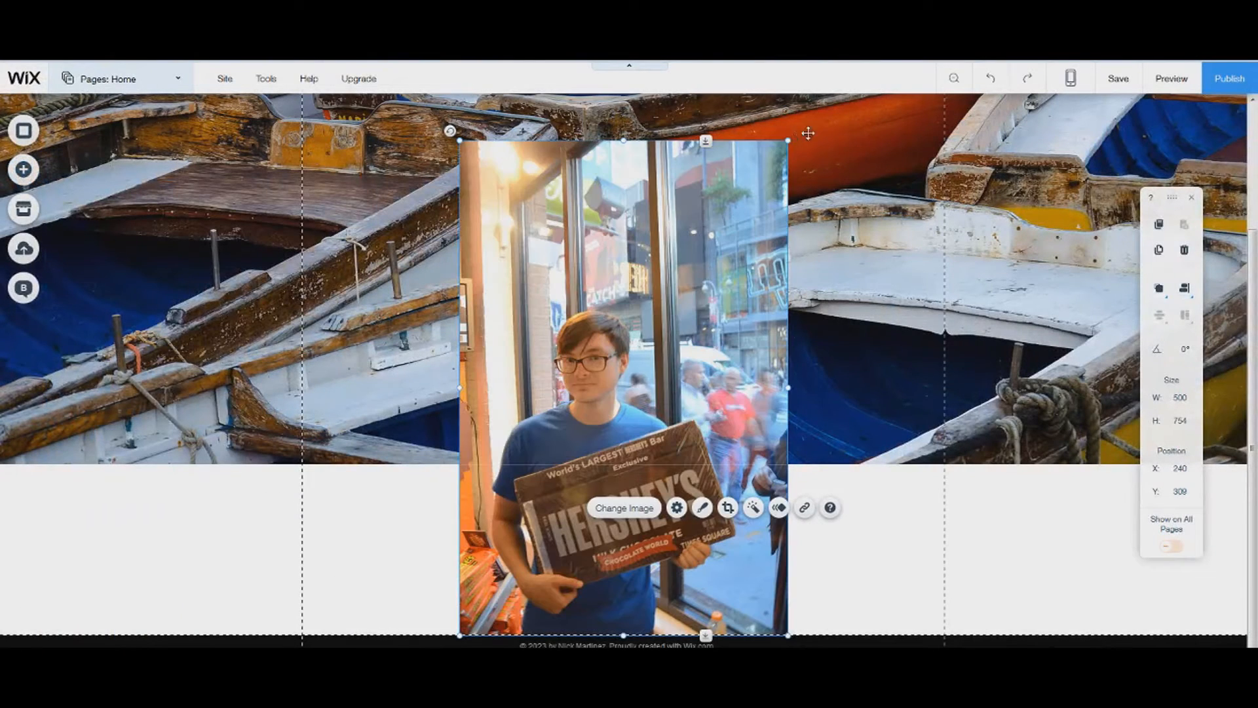
# Try the added photo at about 142 by 215 px beside the intro text and delete it
pyautogui.moveTo(788, 140); pyautogui.dragTo(554, 496)
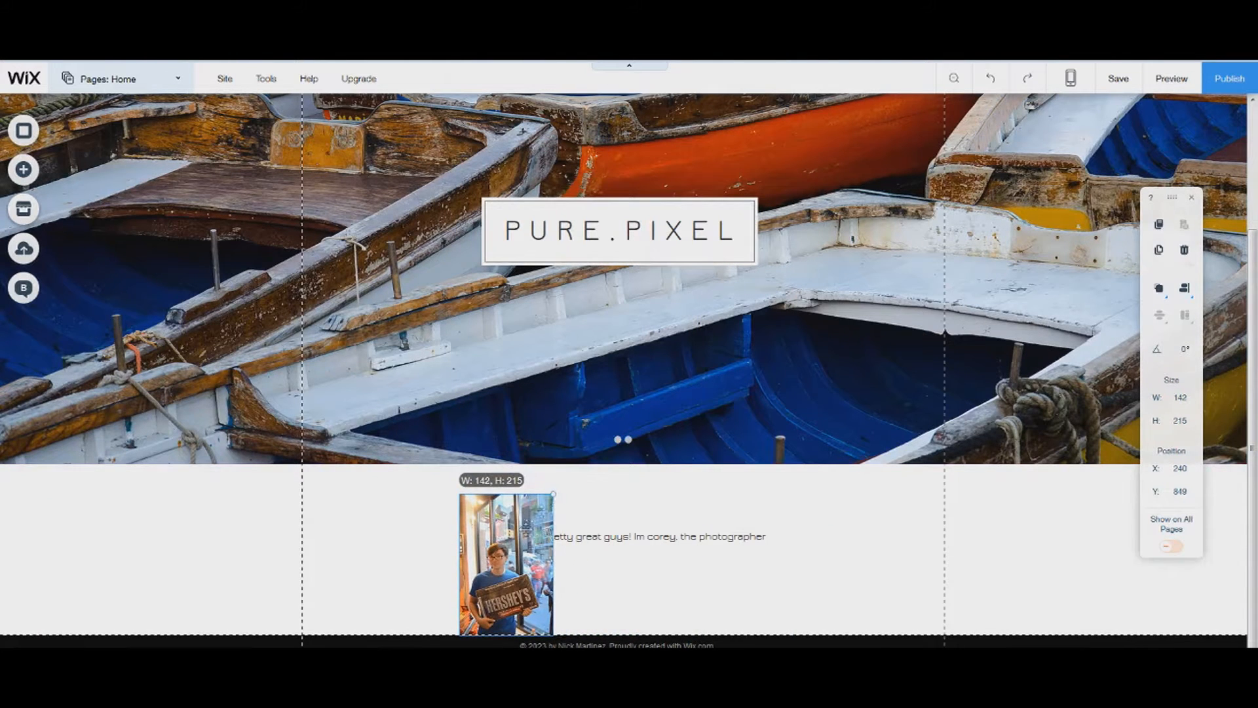
pyautogui.moveTo(519, 536); pyautogui.dragTo(383, 529)
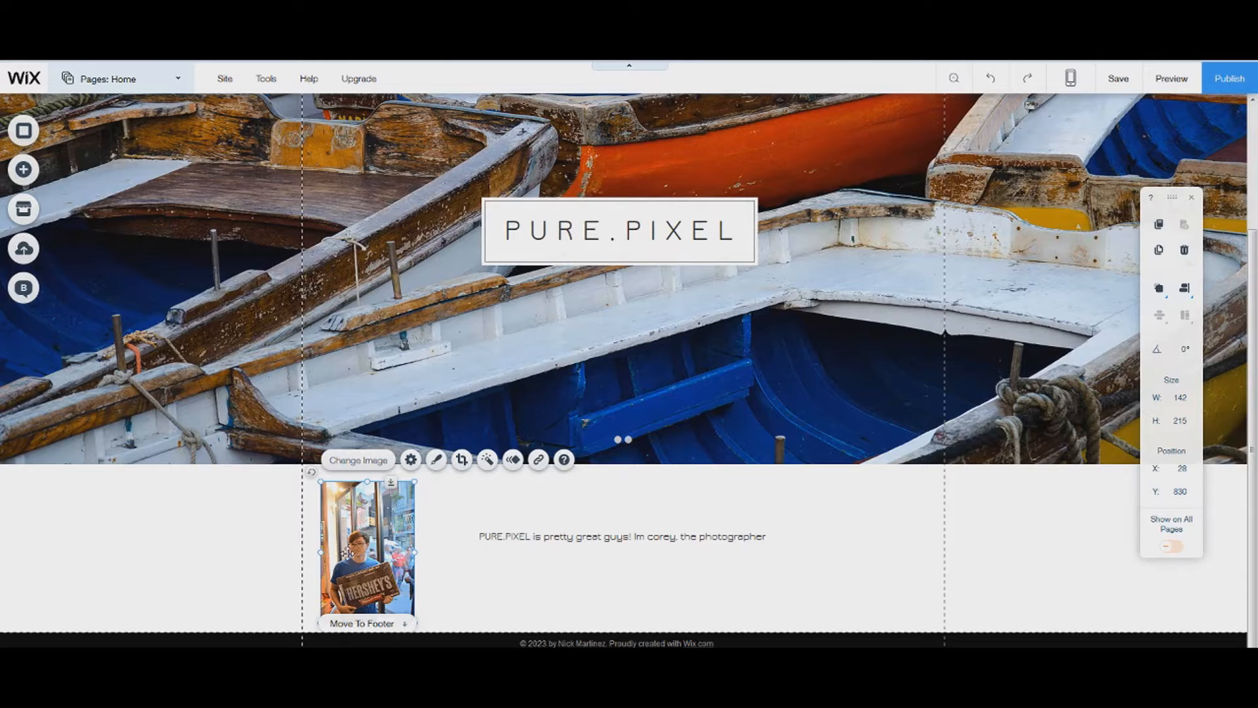
pyautogui.press('Delete')
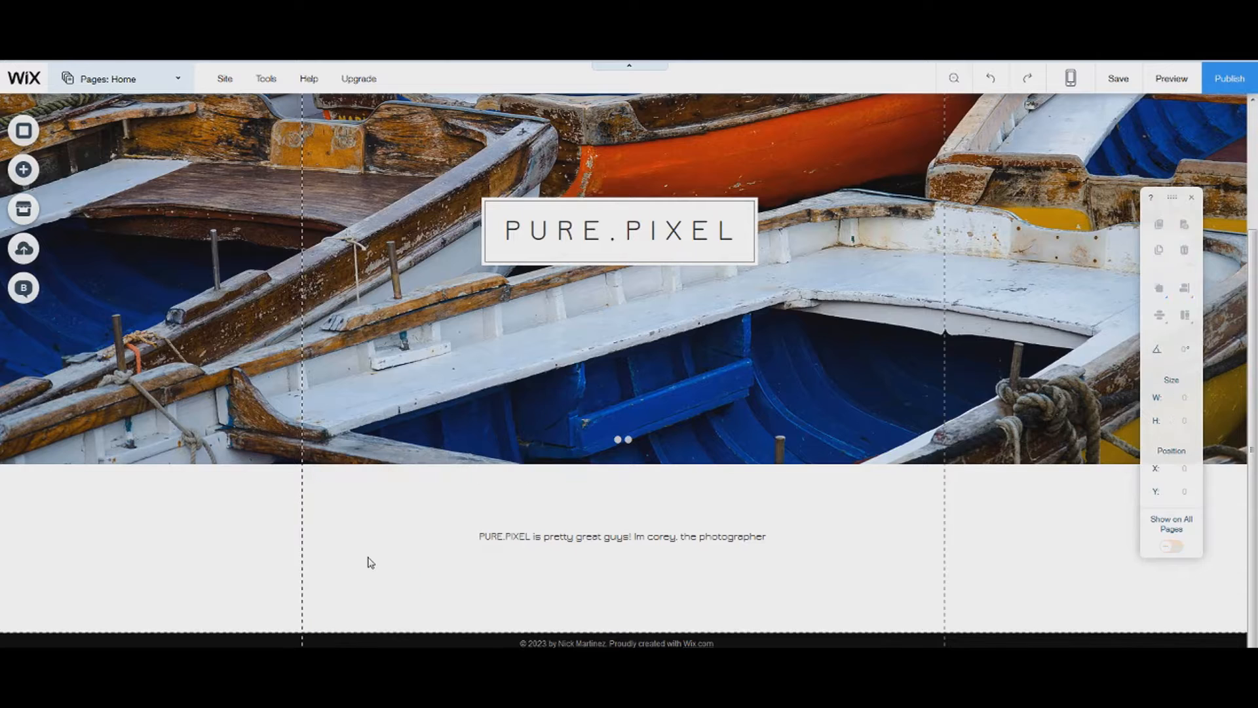
# Upload me.PNG to the image library and add it to the home page
pyautogui.rightClick(567, 521)
pyautogui.click(445, 523)
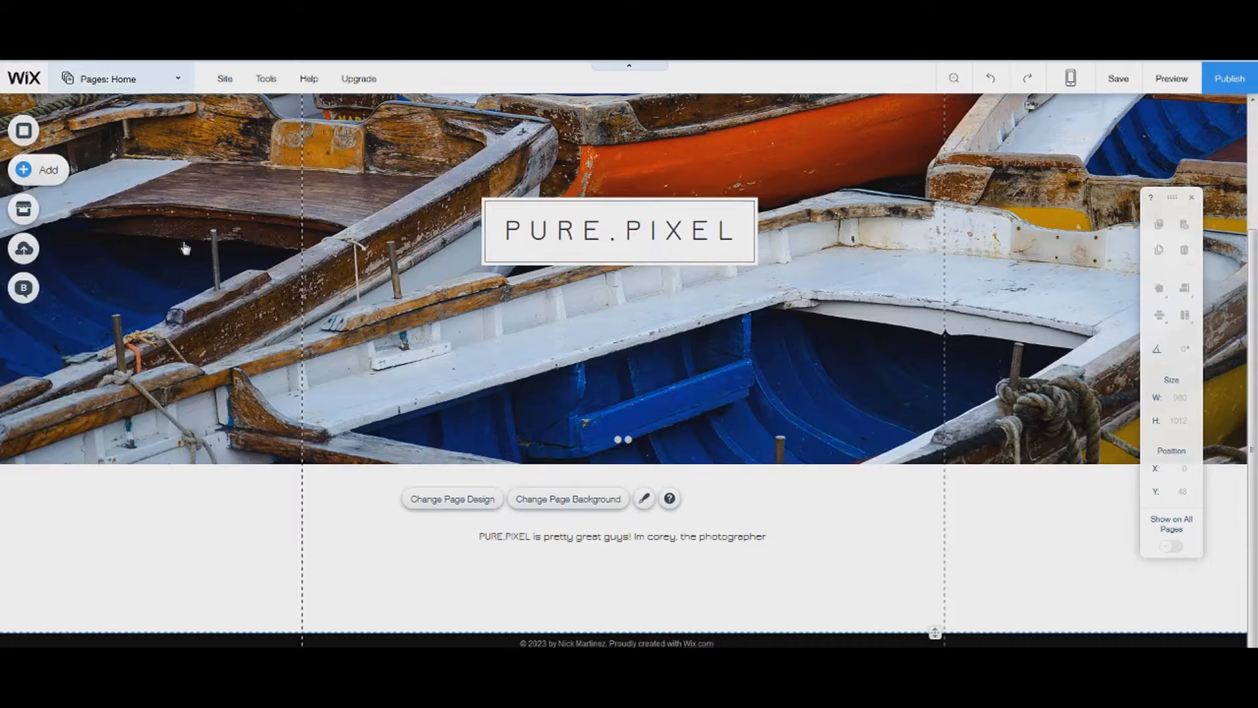
pyautogui.click(26, 169)
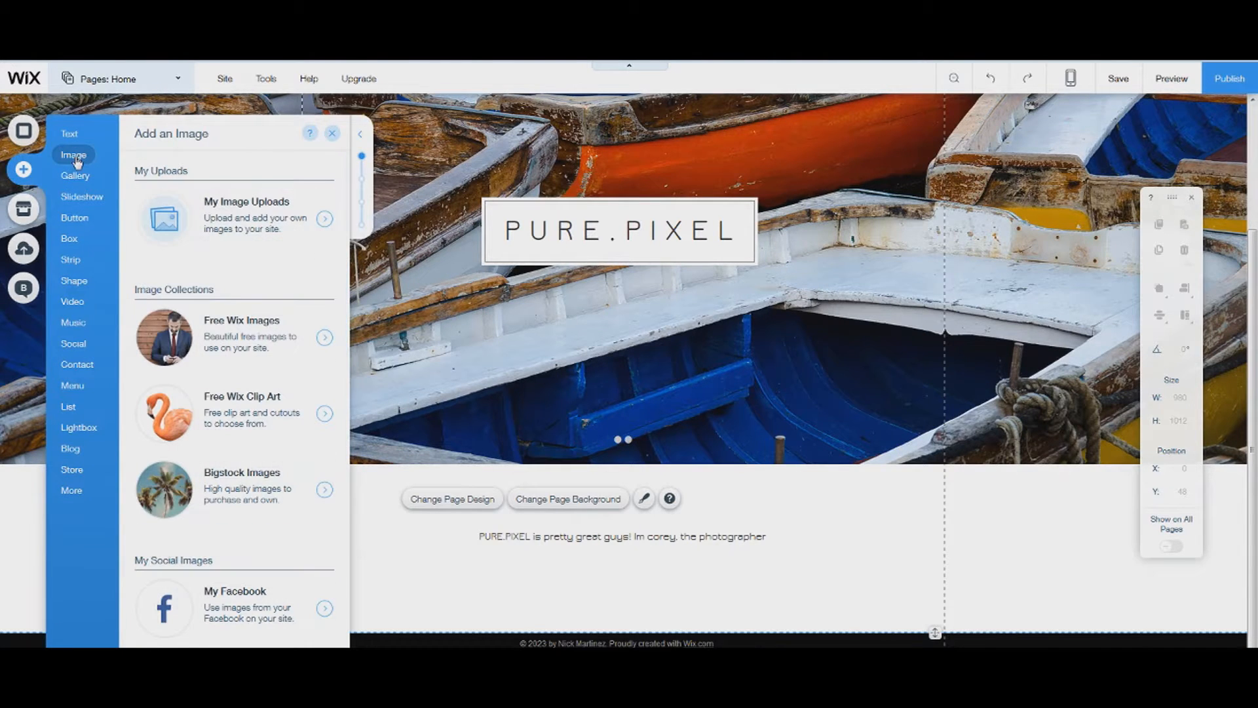
pyautogui.click(289, 229)
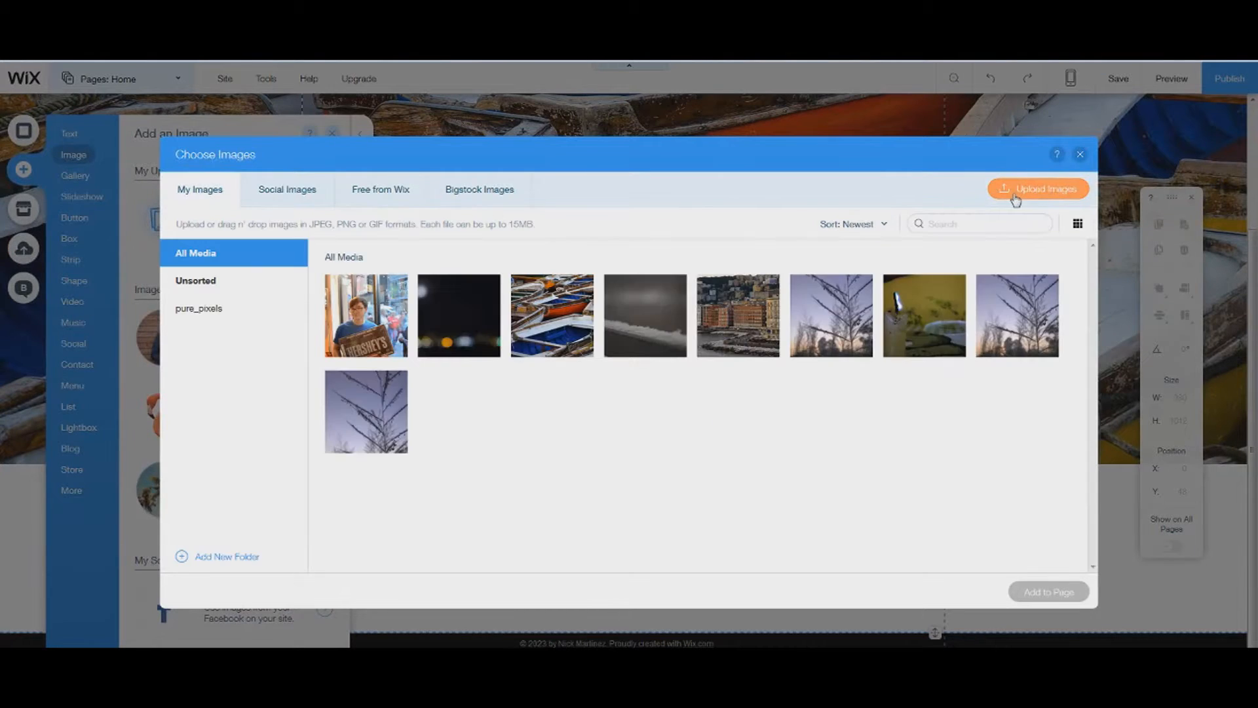
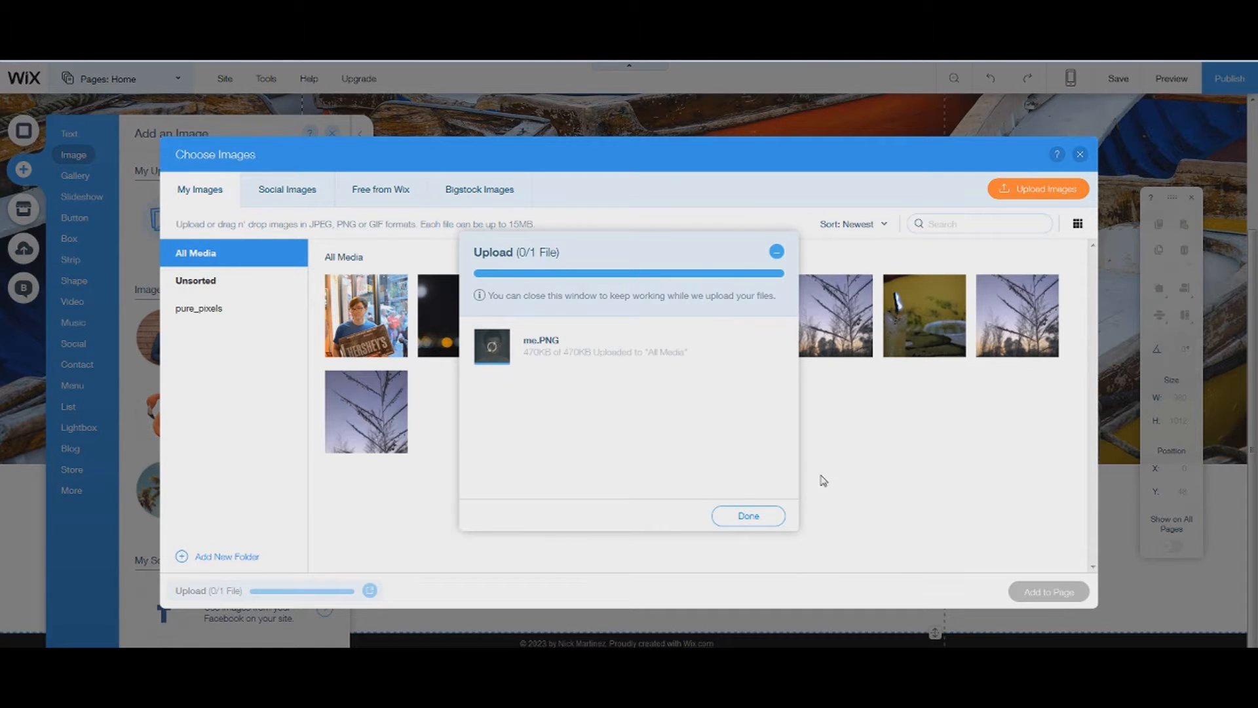
pyautogui.click(750, 514)
pyautogui.click(1062, 592)
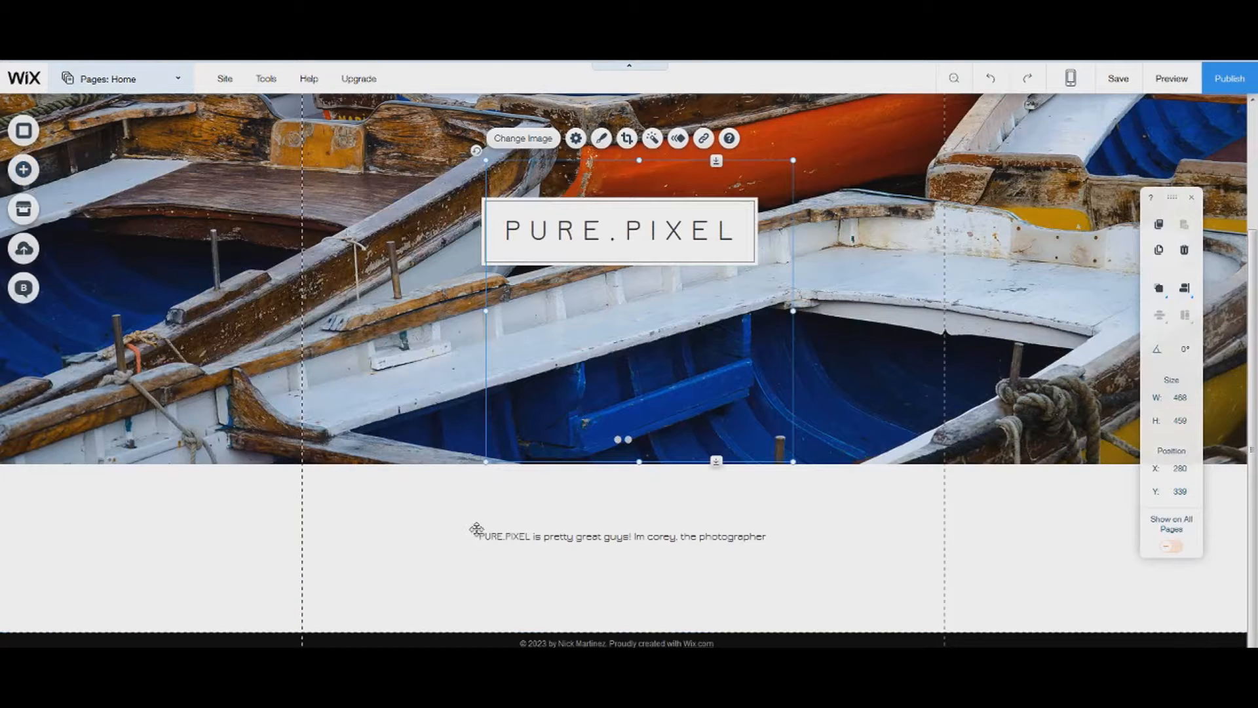
# Shrink the portrait to a small thumbnail and place it to the left of the intro text below the slideshow
pyautogui.moveTo(794, 161); pyautogui.dragTo(398, 542)
pyautogui.click(768, 558)
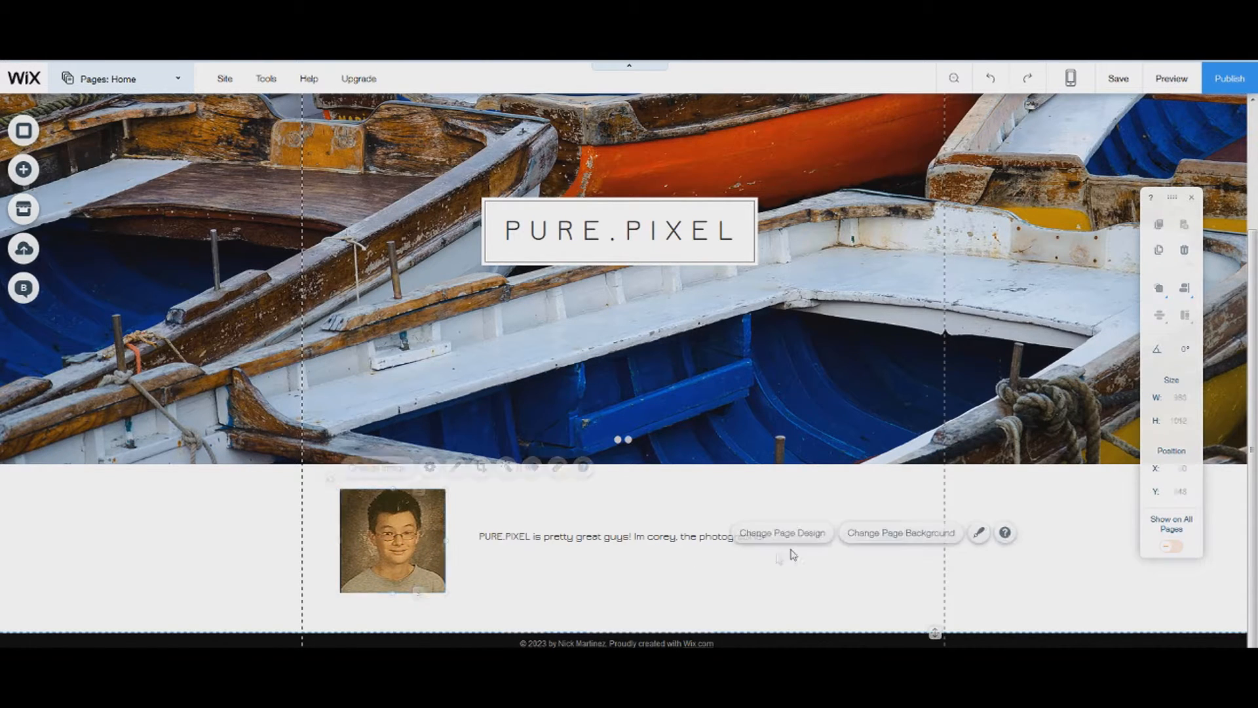
pyautogui.click(687, 555)
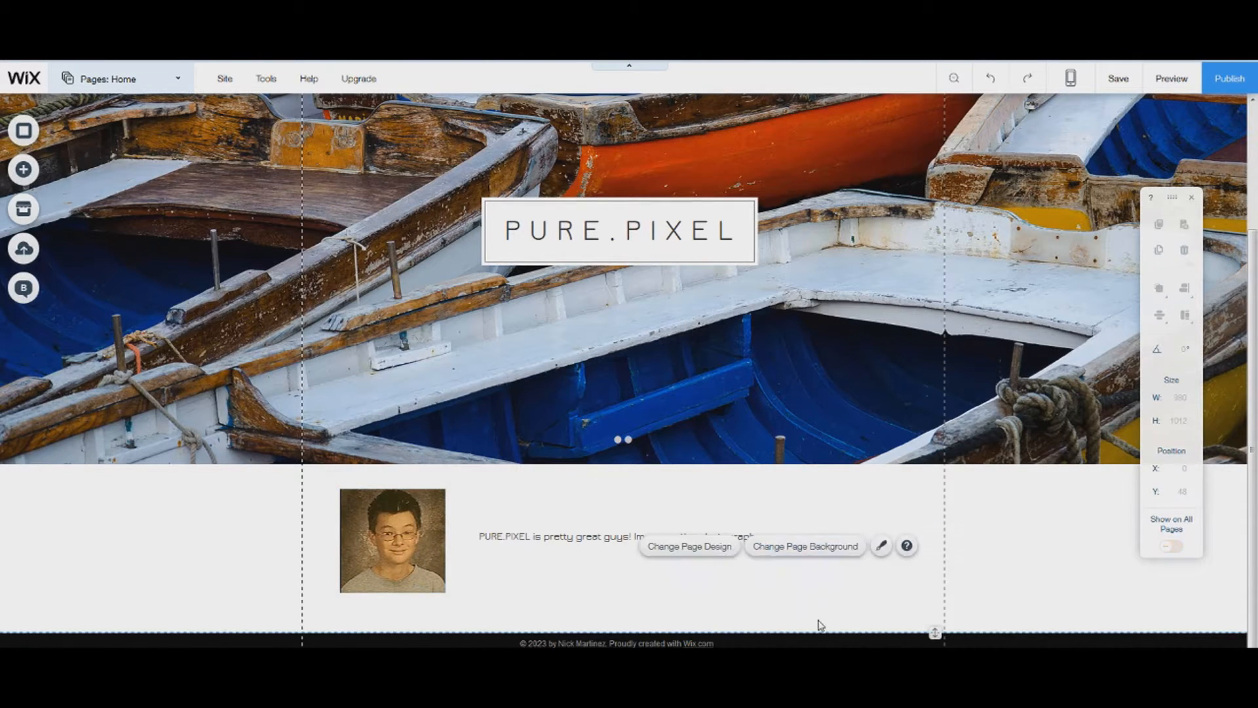
# Extend the end of the intro text with ", feel free to look around!"
pyautogui.doubleClick(608, 535)
pyautogui.click(777, 537)
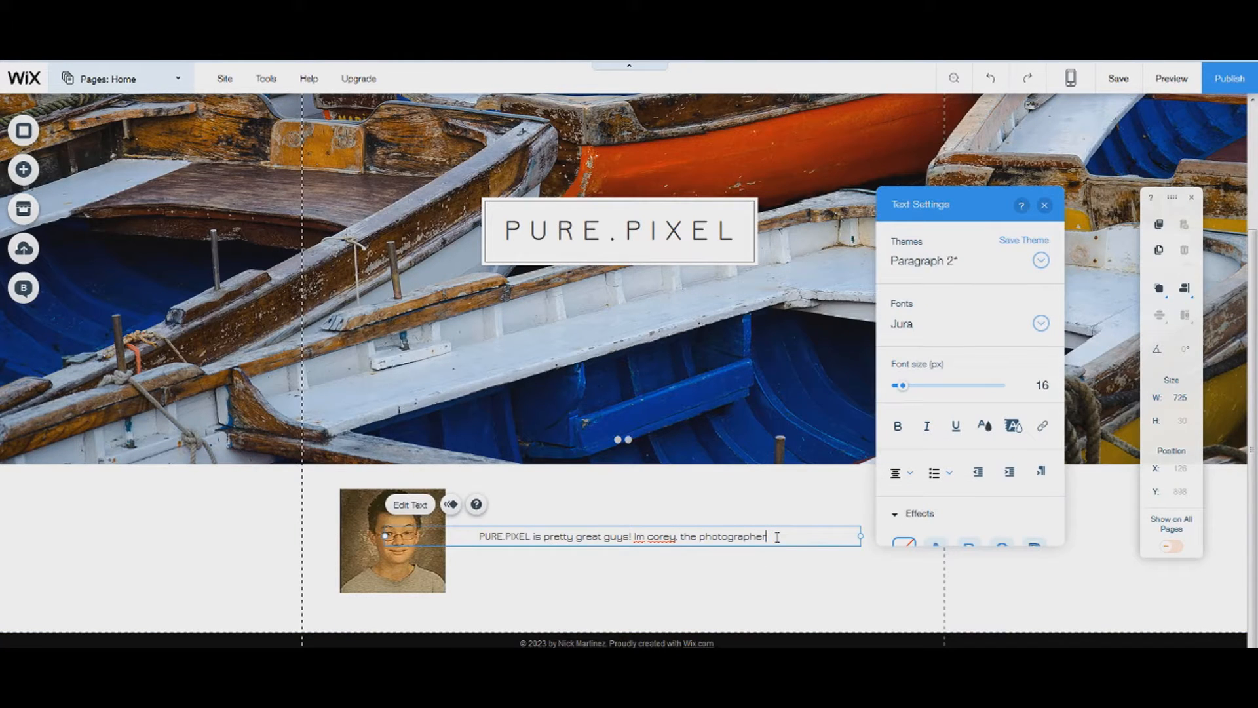
pyautogui.write('. feel free to look around!')
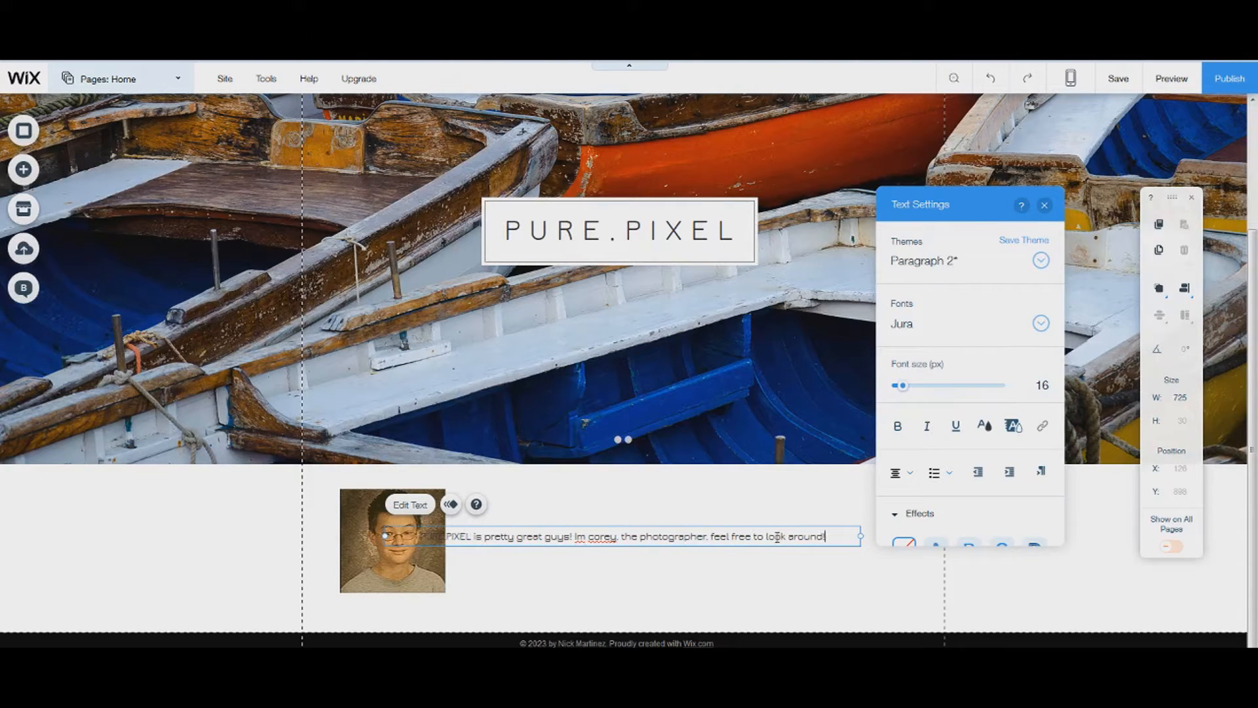
pyautogui.click(449, 547)
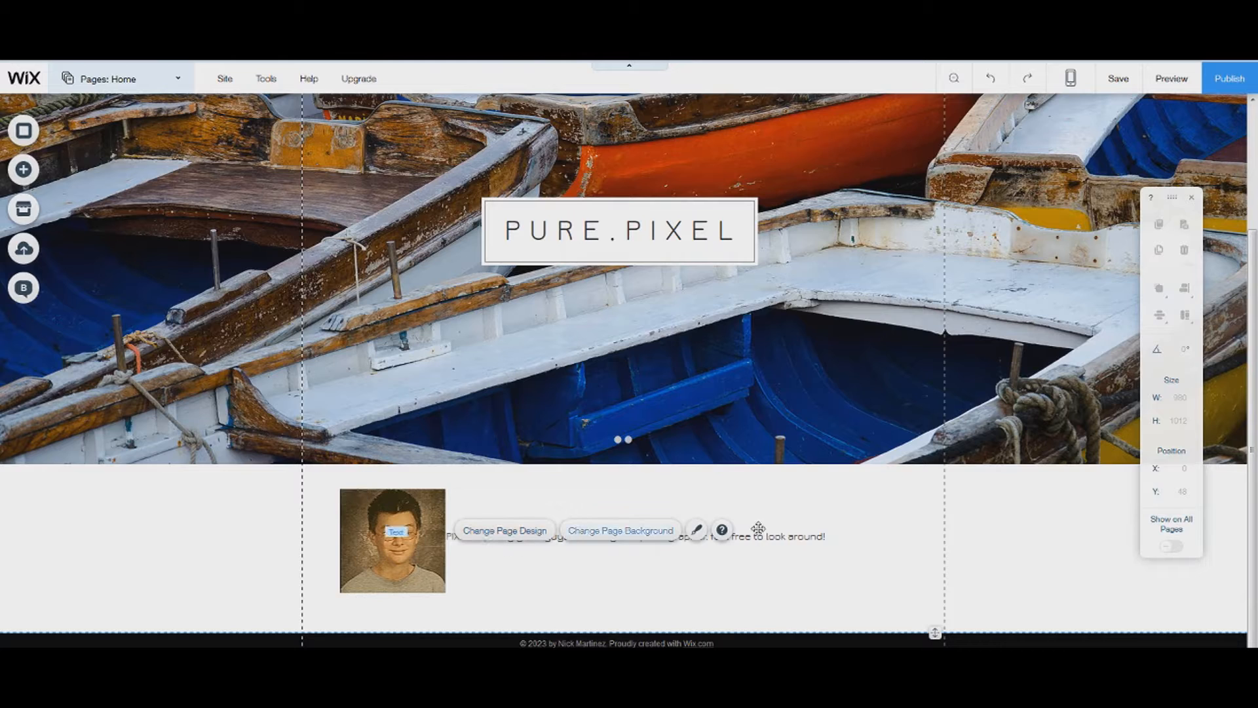
# Shift the intro text sideways so that it sits clear of the portrait on its right
pyautogui.click(777, 536)
pyautogui.moveTo(820, 535)
pyautogui.mouseDown()
pyautogui.moveTo(839, 542)
pyautogui.moveTo(826, 547)
pyautogui.mouseUp()
pyautogui.click(970, 583)
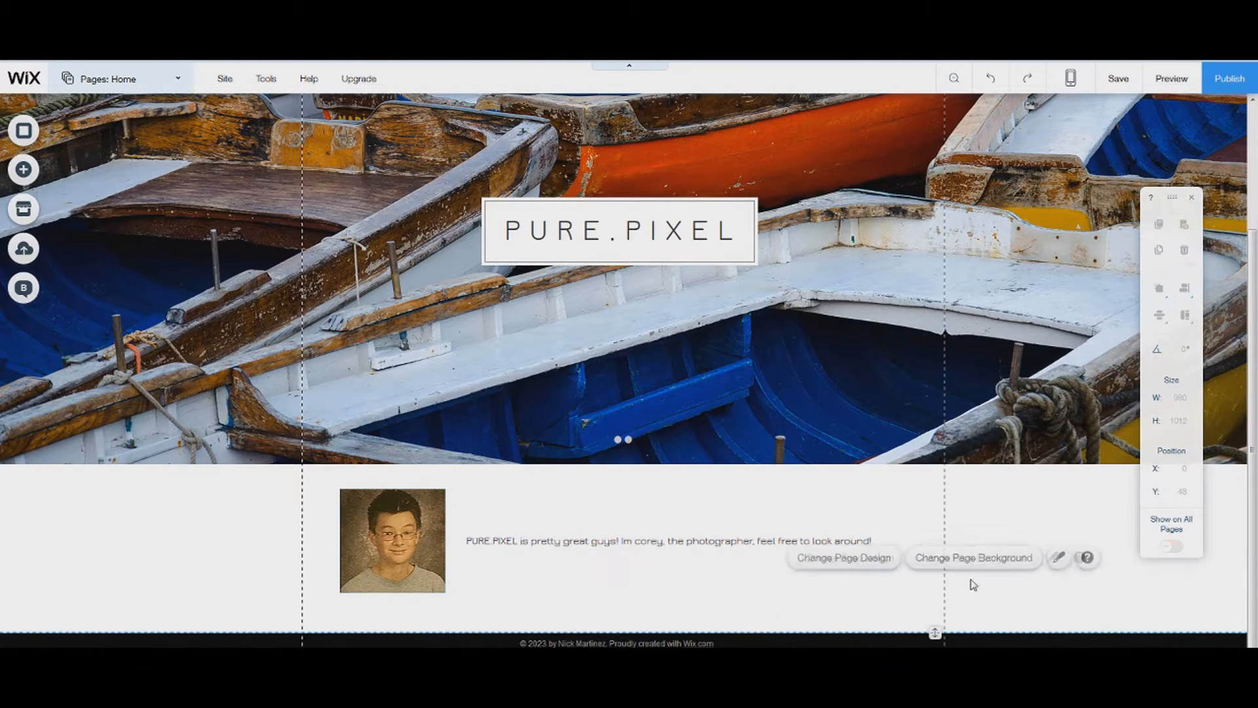
# Delete the About page from the site and switch to the Client Showcase page
pyautogui.scroll(3, 1006, 514)
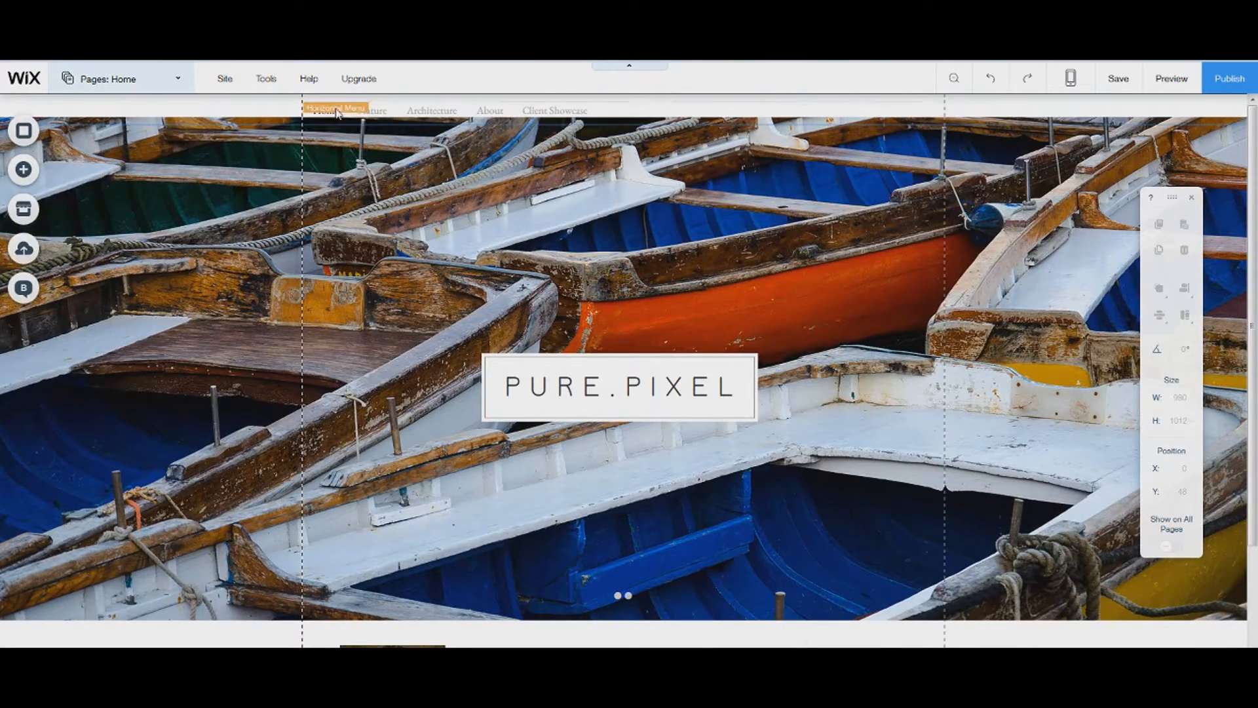
pyautogui.click(391, 109)
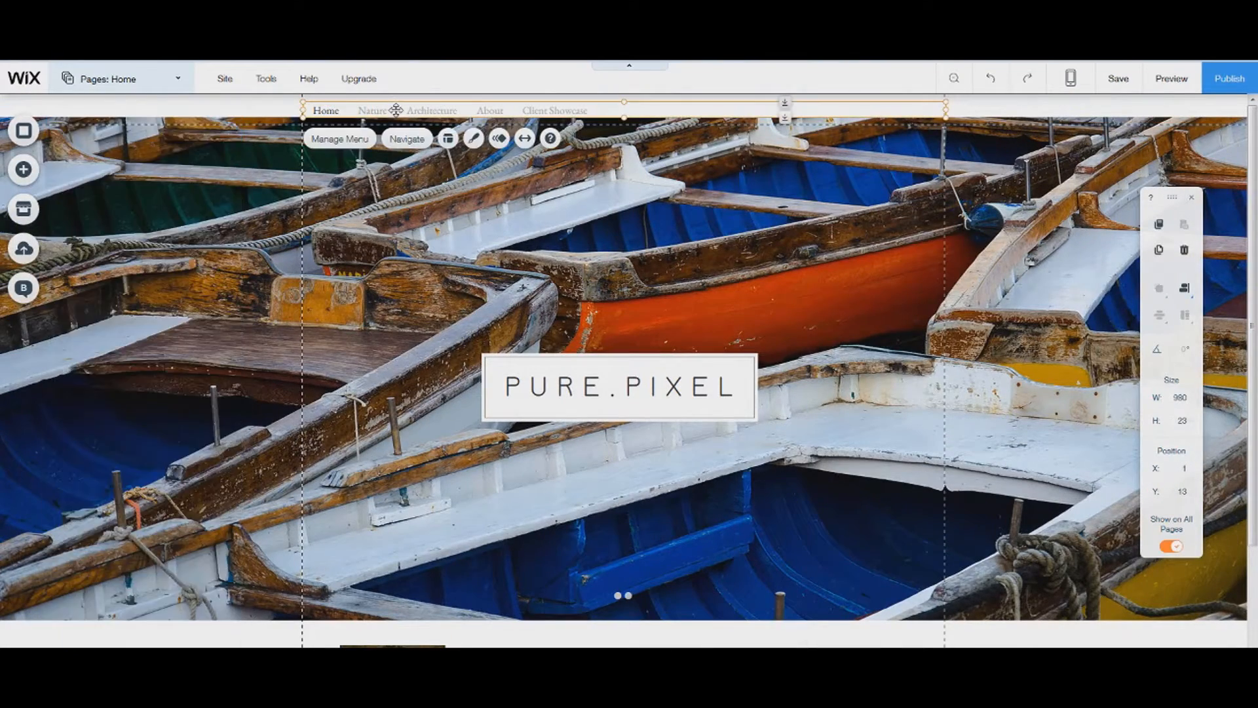
pyautogui.doubleClick(377, 111)
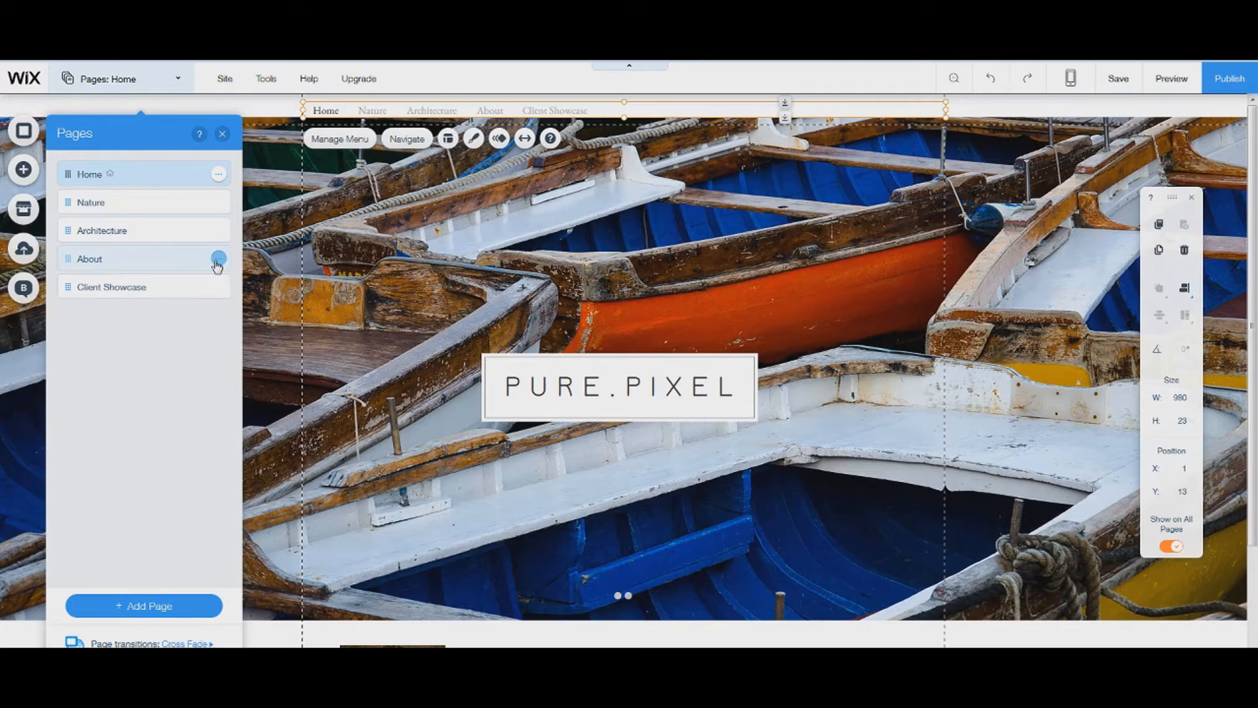
pyautogui.click(218, 261)
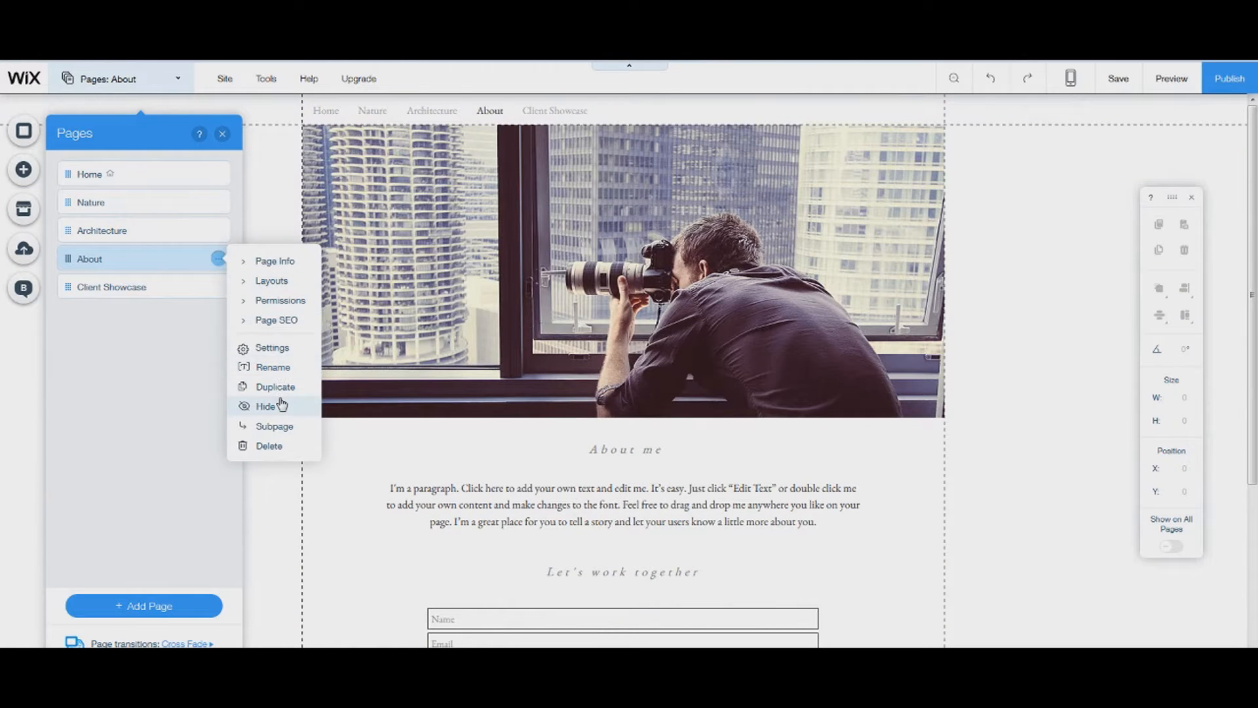
pyautogui.click(269, 446)
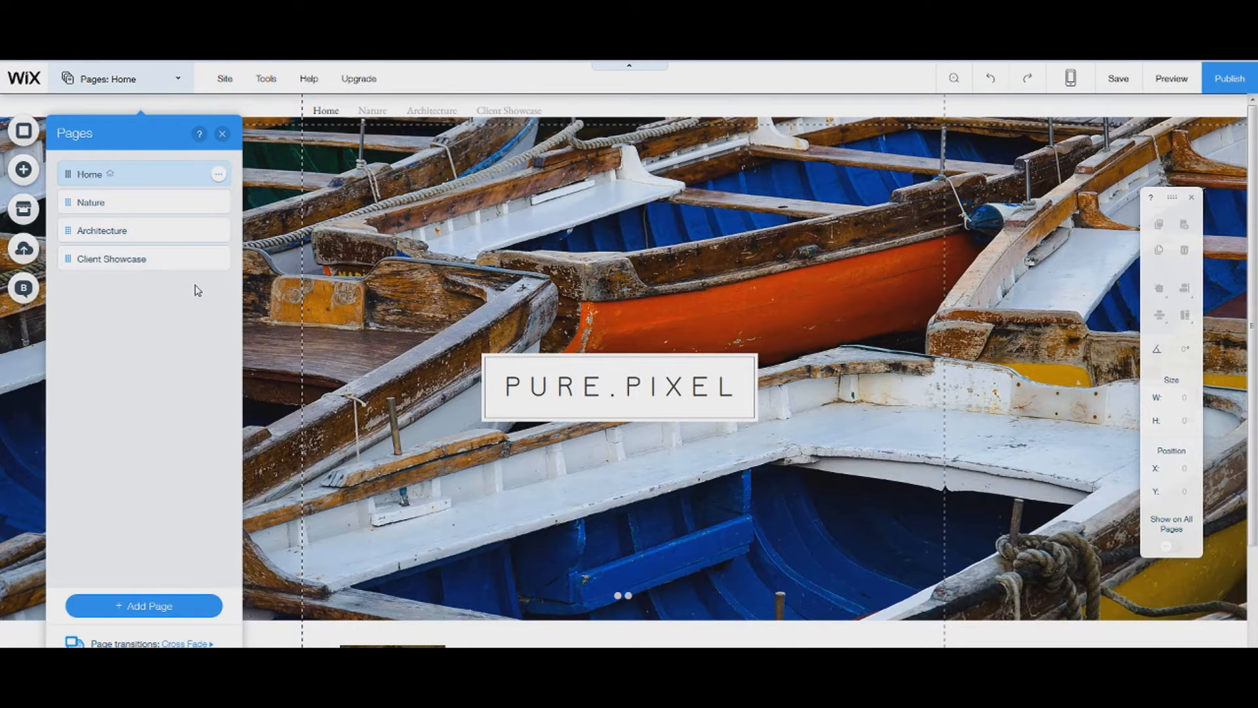
pyautogui.click(142, 265)
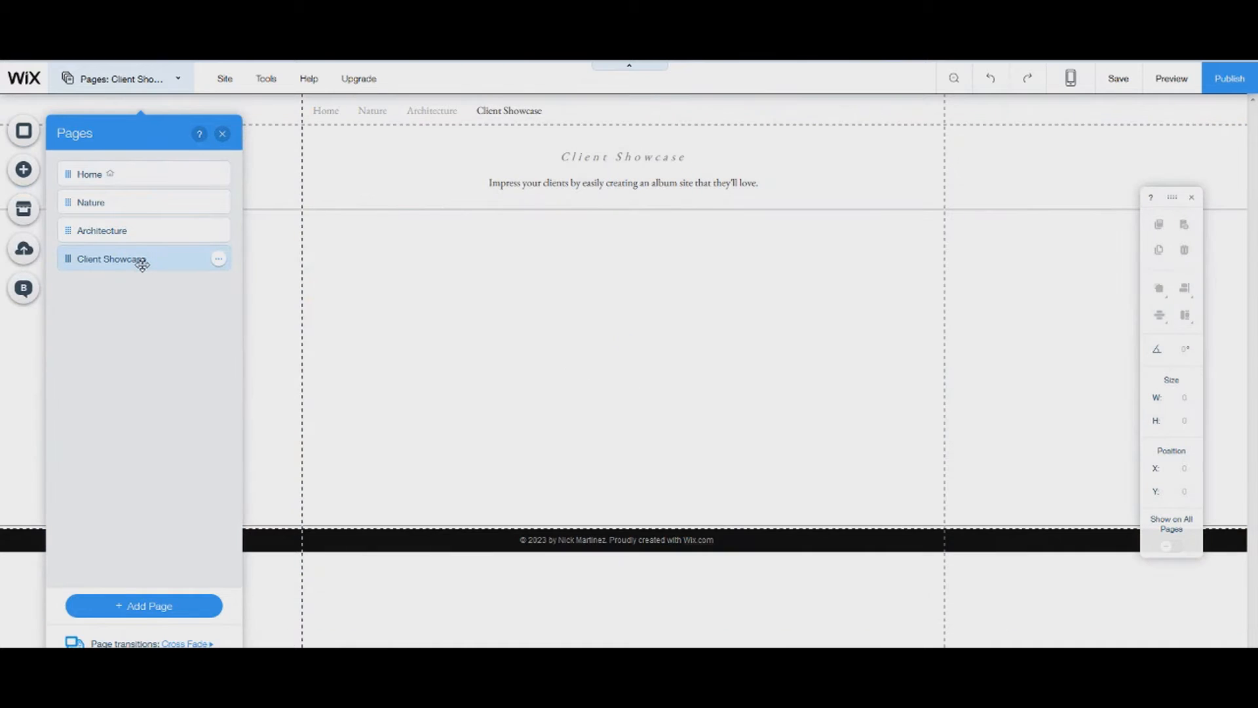
# Delete the Client Showcase and Architecture pages from the site
pyautogui.click(220, 261)
pyautogui.click(278, 427)
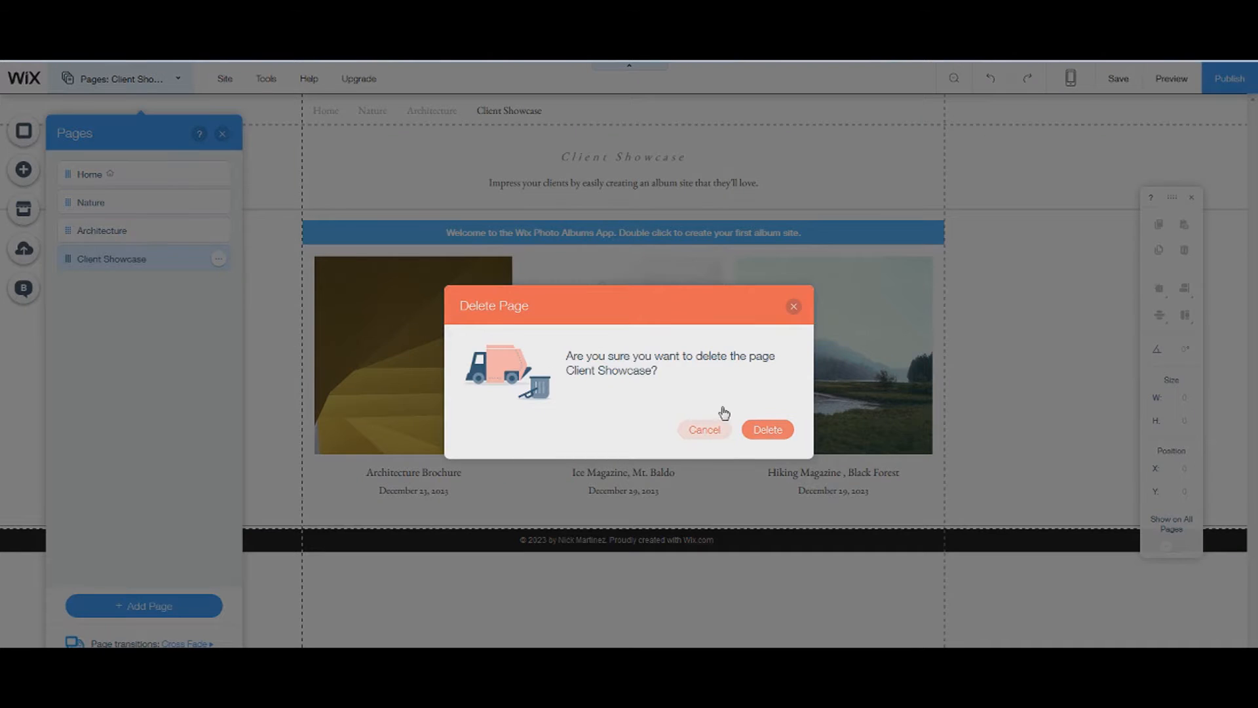
pyautogui.click(767, 430)
pyautogui.click(131, 230)
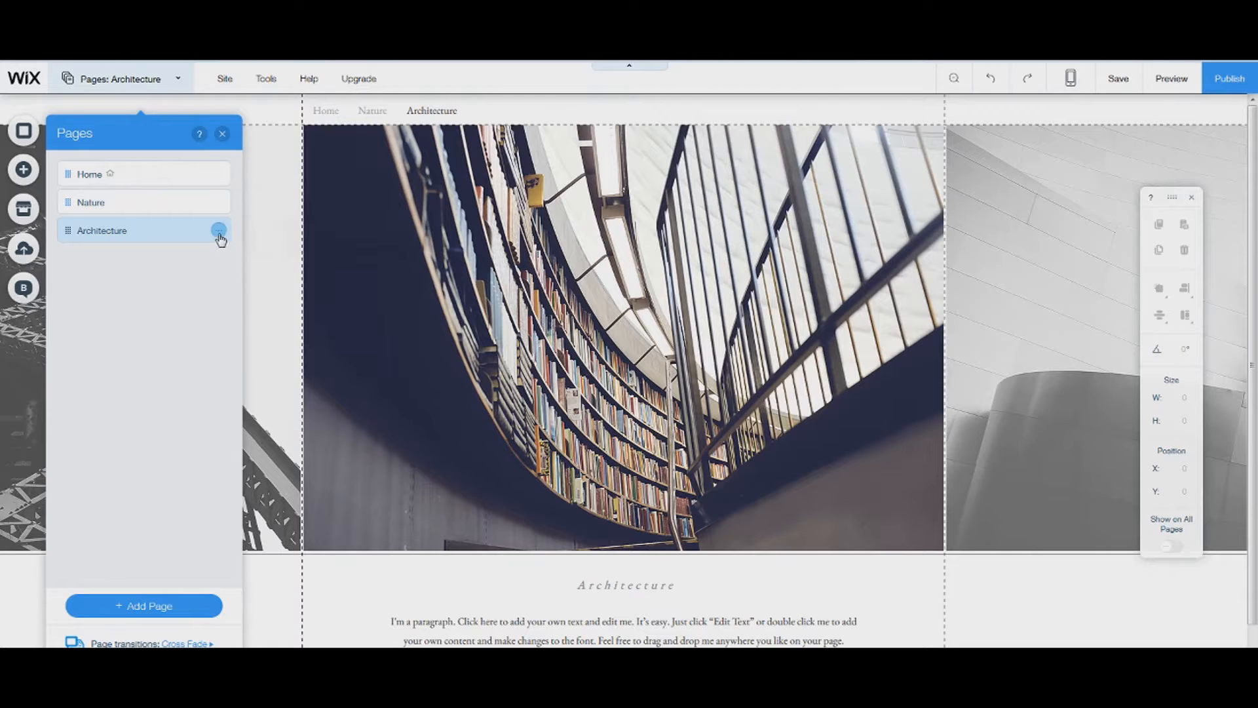
pyautogui.click(219, 231)
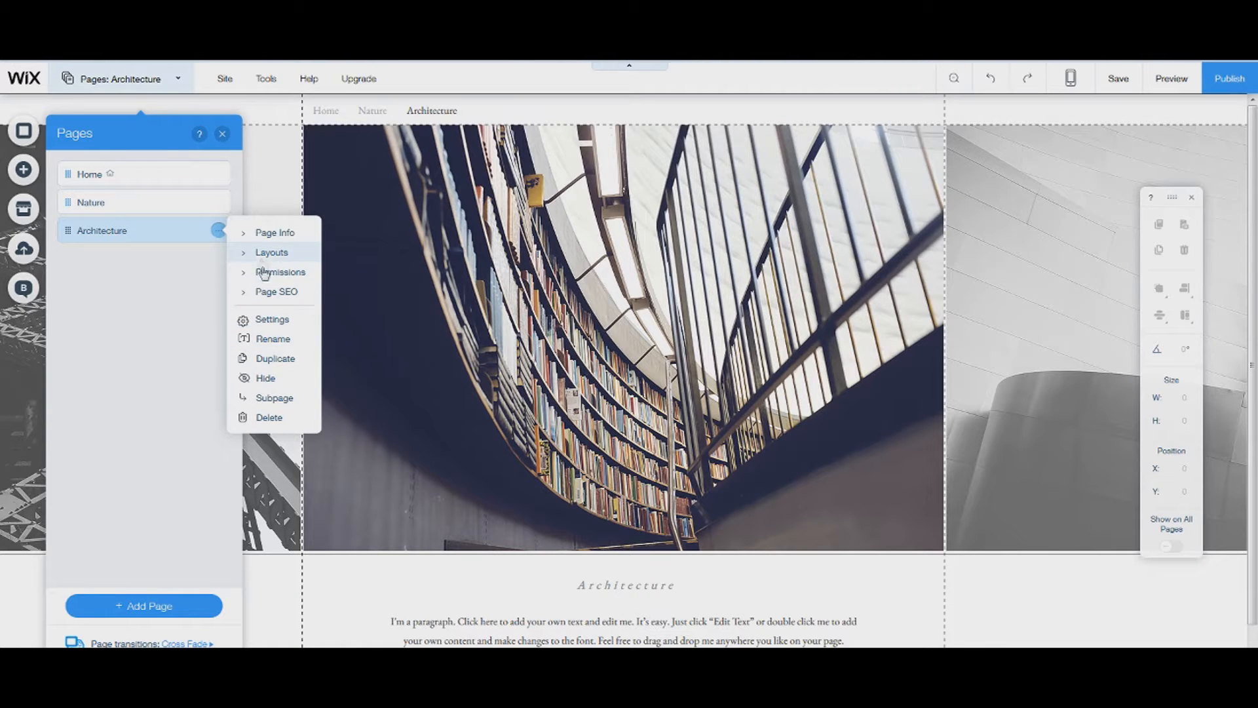
pyautogui.click(274, 417)
pyautogui.click(783, 432)
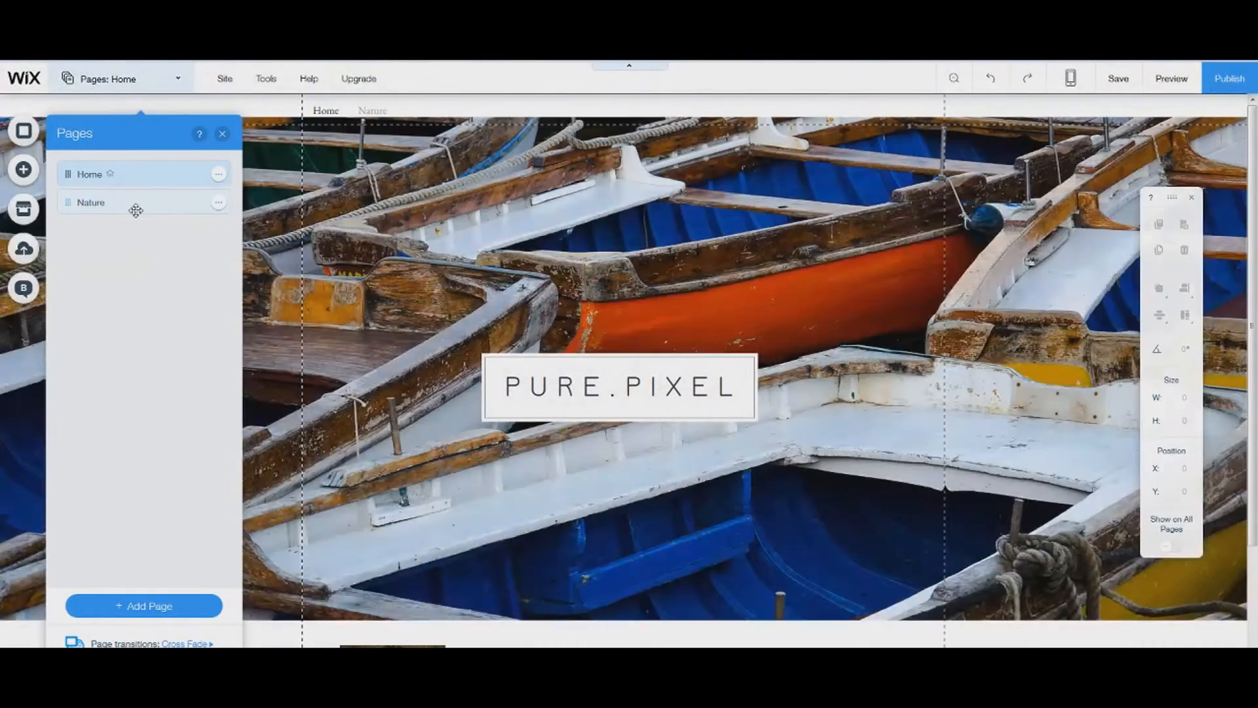
# Rename the Nature page as Gallery
pyautogui.click(194, 207)
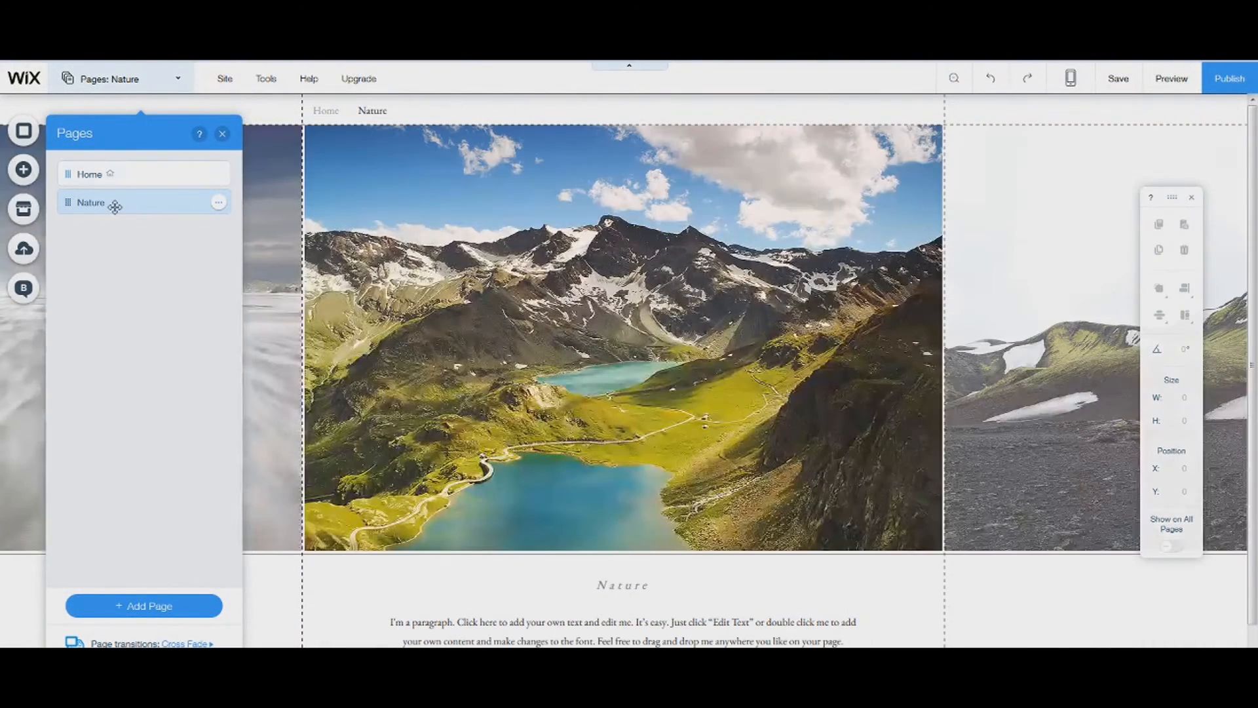
pyautogui.rightClick(116, 210)
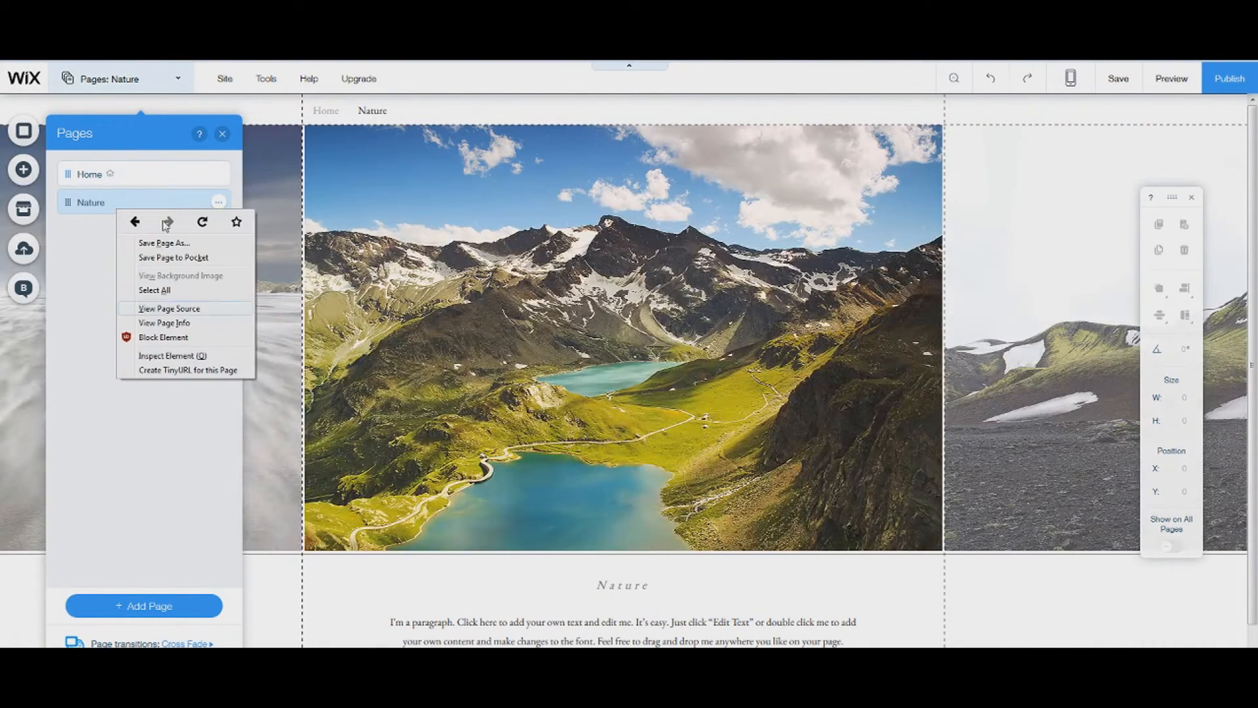
pyautogui.click(220, 202)
pyautogui.click(219, 202)
pyautogui.click(298, 316)
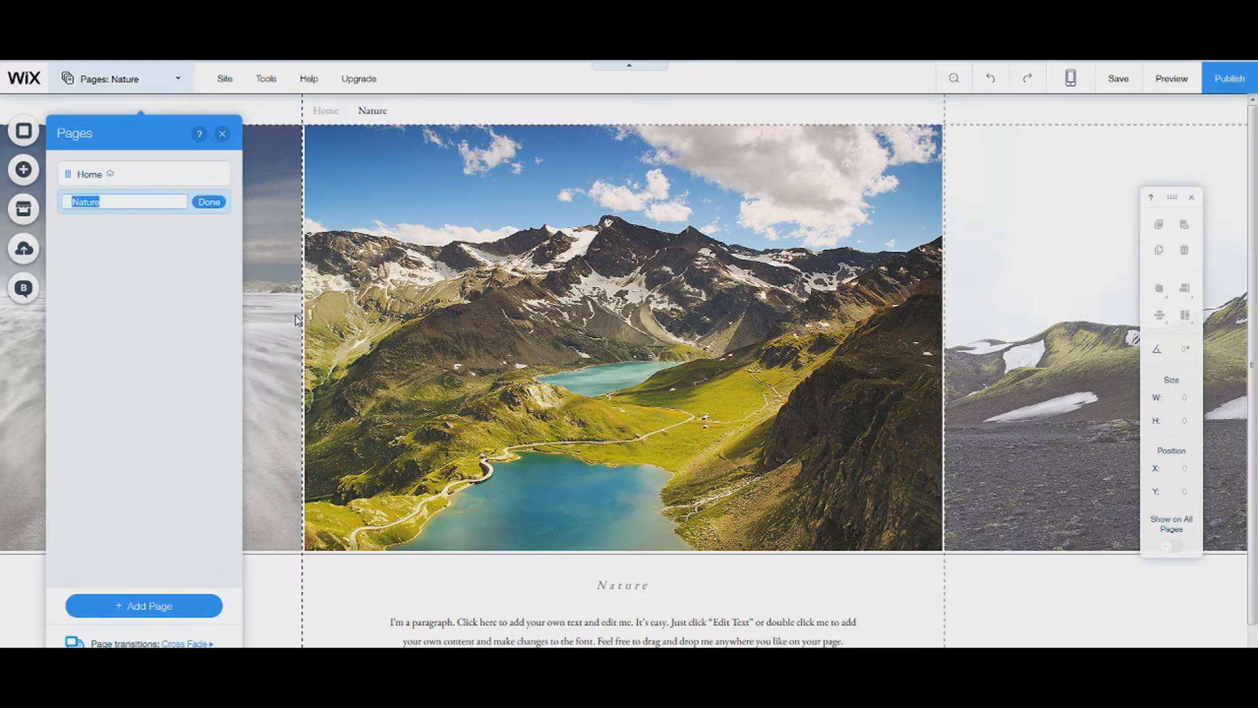
pyautogui.write('Gallery')
pyautogui.click(208, 202)
# Narrow the horizontal header menu to about 159 px and centre it in the header at about X 410
pyautogui.moveTo(395, 111); pyautogui.dragTo(659, 115)
pyautogui.moveTo(1076, 107); pyautogui.dragTo(1076, 108)
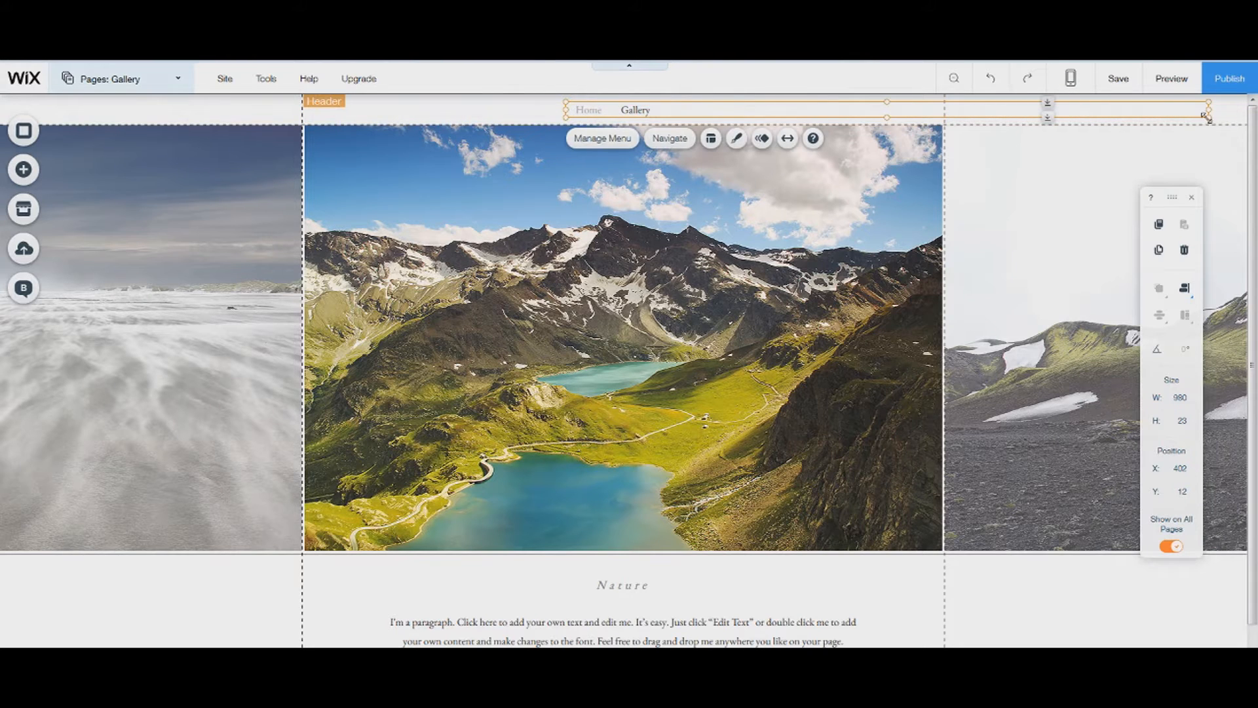
pyautogui.moveTo(1182, 108); pyautogui.dragTo(631, 115)
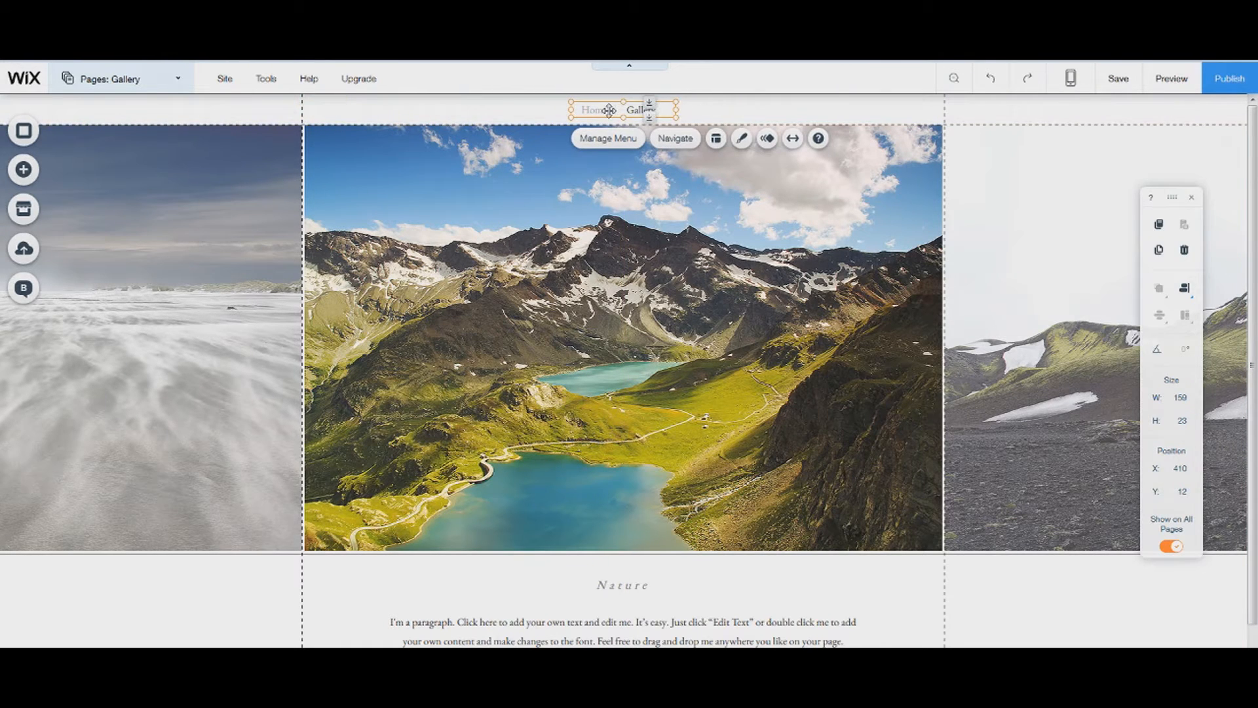
# Look through the Gallery page's settings, including its page info, layouts and permissions
pyautogui.click(631, 201)
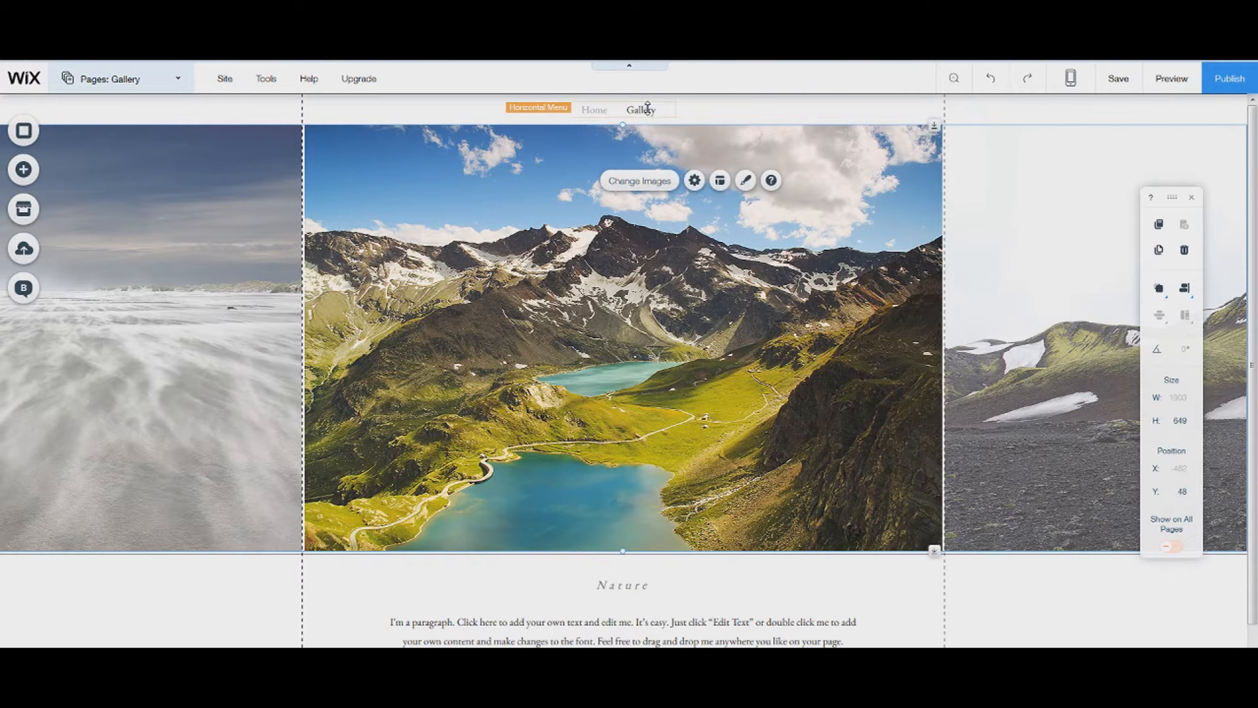
pyautogui.click(646, 109)
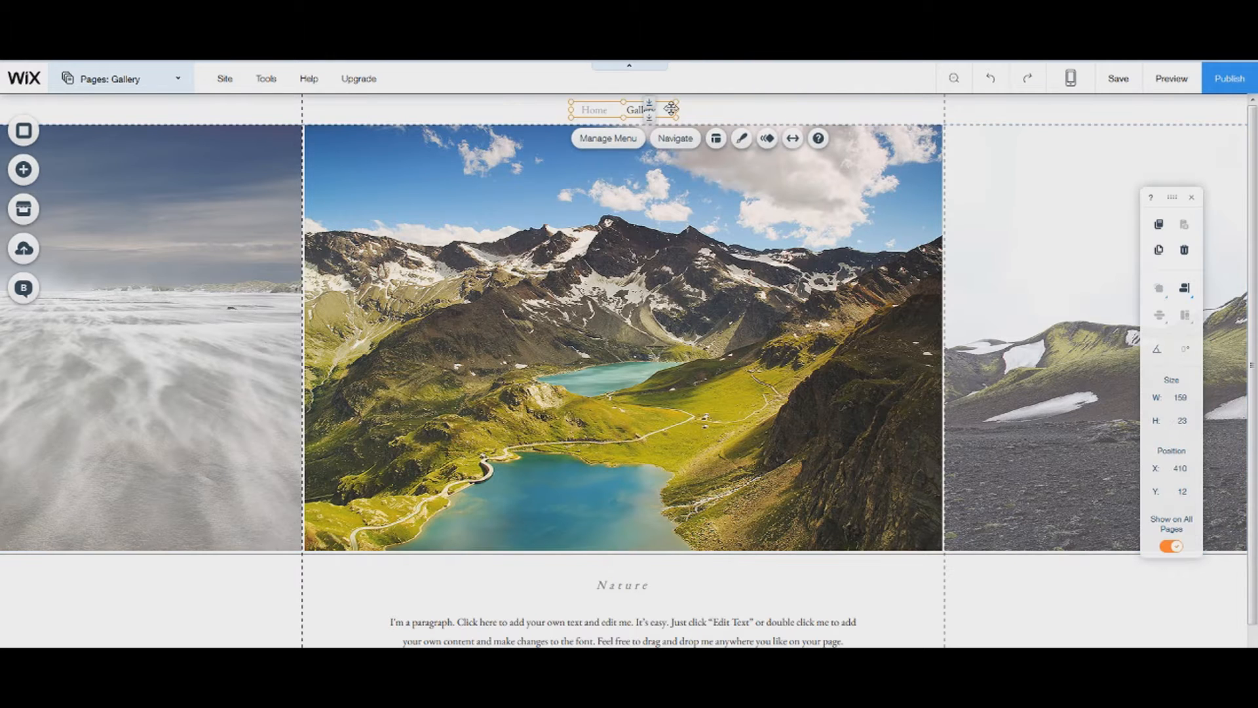
pyautogui.click(606, 139)
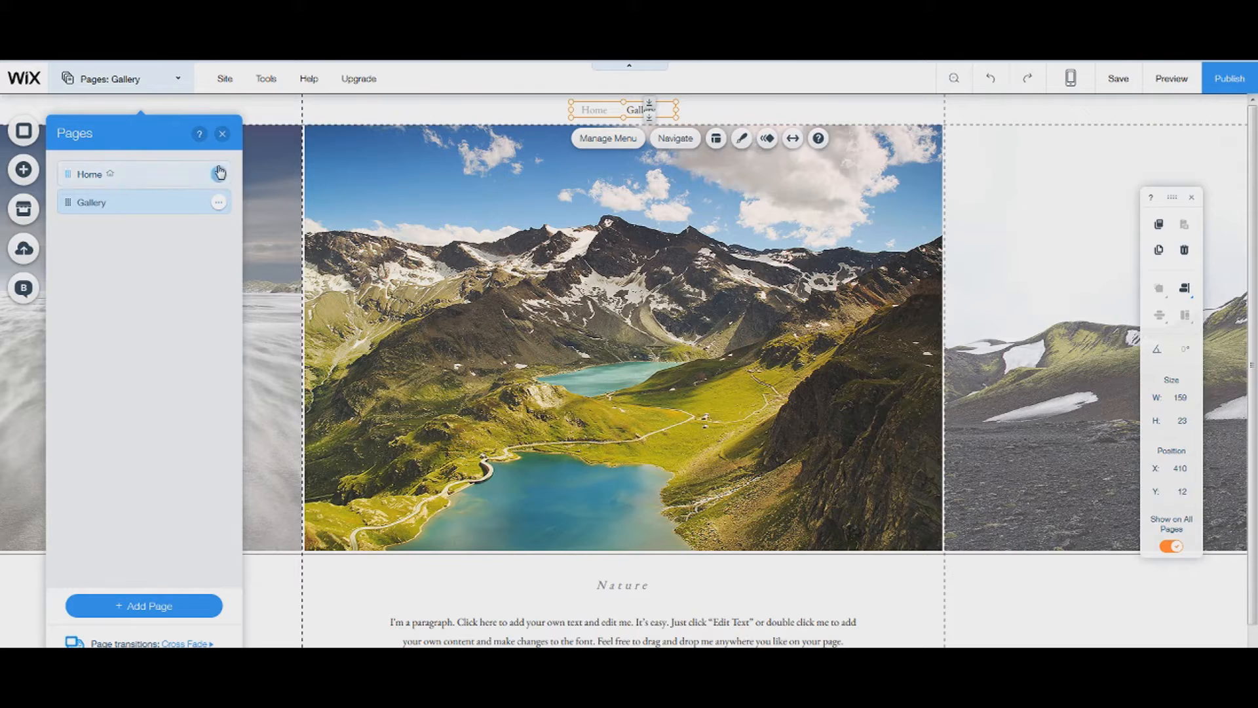
pyautogui.click(219, 204)
pyautogui.click(274, 293)
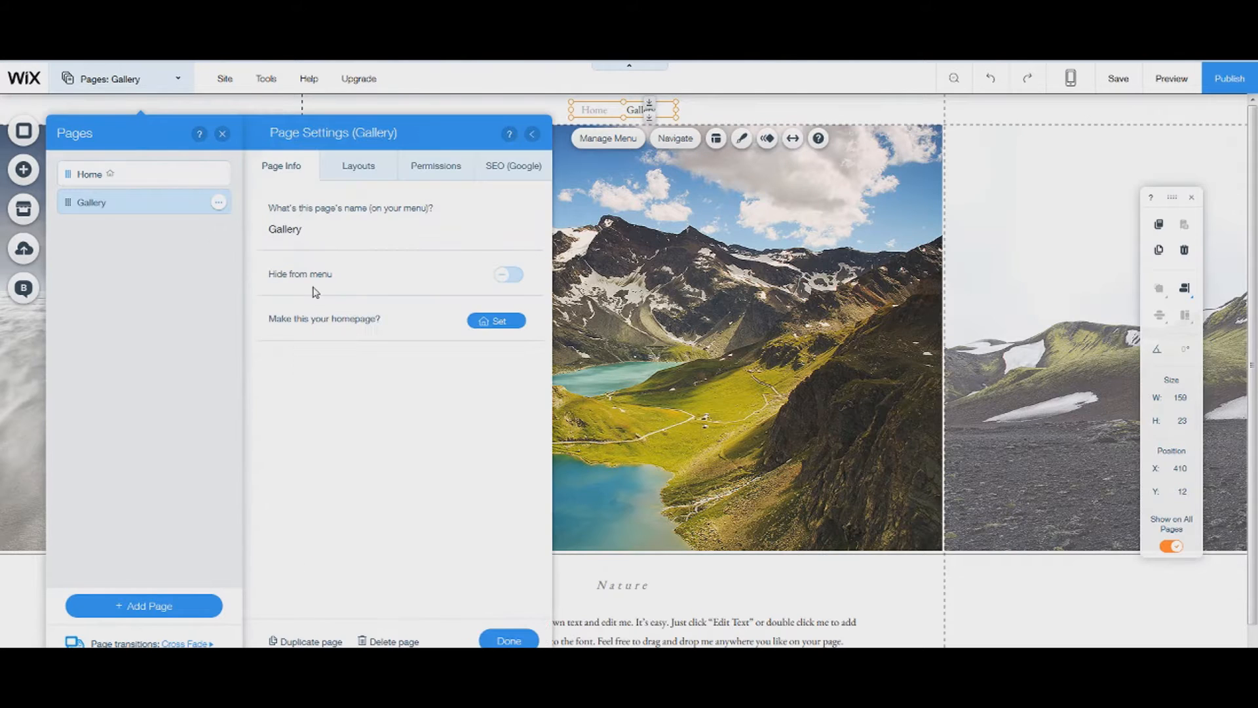
pyautogui.click(360, 168)
pyautogui.click(435, 167)
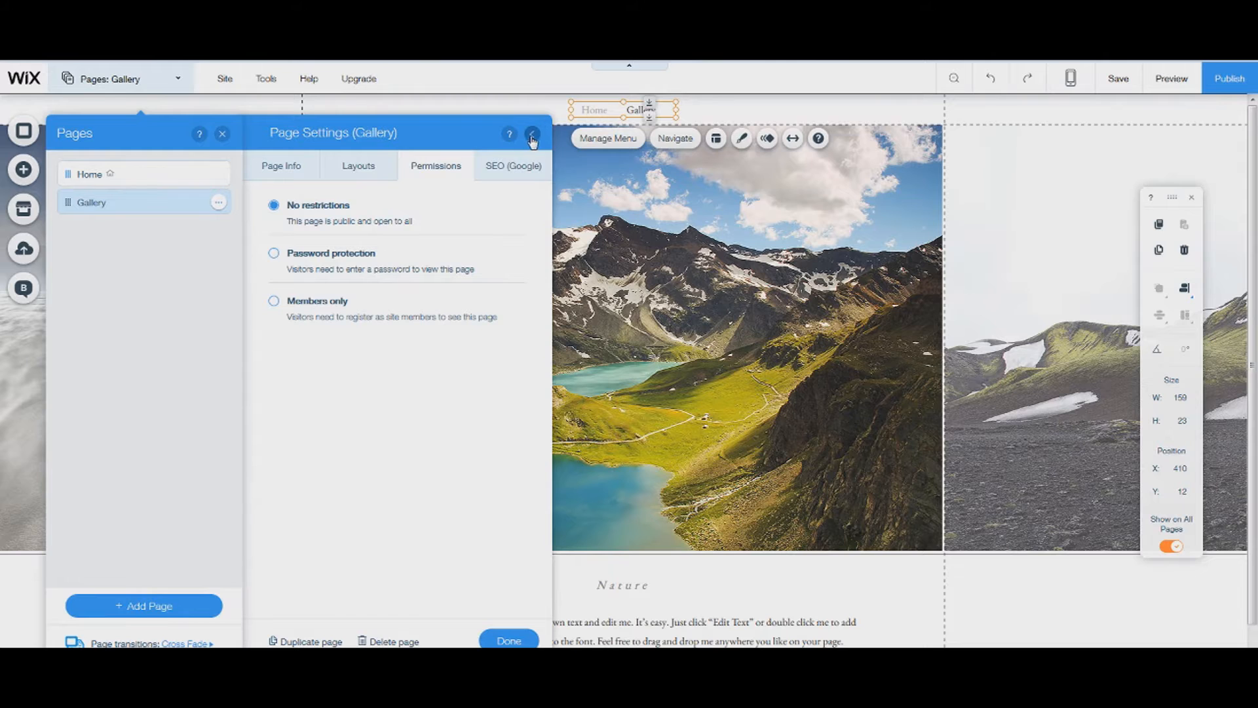
pyautogui.click(532, 134)
pyautogui.click(222, 135)
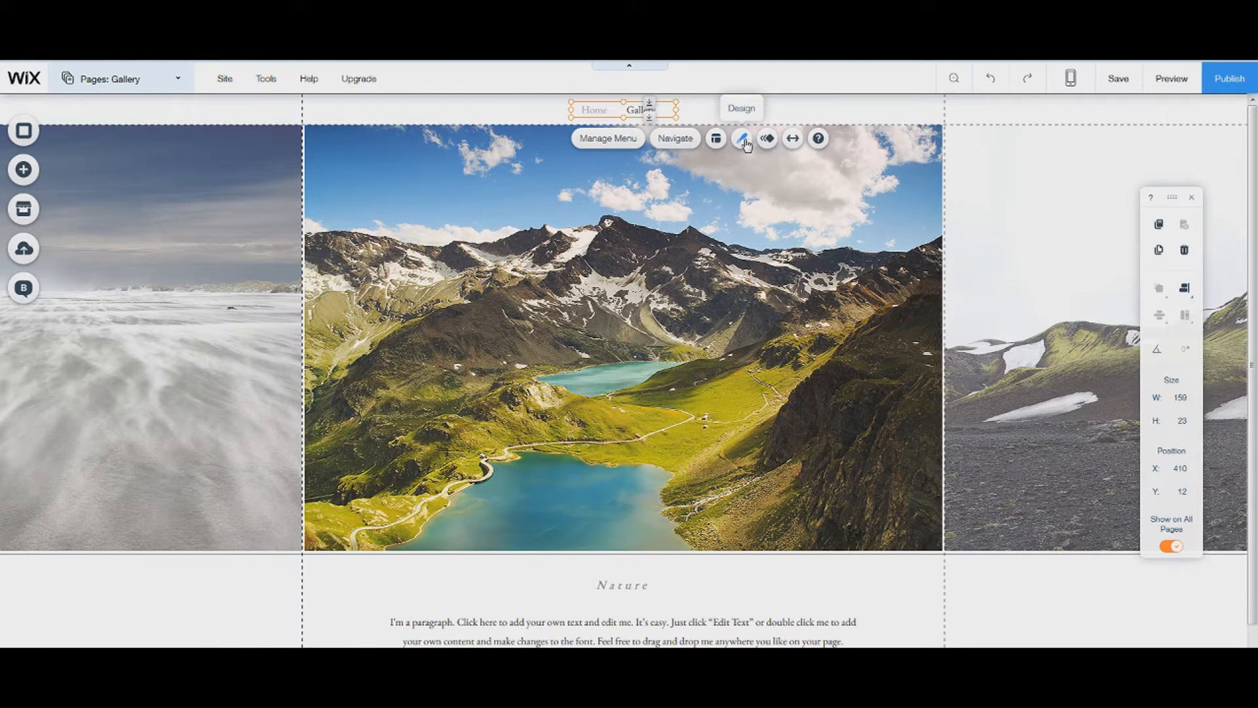
# Try several preset styles for the horizontal menu and apply the glossy gradient one with separators between the items
pyautogui.click(741, 138)
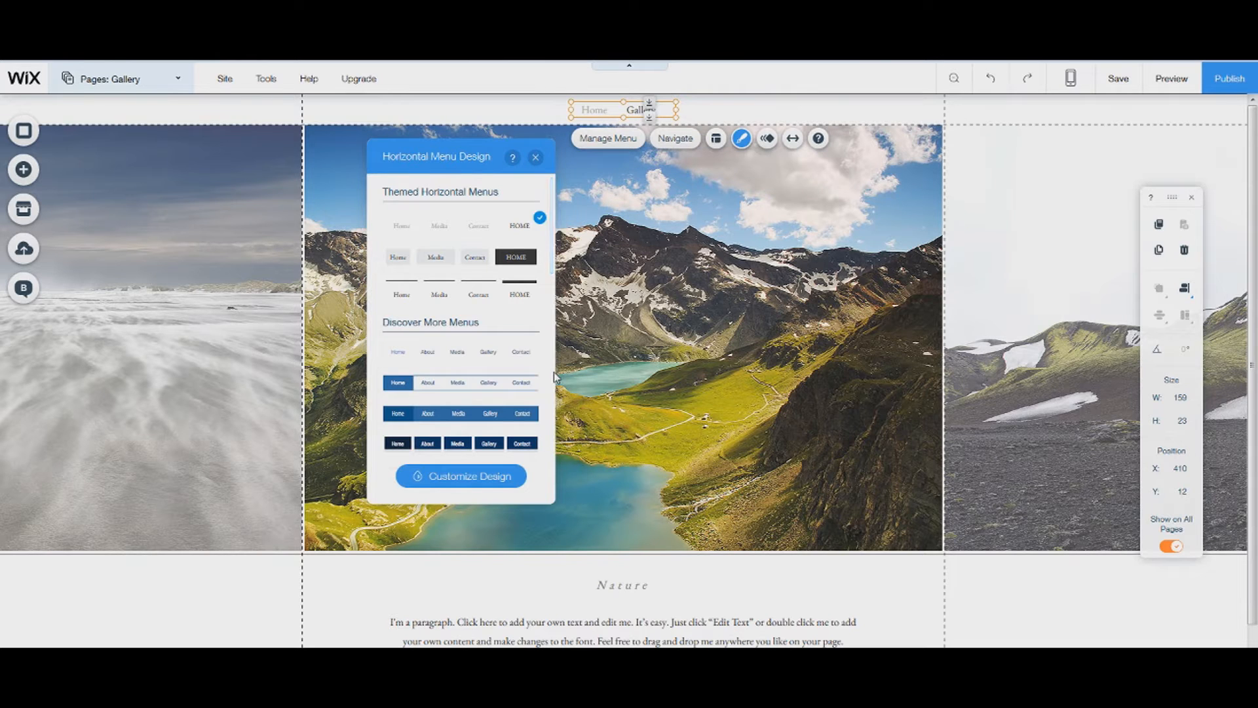
pyautogui.click(488, 477)
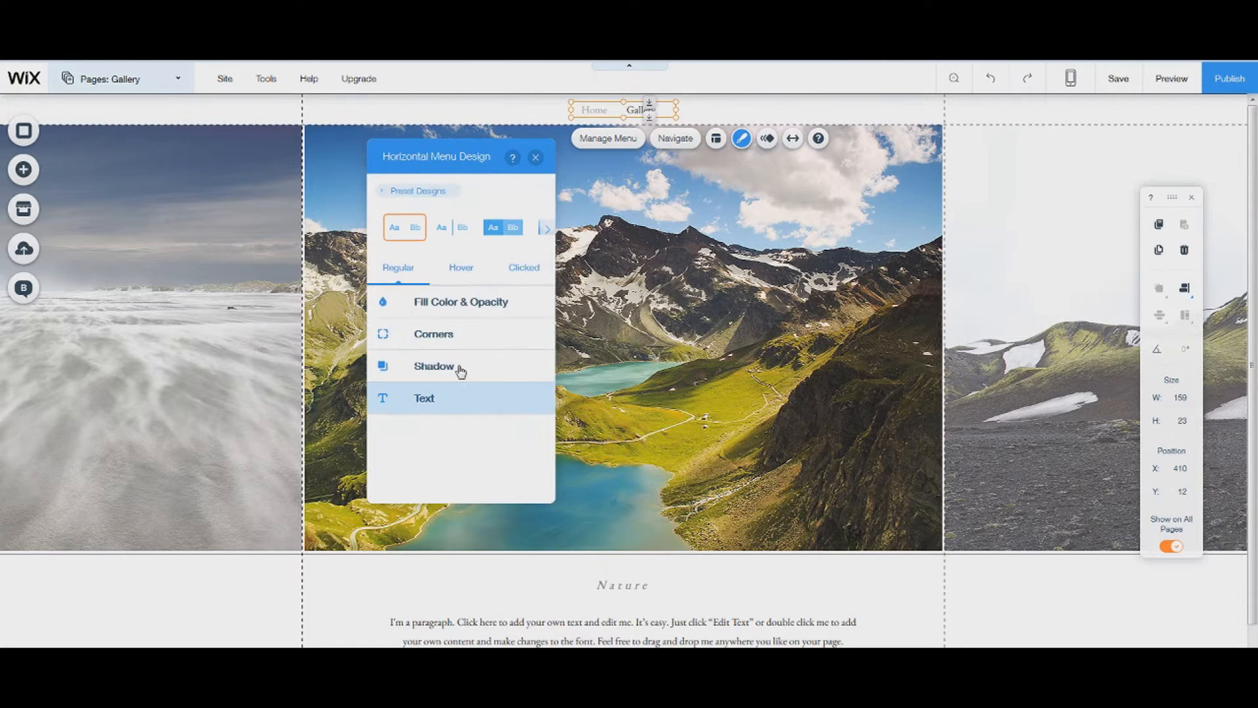
pyautogui.click(462, 235)
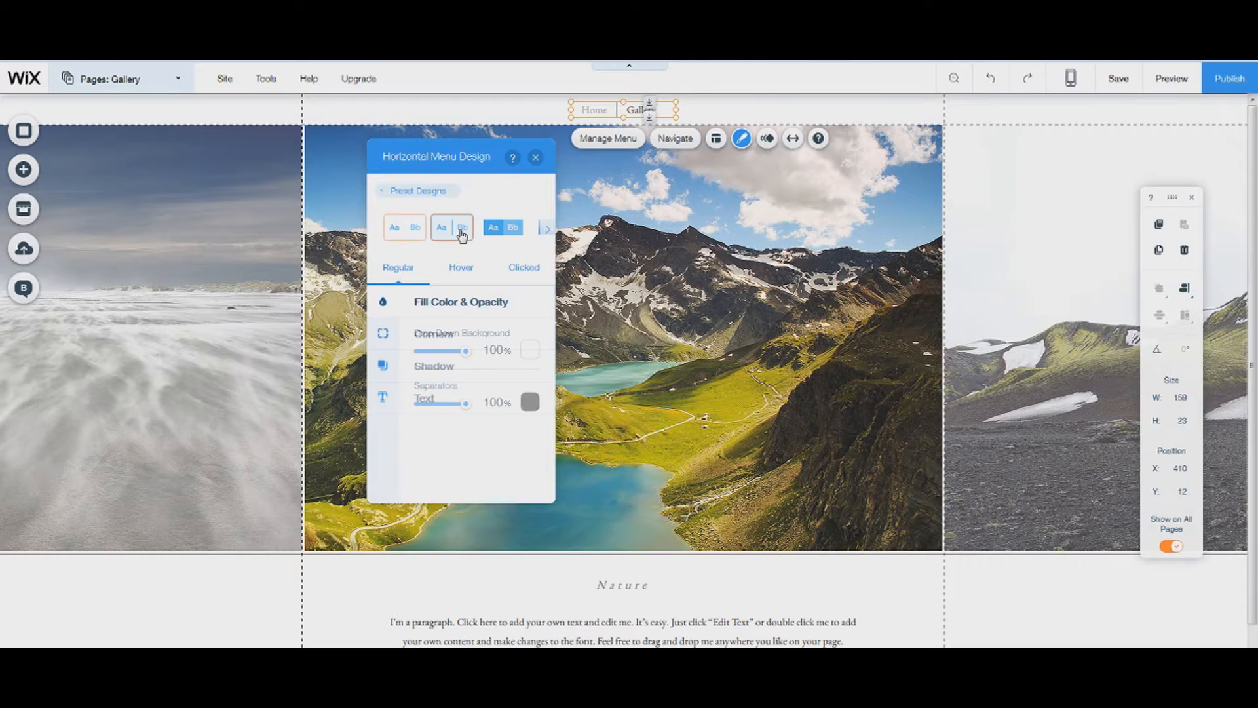
pyautogui.click(494, 230)
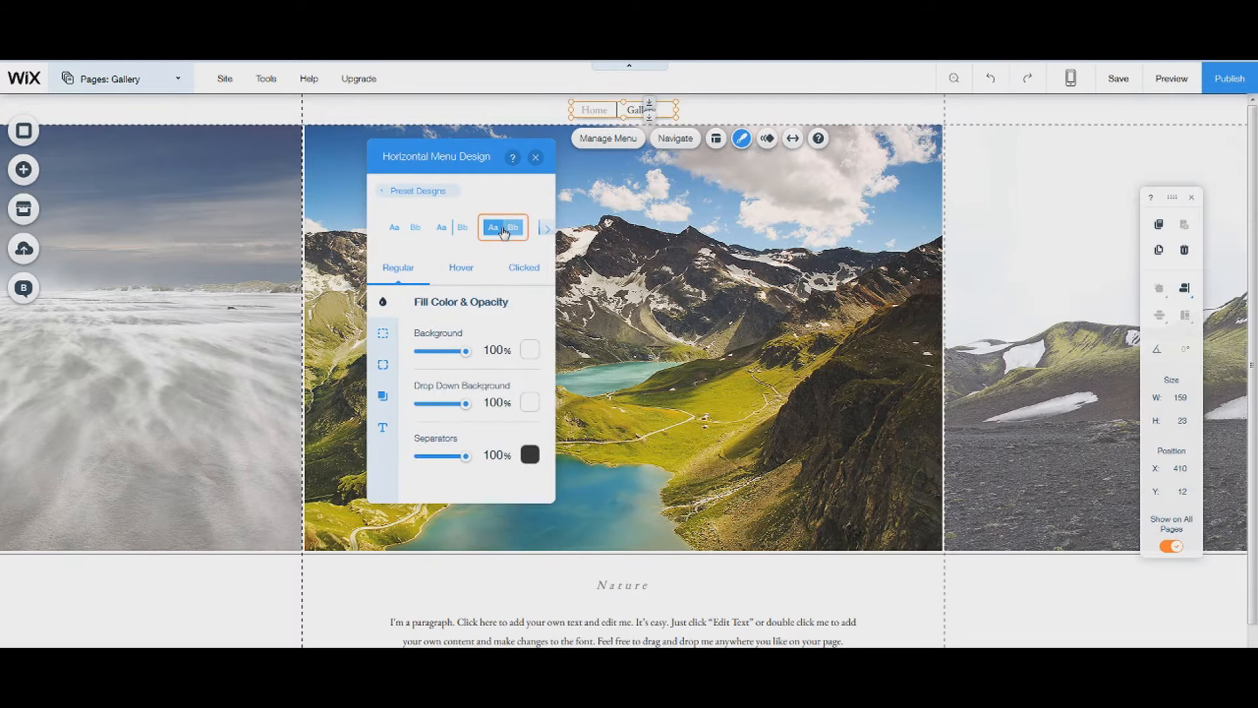
pyautogui.click(446, 234)
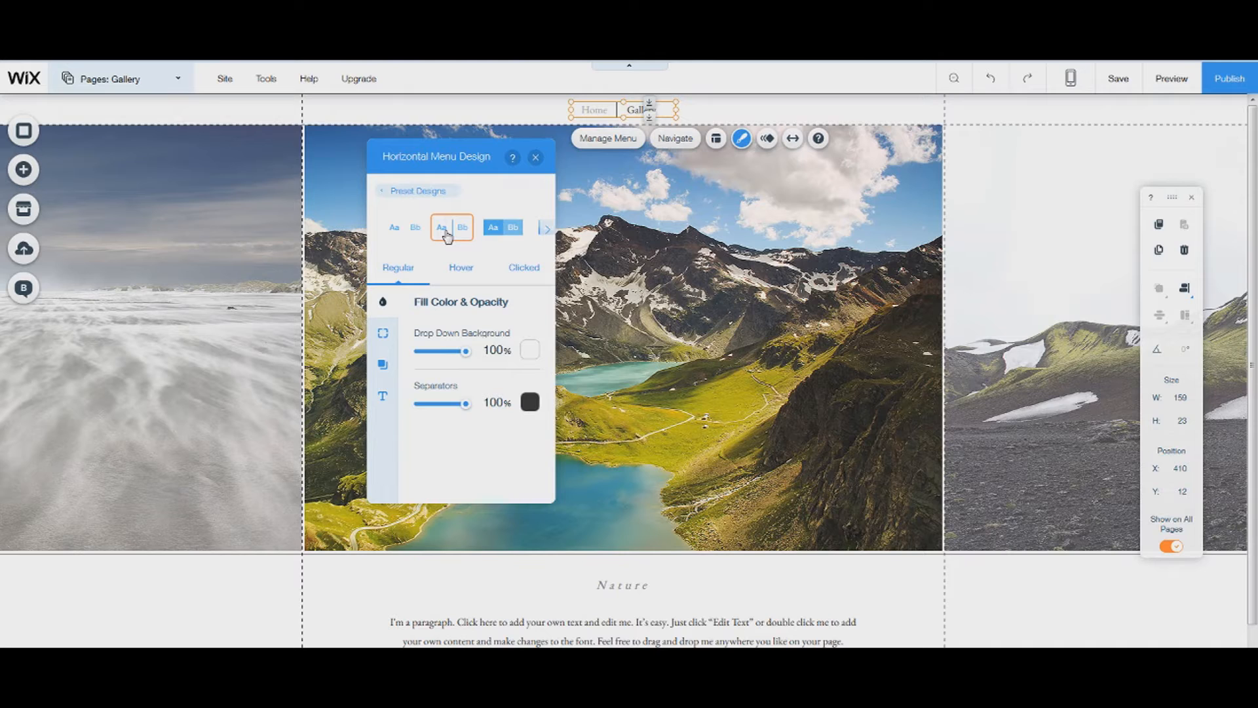
pyautogui.click(518, 234)
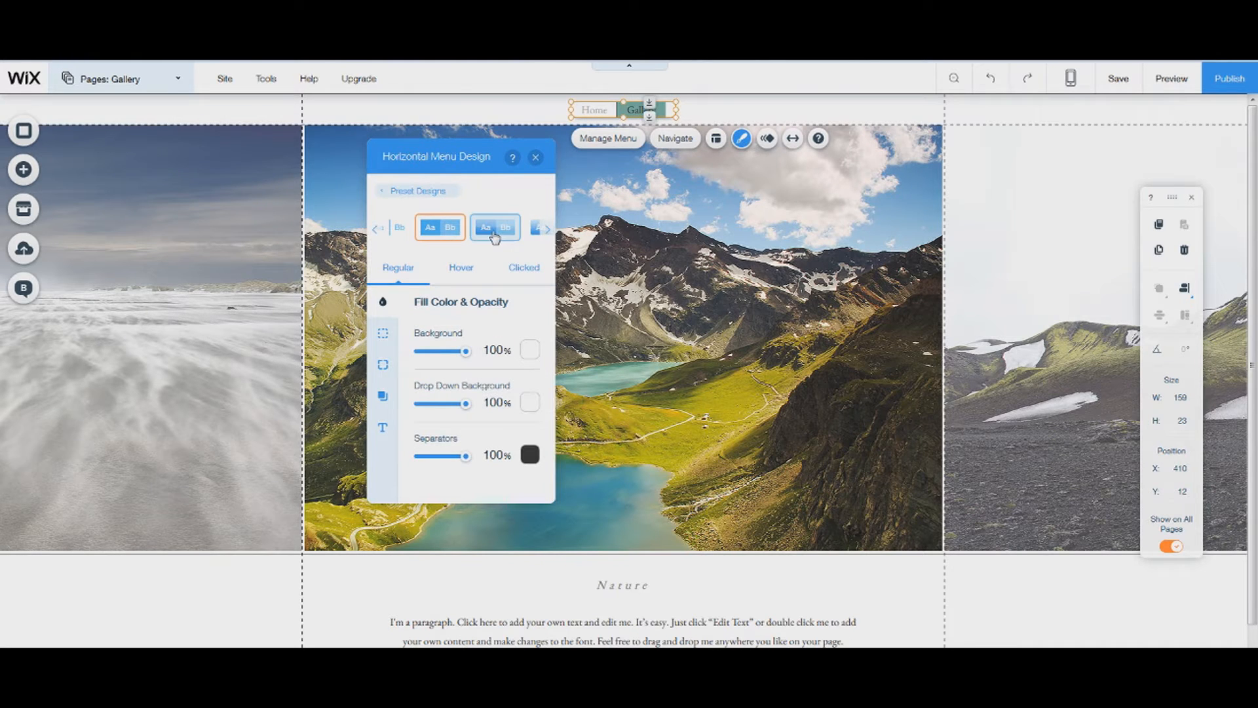
pyautogui.click(495, 235)
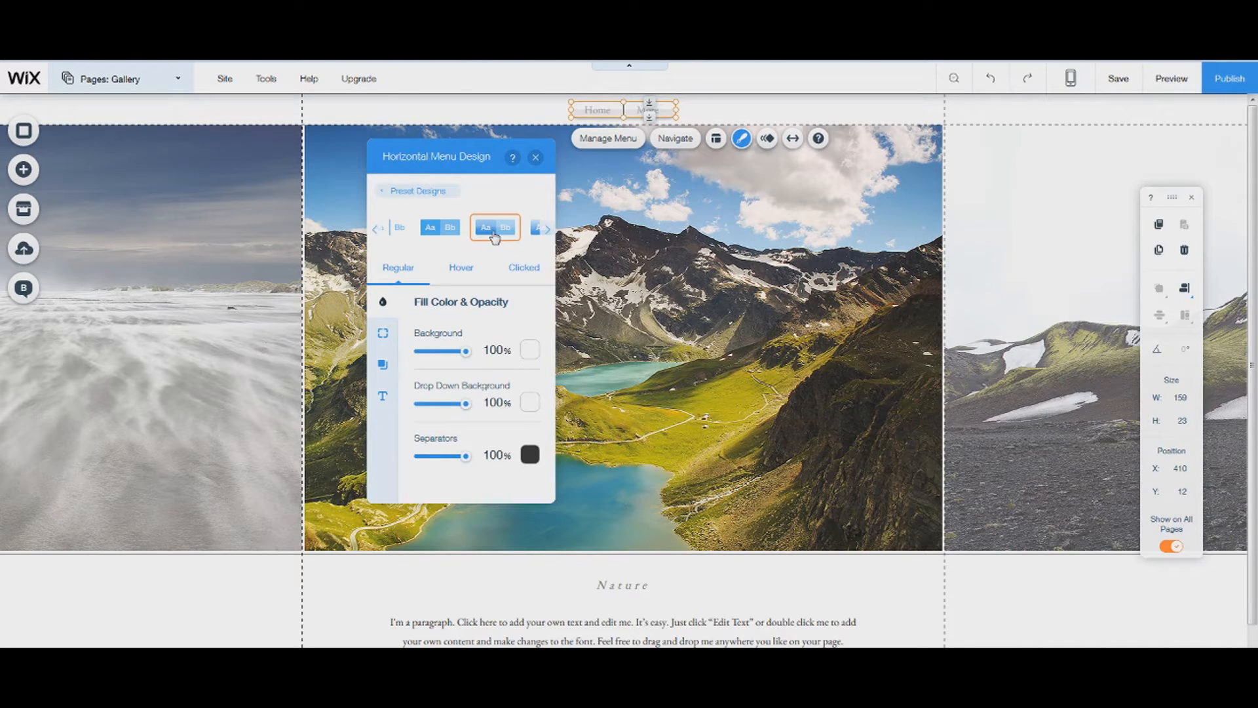
# Examine the corner and shadow settings of the horizontal menu design
pyautogui.click(384, 335)
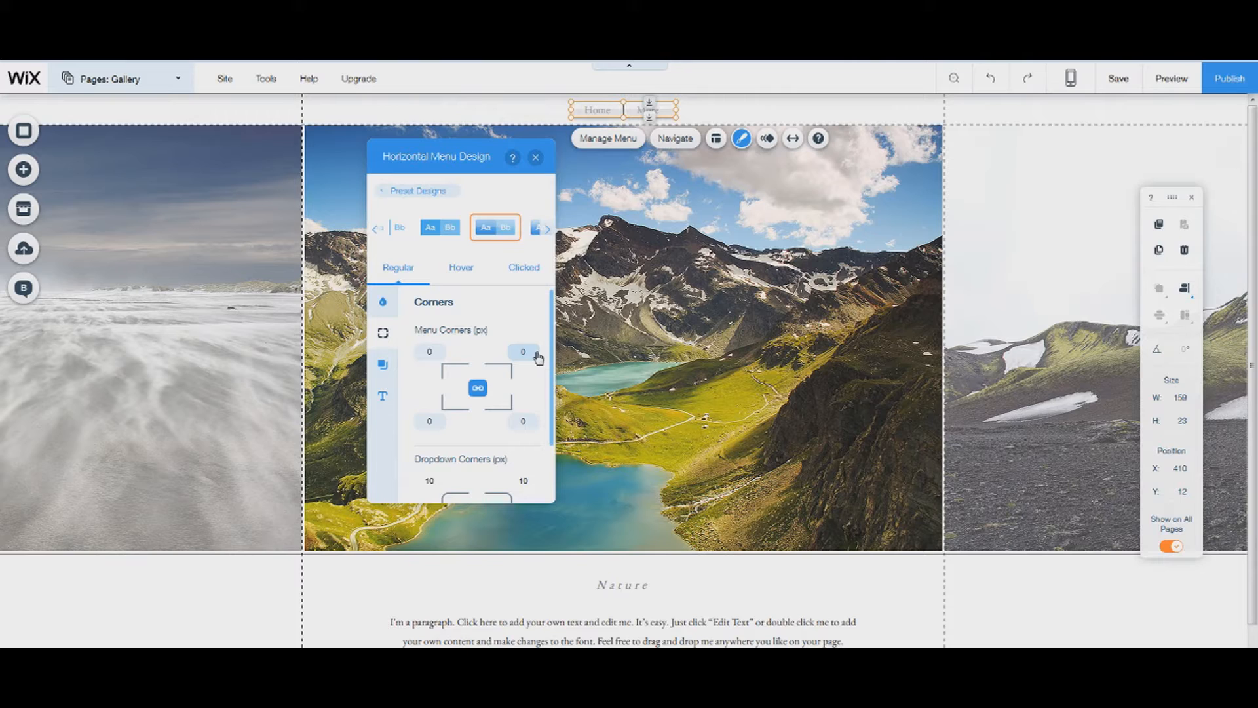
pyautogui.press('Return')
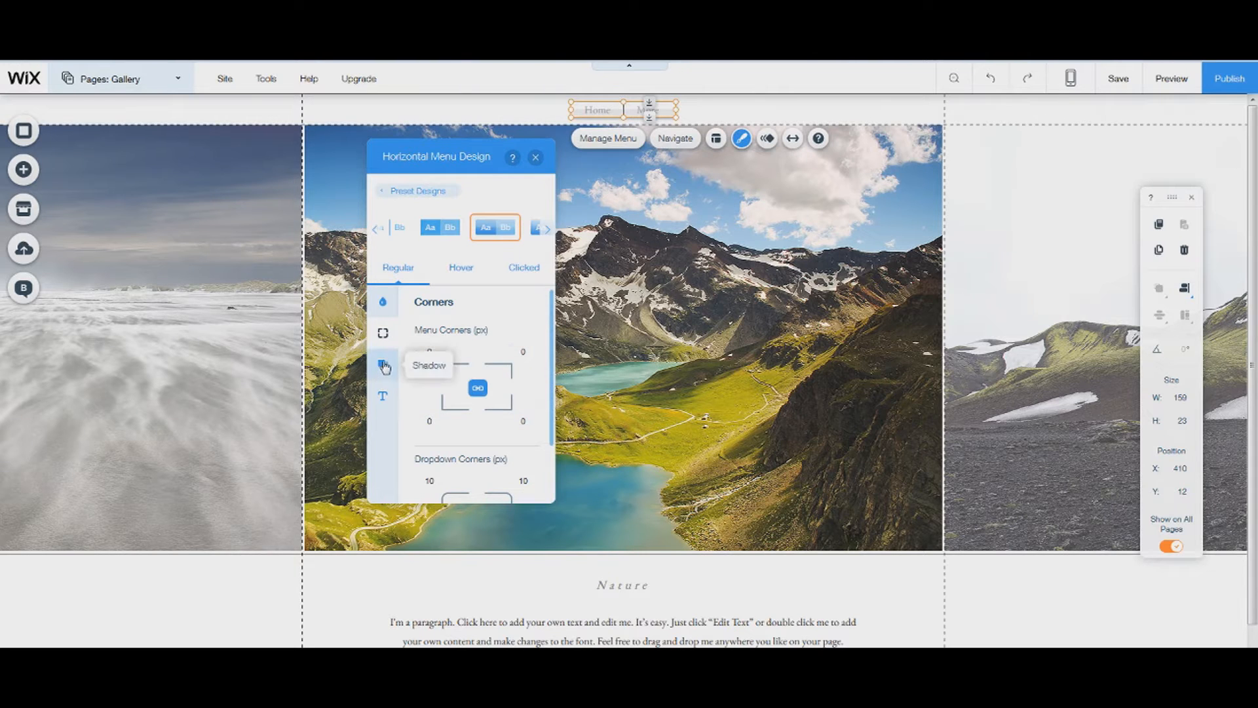
pyautogui.click(384, 366)
pyautogui.scroll(-2, 430, 436)
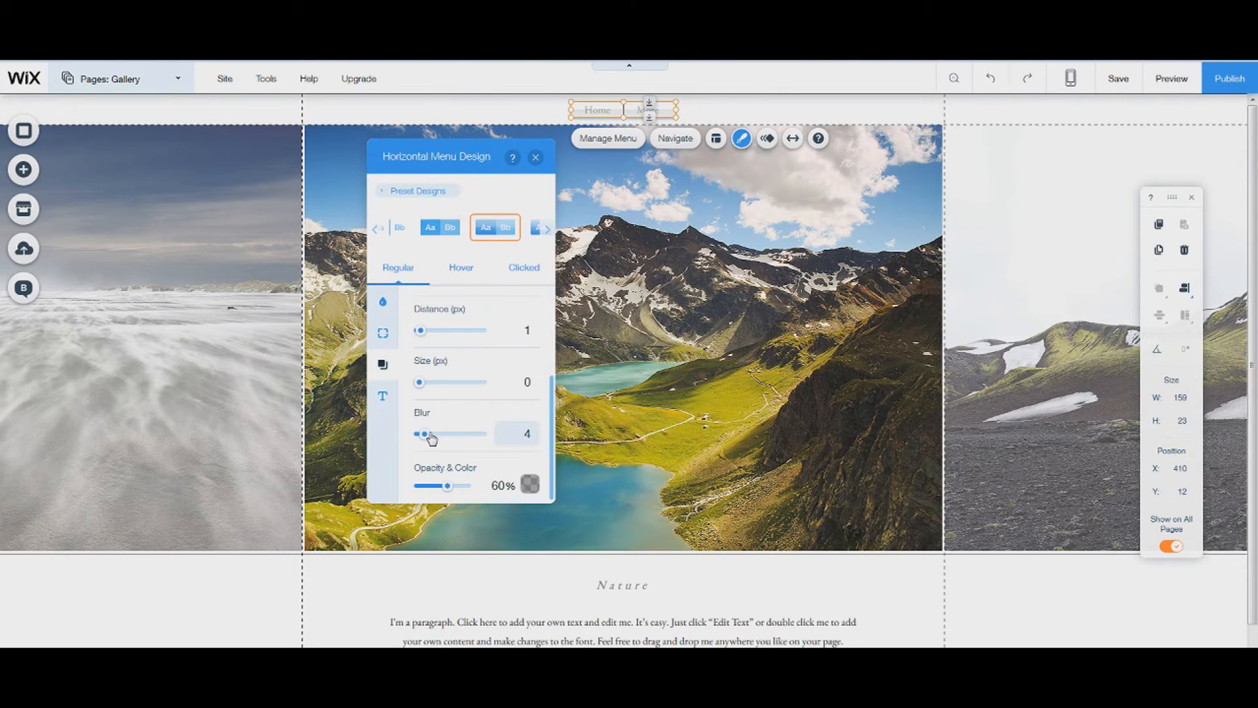
pyautogui.click(535, 157)
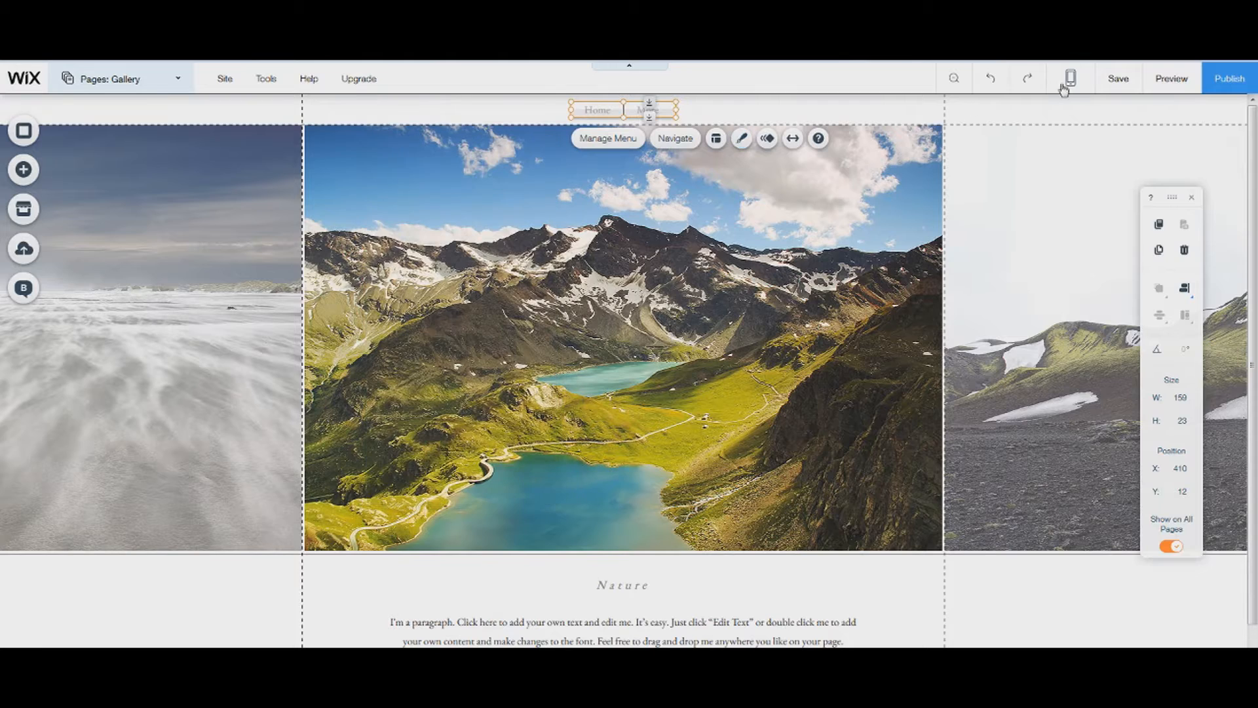
# Preview the site to check the restyled header menu, and return to the editor
pyautogui.click(1160, 82)
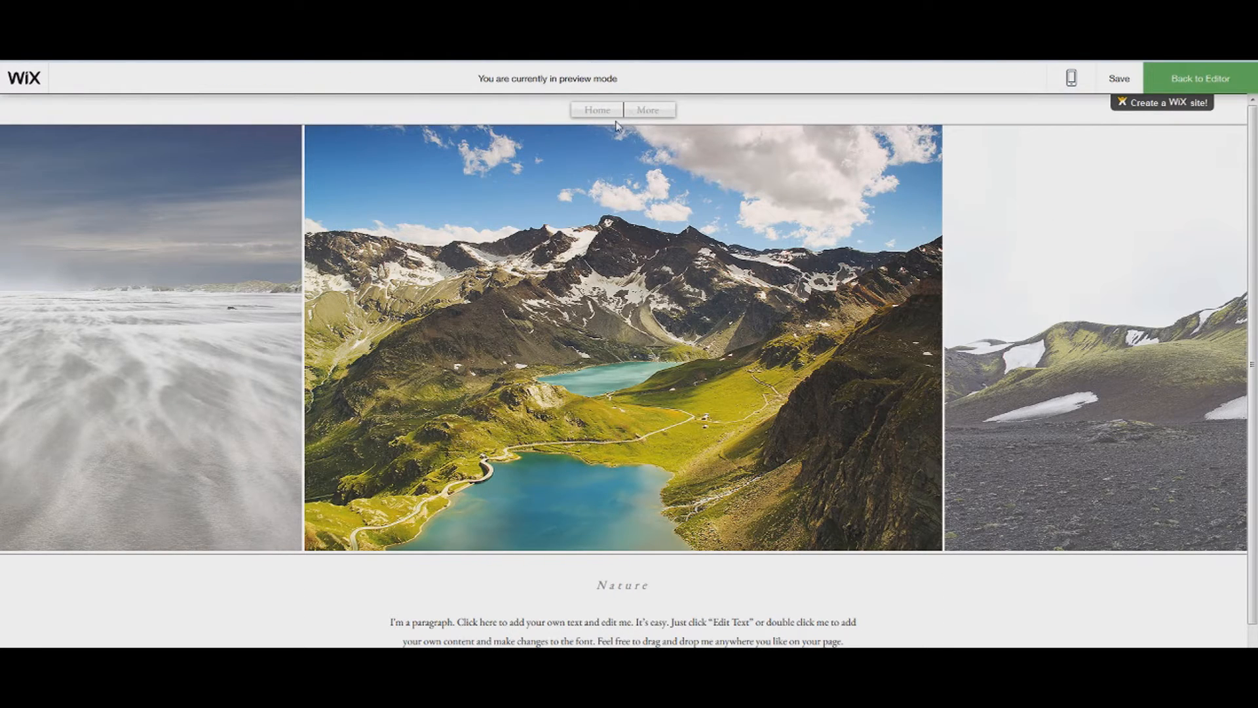
pyautogui.moveTo(645, 115)
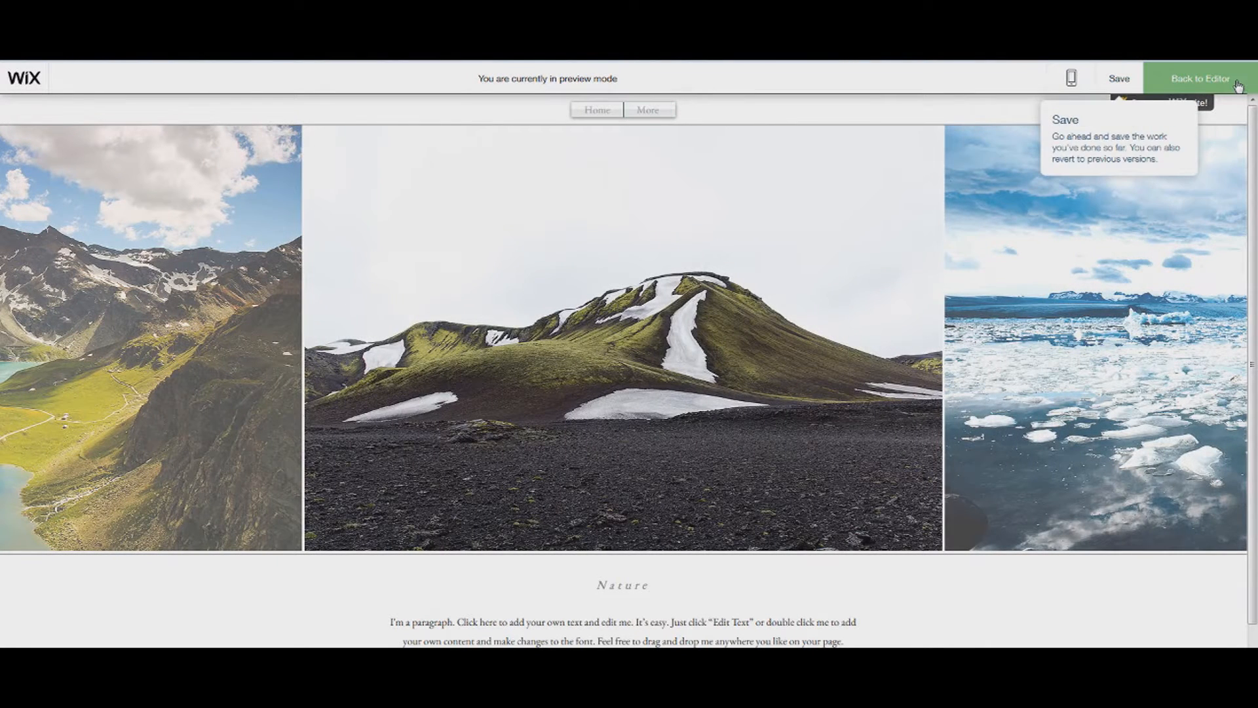
pyautogui.click(1239, 87)
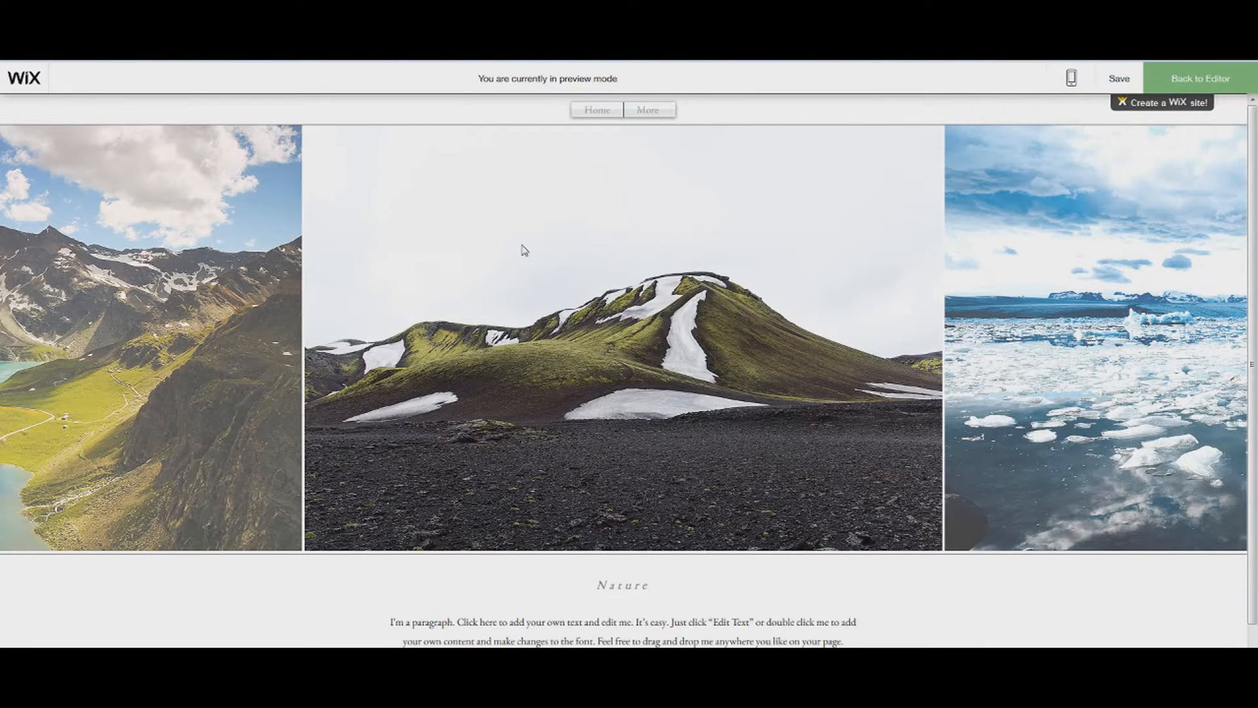
# Set the background fill of the horizontal menu's hover state to light grey #CECECE
pyautogui.click(653, 112)
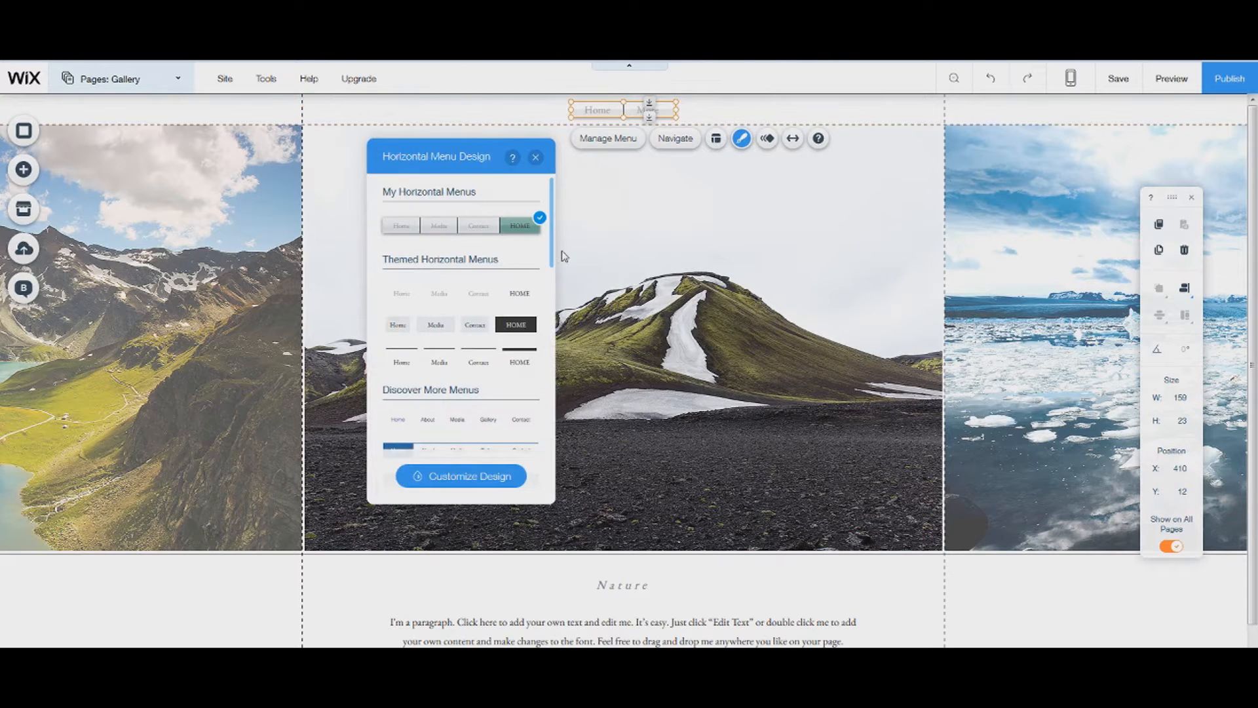
pyautogui.moveTo(553, 256); pyautogui.dragTo(552, 289)
pyautogui.click(477, 365)
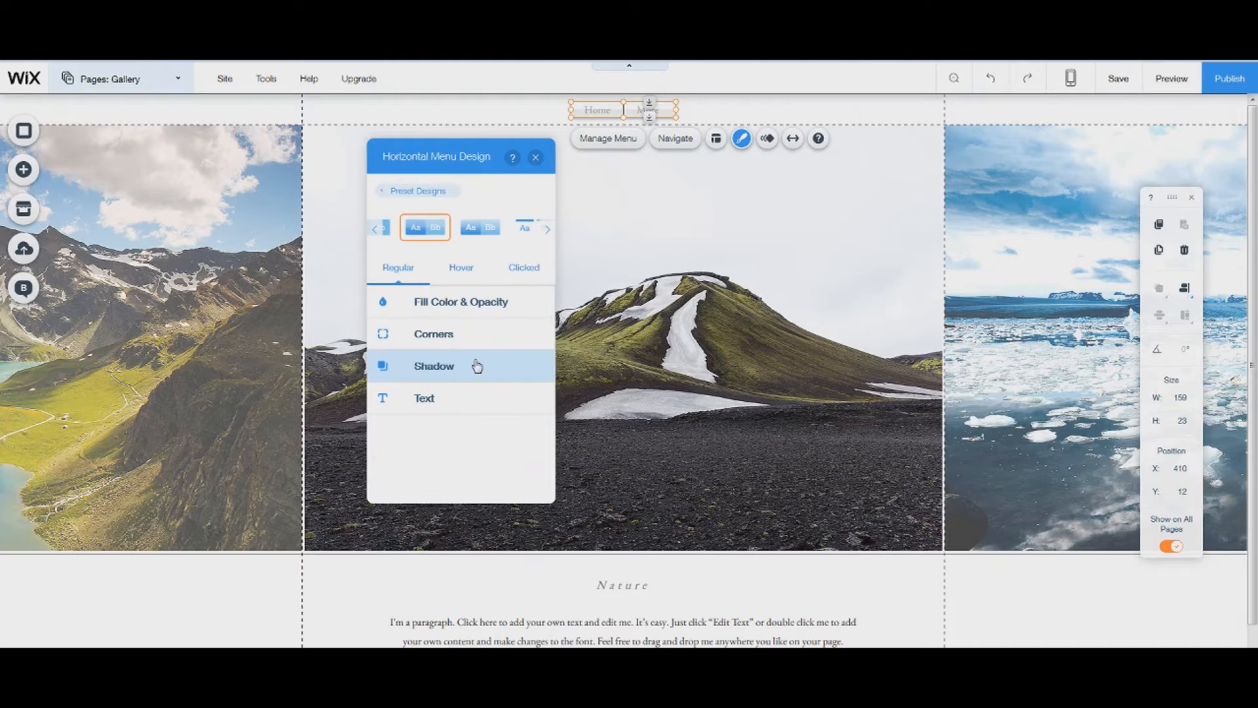
pyautogui.click(460, 269)
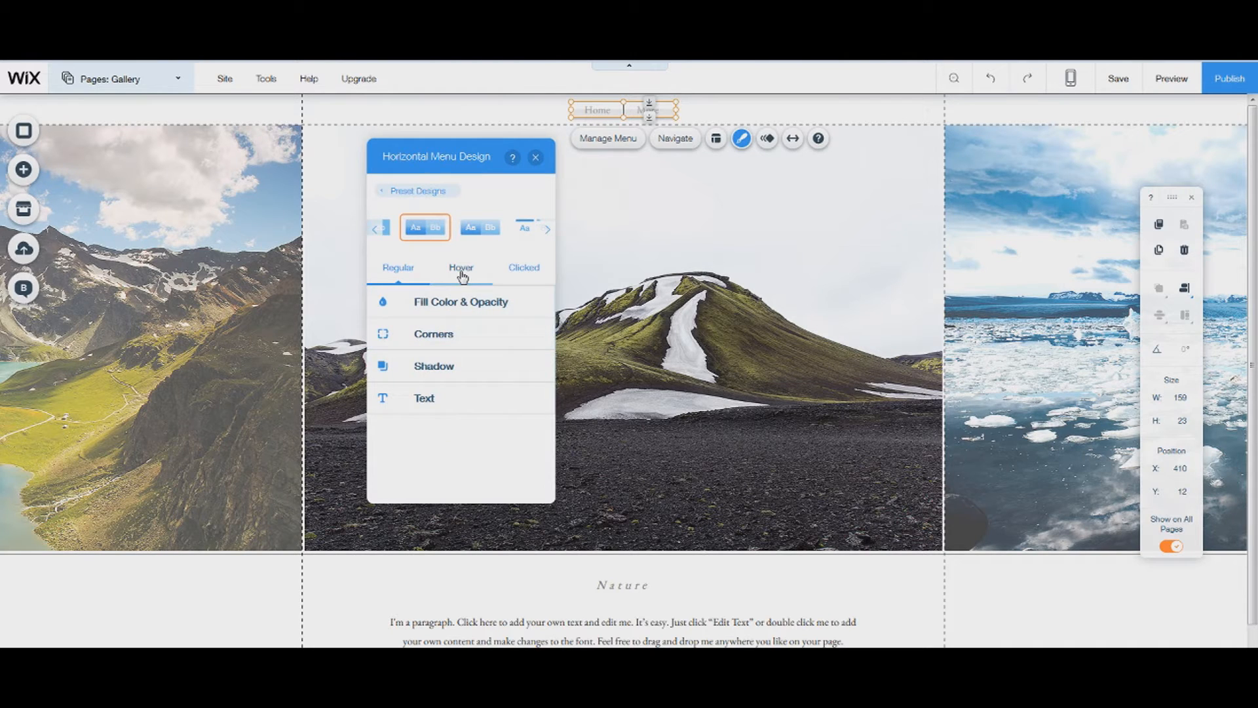
pyautogui.click(530, 349)
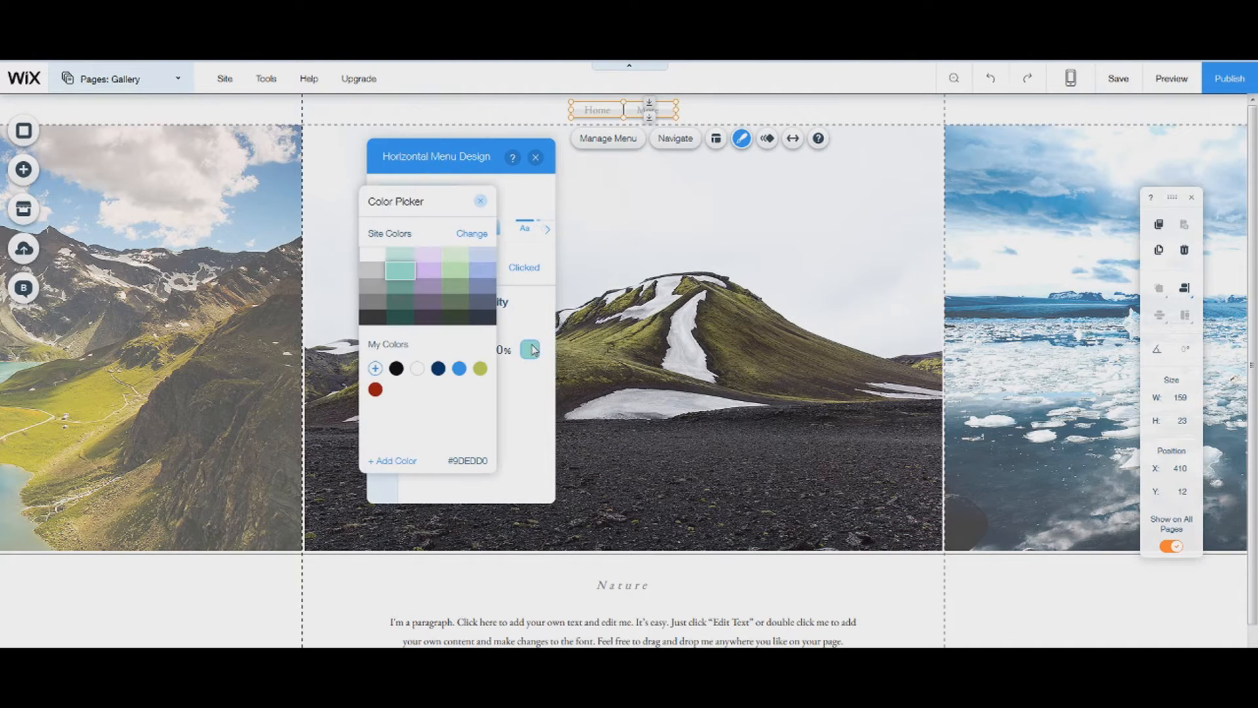
pyautogui.click(373, 270)
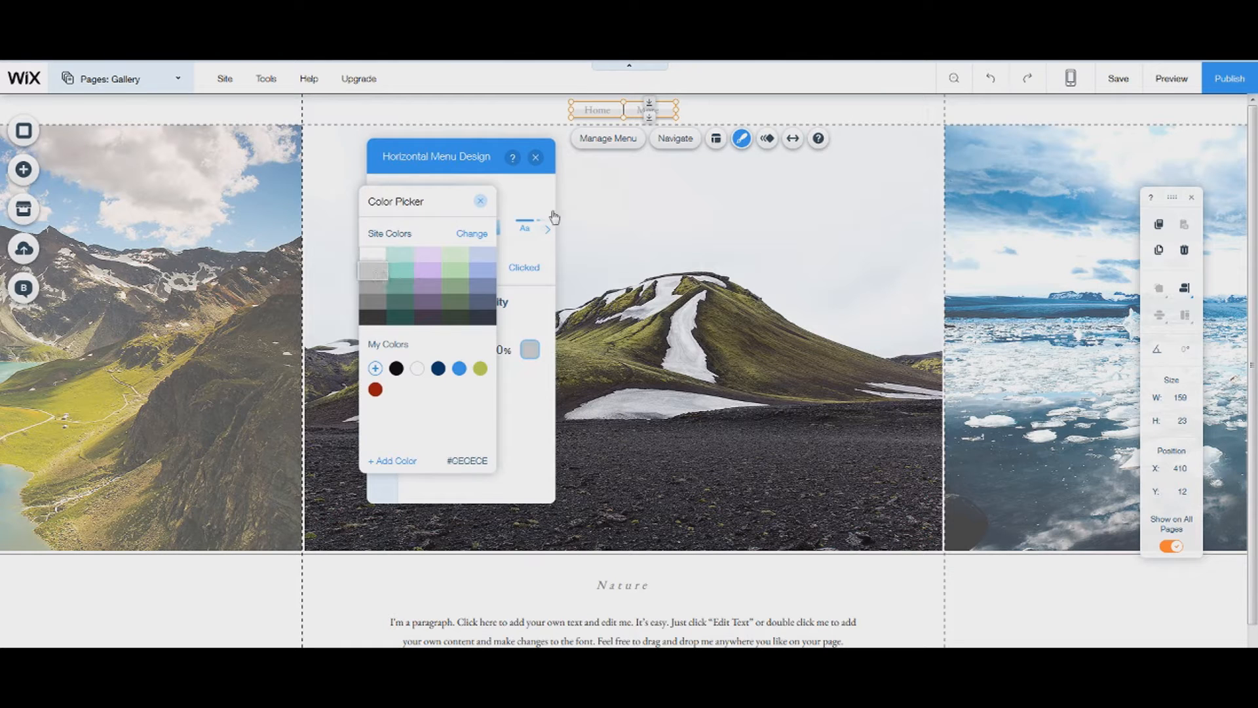
pyautogui.click(481, 204)
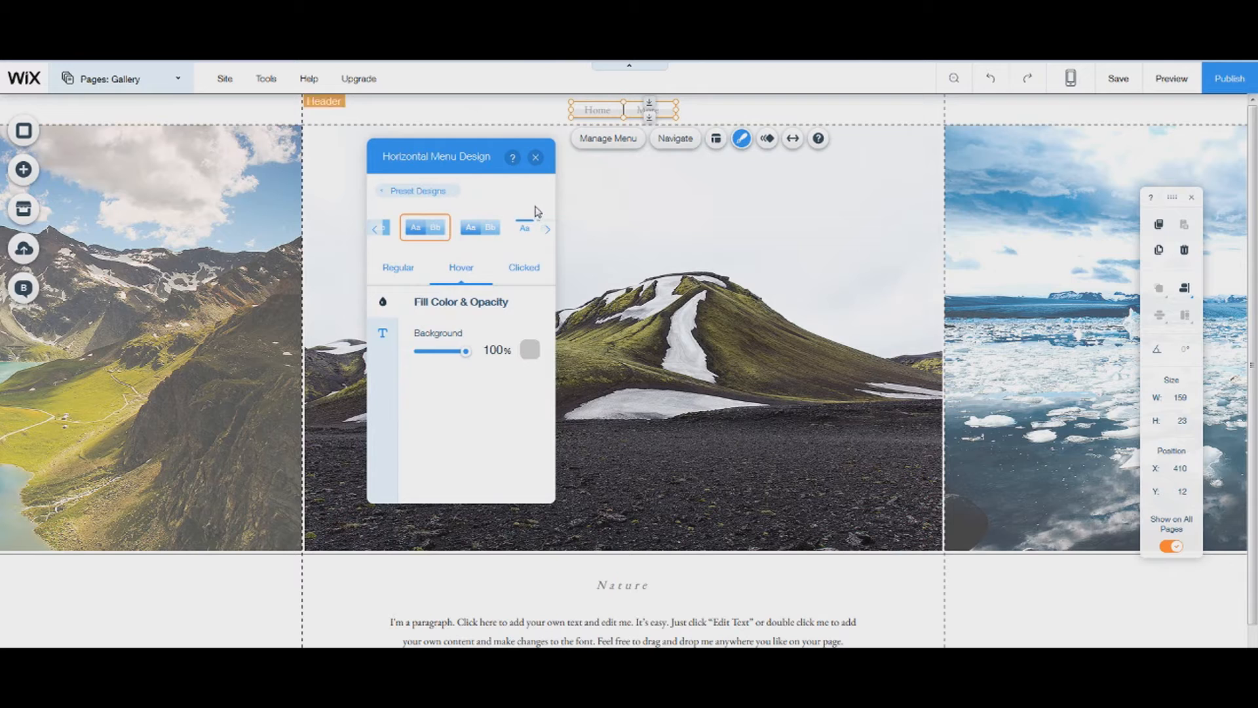
# Widen the header menu to 164 px and set its clicked-state background fill to grey #818181
pyautogui.moveTo(675, 108); pyautogui.dragTo(683, 122)
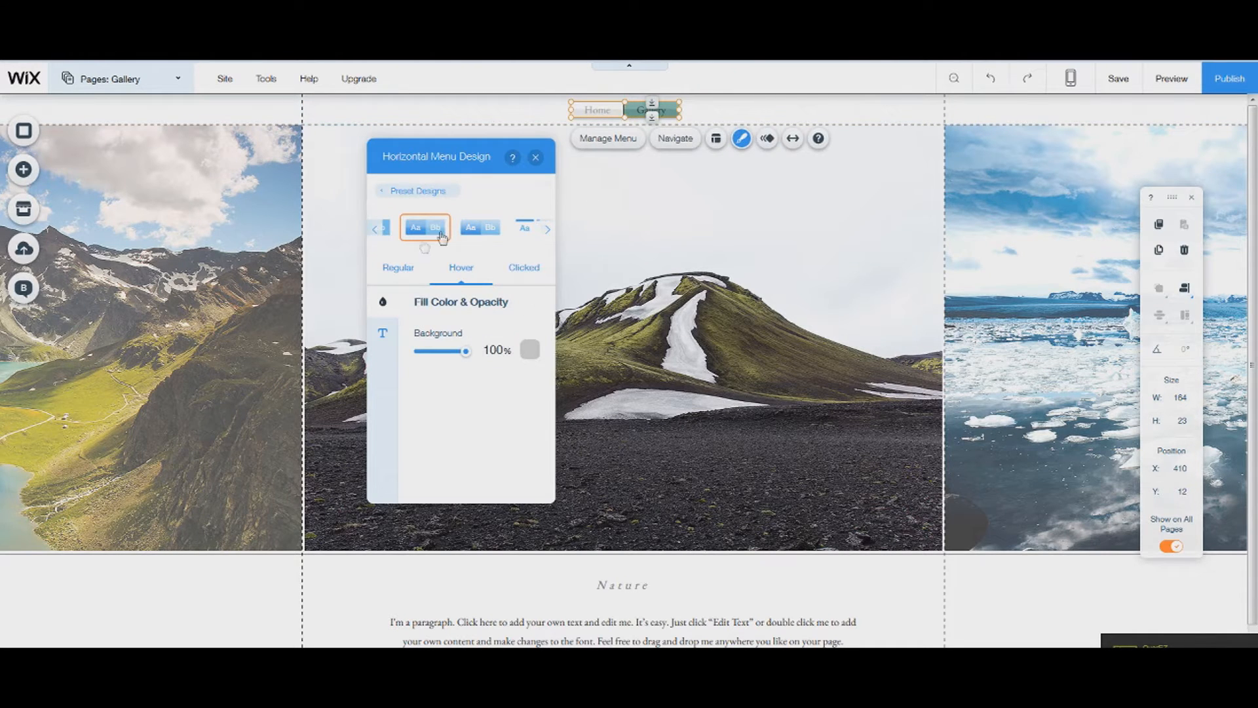
pyautogui.click(524, 268)
pyautogui.click(536, 363)
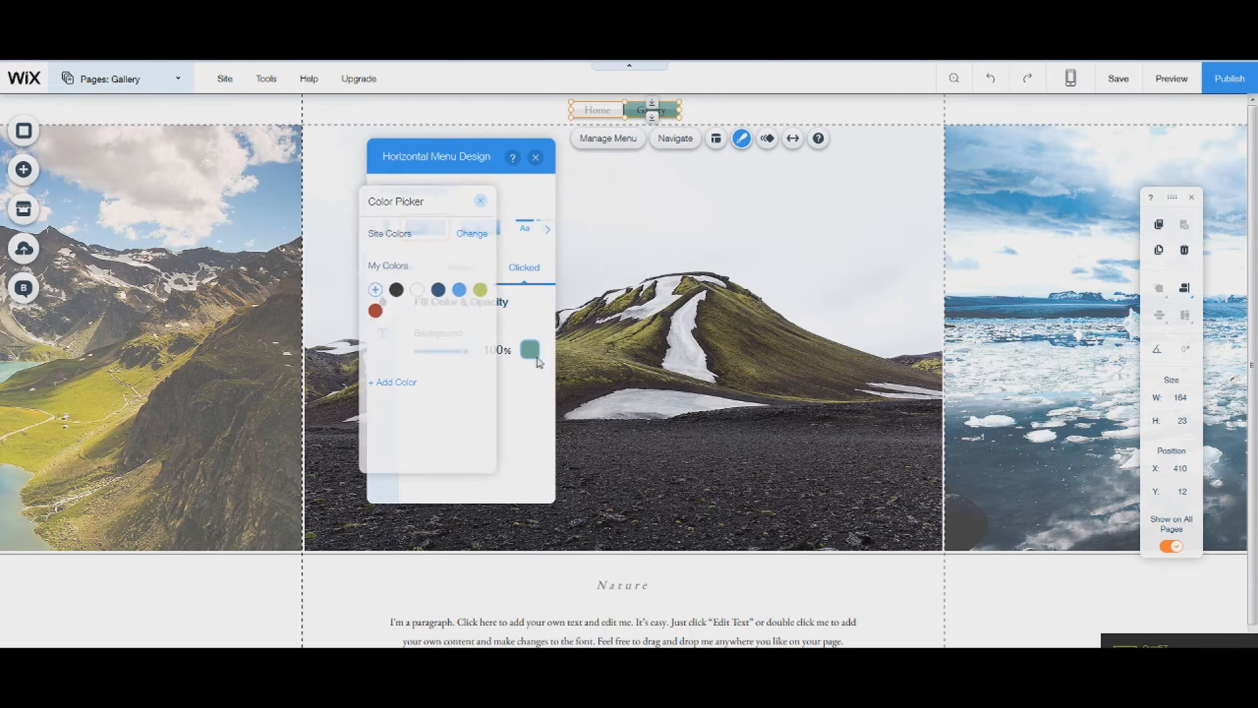
pyautogui.click(372, 302)
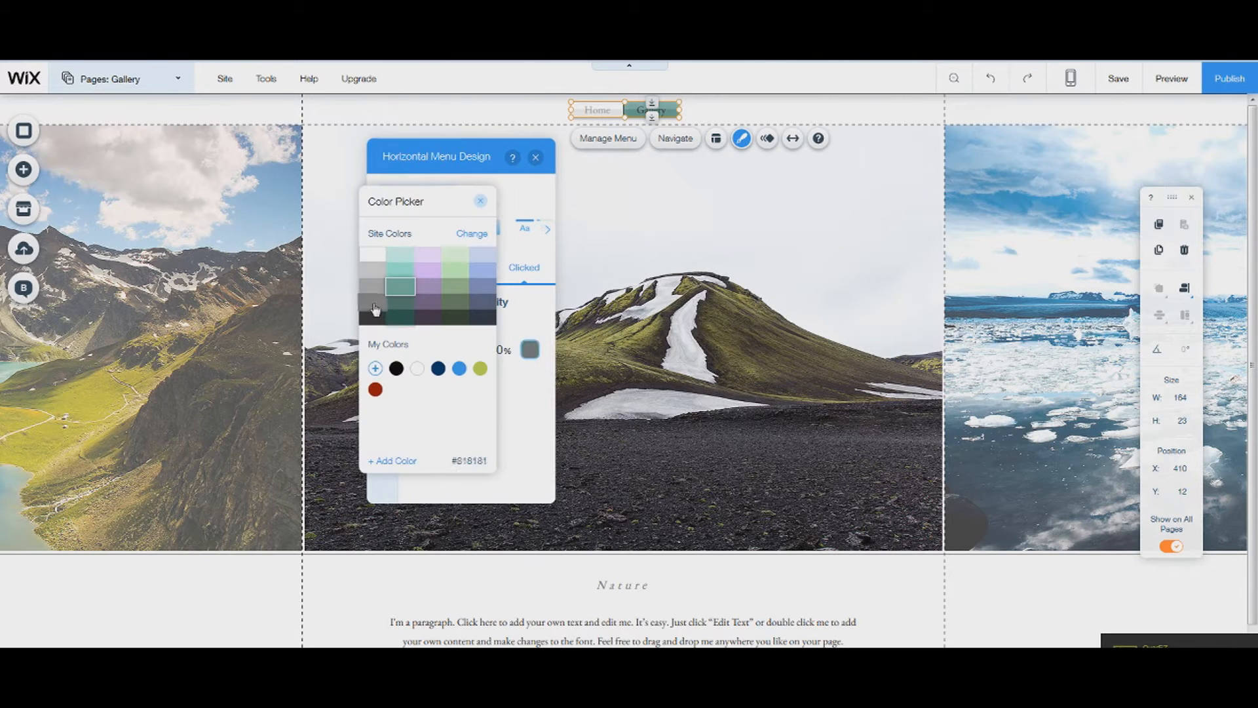
pyautogui.click(480, 201)
# Examine the fill, corner and shadow settings of the horizontal menu's regular state
pyautogui.click(390, 264)
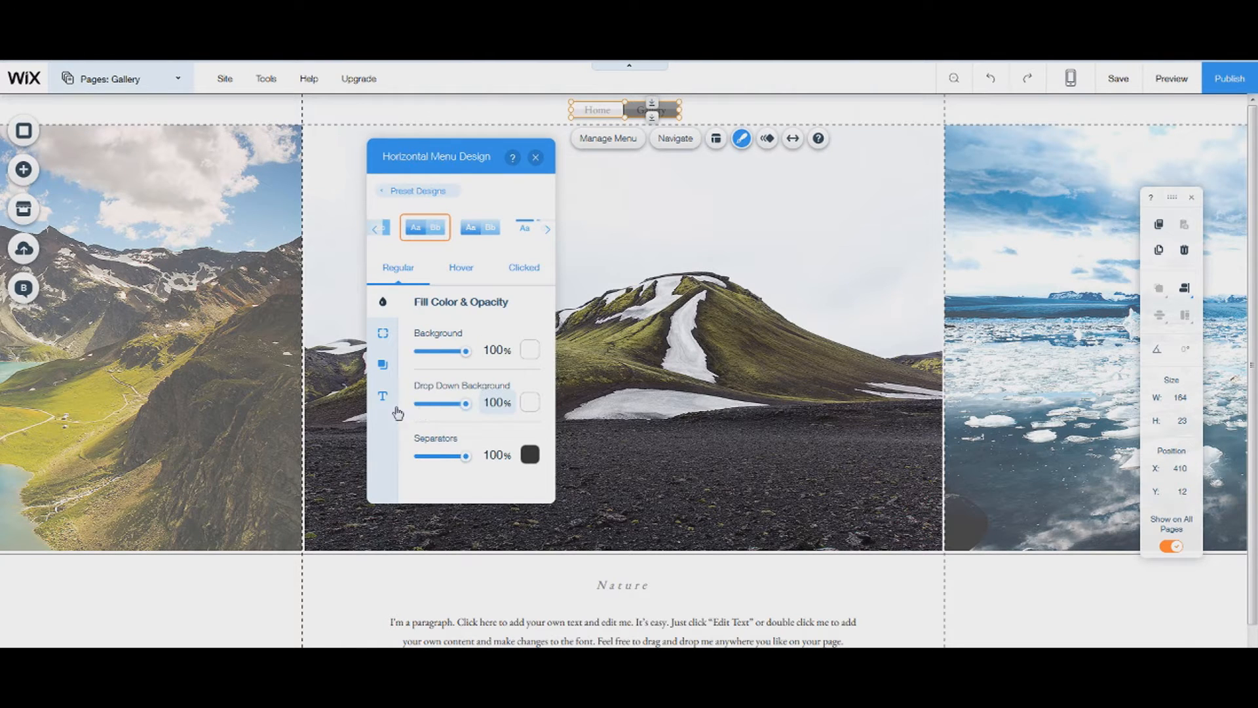
pyautogui.moveTo(398, 412); pyautogui.dragTo(397, 414)
pyautogui.click(383, 333)
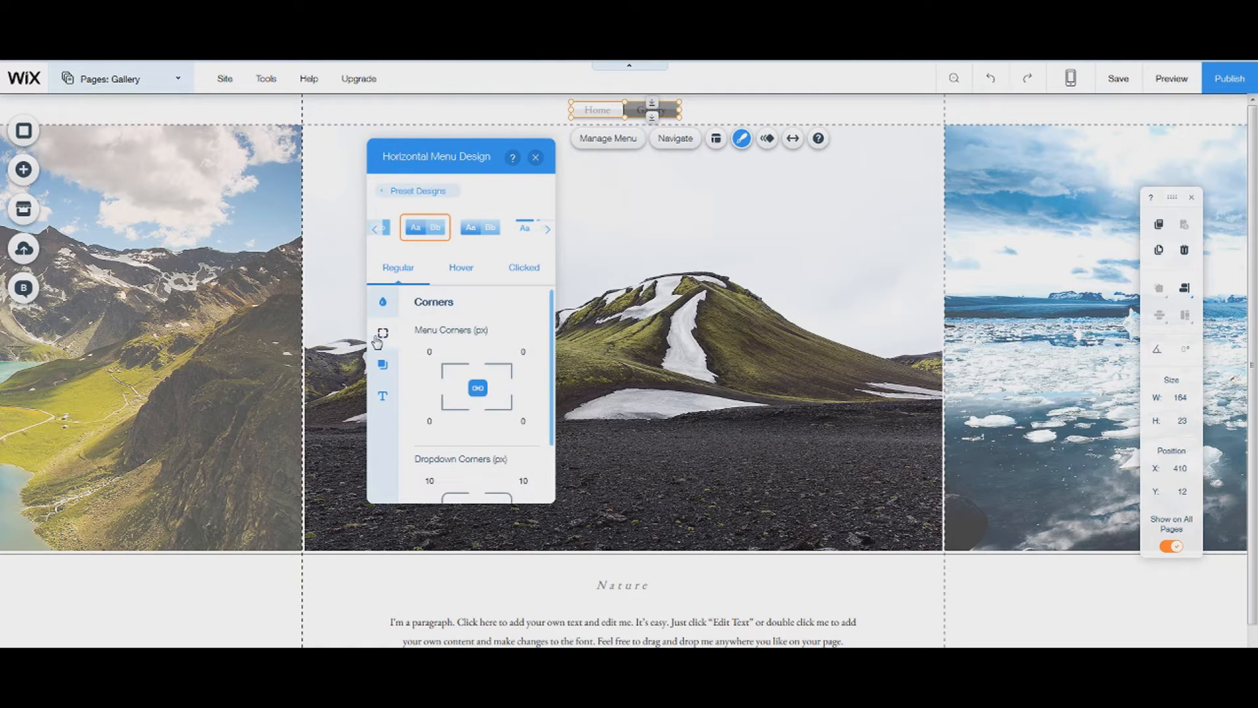
pyautogui.click(386, 373)
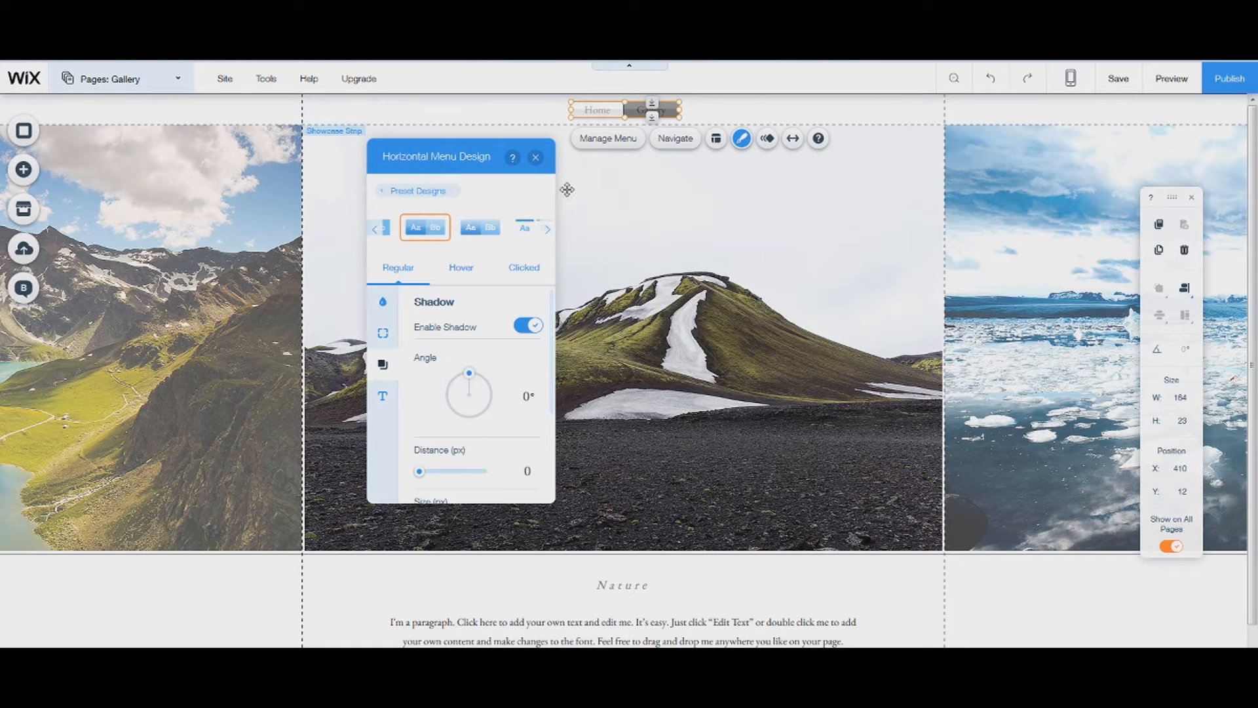
pyautogui.click(535, 157)
# Preview the site, visit the Home and Gallery pages through the header menu, and return to the editor
pyautogui.click(1164, 78)
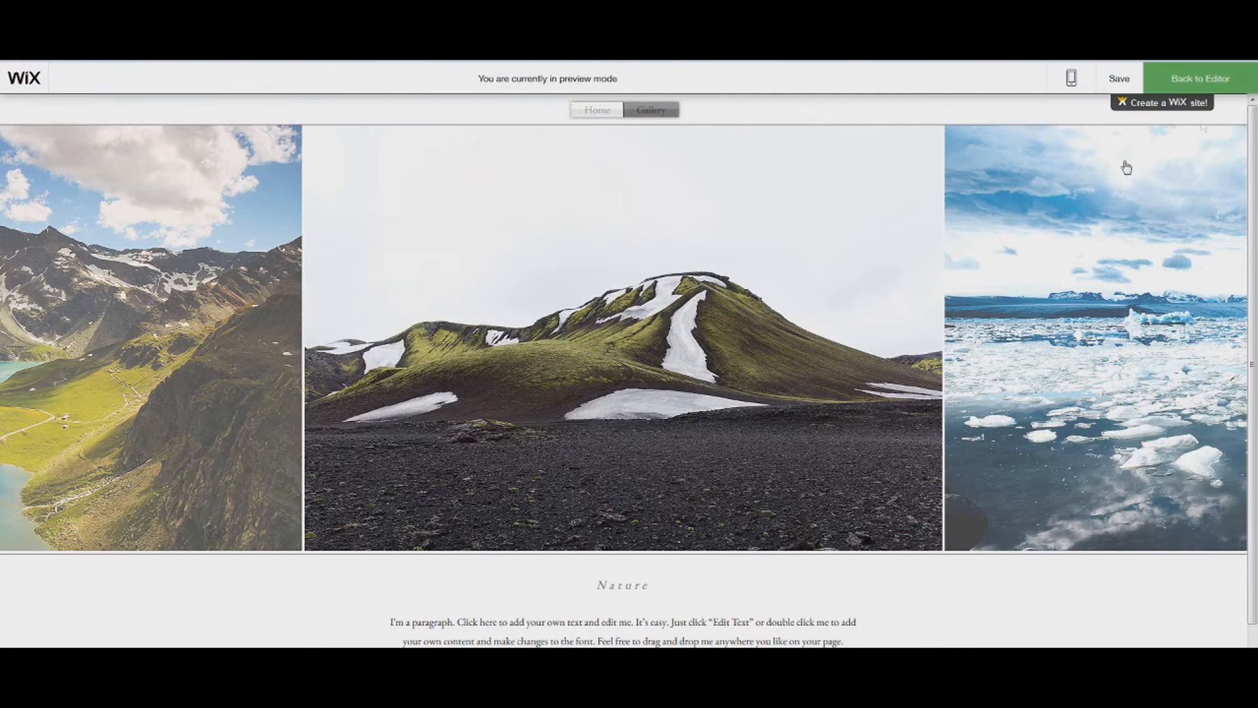
pyautogui.click(596, 110)
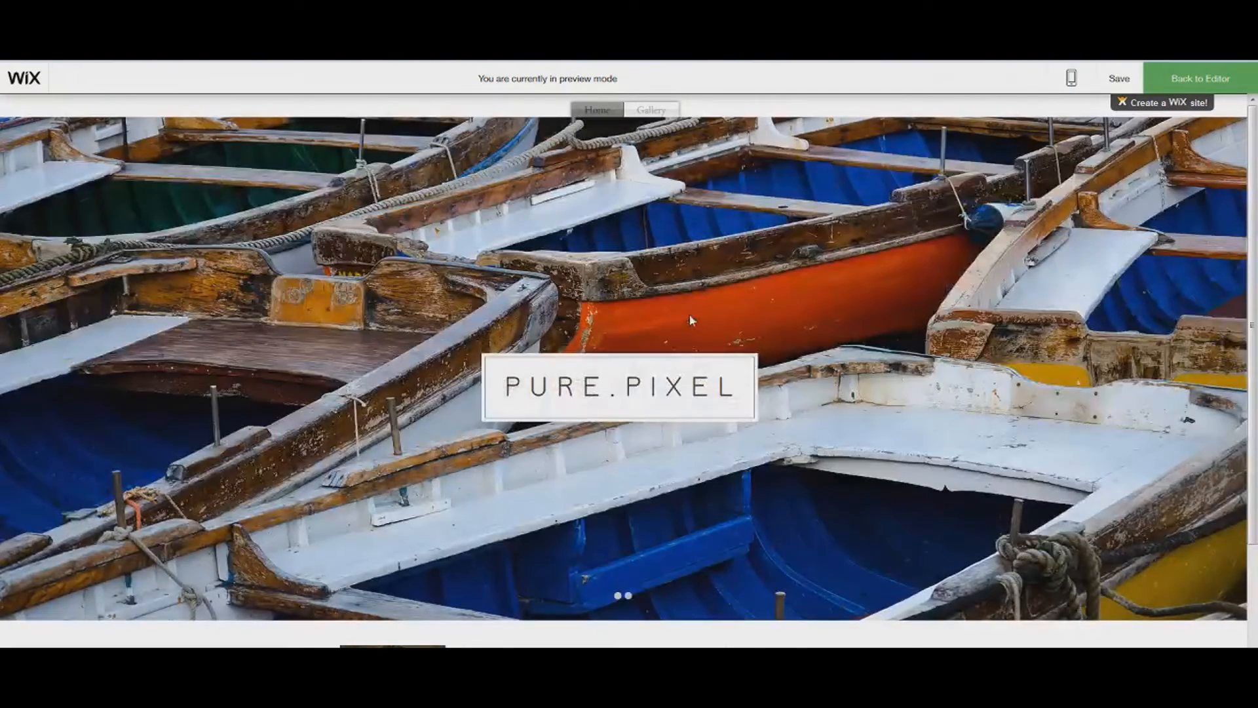
pyautogui.click(650, 110)
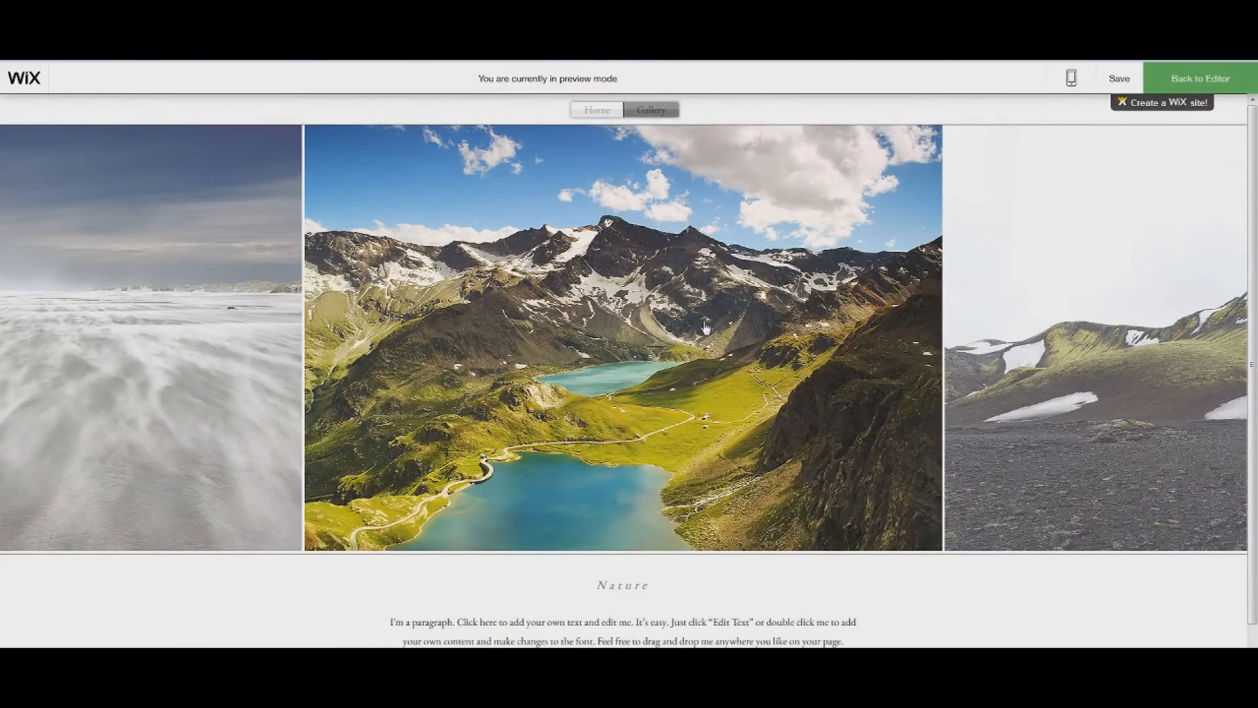
pyautogui.click(1201, 78)
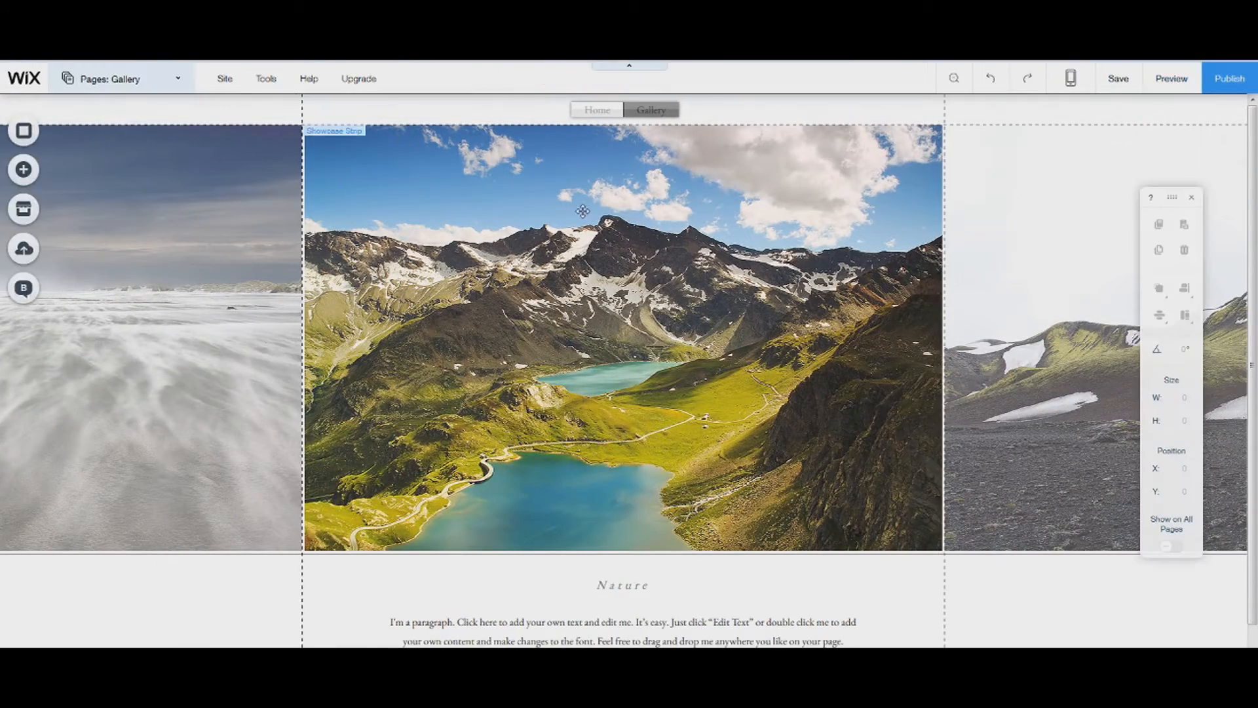
# Set the text colour of the horizontal menu's clicked state to white #FFFFFF
pyautogui.click(608, 107)
pyautogui.click(607, 108)
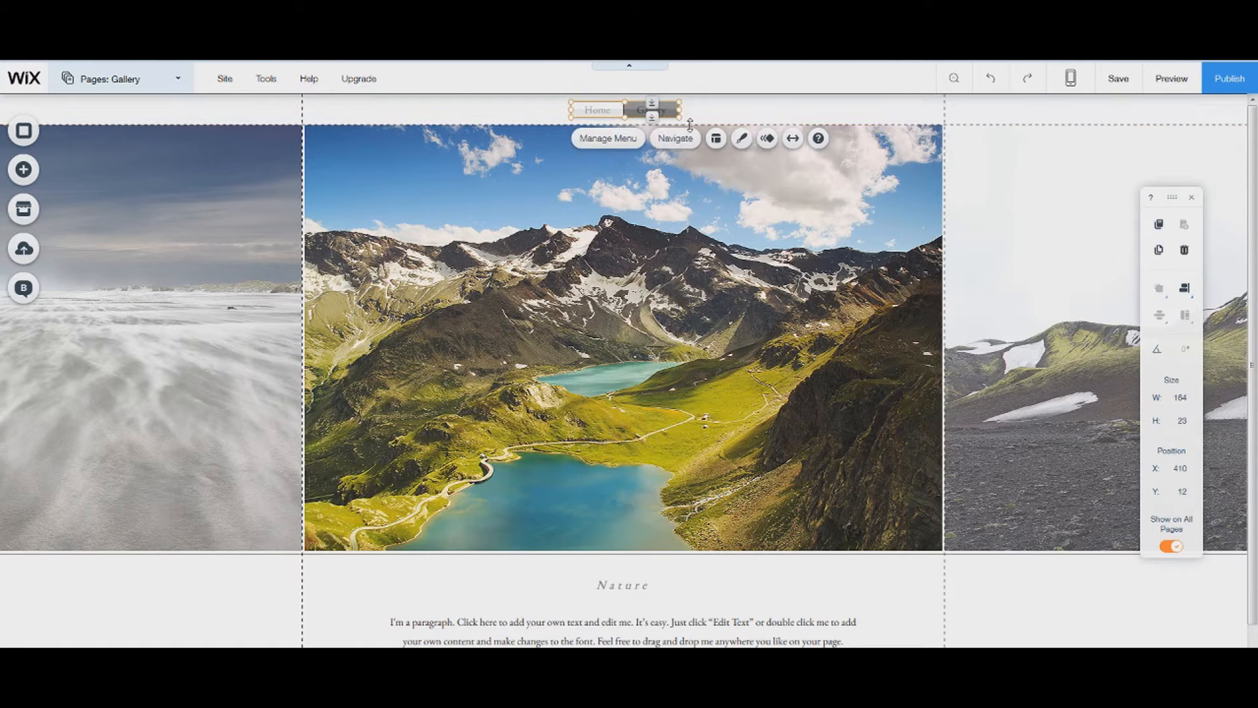
pyautogui.click(741, 138)
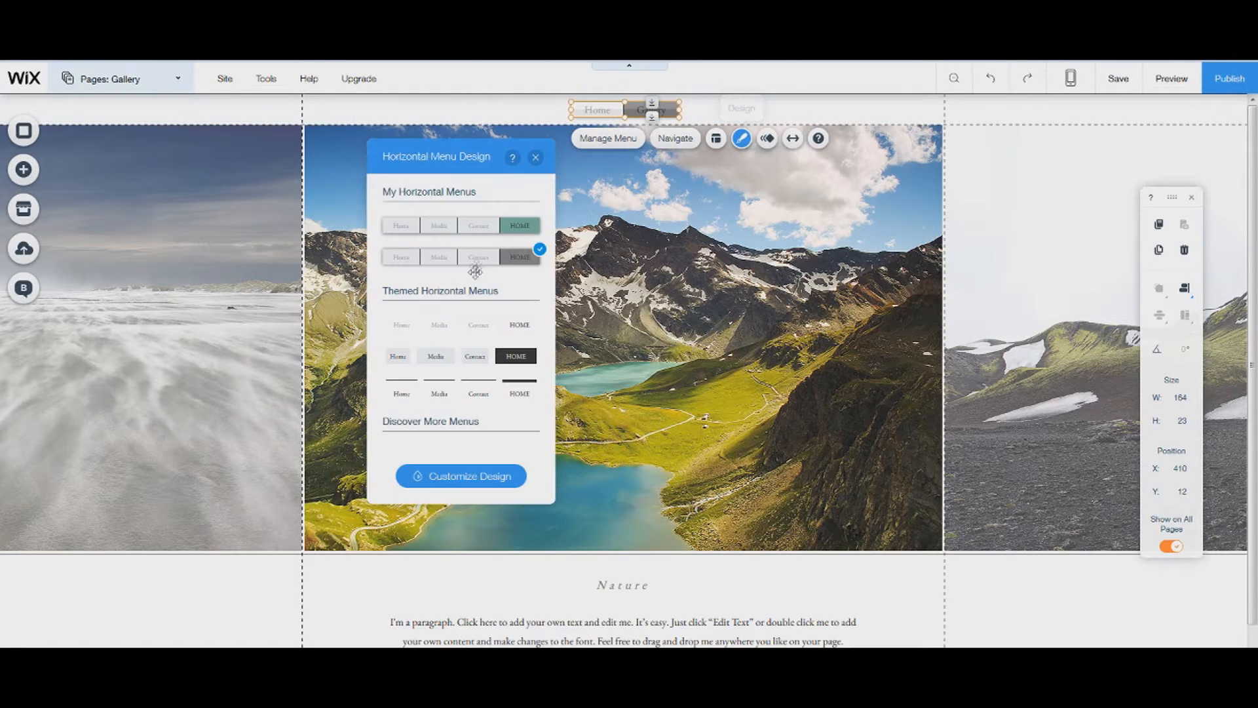
pyautogui.click(493, 474)
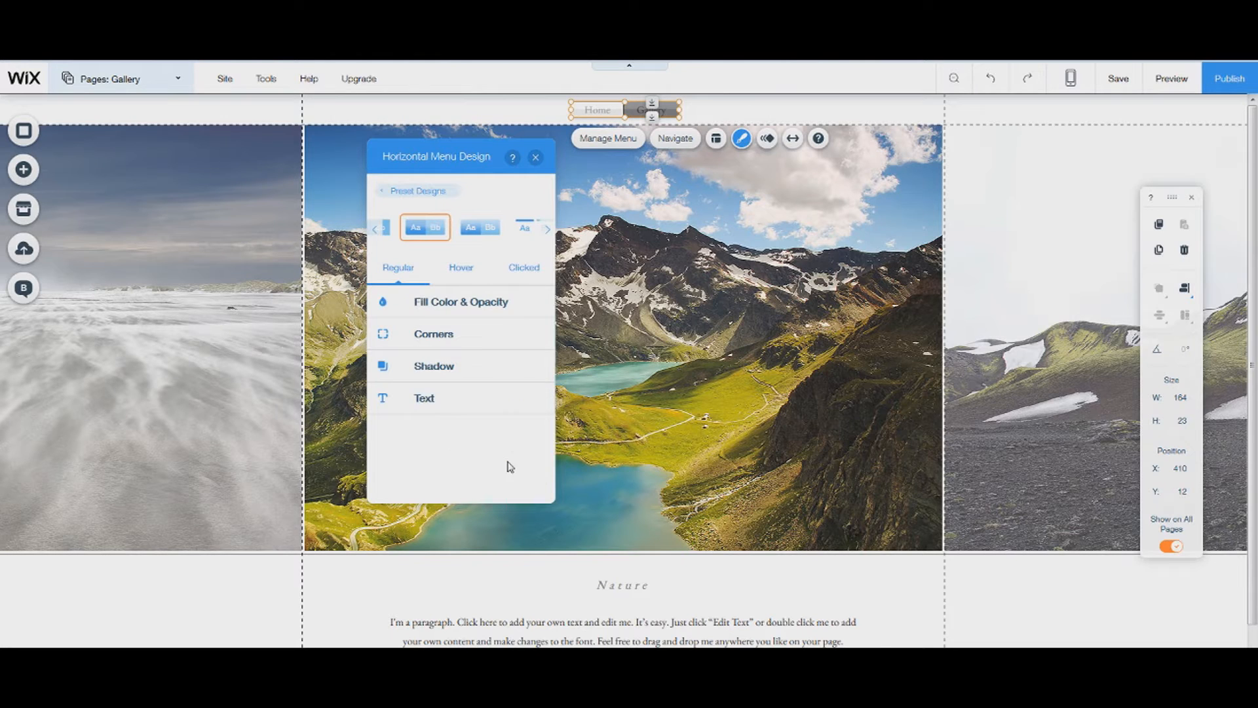
pyautogui.click(538, 267)
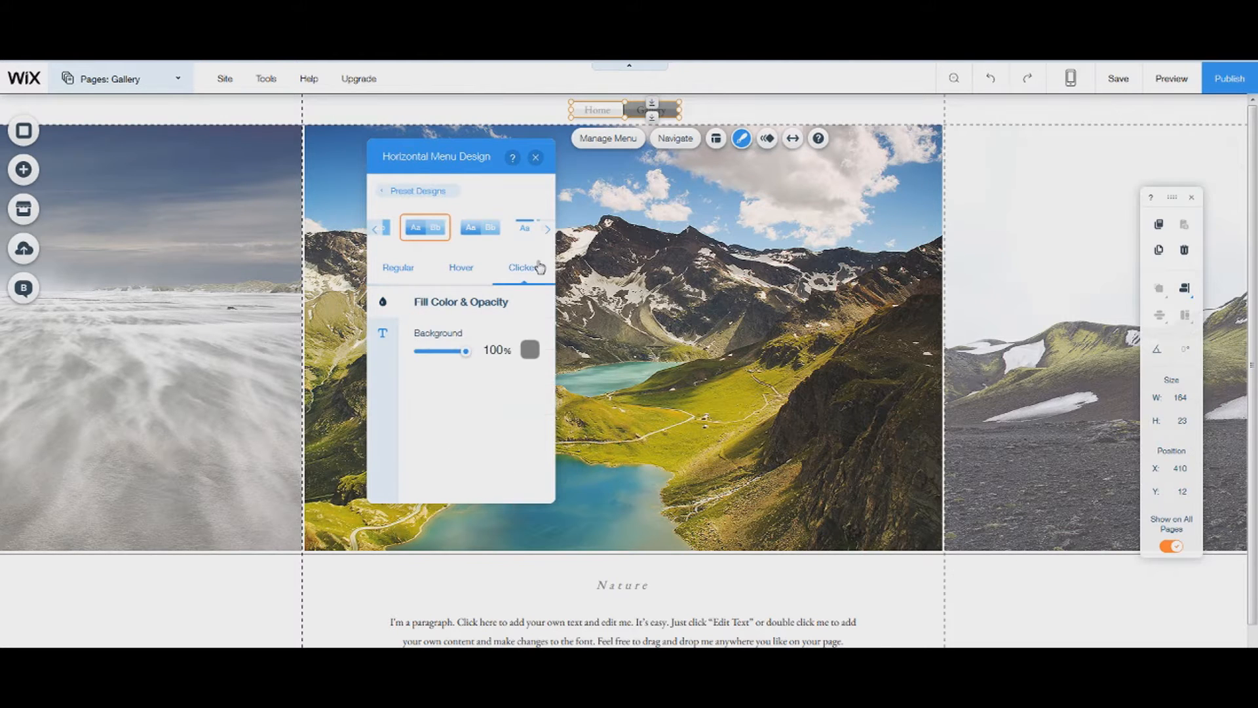
pyautogui.click(384, 336)
pyautogui.click(532, 338)
pyautogui.click(371, 253)
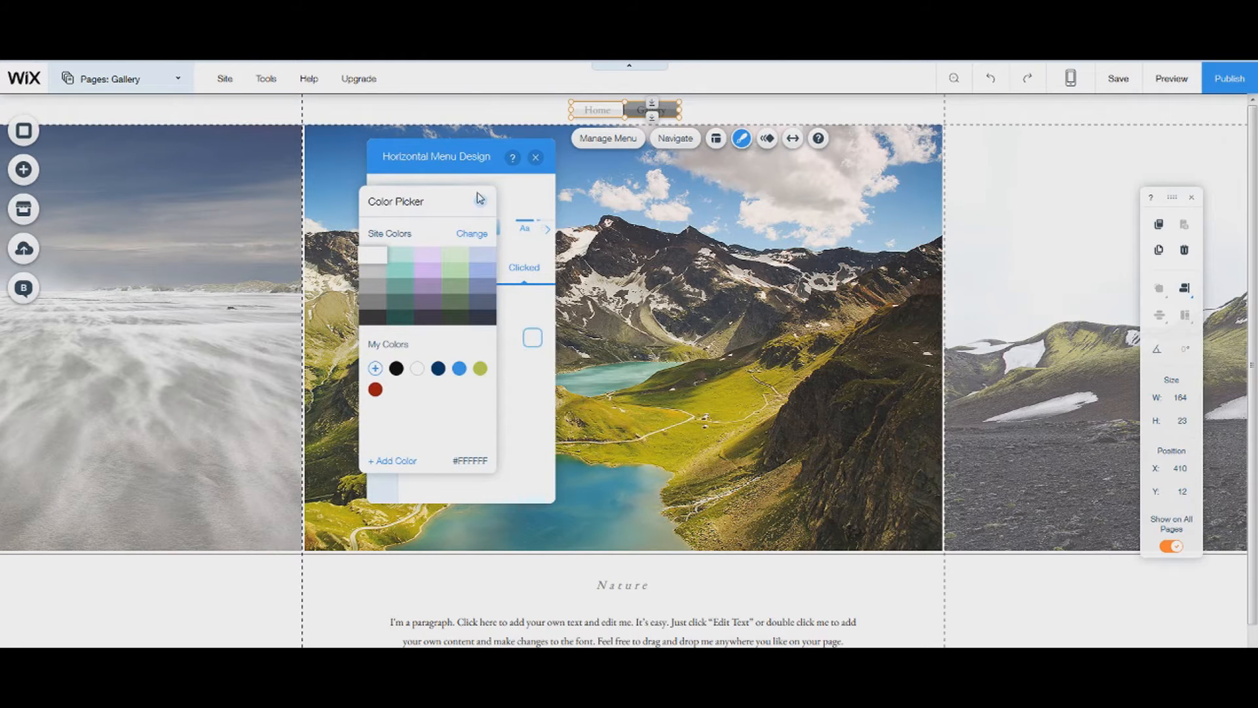
pyautogui.click(480, 201)
pyautogui.click(535, 157)
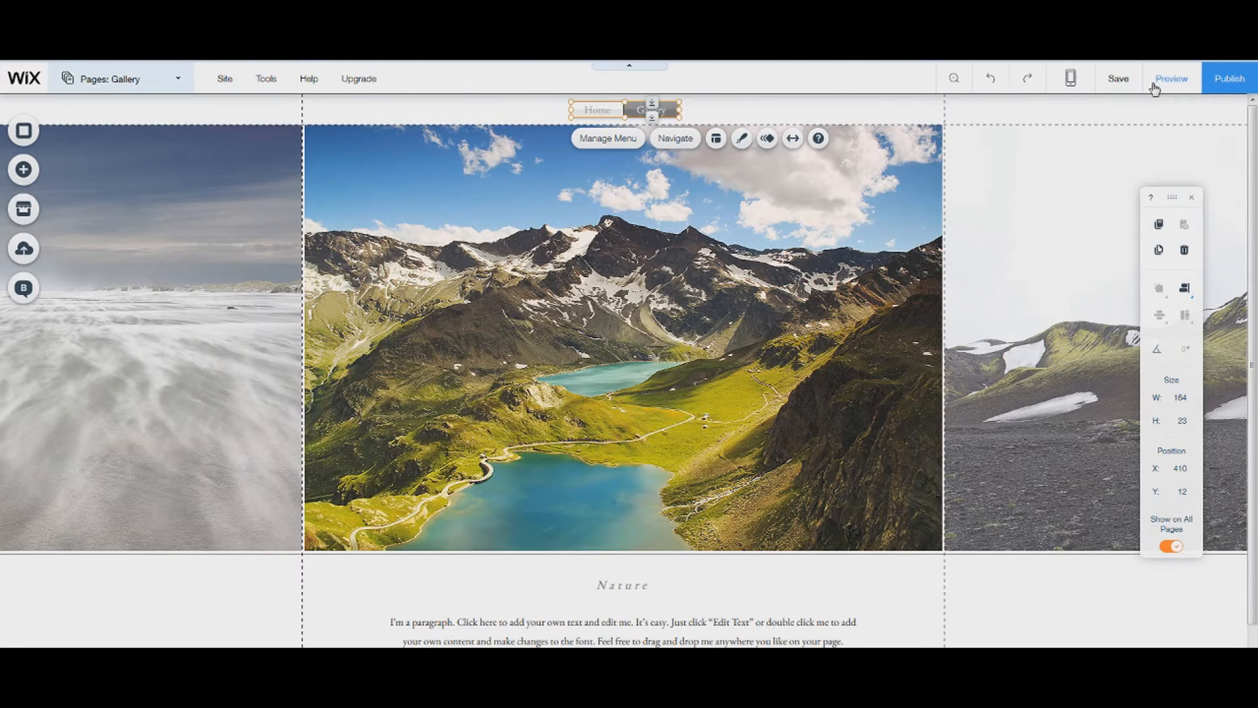
# Preview the Home page to check the menu's clicked-state text, and return to the editor
pyautogui.click(1170, 79)
pyautogui.click(597, 110)
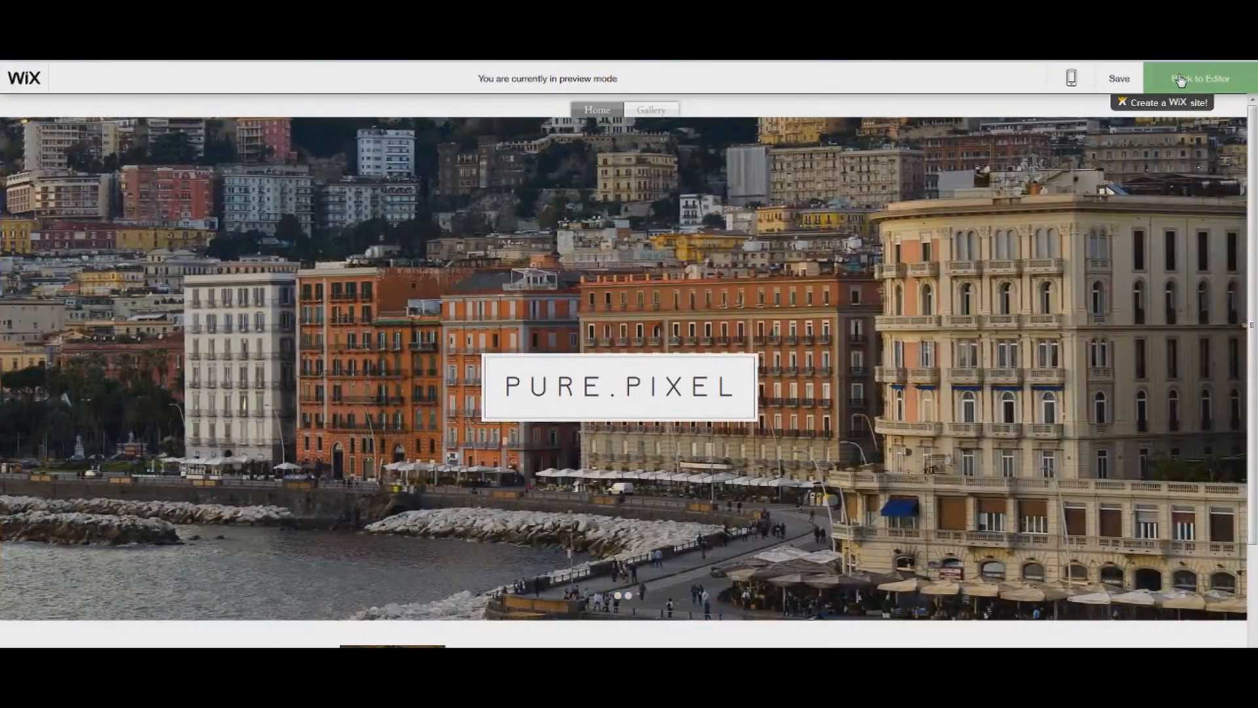
pyautogui.click(1181, 80)
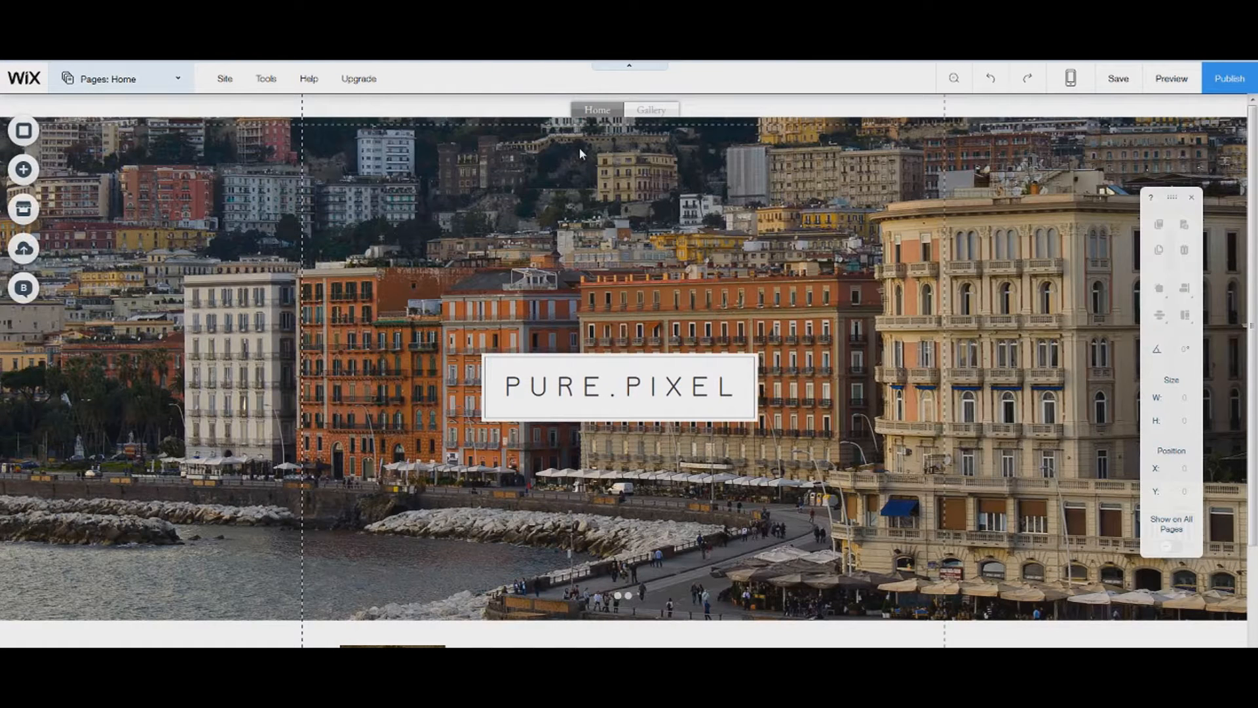
# Move the header menu slightly up, to X 408 and Y 7
pyautogui.click(654, 105)
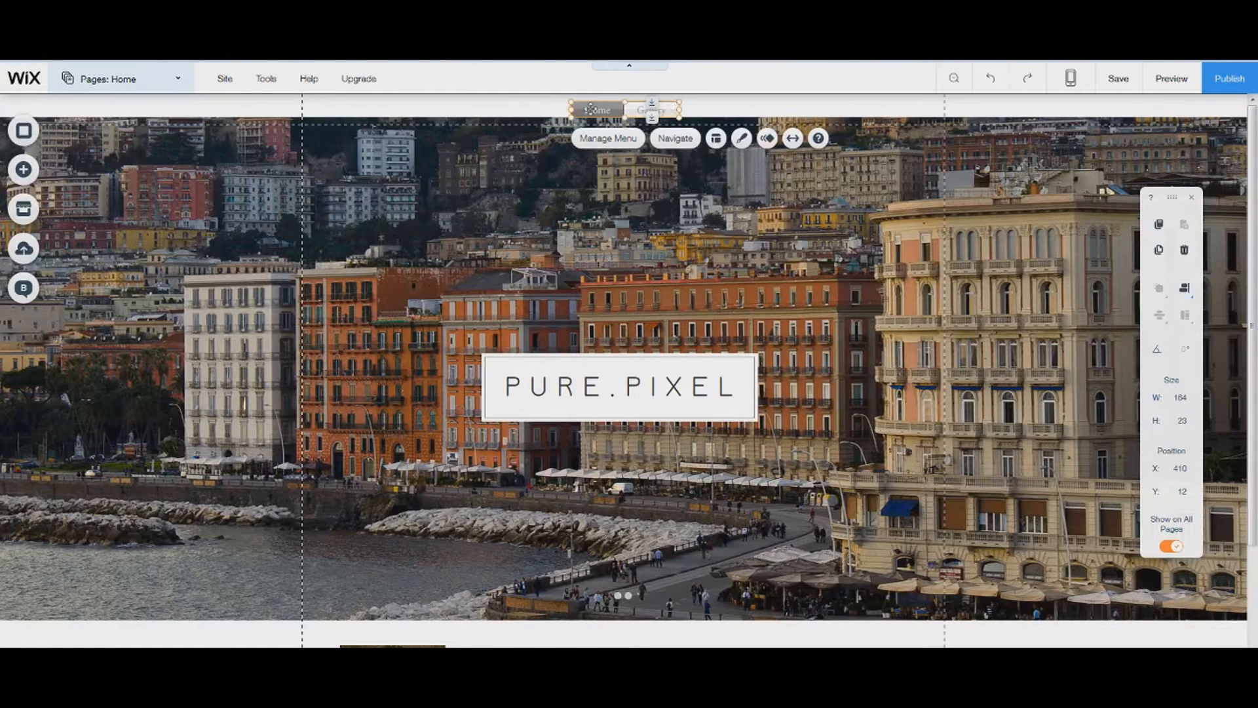
pyautogui.moveTo(596, 104); pyautogui.dragTo(598, 108)
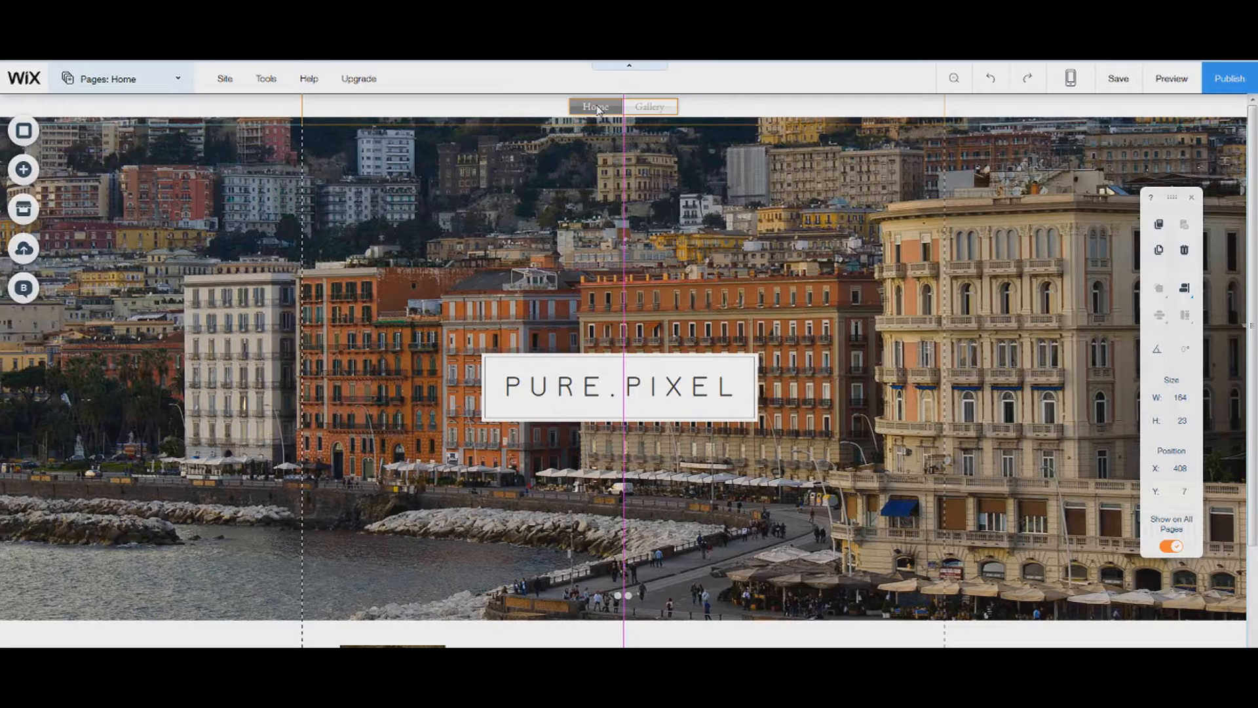
pyautogui.moveTo(598, 108); pyautogui.dragTo(597, 108)
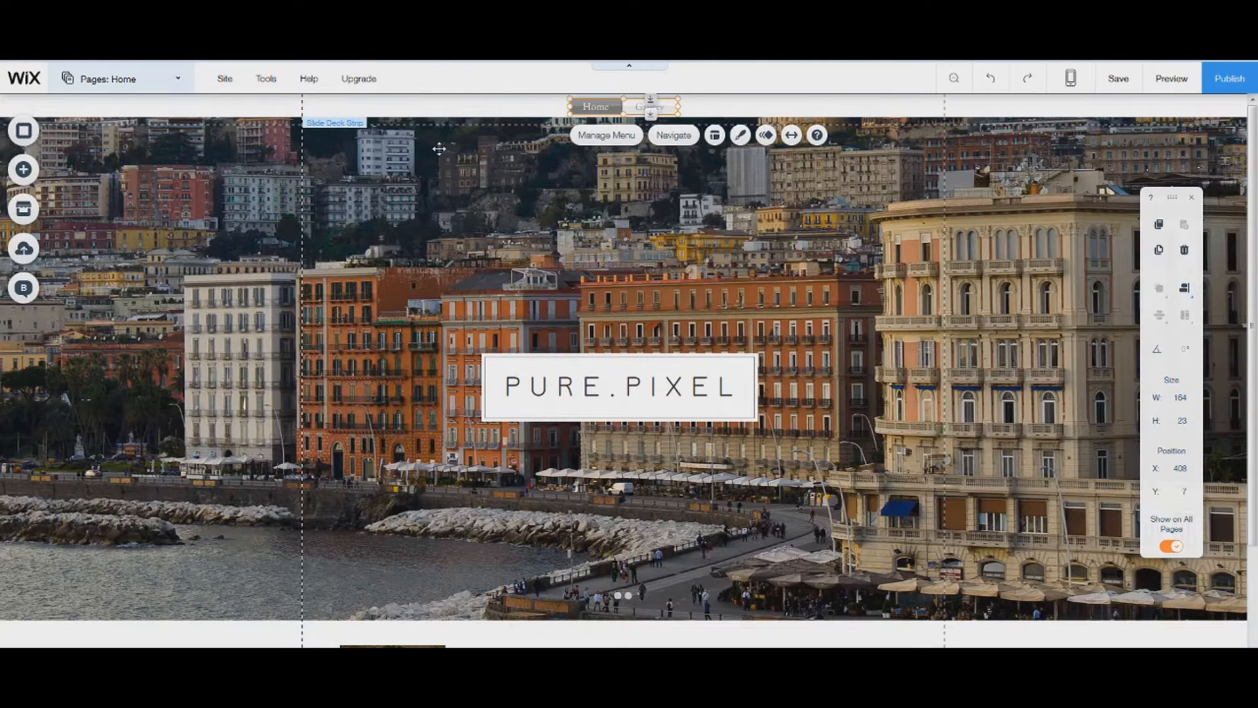
# Switch to the Gallery page and open the image organizer of its showcase strip
pyautogui.click(135, 81)
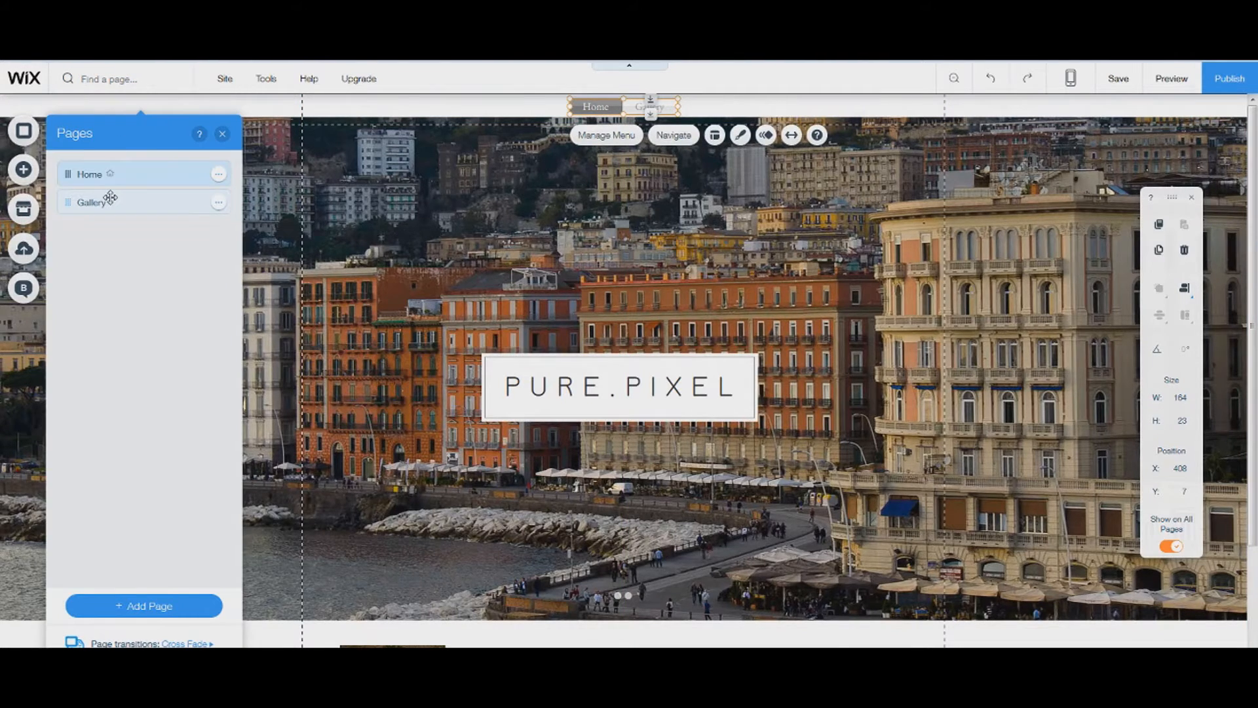
pyautogui.click(105, 201)
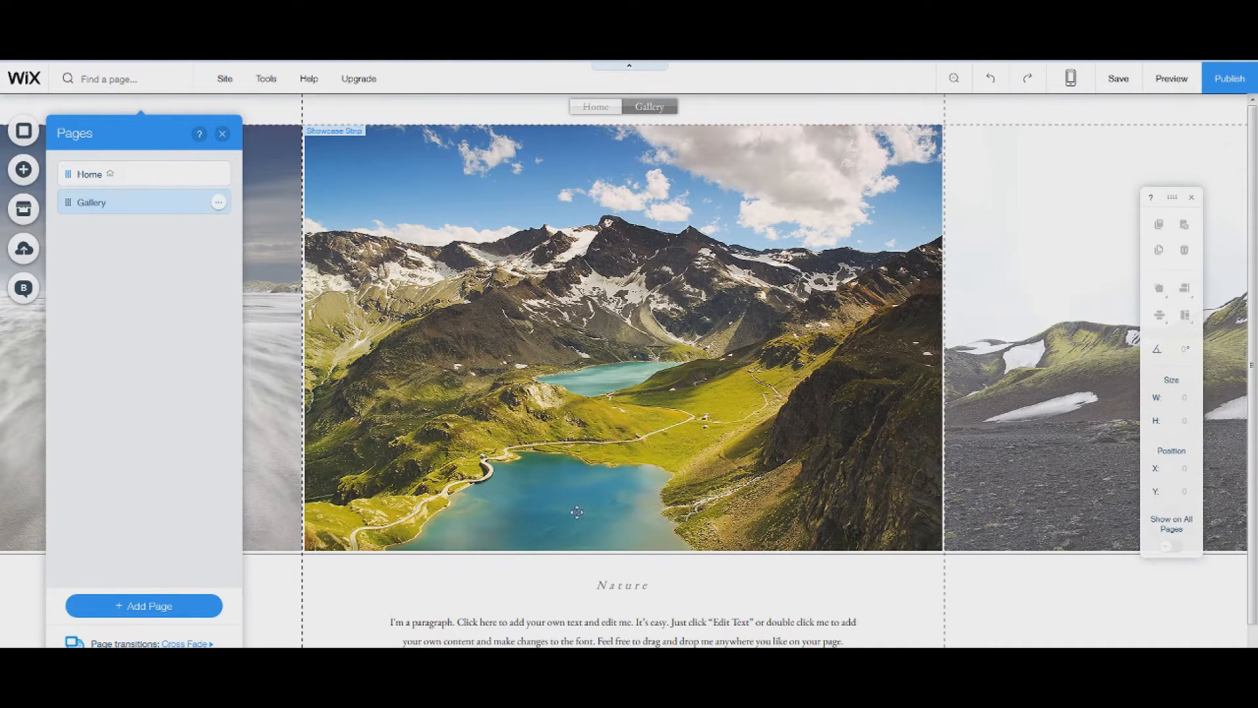
pyautogui.scroll(-2, 631, 419)
pyautogui.scroll(2, 668, 314)
pyautogui.click(668, 313)
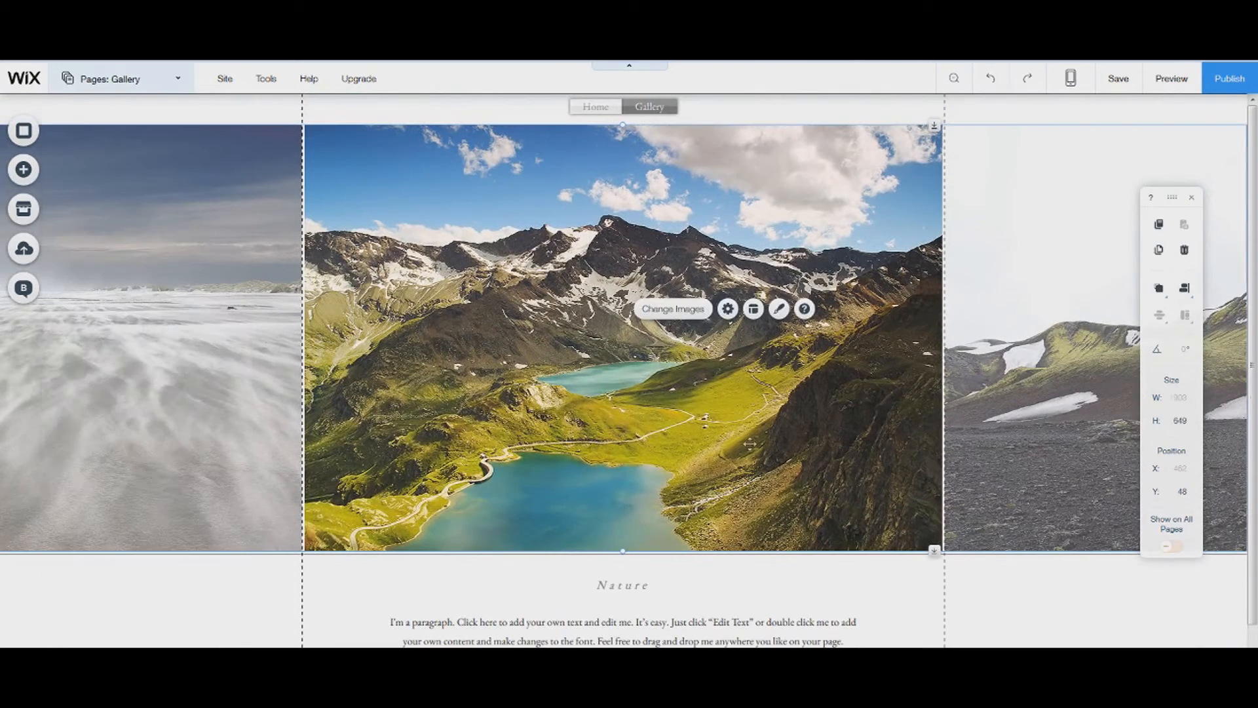
pyautogui.click(667, 313)
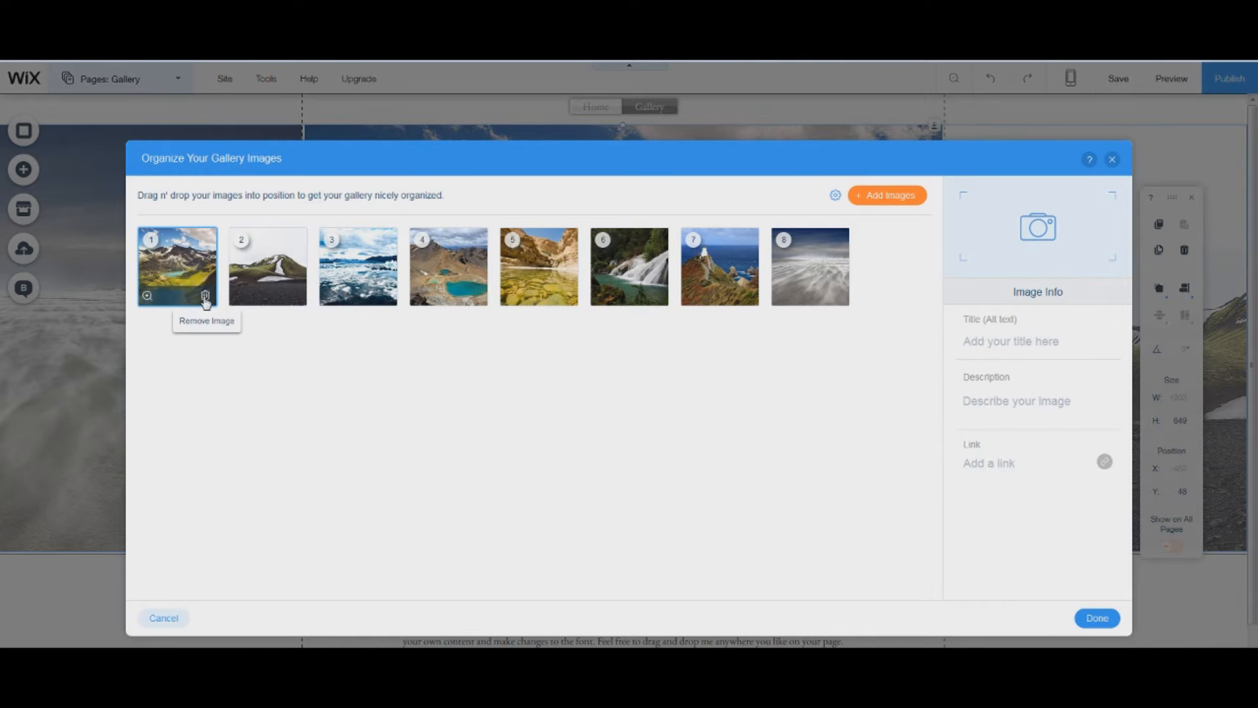
# Remove all eight template images from the gallery
pyautogui.click(206, 299)
pyautogui.click(205, 299)
pyautogui.click(205, 299)
pyautogui.click(205, 299)
pyautogui.click(205, 299)
pyautogui.click(206, 299)
pyautogui.click(205, 299)
pyautogui.click(205, 299)
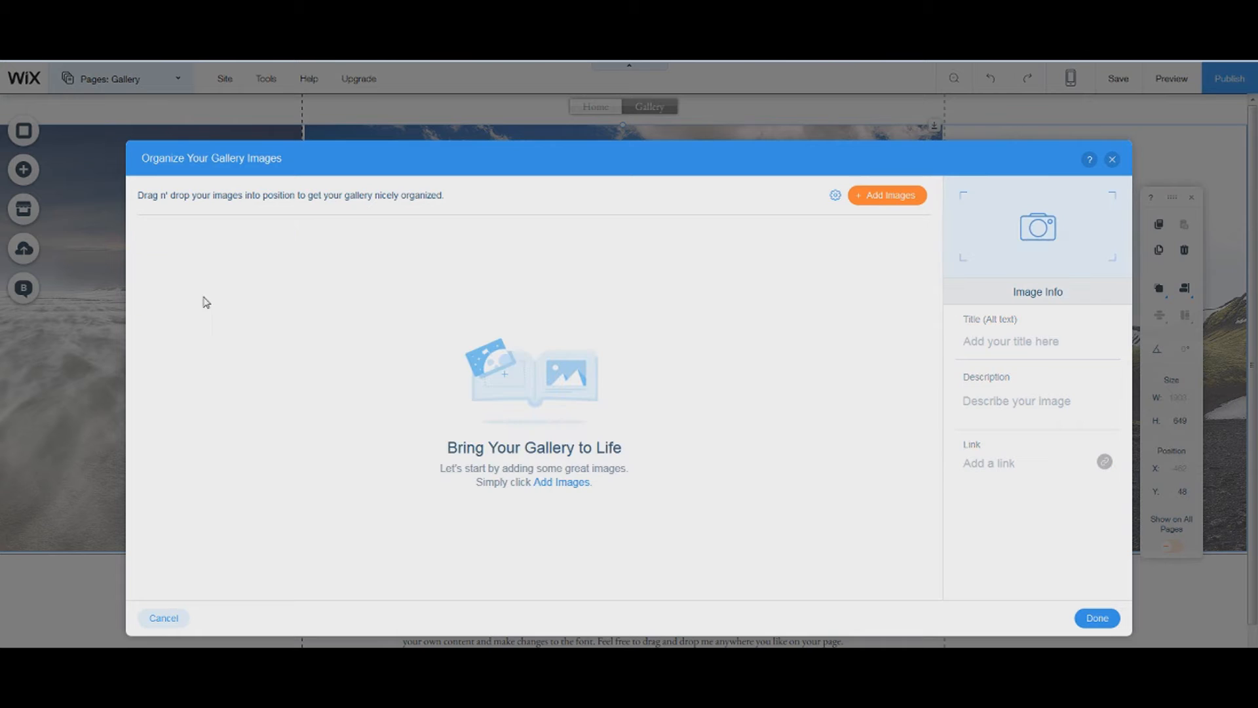
# Add Blur.jpg and the dark grey shoreline photo from the All Media folder to the gallery
pyautogui.click(855, 198)
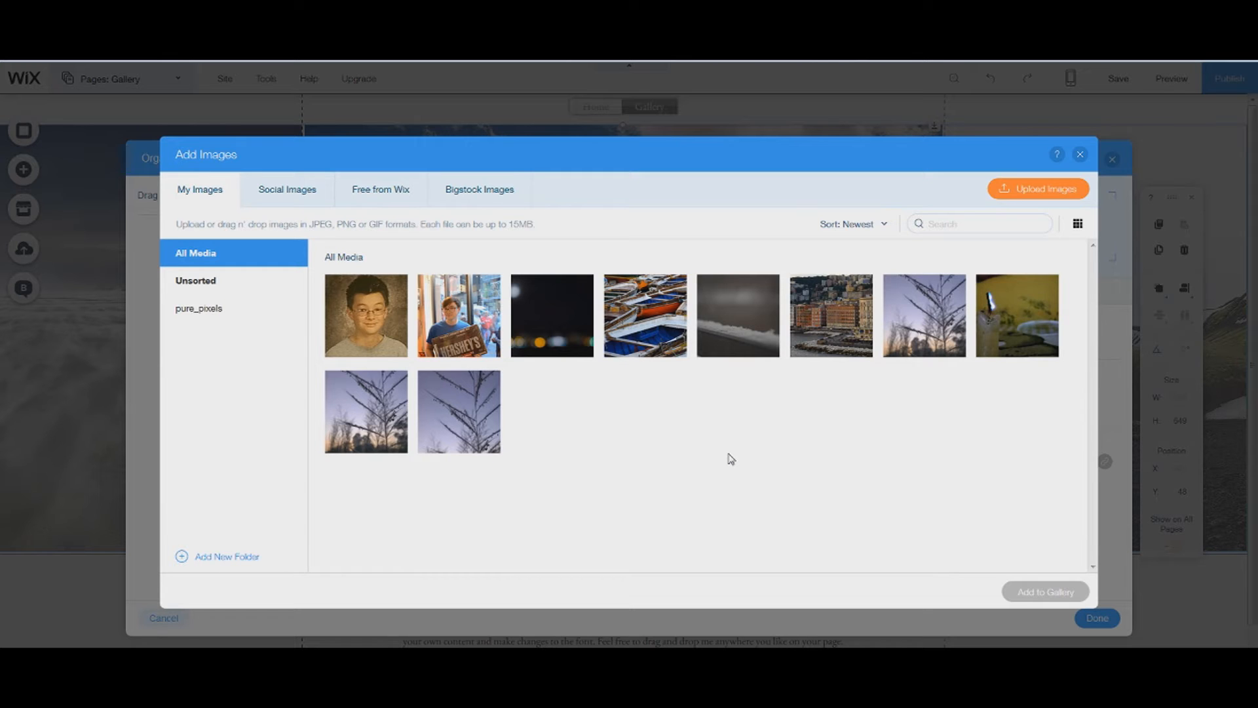
pyautogui.click(215, 315)
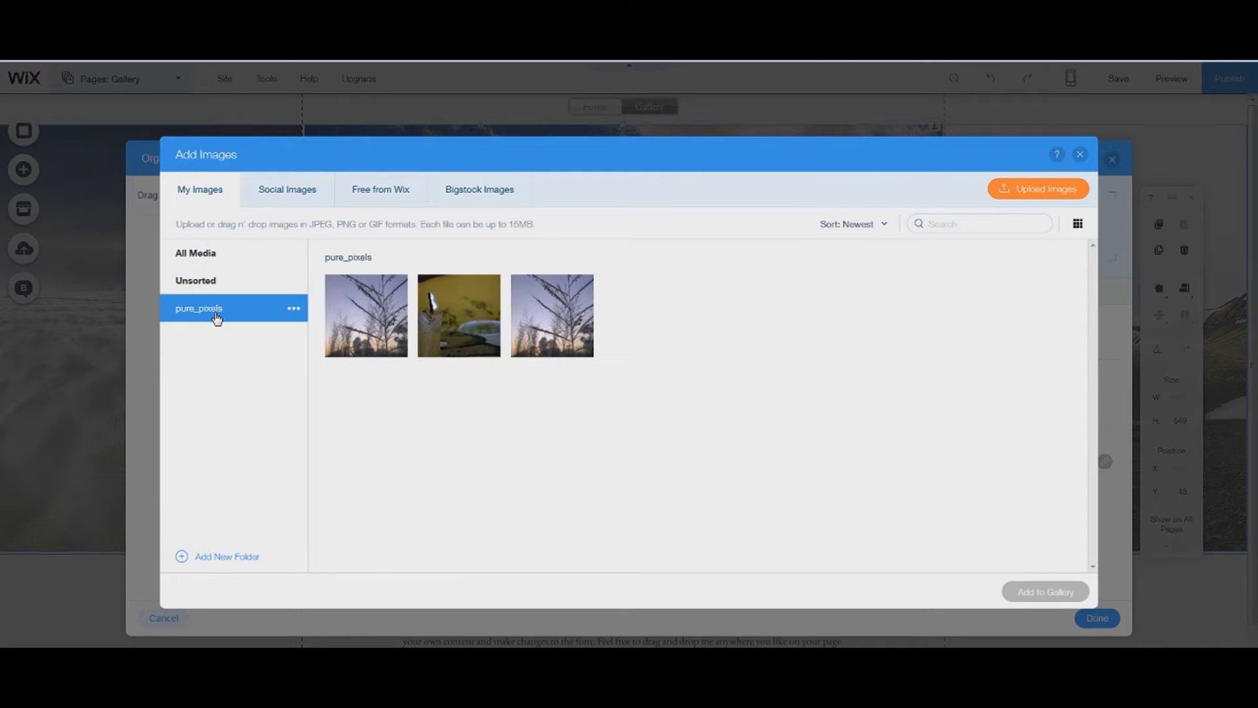
pyautogui.click(204, 261)
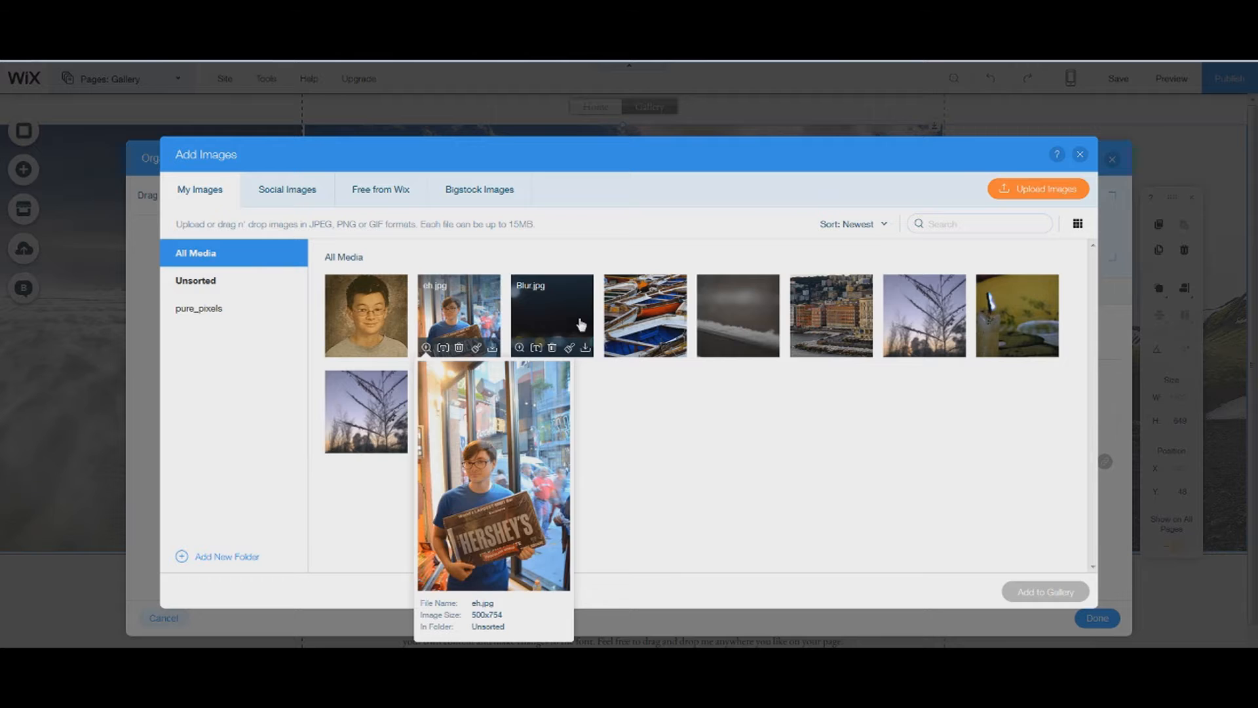
pyautogui.click(581, 324)
pyautogui.click(760, 322)
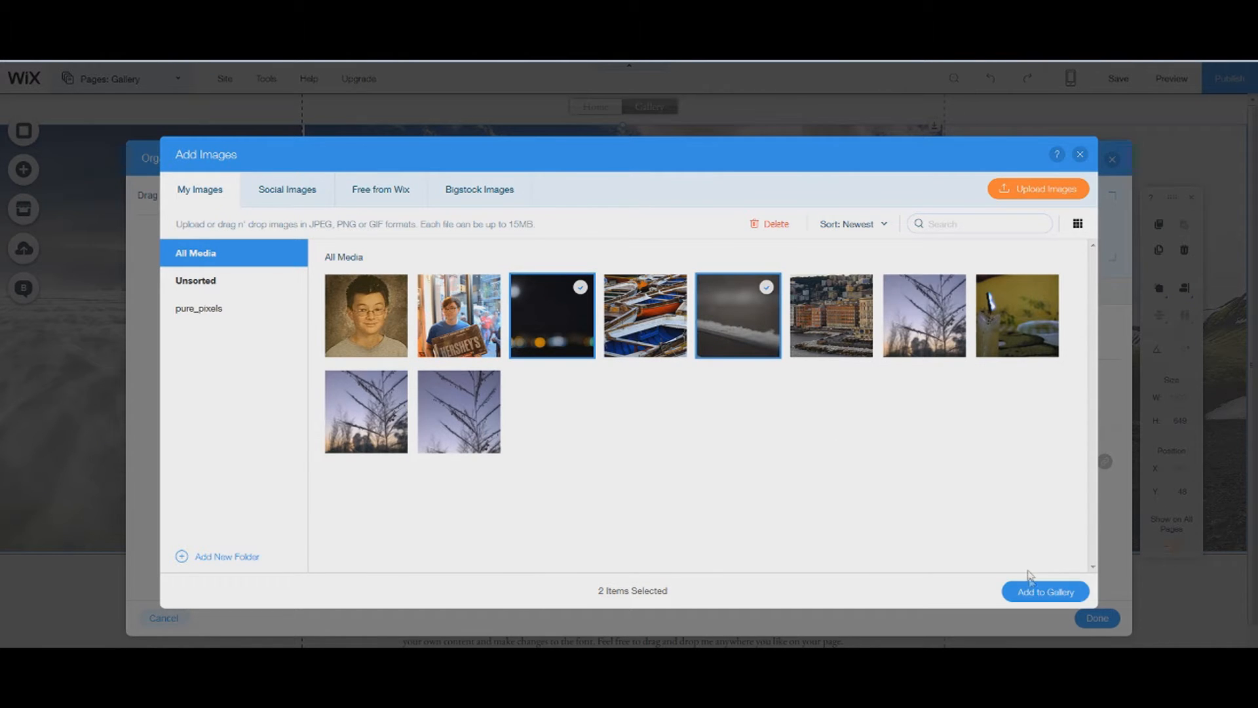
pyautogui.click(1034, 590)
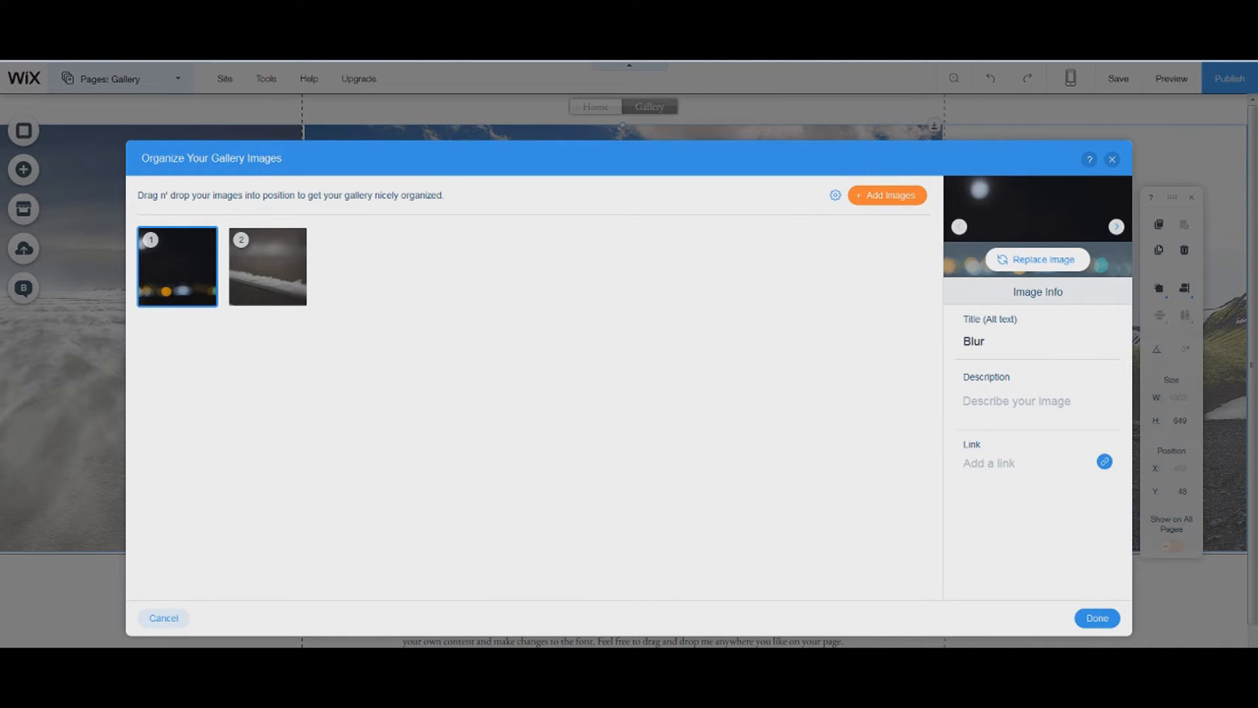
# Upload DSC_2561_edit.jpg and night shore.jpg to the All Media folder for the gallery
pyautogui.click(892, 196)
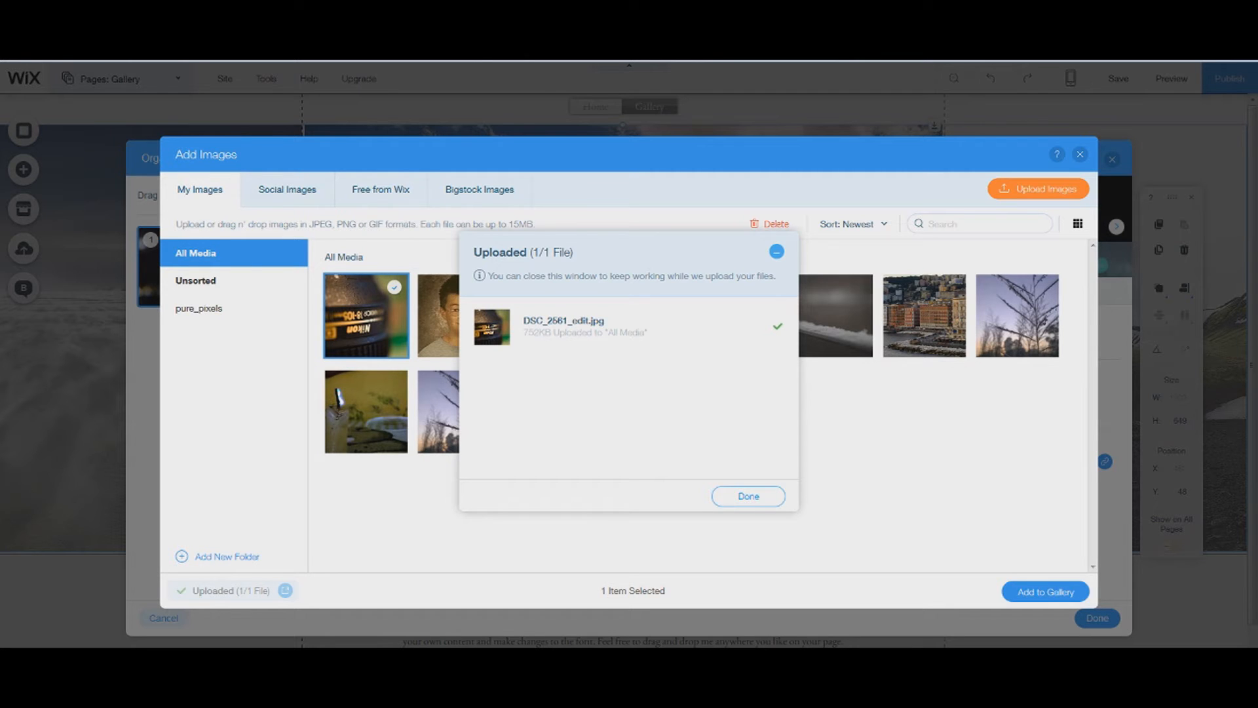
pyautogui.click(748, 496)
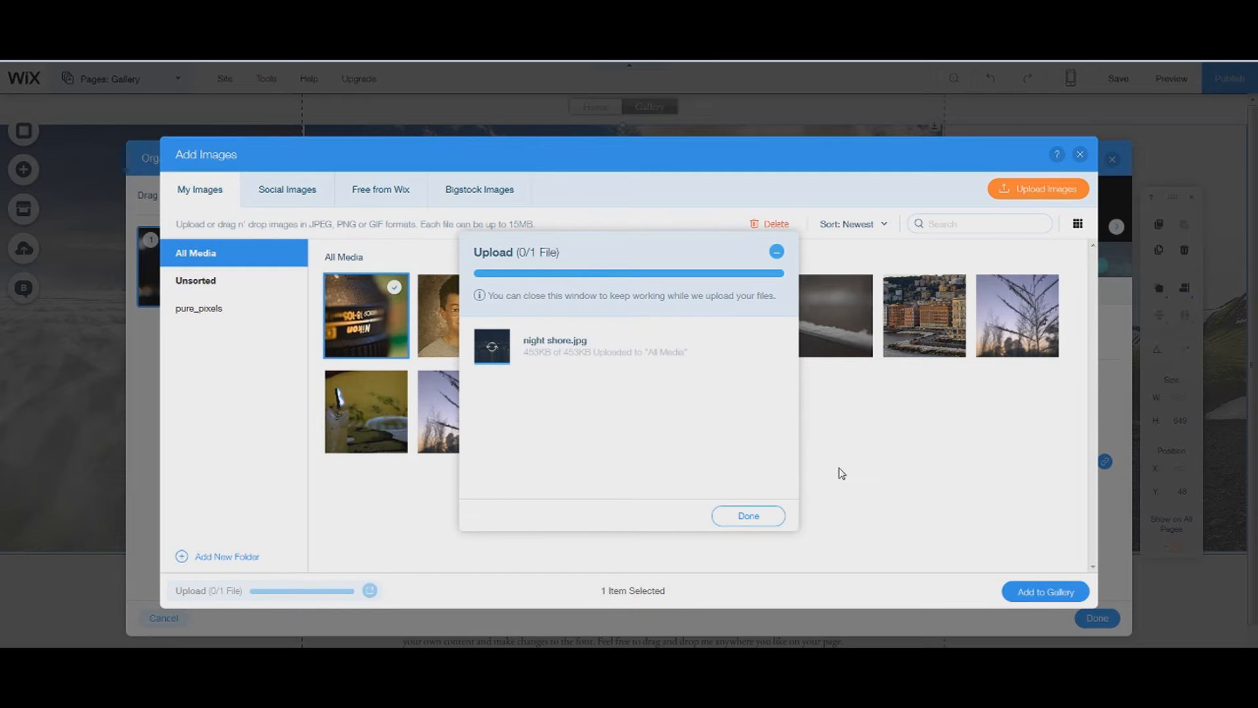
pyautogui.click(752, 518)
# Add the night shore, Nikon lens, Blur and dark grey shoreline photos from All Media to the gallery
pyautogui.moveTo(463, 322)
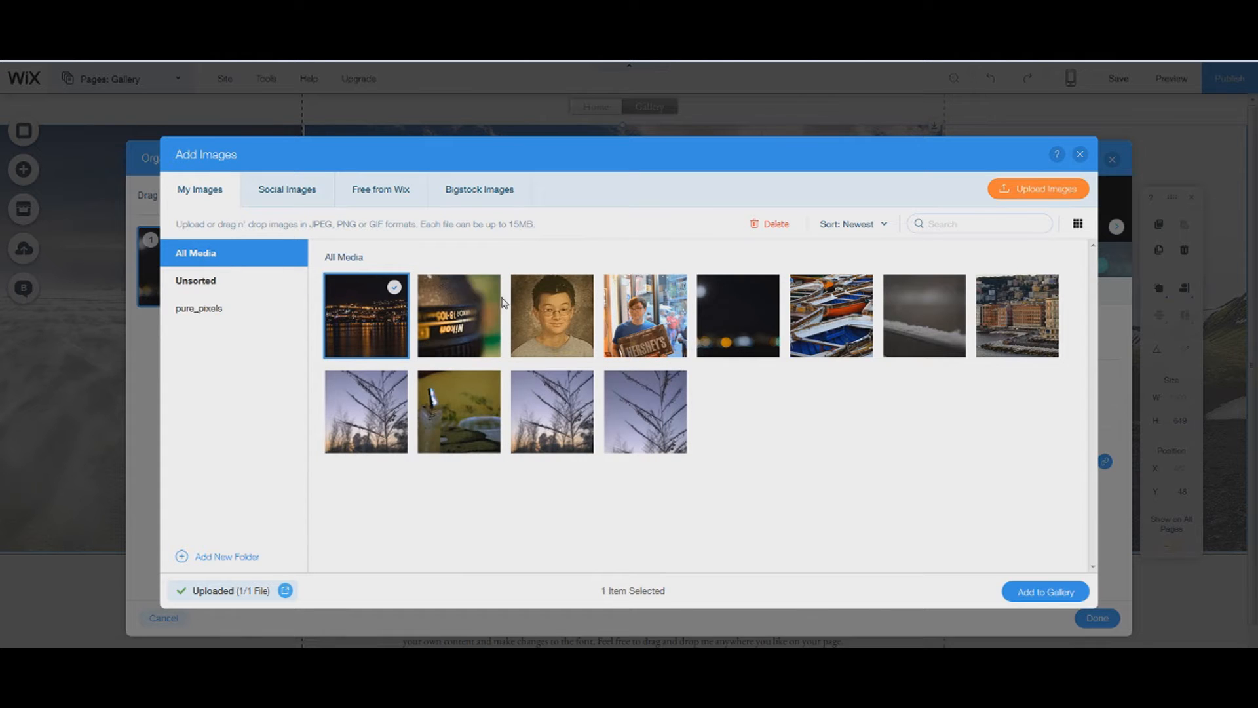
pyautogui.click(459, 308)
pyautogui.moveTo(839, 298)
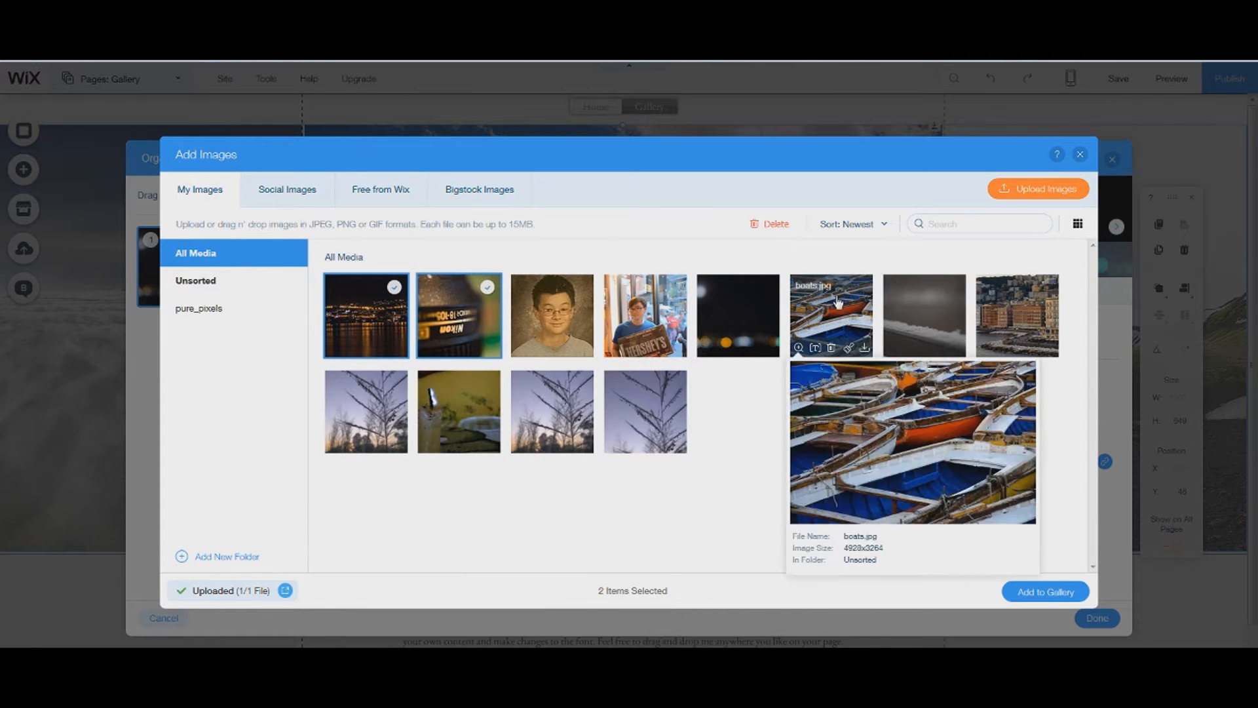
pyautogui.click(721, 324)
pyautogui.click(904, 338)
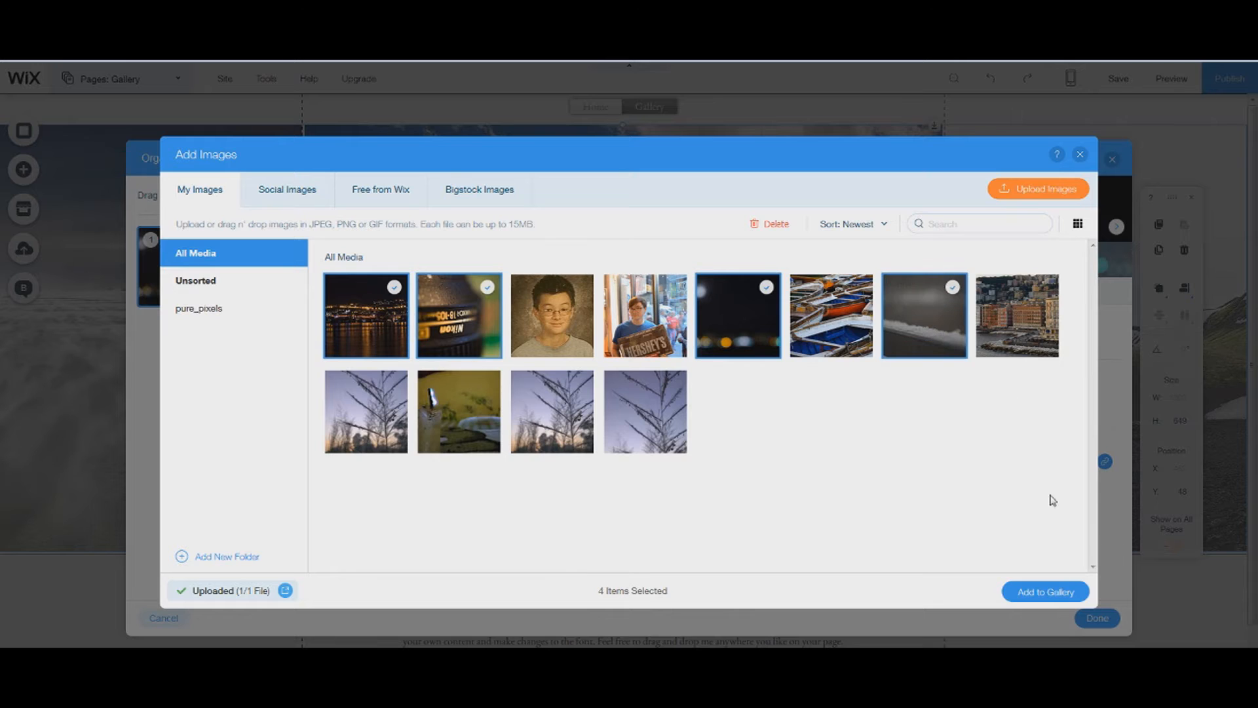
pyautogui.click(1046, 591)
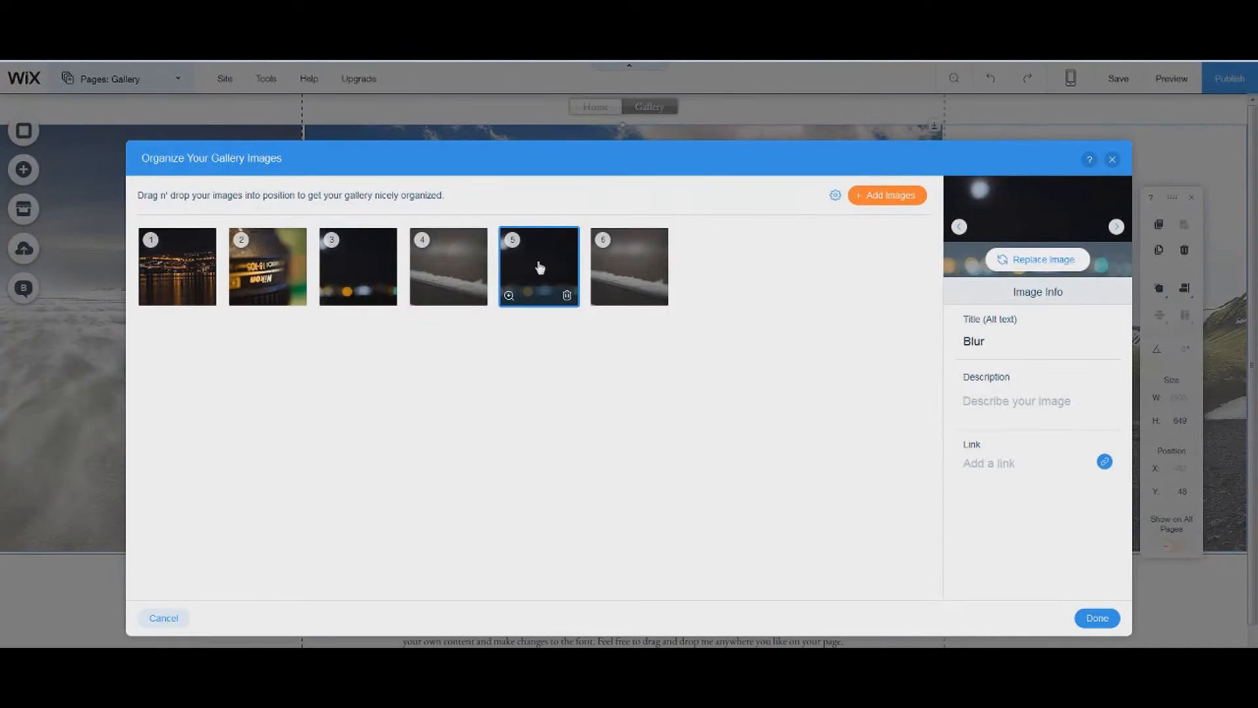
# Remove the duplicate Blur and dark grey shoreline images from the gallery and apply the changes
pyautogui.click(567, 296)
pyautogui.click(476, 297)
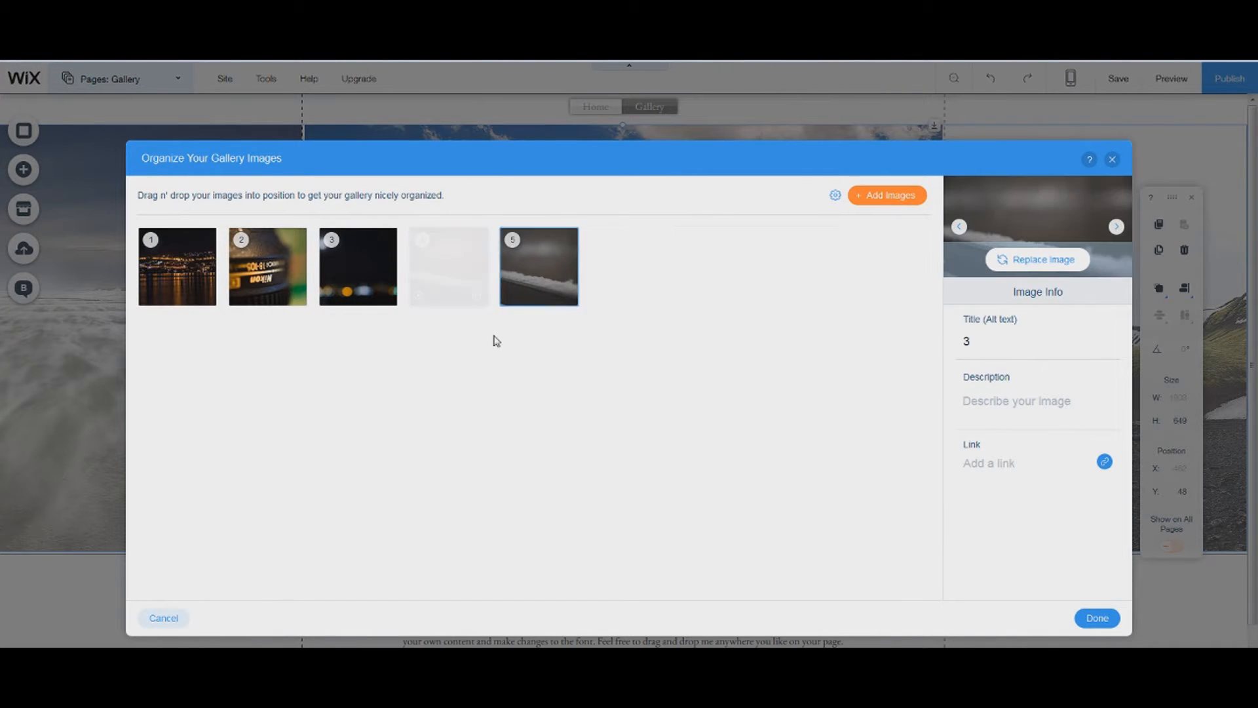
pyautogui.click(1097, 618)
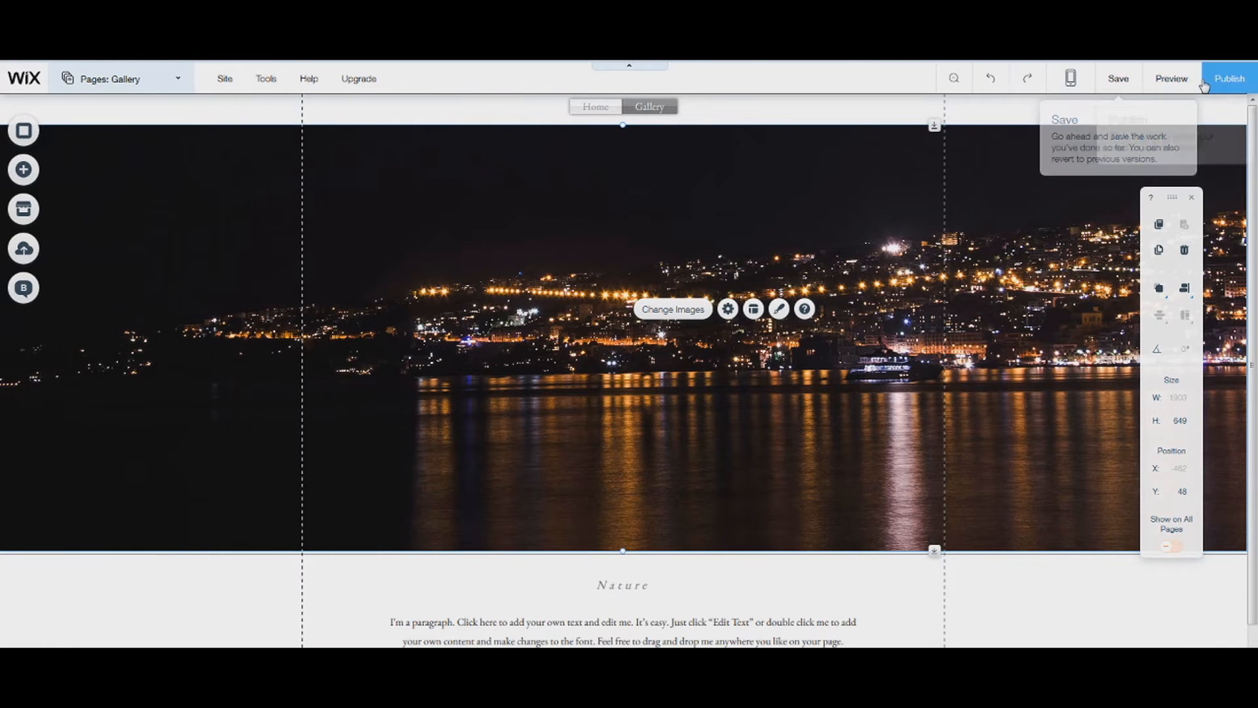
# Preview the Gallery page, view the night shore photo enlarged, browse the strip's images and return to the editor
pyautogui.click(1172, 78)
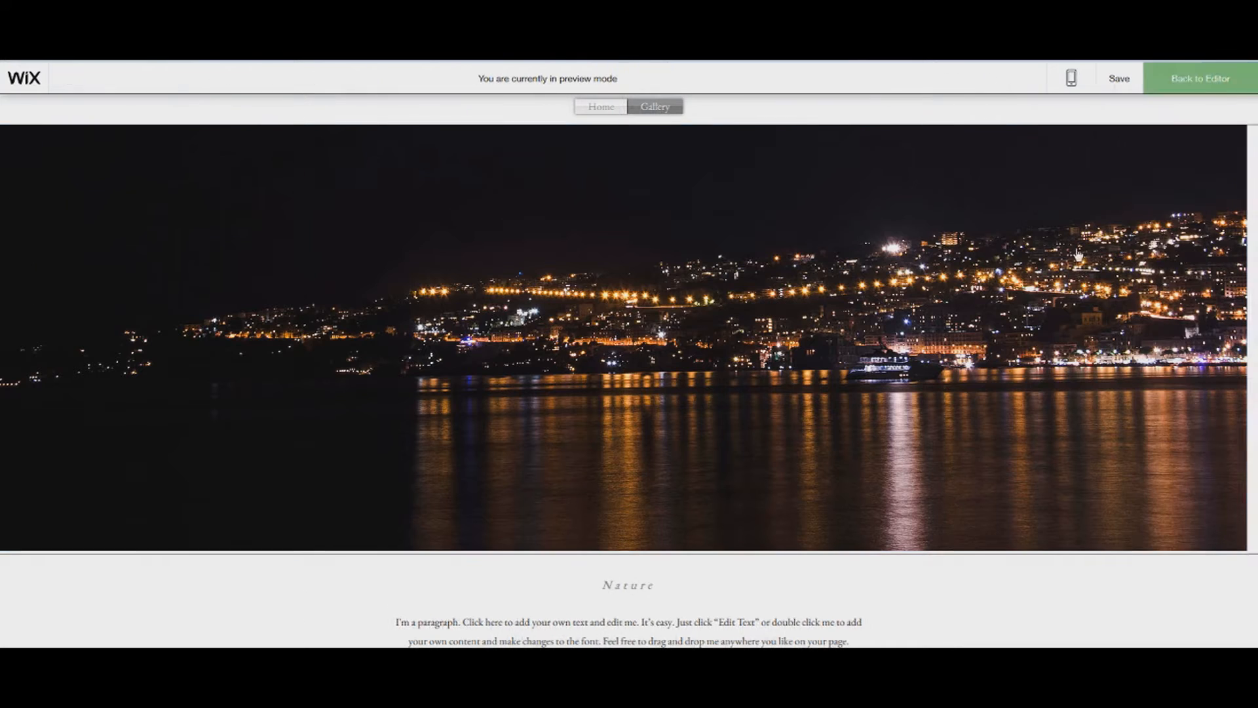
pyautogui.click(874, 396)
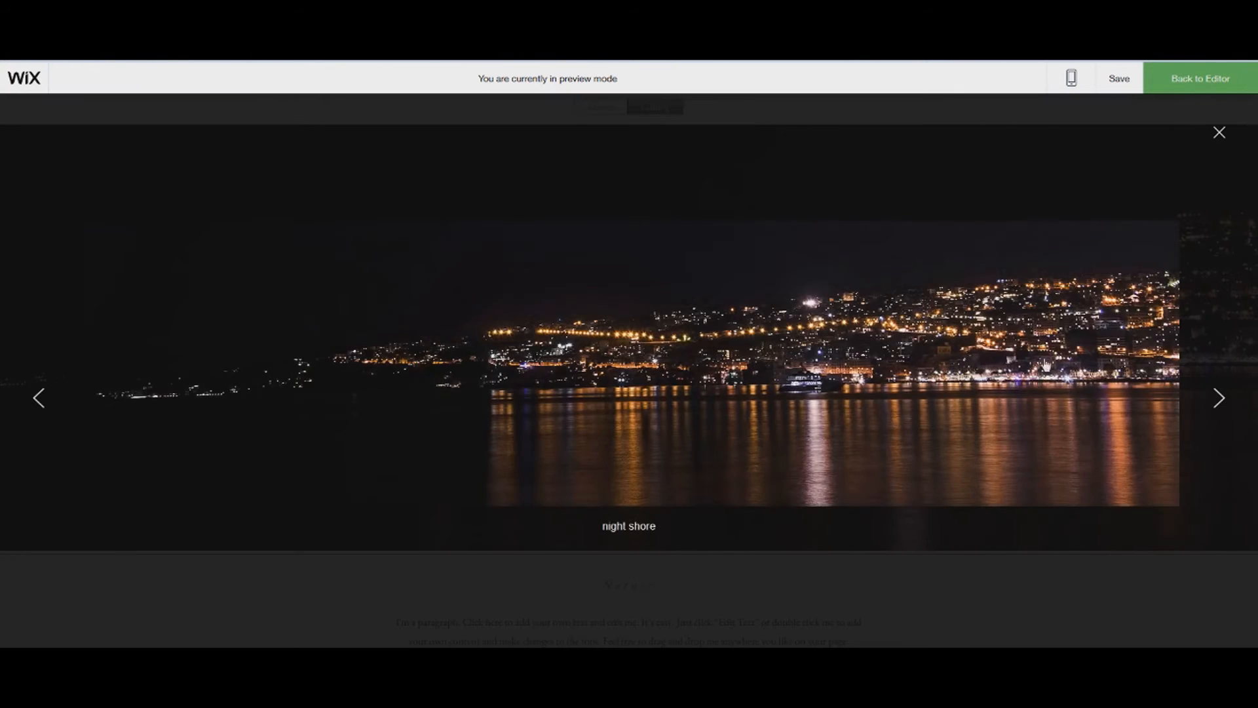
pyautogui.click(1220, 133)
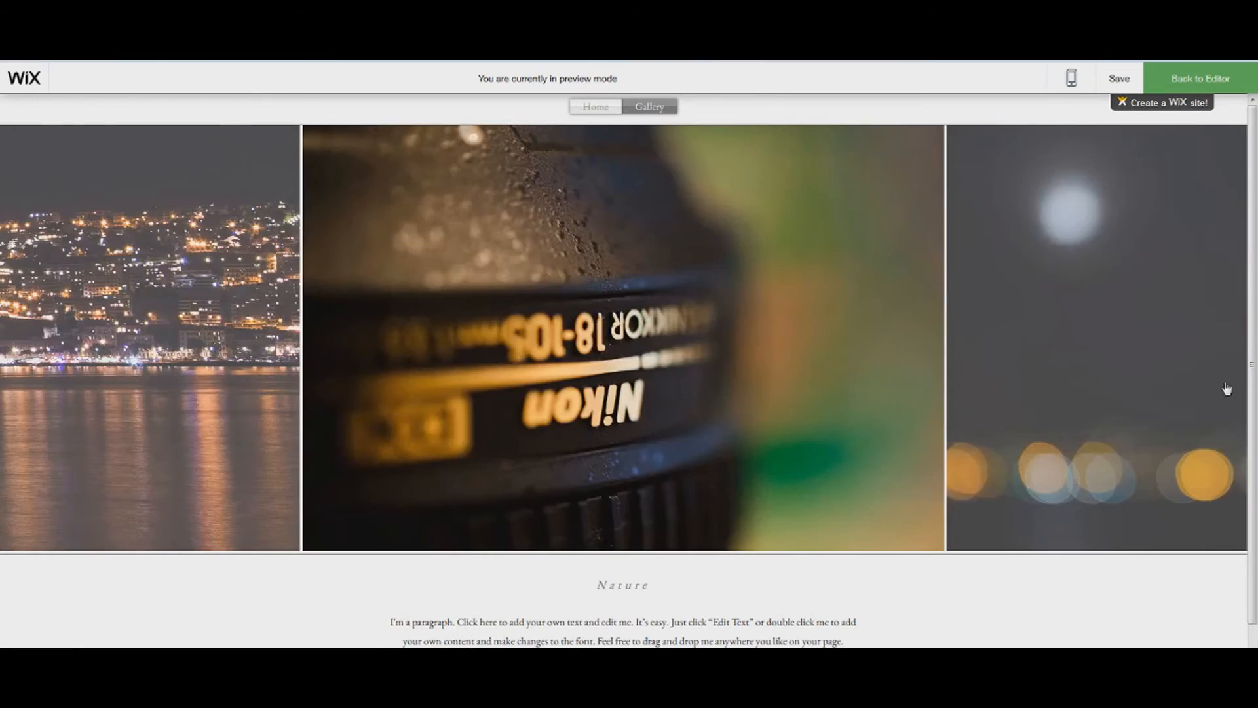
pyautogui.click(207, 350)
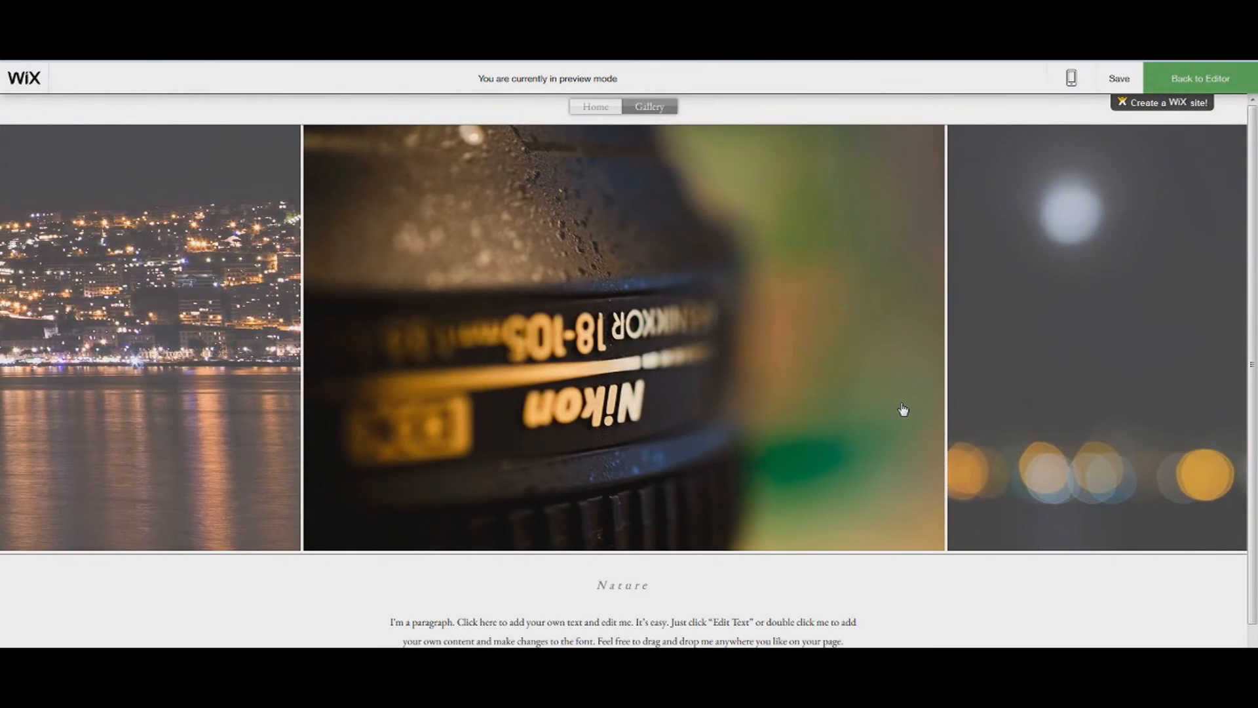
pyautogui.click(1025, 360)
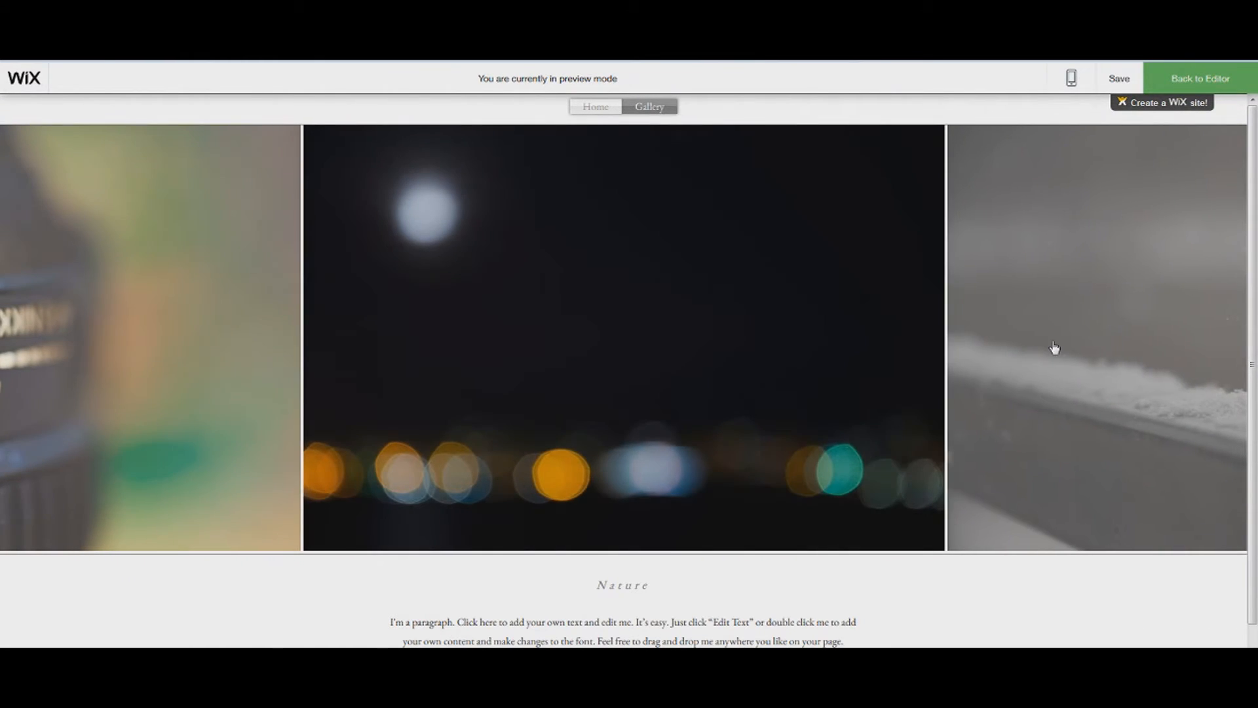
pyautogui.click(1055, 347)
pyautogui.click(1067, 348)
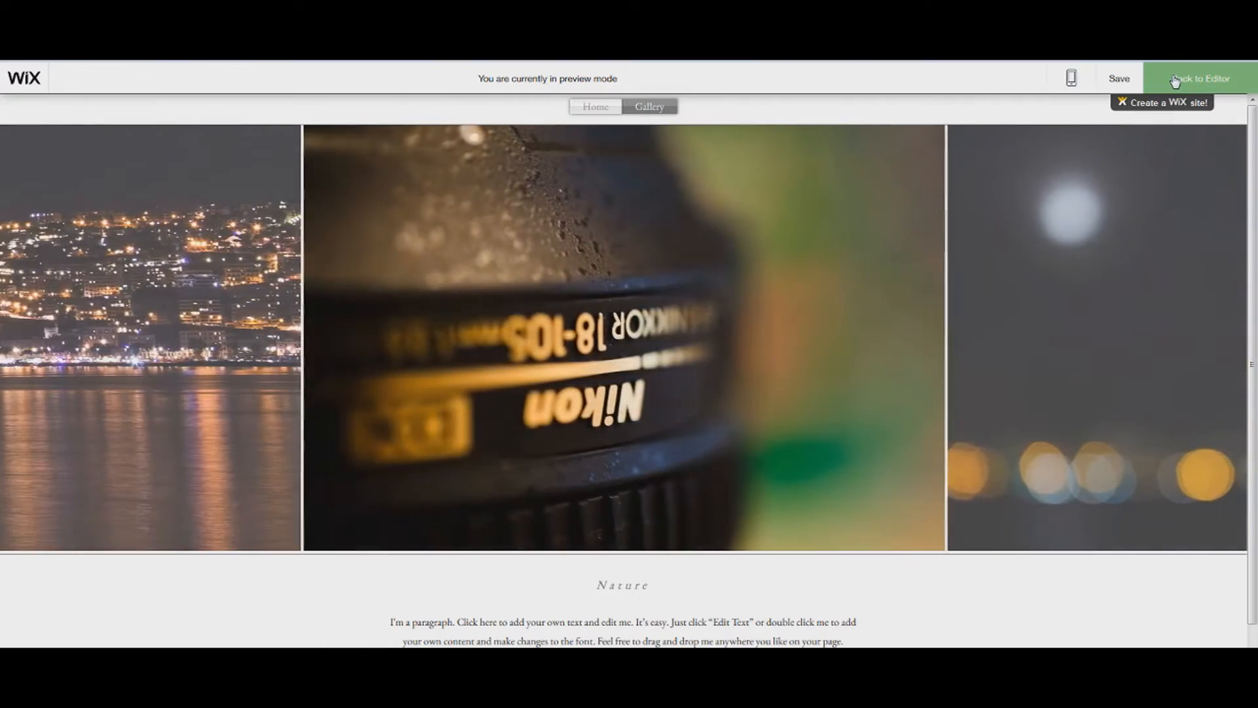
pyautogui.click(1175, 81)
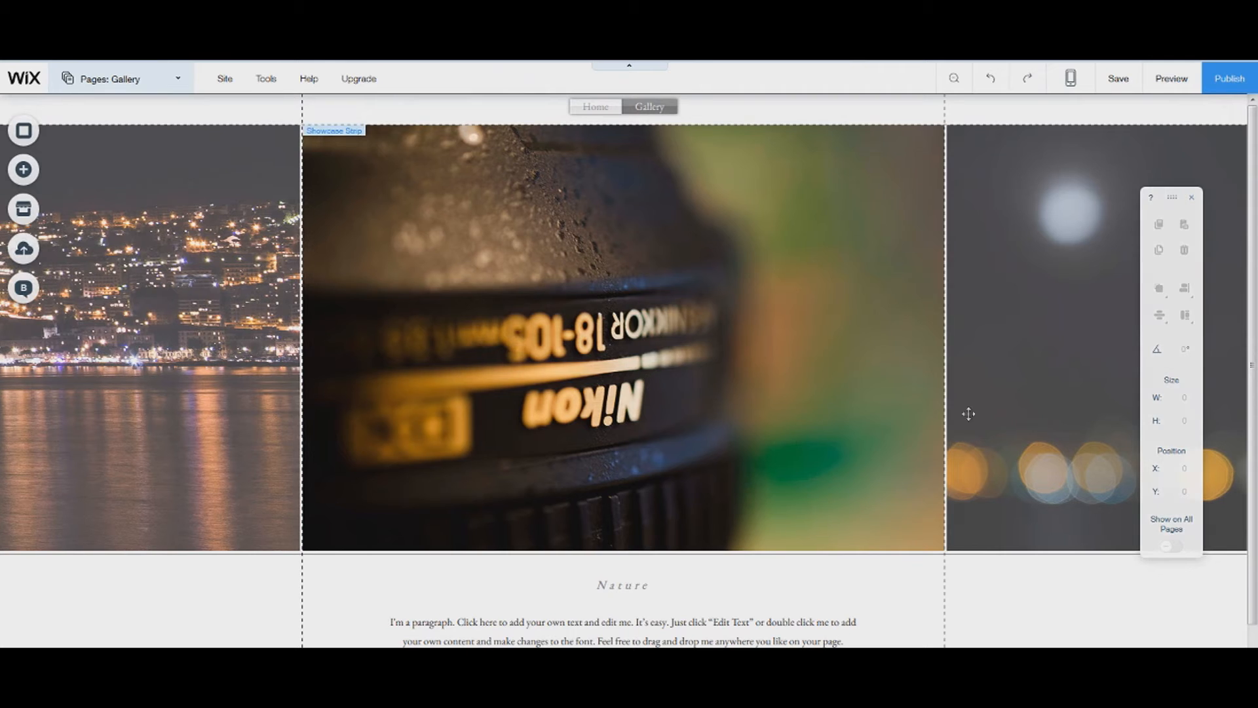
# Upload te.jpg to All Media, add it to the showcase strip gallery and check the page in preview
pyautogui.click(148, 345)
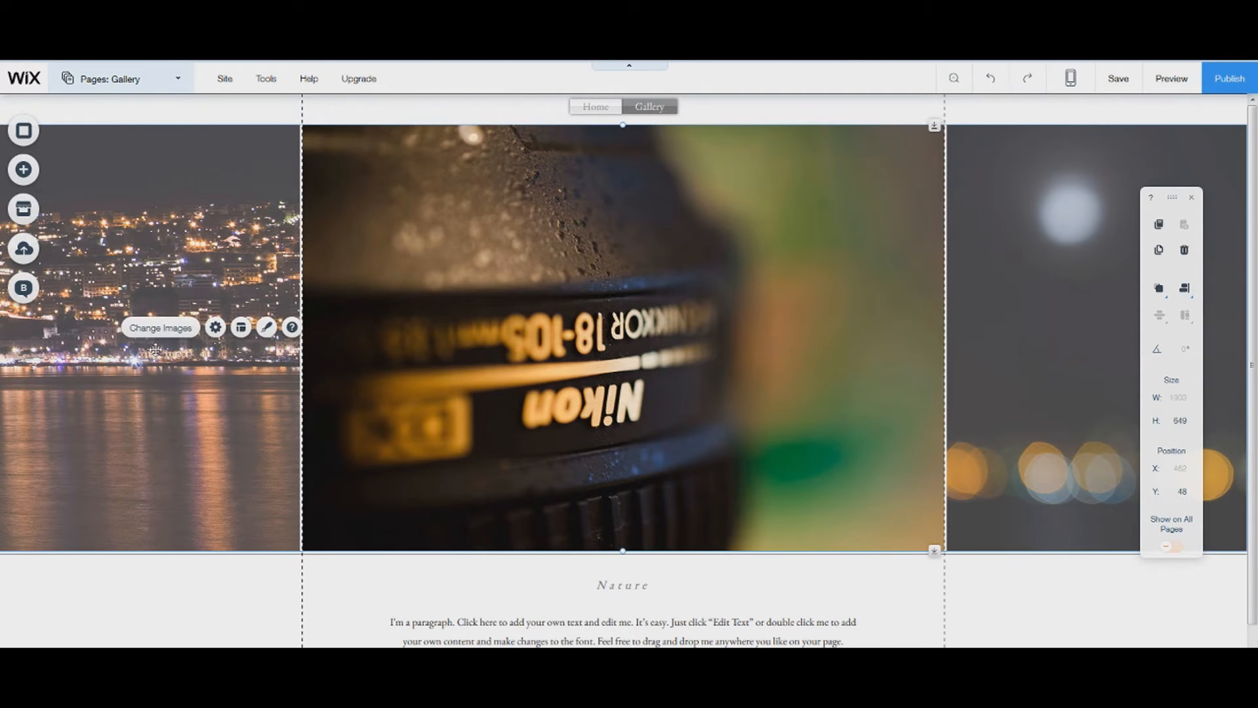
pyautogui.click(145, 333)
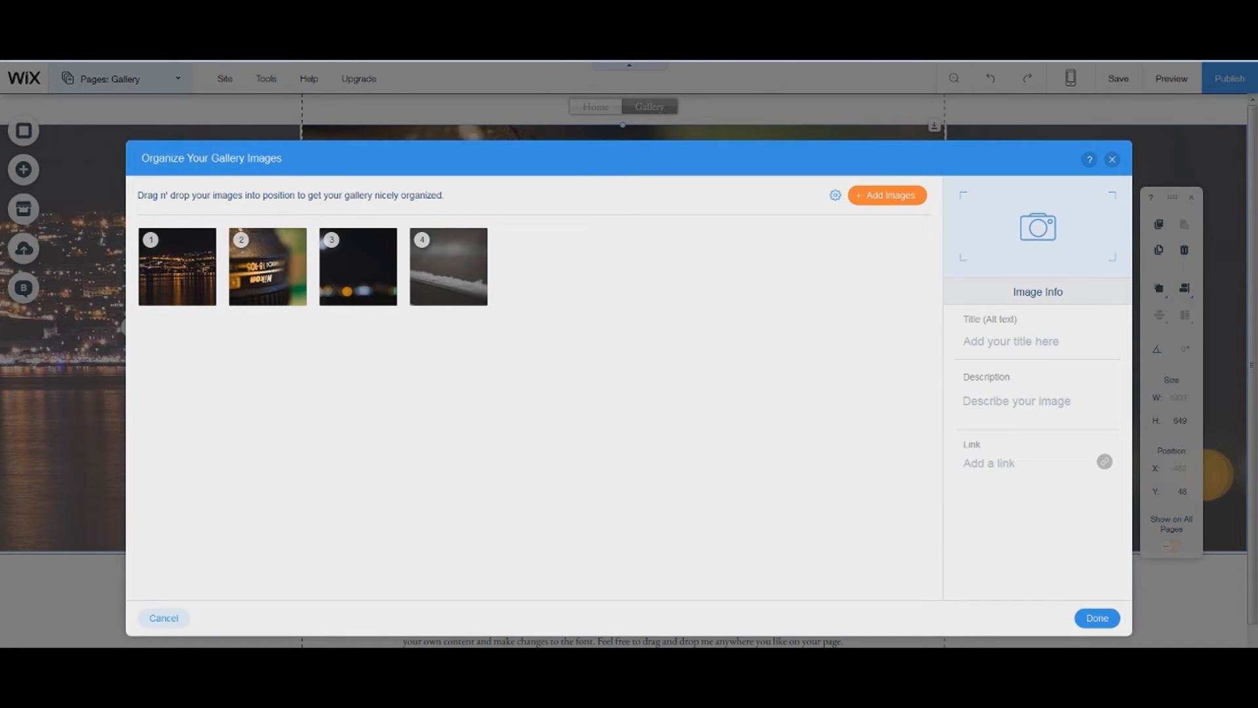
pyautogui.click(893, 194)
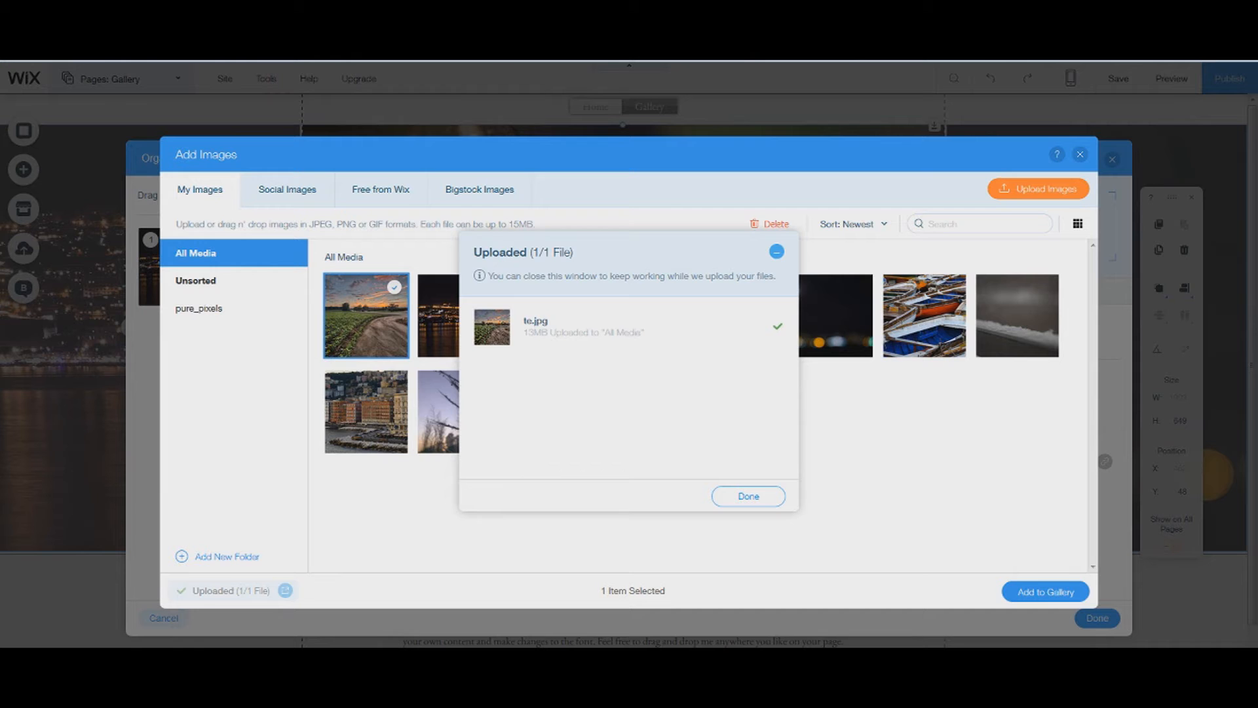
pyautogui.click(741, 495)
pyautogui.click(1042, 592)
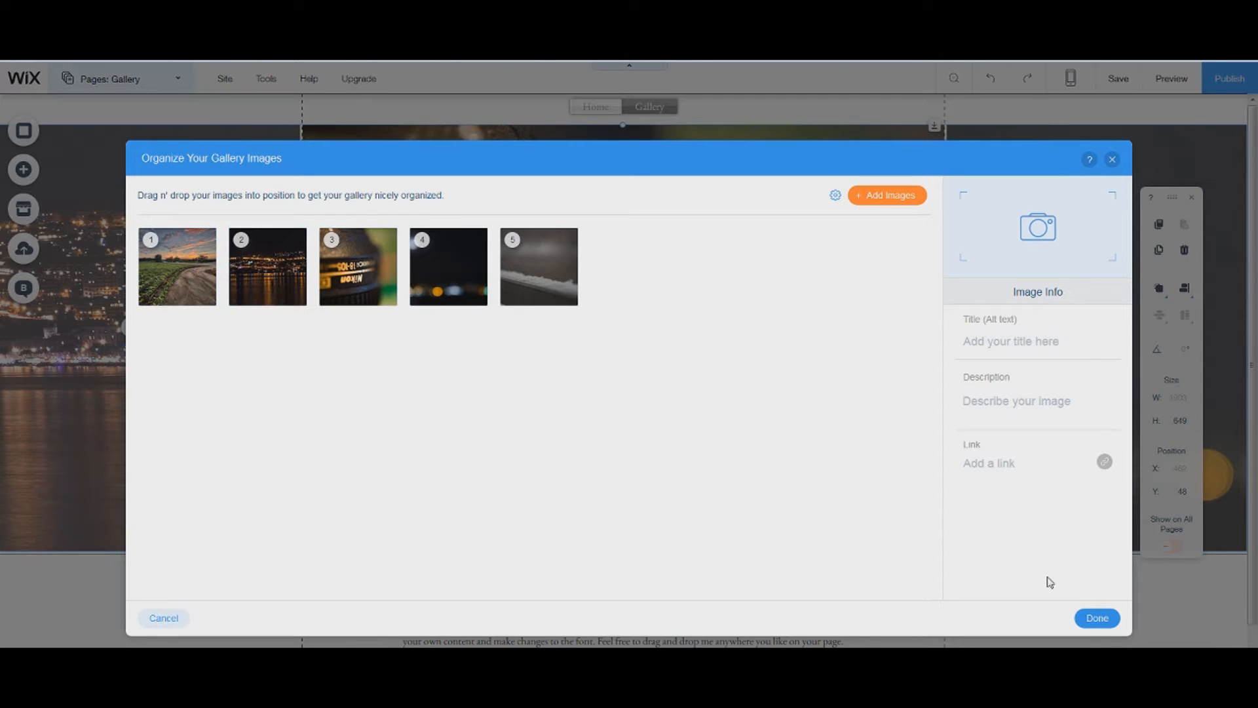
pyautogui.click(1088, 617)
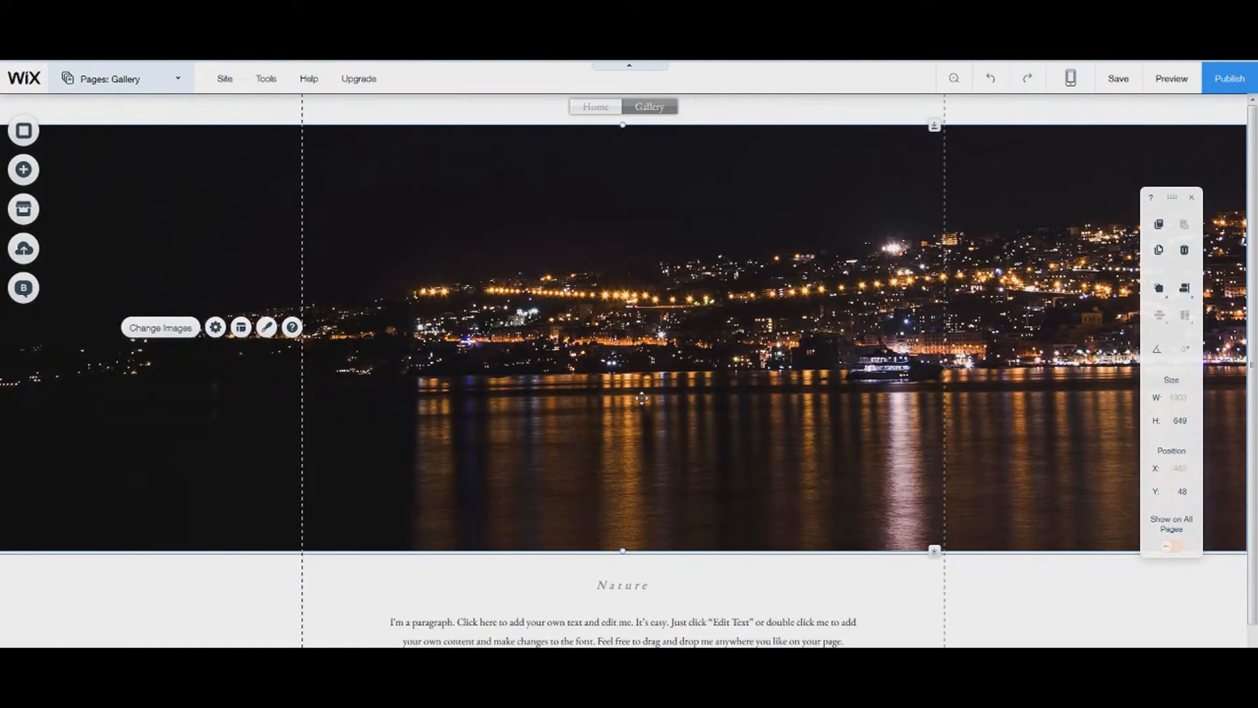
pyautogui.click(1172, 78)
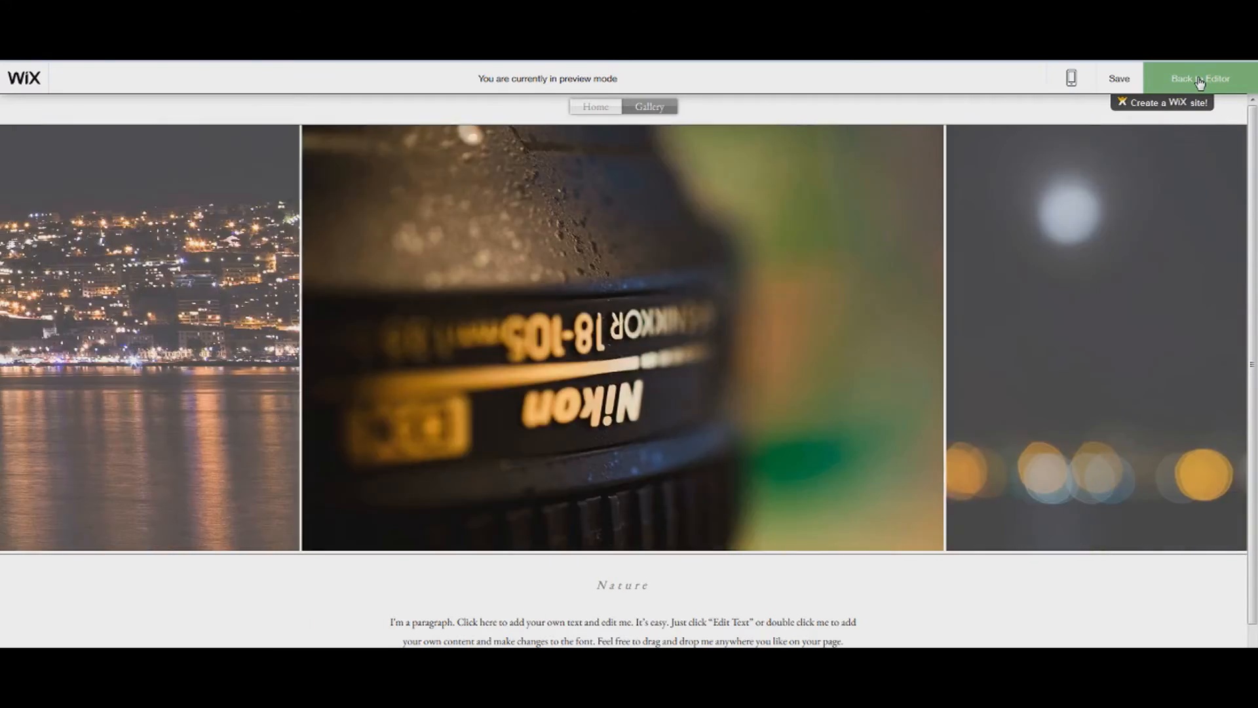
pyautogui.click(1200, 82)
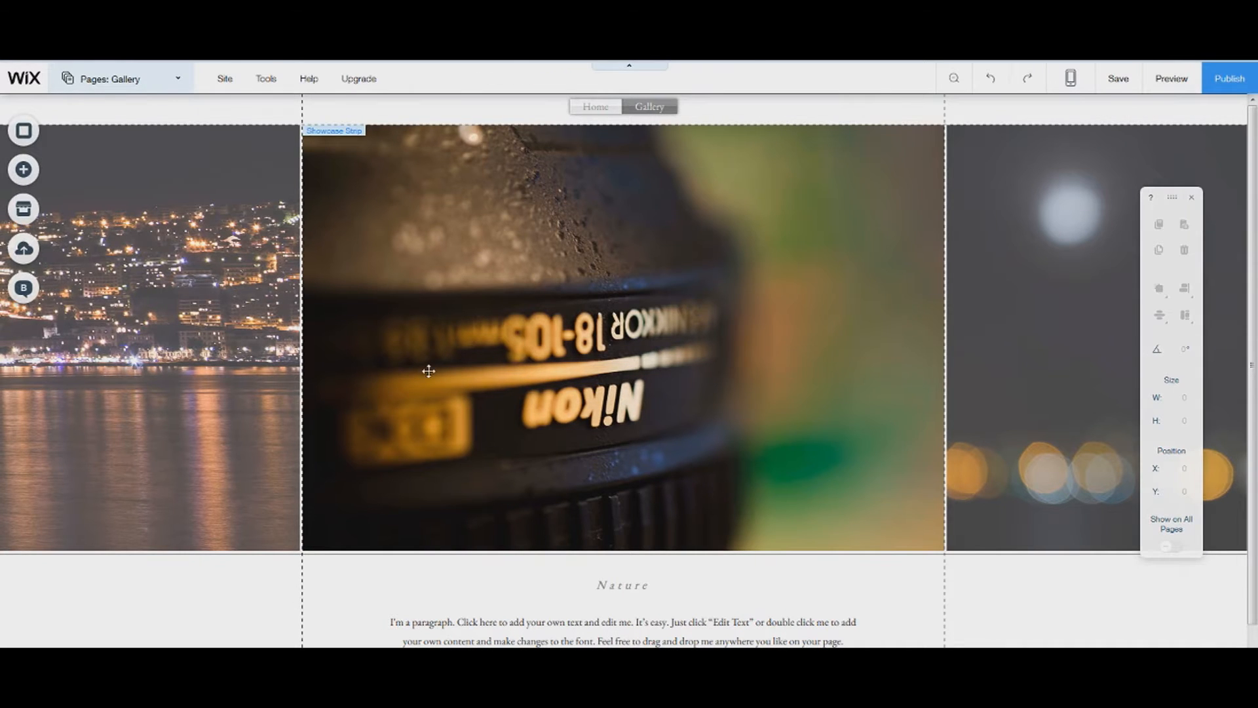
# Try moving the night shore image to the end of the gallery order, and discard the change
pyautogui.doubleClick(503, 384)
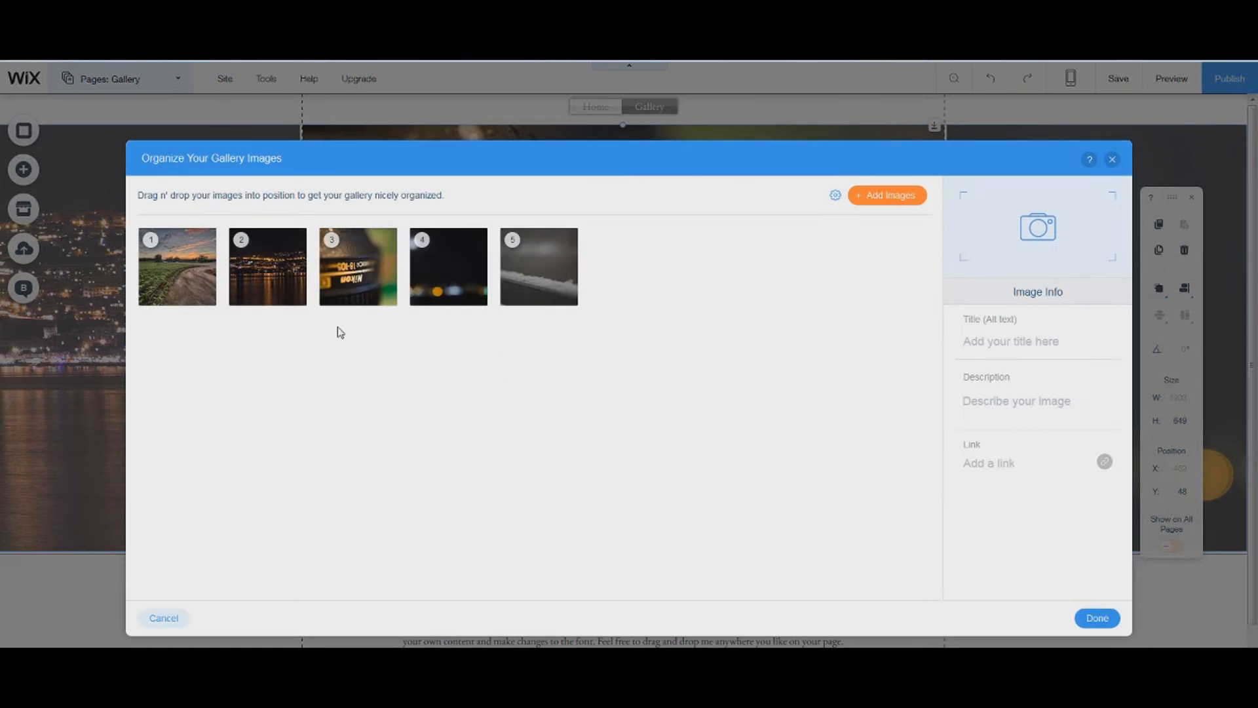
pyautogui.click(185, 265)
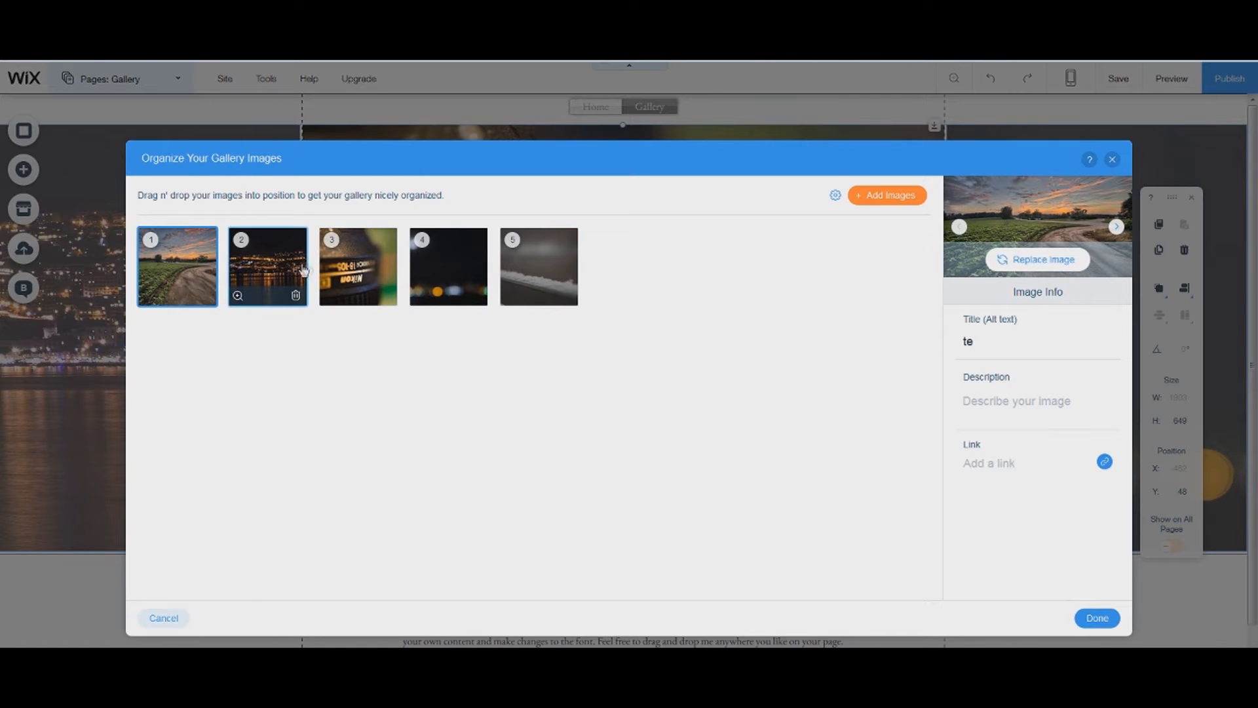
pyautogui.moveTo(307, 269); pyautogui.dragTo(656, 258)
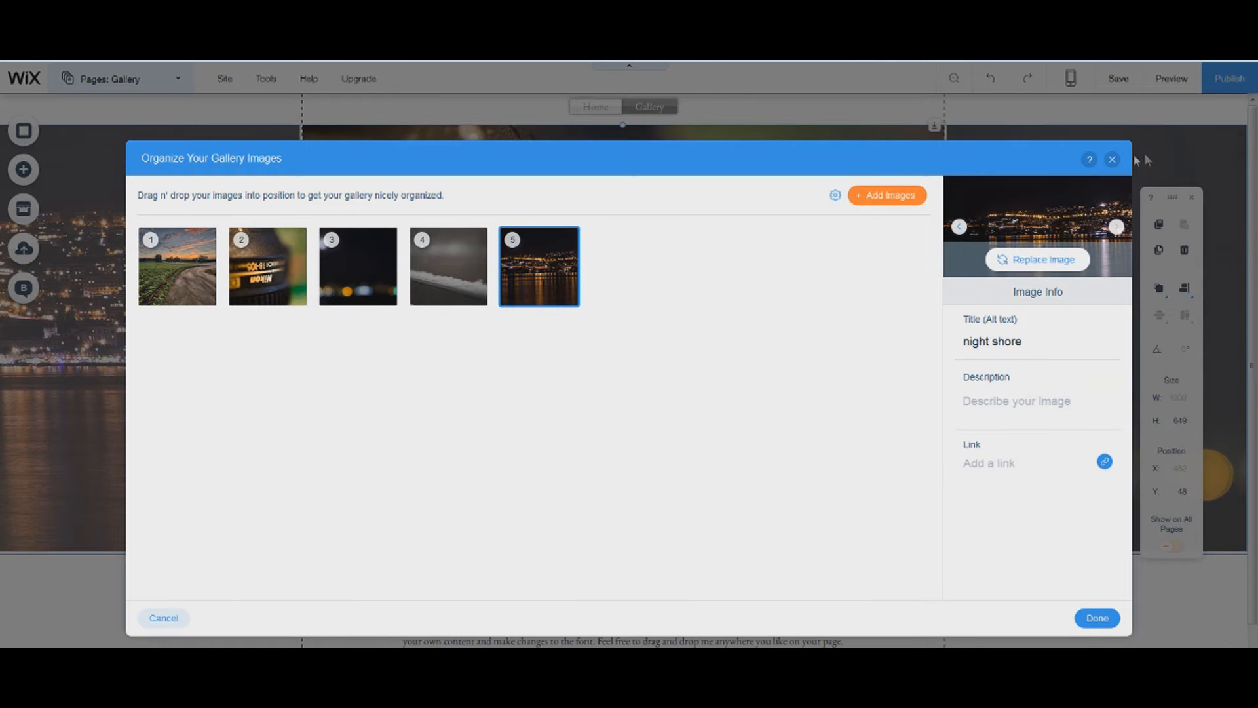
pyautogui.click(1113, 160)
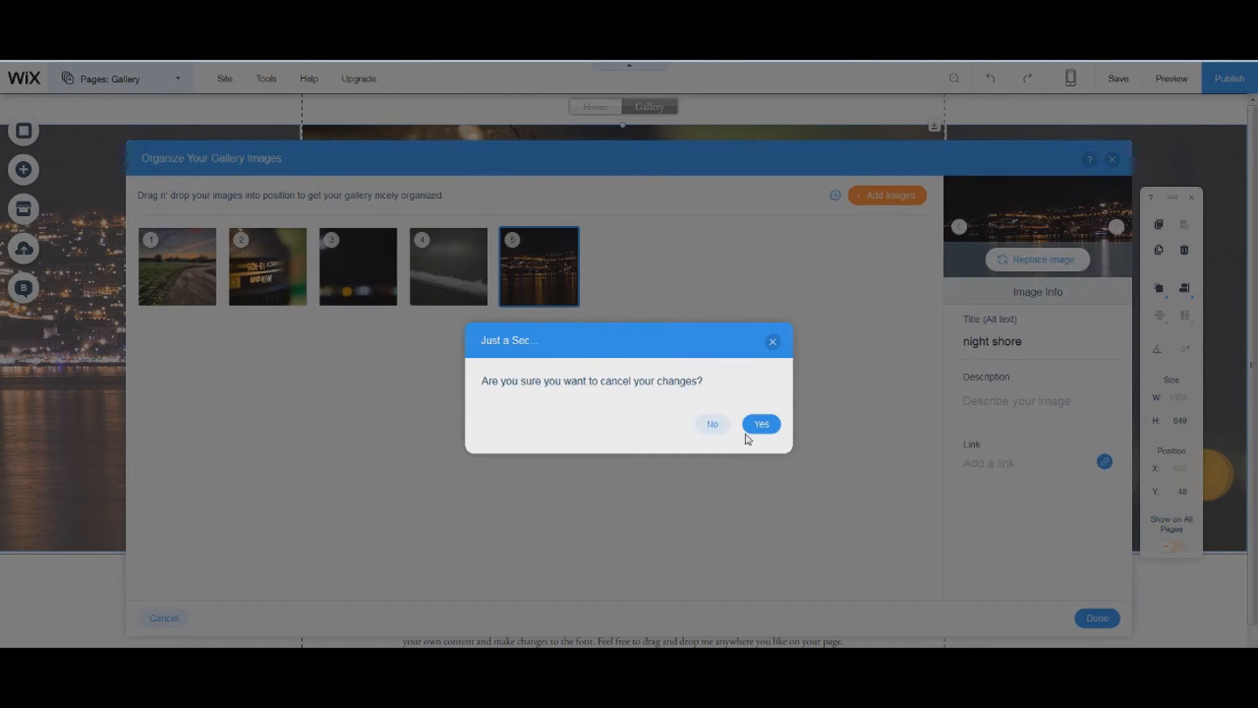
pyautogui.click(766, 424)
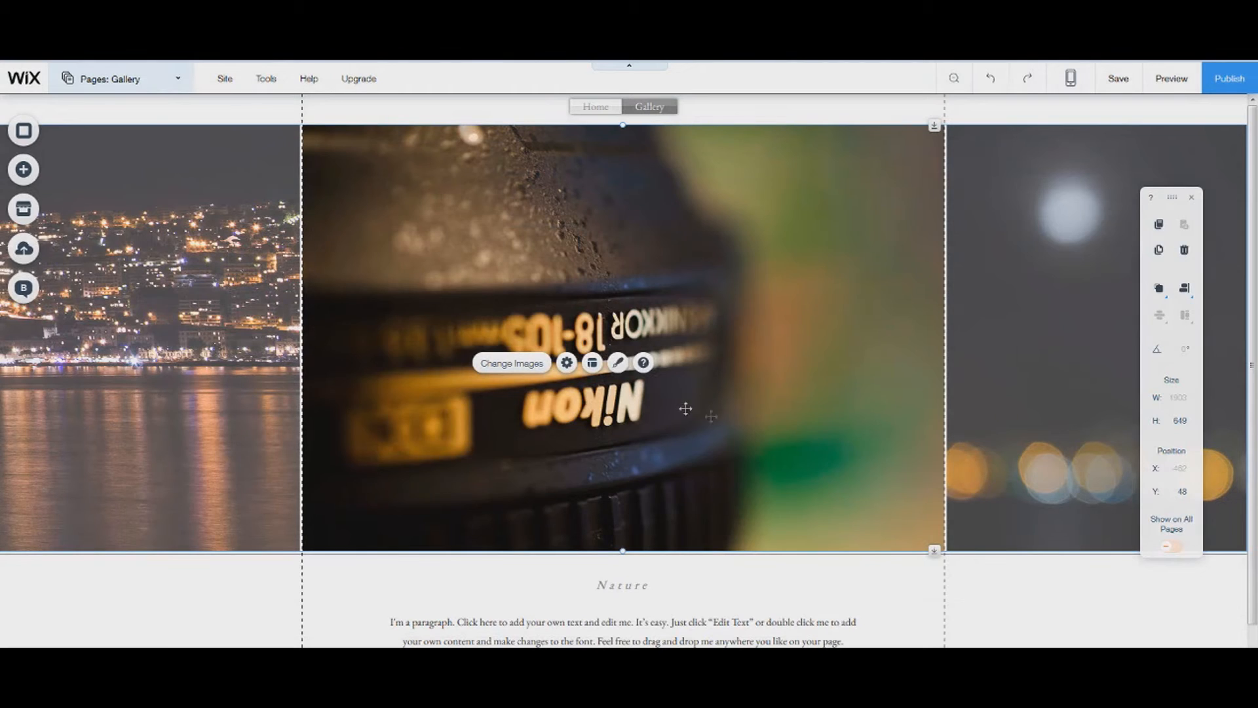
# Turn on navigation arrows for the showcase strip and set its image resizing behavior to Autocrop
pyautogui.click(567, 363)
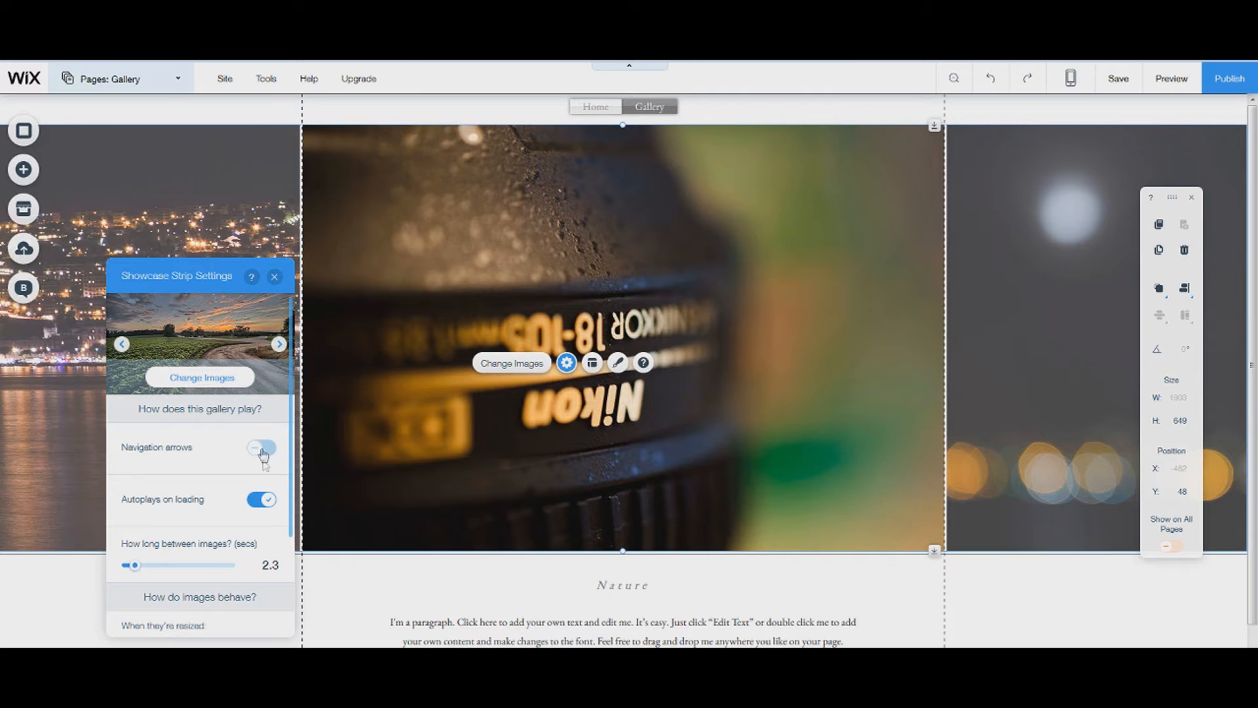
pyautogui.click(262, 449)
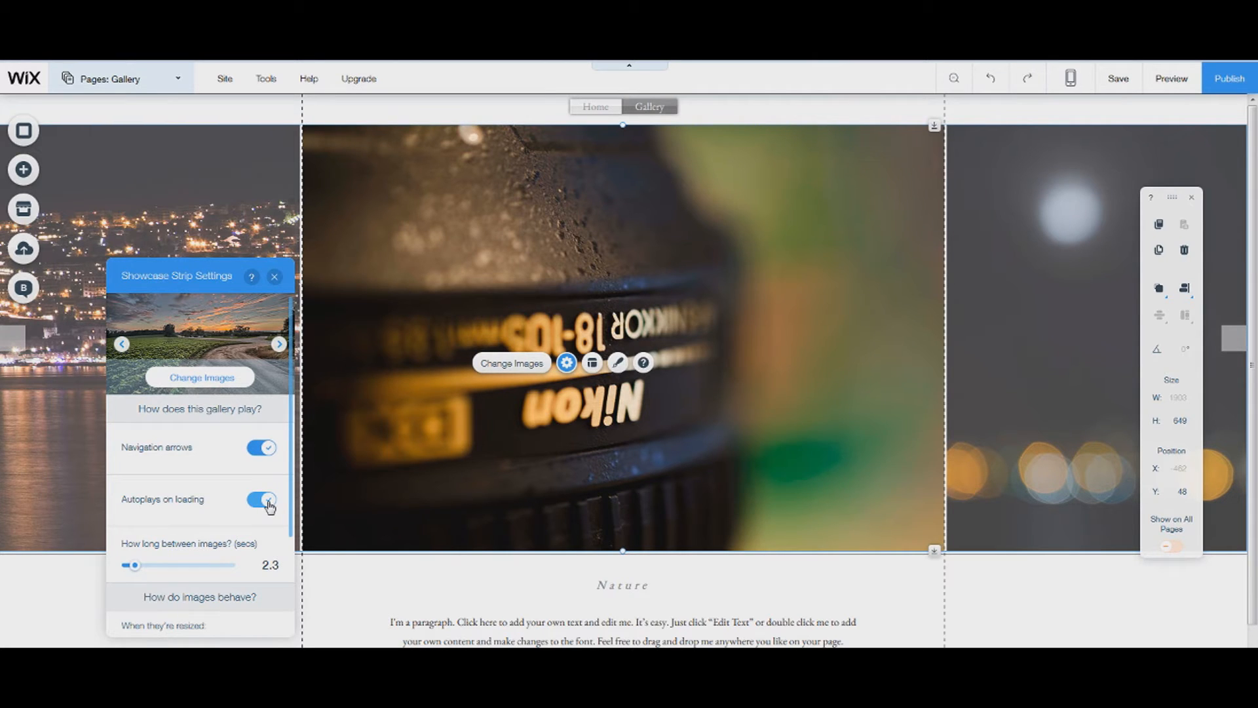
pyautogui.scroll(-2, 269, 504)
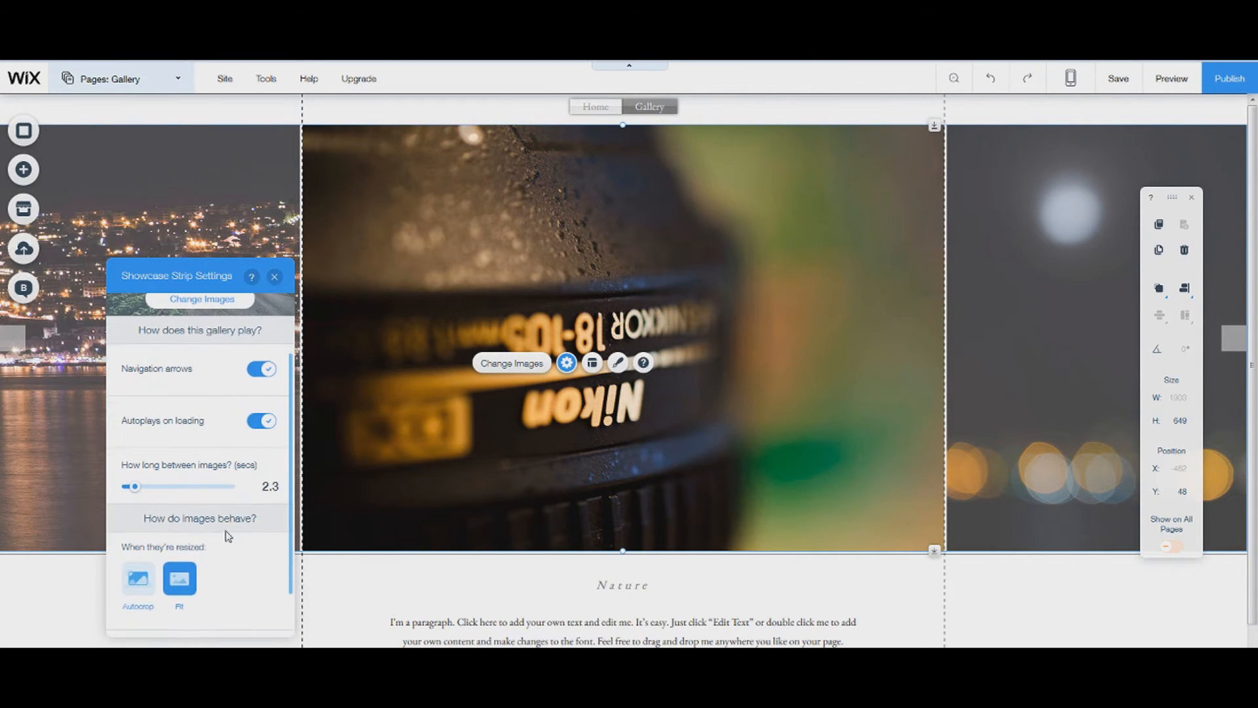
pyautogui.click(137, 590)
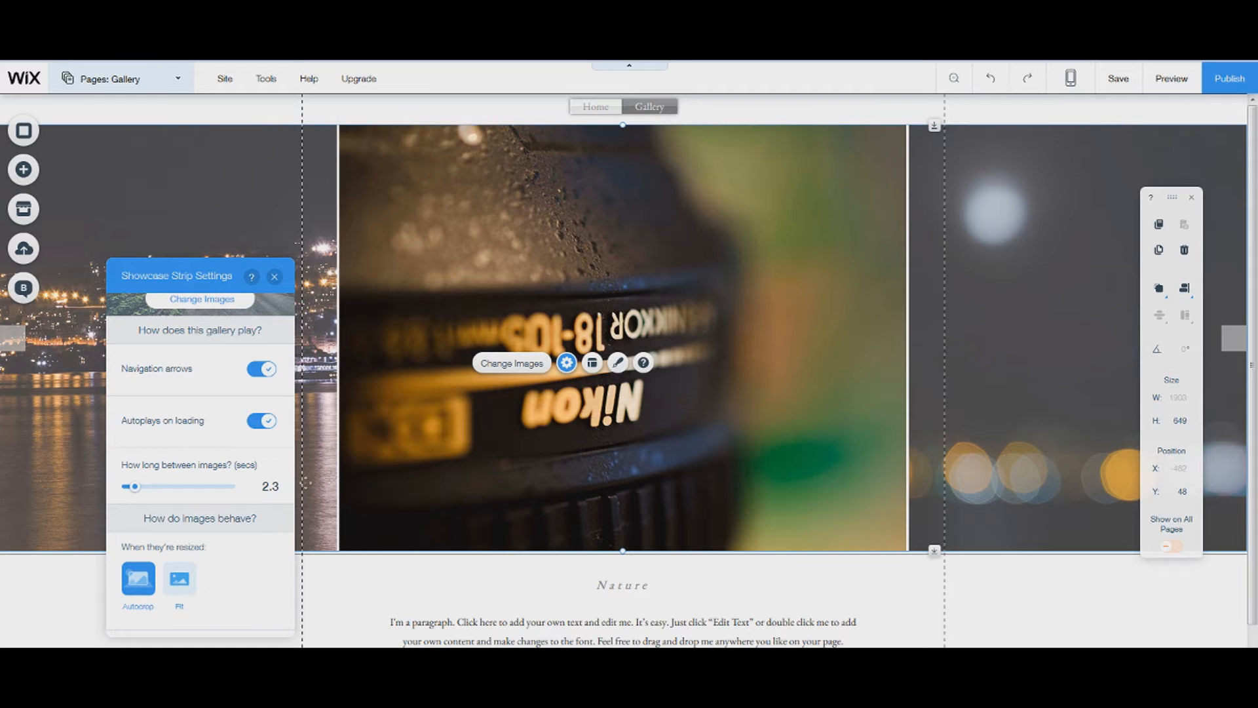
pyautogui.click(274, 275)
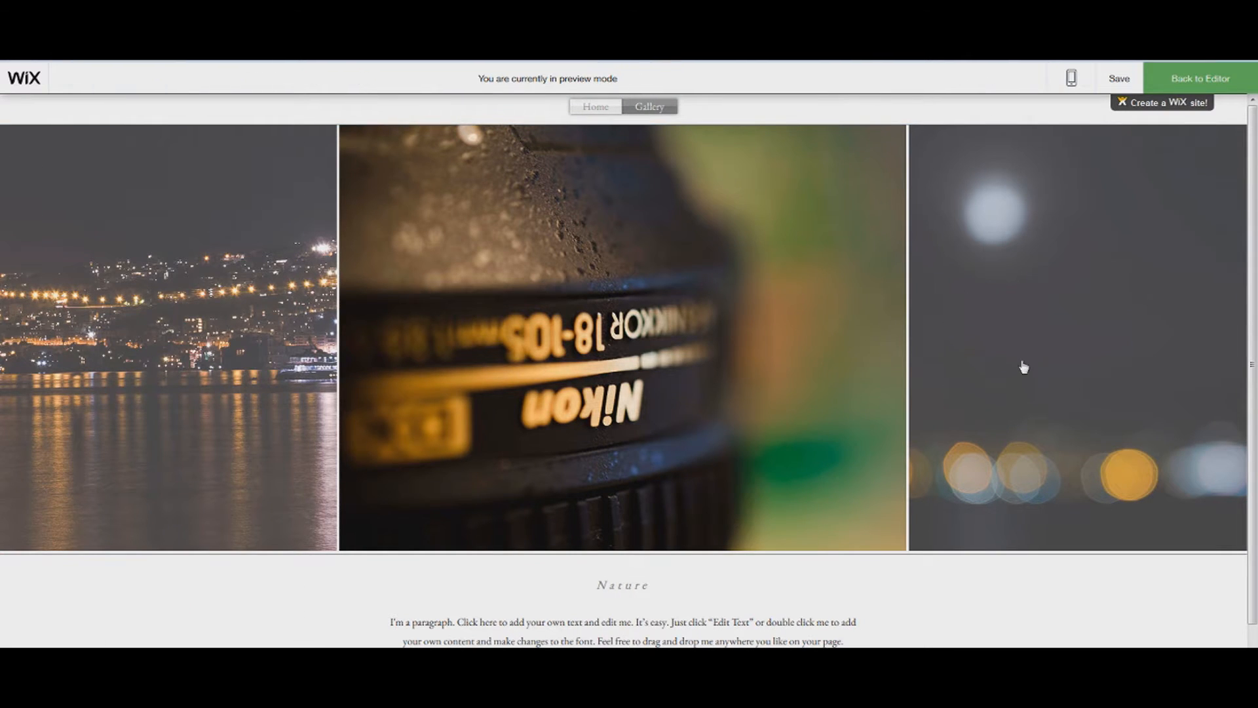
# Preview the Gallery page, cycle through the images with the navigation arrows and view the Nikon lens photo enlarged
pyautogui.click(1233, 339)
pyautogui.click(1234, 341)
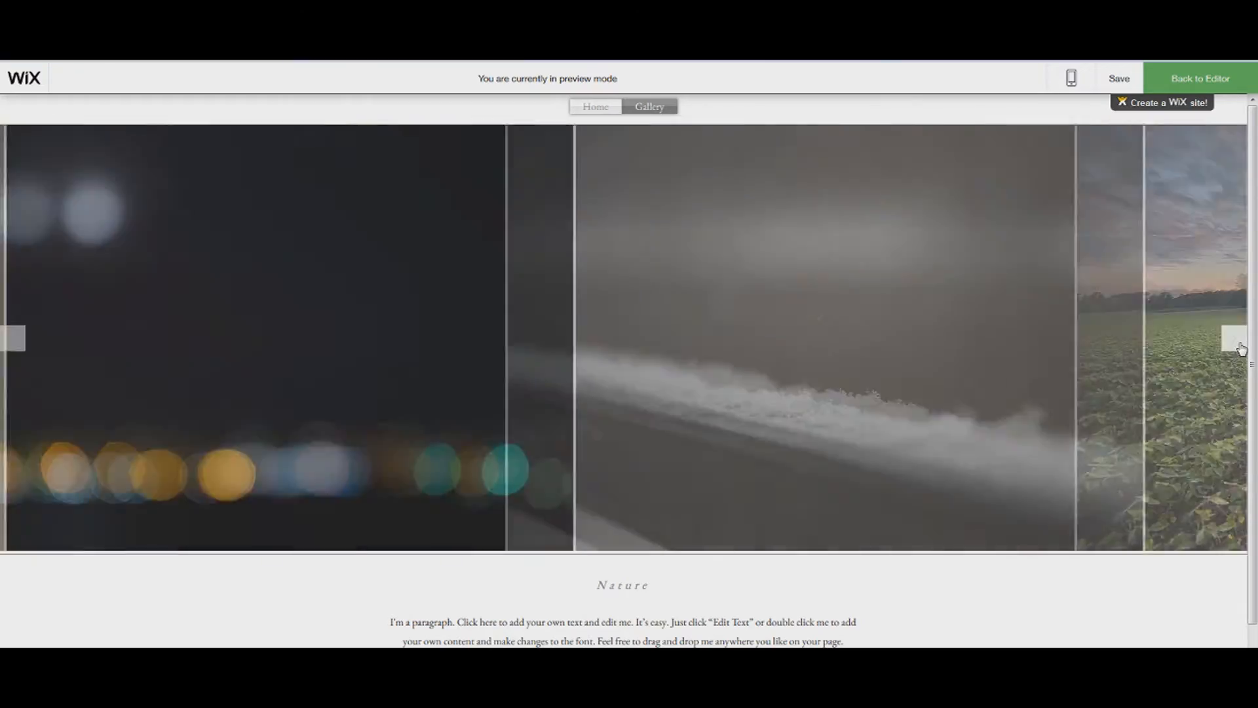
pyautogui.click(1235, 342)
pyautogui.click(1237, 345)
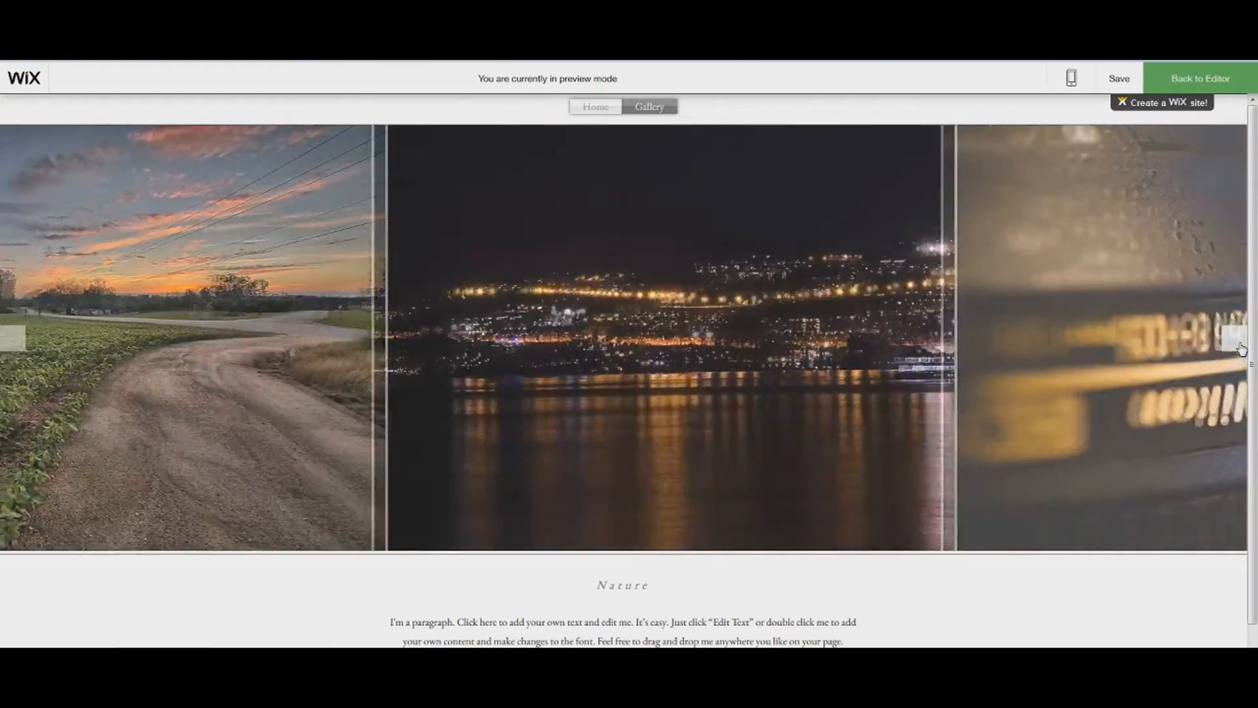
pyautogui.click(1237, 345)
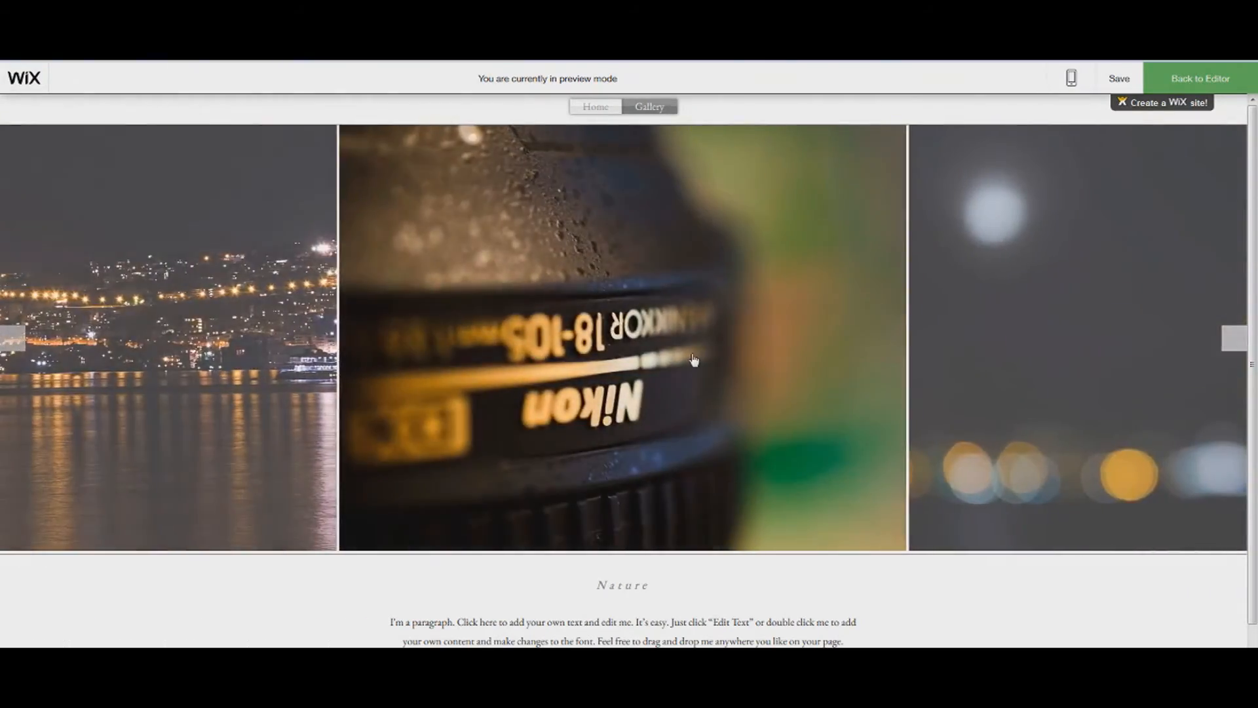
pyautogui.click(691, 353)
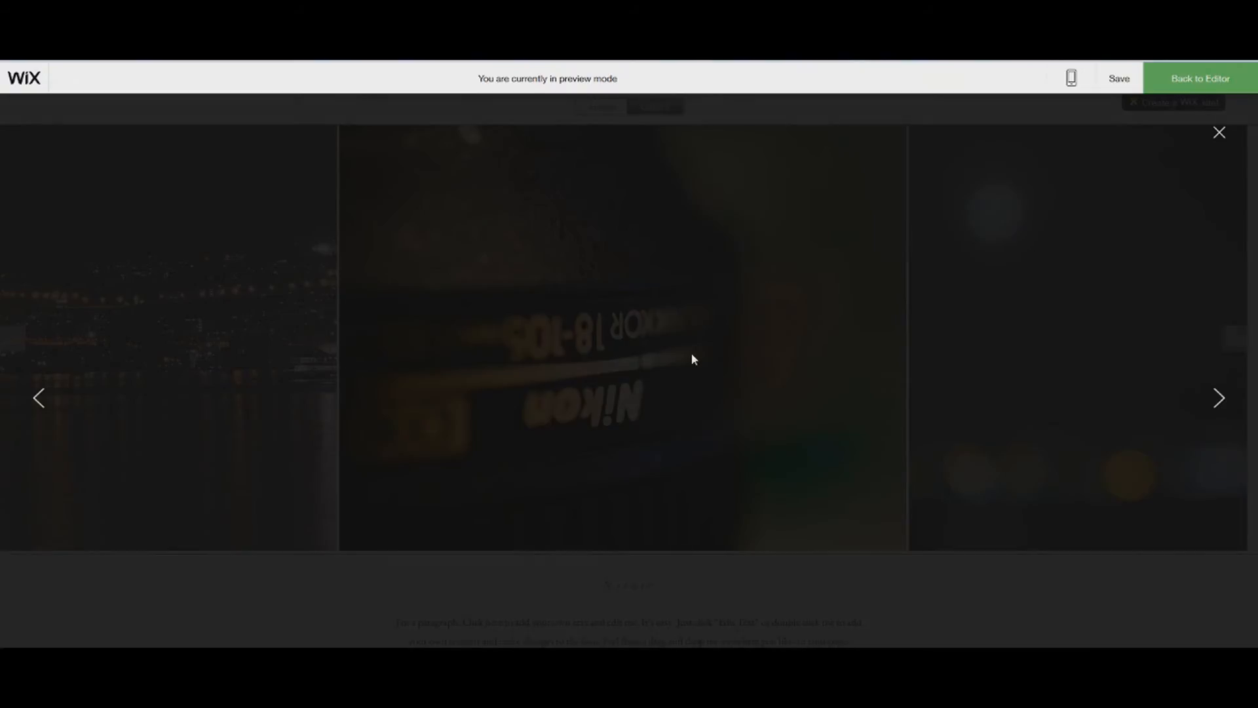
pyautogui.click(1217, 133)
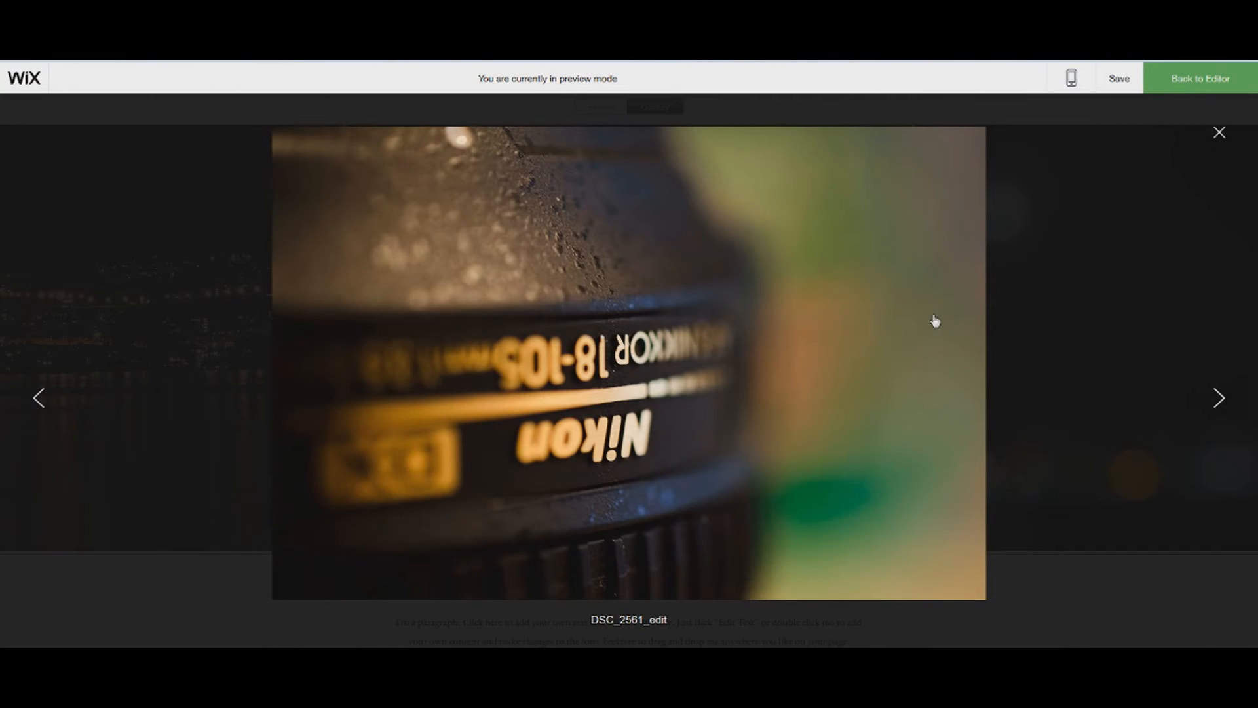
# Return to the editor and title the Nikon lens photo "Micro" in the showcase strip's gallery images, without adding a link
pyautogui.click(1200, 78)
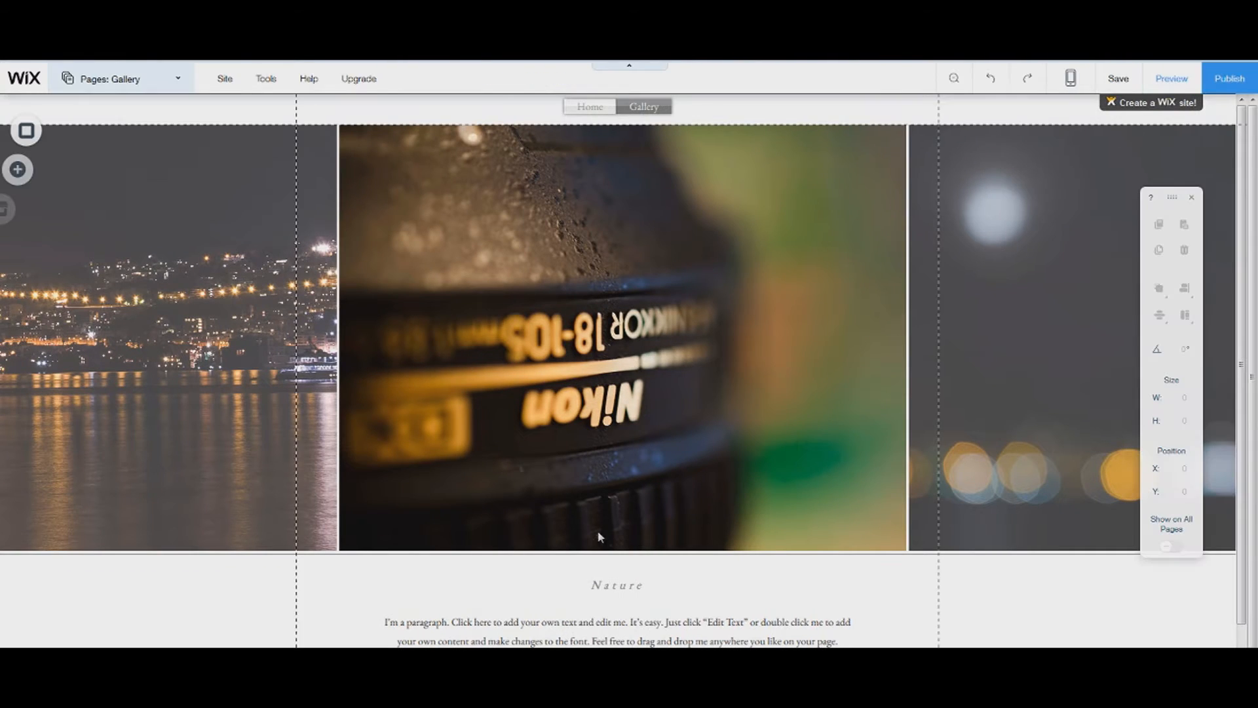
pyautogui.doubleClick(574, 400)
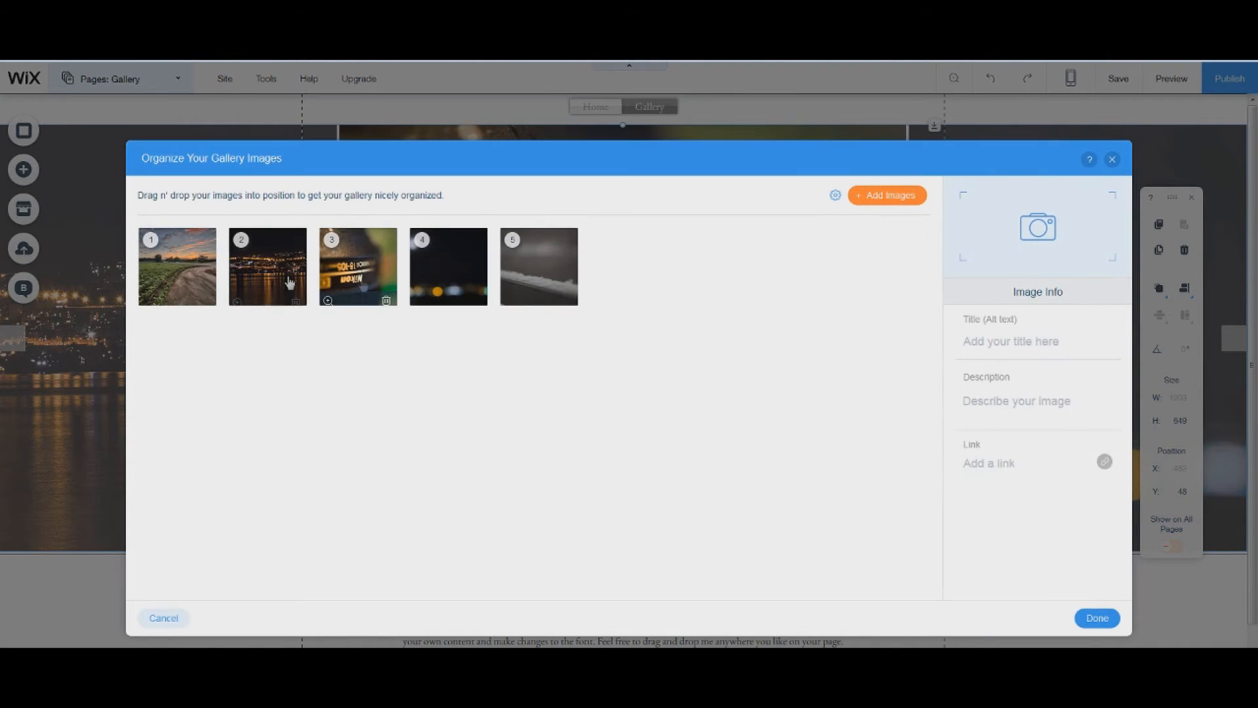
pyautogui.click(360, 277)
pyautogui.click(1071, 345)
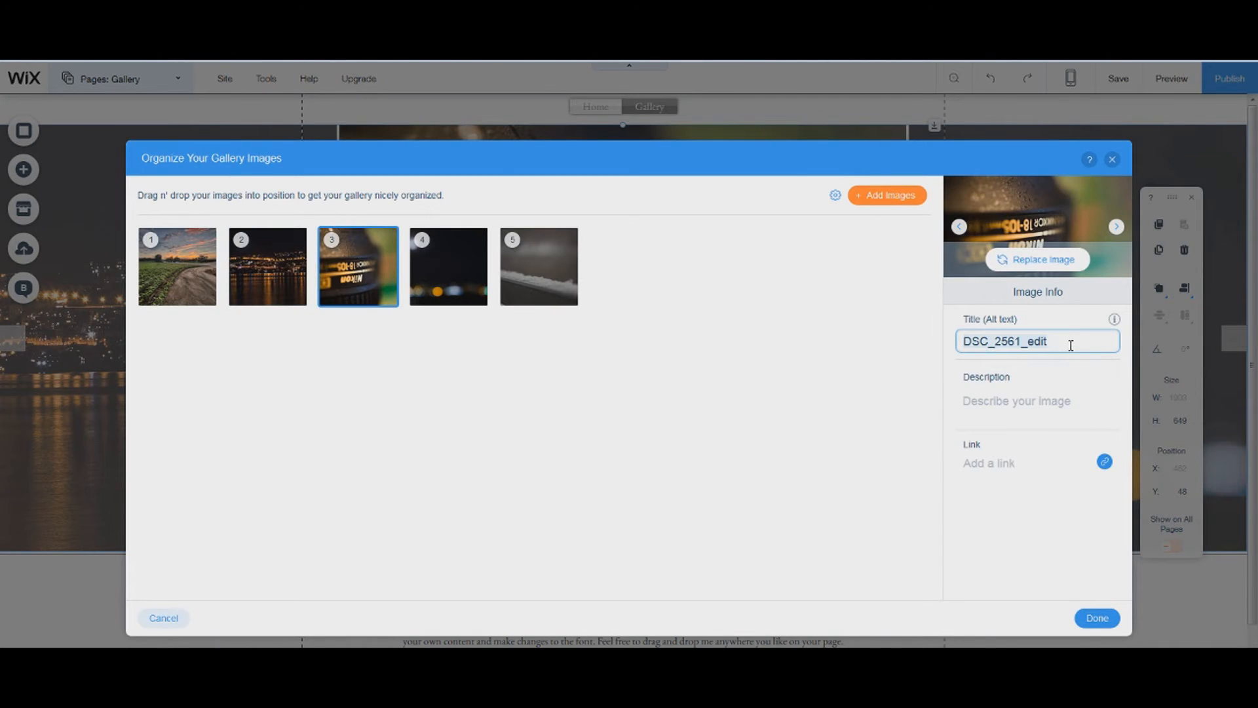
pyautogui.write('Micro')
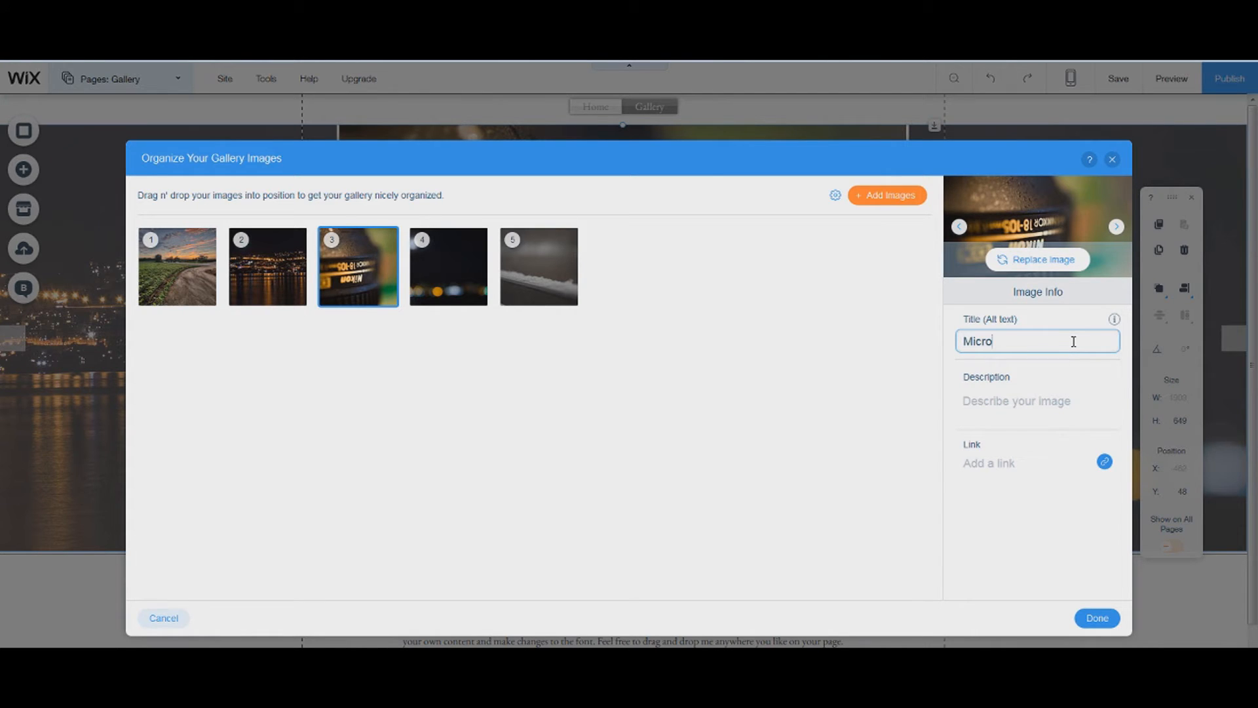
pyautogui.click(1027, 467)
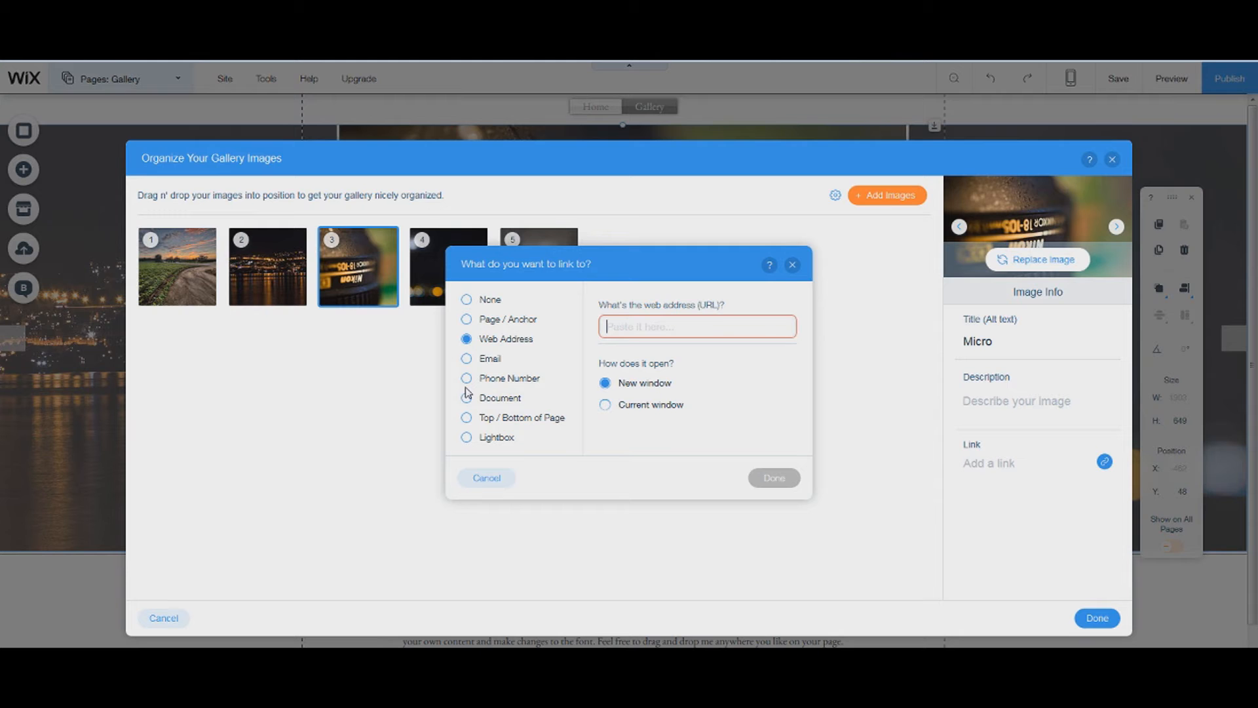
pyautogui.click(792, 264)
pyautogui.click(1096, 618)
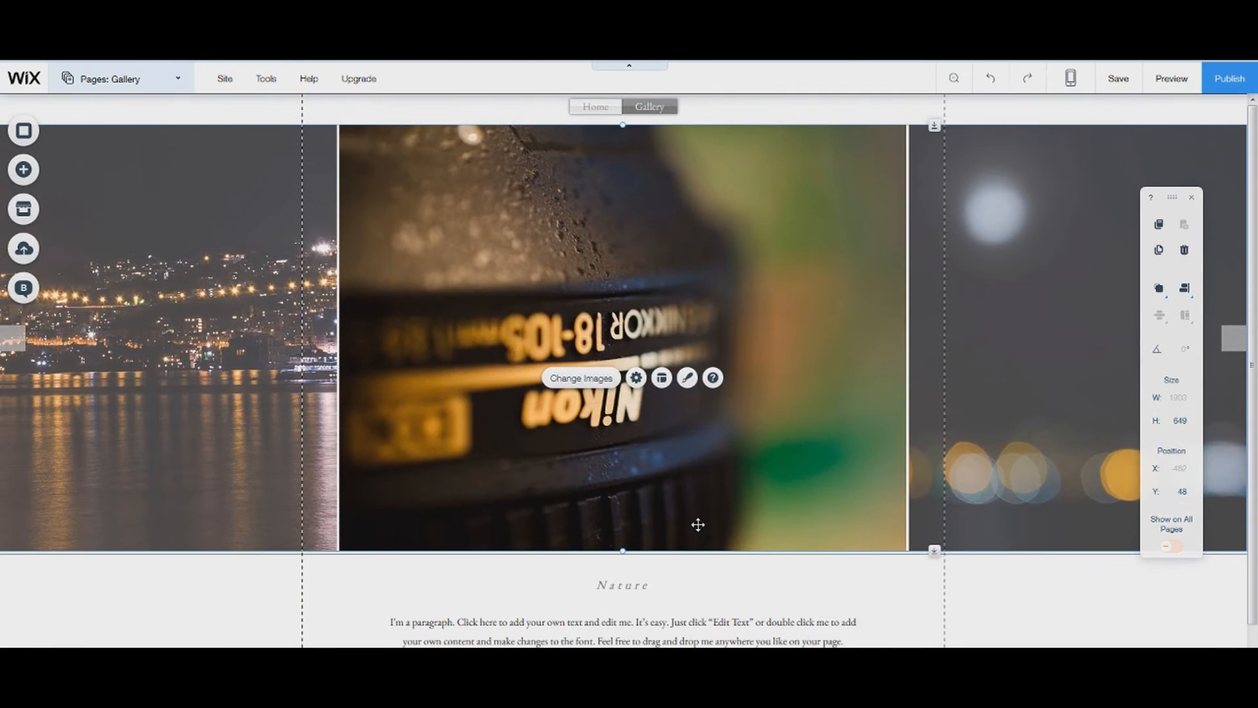
# Set the design of the page header to No Color
pyautogui.click(588, 109)
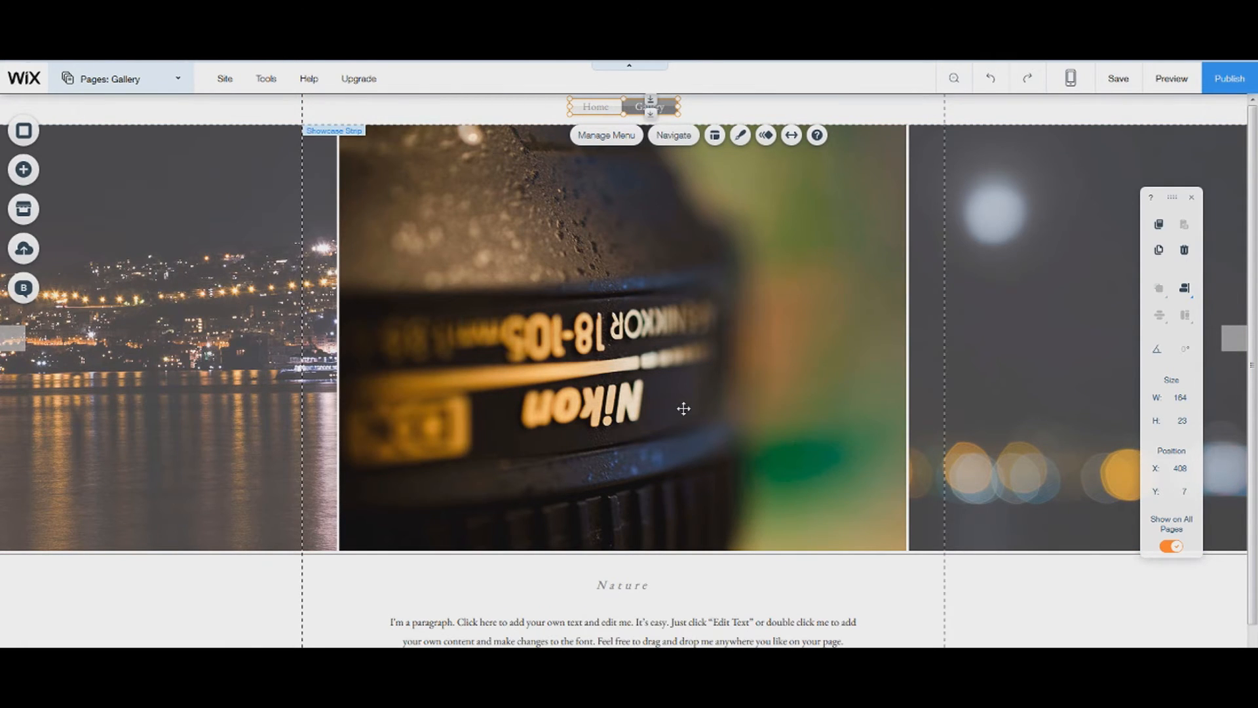
pyautogui.click(715, 111)
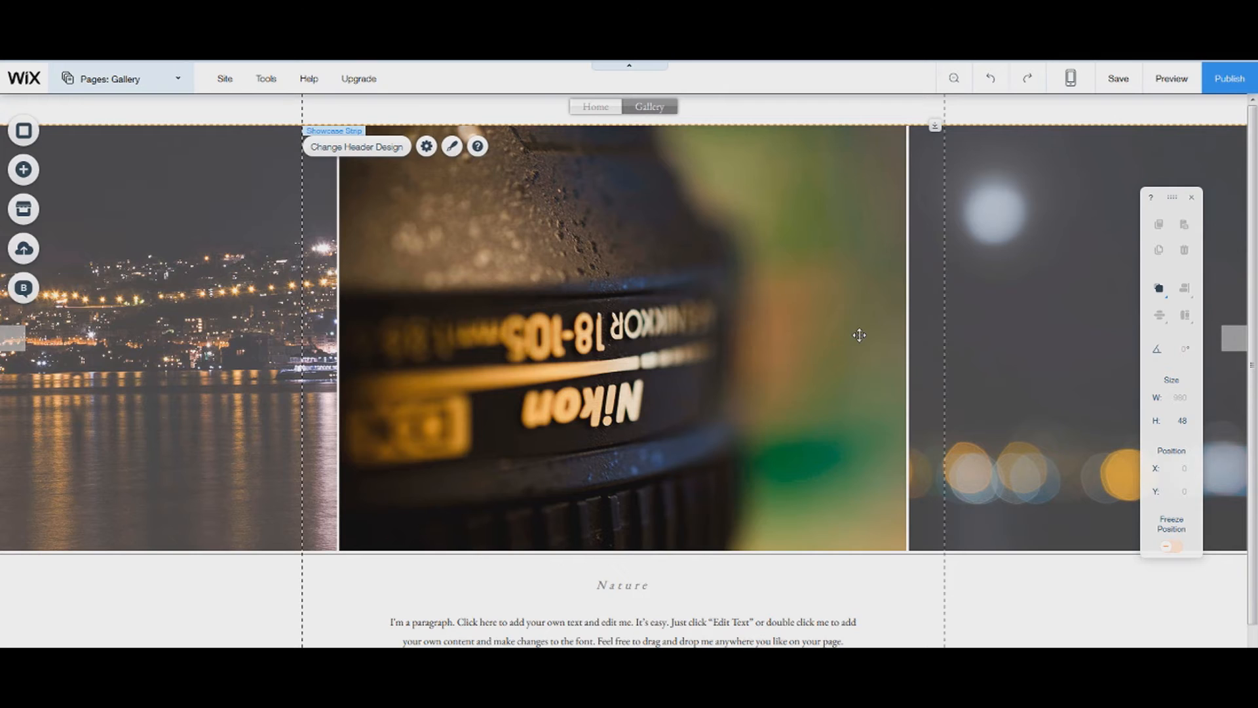
pyautogui.click(388, 148)
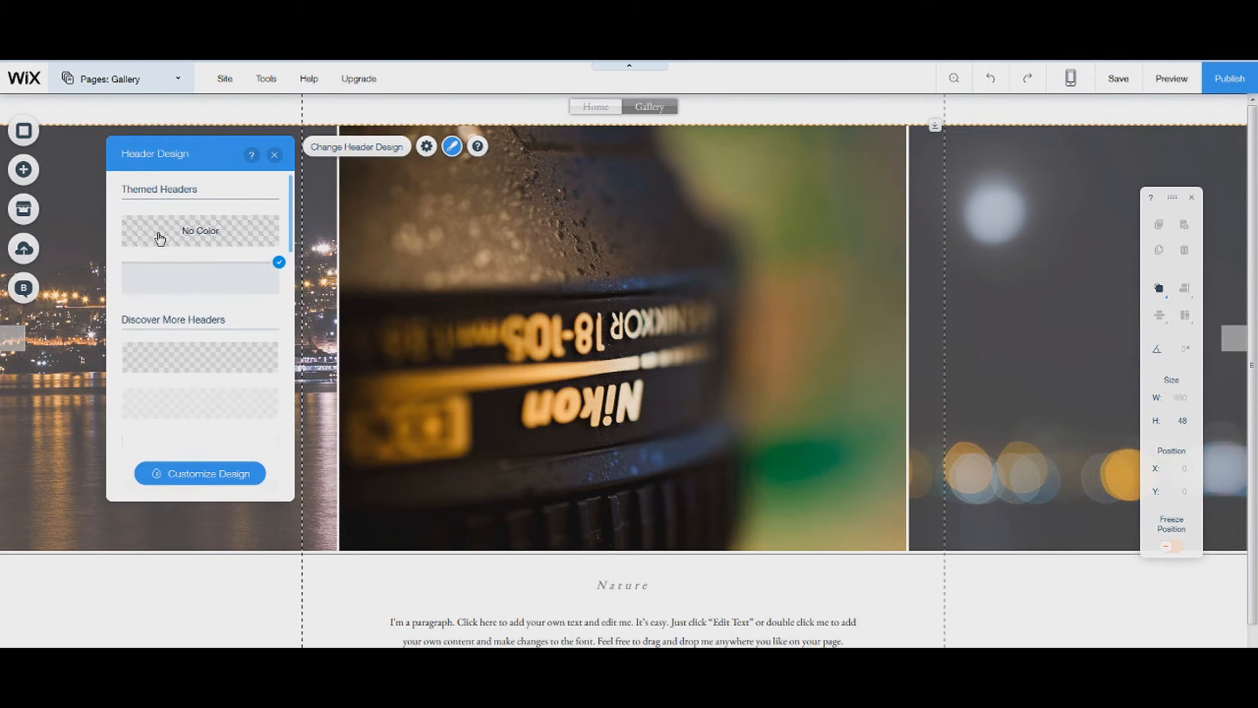
pyautogui.click(160, 238)
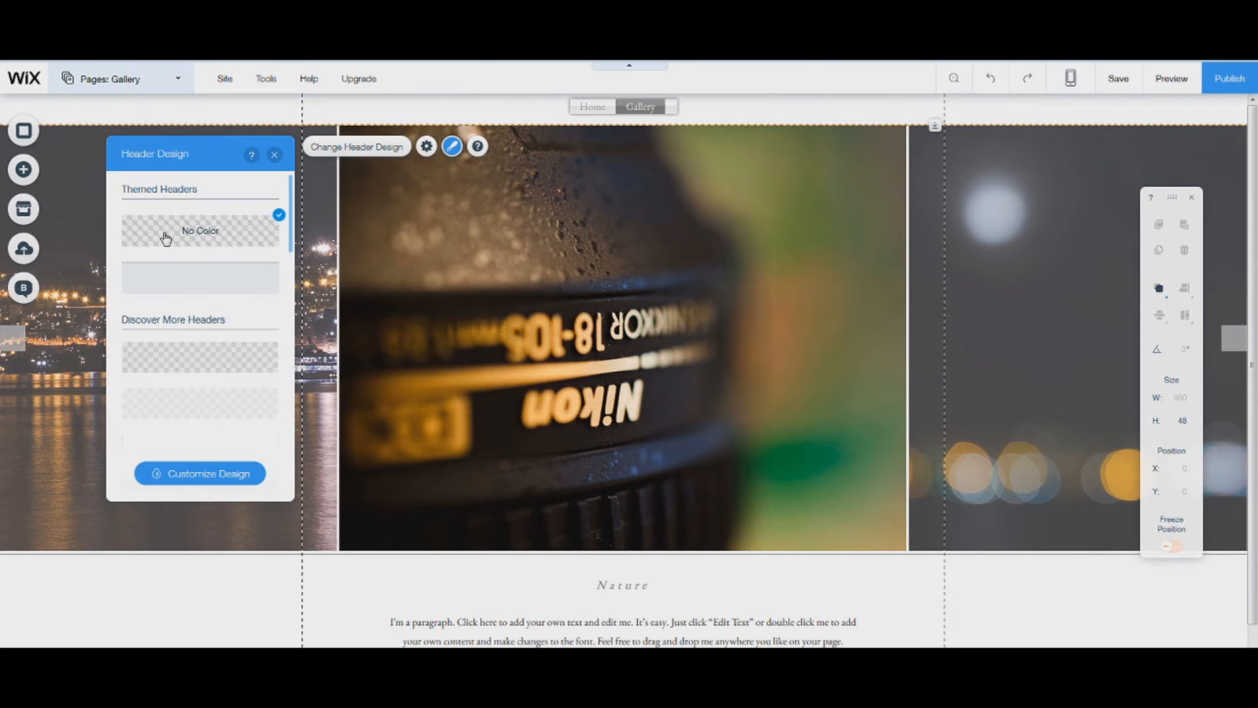
# Try the other themed, solid blue and light textured header designs, and return the header to No Color
pyautogui.click(214, 285)
pyautogui.scroll(-5, 296, 253)
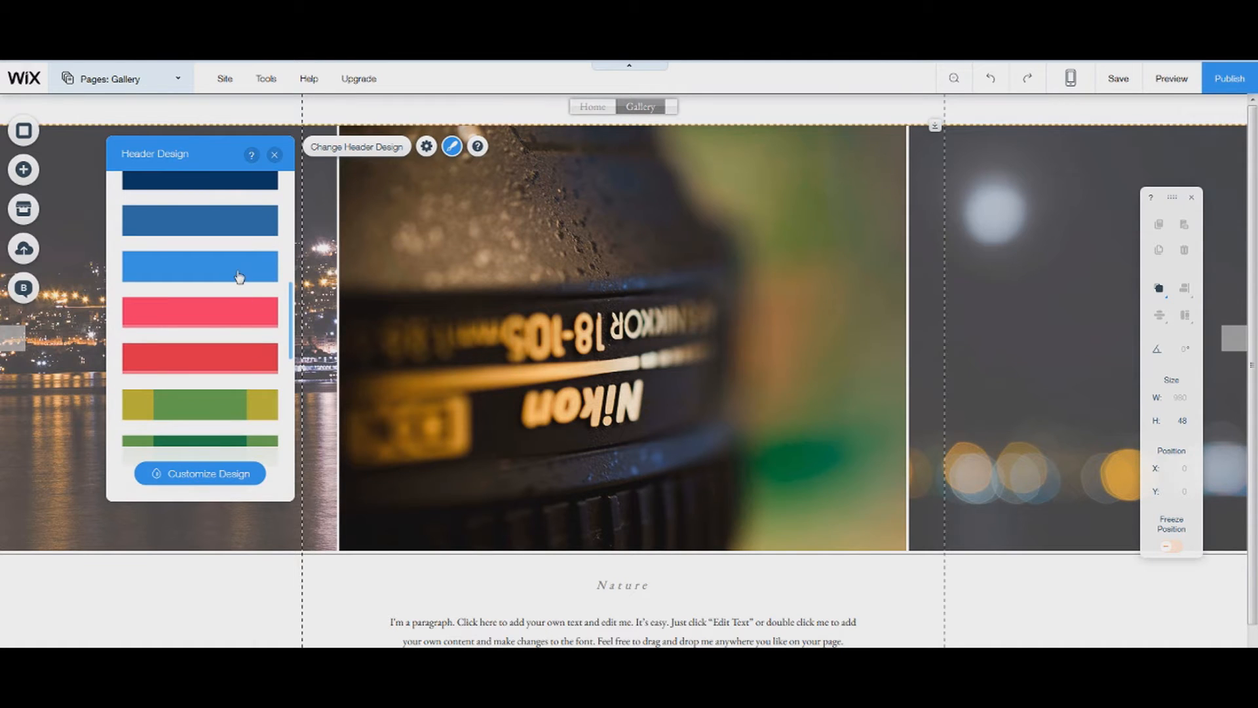
pyautogui.click(239, 277)
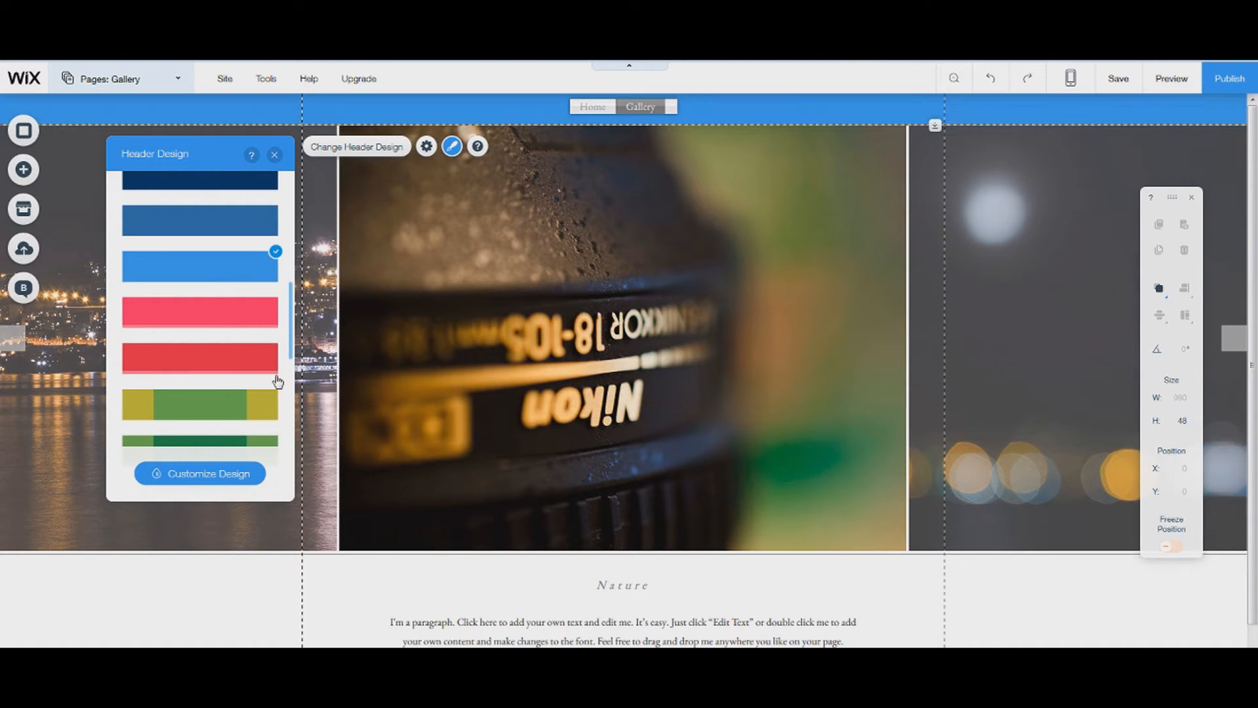
pyautogui.scroll(-5, 294, 393)
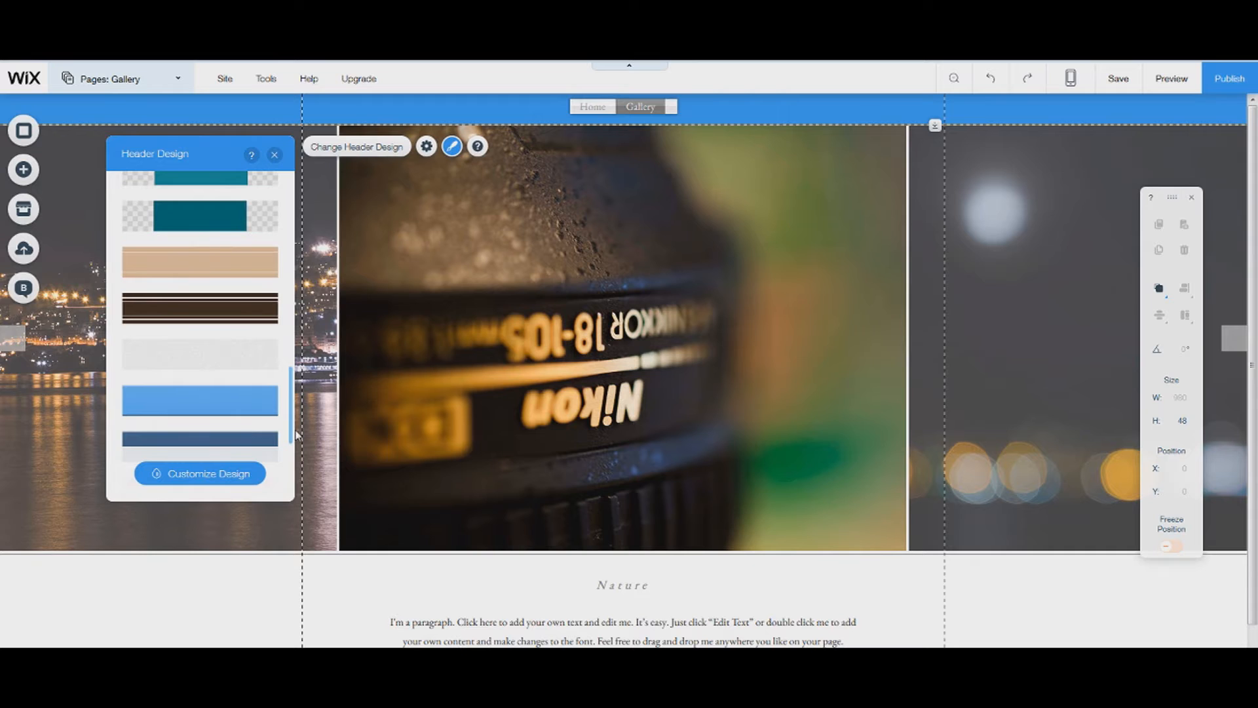
pyautogui.scroll(-1, 296, 430)
pyautogui.click(255, 309)
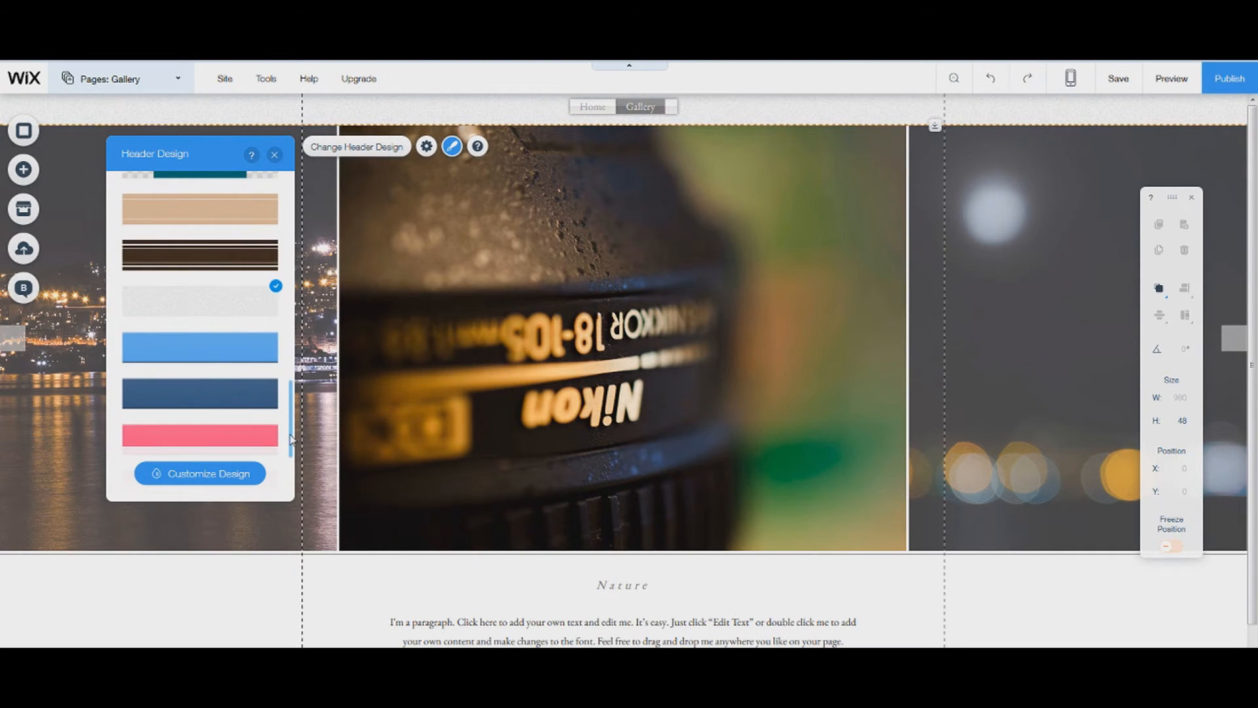
pyautogui.scroll(-6, 282, 295)
pyautogui.scroll(1, 282, 232)
pyautogui.click(234, 230)
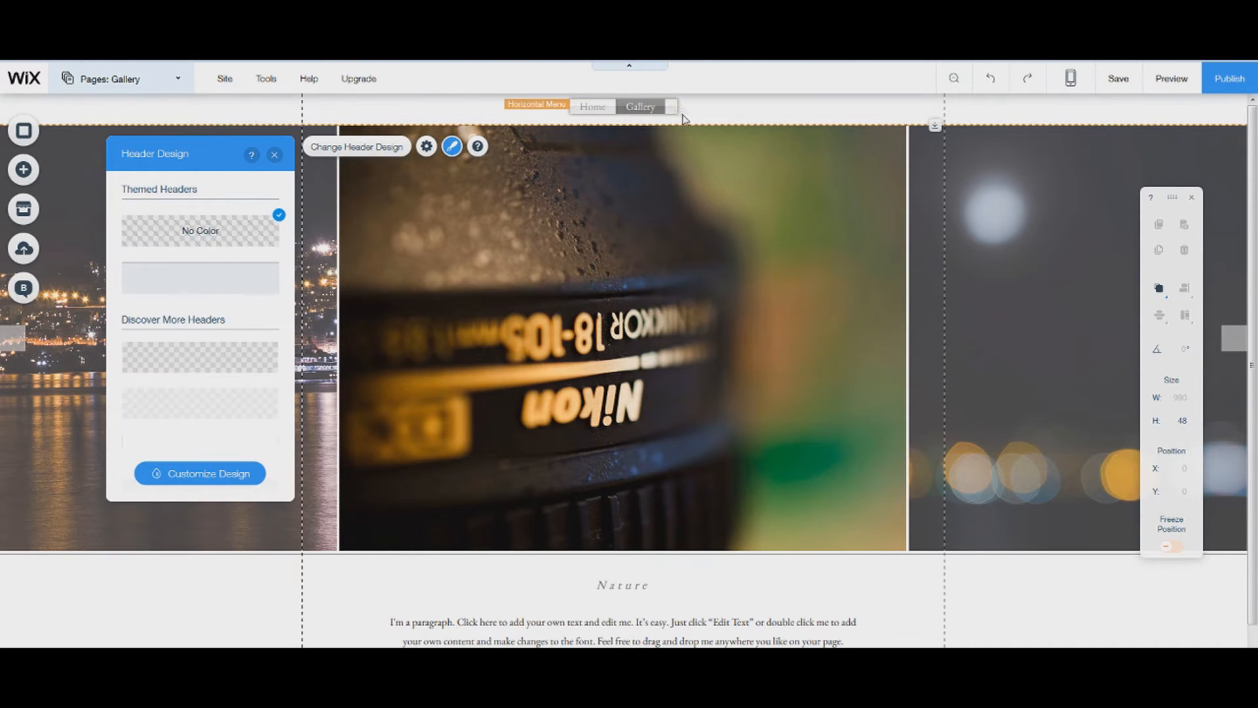
# Narrow the horizontal header menu to a width of 145 so it fits just the Home and Gallery items
pyautogui.click(676, 107)
pyautogui.moveTo(676, 106); pyautogui.dragTo(666, 118)
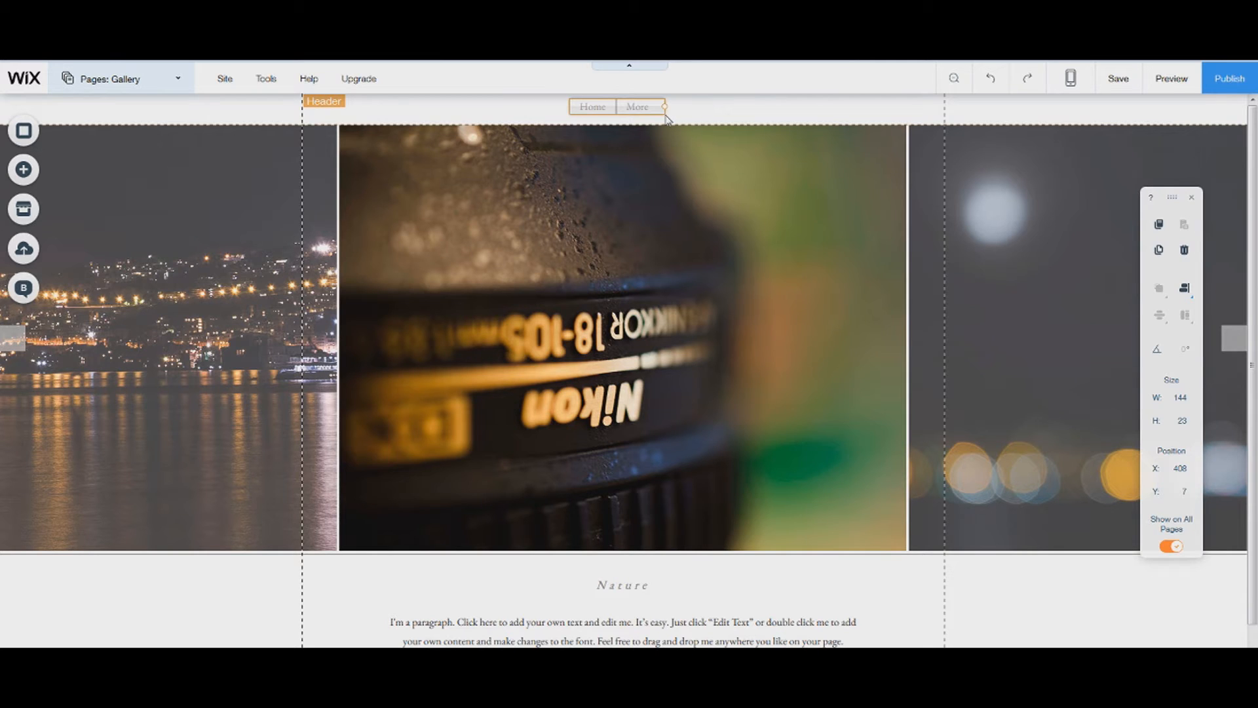
pyautogui.moveTo(668, 118); pyautogui.dragTo(668, 121)
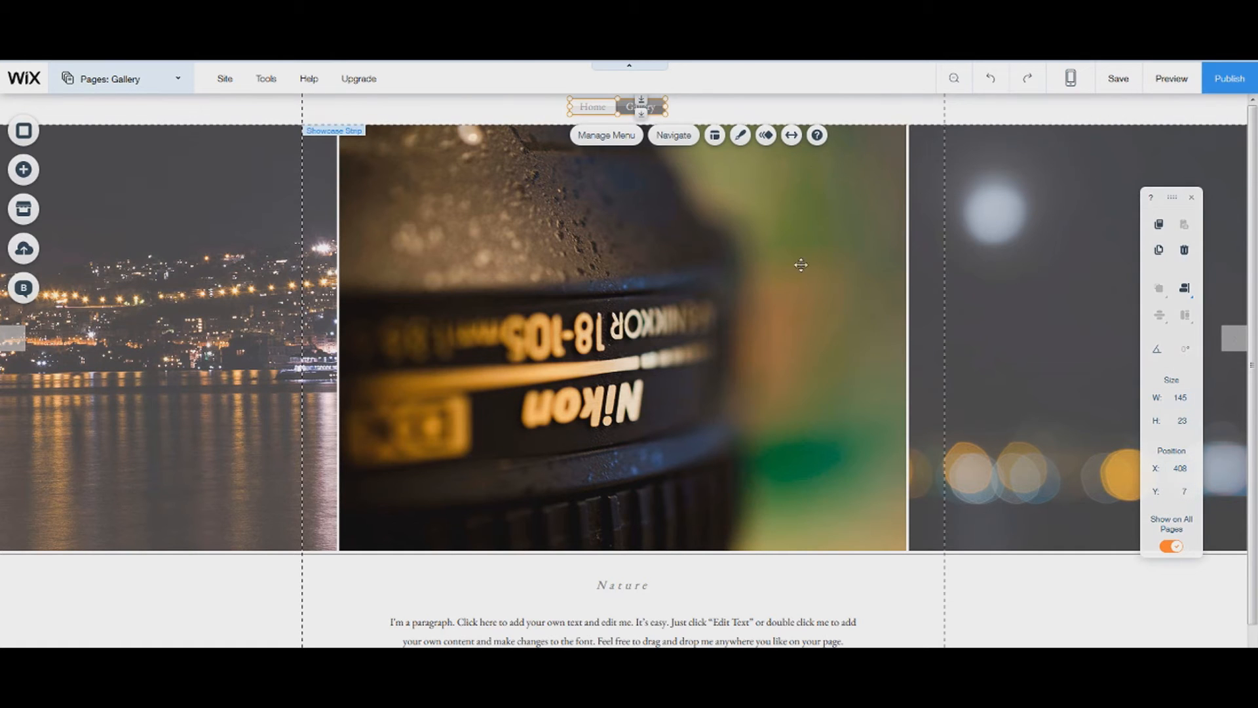
# Switch to the Home page and back to the Gallery page
pyautogui.click(138, 81)
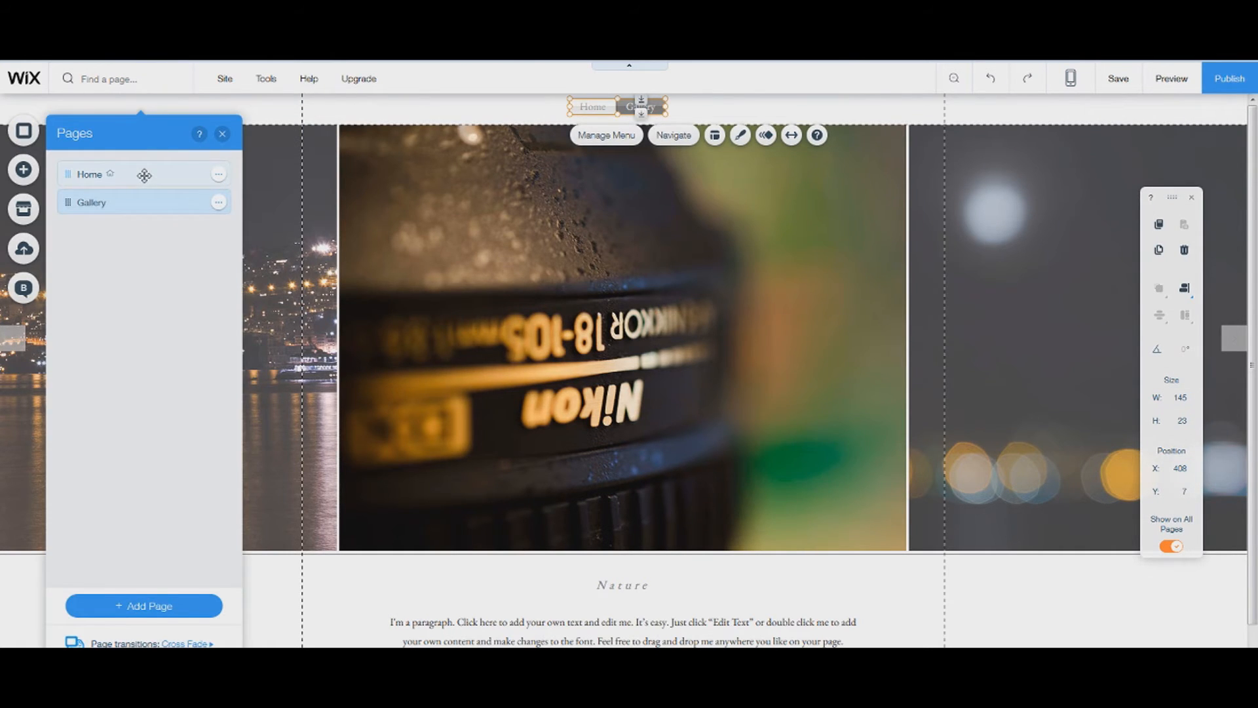
pyautogui.click(145, 175)
pyautogui.click(134, 209)
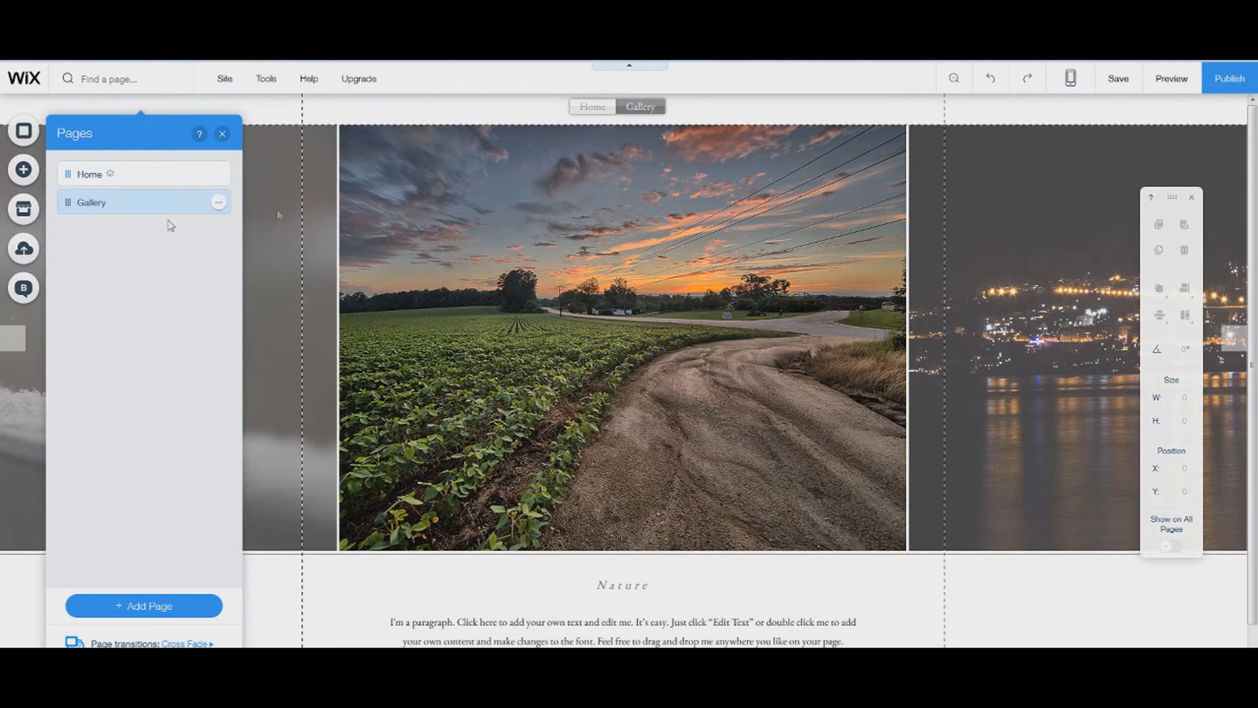
pyautogui.click(222, 133)
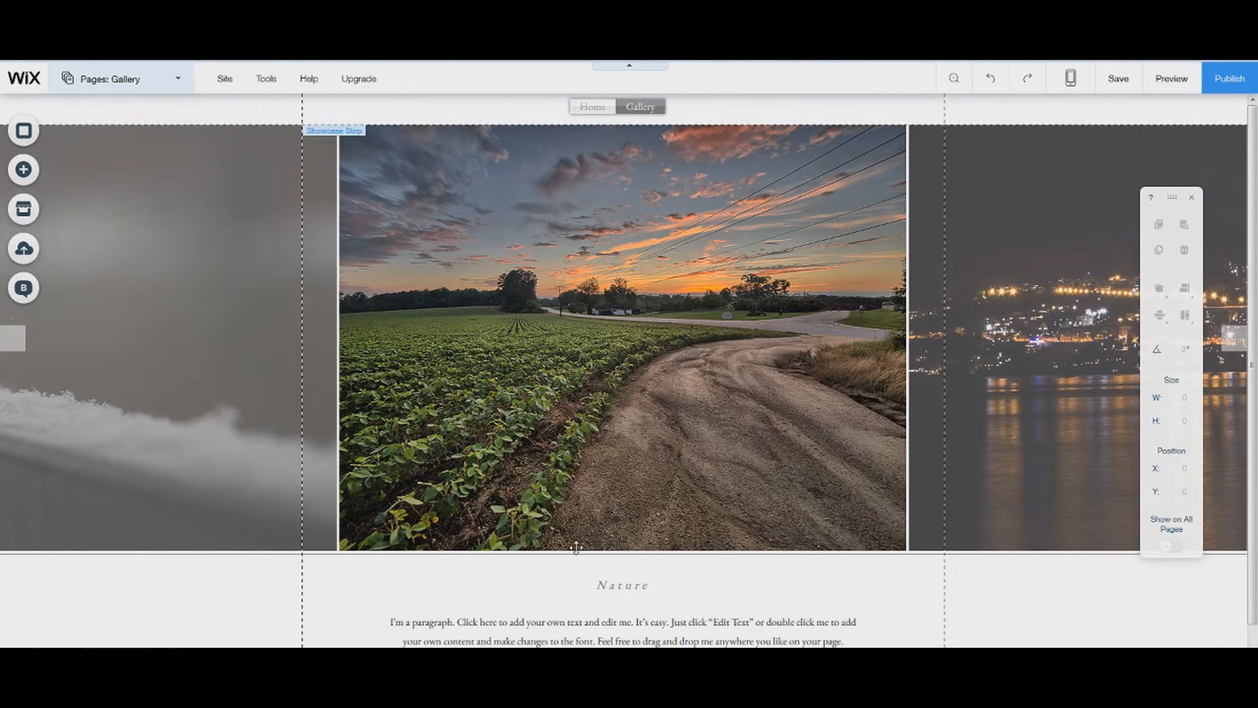
# Replace the Nature heading below the showcase strip with "Featured"
pyautogui.doubleClick(630, 586)
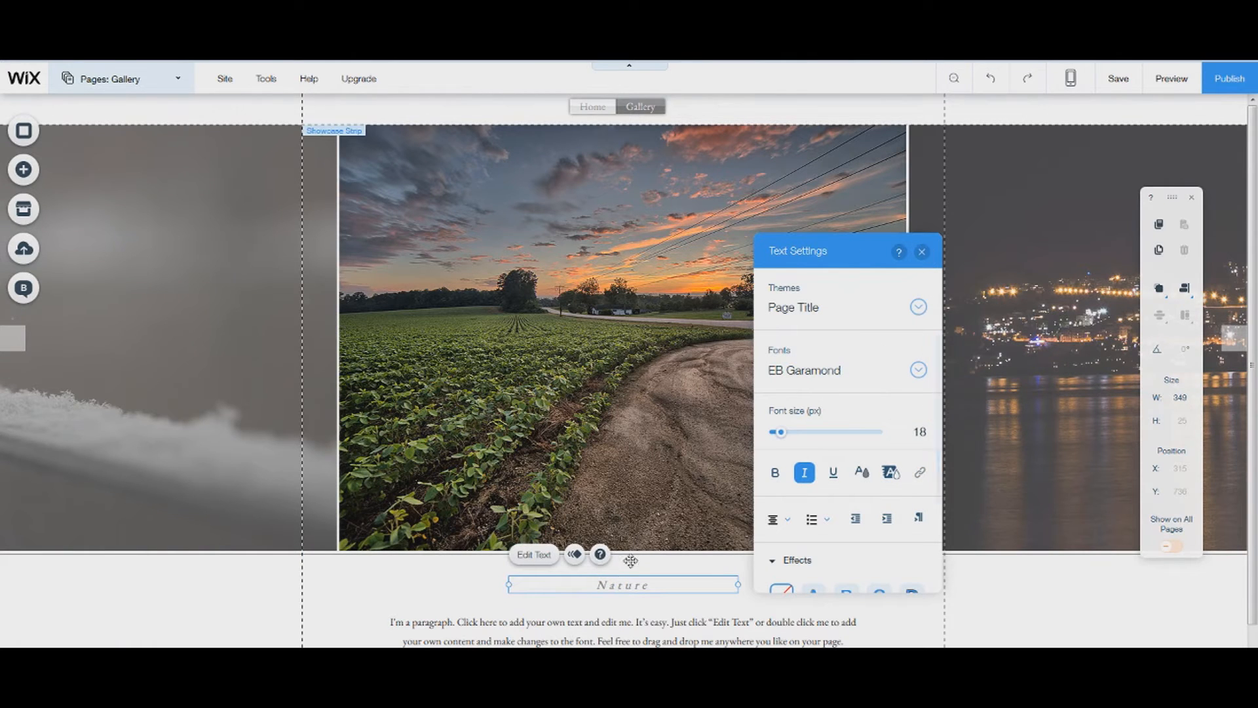
pyautogui.doubleClick(711, 582)
pyautogui.write('F')
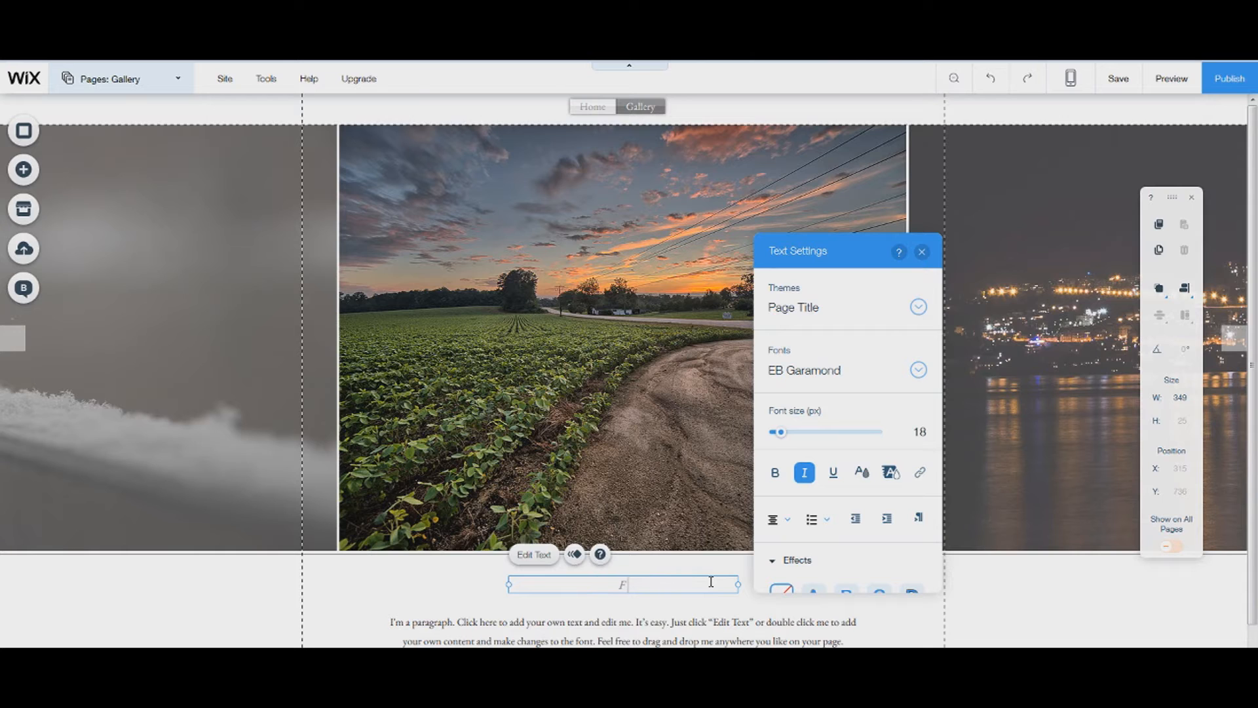
pyautogui.write('eatured')
# Replace the placeholder paragraph under the Featured heading with "Please take a look at my featured photos."
pyautogui.click(551, 632)
pyautogui.doubleClick(436, 616)
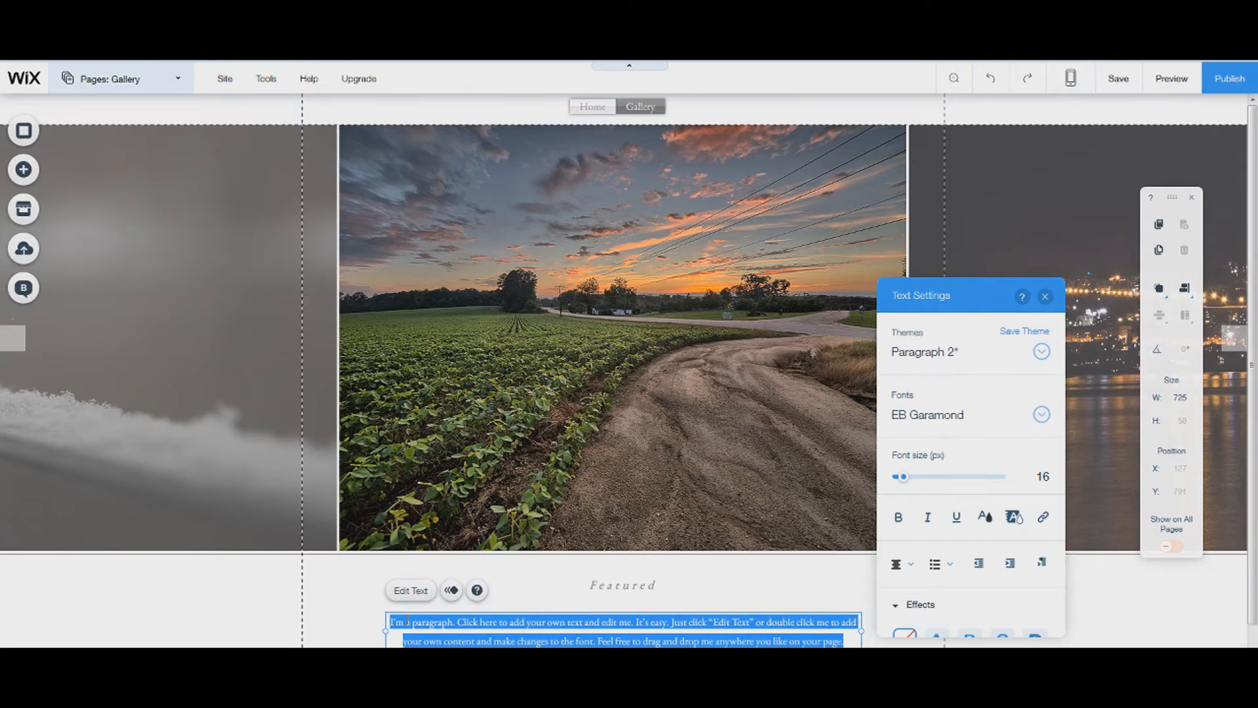
pyautogui.write('PL')
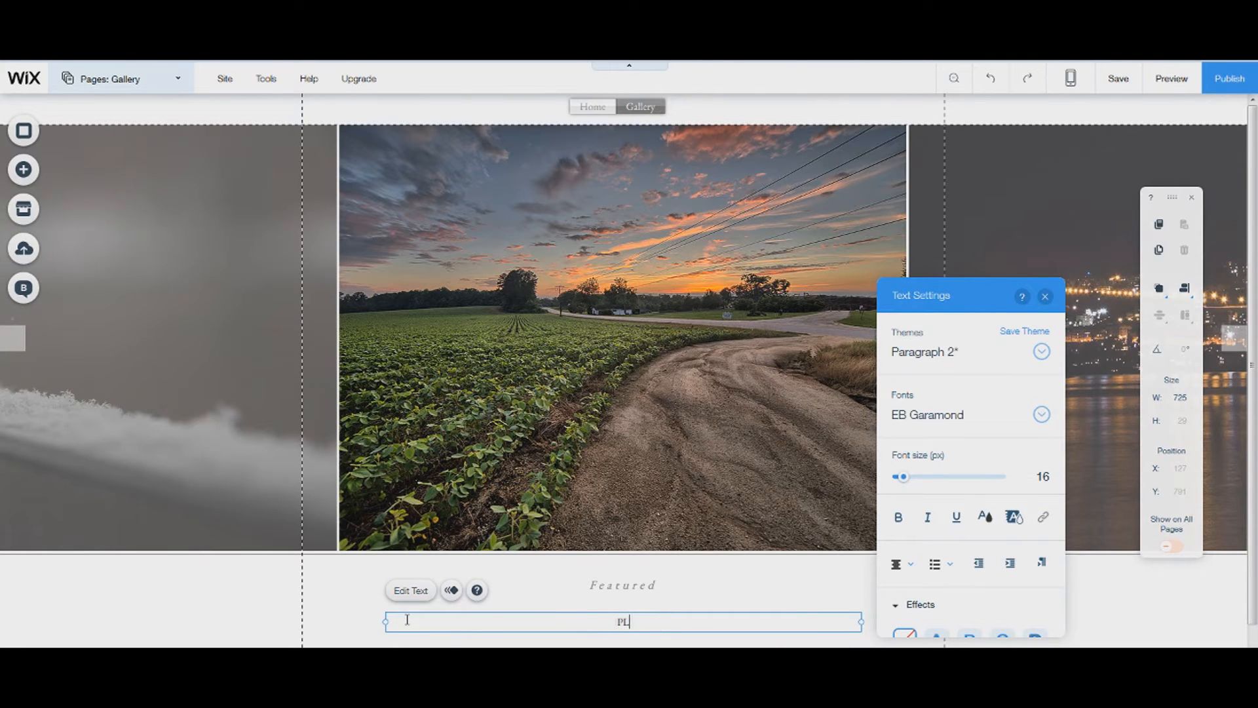
pyautogui.write('lease take a lookat  my')
pyautogui.press('BackSpace')
pyautogui.press('BackSpace')
pyautogui.press('BackSpace')
pyautogui.press('BackSpace')
pyautogui.press('BackSpace')
pyautogui.press('BackSpace')
pyautogui.write('at my featured photos.')
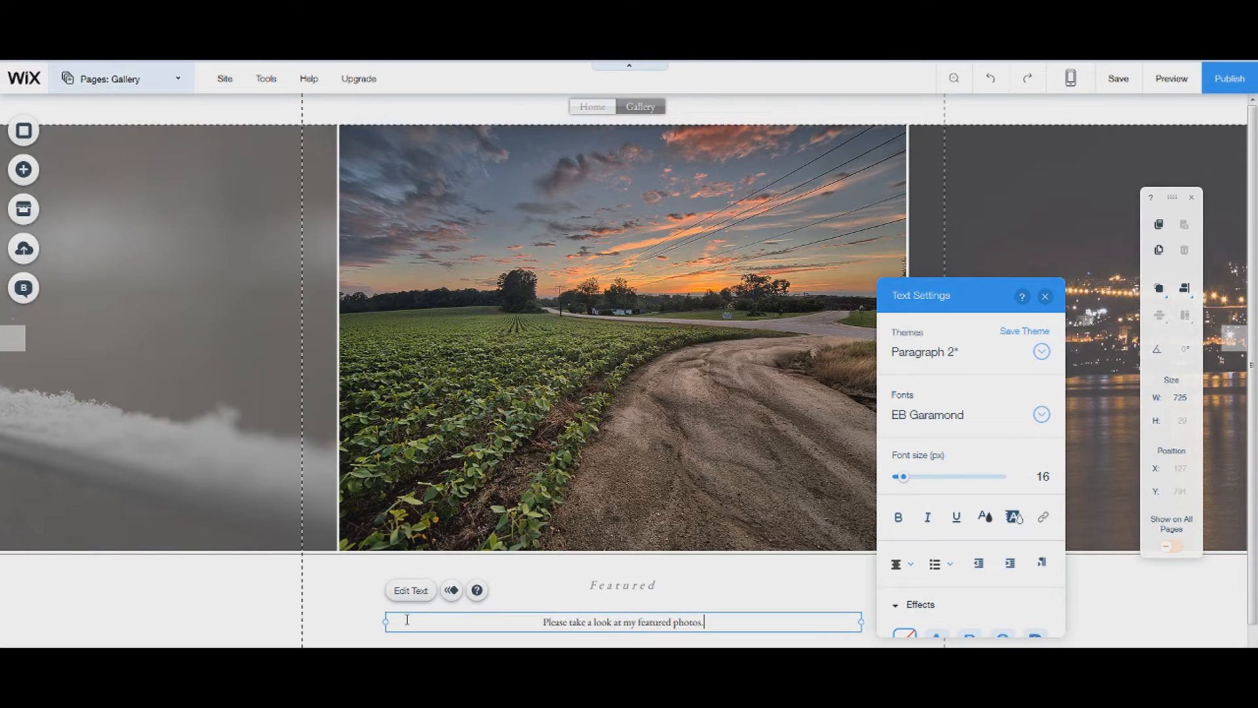
# Try entrance animations such as Spin-In on the paragraph under the Featured heading and apply Reveal
pyautogui.click(451, 590)
pyautogui.click(973, 397)
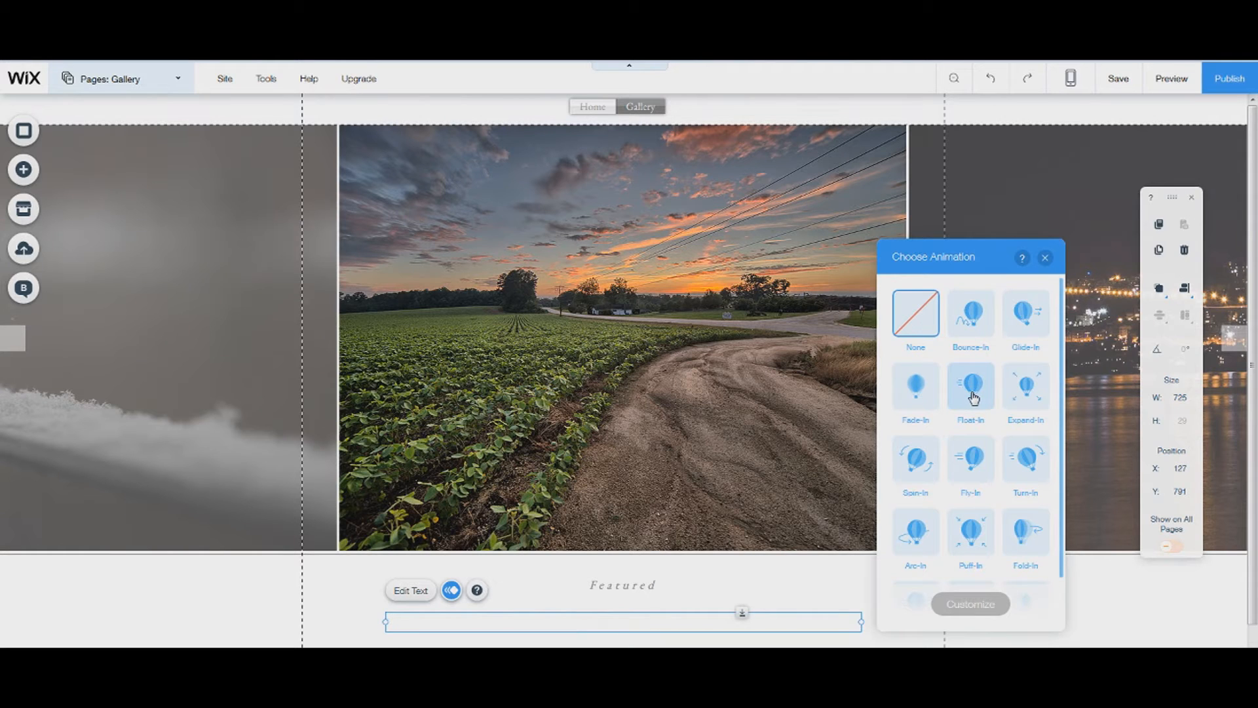
pyautogui.click(971, 460)
pyautogui.click(931, 476)
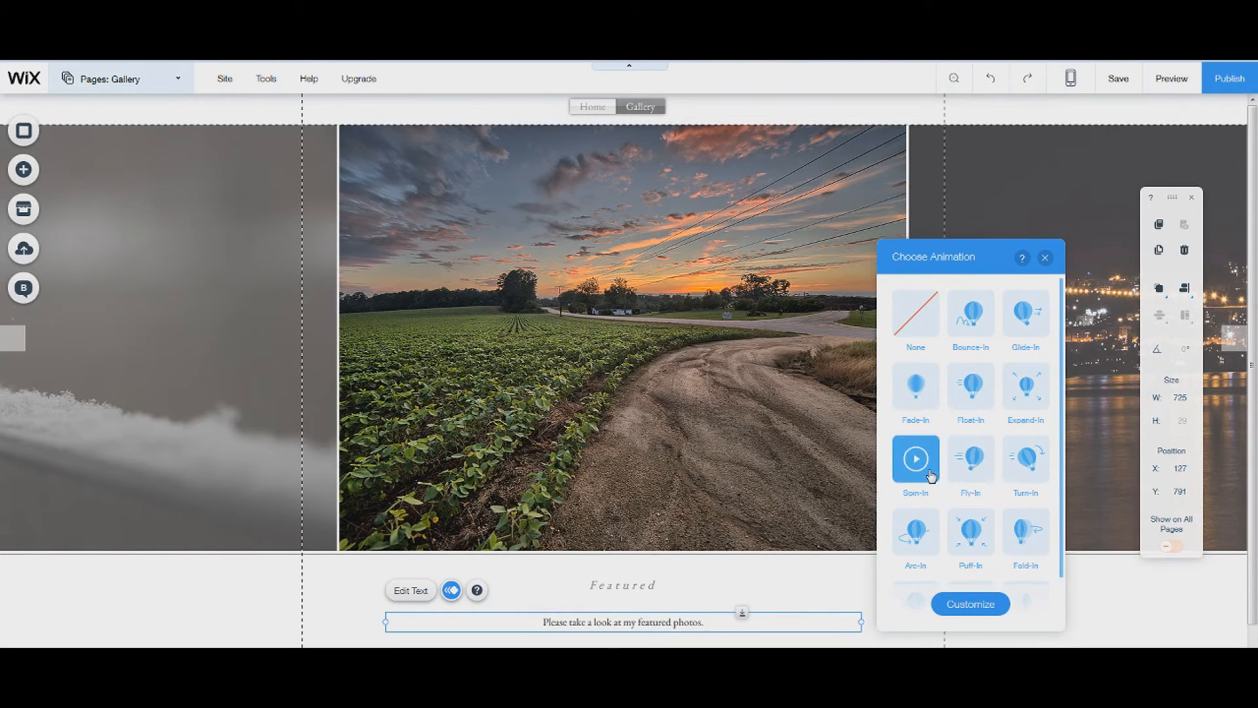
pyautogui.scroll(-1, 1003, 537)
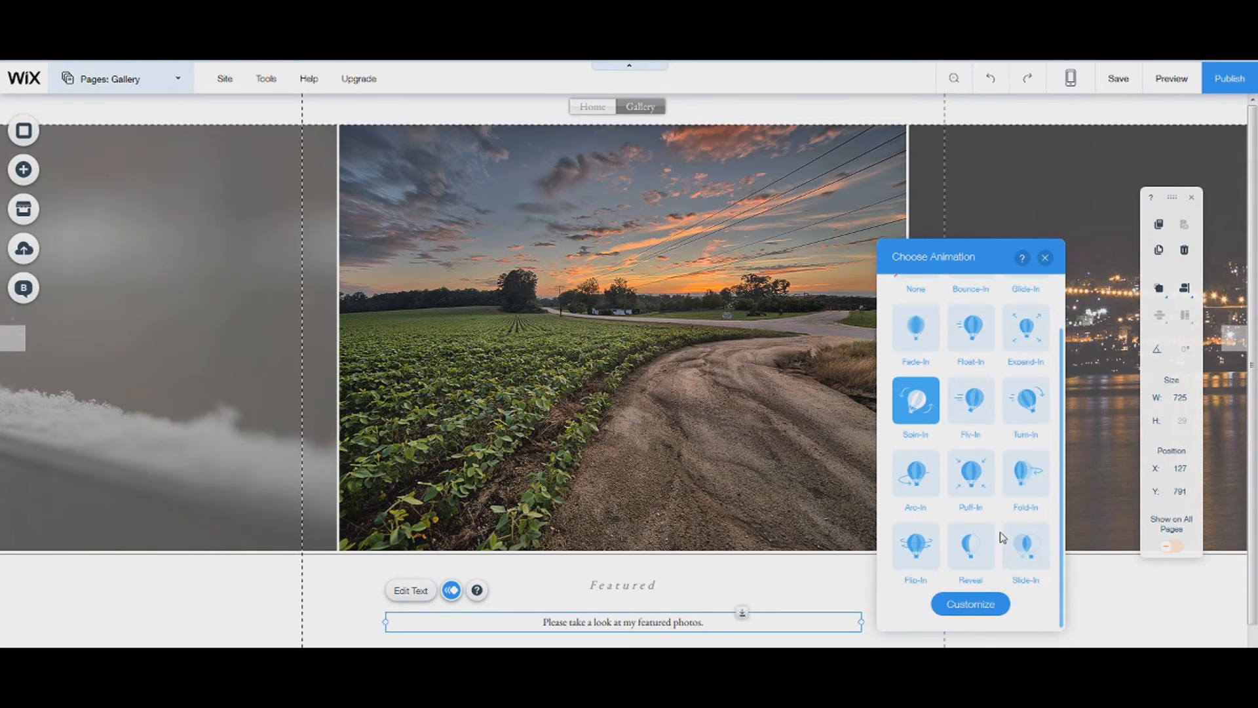
pyautogui.click(971, 562)
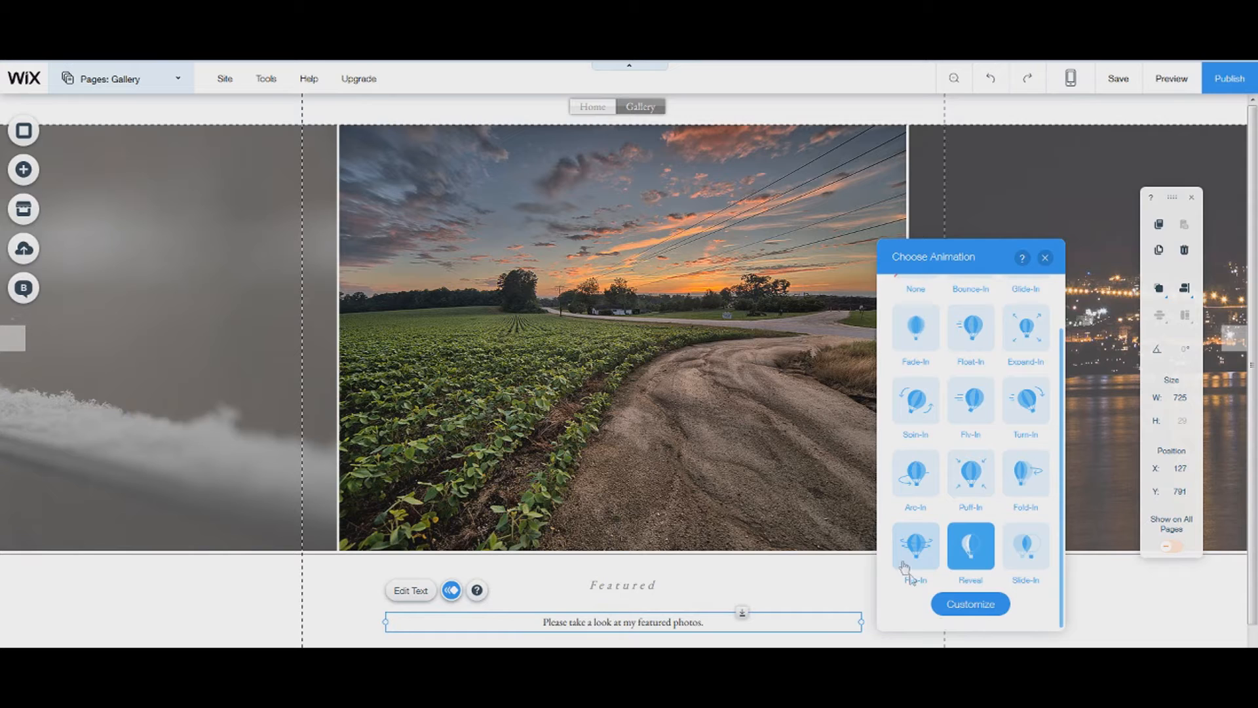
pyautogui.click(957, 610)
pyautogui.click(908, 293)
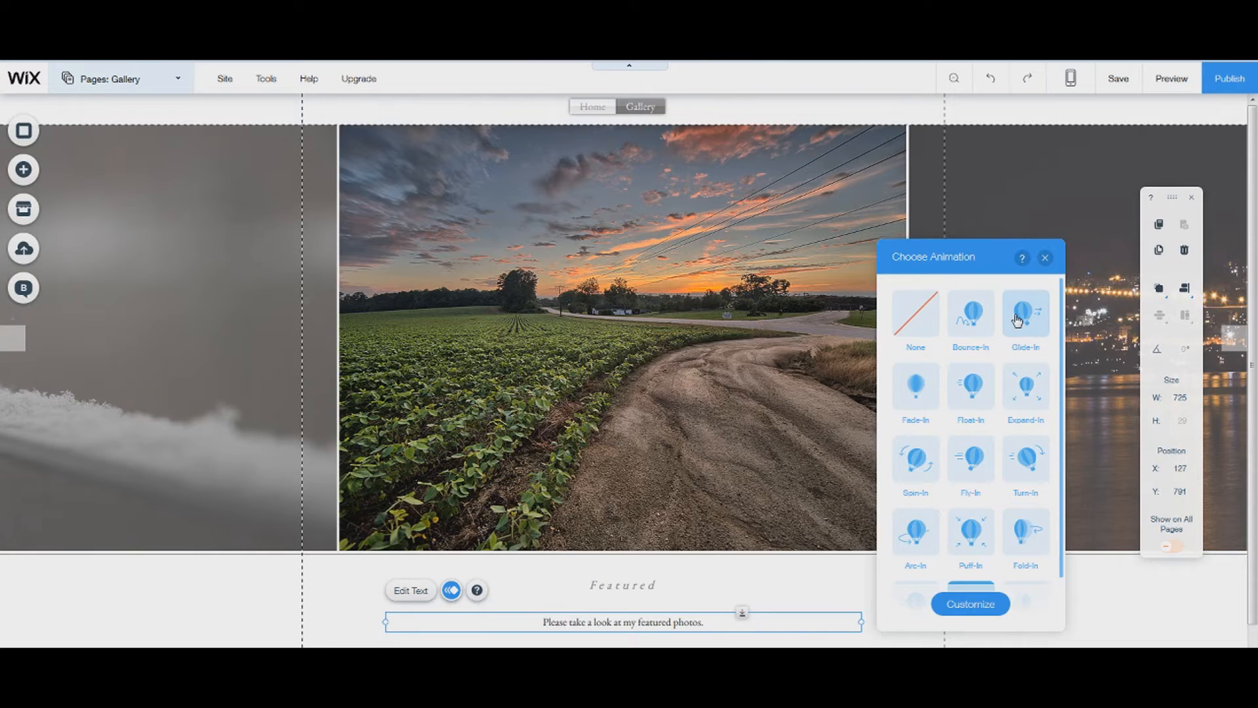
pyautogui.click(1046, 257)
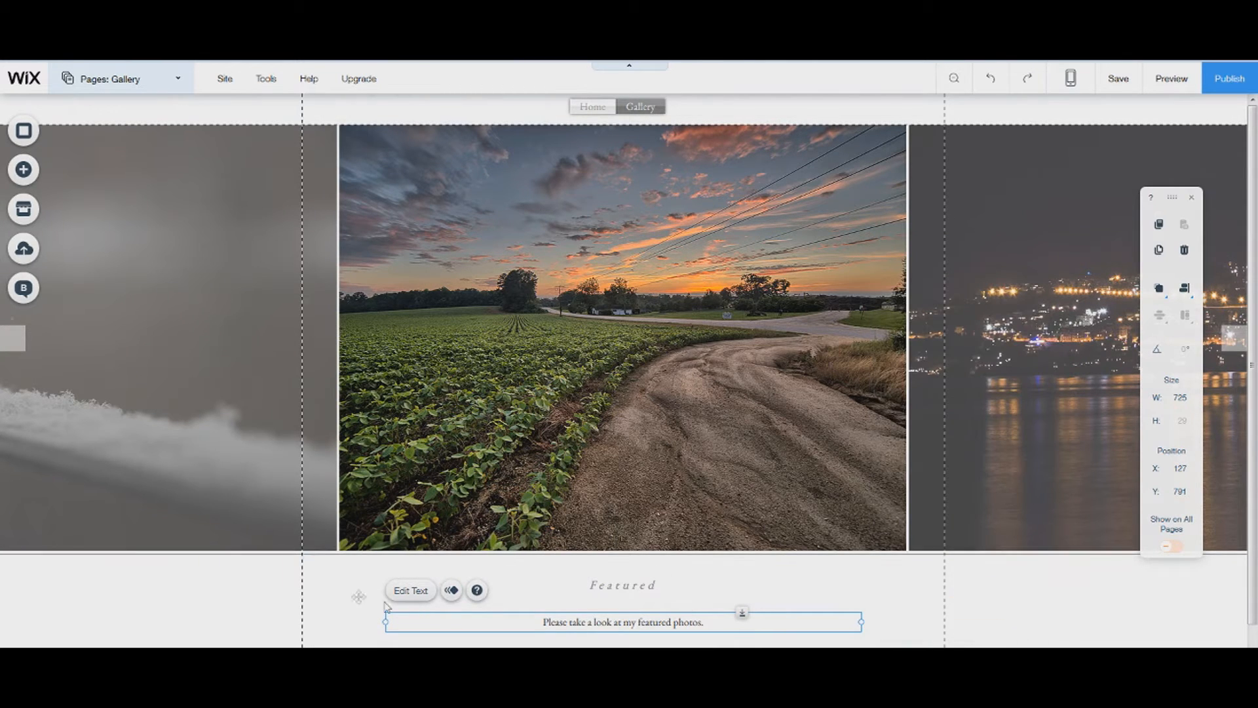
# Open the Home page in the editor and go to the photographer's introduction below the slideshow
pyautogui.click(330, 592)
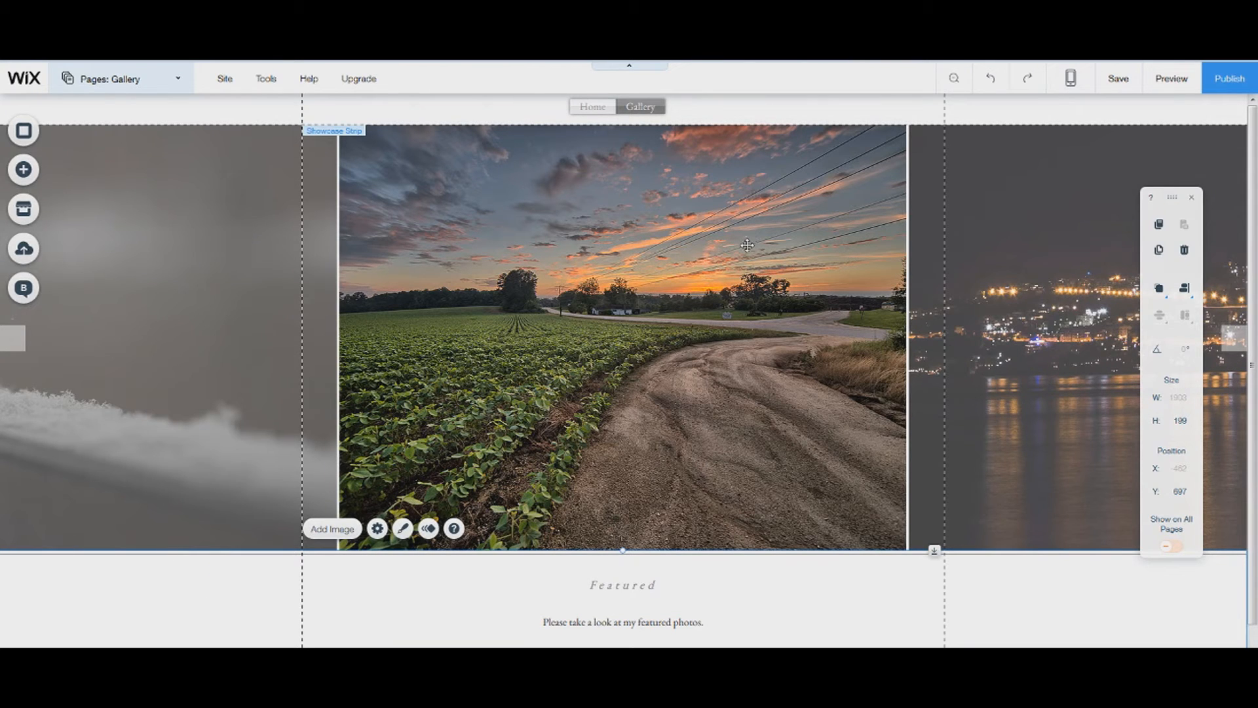
pyautogui.click(598, 106)
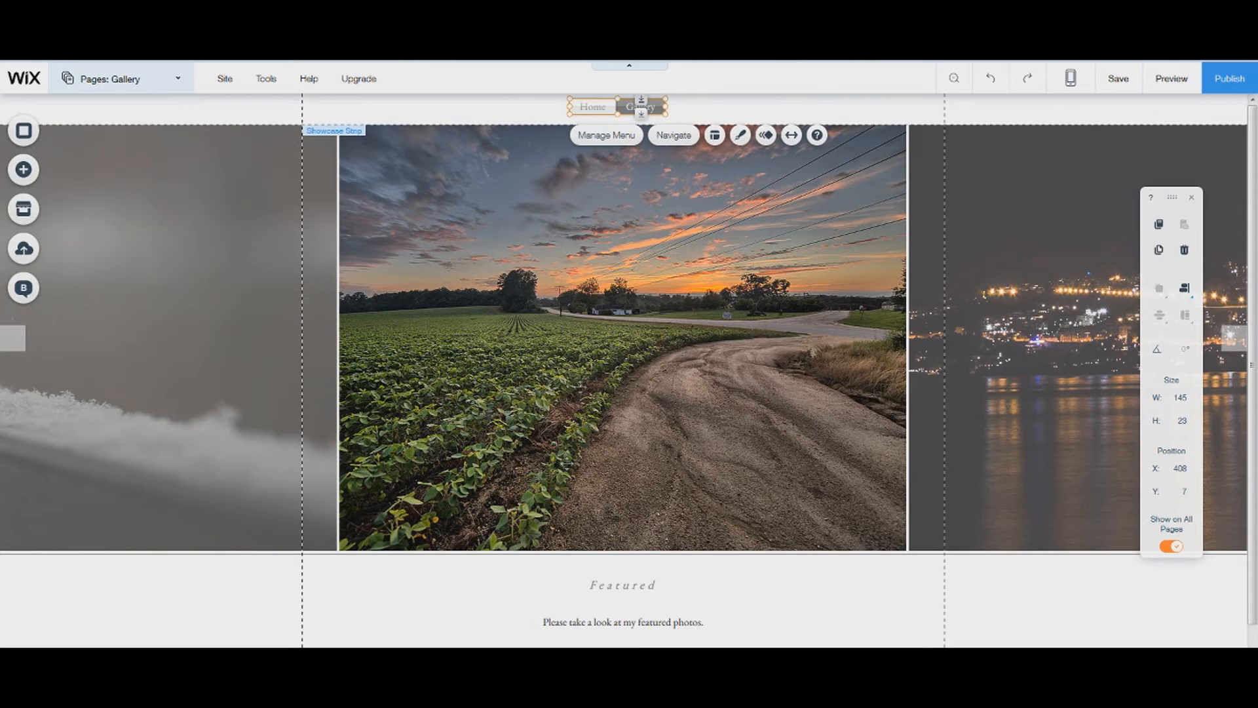
pyautogui.click(158, 79)
pyautogui.click(122, 179)
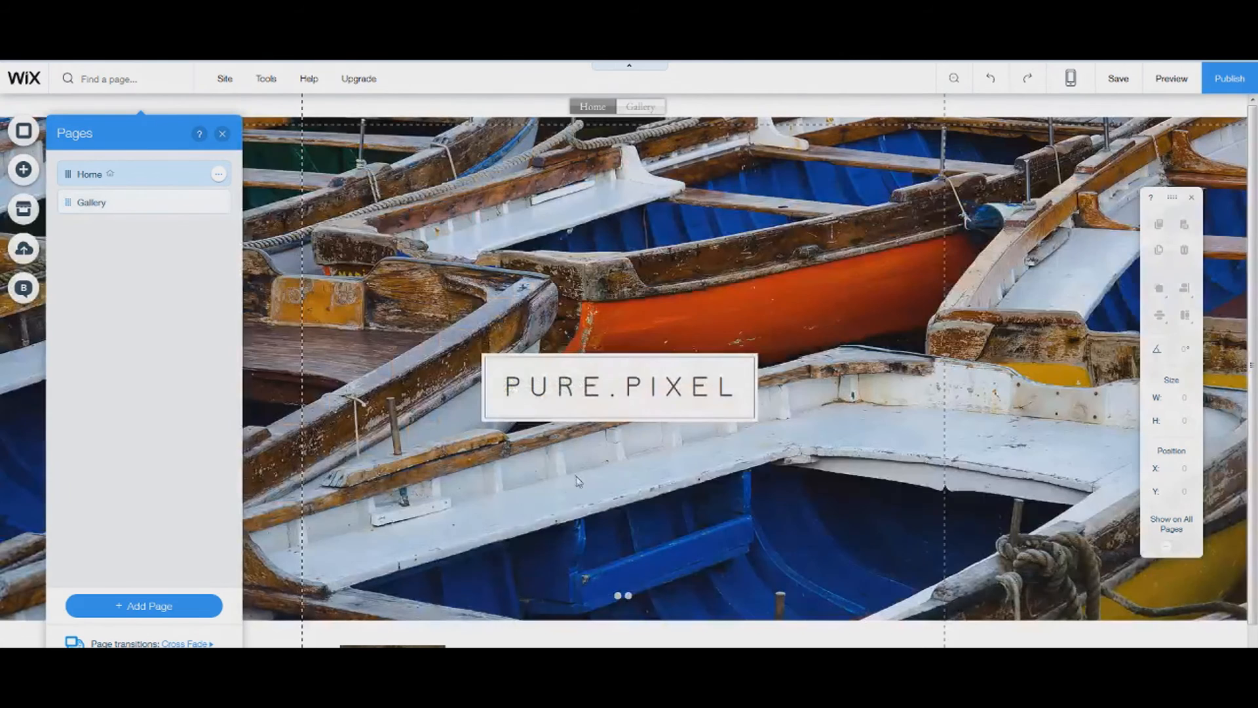
pyautogui.scroll(-3, 695, 585)
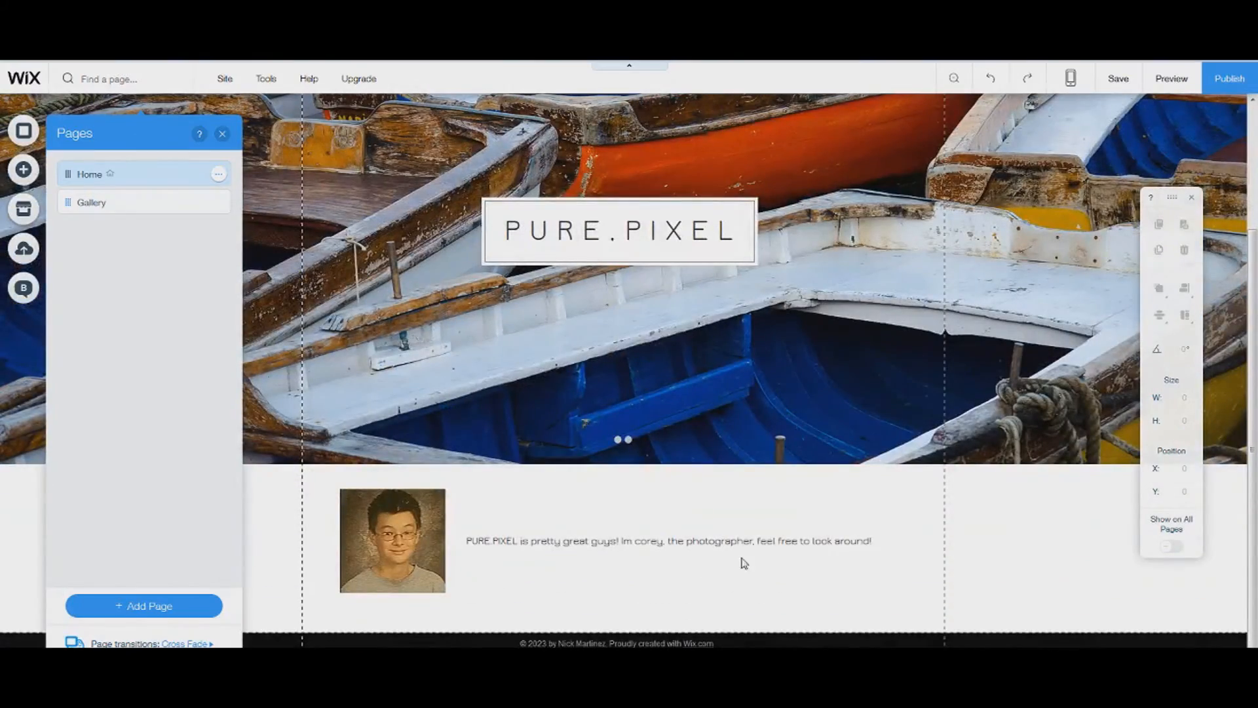
# Save the site under a free Wix.com domain with the site name "Purepixel"
pyautogui.scroll(3, 796, 599)
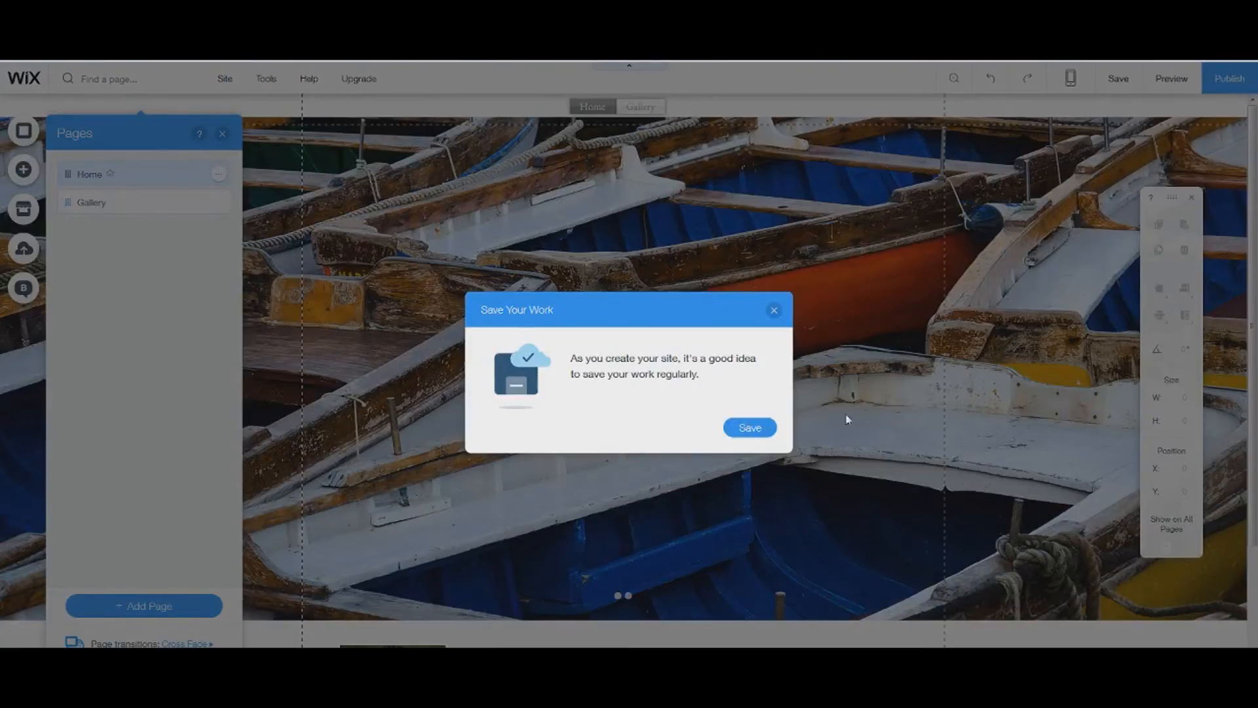
pyautogui.click(749, 432)
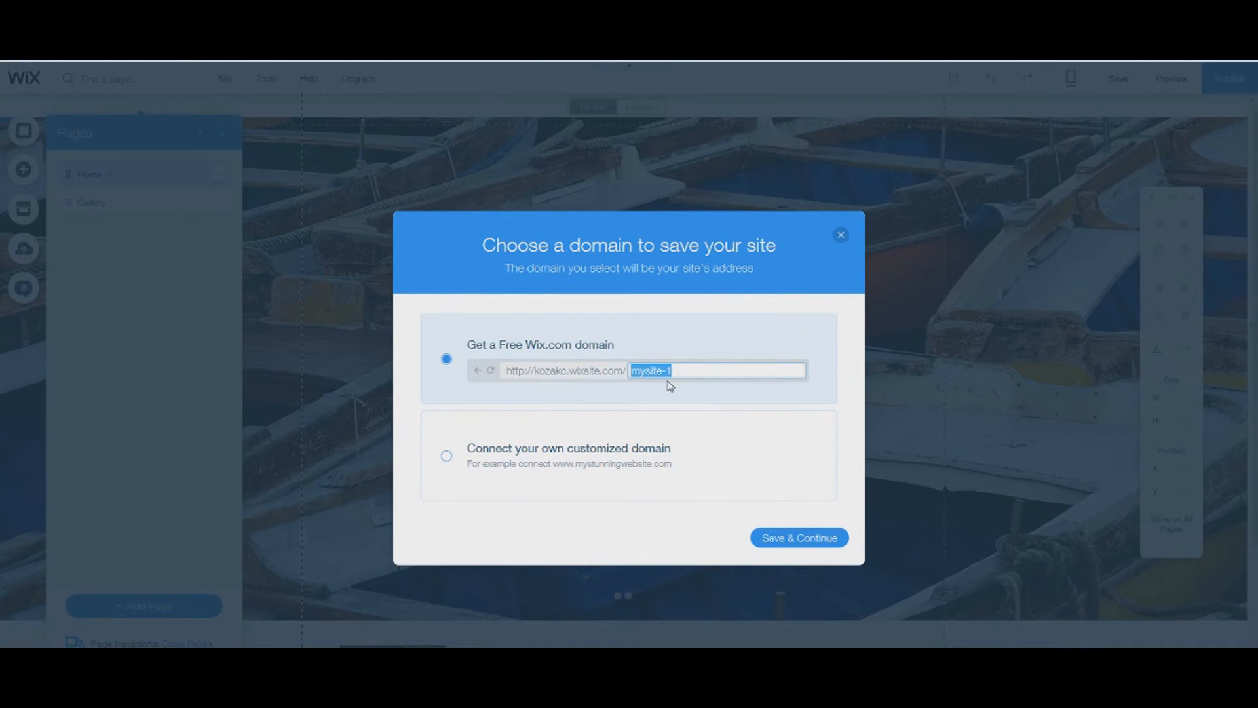
pyautogui.write('PP')
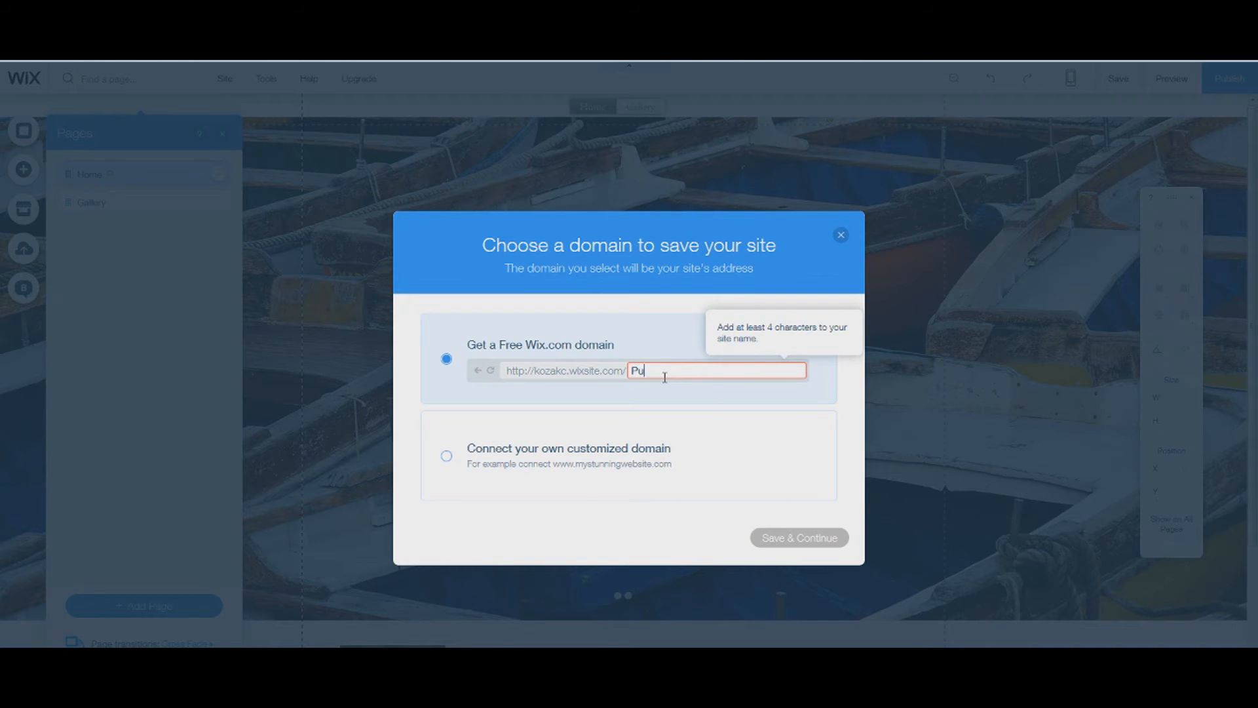
pyautogui.write('repixel')
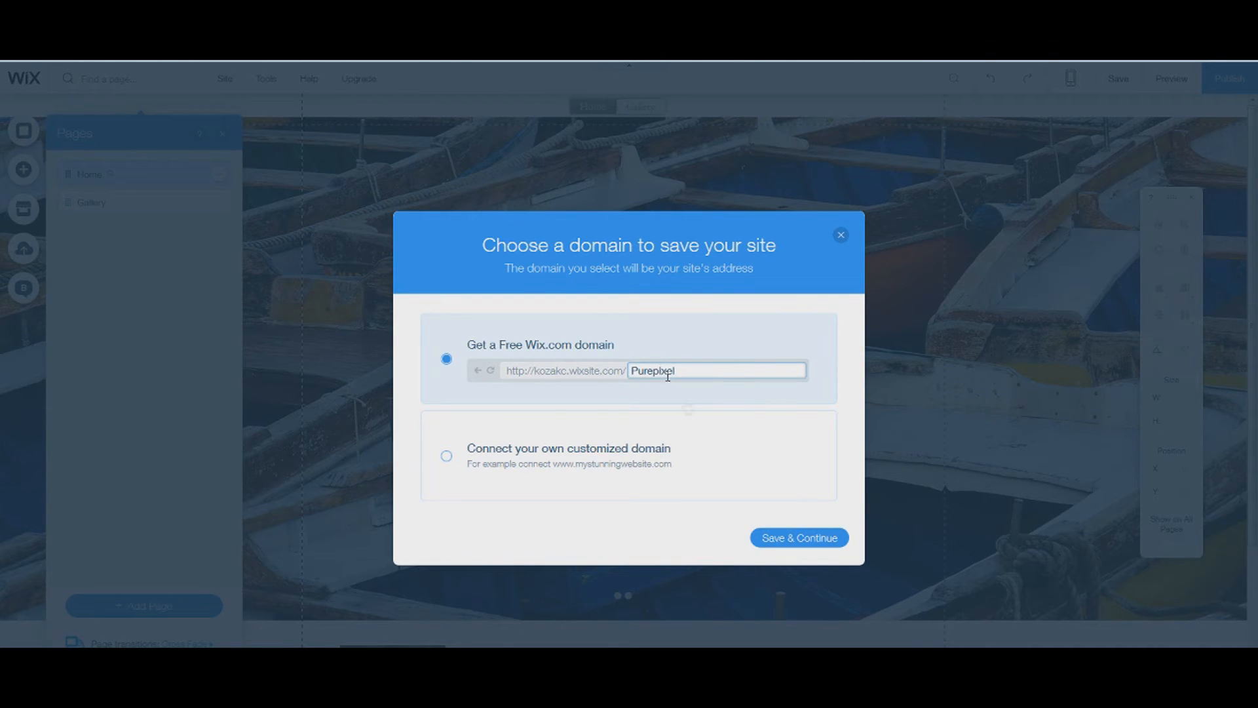
pyautogui.click(782, 536)
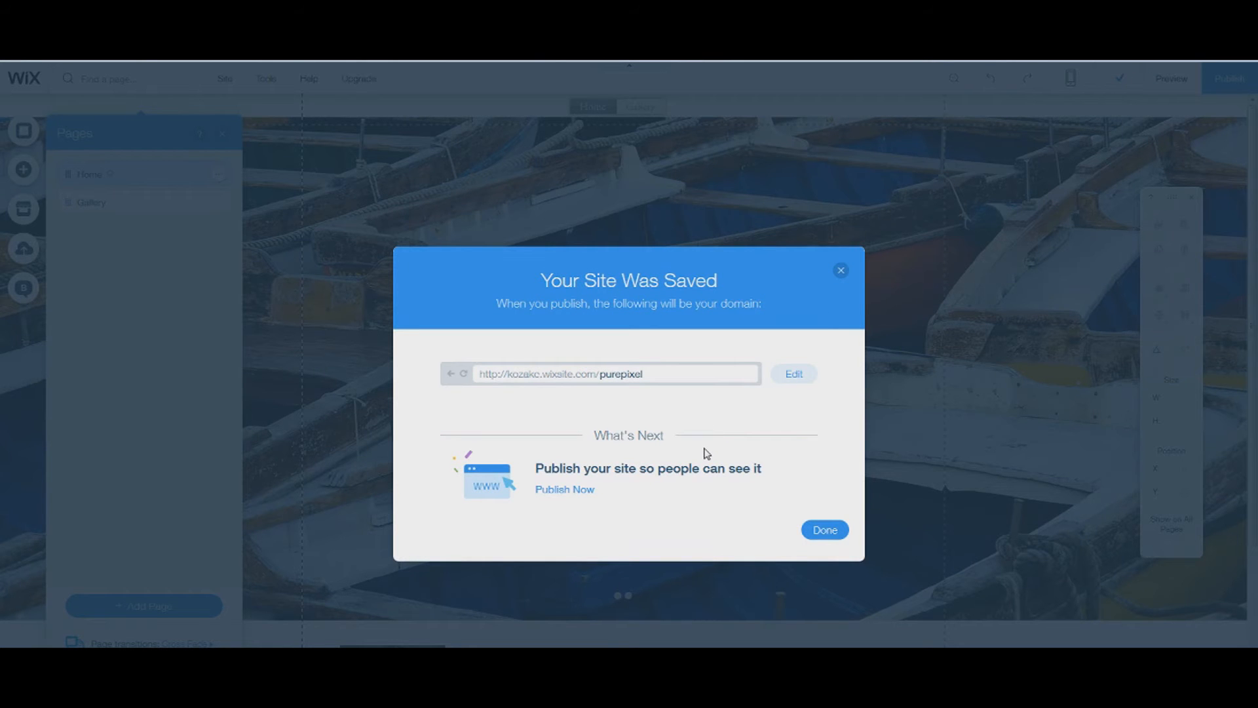
pyautogui.click(825, 531)
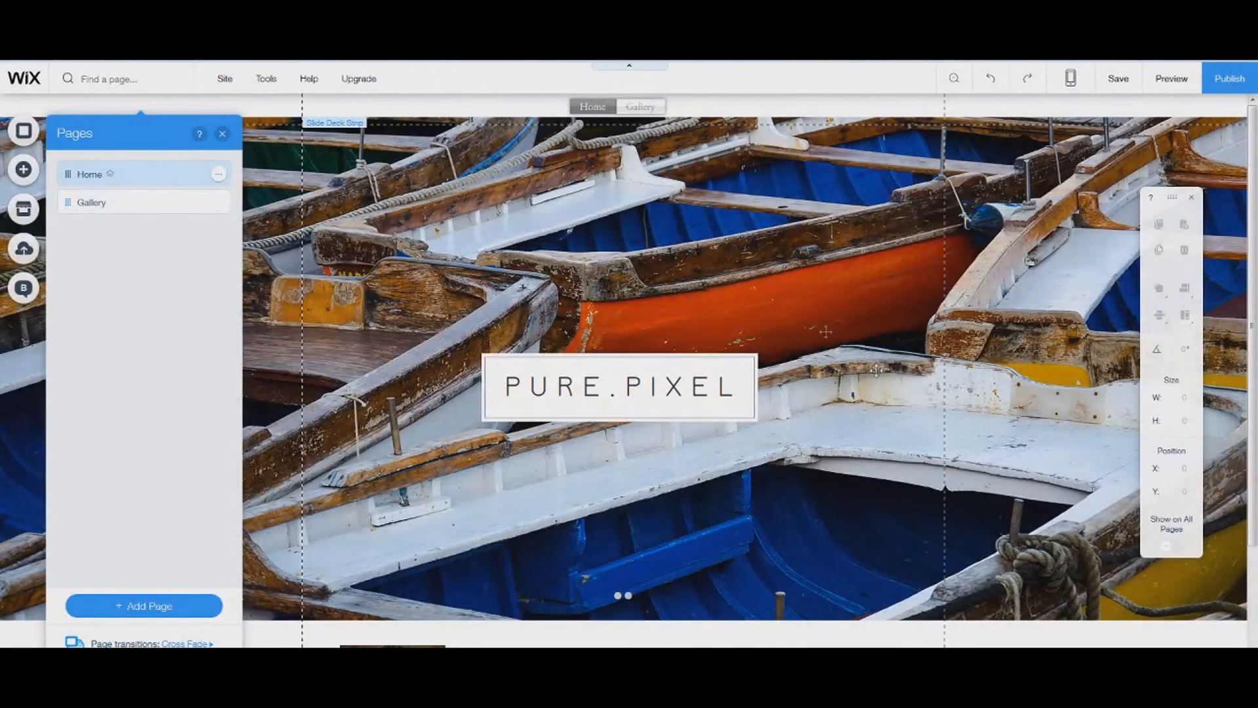
# Preview the Home page, checking the slideshow and the photographer's introduction, and return to the editor
pyautogui.click(1172, 79)
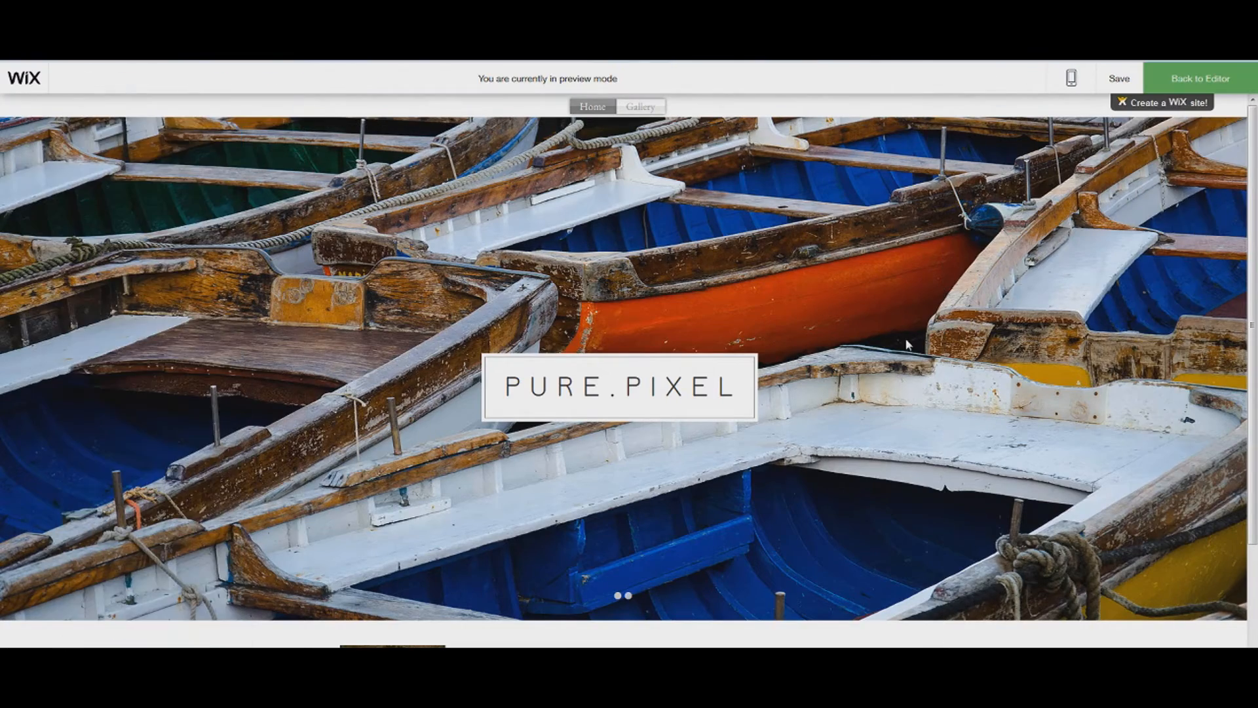
pyautogui.scroll(-3, 626, 452)
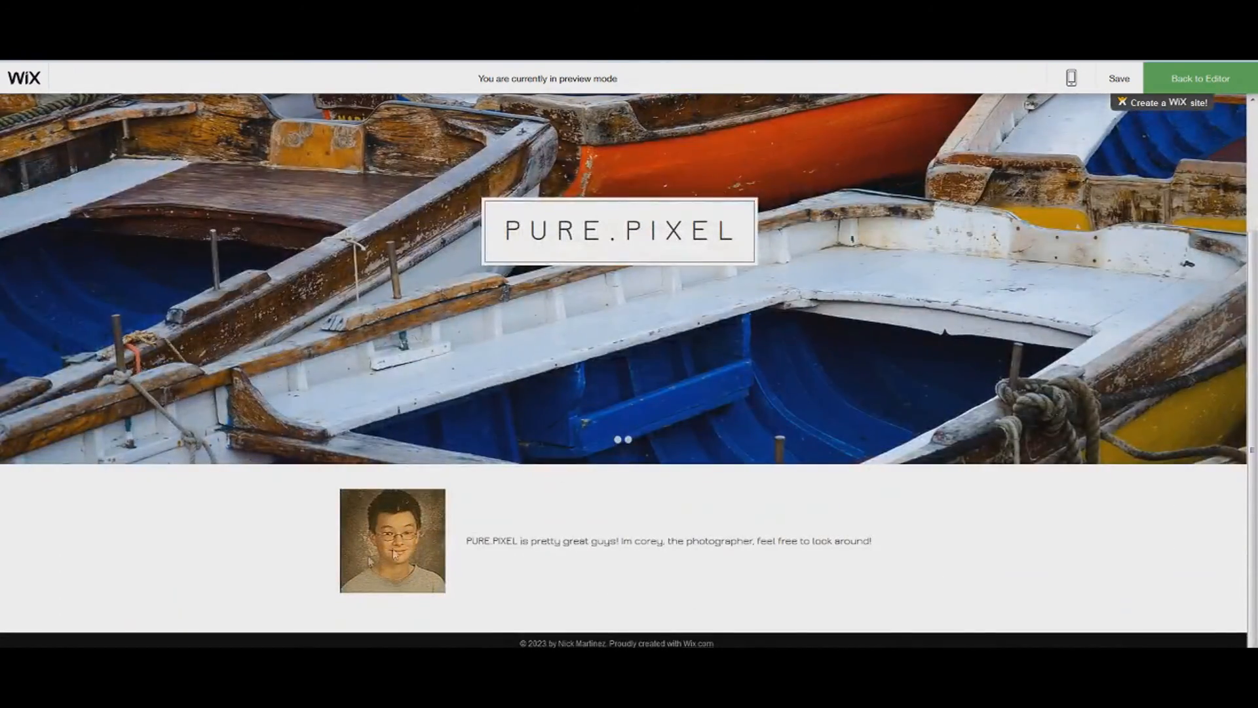
pyautogui.scroll(3, 522, 534)
pyautogui.scroll(-2, 713, 297)
pyautogui.scroll(3, 773, 275)
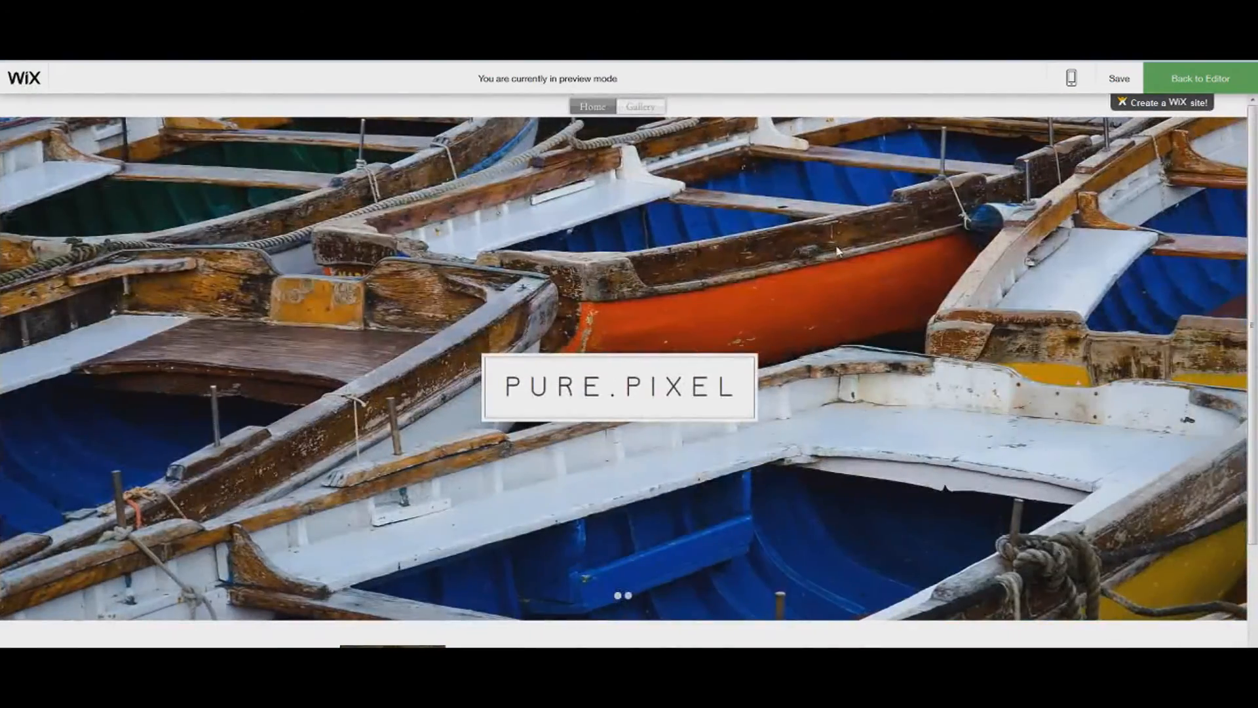
pyautogui.click(1206, 81)
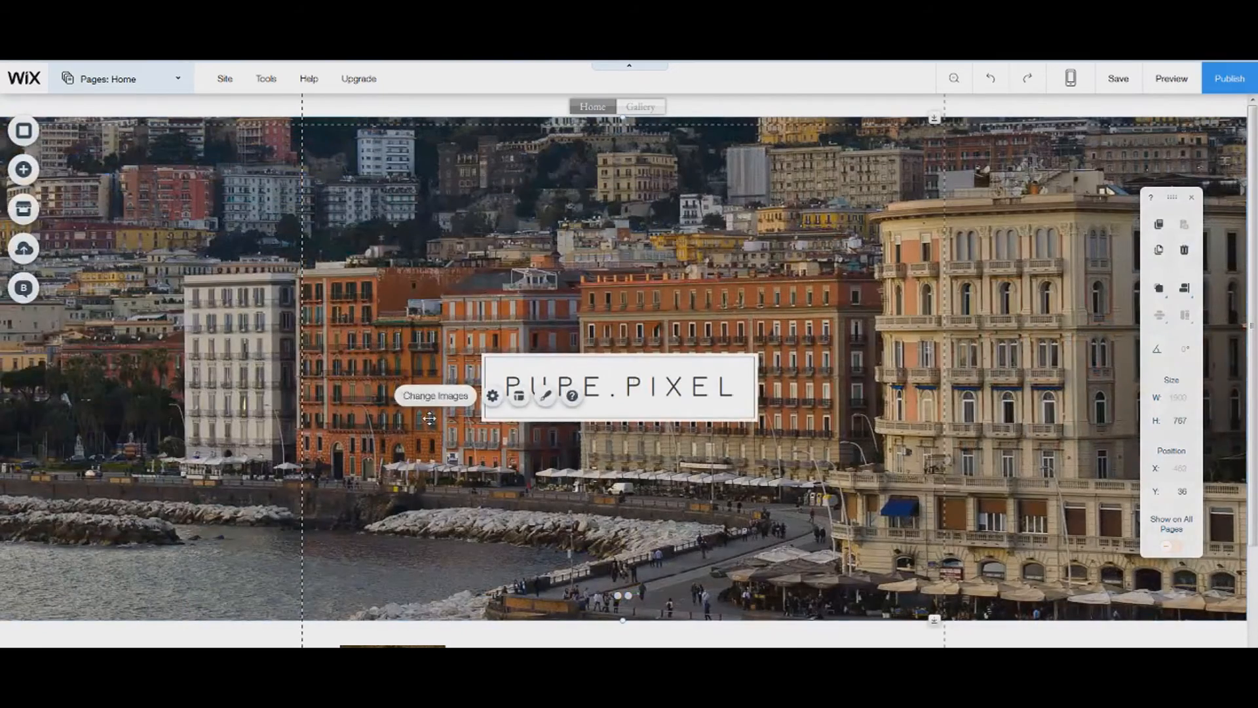
# Add the sunset field photo from the uploaded images to the Home page slideshow
pyautogui.click(433, 397)
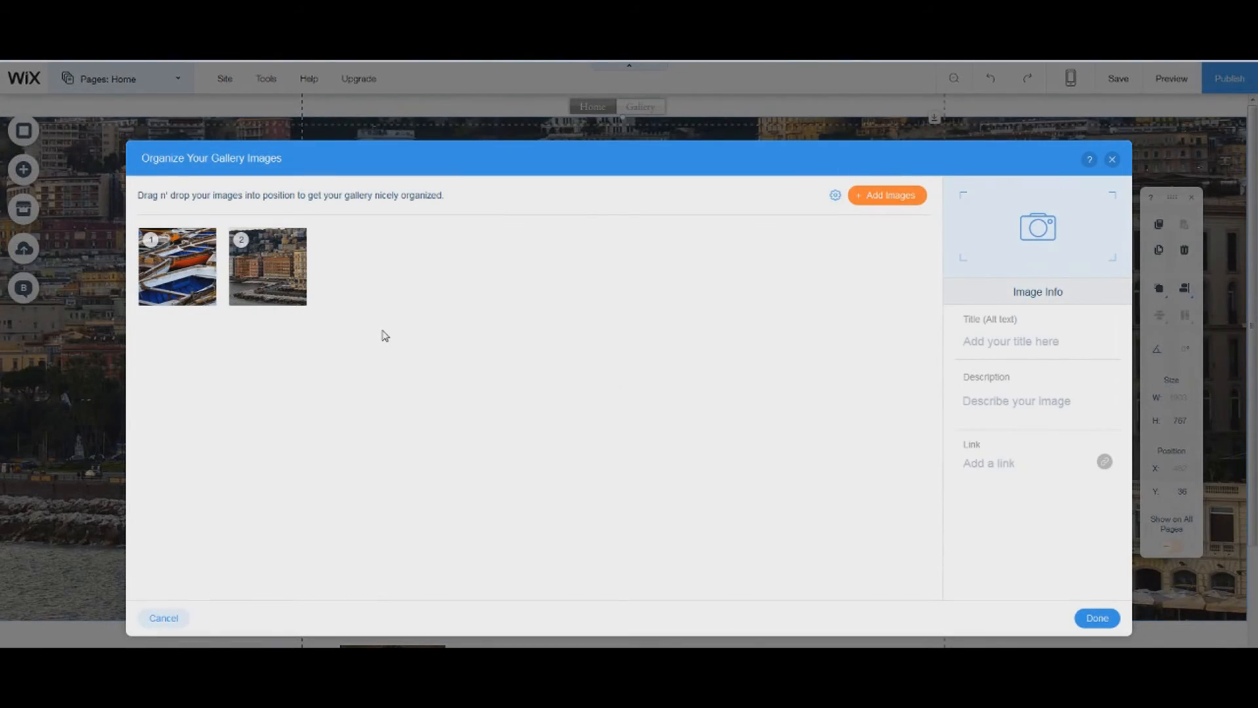
pyautogui.click(893, 195)
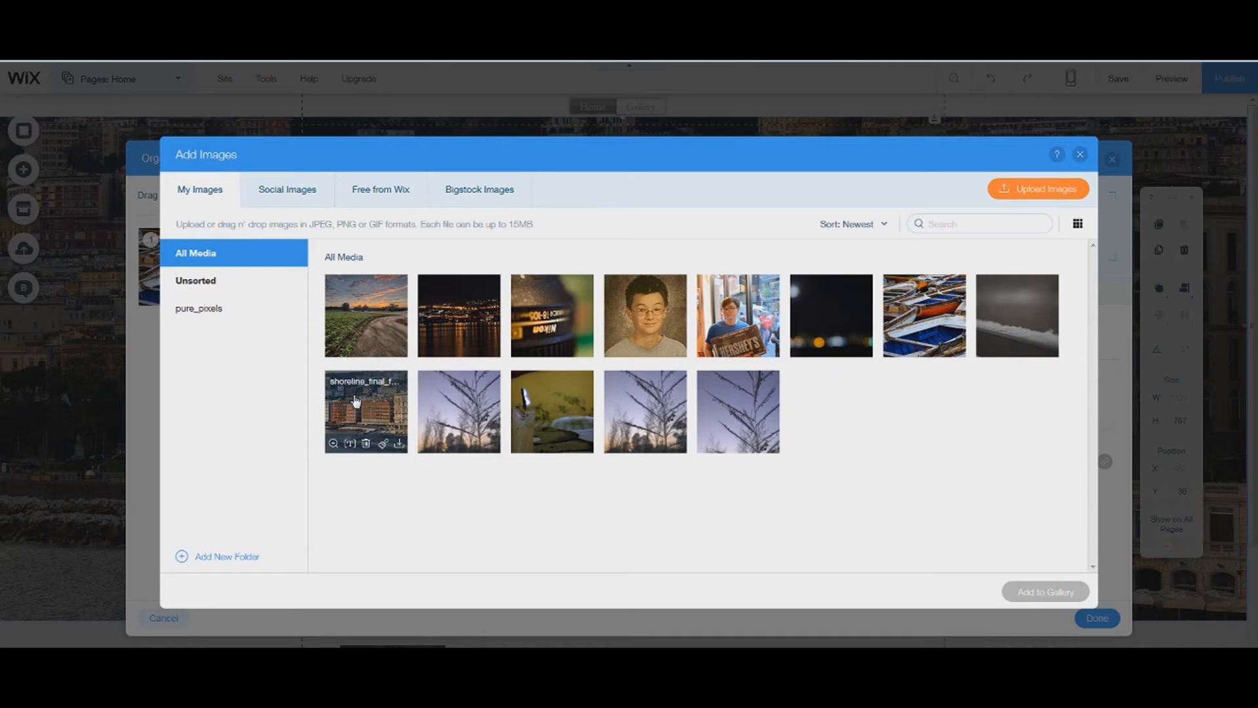
pyautogui.click(395, 384)
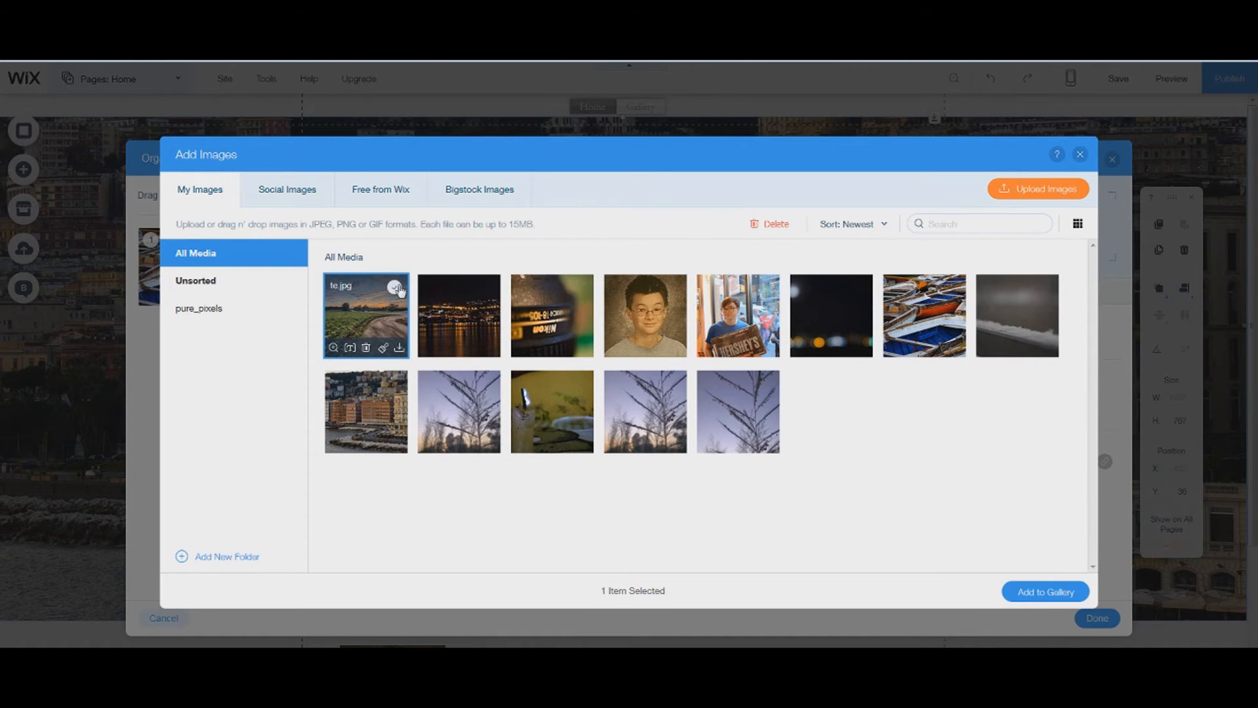
pyautogui.click(1050, 583)
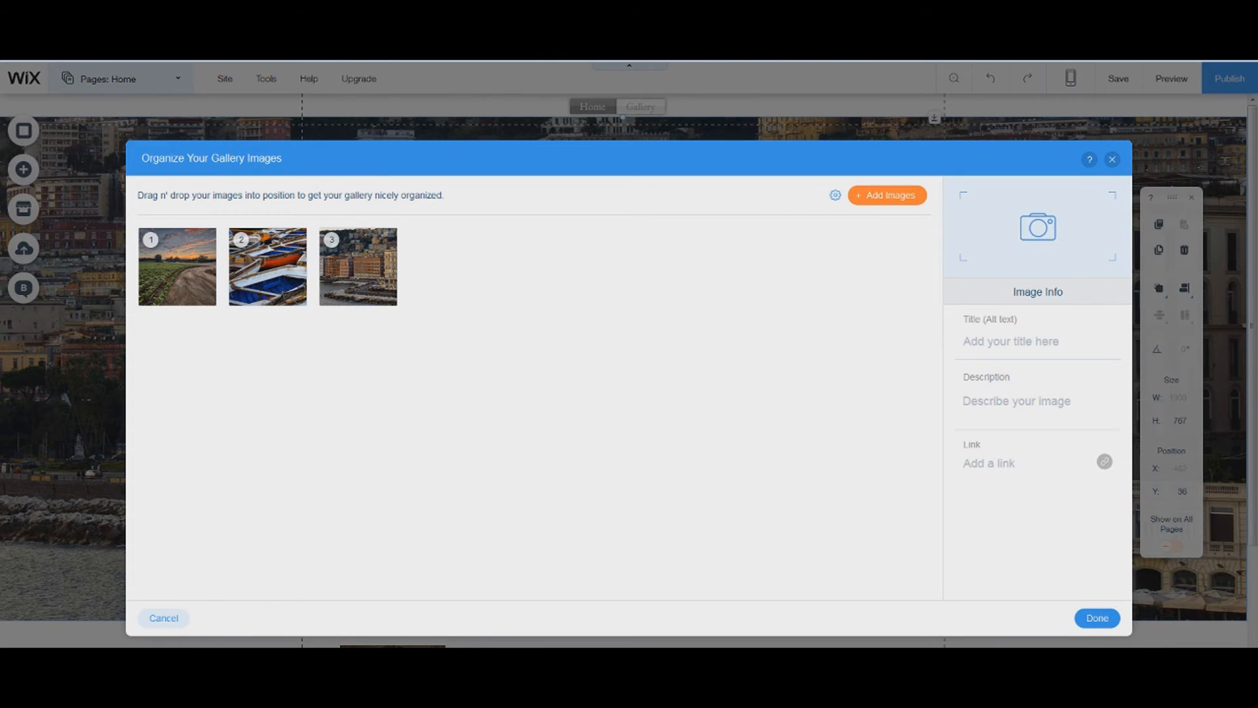
# Upload TEst.png, add it to the Home page slideshow, and finish organizing the gallery images
pyautogui.click(880, 195)
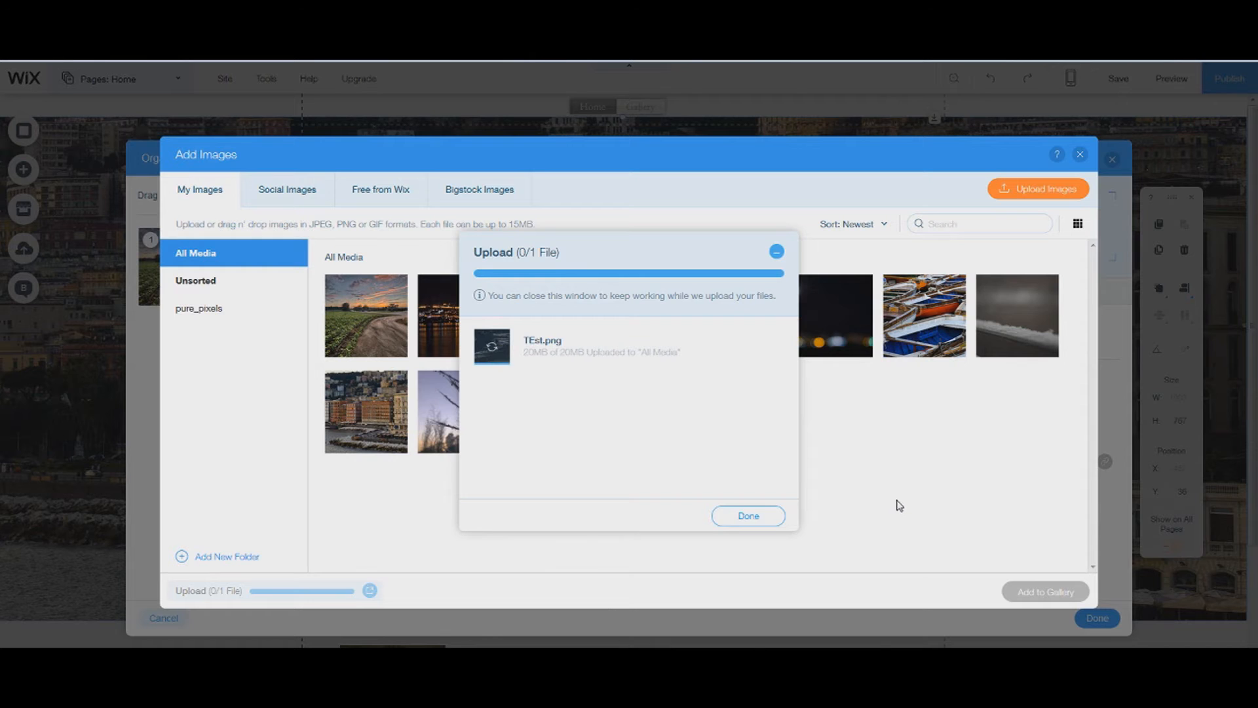
pyautogui.click(739, 519)
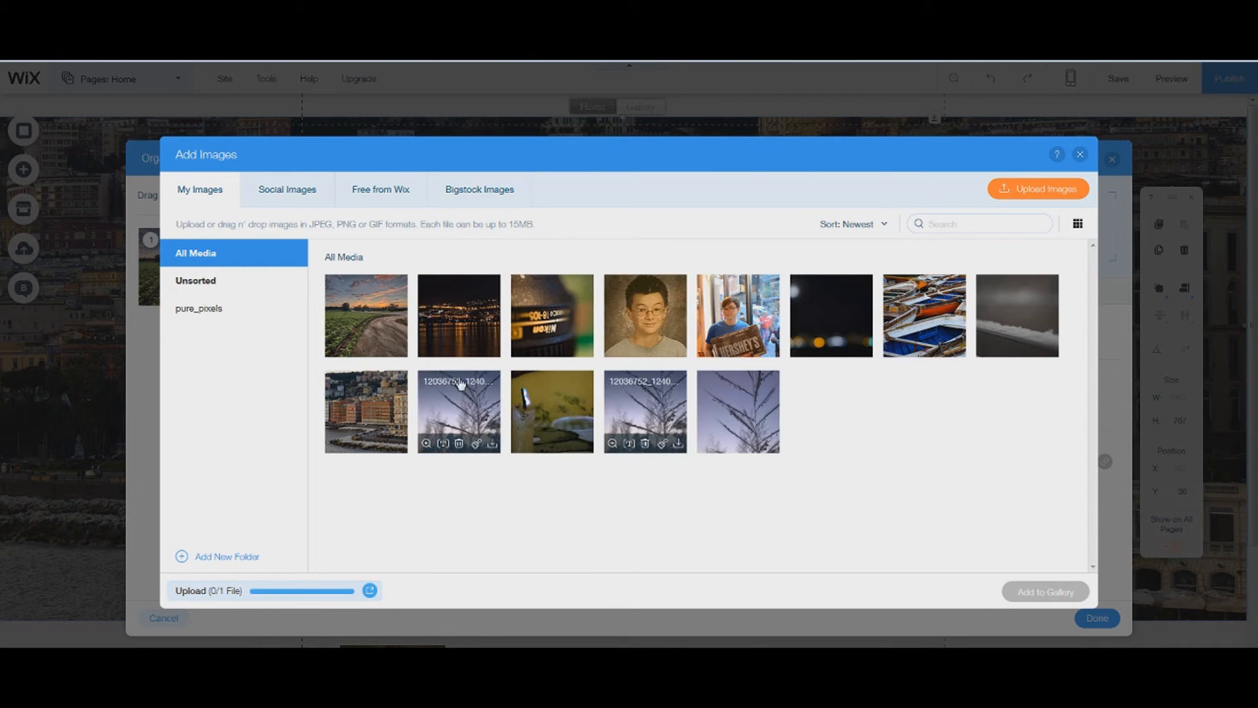
pyautogui.click(1079, 155)
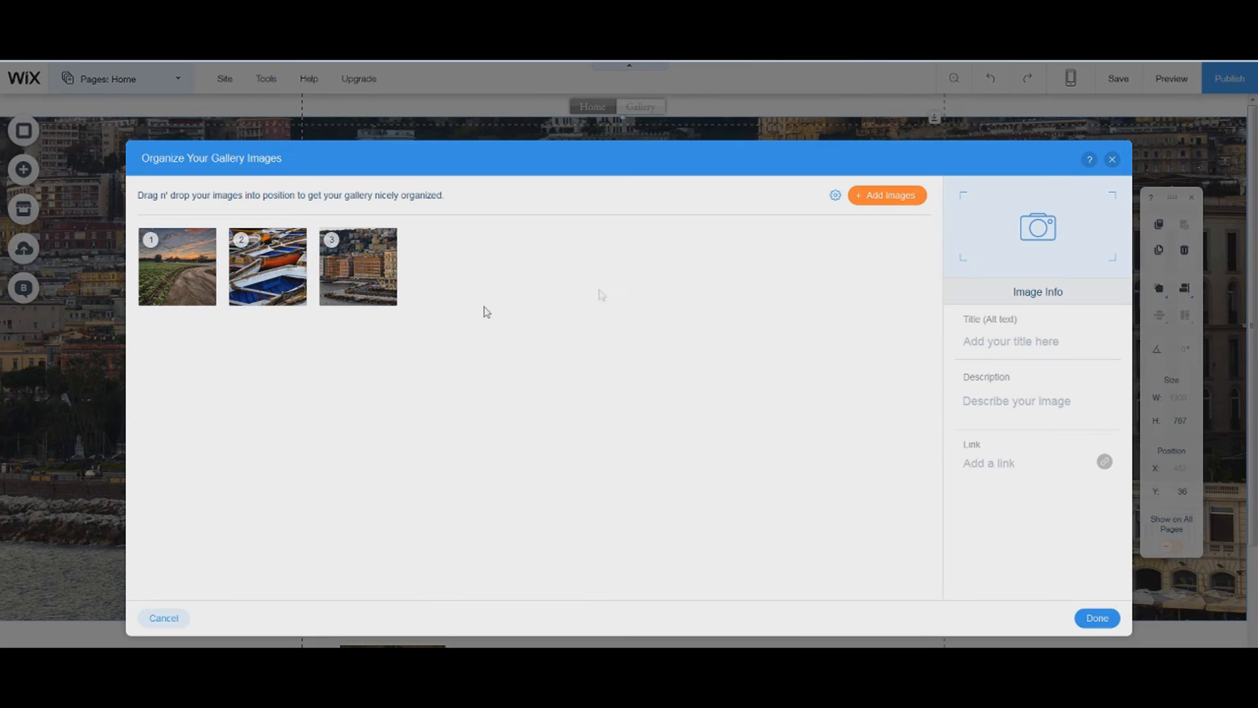
pyautogui.click(885, 199)
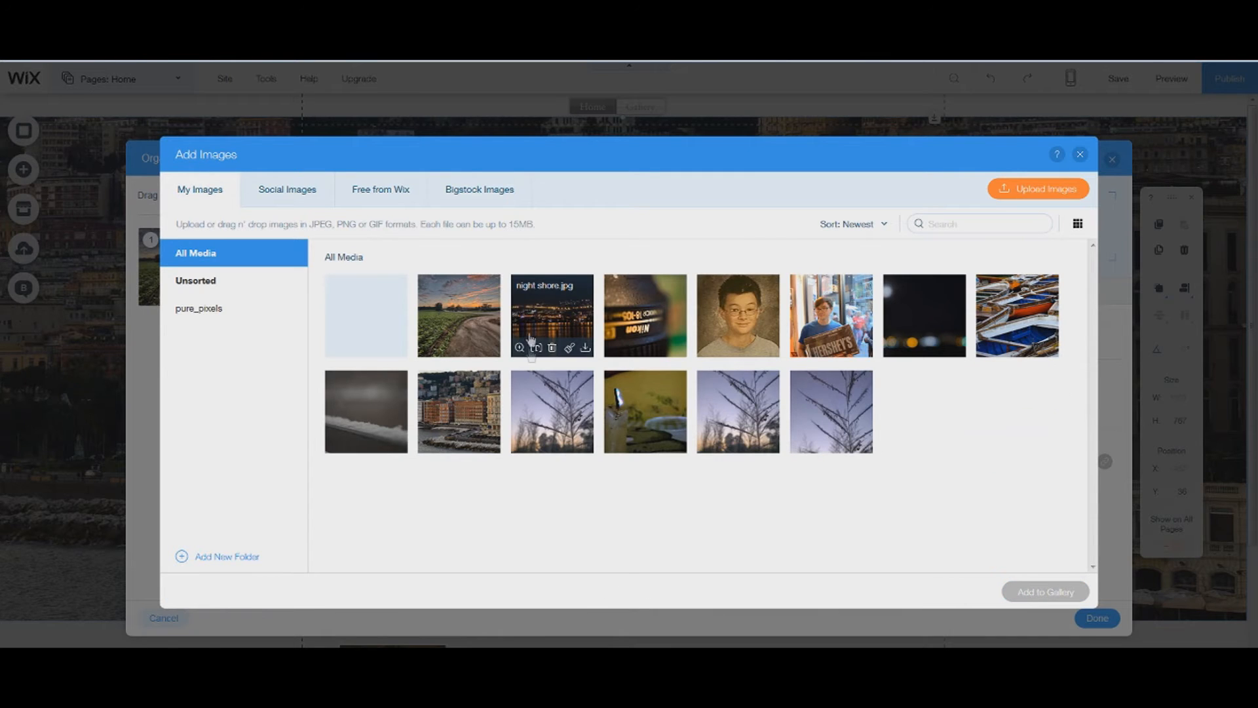
pyautogui.click(366, 314)
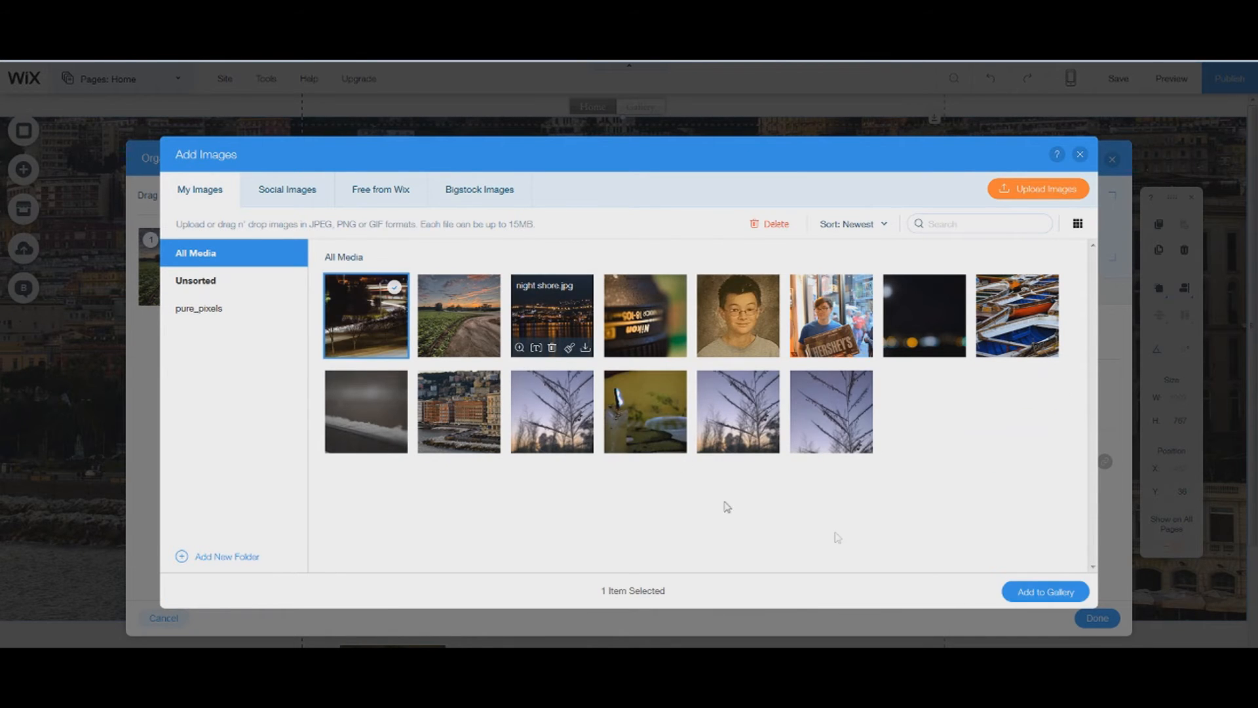
pyautogui.click(1057, 590)
pyautogui.click(1106, 616)
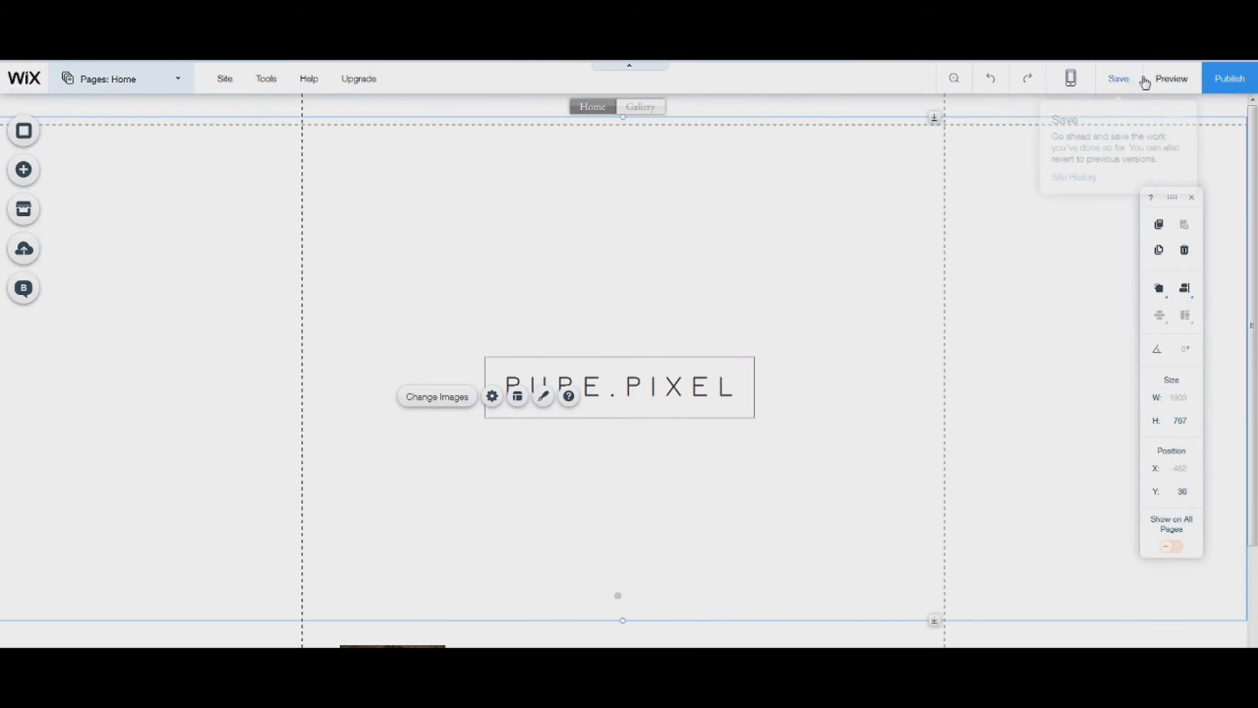
# Preview the Home page and flip through the slideshow to check the added photos
pyautogui.click(1170, 78)
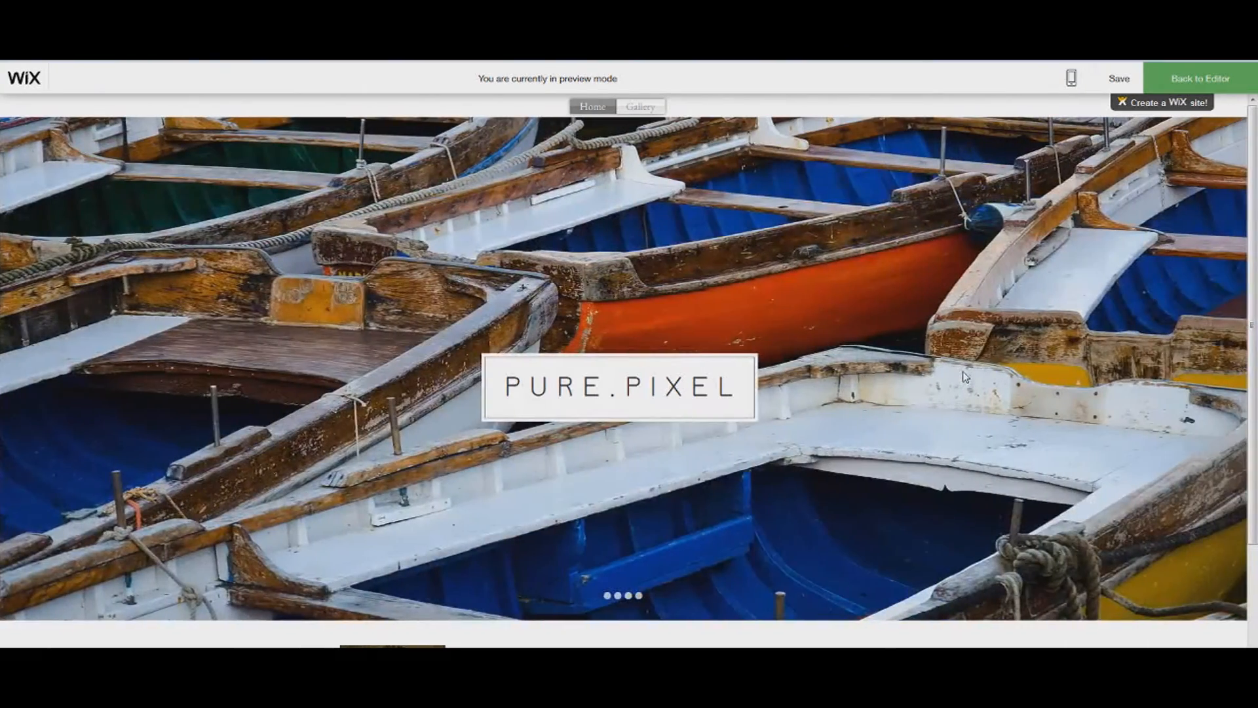
pyautogui.click(608, 595)
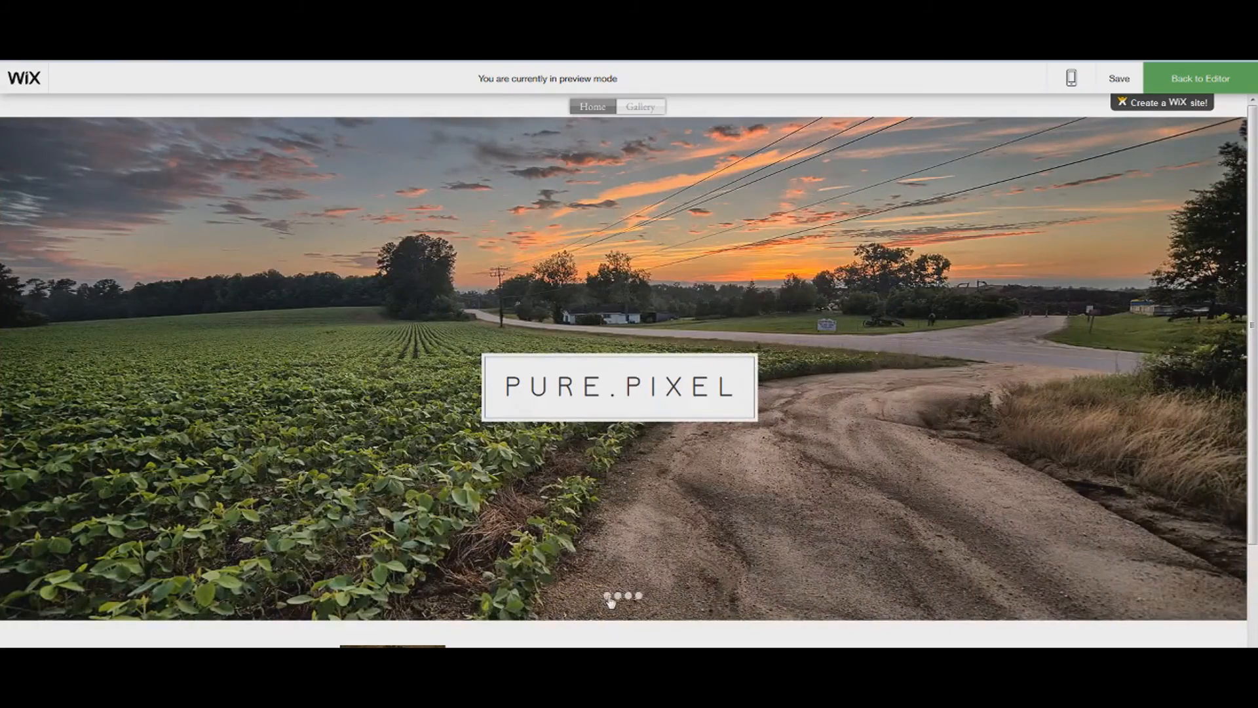
pyautogui.click(608, 596)
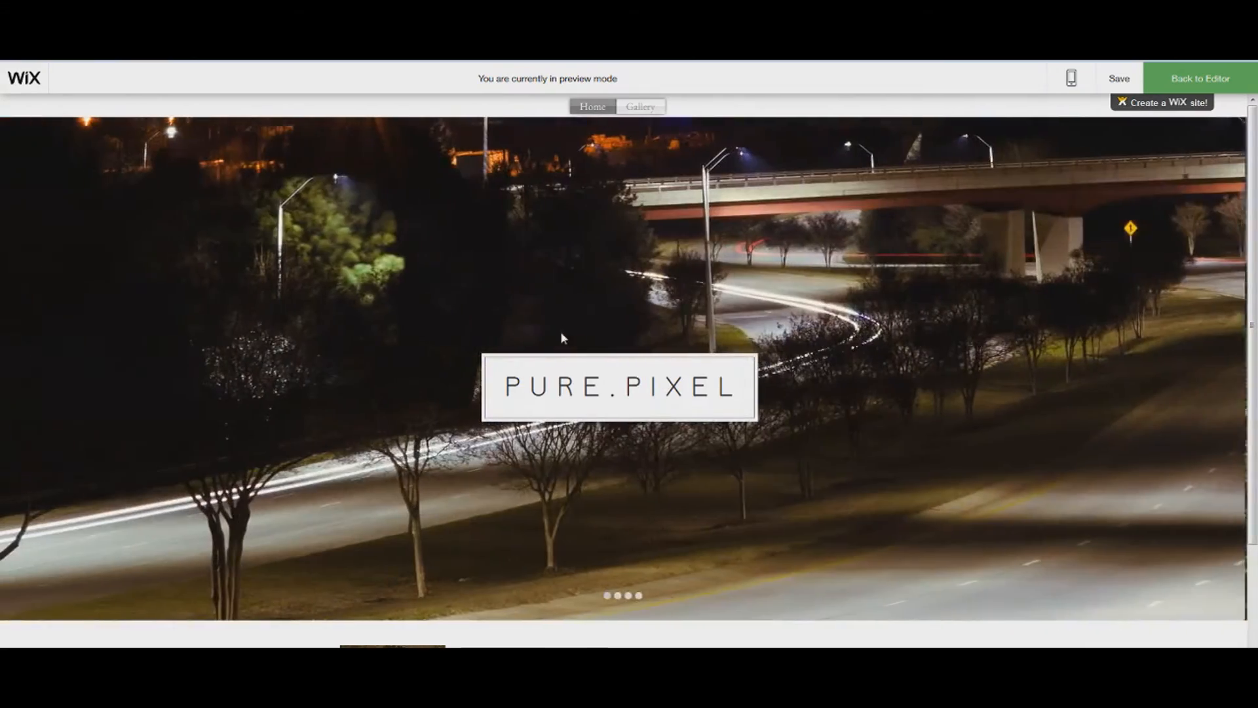
pyautogui.click(618, 596)
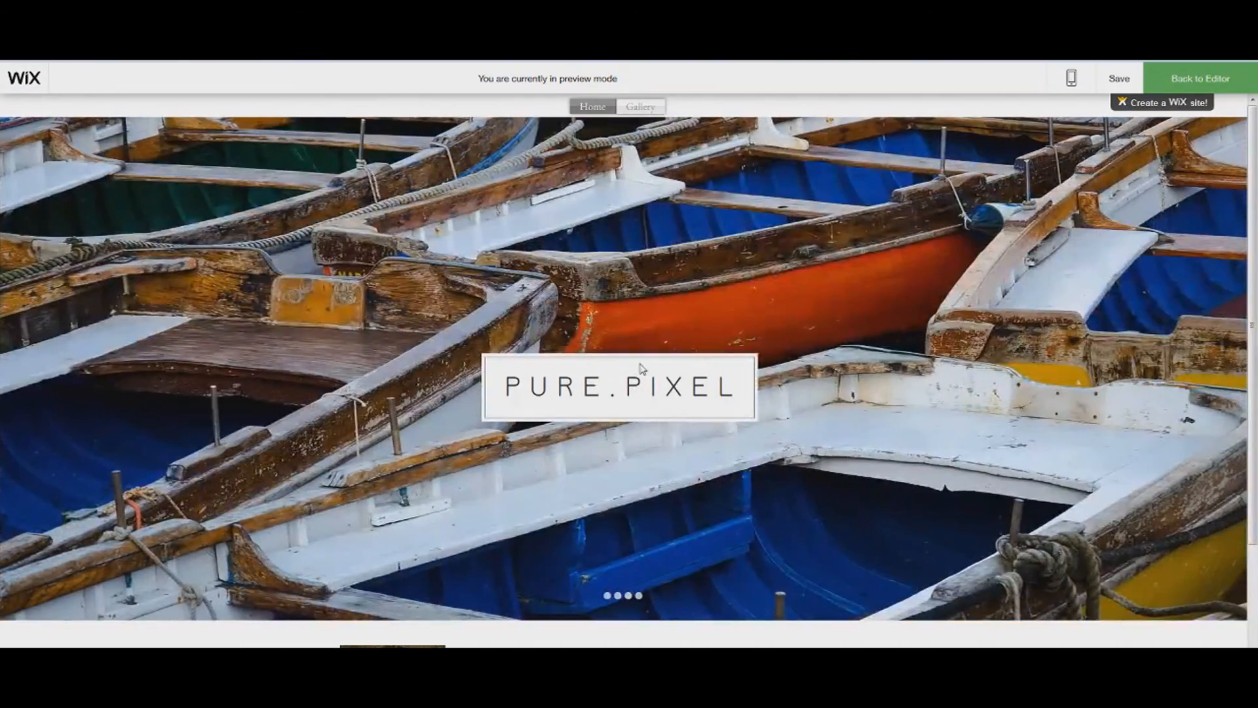
pyautogui.click(1167, 81)
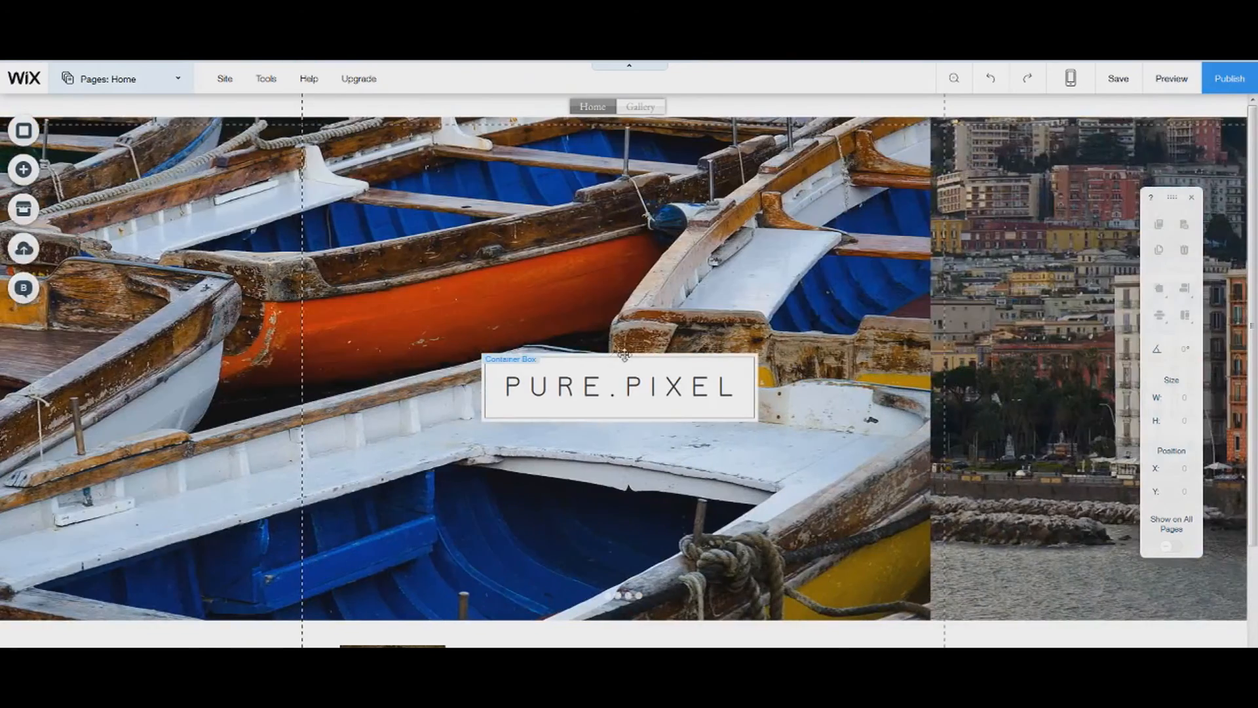
# Try placing the PURE.PIXEL title box at the upper edge of the slideshow, at about Y 48, and preview it
pyautogui.click(616, 360)
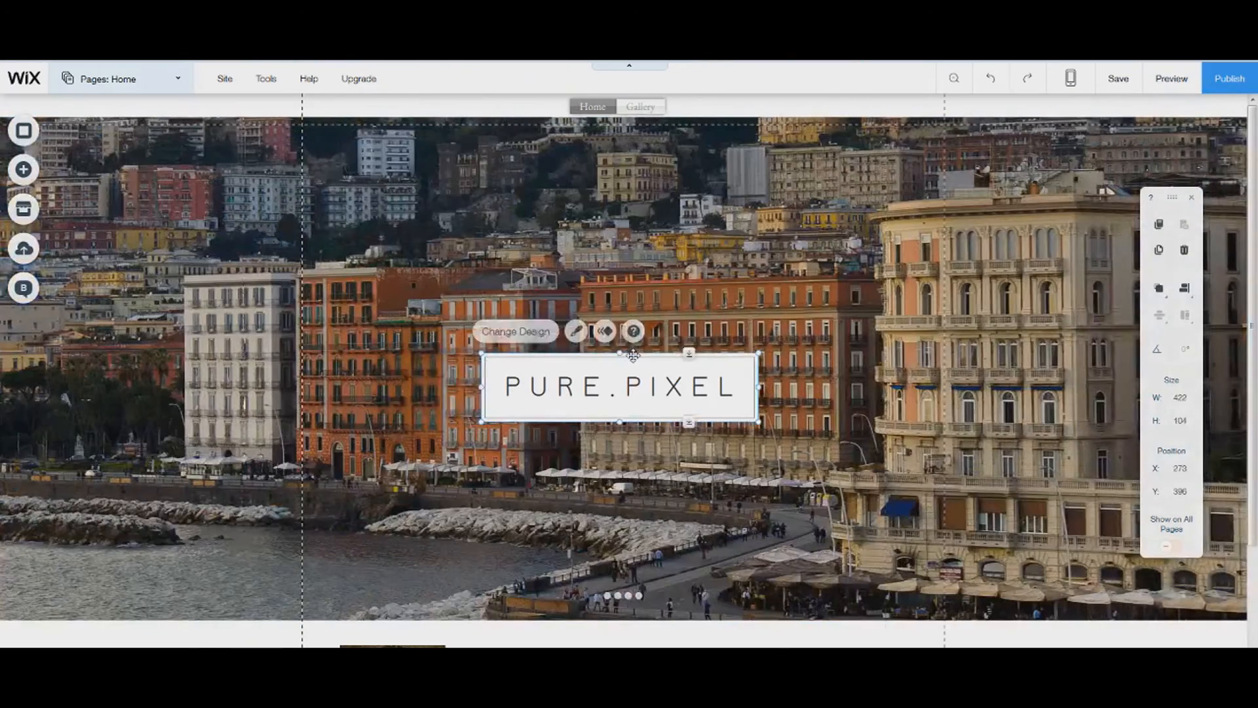
pyautogui.moveTo(633, 353); pyautogui.dragTo(639, 131)
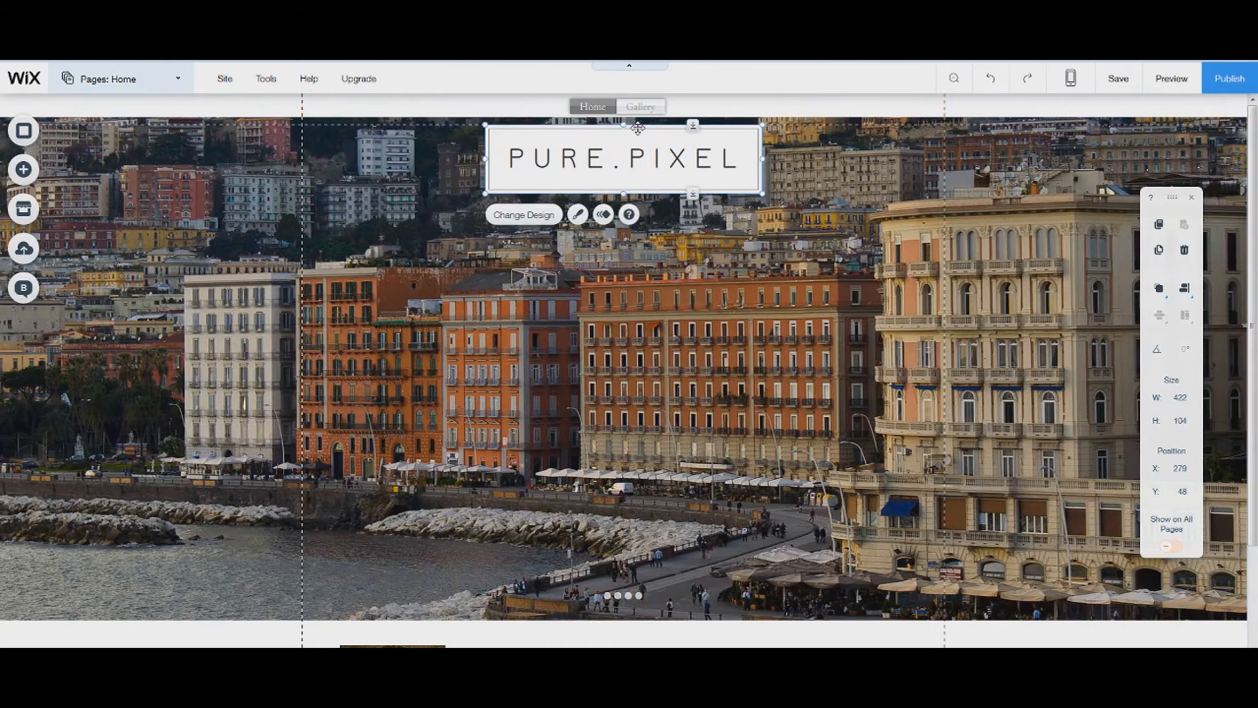
pyautogui.click(1172, 79)
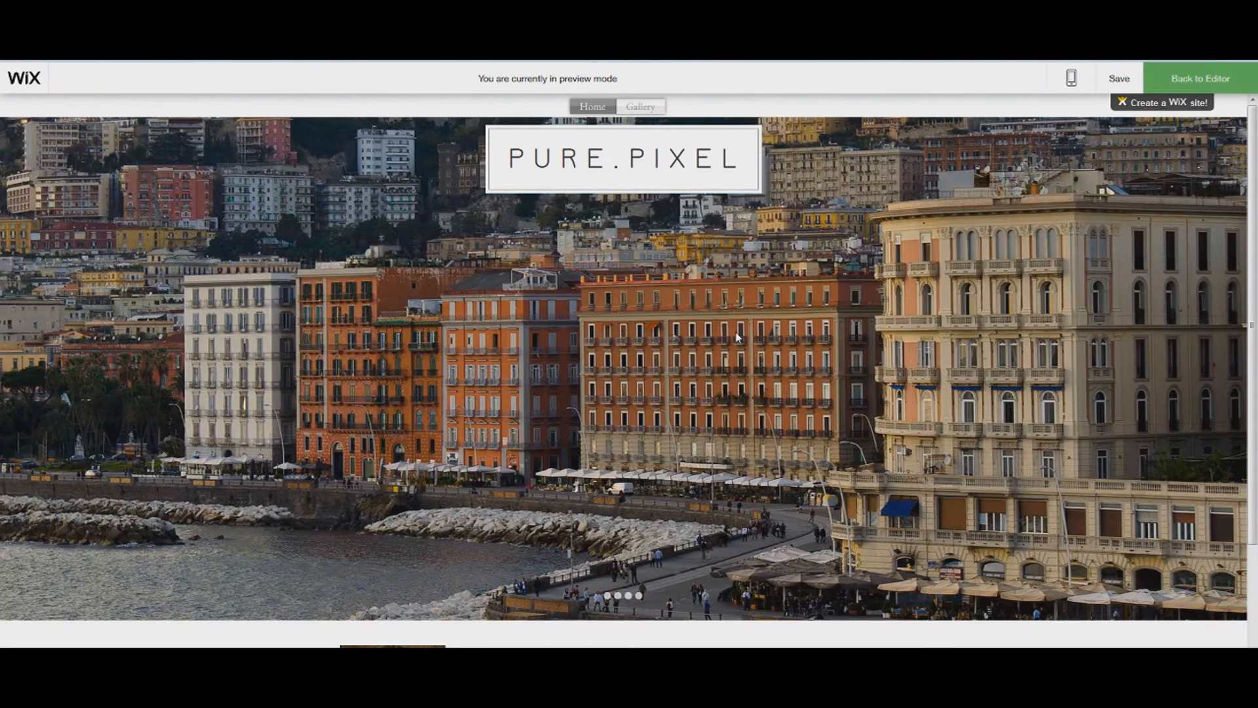
pyautogui.click(619, 595)
pyautogui.click(629, 595)
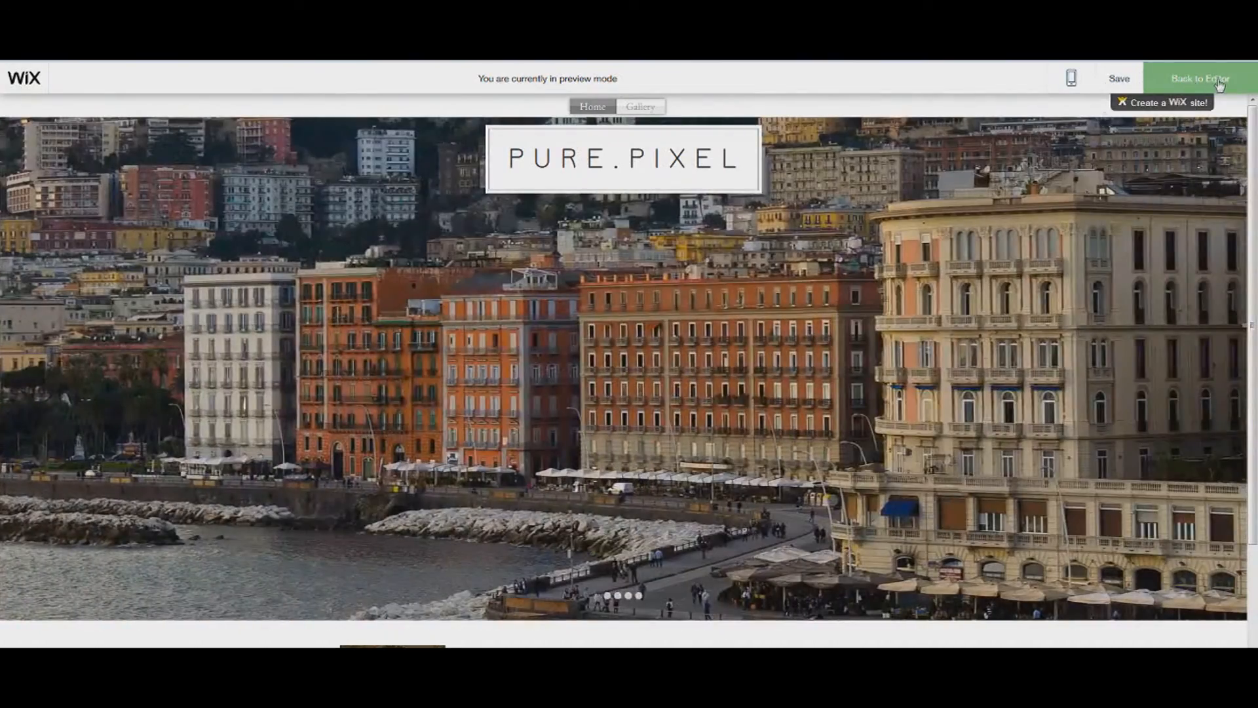
pyautogui.click(1201, 78)
# Try moving the slideshow down below the title box to about Y 324, and return both to their original positions
pyautogui.click(686, 196)
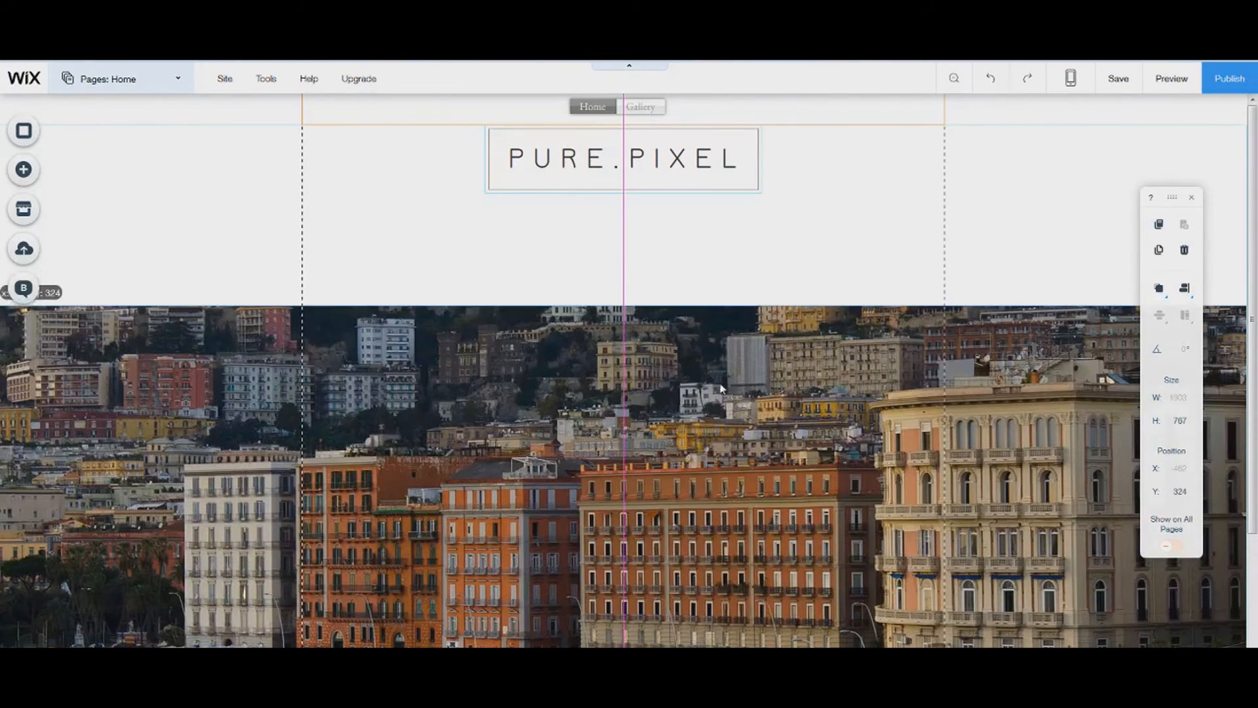
pyautogui.click(706, 327)
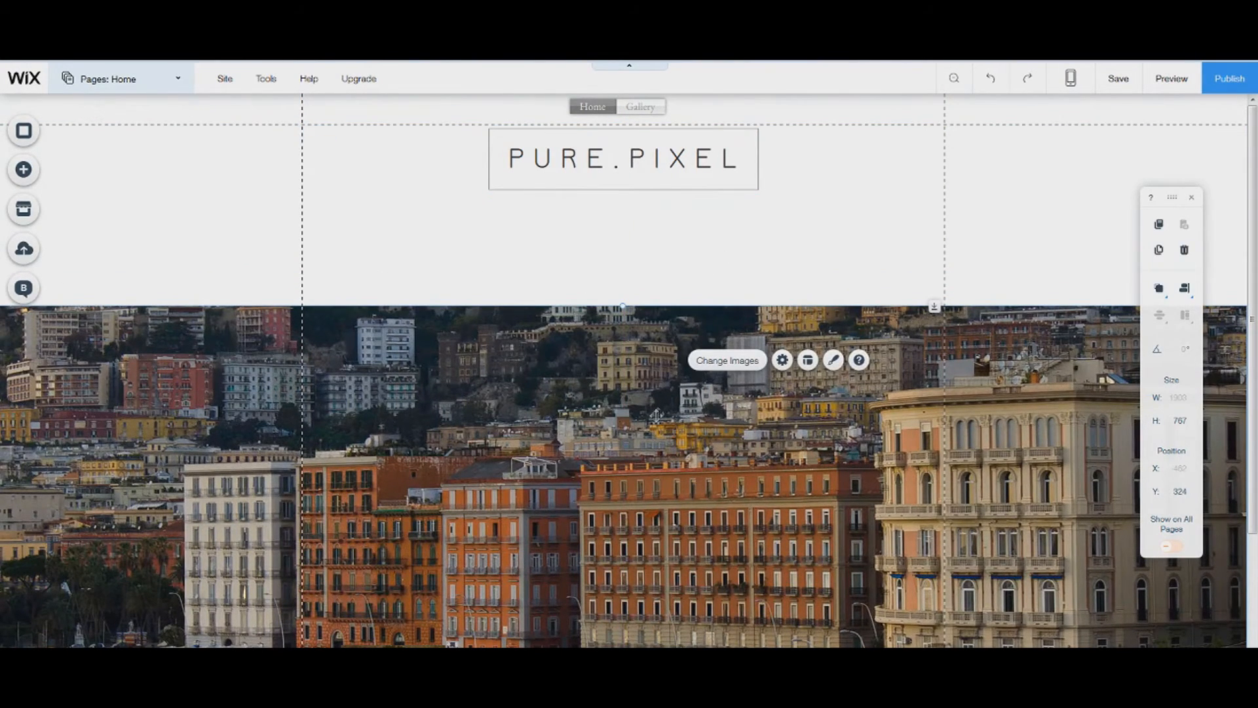
pyautogui.moveTo(656, 415); pyautogui.dragTo(634, 186)
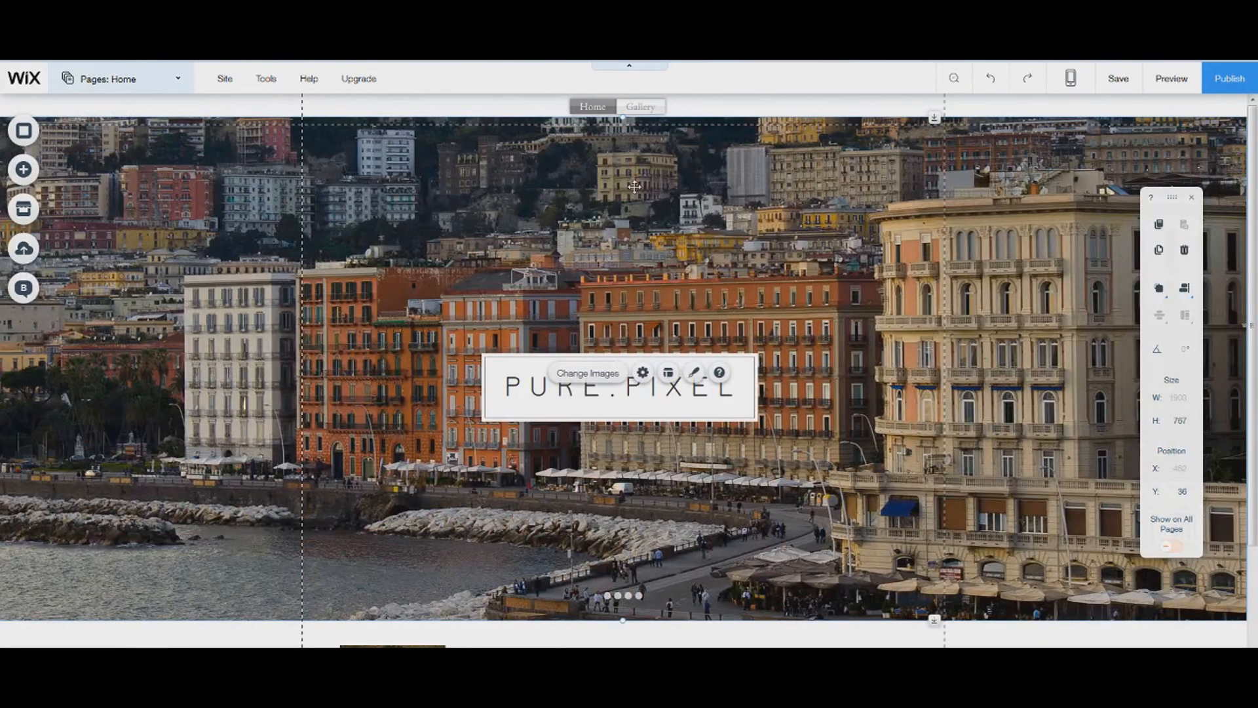
# Try the centre text alignment in the slideshow's layout and set it to right-aligned
pyautogui.click(670, 375)
pyautogui.click(168, 609)
pyautogui.click(200, 607)
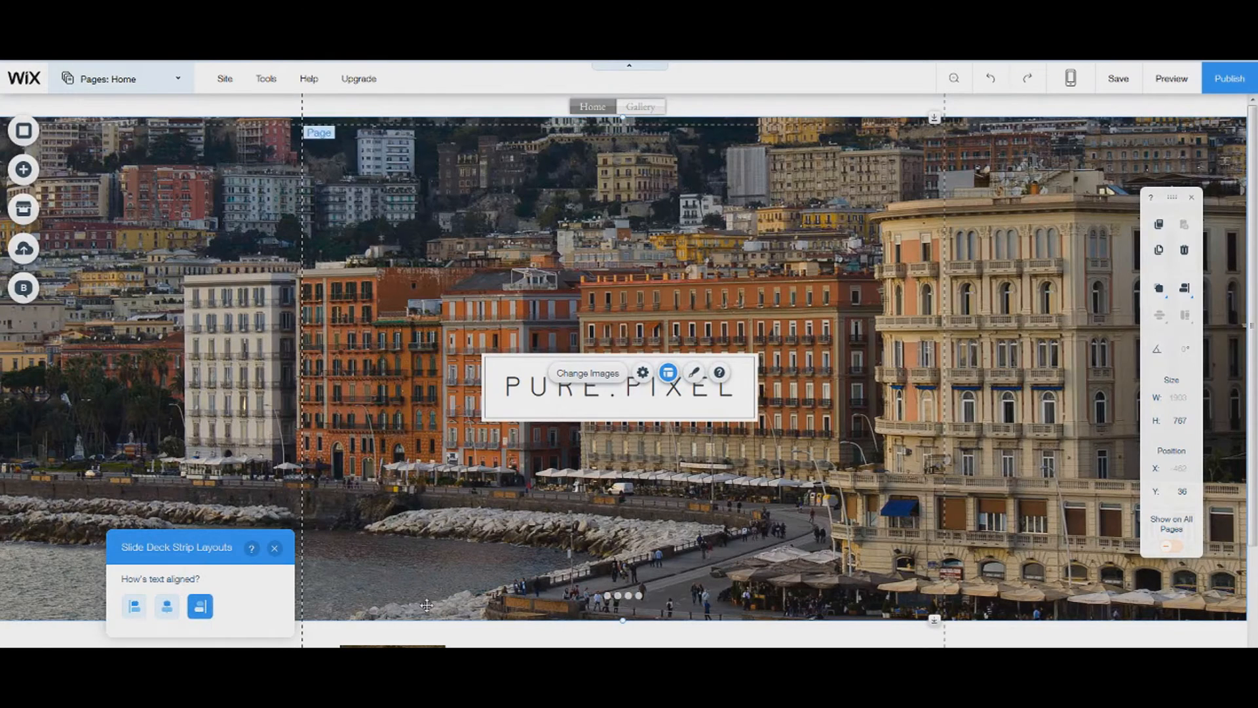
# Change the slideshow's gallery design to the grid of triangular photos
pyautogui.click(694, 375)
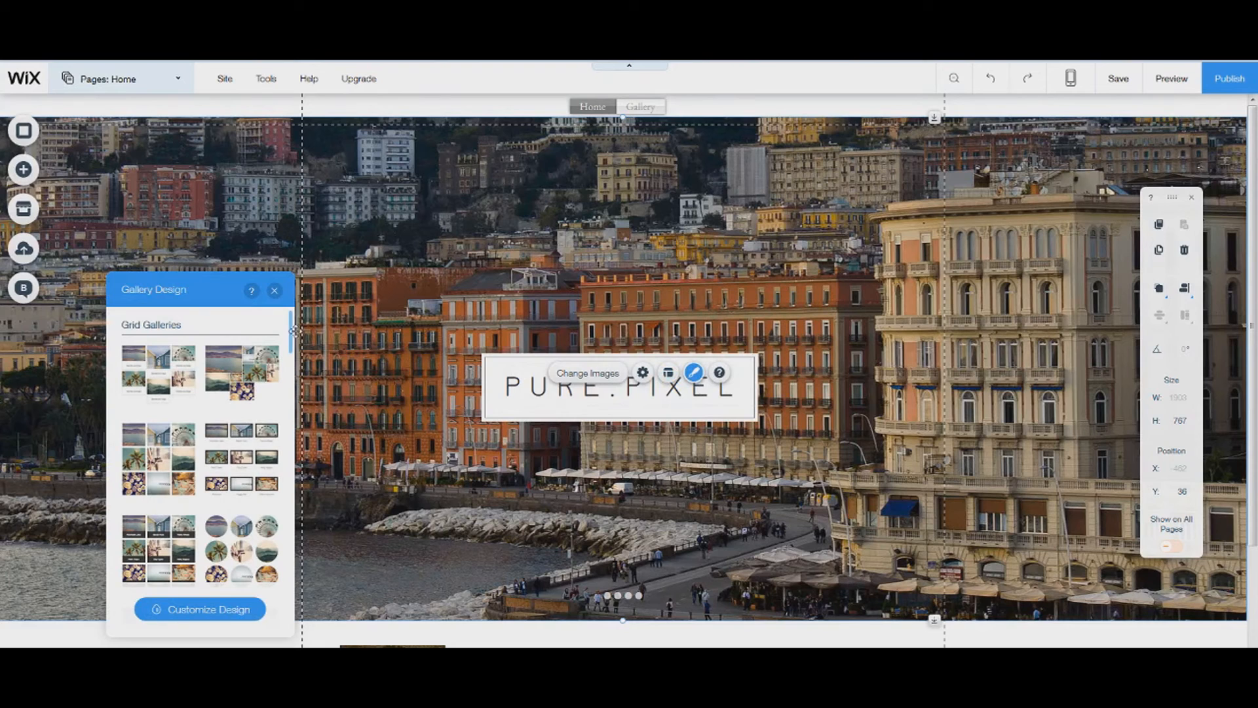
pyautogui.moveTo(292, 351); pyautogui.dragTo(290, 436)
pyautogui.click(144, 439)
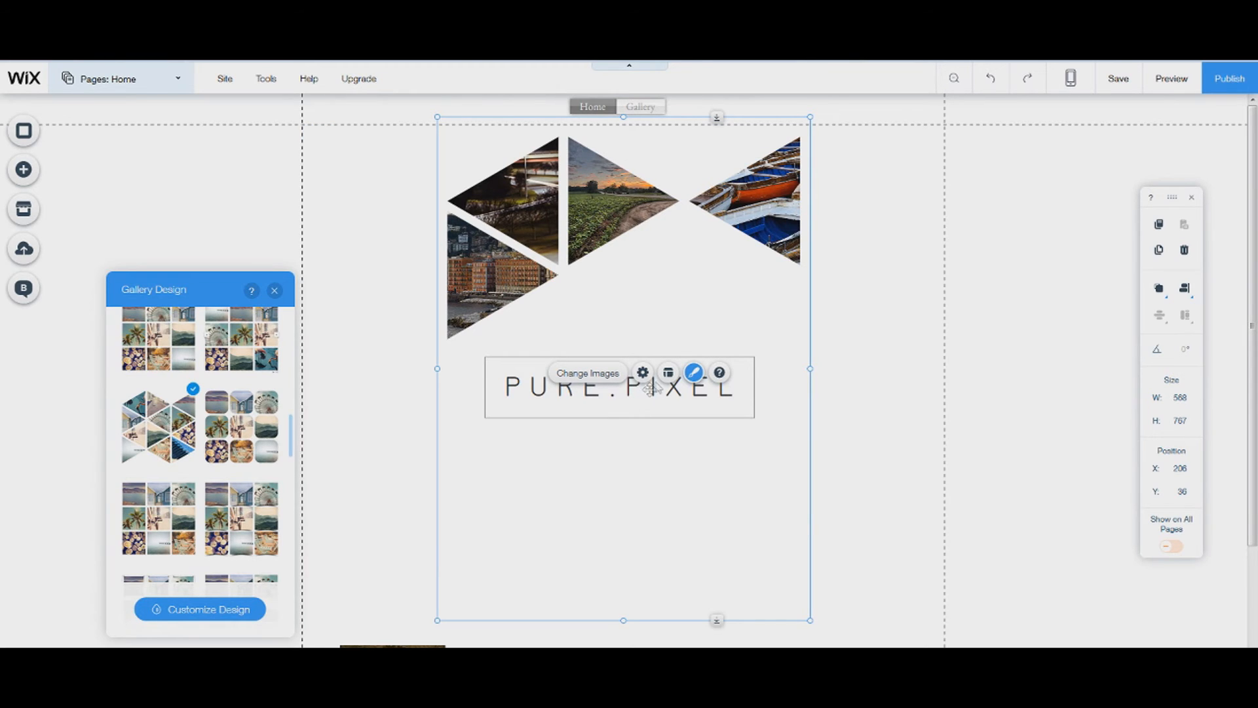
# Preview the page, open the shoreline photo from the triangular gallery at full size, and return to editing
pyautogui.click(1170, 80)
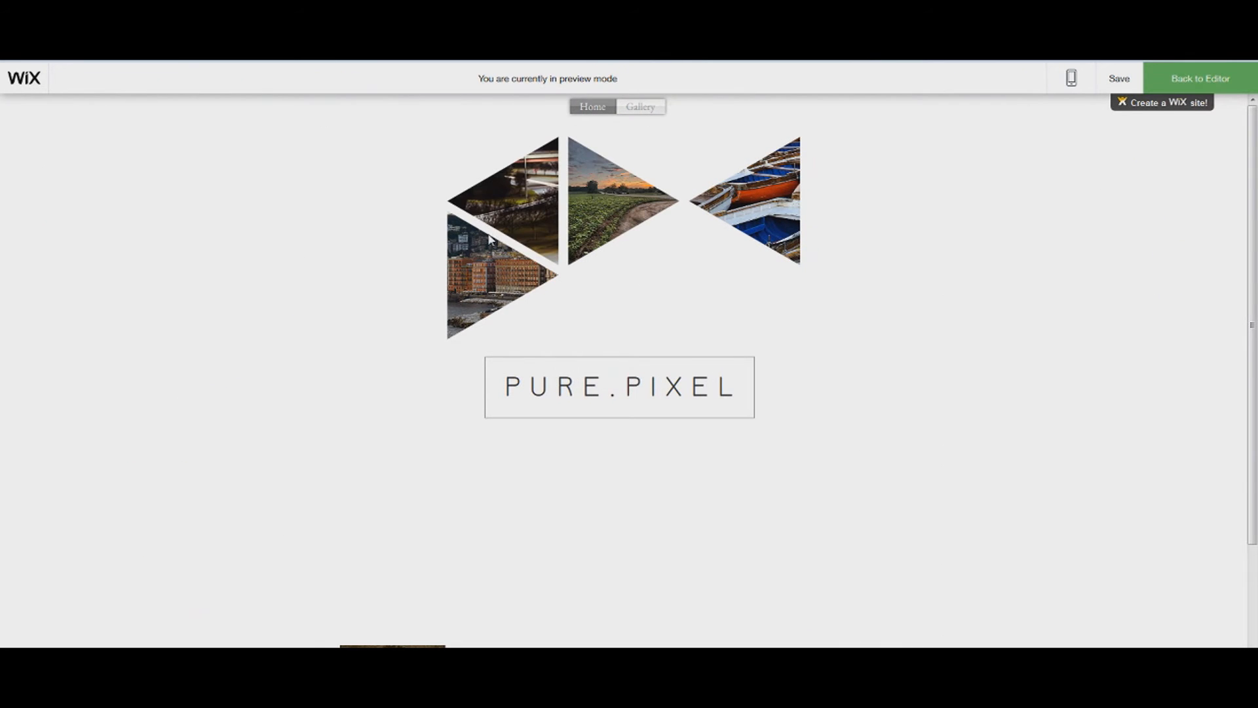
pyautogui.click(483, 293)
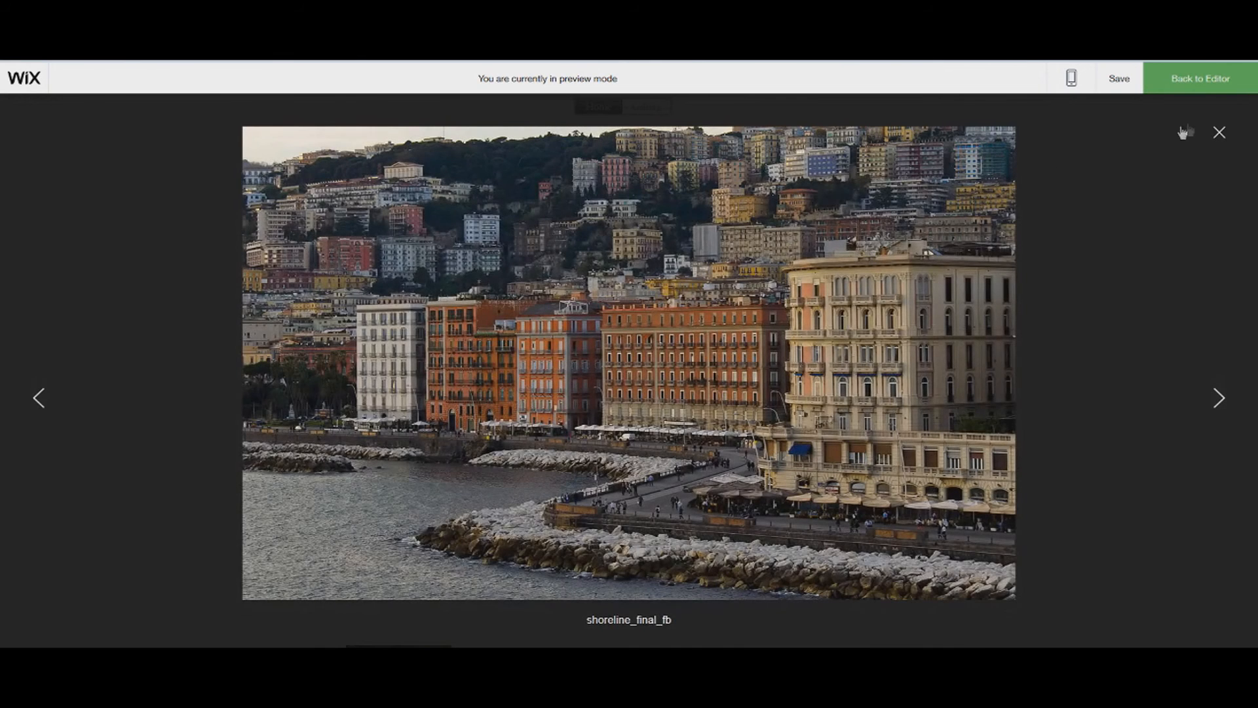
pyautogui.click(1219, 131)
pyautogui.click(1183, 77)
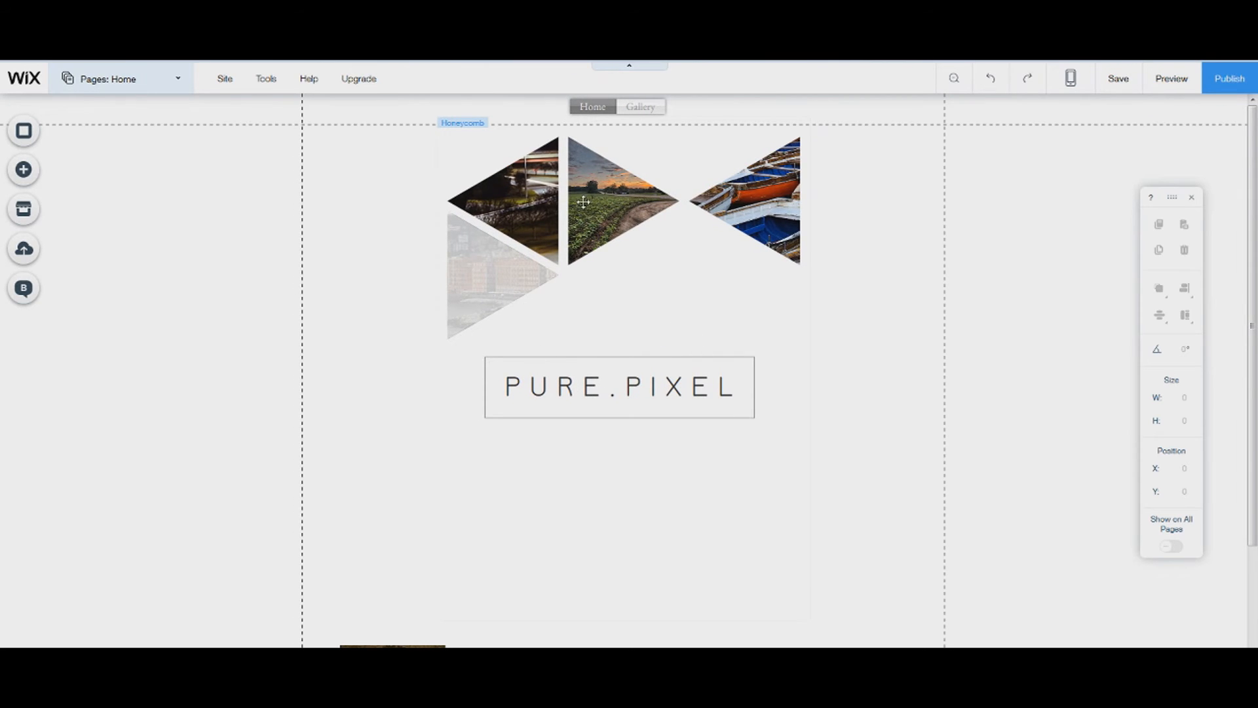
# Add the night harbour, Nikon lens, blurred lights, boats and grey landscape photos to the triangular gallery, and remove the duplicate boats photo
pyautogui.doubleClick(668, 310)
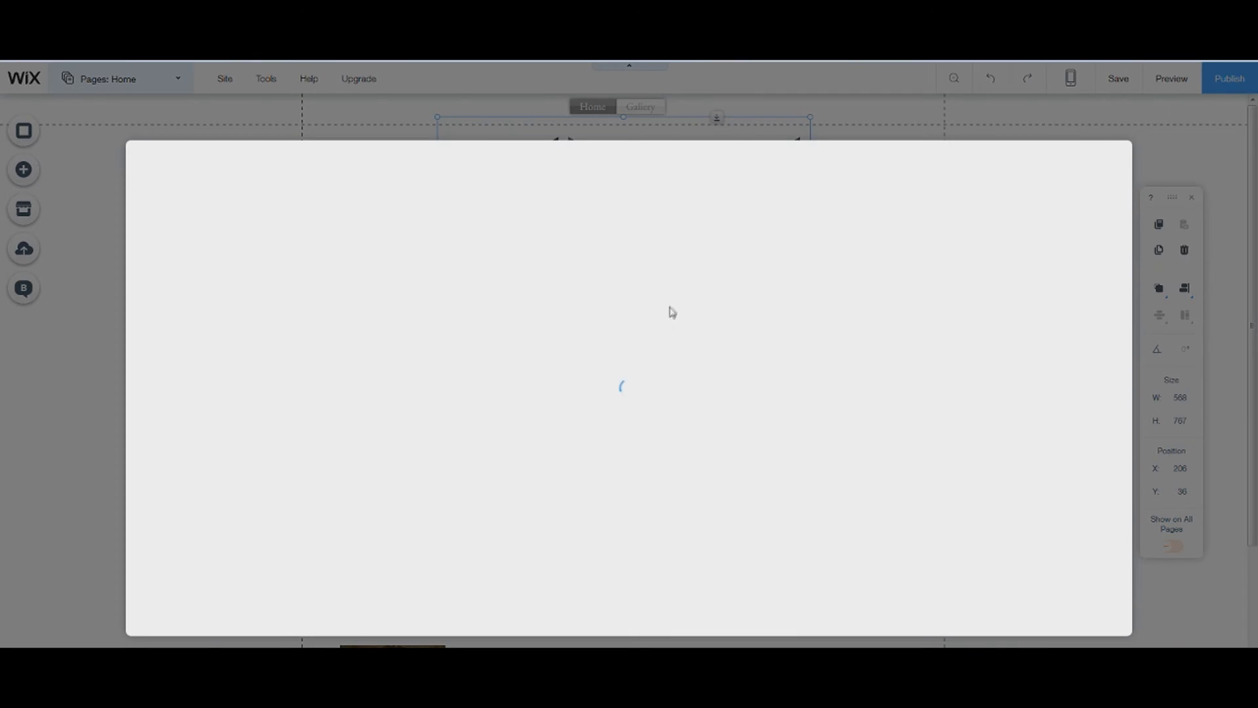
pyautogui.click(895, 195)
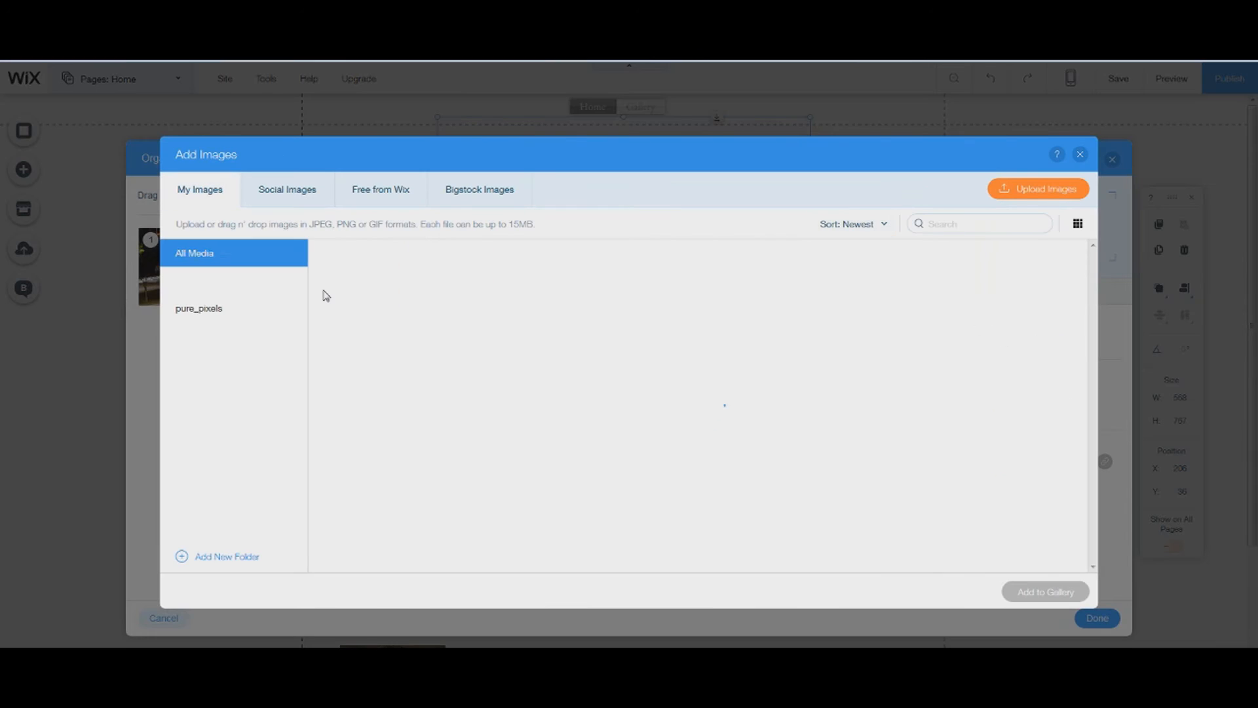
pyautogui.click(561, 321)
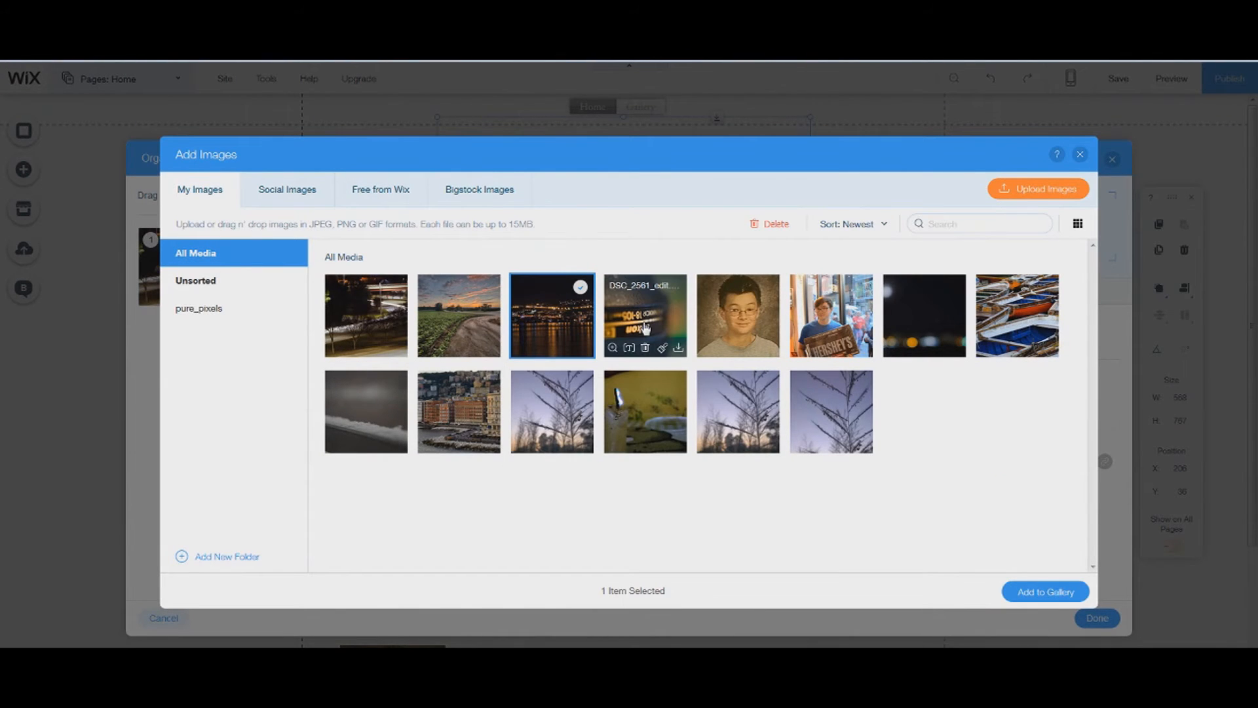
pyautogui.click(646, 328)
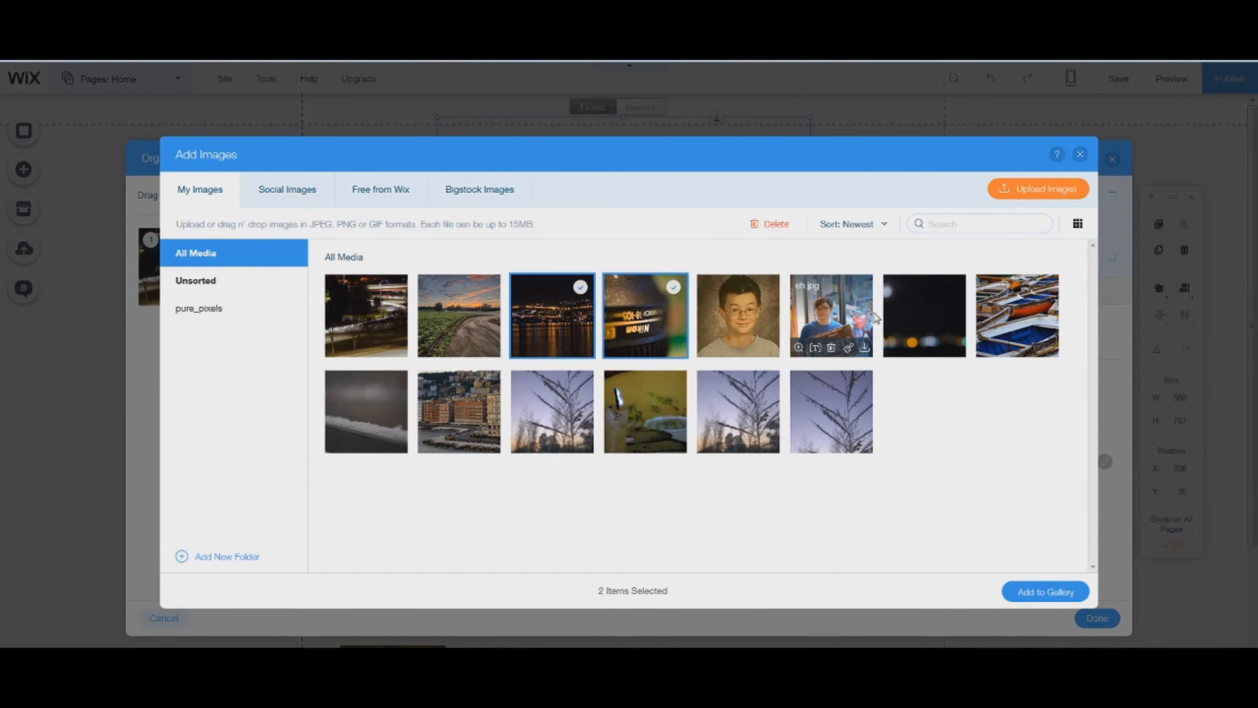
pyautogui.click(945, 326)
pyautogui.click(1014, 321)
pyautogui.click(366, 433)
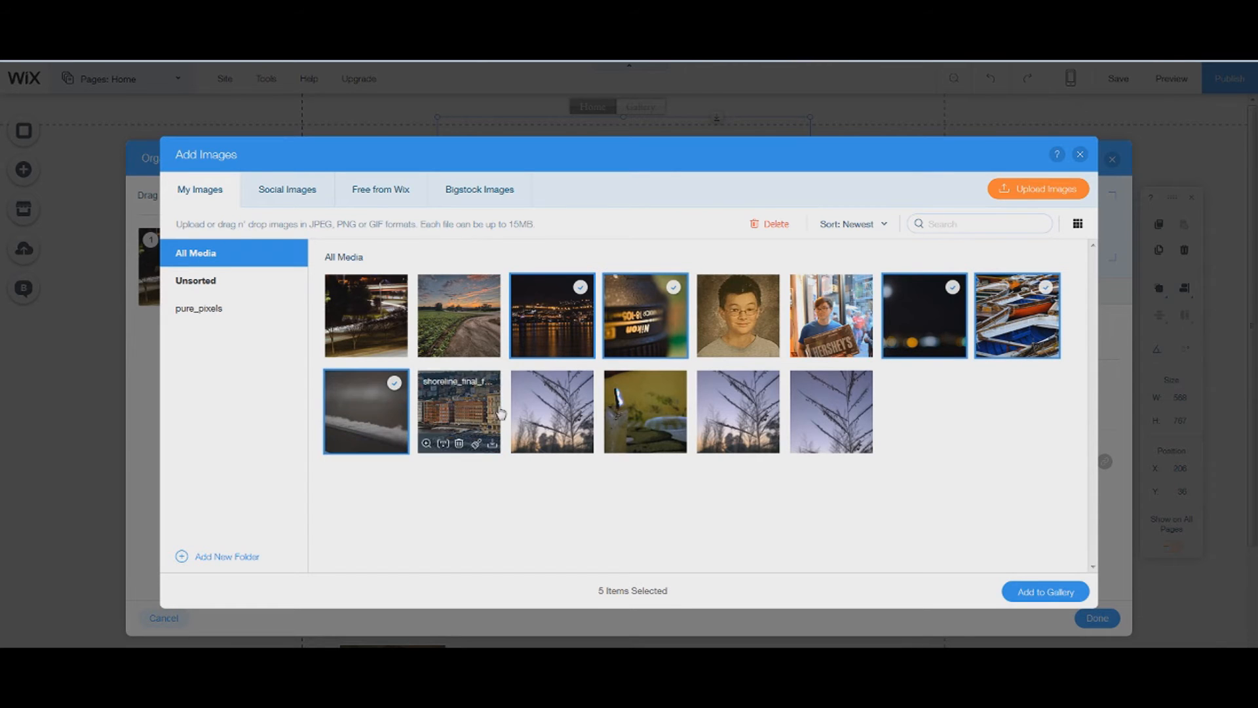
pyautogui.click(1042, 591)
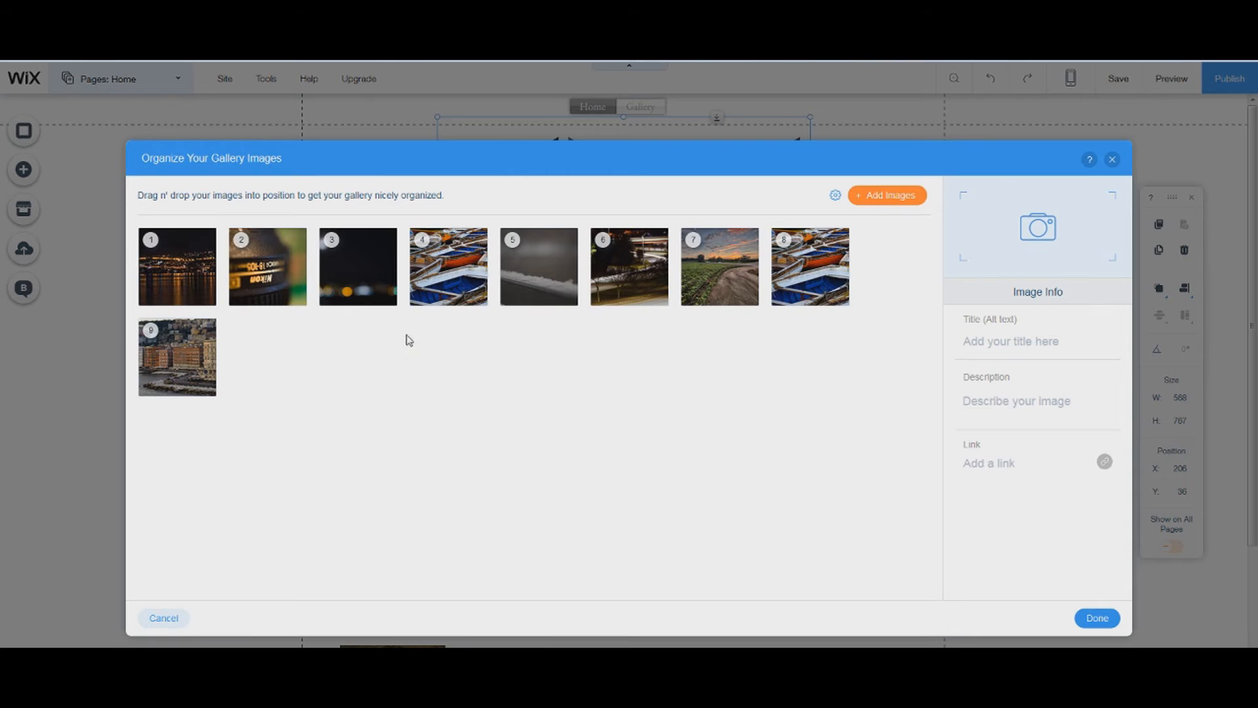
pyautogui.click(839, 296)
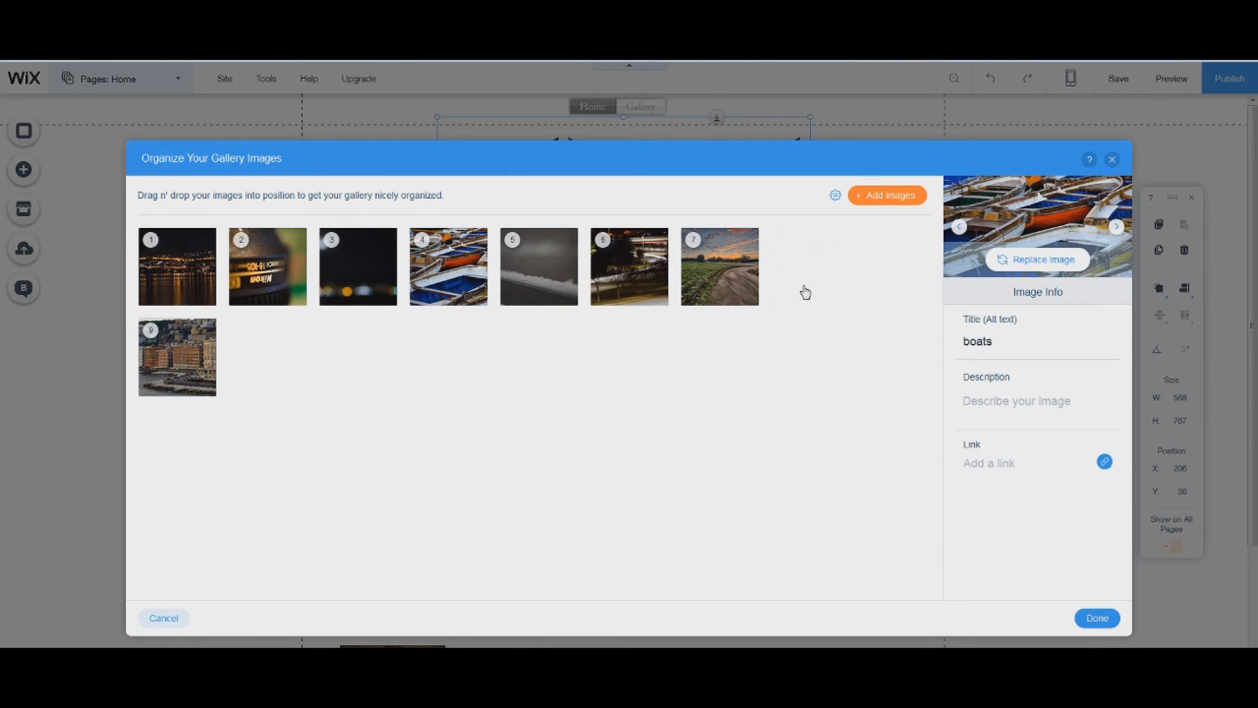
# Upload 2.jpg and rept.jpg from the computer to the image library
pyautogui.click(891, 195)
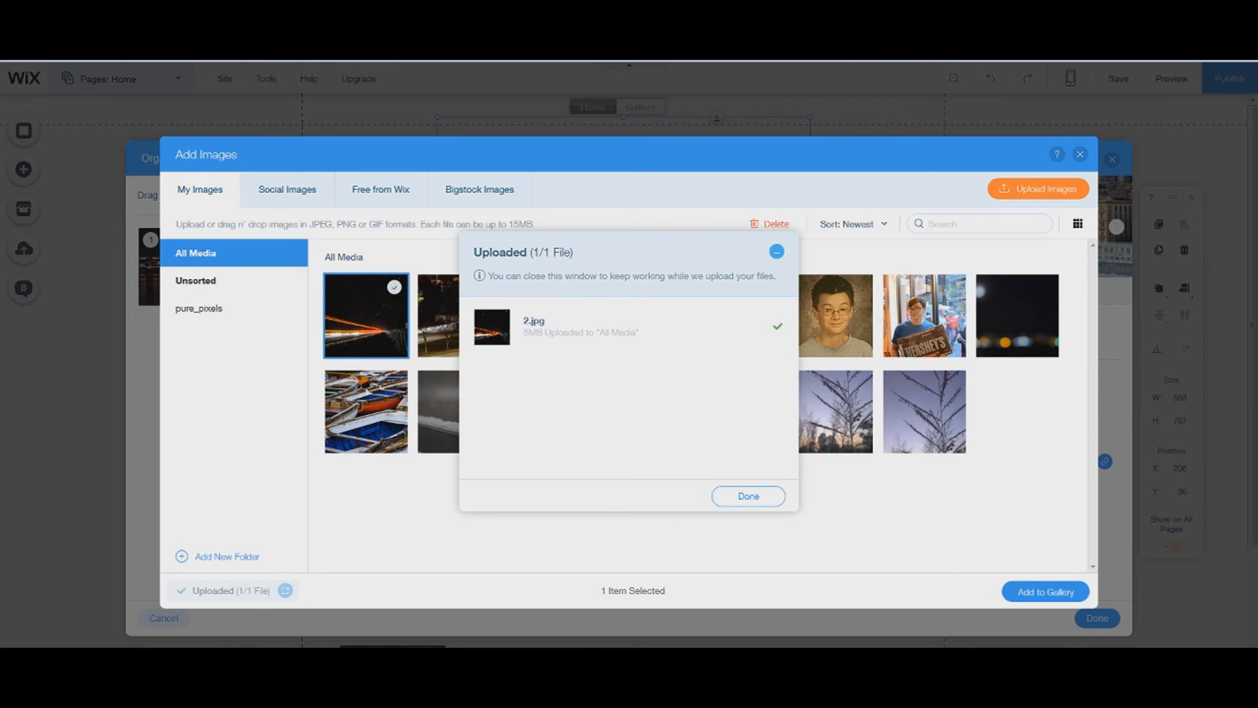
pyautogui.moveTo(1257, 367); pyautogui.dragTo(854, 472)
pyautogui.click(757, 314)
pyautogui.click(766, 498)
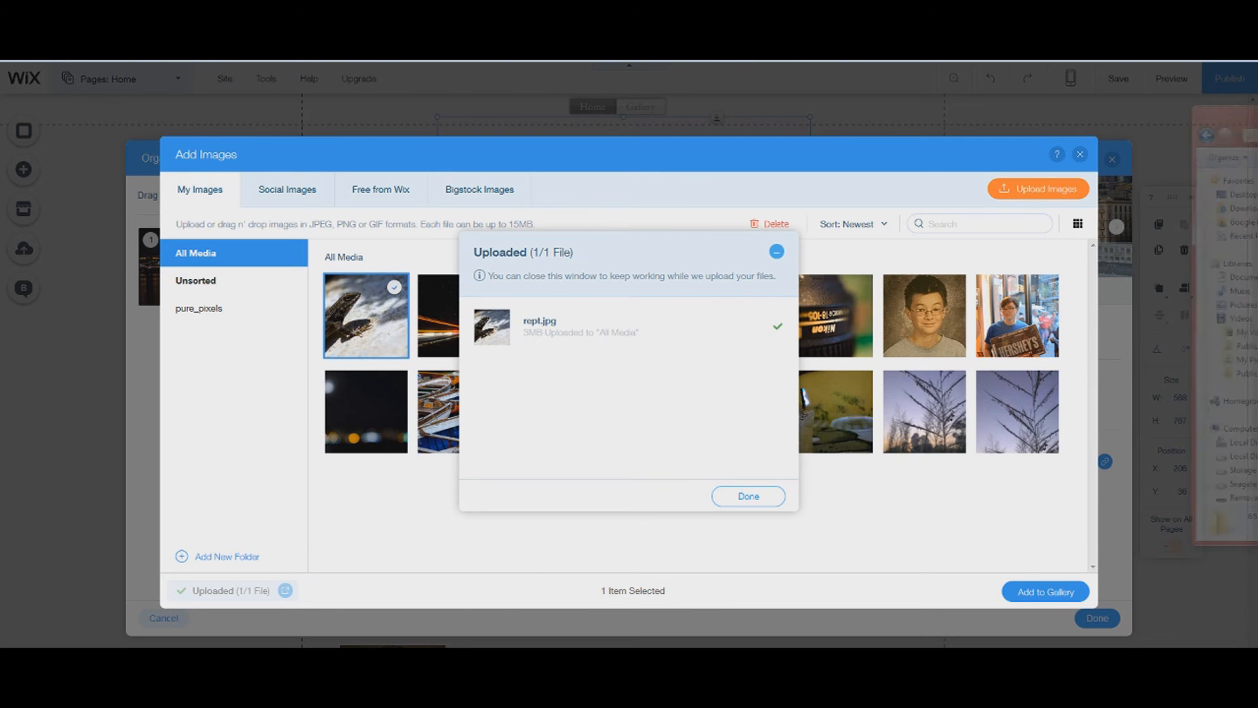
# Browse the 9.11, DSLR and trip new folders on the external drive for more photos
pyautogui.moveTo(1257, 184); pyautogui.dragTo(784, 184)
pyautogui.scroll(-8, 931, 353)
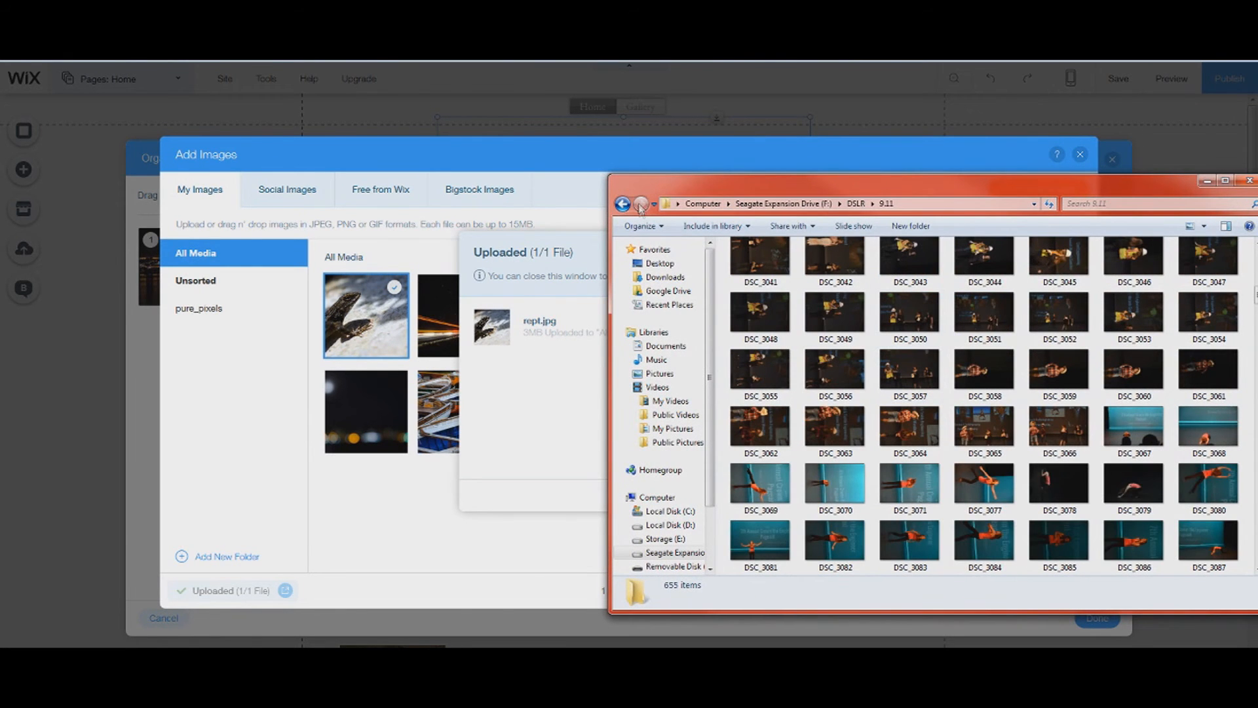
pyautogui.click(620, 205)
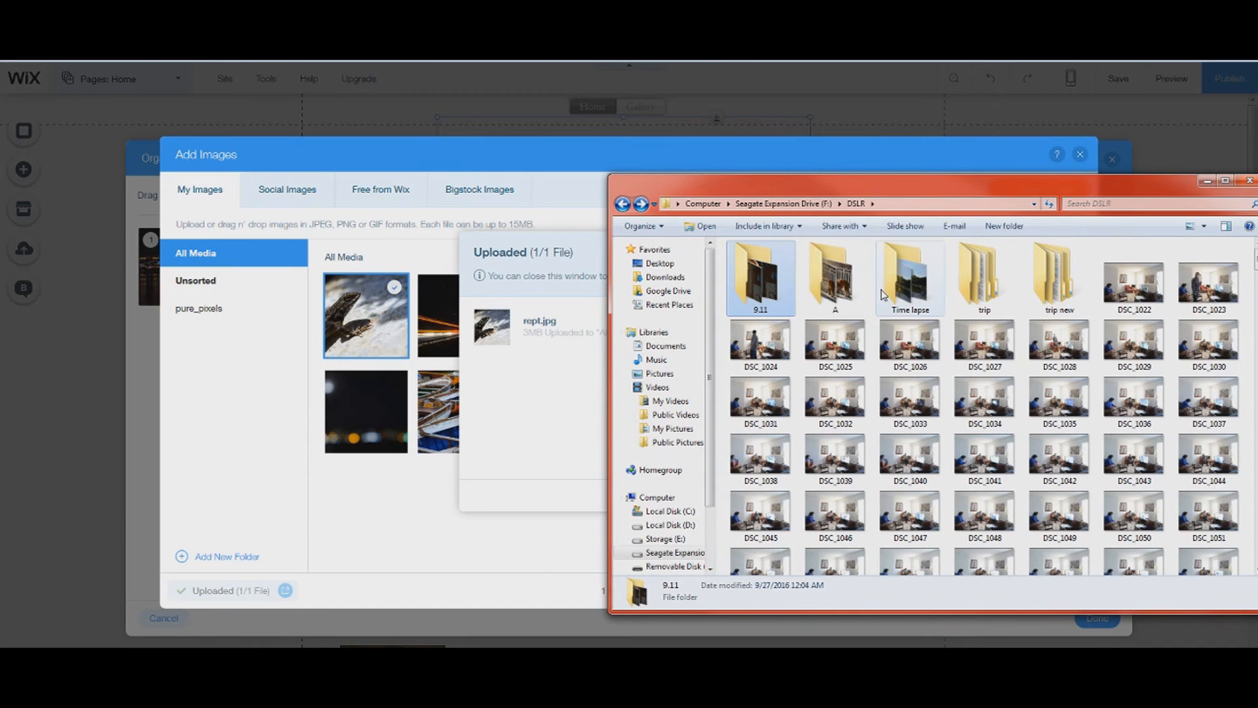
pyautogui.doubleClick(1062, 289)
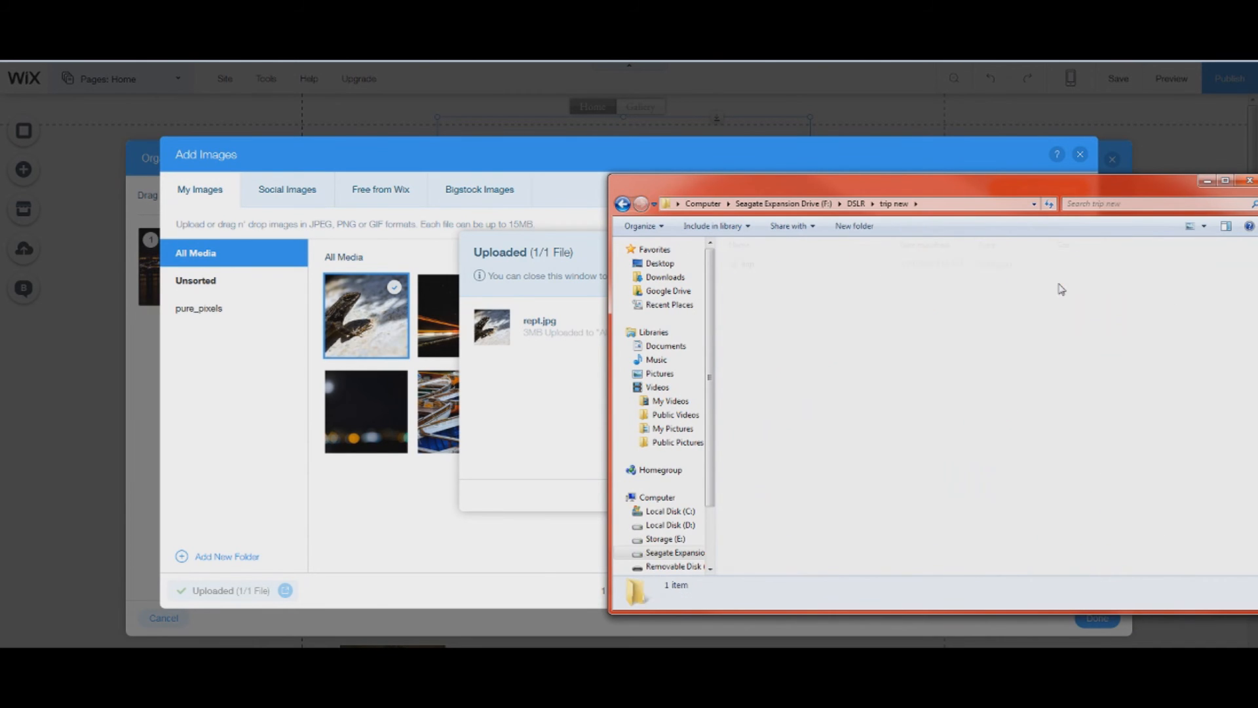
pyautogui.press('BackSpace')
pyautogui.hotkey('alt', 'Tab')
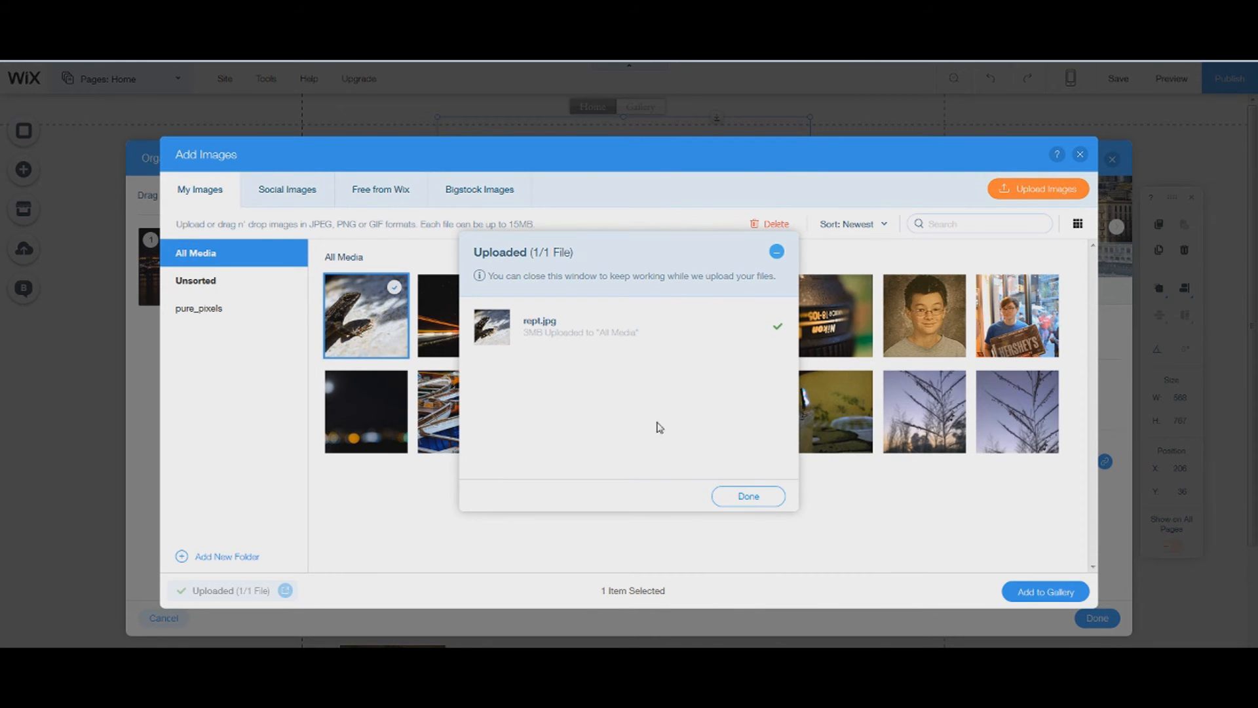
# Add the uploaded rept.jpg and 2.jpg to the triangular gallery and apply the image changes
pyautogui.click(748, 496)
pyautogui.click(1047, 592)
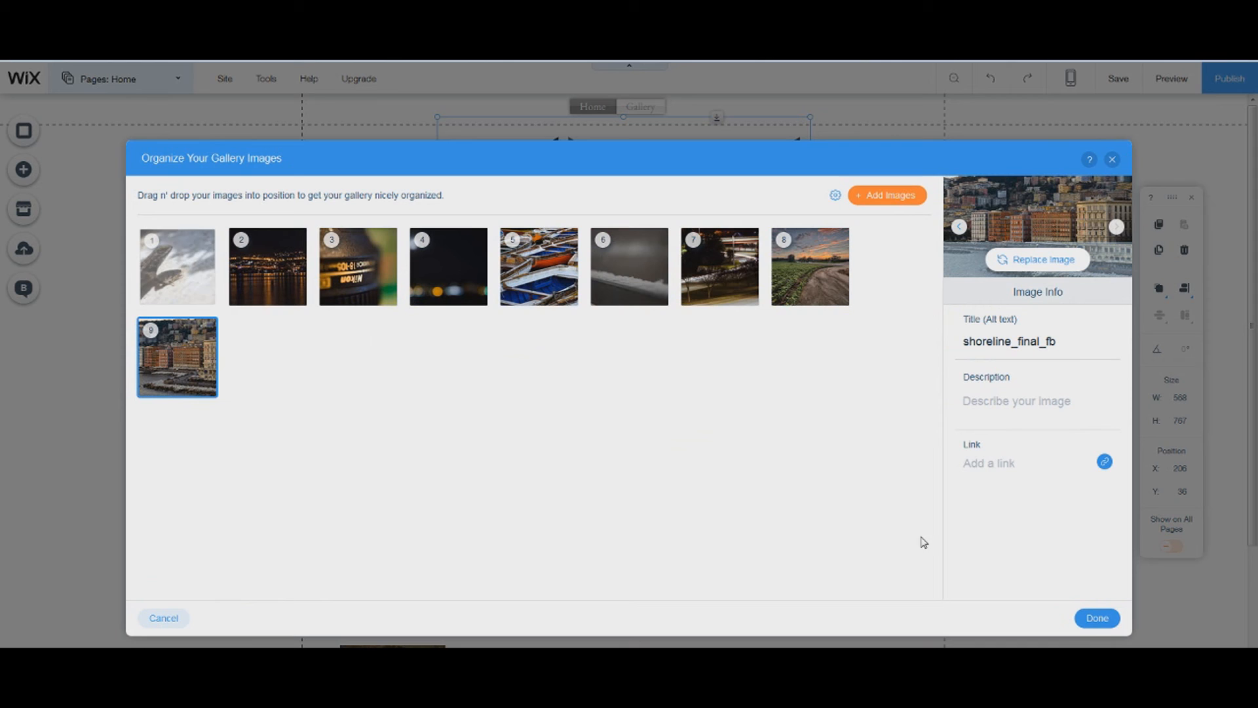
pyautogui.click(885, 202)
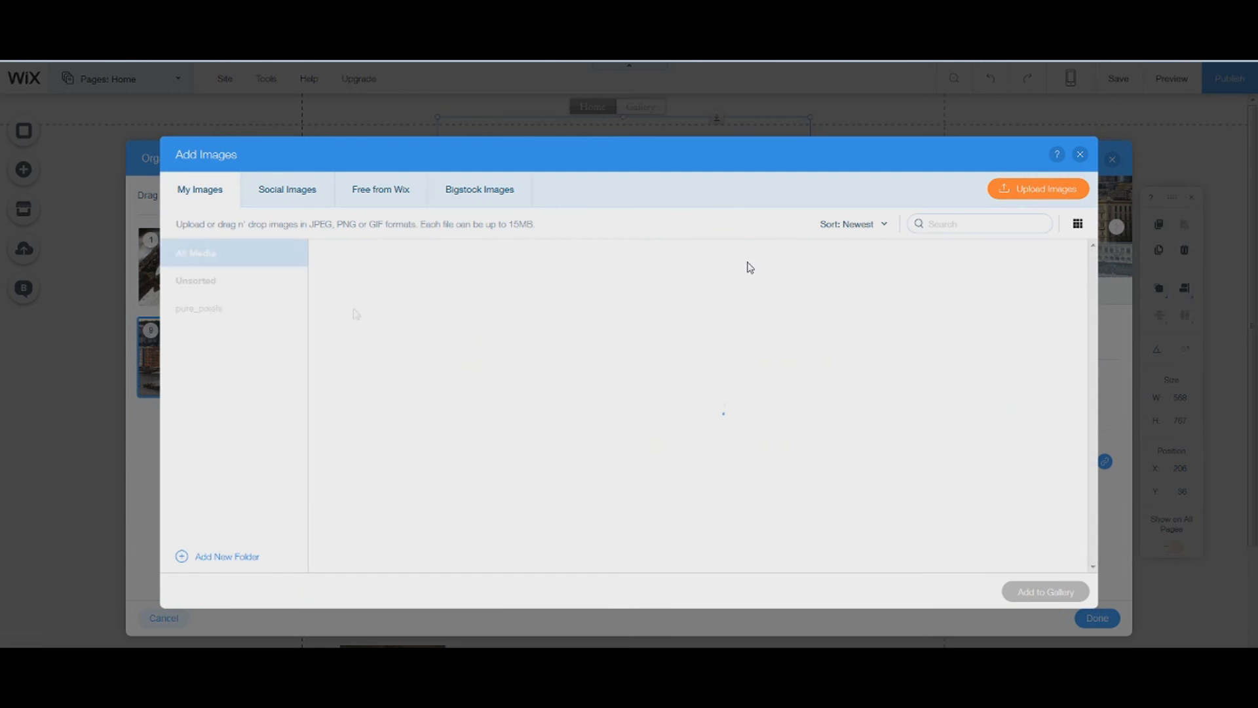
pyautogui.moveTo(464, 341)
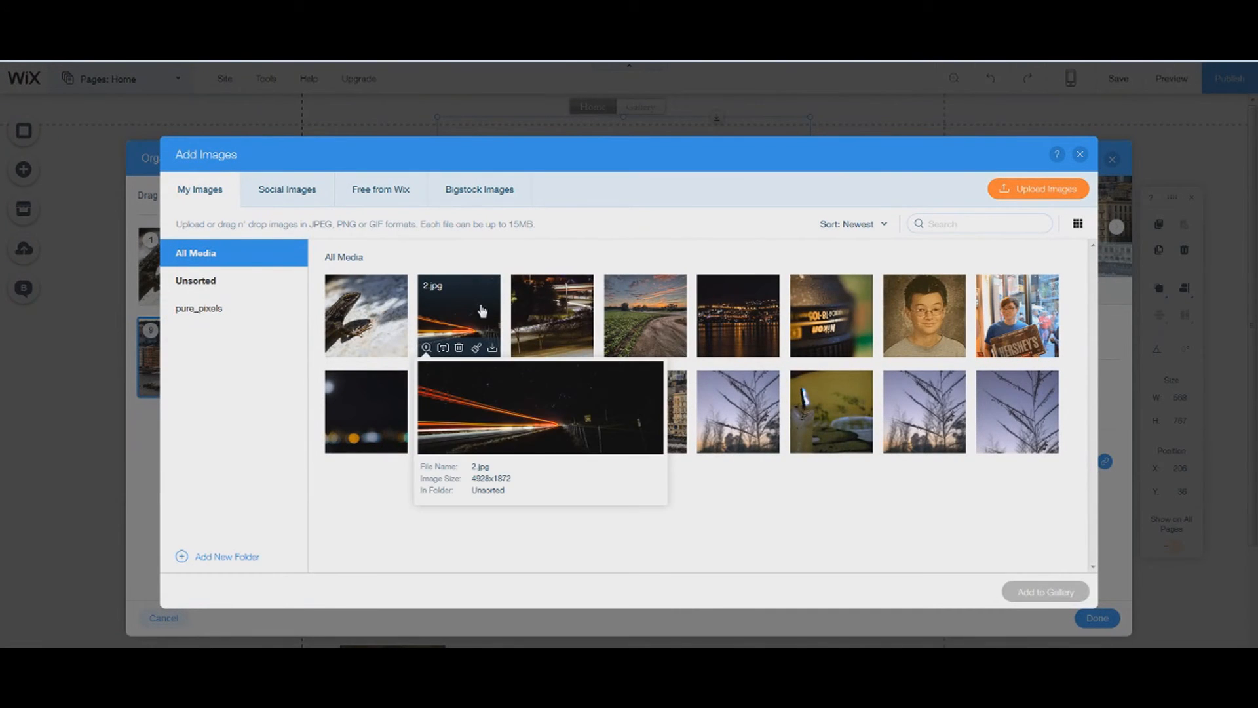
pyautogui.click(483, 311)
pyautogui.click(1055, 594)
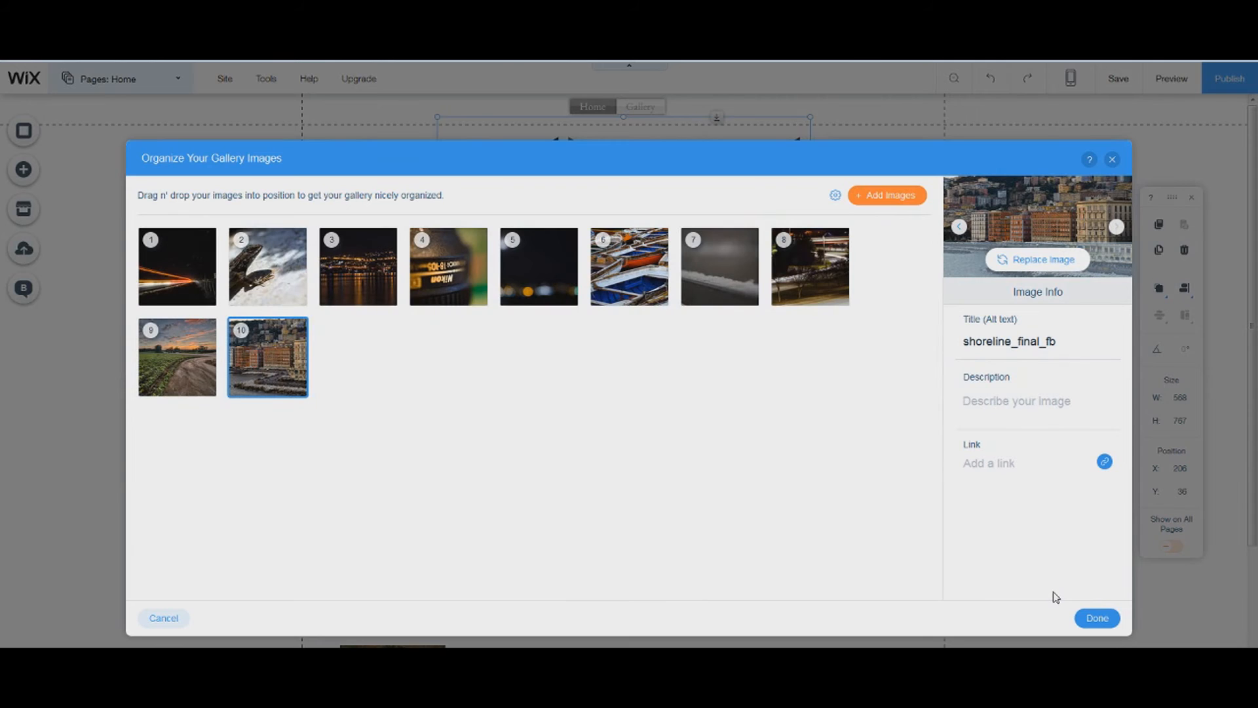
pyautogui.click(1094, 616)
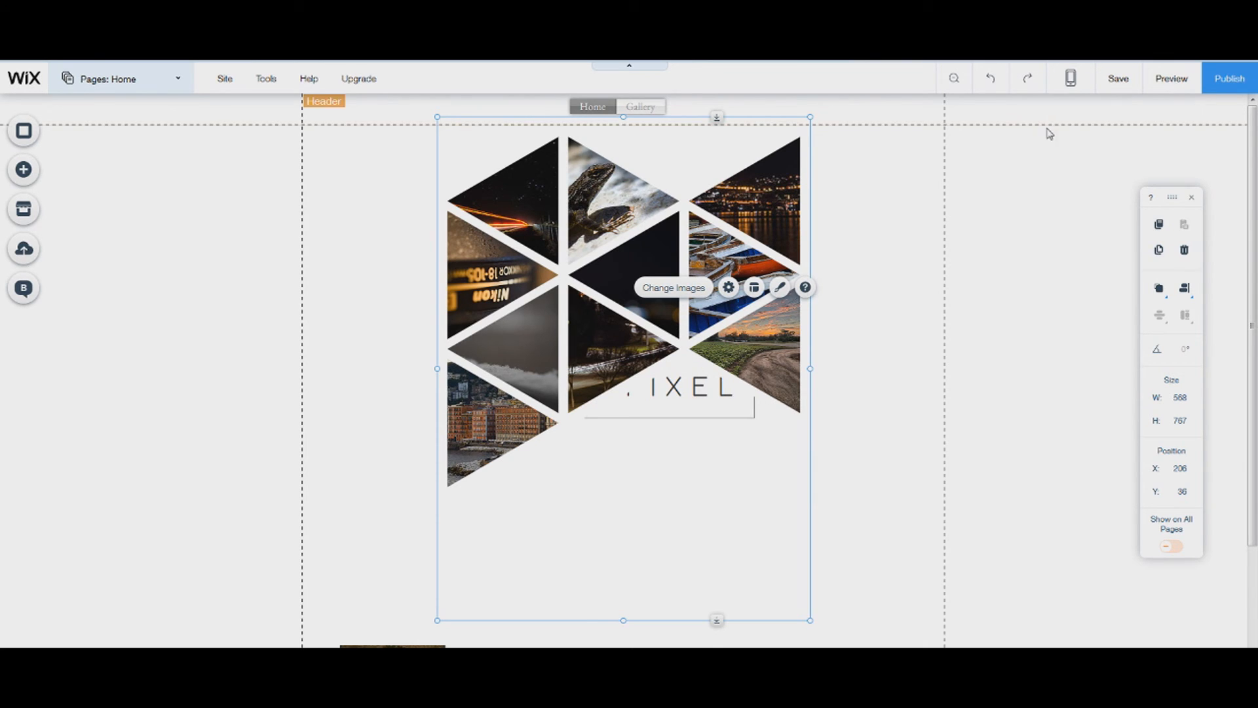
# Move the PURE.PIXEL title box clear of the gallery to about X 778, Y 485, and place the gallery at about X 206, Y 48
pyautogui.click(649, 405)
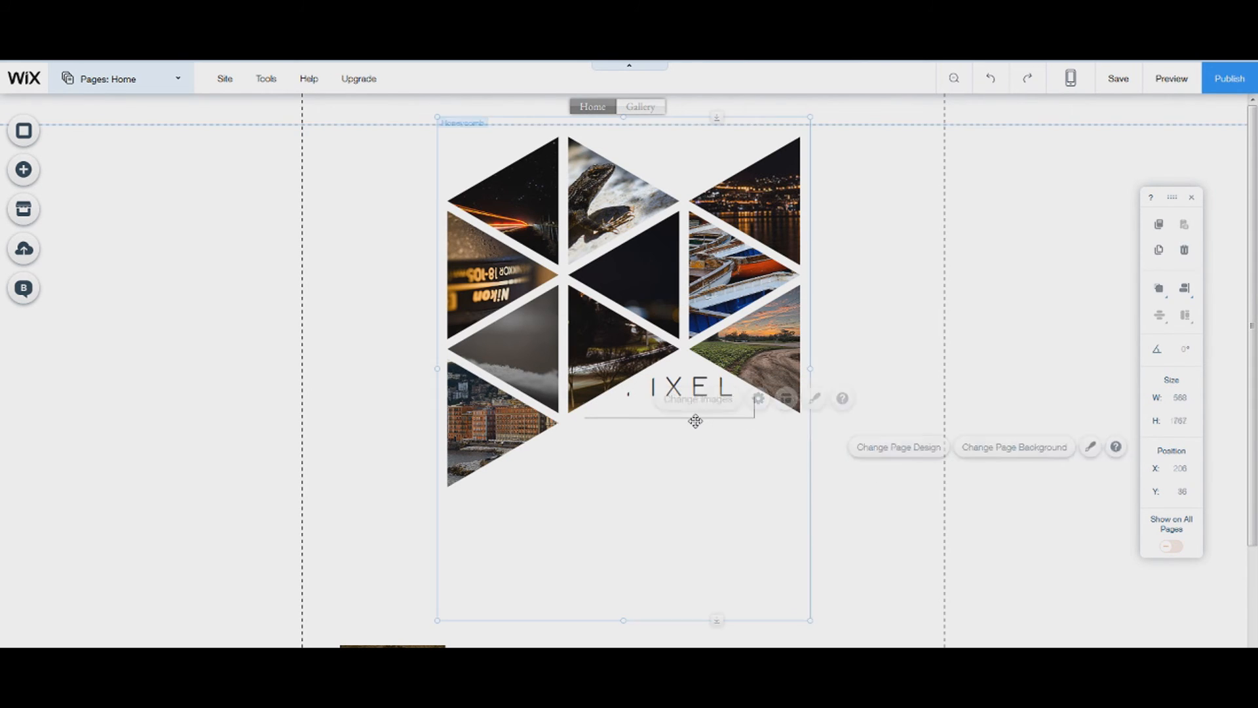
pyautogui.moveTo(692, 417); pyautogui.dragTo(585, 416)
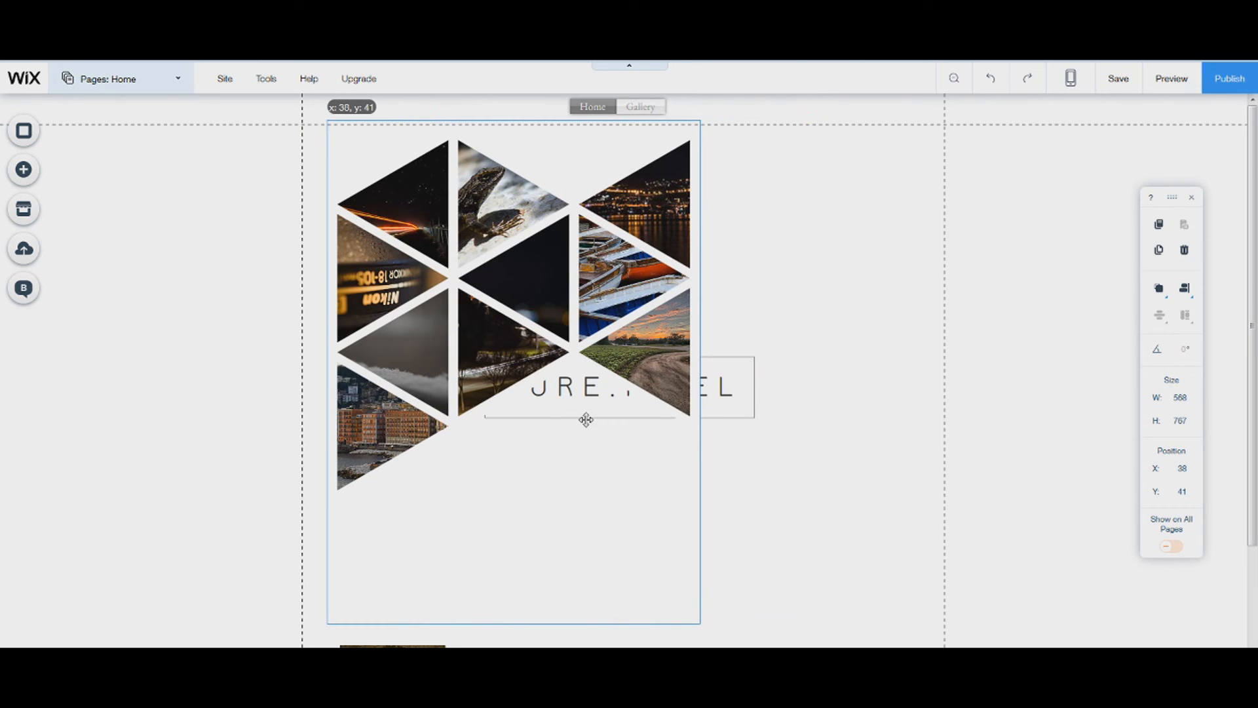
pyautogui.moveTo(749, 416); pyautogui.dragTo(1073, 482)
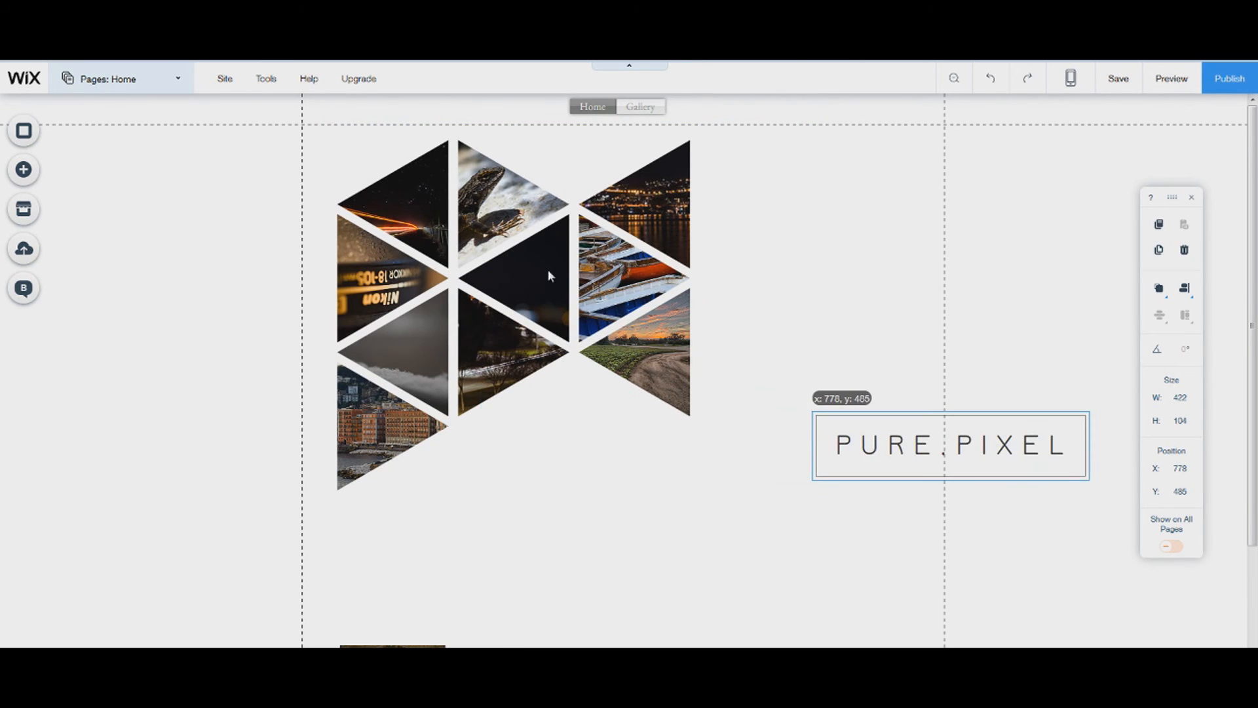
pyautogui.click(565, 233)
pyautogui.moveTo(698, 183); pyautogui.dragTo(807, 194)
# Bring the PURE.PIXEL title box to the front and place it over the gallery at about X 297, Y 379
pyautogui.click(919, 425)
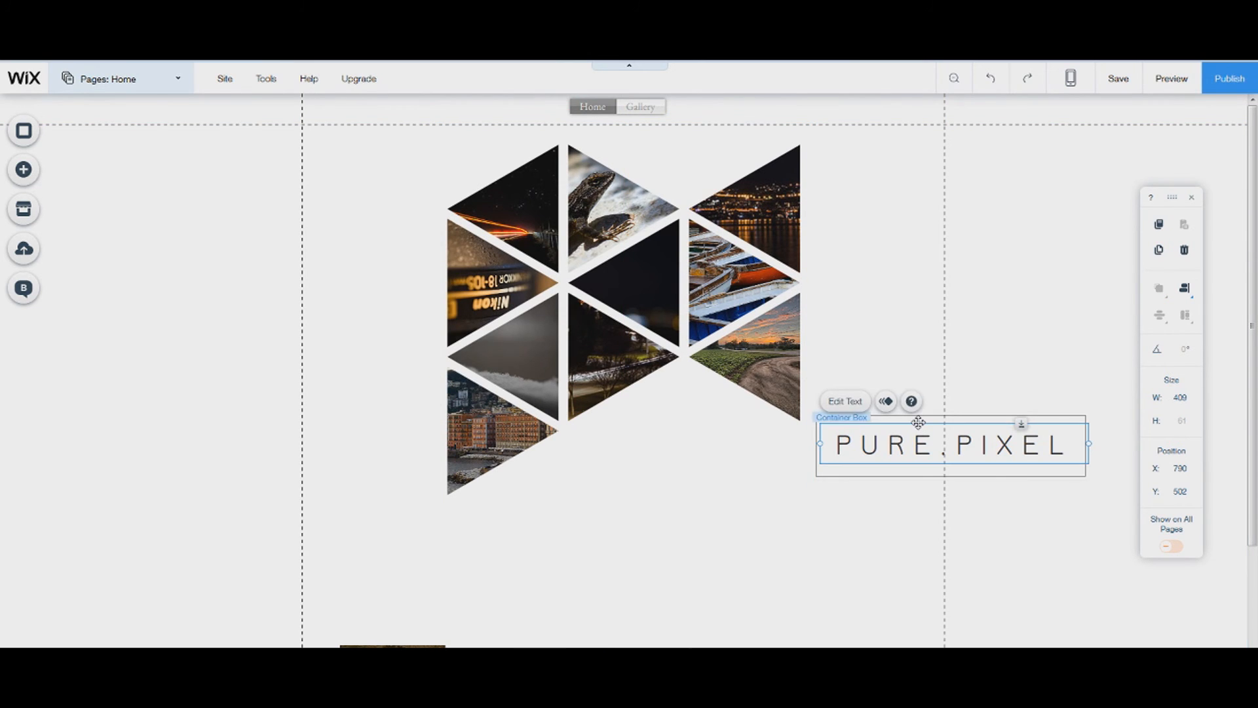
pyautogui.click(919, 422)
pyautogui.rightClick(922, 416)
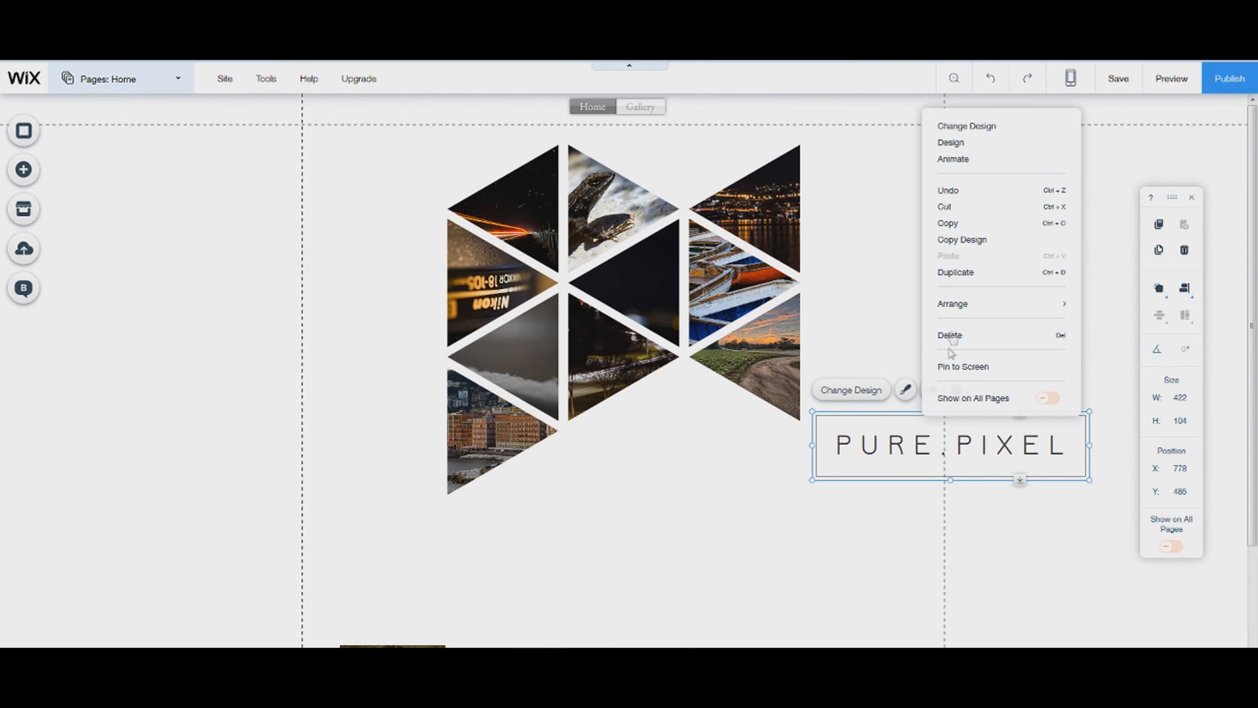
pyautogui.moveTo(957, 310)
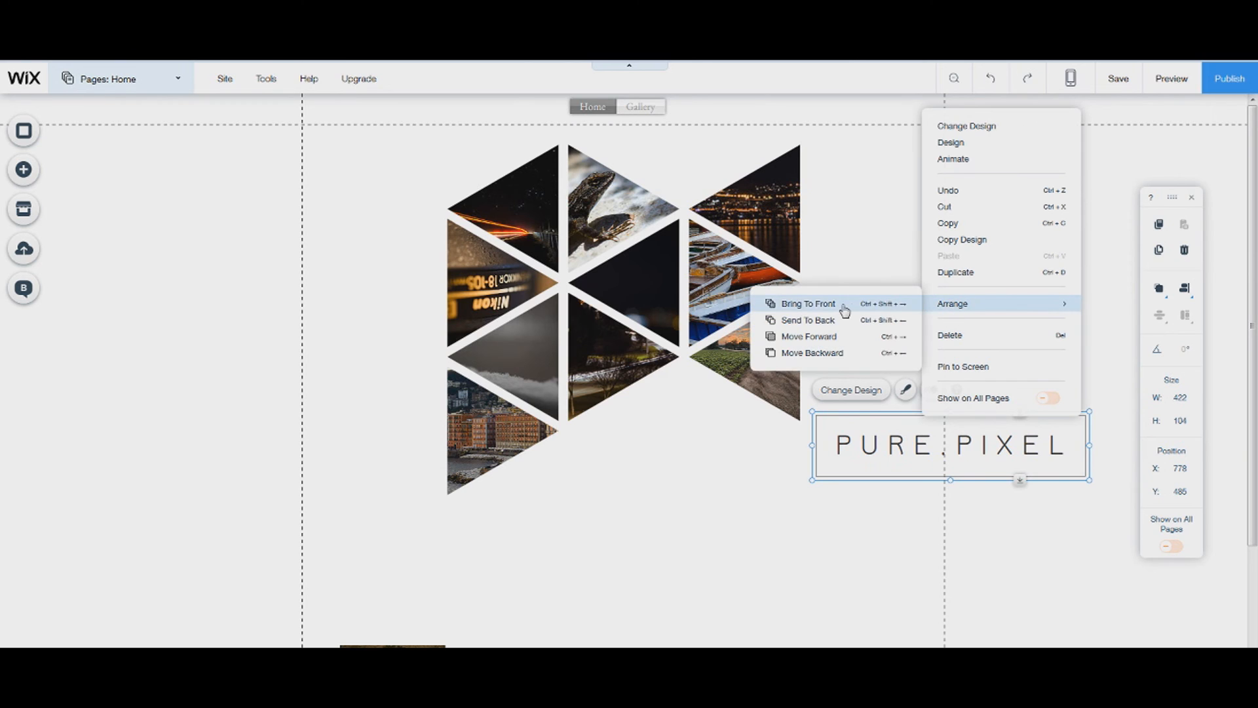
pyautogui.moveTo(898, 419); pyautogui.dragTo(638, 332)
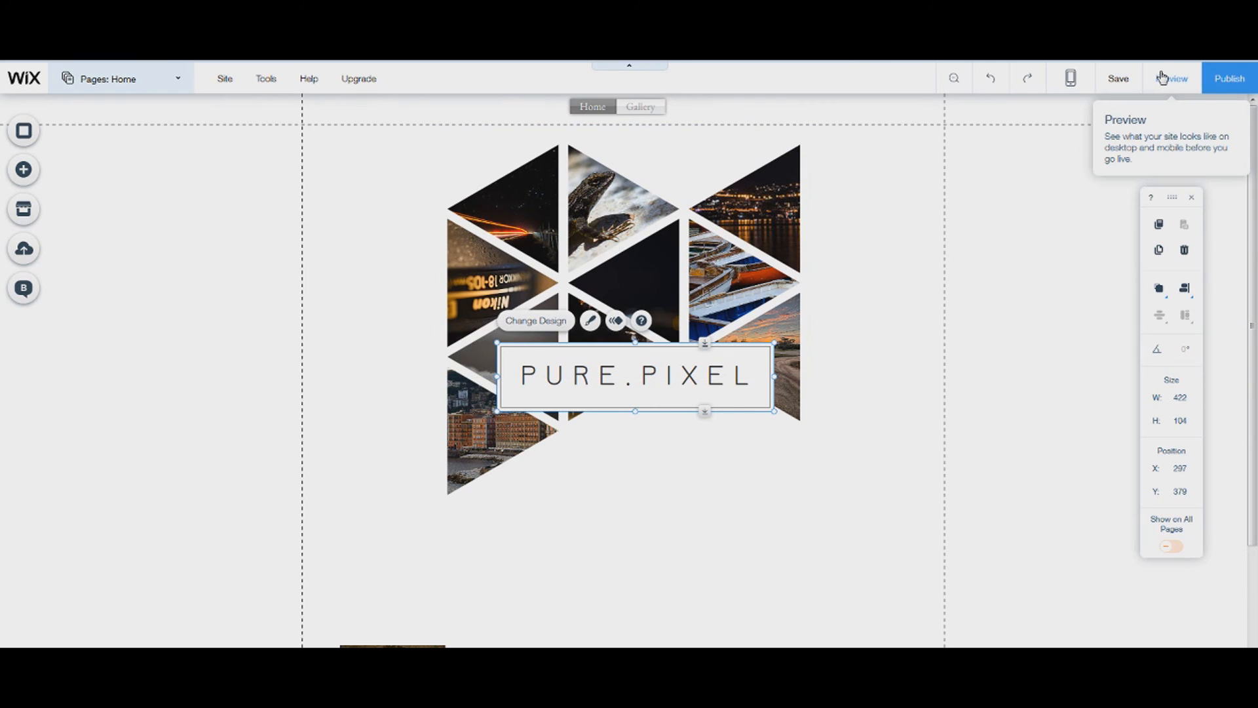
# Reduce the title box's height to about 65, with its upper edge at about Y 396
pyautogui.moveTo(635, 342); pyautogui.dragTo(634, 361)
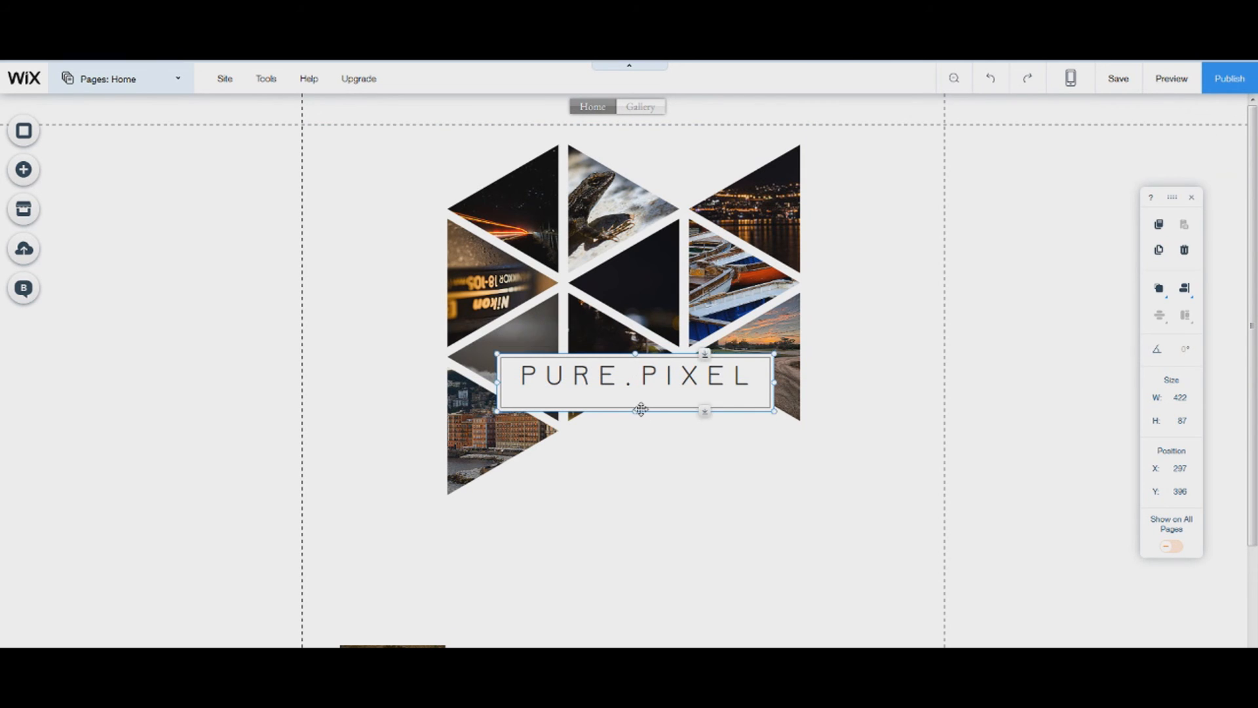
pyautogui.moveTo(636, 411); pyautogui.dragTo(638, 398)
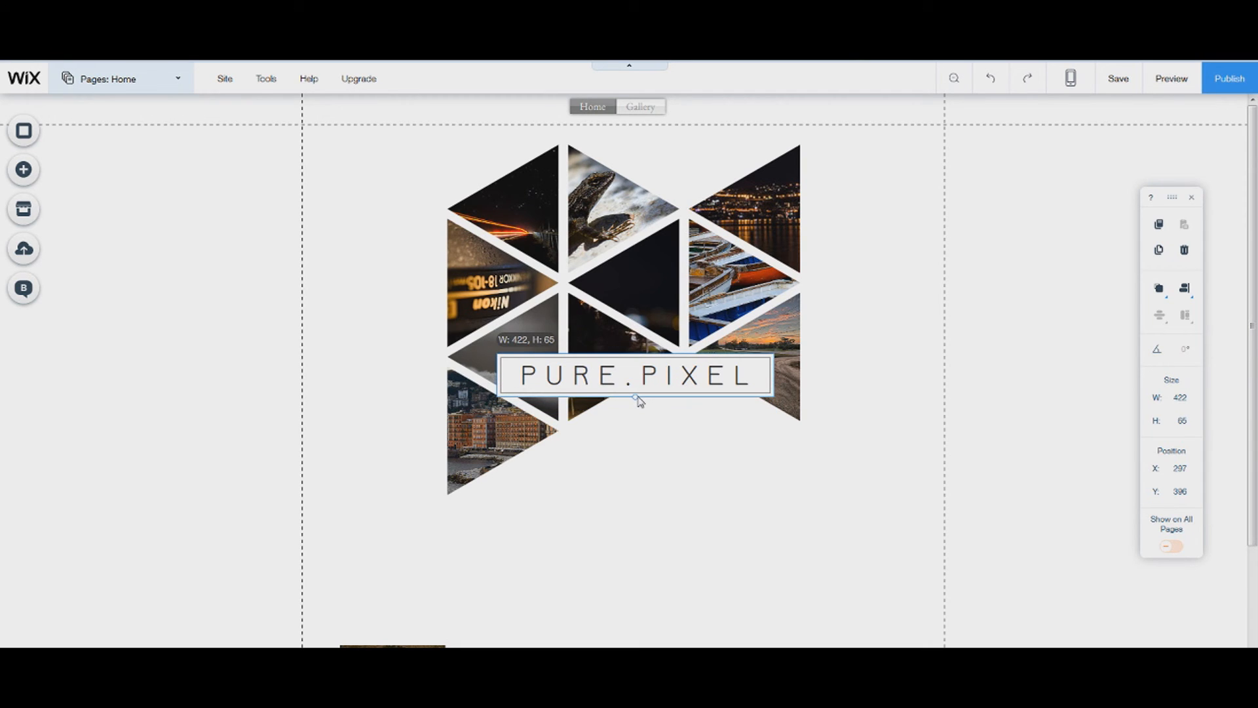
pyautogui.click(878, 398)
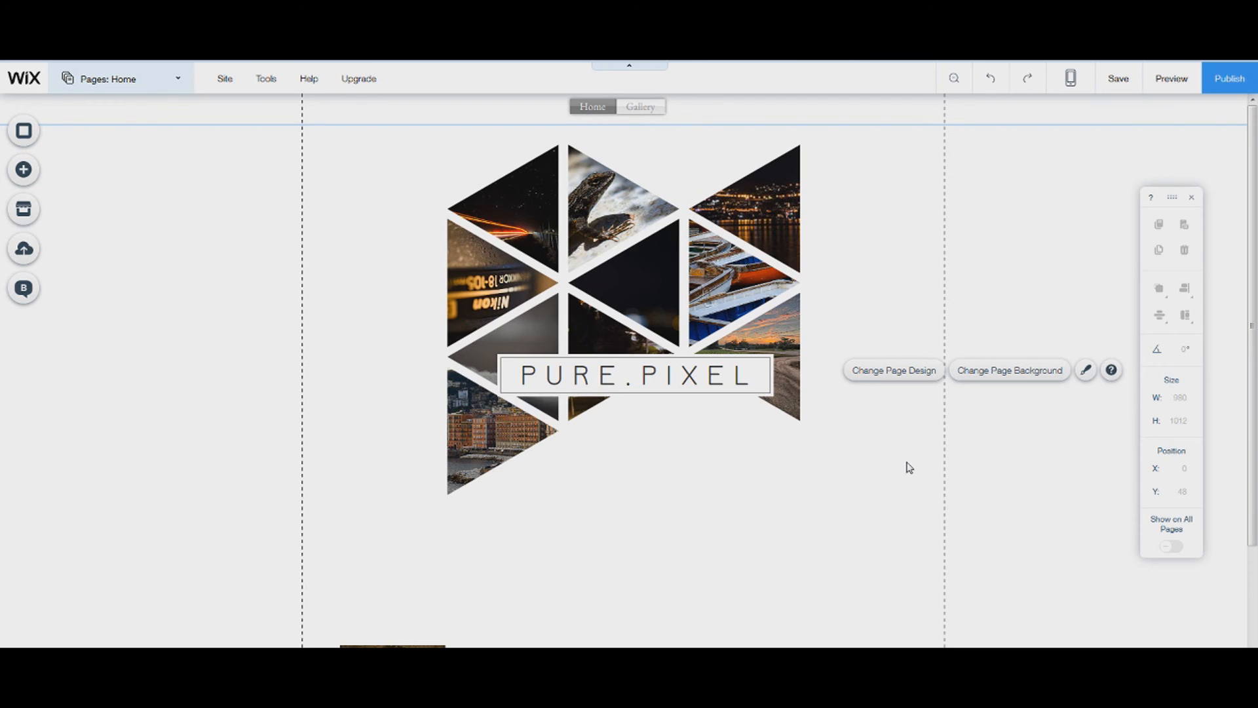
# Upload DSC_2365.JPG and add it to the triangular gallery's images
pyautogui.click(730, 489)
pyautogui.click(713, 469)
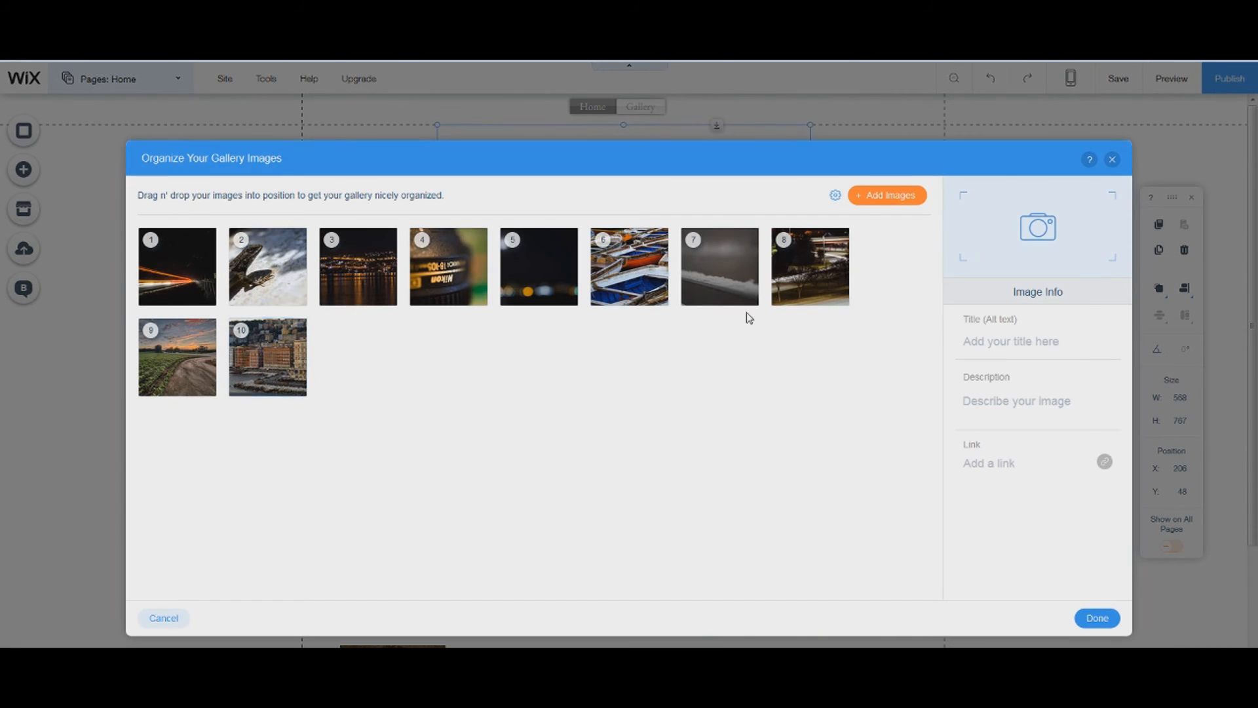
pyautogui.click(868, 200)
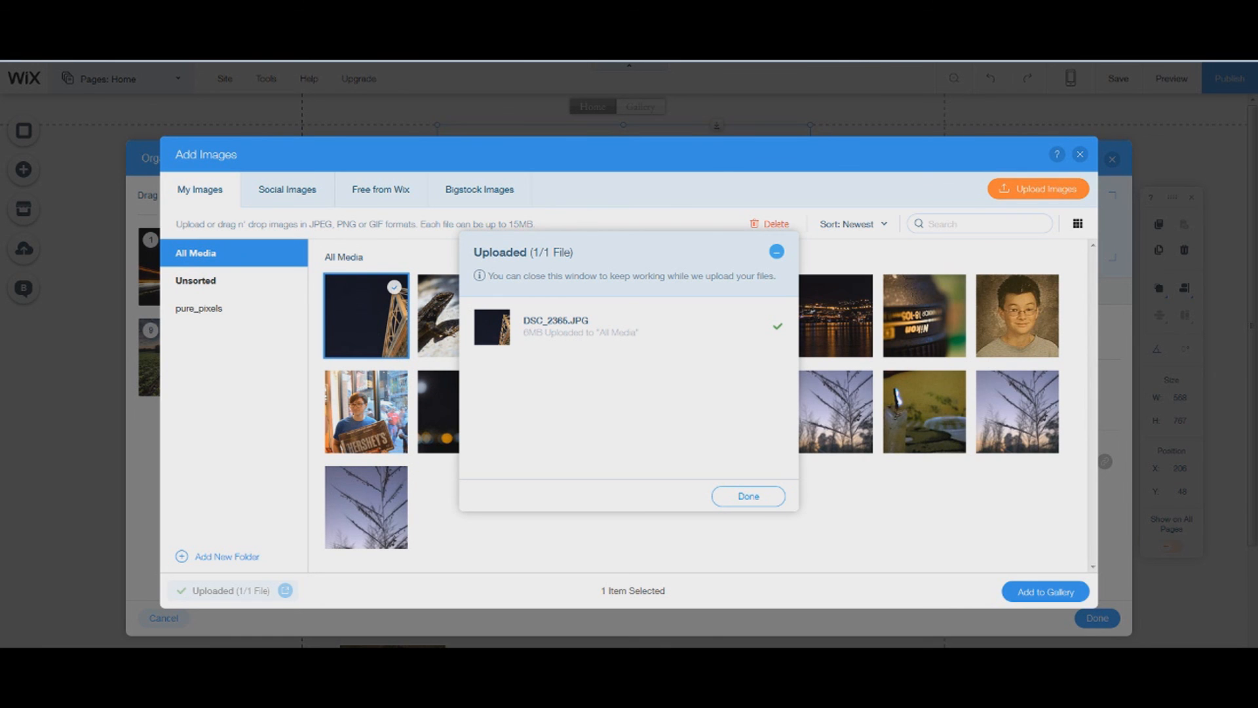
pyautogui.click(765, 497)
pyautogui.click(1052, 592)
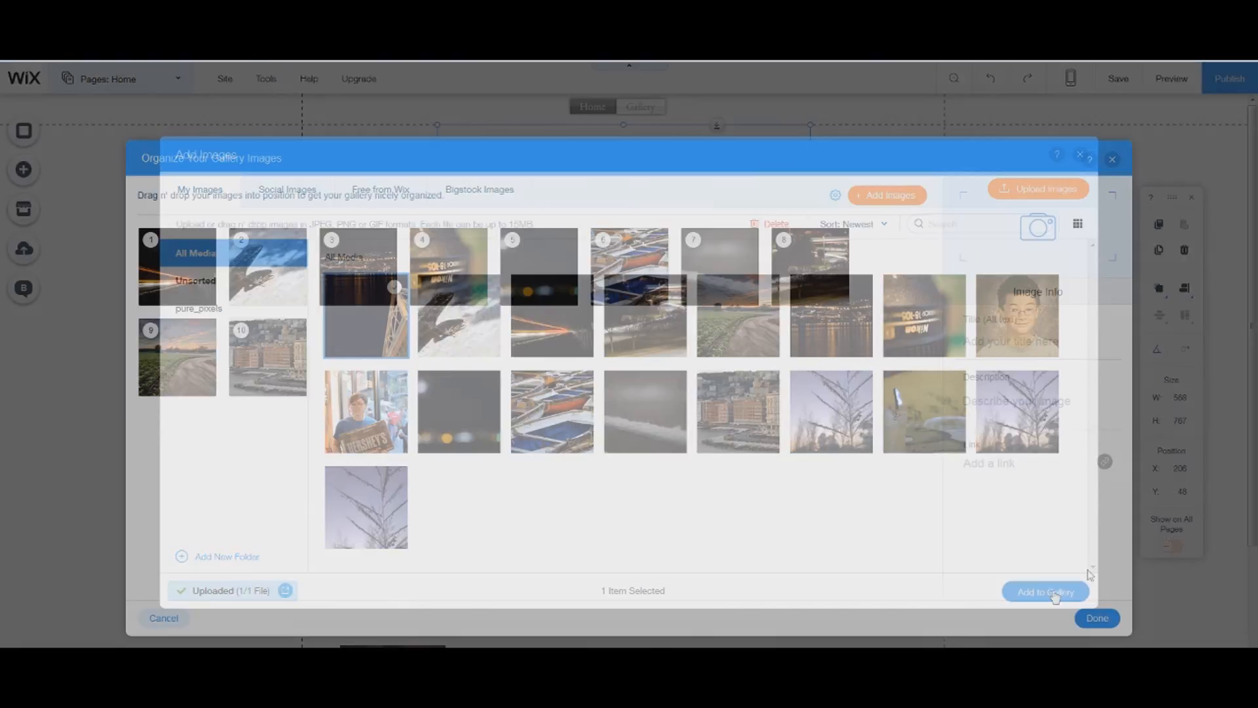
# Upload DSC_2511 - Copy.JPG to the media library and return to the gallery's image organizer
pyautogui.click(911, 197)
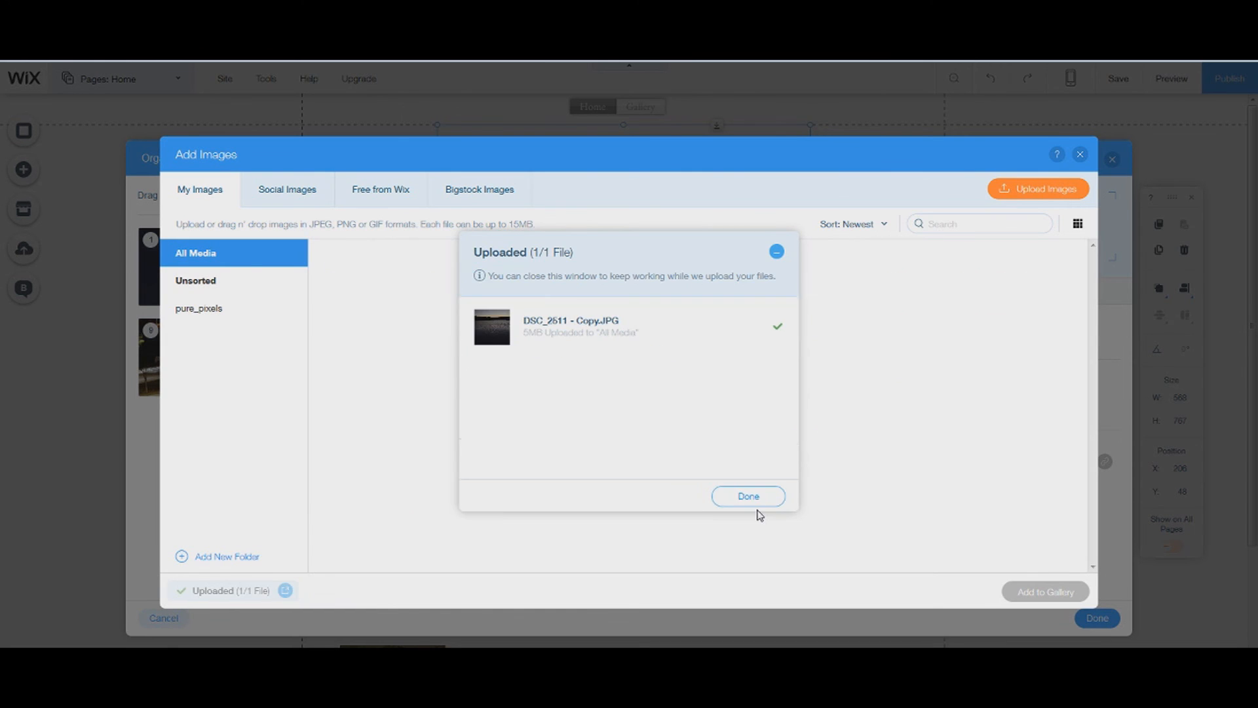
pyautogui.click(754, 515)
pyautogui.click(333, 348)
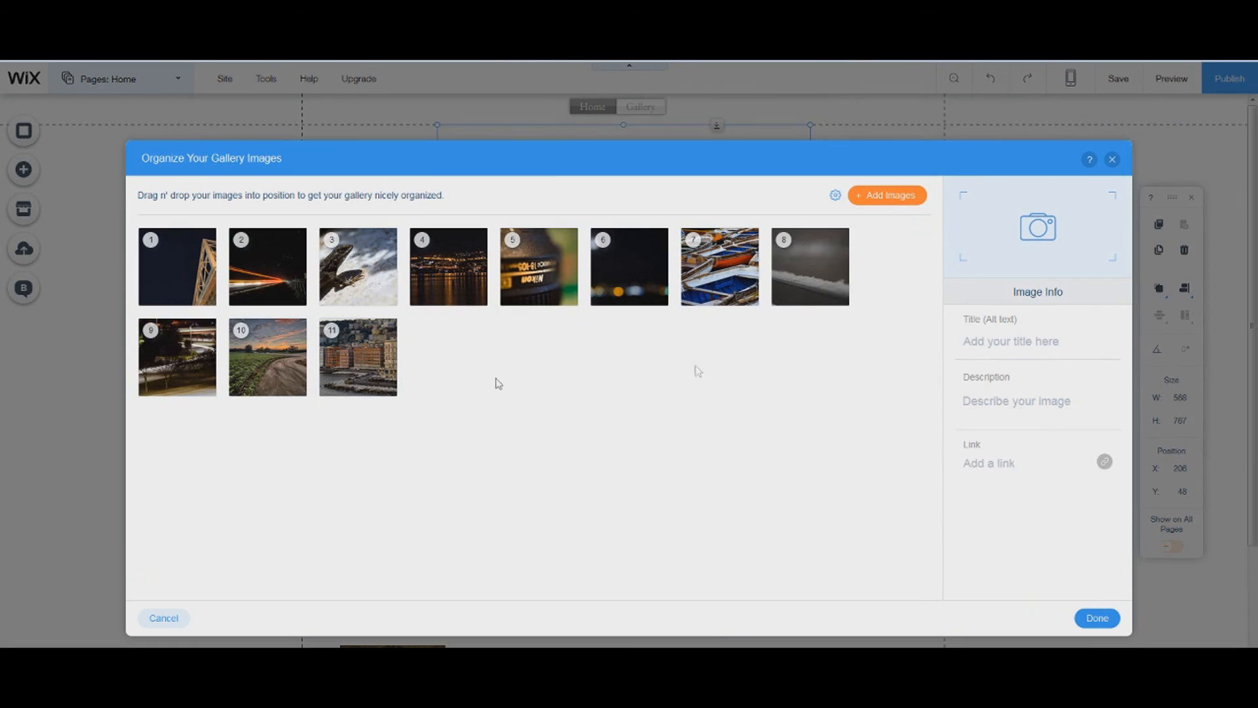
# Add DSC_2365.JPG to the triangular gallery a second time and apply the image changes
pyautogui.moveTo(255, 293)
pyautogui.click(886, 198)
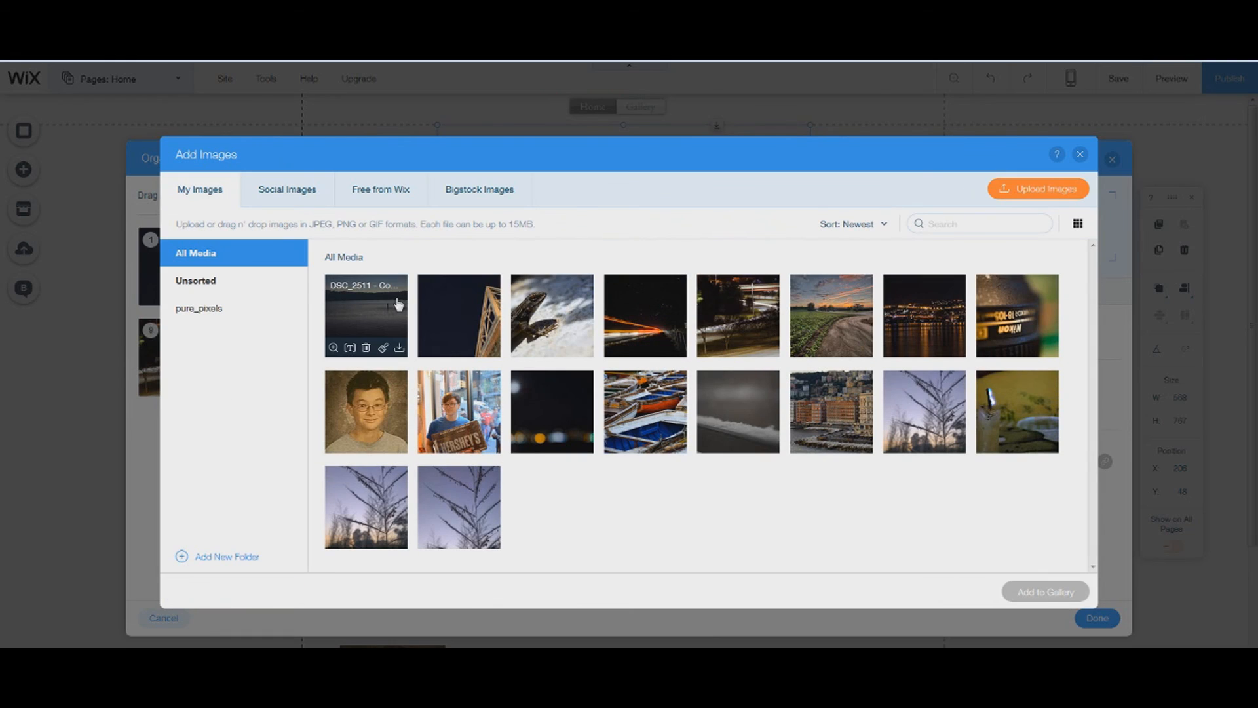
pyautogui.click(484, 320)
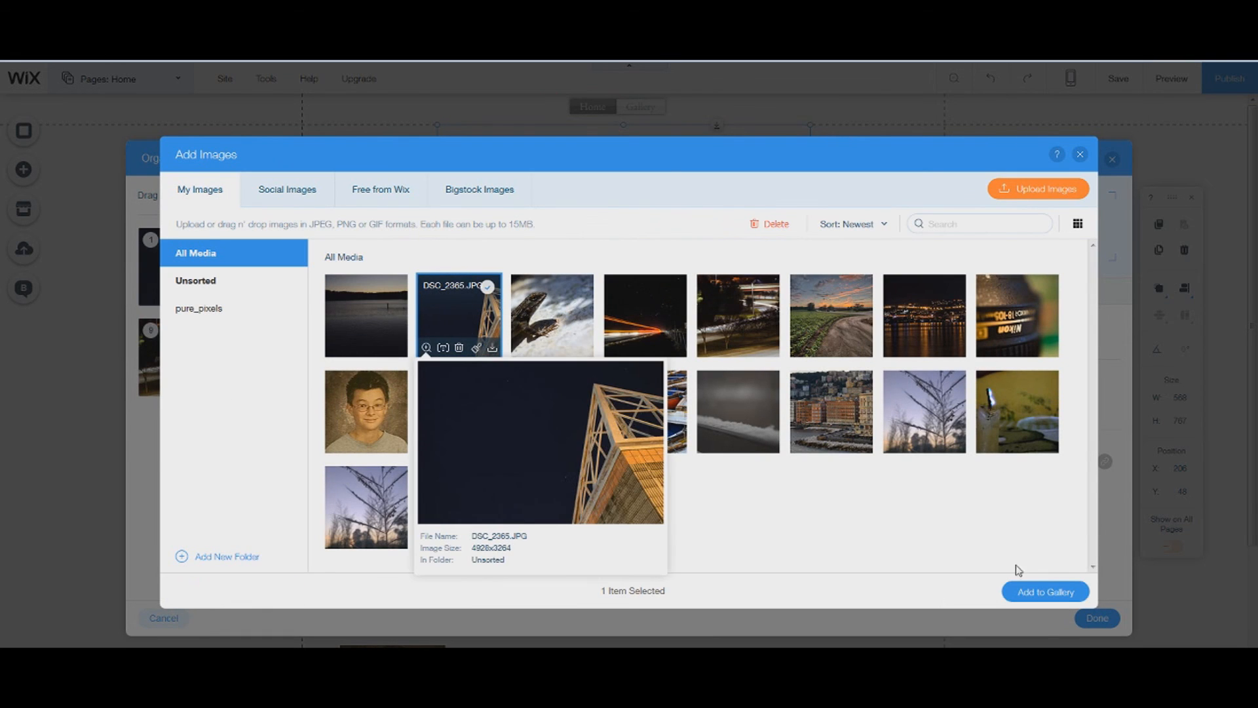
pyautogui.click(1081, 580)
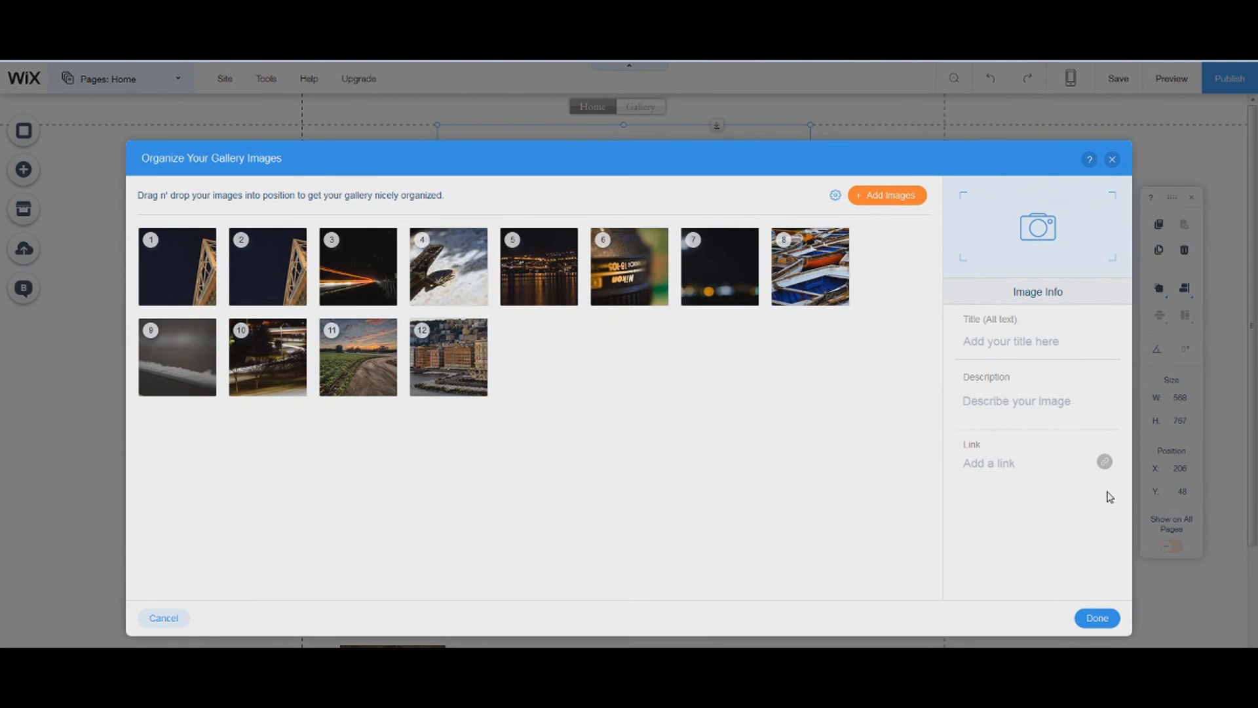
pyautogui.click(1108, 618)
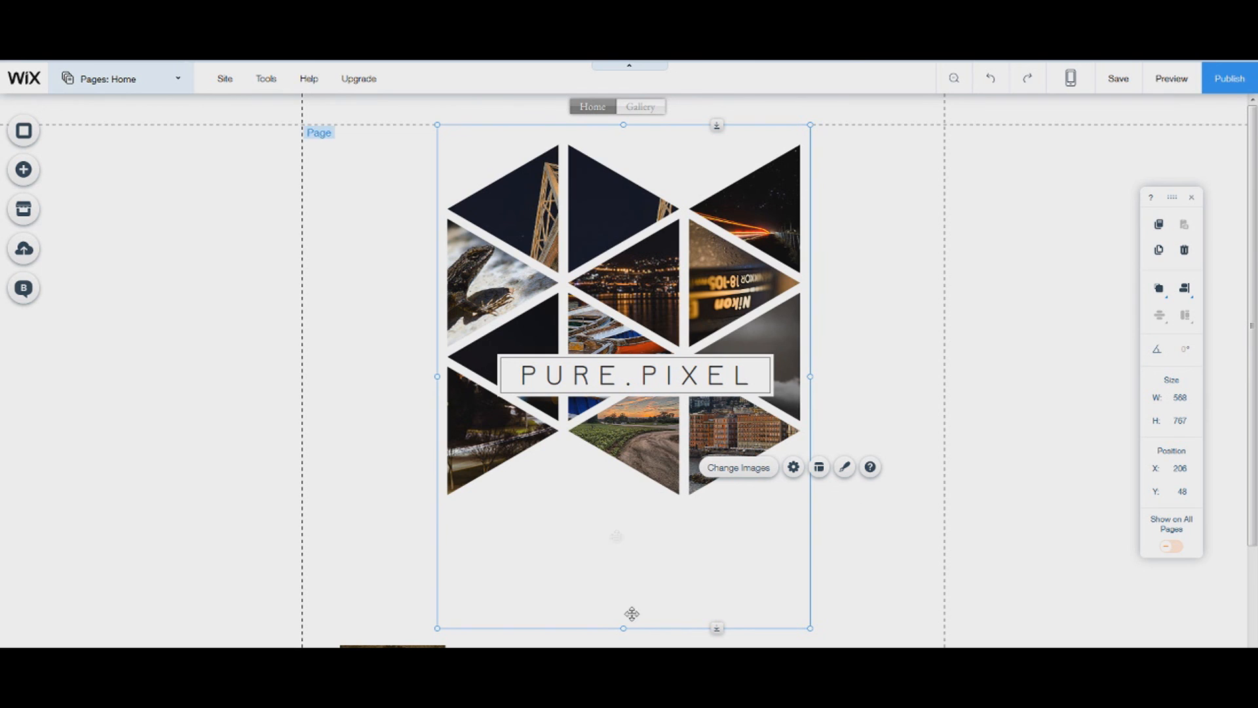
# Move the triangular gallery down behind the PURE.PIXEL title to about X 206, Y 102
pyautogui.moveTo(623, 161); pyautogui.dragTo(626, 194)
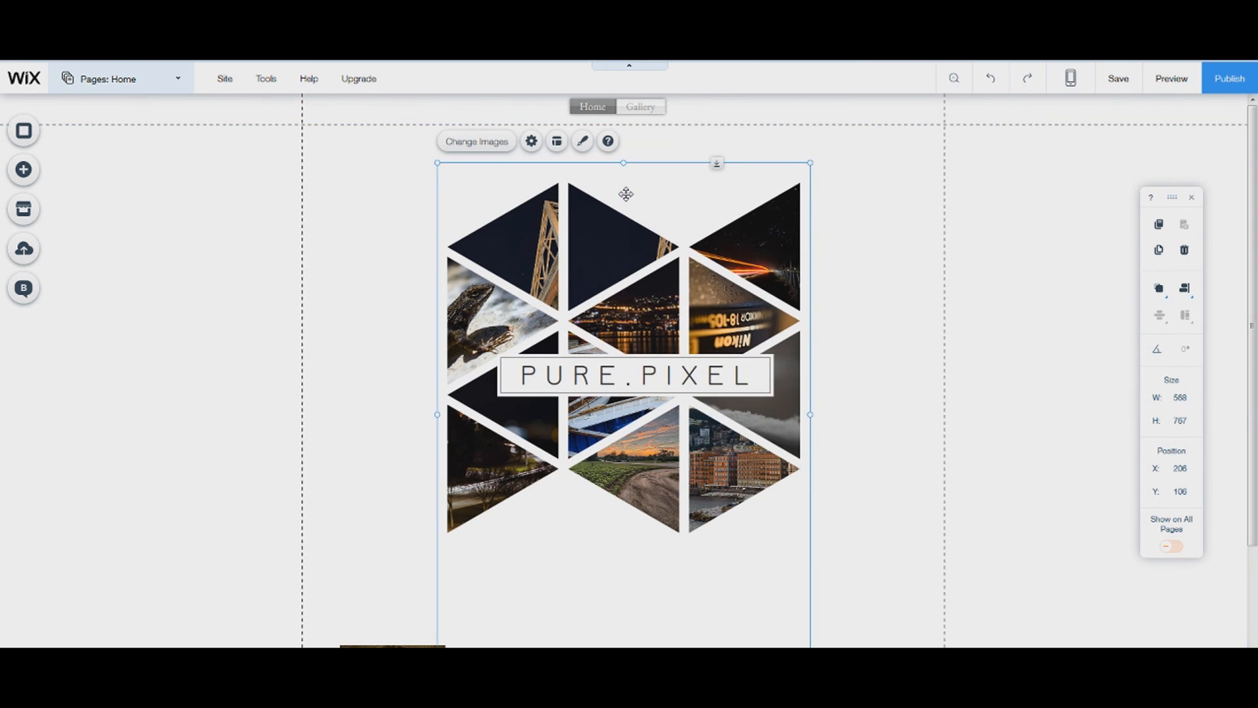
pyautogui.scroll(-3, 649, 514)
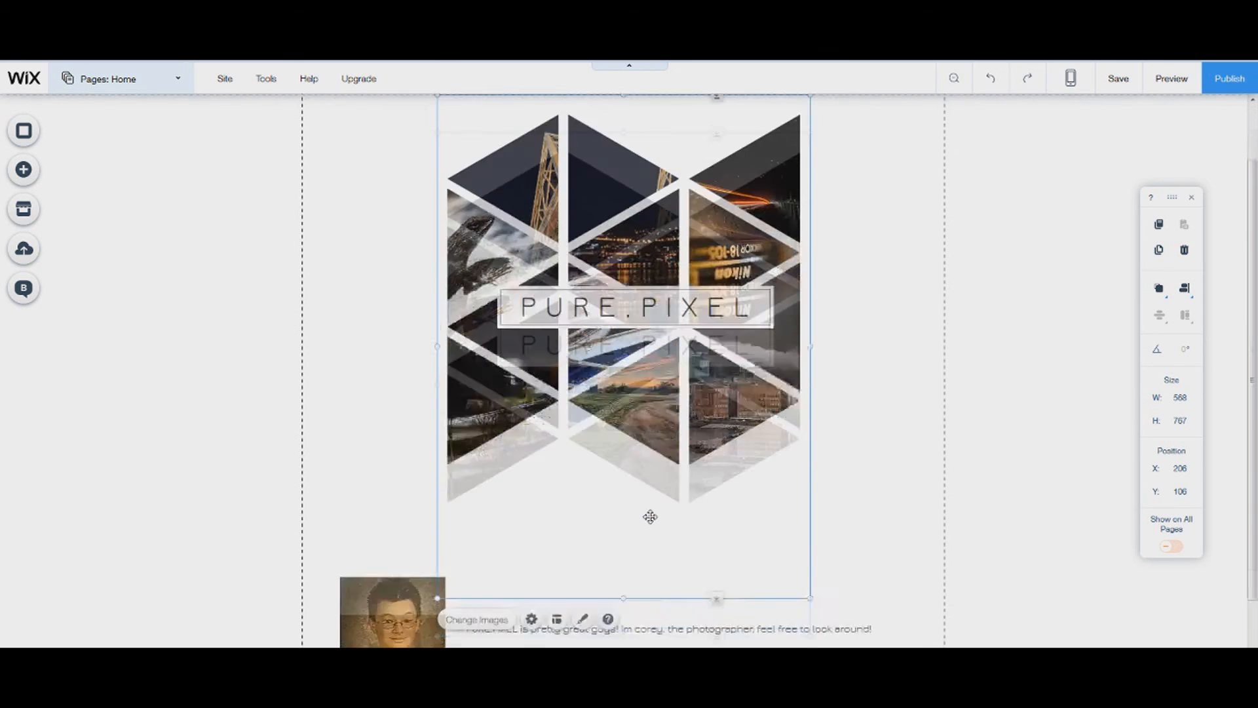
pyautogui.moveTo(620, 506); pyautogui.dragTo(630, 472)
pyautogui.scroll(3, 629, 469)
pyautogui.moveTo(657, 307); pyautogui.dragTo(657, 317)
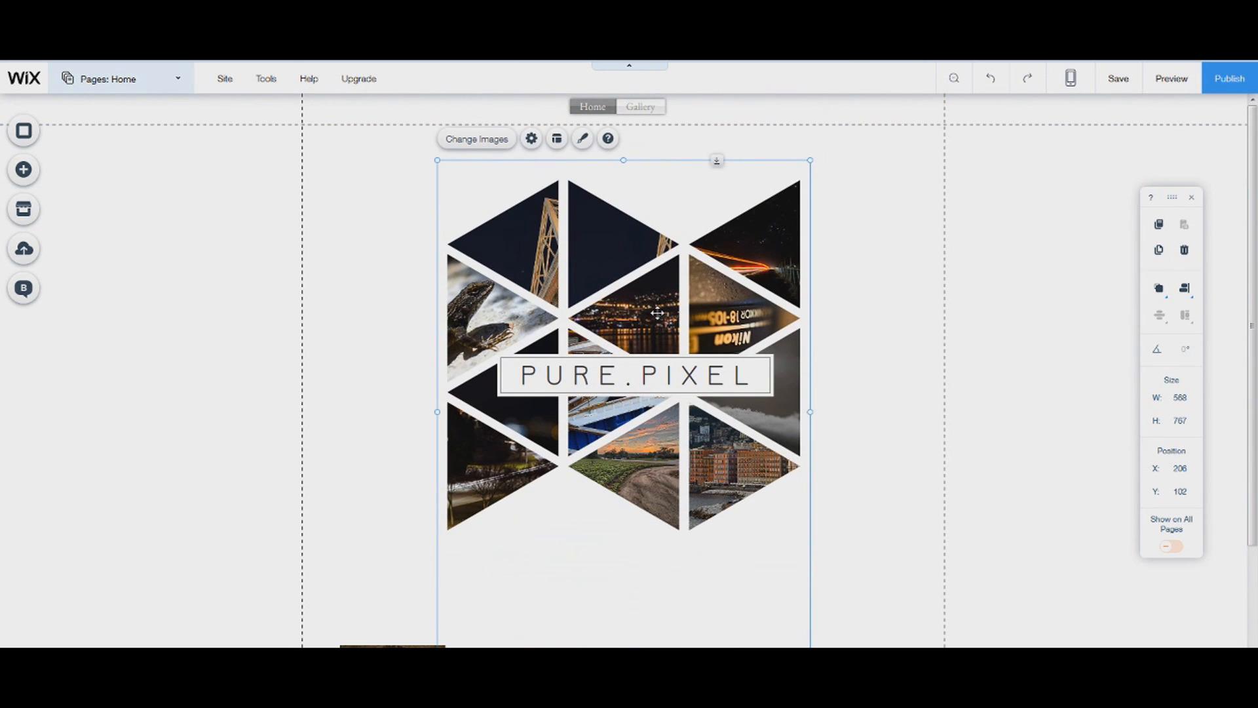
# Preview the home page layout from the gallery down to the intro text and return to the editor
pyautogui.click(1160, 88)
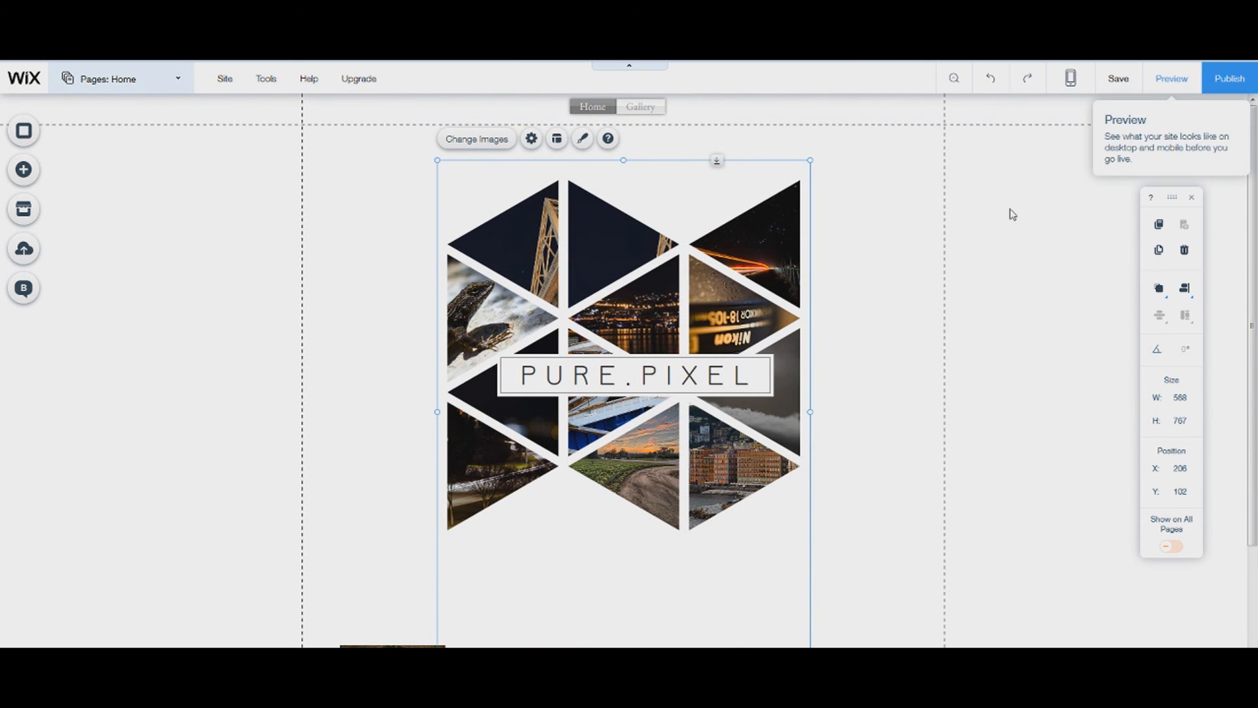
pyautogui.scroll(-1, 807, 467)
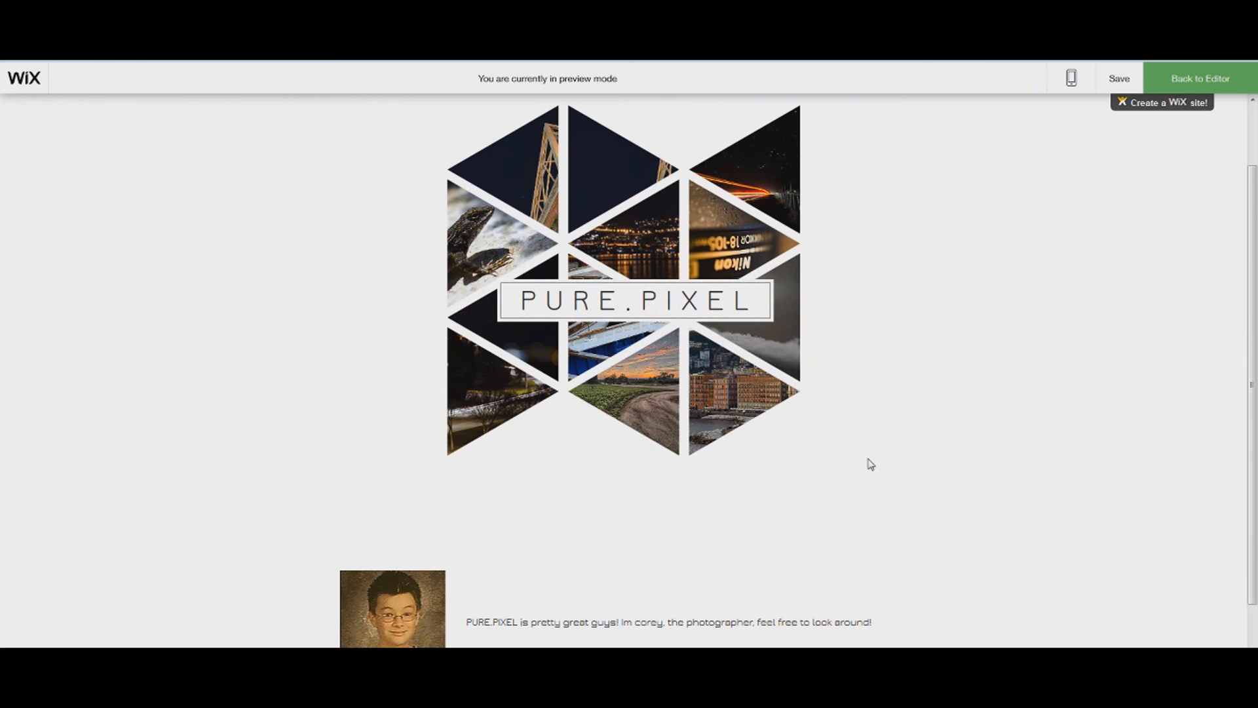
pyautogui.scroll(1, 636, 500)
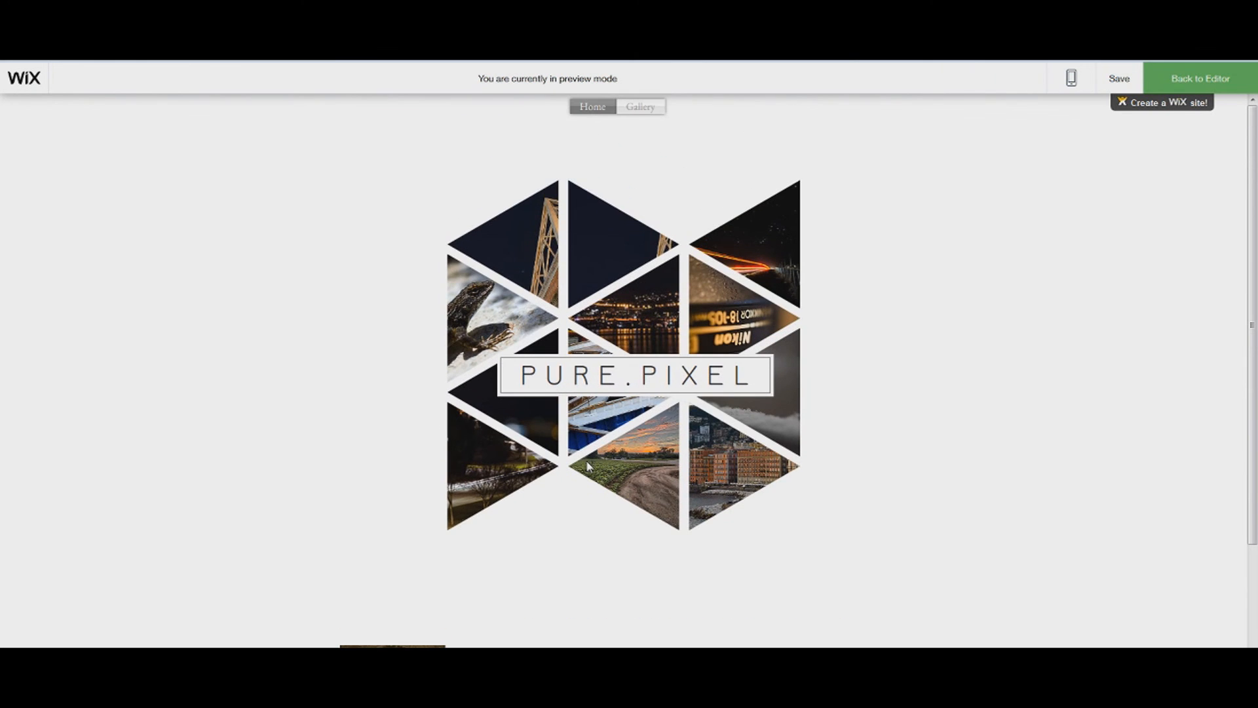
pyautogui.click(1201, 79)
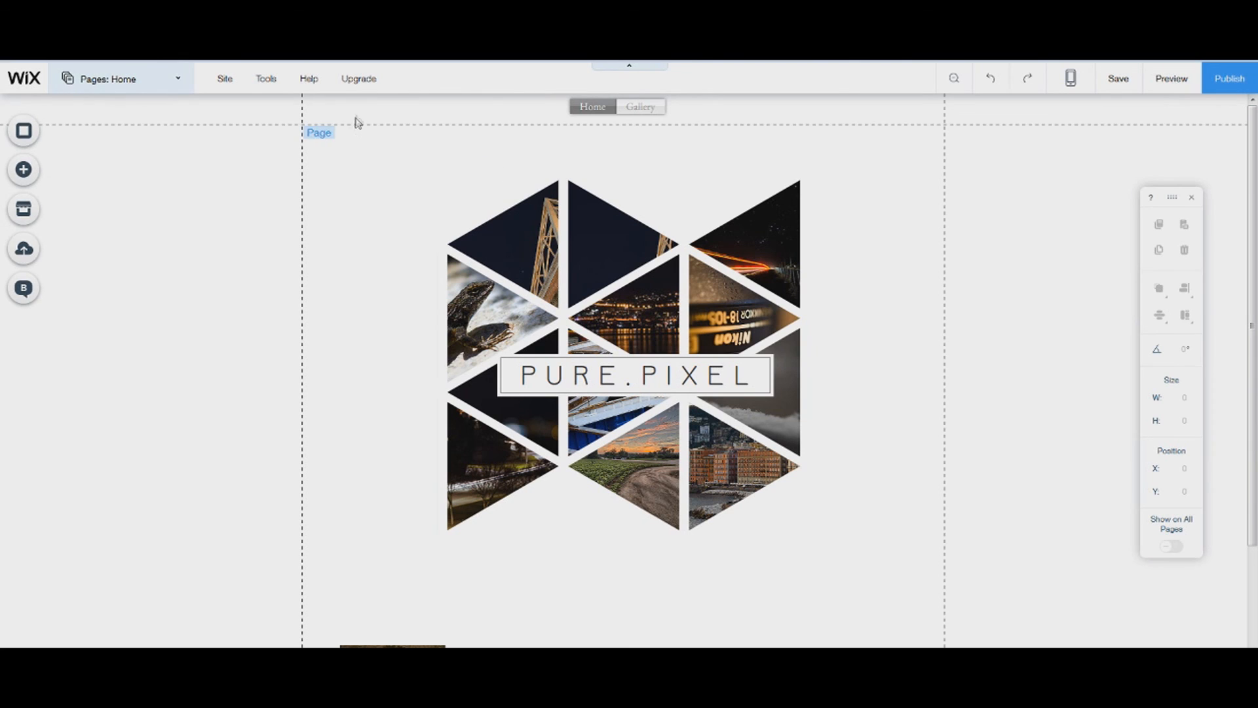
pyautogui.click(323, 139)
pyautogui.click(337, 160)
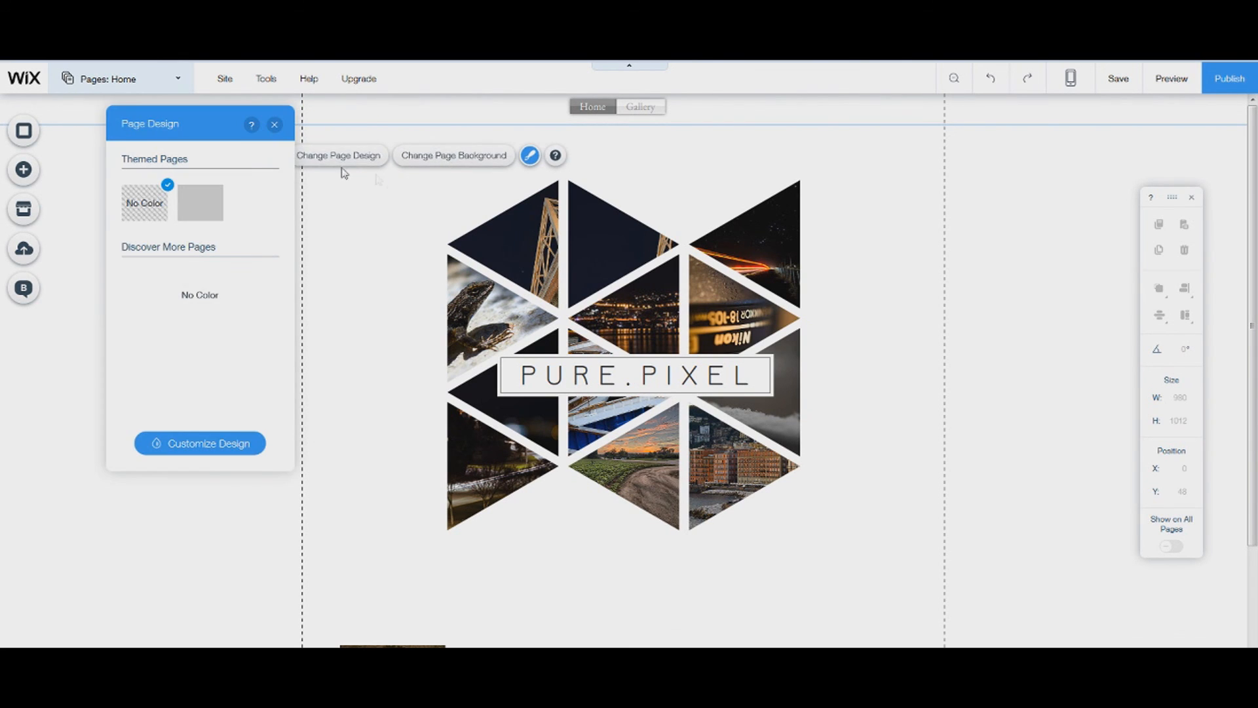
pyautogui.click(337, 163)
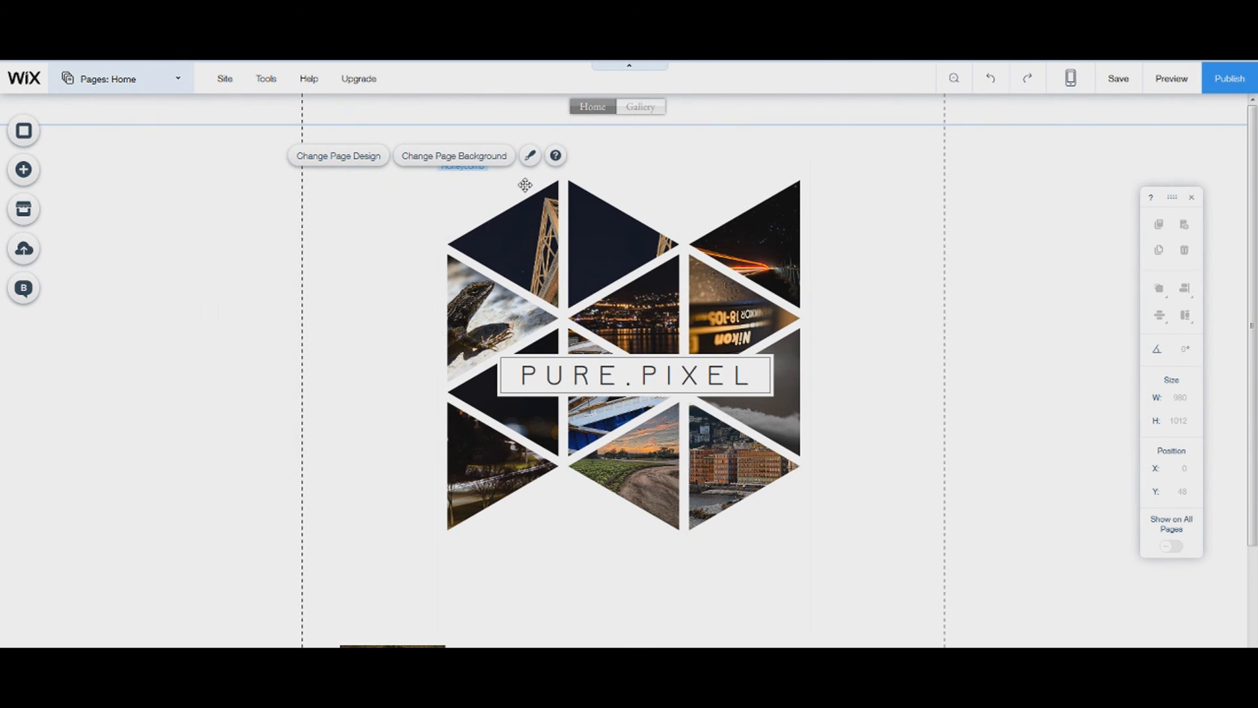
pyautogui.click(411, 158)
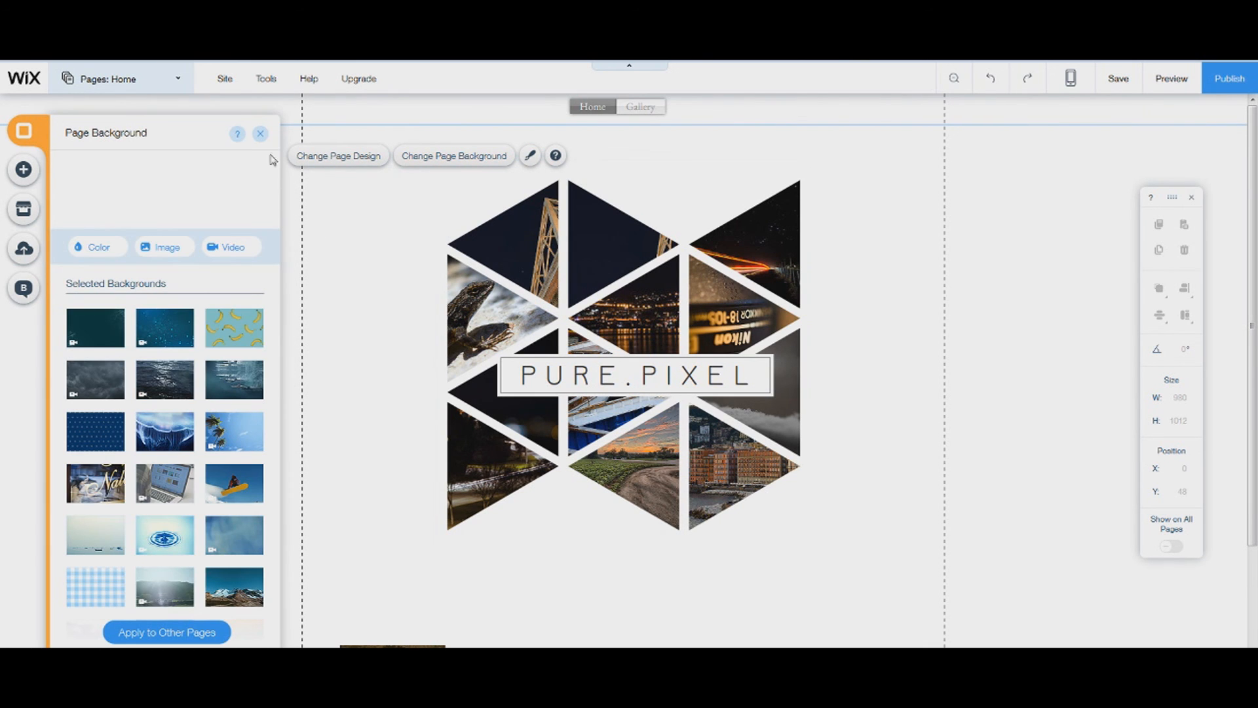
pyautogui.click(262, 133)
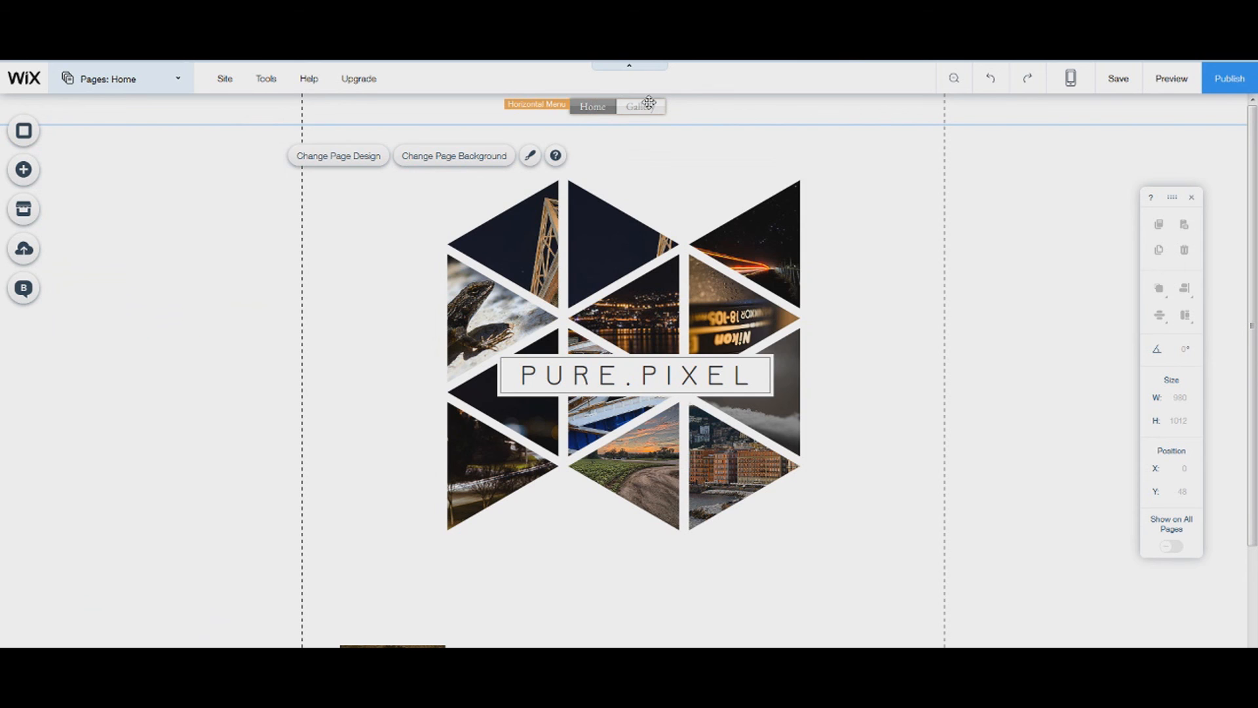
# Move the Home/Gallery menu out of the header to just below the page's upper boundary
pyautogui.click(641, 106)
pyautogui.moveTo(625, 112); pyautogui.dragTo(628, 142)
pyautogui.moveTo(710, 259); pyautogui.dragTo(641, 129)
# Move the portrait photo up to about X 51, Y 738 and the intro text beside it to about X 212, Y 802
pyautogui.scroll(-3, 595, 459)
pyautogui.click(580, 536)
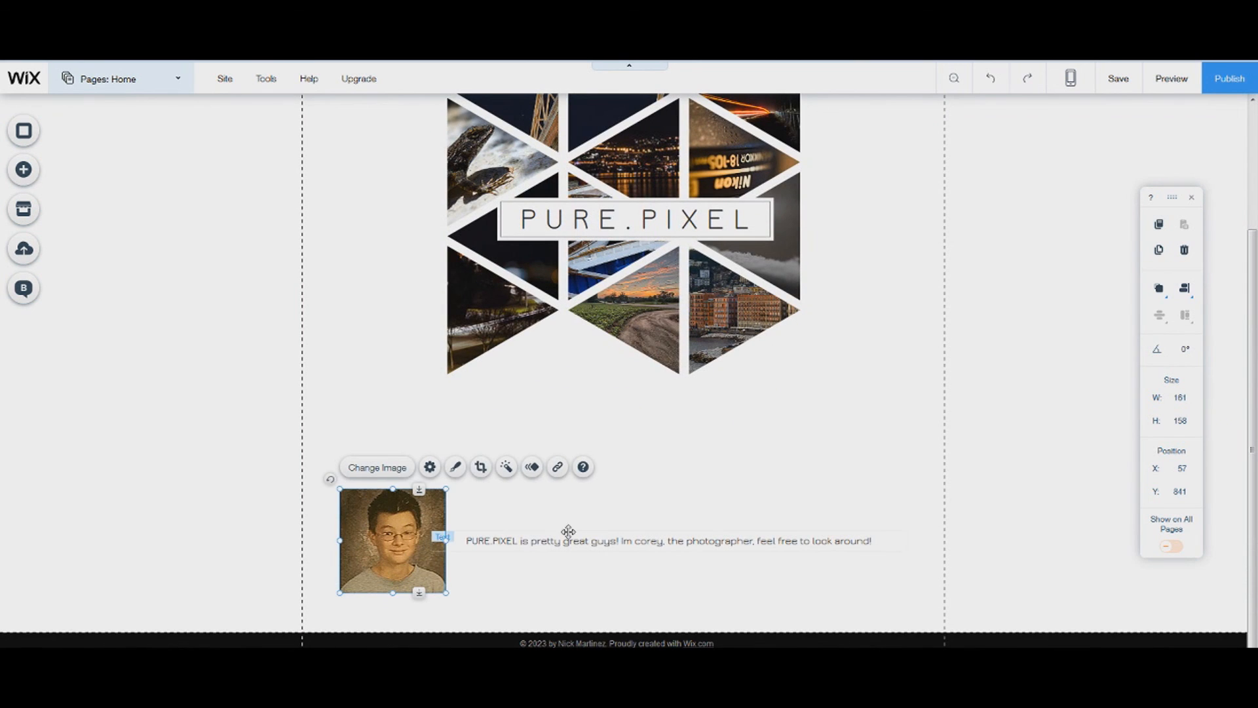
pyautogui.moveTo(392, 517); pyautogui.dragTo(390, 449)
pyautogui.click(554, 543)
pyautogui.moveTo(556, 548); pyautogui.dragTo(566, 480)
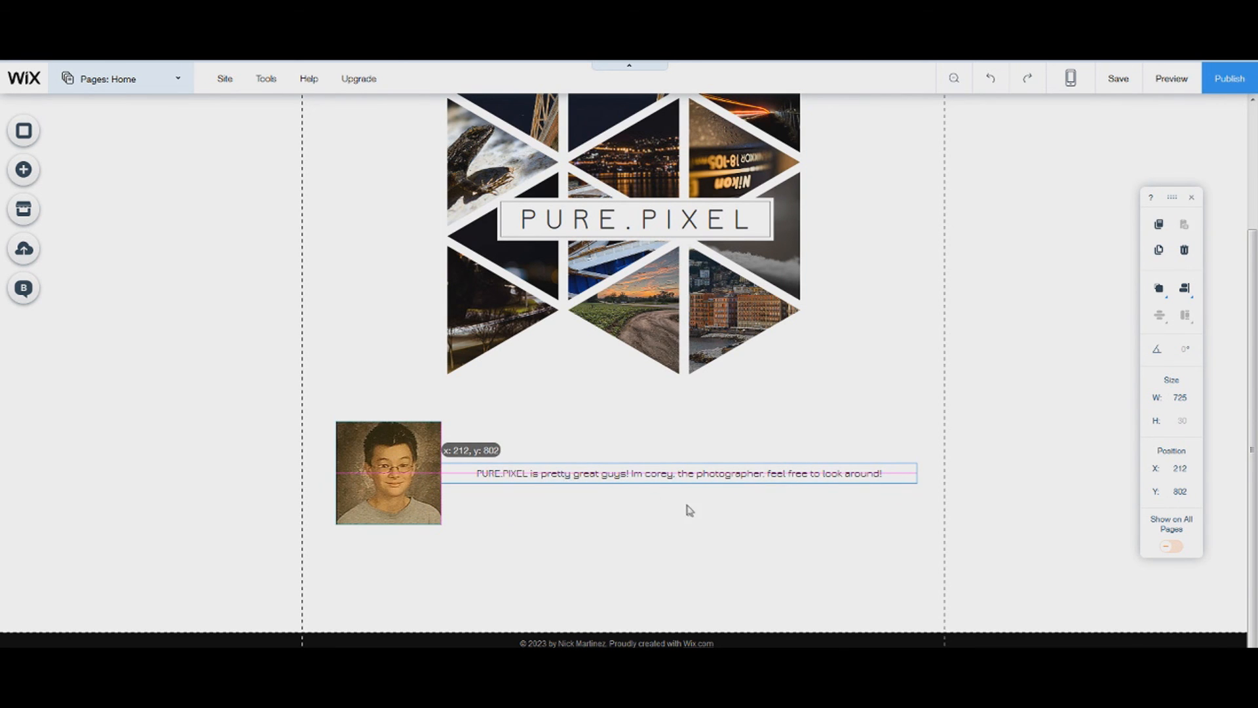
# Lower the Home/Gallery menu to about X 417, Y 74, and check the whole page in preview
pyautogui.scroll(3, 688, 510)
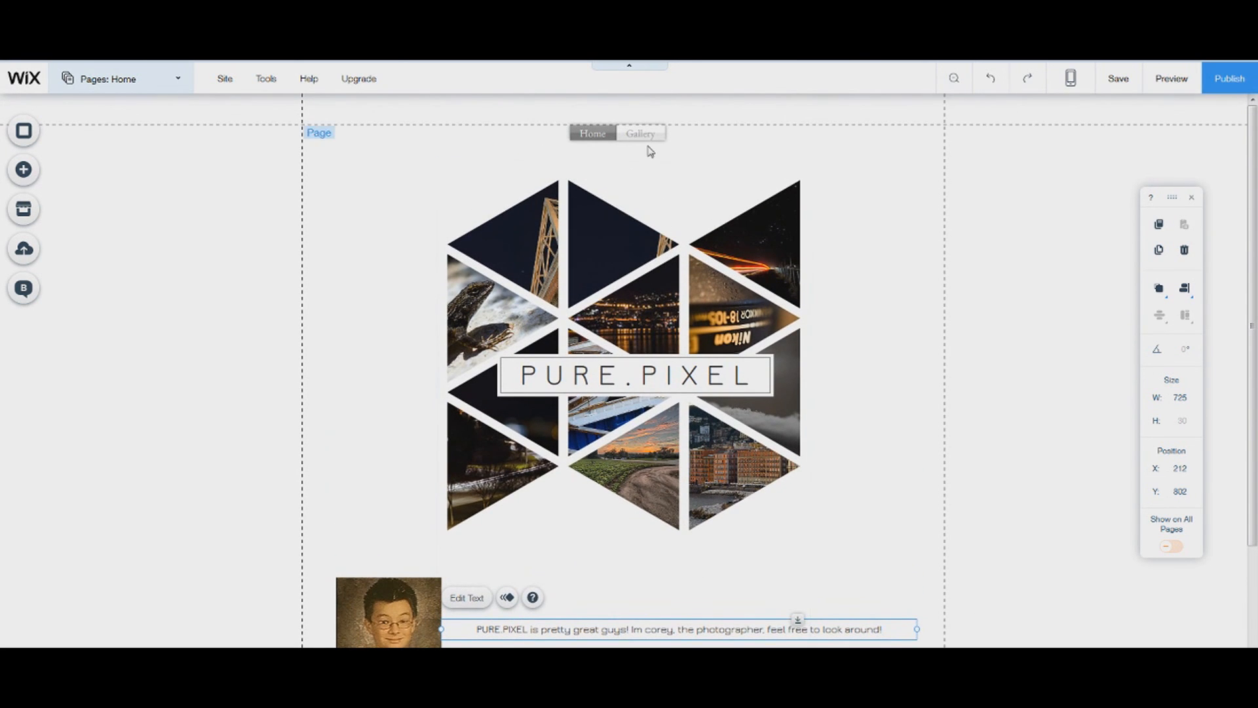
pyautogui.moveTo(649, 140); pyautogui.dragTo(662, 168)
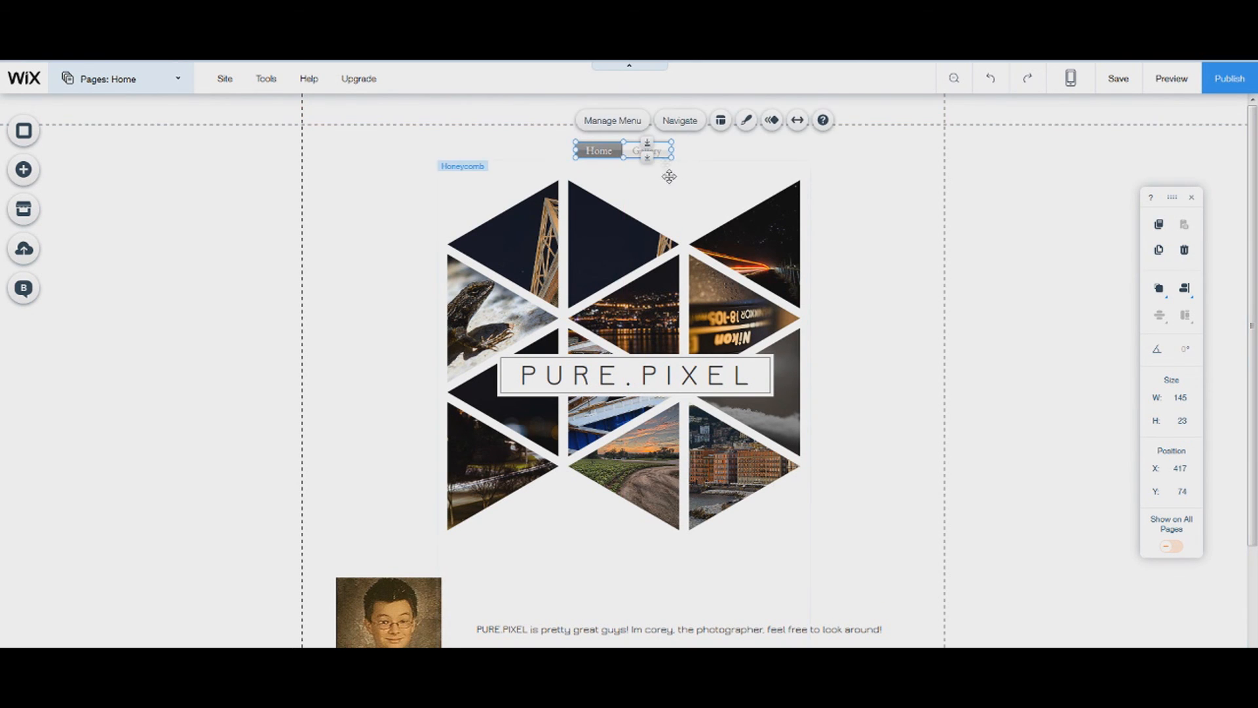
pyautogui.click(1170, 79)
pyautogui.scroll(-3, 629, 369)
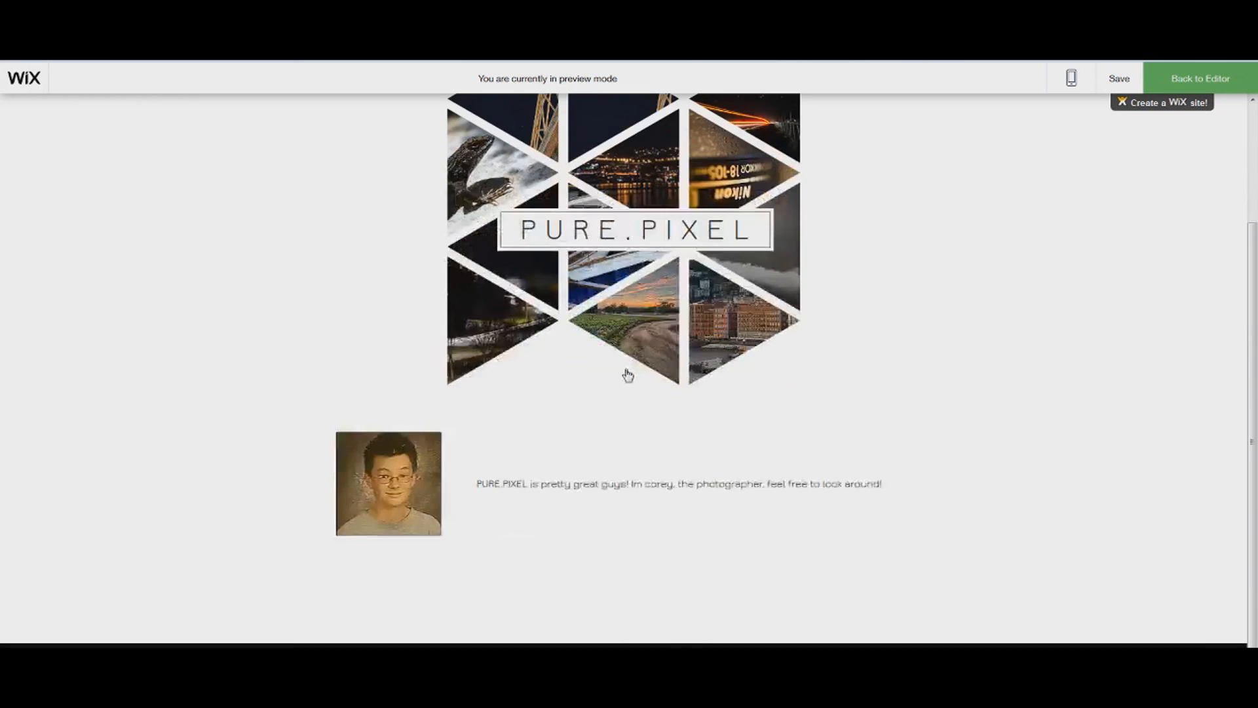
pyautogui.scroll(3, 639, 405)
pyautogui.scroll(-3, 576, 447)
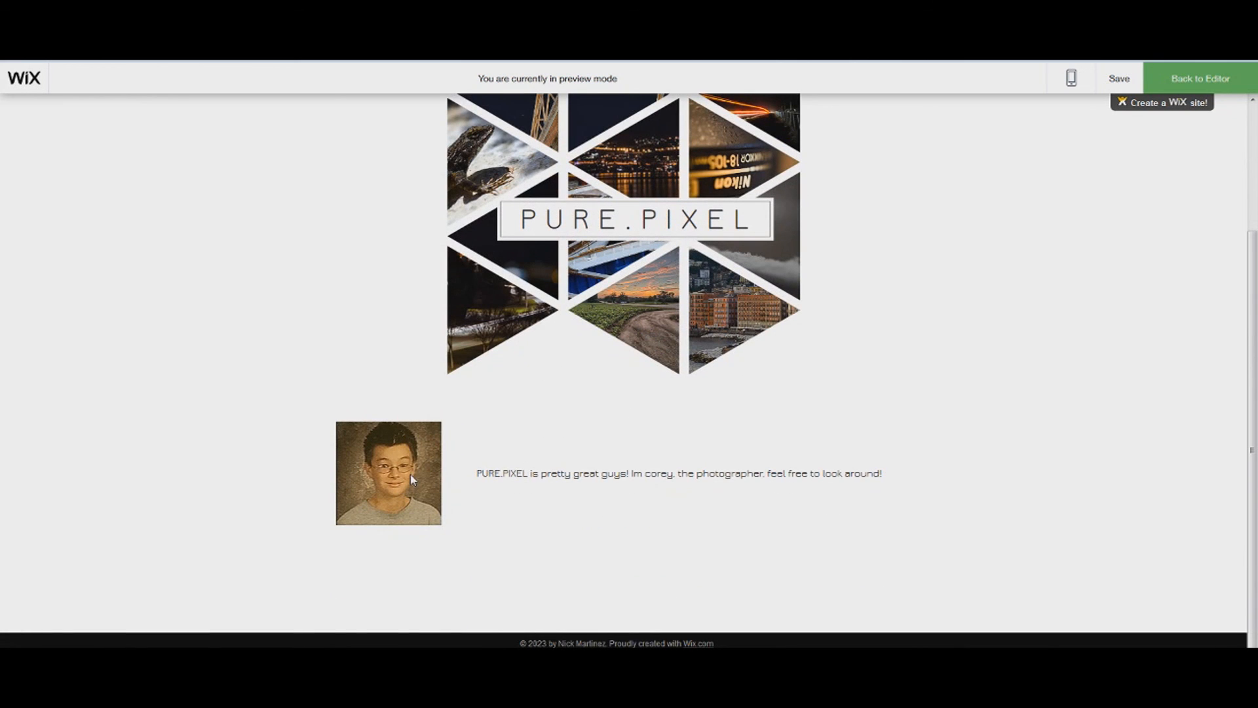
pyautogui.click(1190, 89)
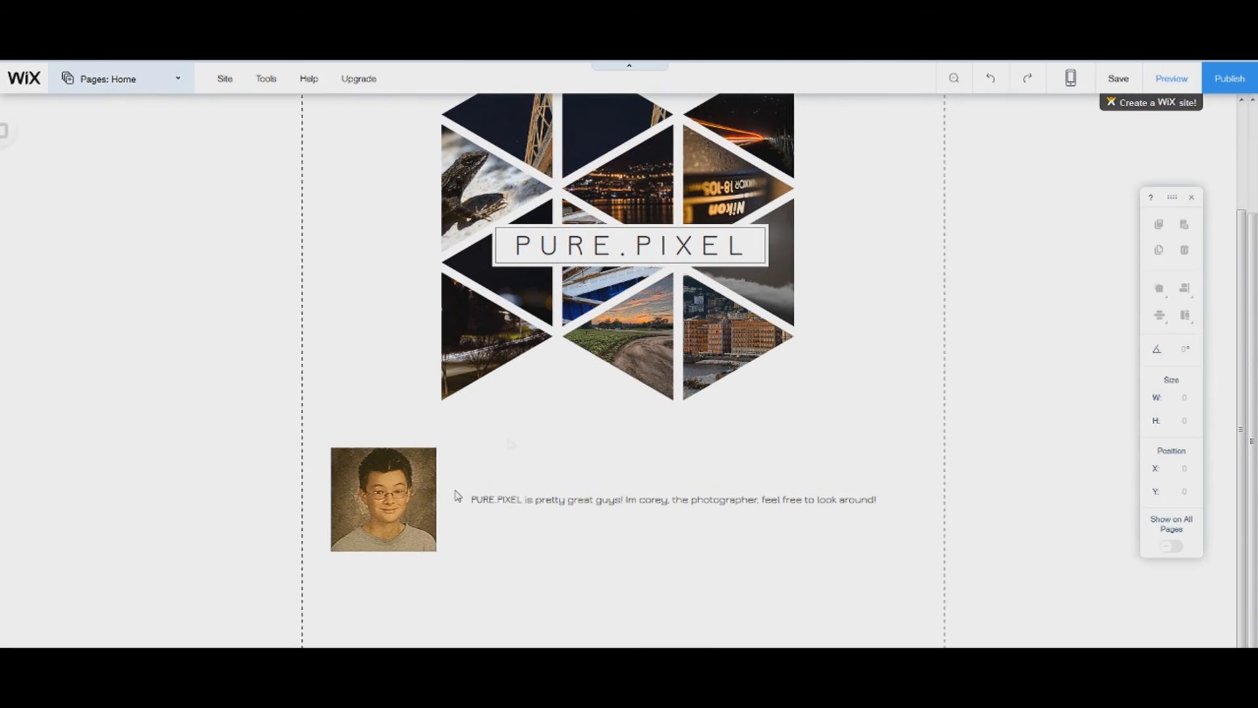
# Delete the portrait photo and the intro text below the gallery
pyautogui.click(437, 499)
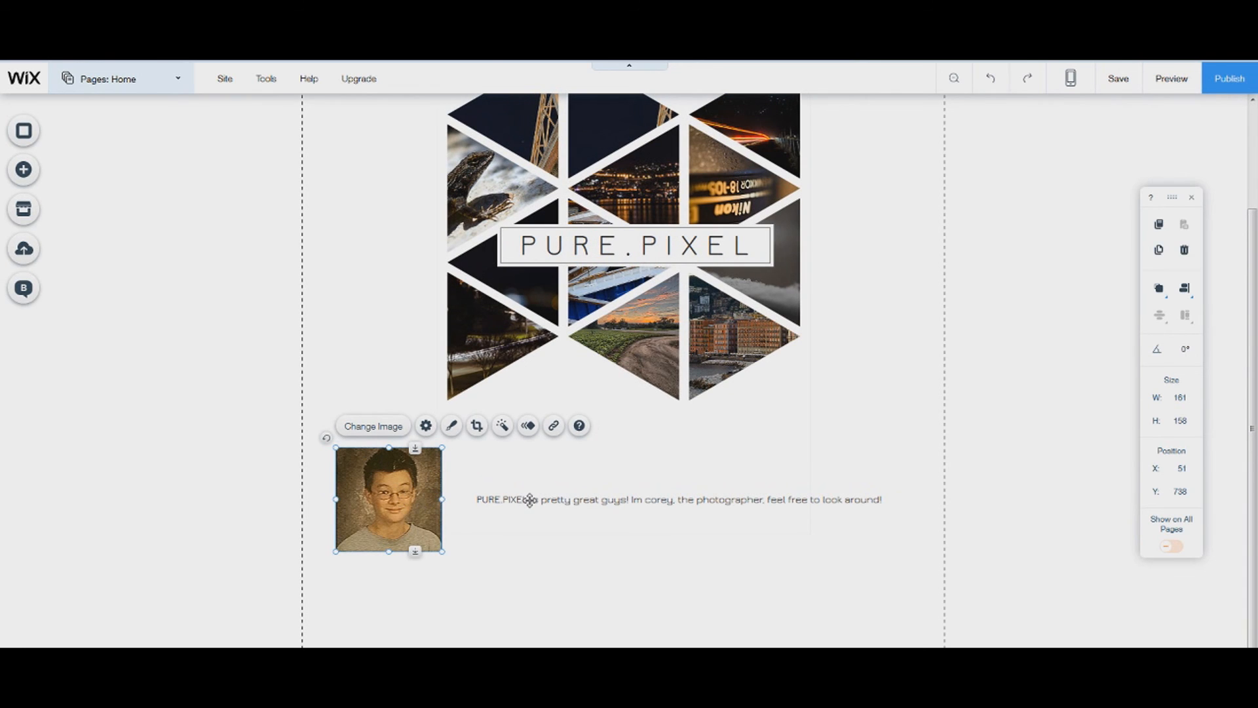
pyautogui.press('Delete')
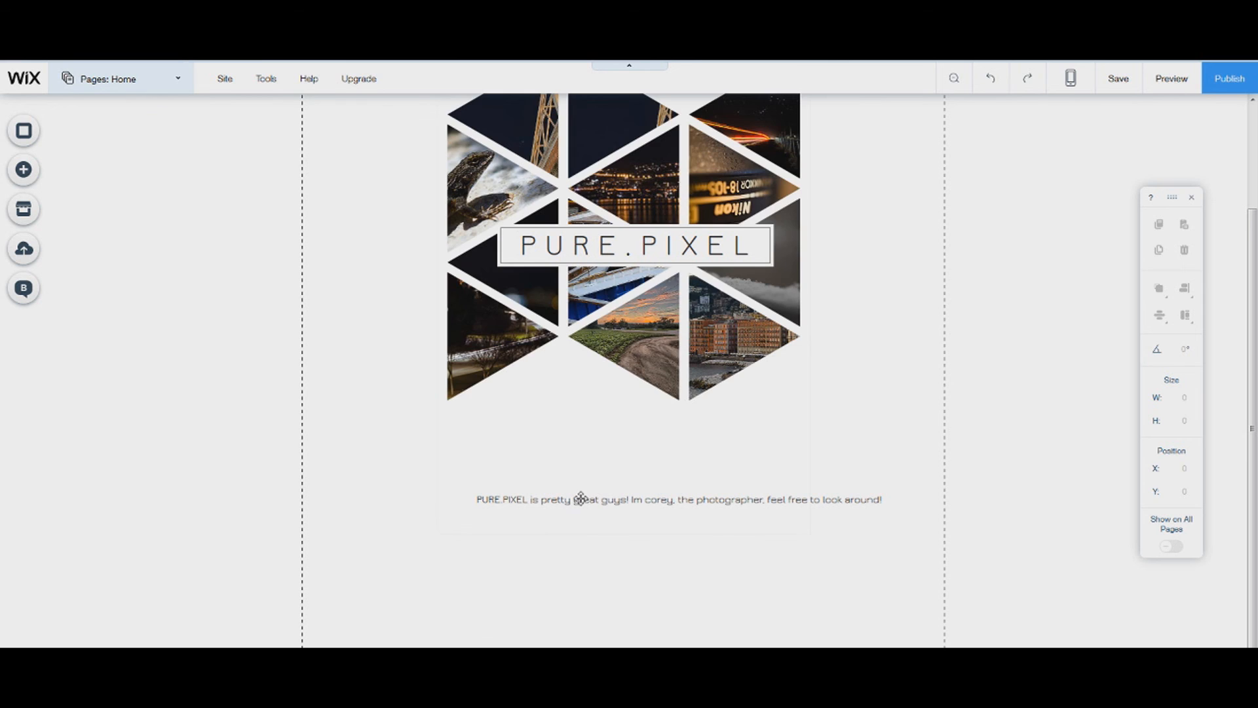
pyautogui.click(581, 499)
pyautogui.click(863, 500)
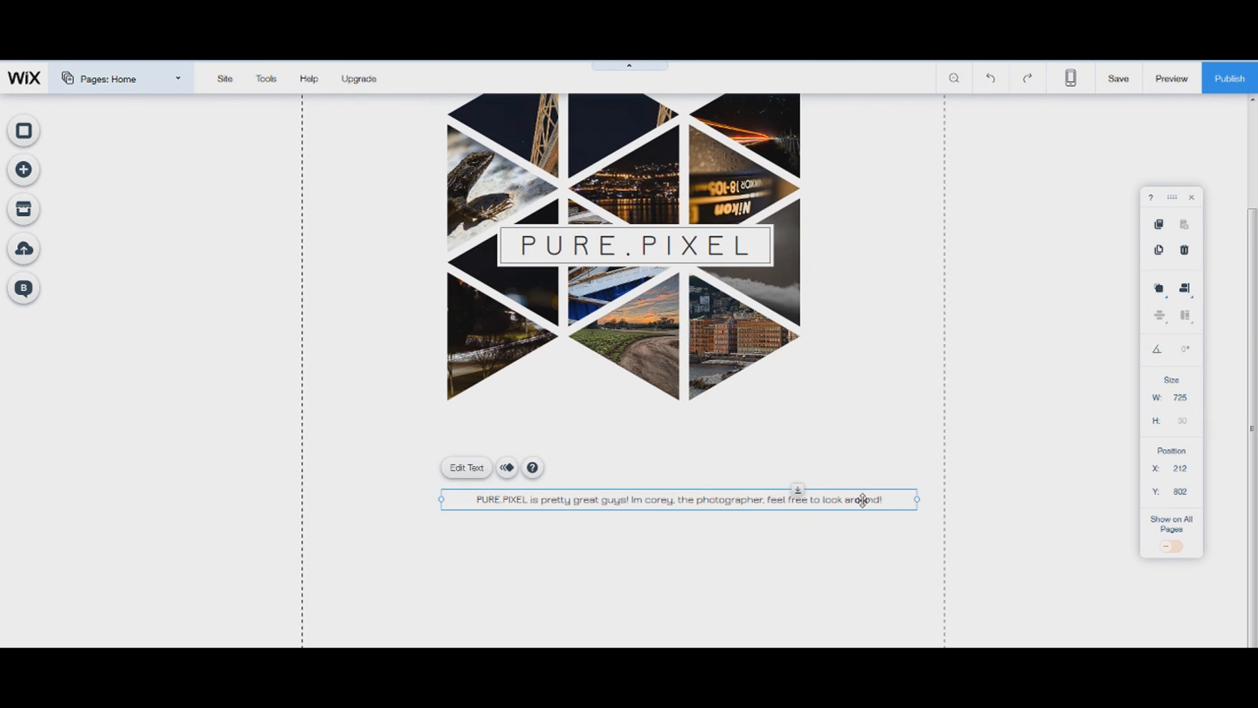
pyautogui.press('Delete')
pyautogui.click(516, 547)
pyautogui.click(530, 525)
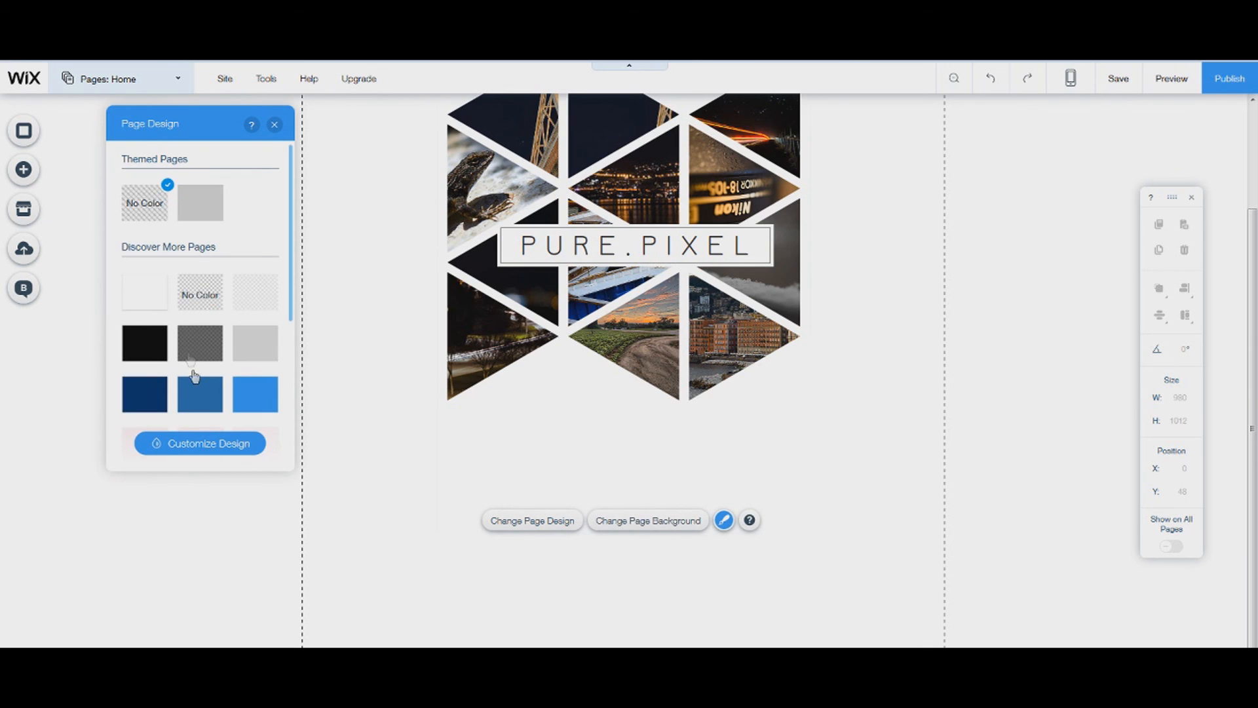
pyautogui.click(239, 444)
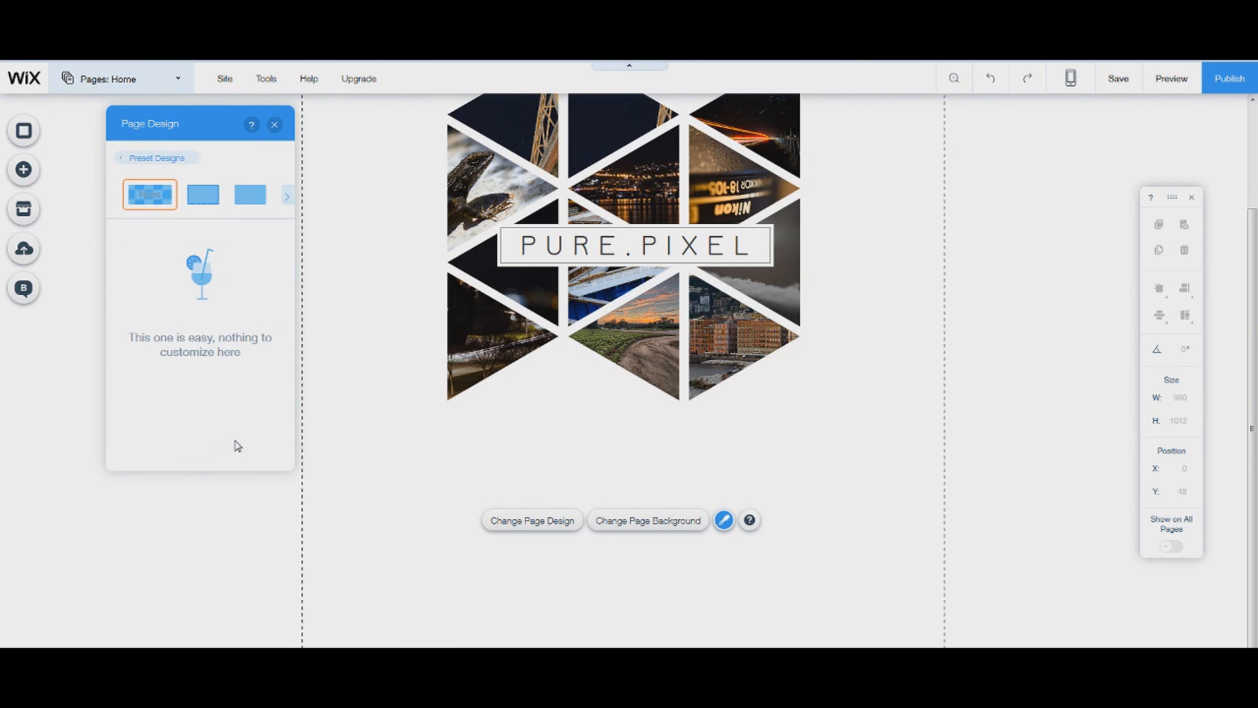
pyautogui.click(275, 124)
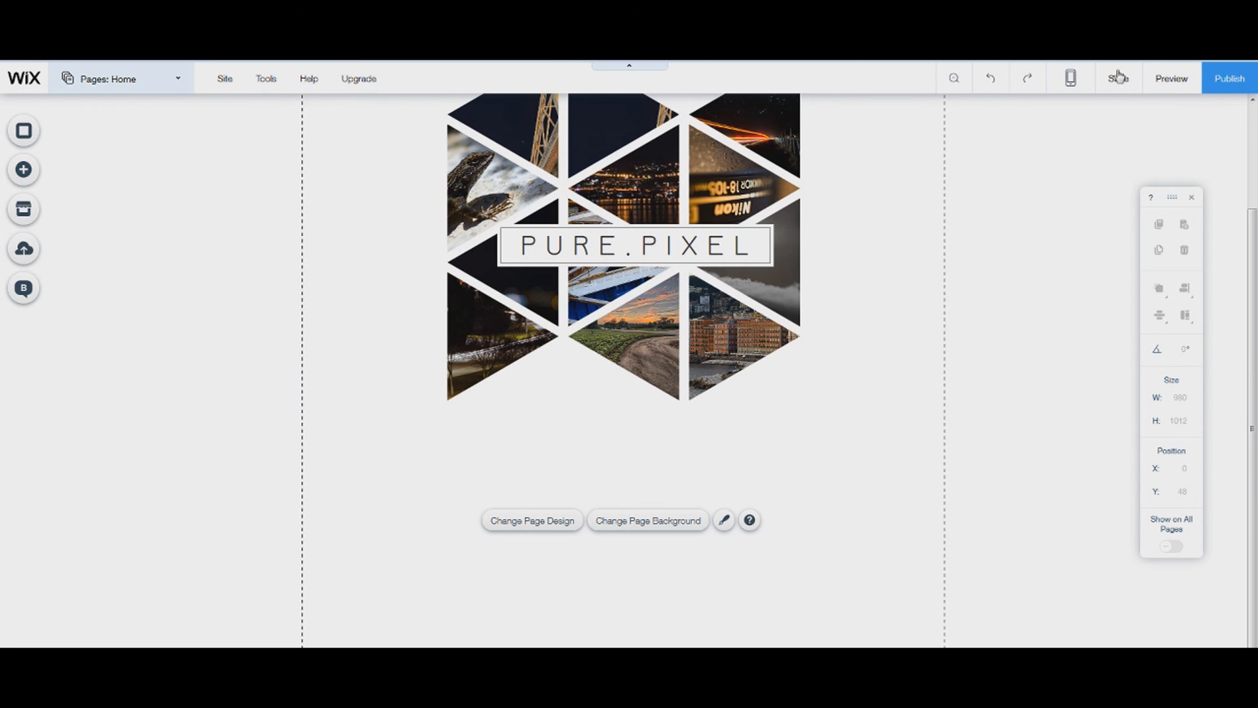
# Check the page in preview and lower the triangular gallery to about X 206, Y 114
pyautogui.click(1172, 78)
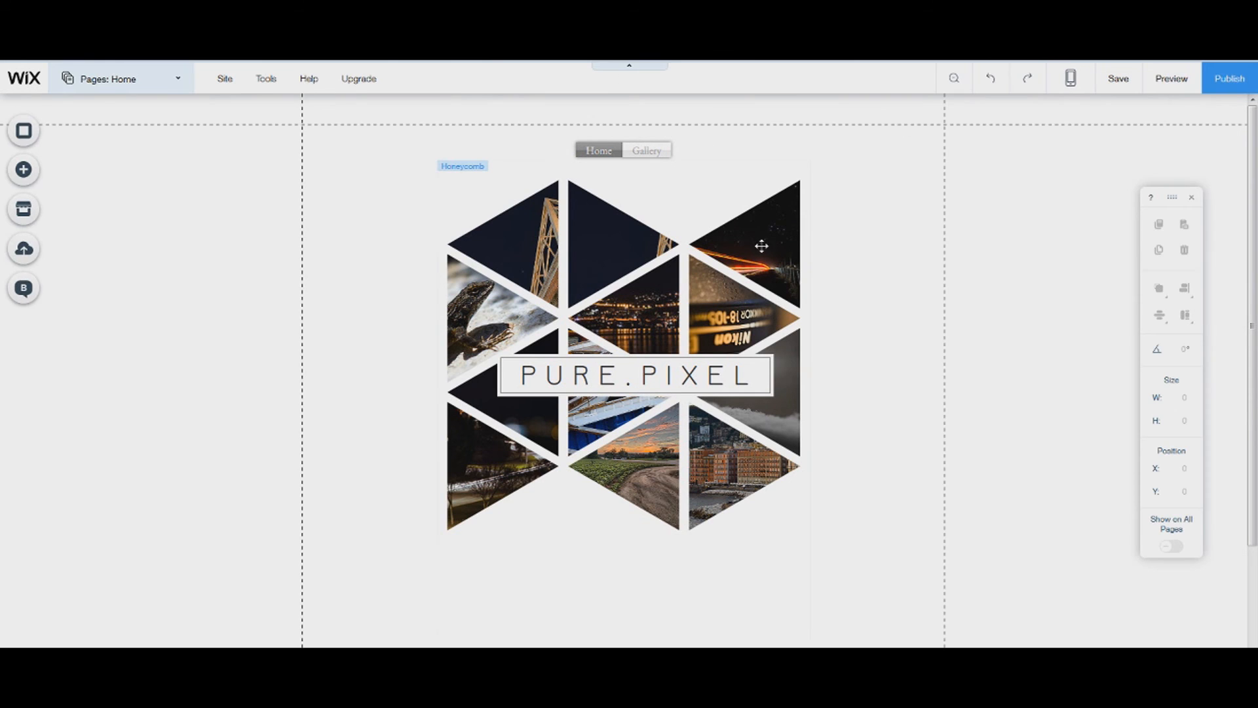
pyautogui.click(716, 255)
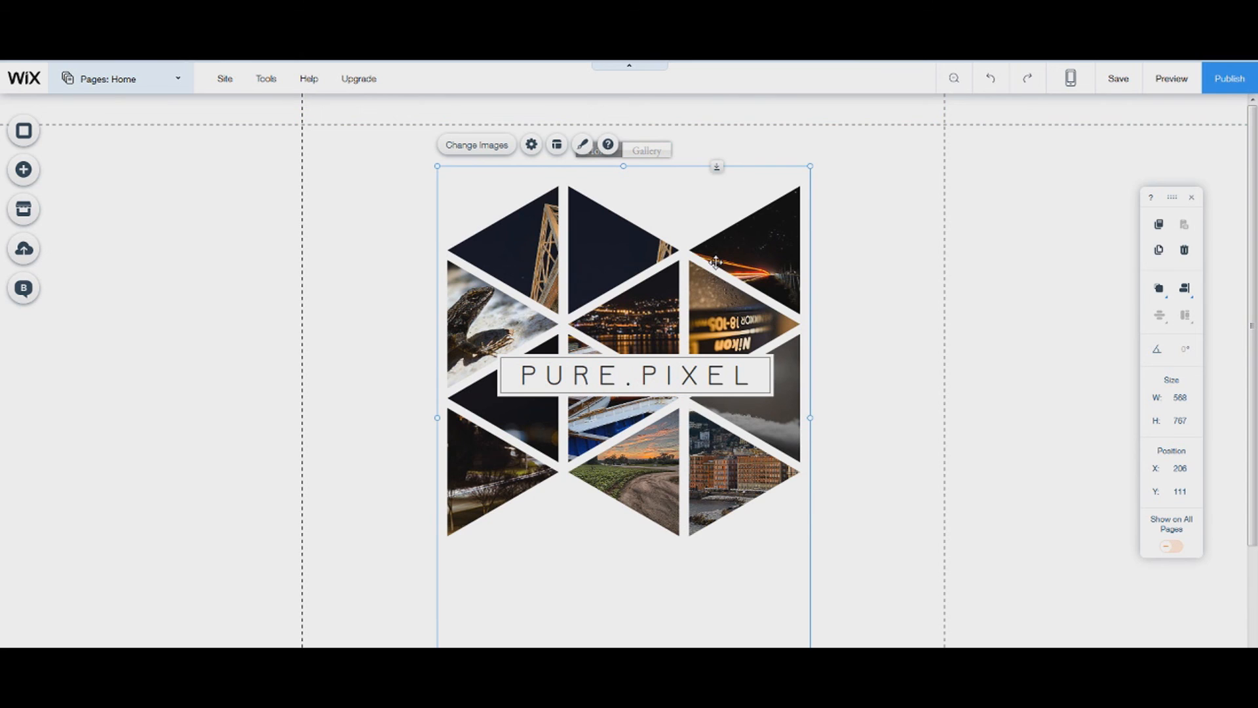
pyautogui.press('Down')
pyautogui.press('Down')
pyautogui.press('Down')
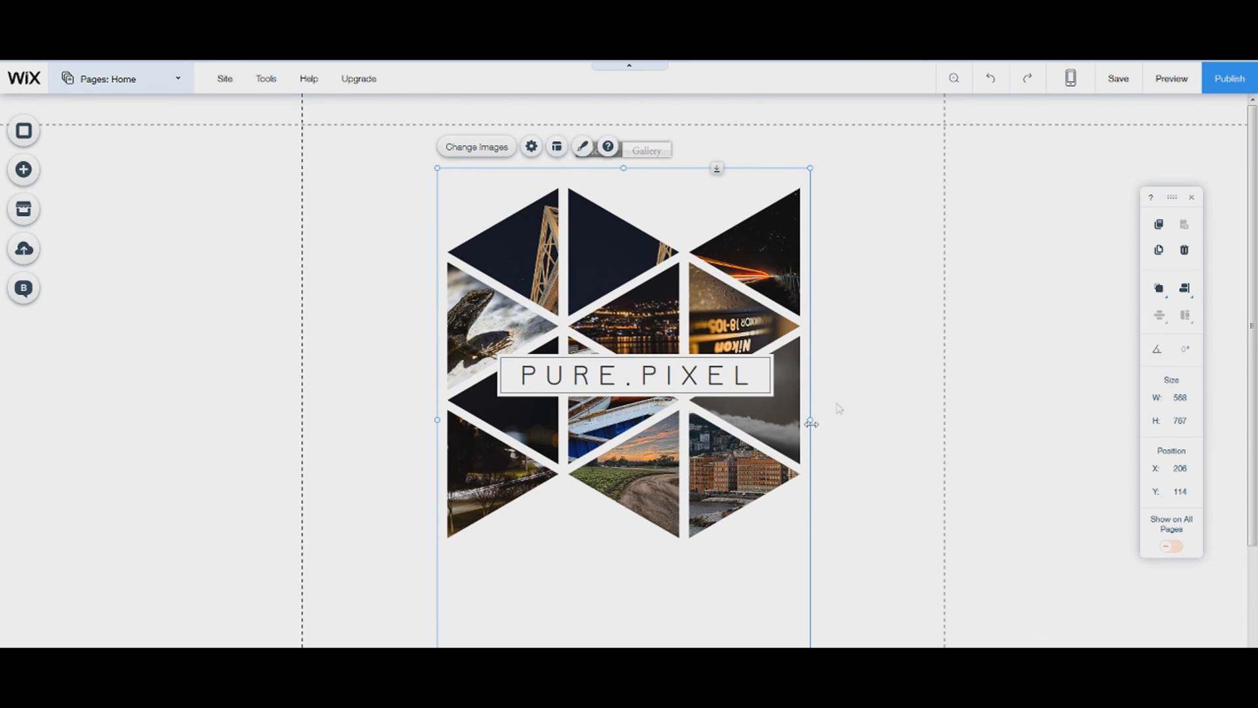
# Preview the home page, view the gallery's first photo enlarged, and close the enlarged view
pyautogui.click(1168, 79)
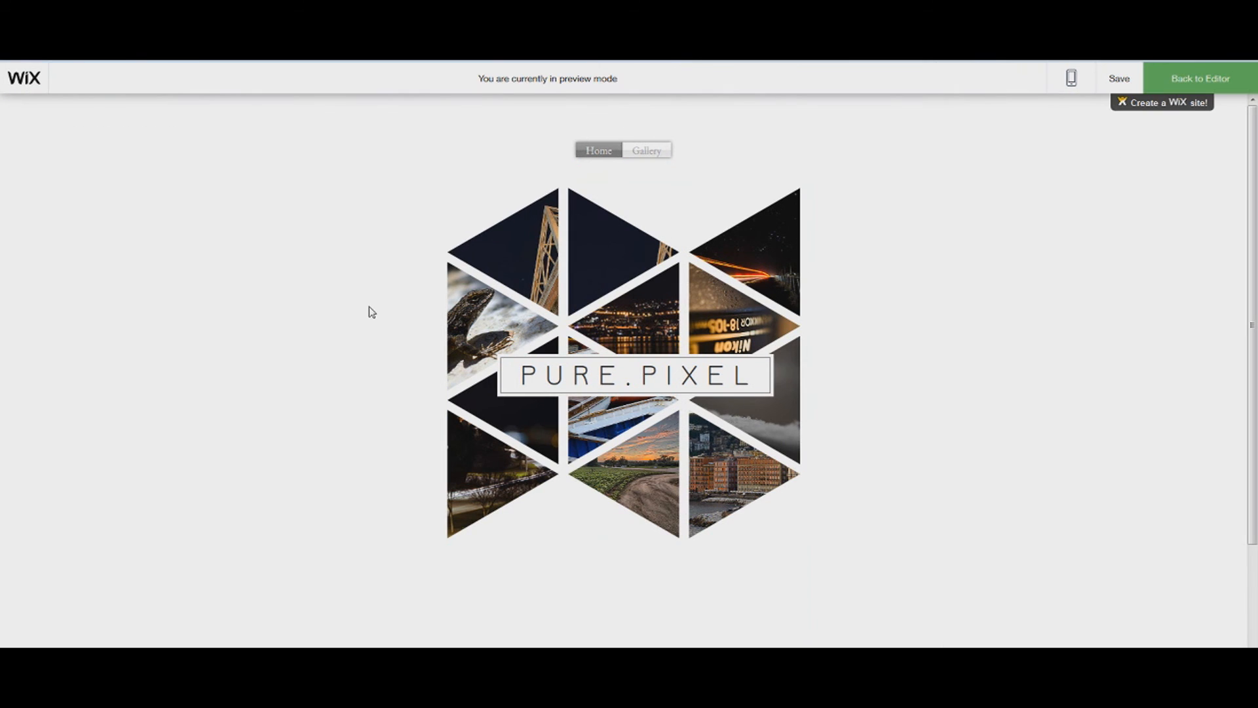
pyautogui.click(542, 262)
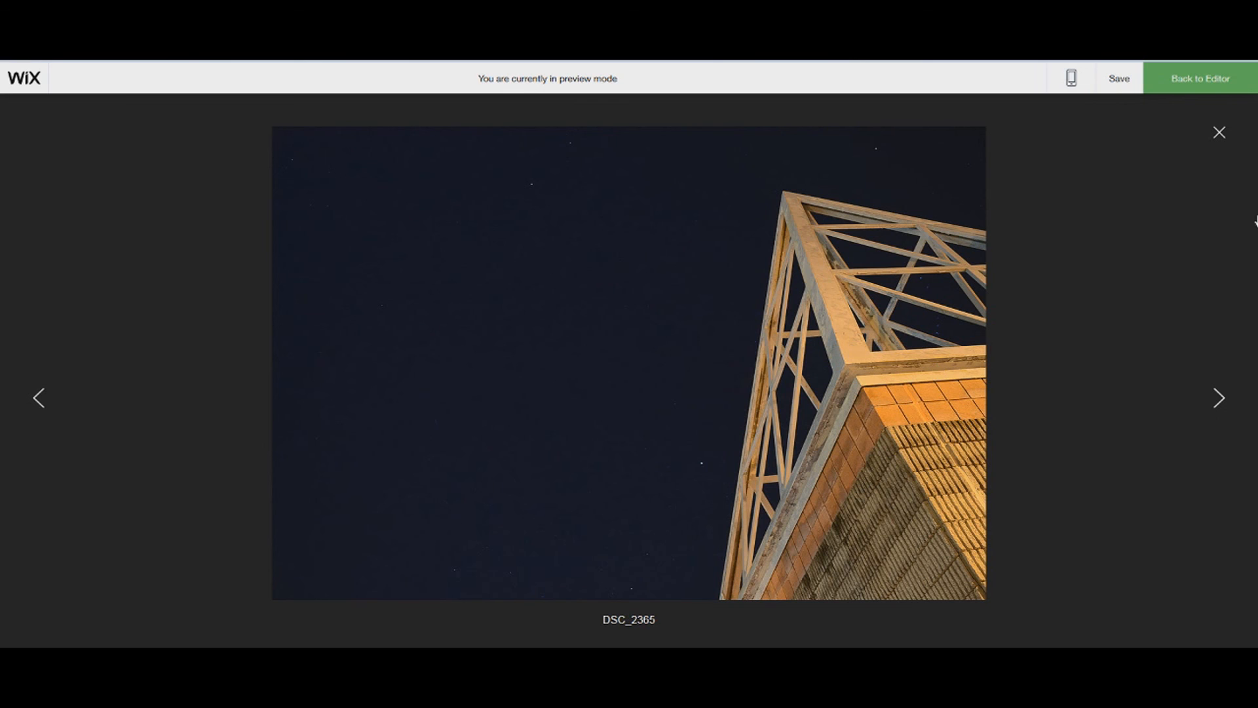
pyautogui.click(1220, 135)
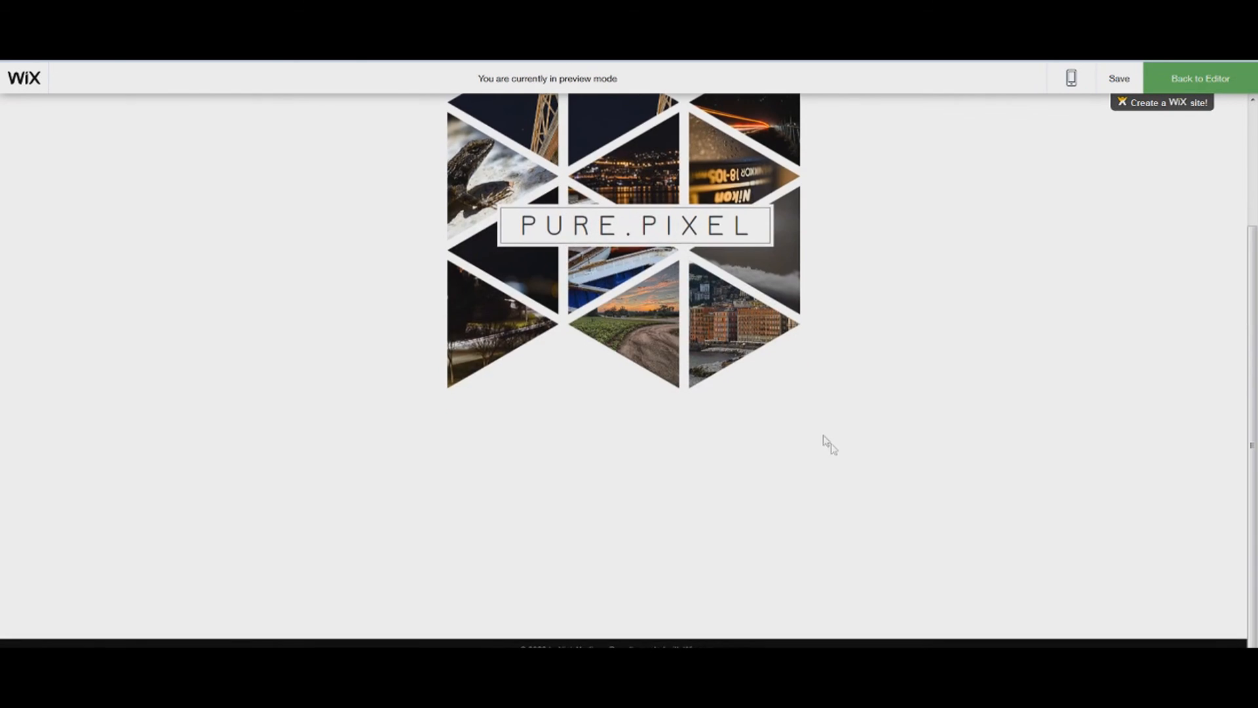